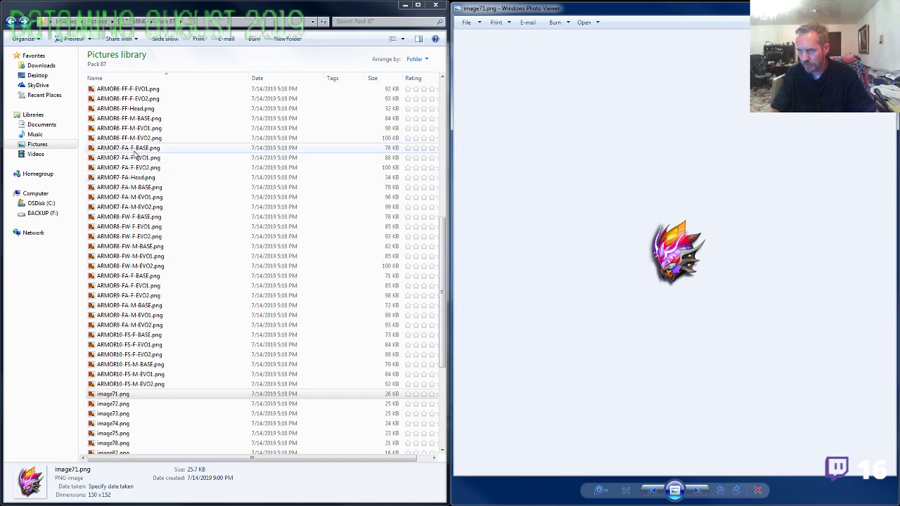
# Inspect the sprite sheet ARMOR3-FS-M-EVO2.png up close to compare its helmet with image71.png, closing the sheet when finished.
pyautogui.click(130, 148)
pyautogui.scroll(3, 138, 239)
pyautogui.scroll(5, 138, 240)
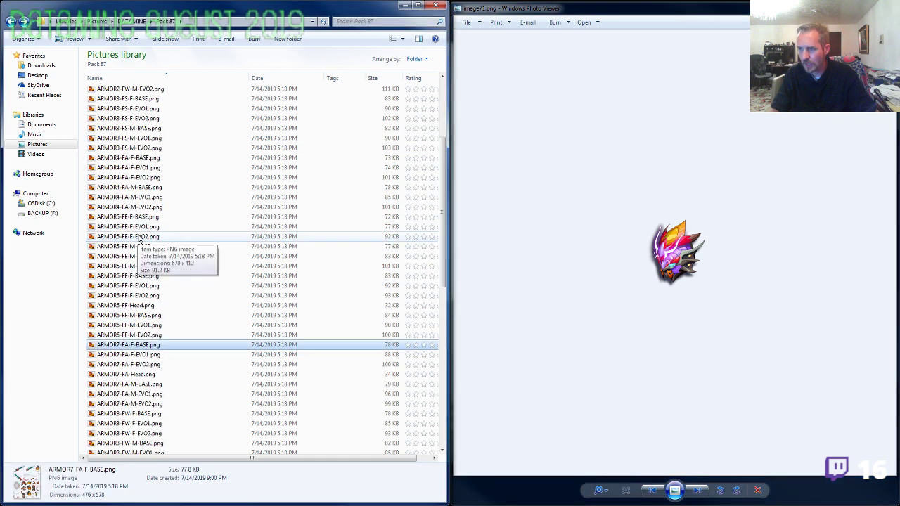
pyautogui.doubleClick(138, 198)
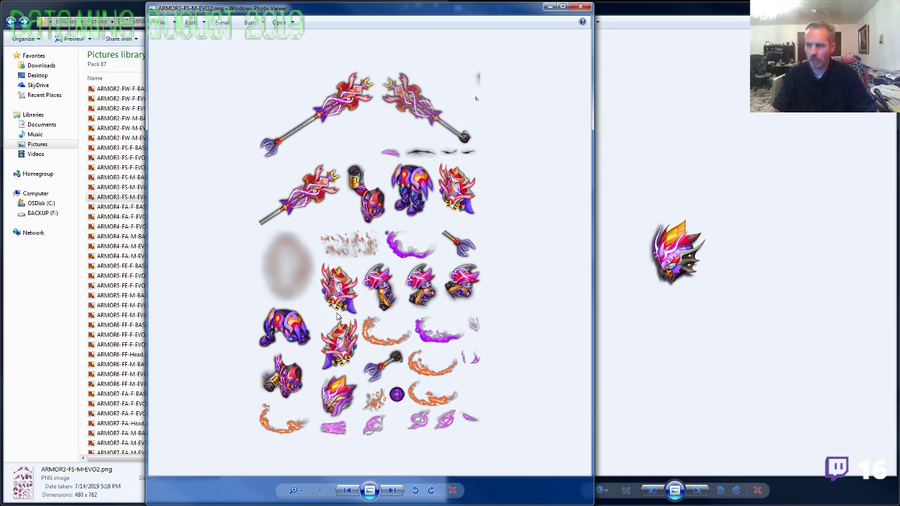
pyautogui.scroll(2, 382, 365)
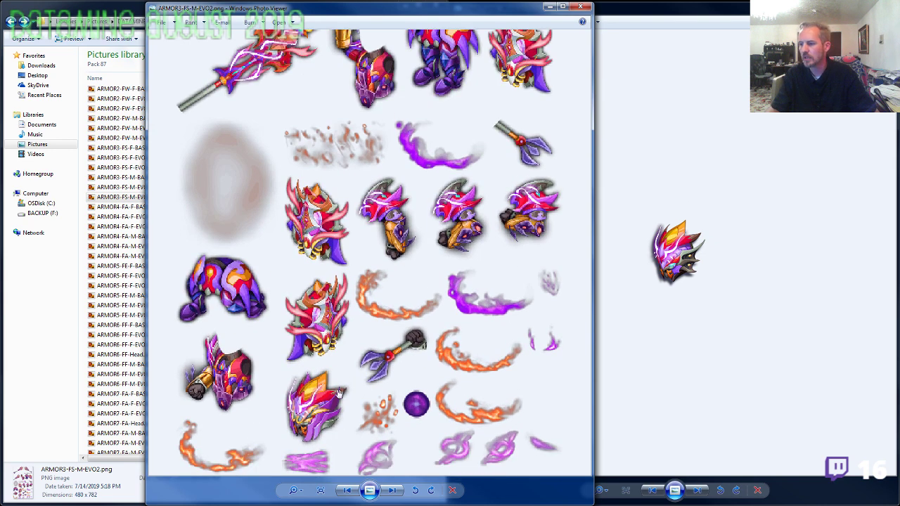
pyautogui.scroll(-1, 340, 394)
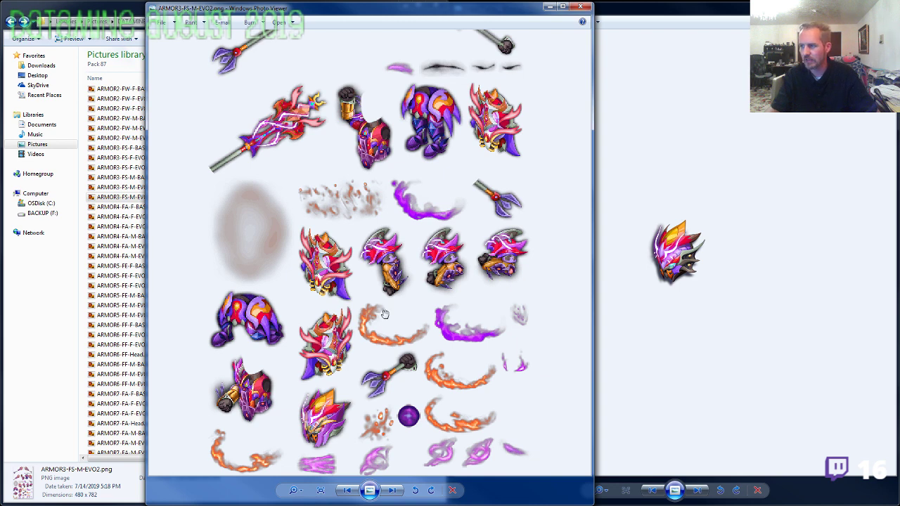
pyautogui.scroll(1, 386, 316)
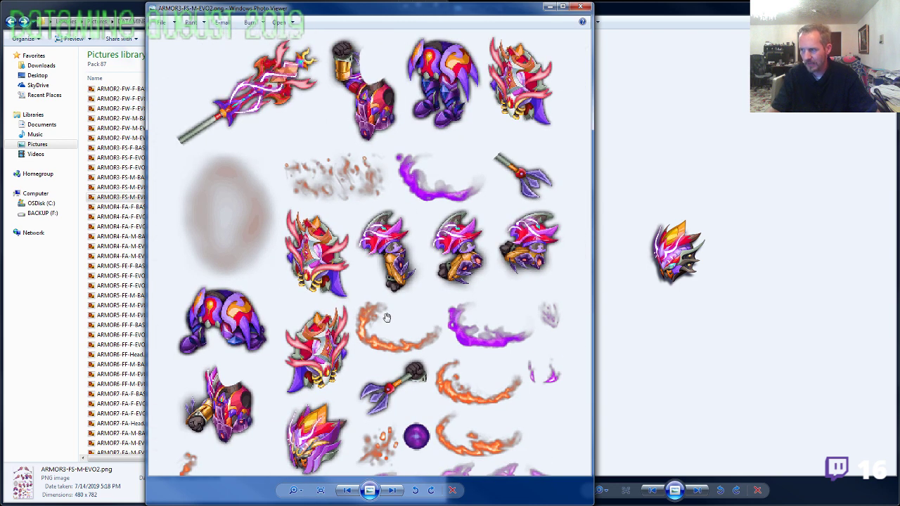
pyautogui.scroll(-1, 386, 317)
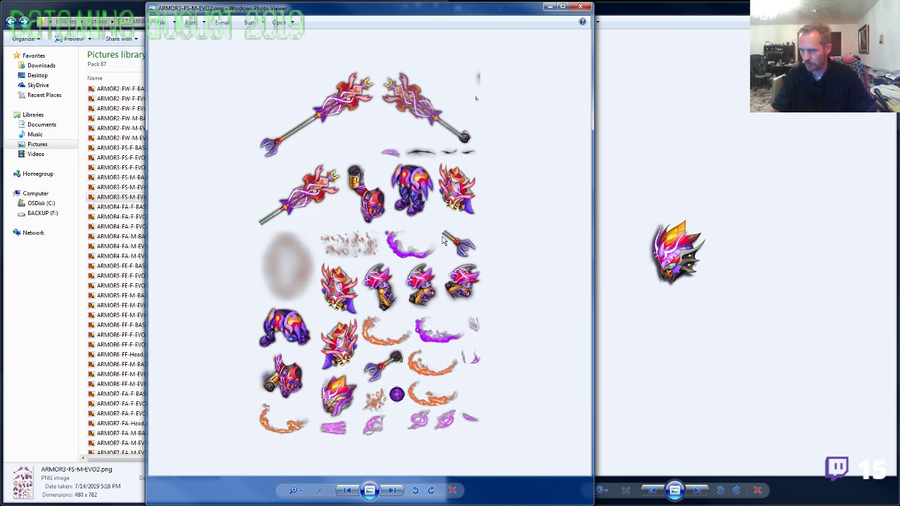
pyautogui.click(585, 9)
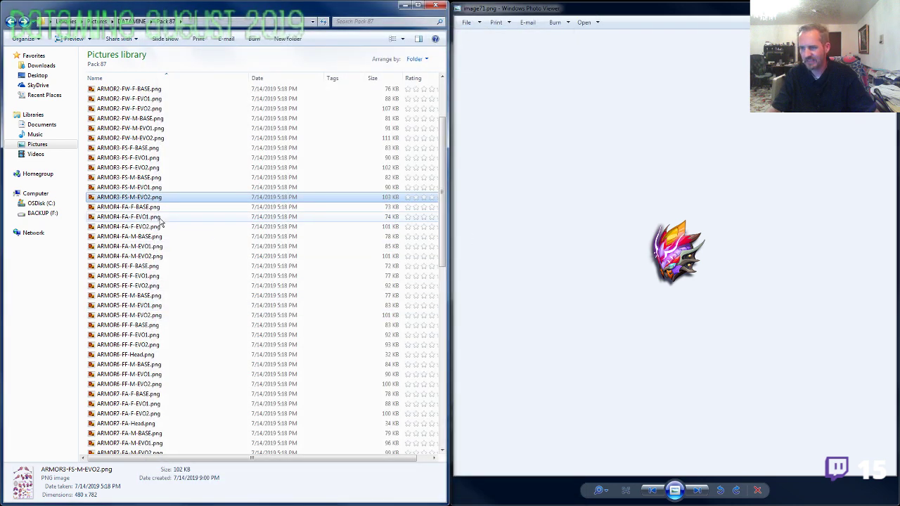
# Rename image71.png as ARMOR3-FS-Head, reusing the name prefix of ARMOR3-FS-M-EVO2.png.
pyautogui.click(139, 199)
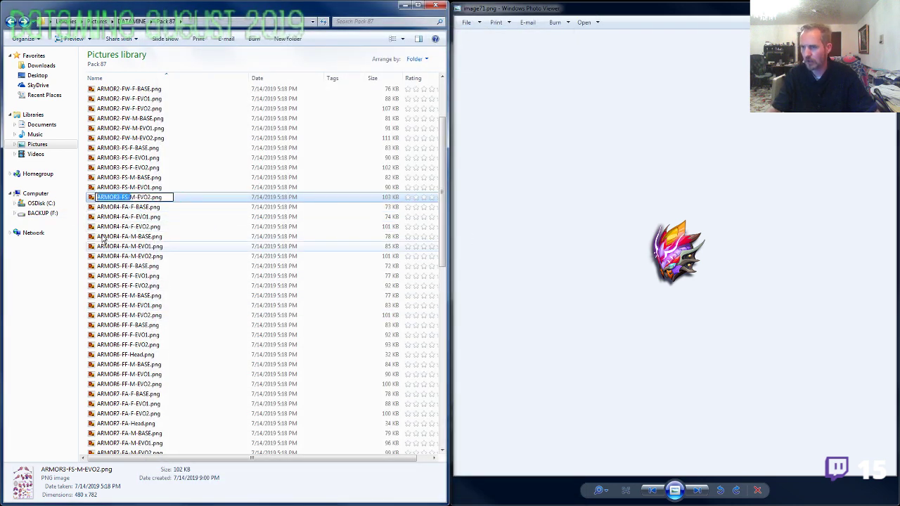
pyautogui.click(126, 267)
pyautogui.scroll(-13, 151, 338)
pyautogui.click(123, 253)
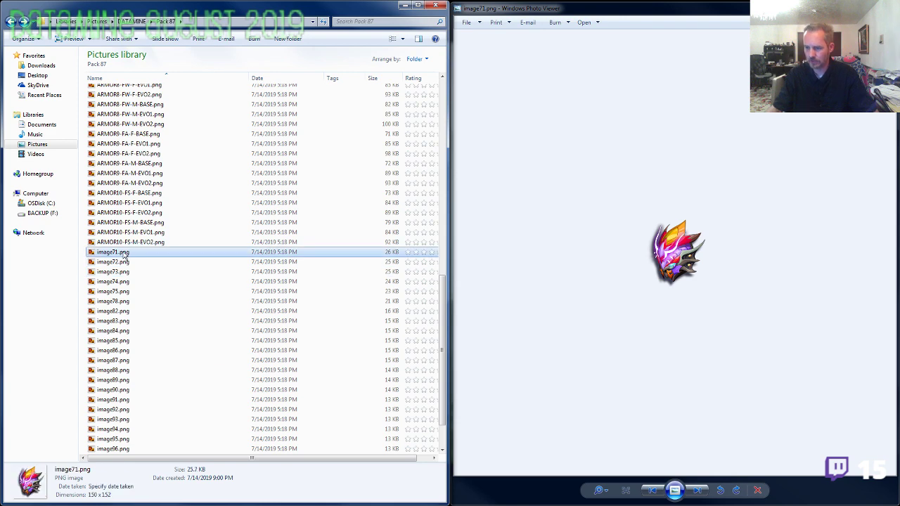
pyautogui.press('F2')
pyautogui.write('ARMOR3-FS-')
pyautogui.write('Head')
pyautogui.click(130, 261)
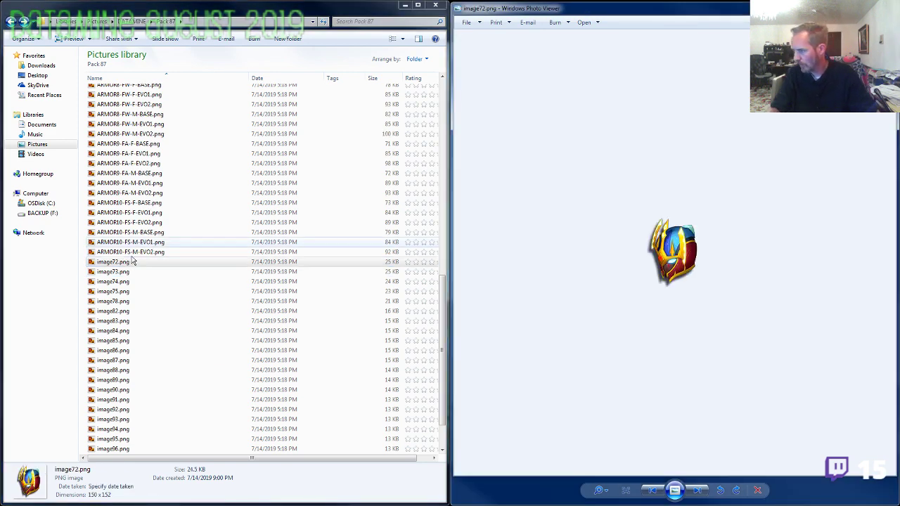
# View the sprite sheet ARMOR8-FW-M-EVO2.png to compare its helmet with image72.png, and close it again.
pyautogui.click(133, 212)
pyautogui.scroll(5, 149, 281)
pyautogui.click(148, 276)
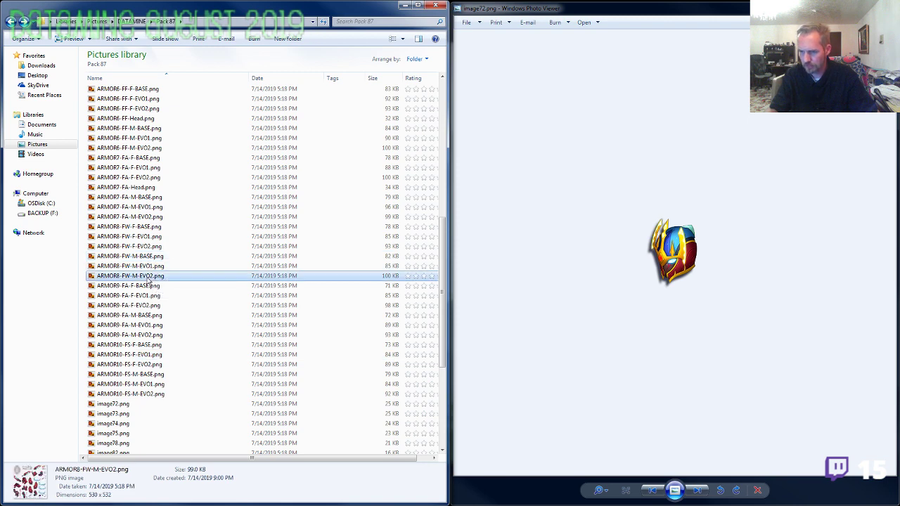
pyautogui.doubleClick(149, 278)
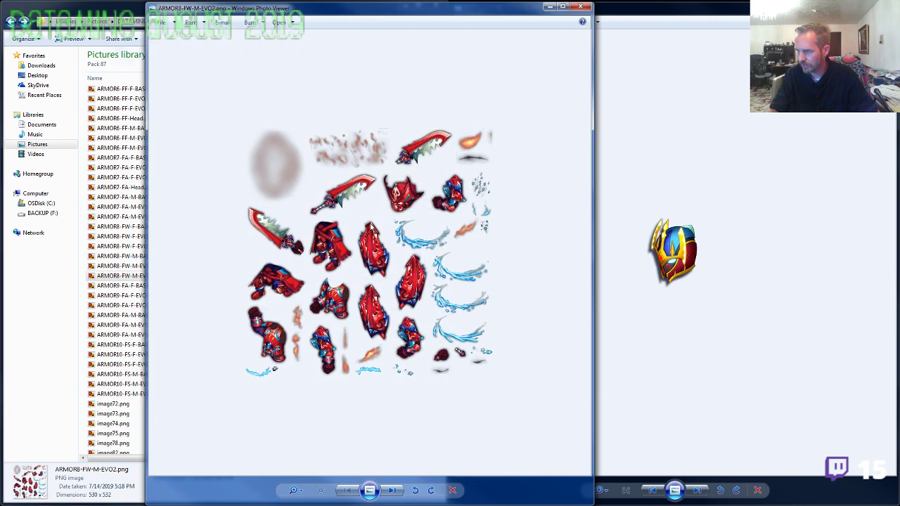
pyautogui.click(581, 6)
# View the sprite sheet ARMOR2-FW-M-EVO2.png to compare its helmet with image72.png, and close it again.
pyautogui.click(127, 187)
pyautogui.scroll(8, 112, 218)
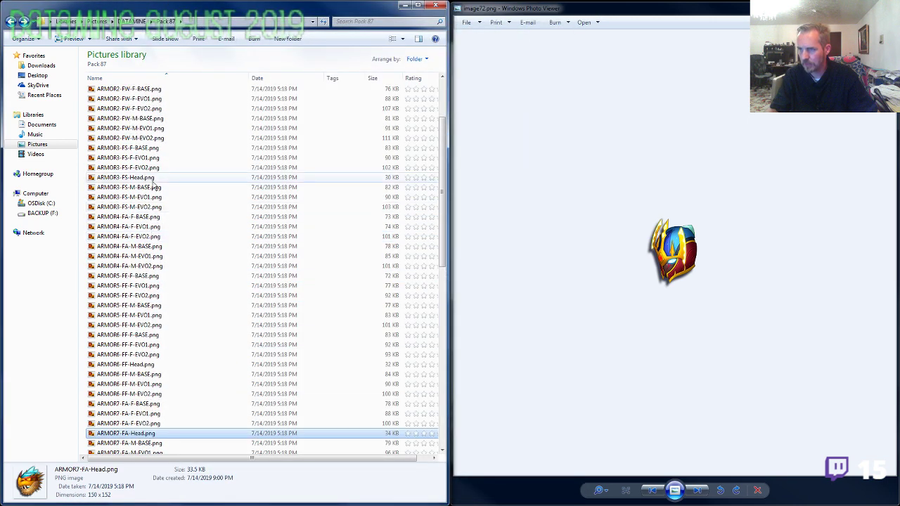
pyautogui.doubleClick(121, 138)
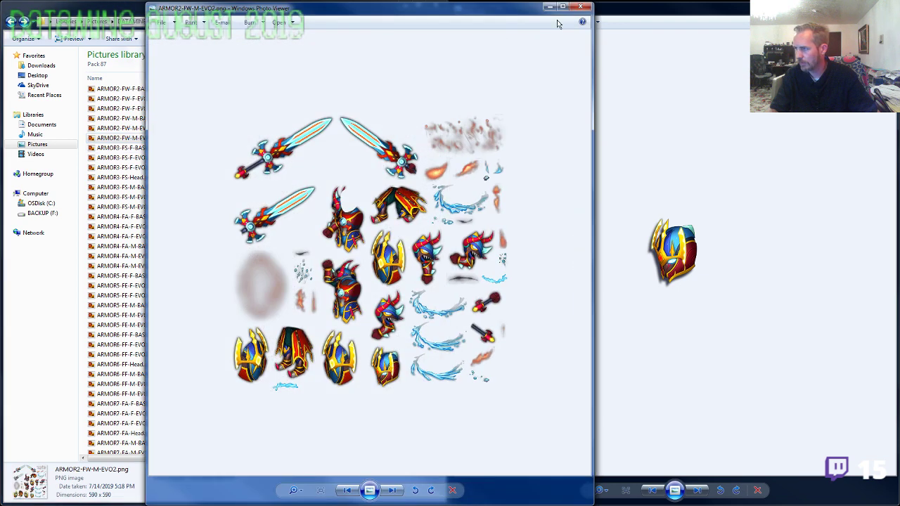
pyautogui.click(581, 6)
# Rename image72.png as ARMOR2-FW-Head, copying the name prefix from ARMOR2-FW-M-EVO2.png.
pyautogui.press('F2')
pyautogui.moveTo(134, 138); pyautogui.dragTo(65, 147)
pyautogui.hotkey('ctrl', 'c')
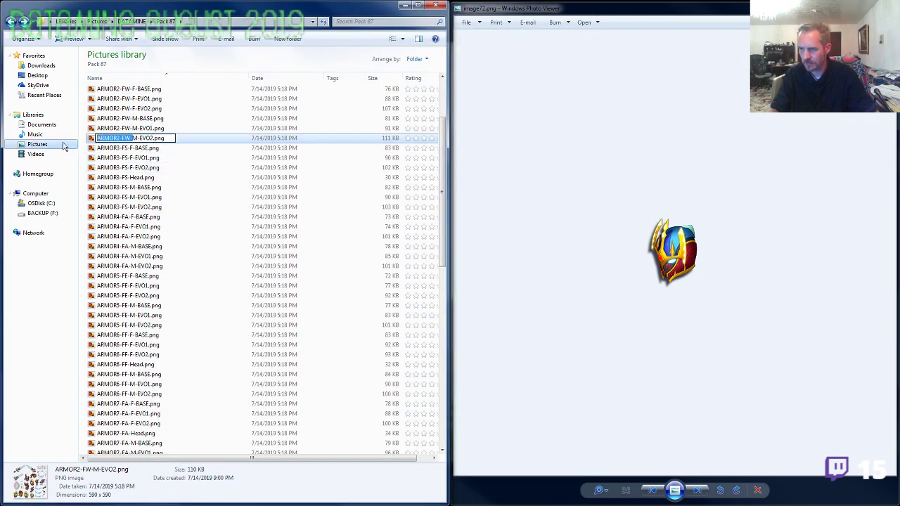
pyautogui.scroll(-8, 141, 316)
pyautogui.click(123, 419)
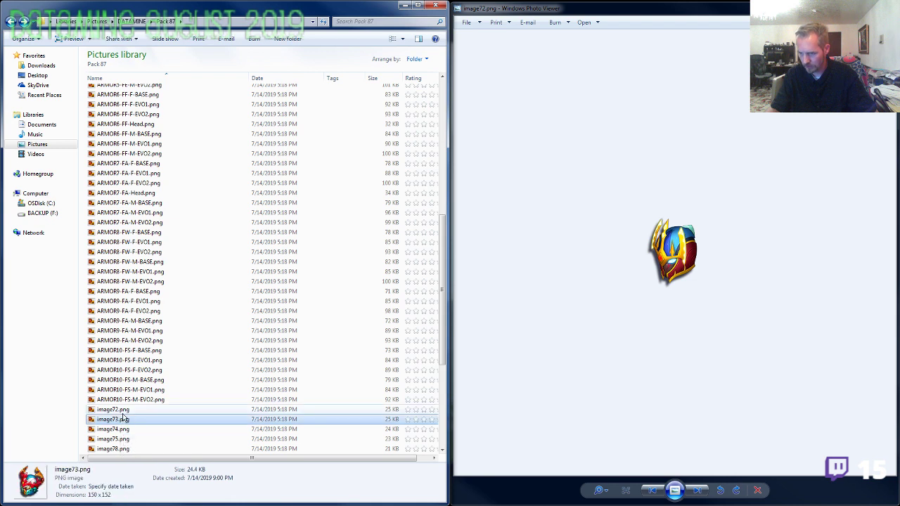
pyautogui.press('Up')
pyautogui.press('F2')
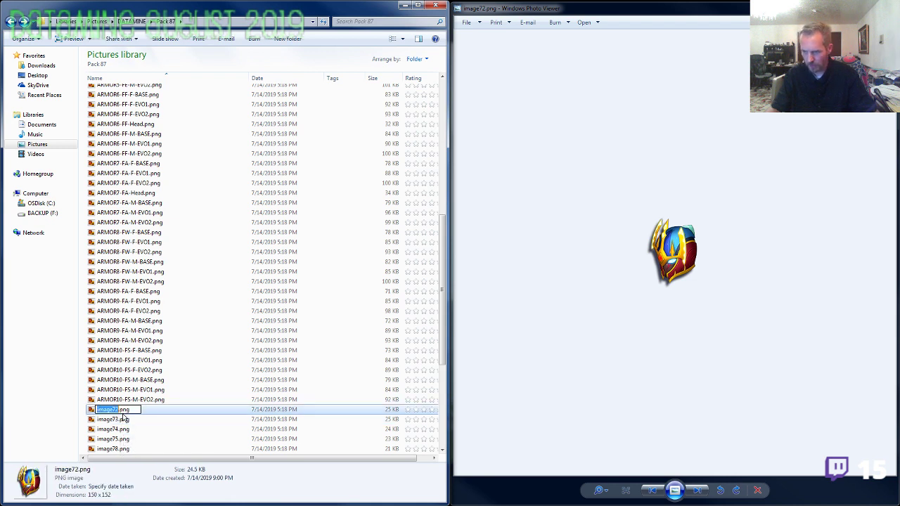
pyautogui.hotkey('ctrl', 'v')
pyautogui.write('Head')
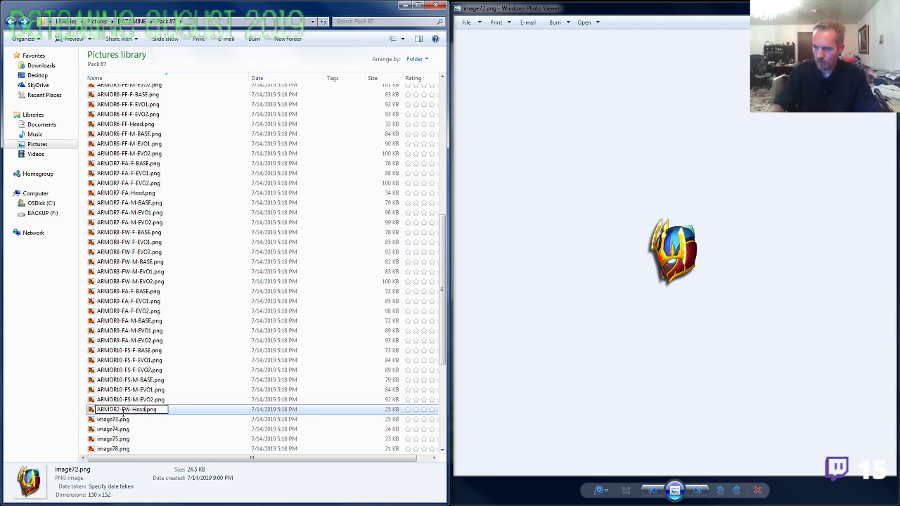
pyautogui.press('Return')
# View the sprite sheet ARMOR4-FA-M-EVO2.png to compare its helmet with image73.png, and close it again.
pyautogui.click(119, 422)
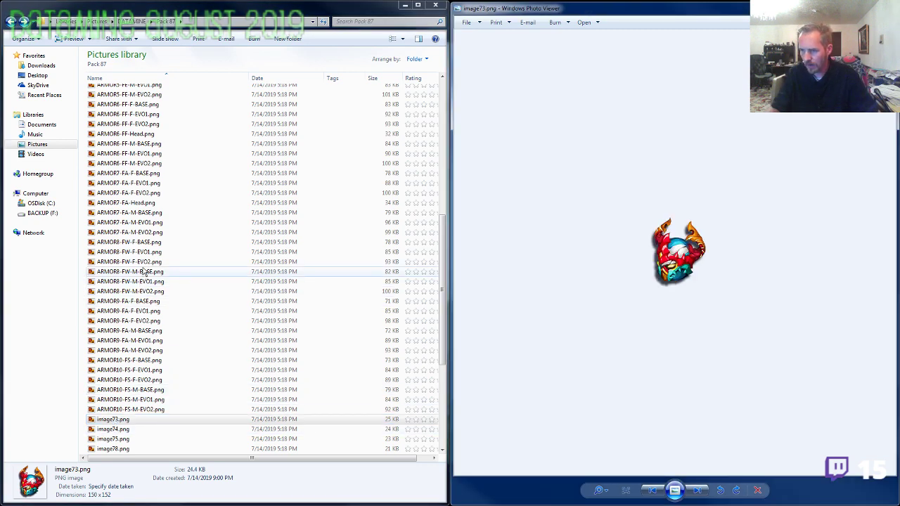
pyautogui.click(139, 206)
pyautogui.scroll(5, 142, 207)
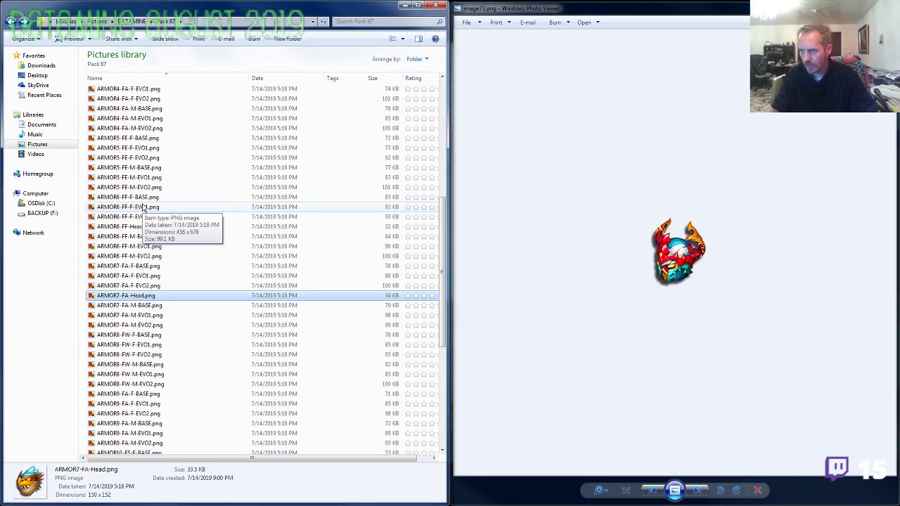
pyautogui.doubleClick(130, 177)
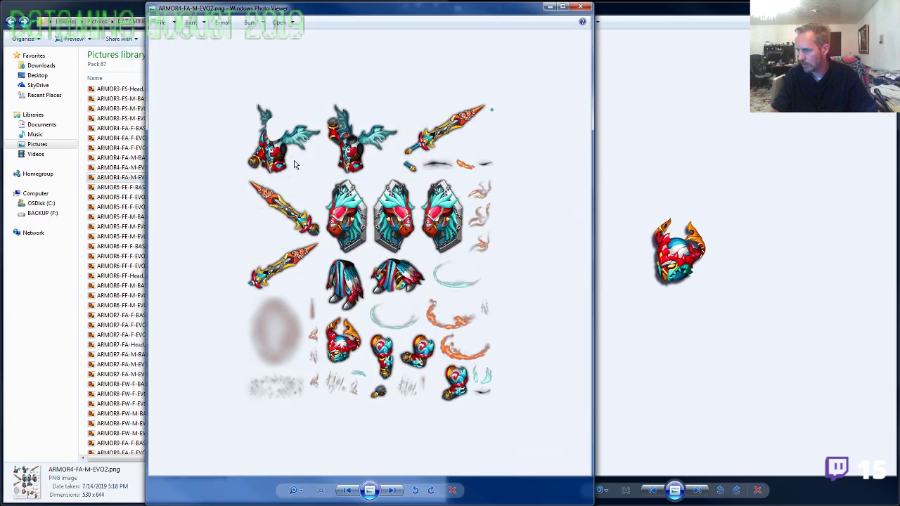
pyautogui.click(586, 7)
# Rename image73.png as ARMOR4-FA-Head, reusing the name prefix of ARMOR4-FA-M-EVO2.png.
pyautogui.press('F2')
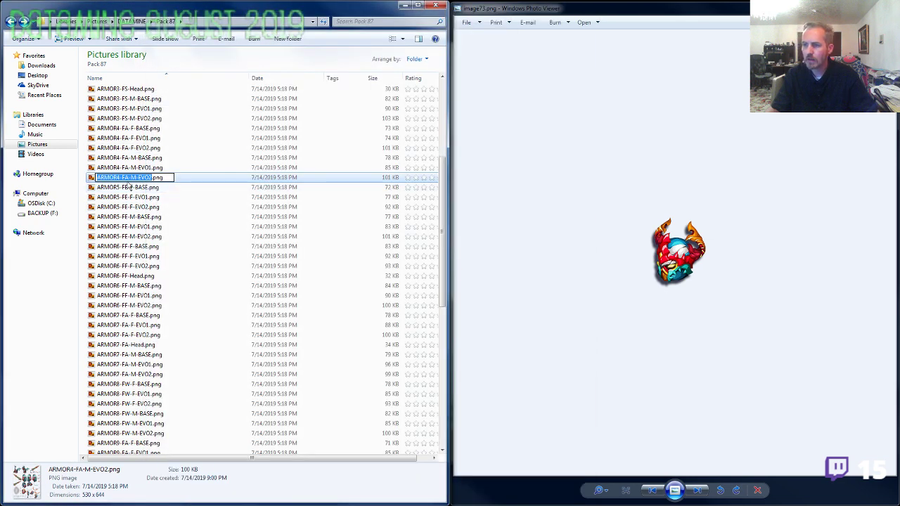
pyautogui.moveTo(131, 178); pyautogui.dragTo(104, 178)
pyautogui.press('Escape')
pyautogui.scroll(-6, 140, 338)
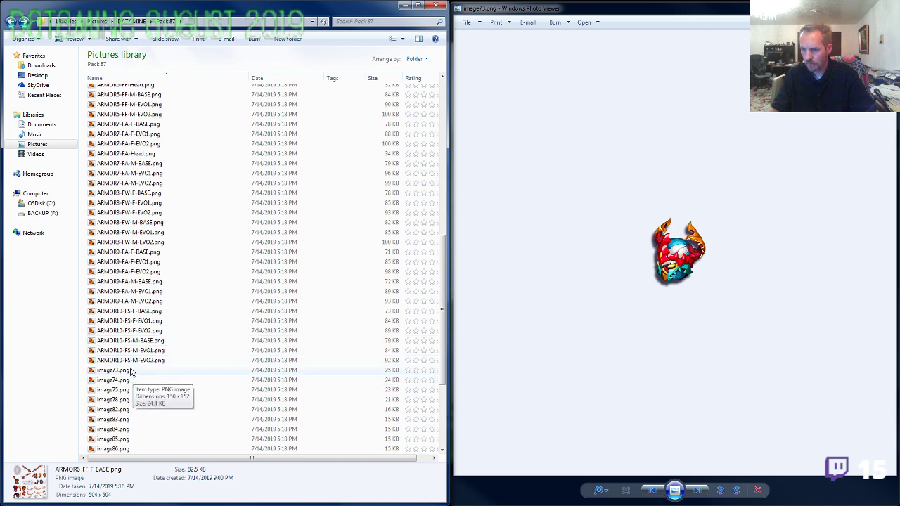
pyautogui.click(137, 372)
pyautogui.press('F2')
pyautogui.write('ARMOR4-FA-')
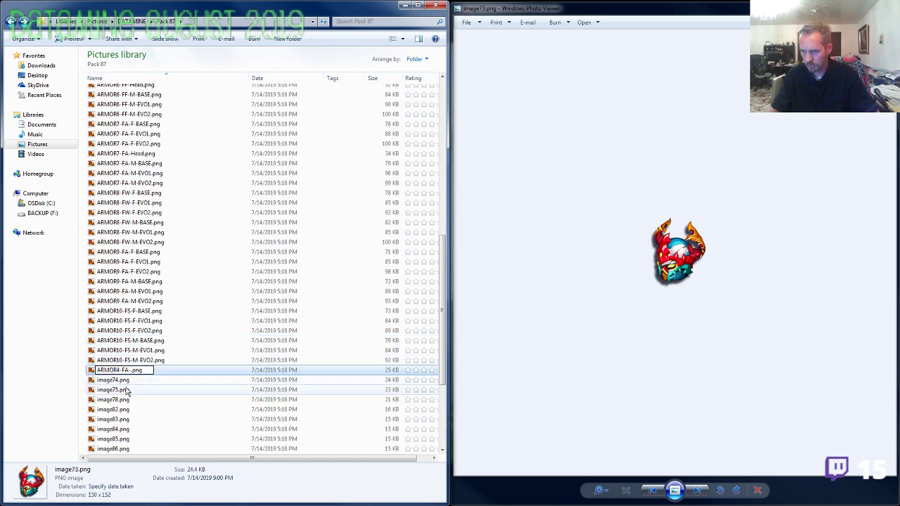
pyautogui.write('Head')
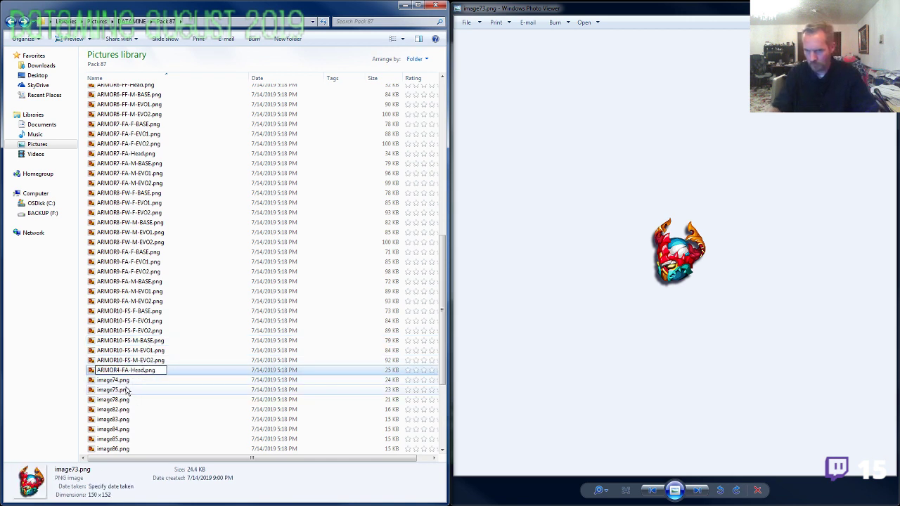
pyautogui.press('Return')
# Advance the photo viewer to the next unnamed head picture, image74.png.
pyautogui.click(125, 391)
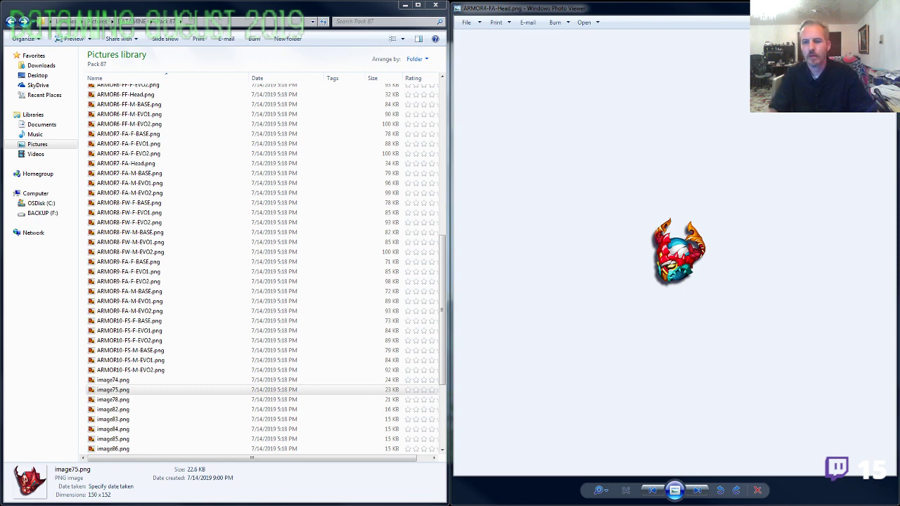
pyautogui.hotkey('alt', 'Tab')
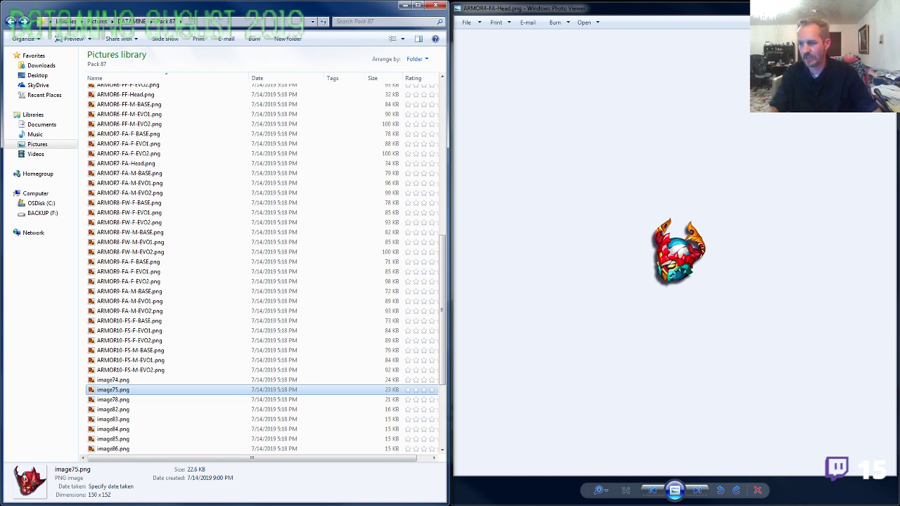
pyautogui.click(495, 234)
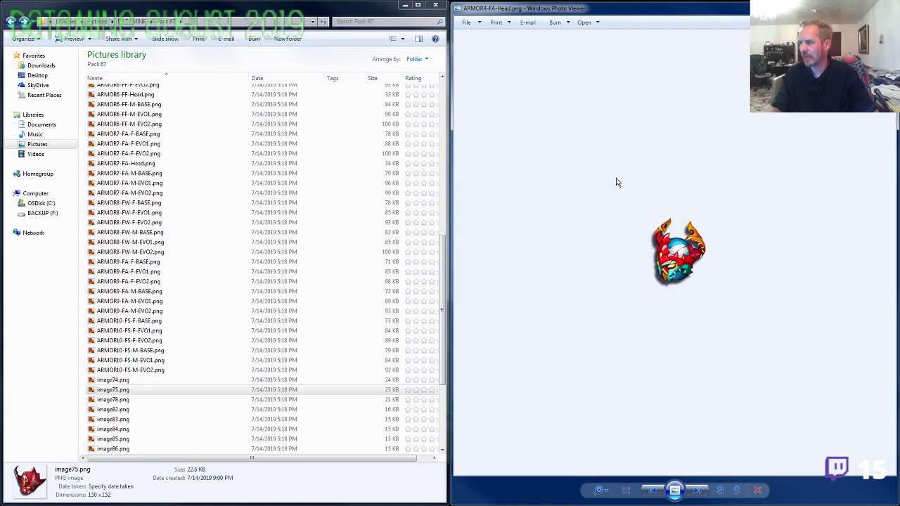
pyautogui.press('Right')
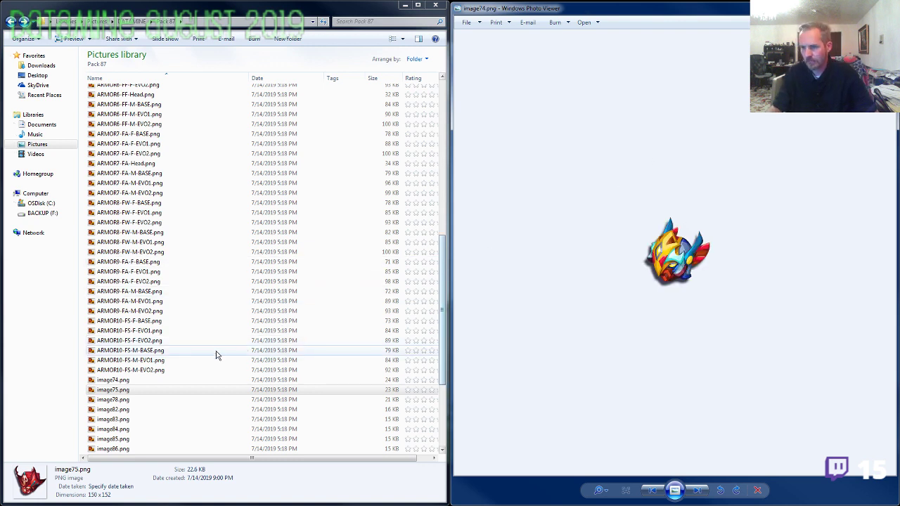
# View the sprite sheet ARMOR9-FA-M-EVO2.png to compare its helmet with image74.png, and close it again.
pyautogui.click(144, 294)
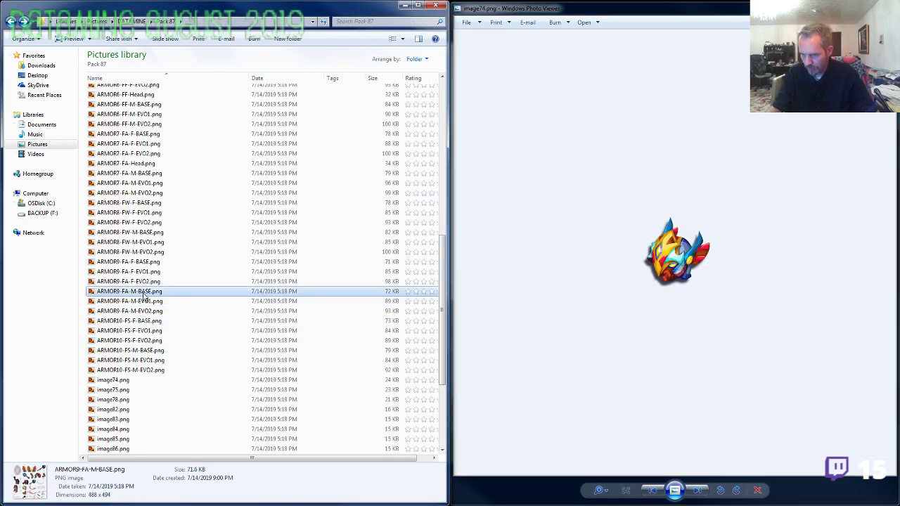
pyautogui.click(146, 302)
pyautogui.doubleClick(147, 311)
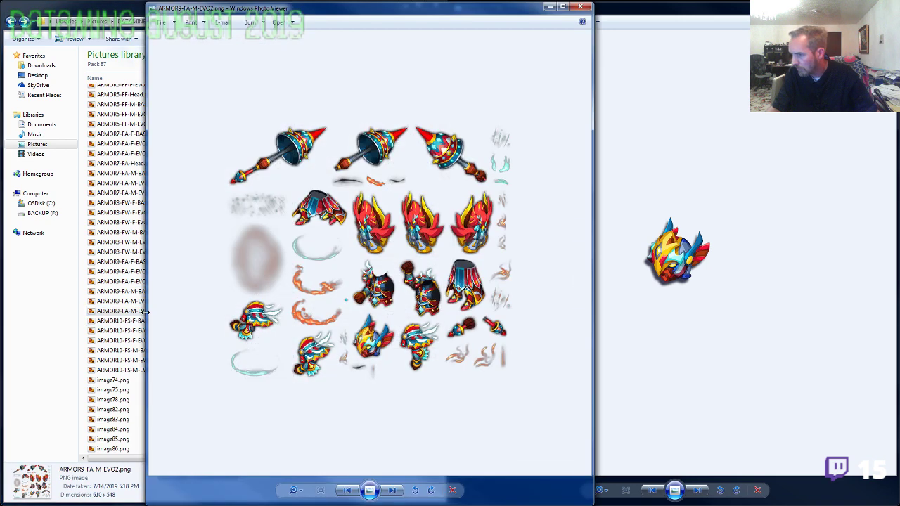
pyautogui.click(580, 7)
# Rename image74.png as ARMOR9-FA-Head, copying the name prefix from ARMOR9-FA-M-EVO2.png.
pyautogui.click(144, 311)
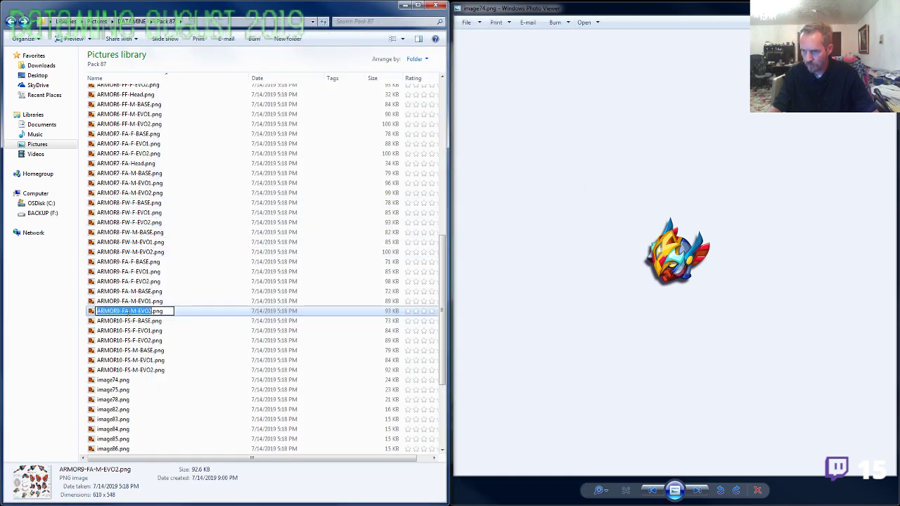
pyautogui.moveTo(132, 311); pyautogui.dragTo(54, 312)
pyautogui.hotkey('ctrl', 'c')
pyautogui.click(120, 382)
pyautogui.press('F2')
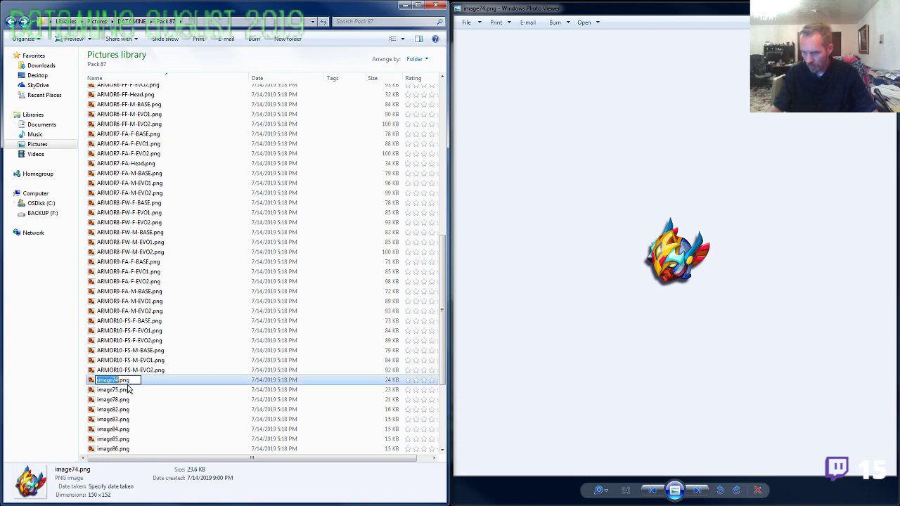
pyautogui.hotkey('ctrl', 'v')
pyautogui.hotkey('ctrl', 'v')
pyautogui.press('BackSpace')
pyautogui.press('BackSpace')
pyautogui.press('BackSpace')
pyautogui.press('BackSpace')
pyautogui.press('BackSpace')
pyautogui.press('BackSpace')
pyautogui.press('BackSpace')
pyautogui.press('BackSpace')
pyautogui.press('BackSpace')
pyautogui.press('BackSpace')
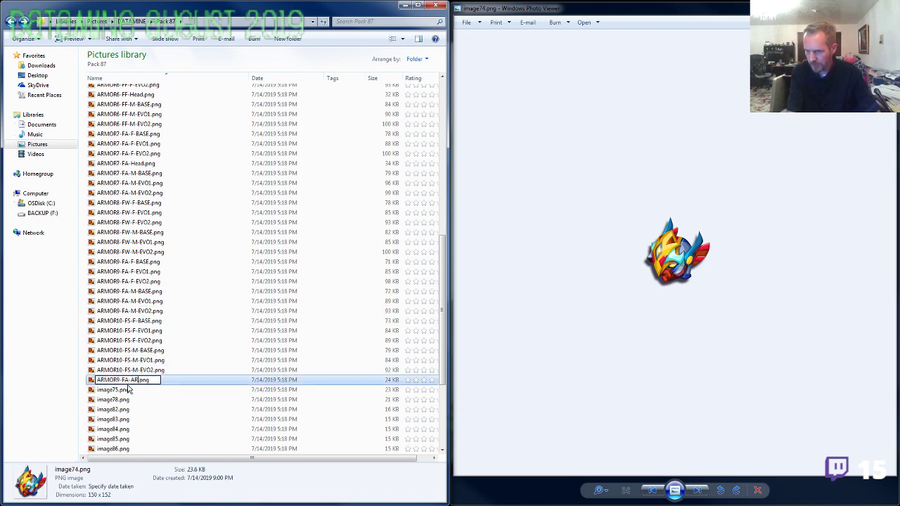
pyautogui.write('Head')
pyautogui.press('Return')
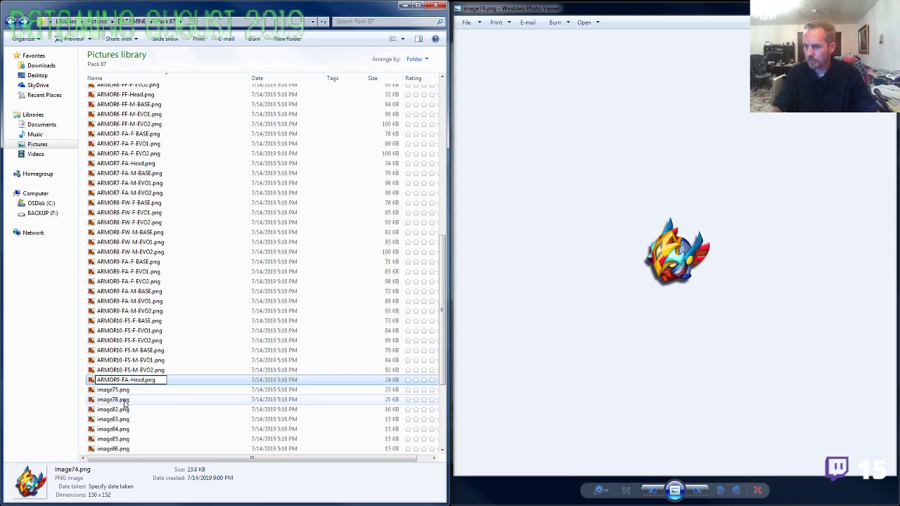
# Rename image75.png as ARMOR8-FW-Head, copying the name prefix from ARMOR8-FW-M-EVO2.png.
pyautogui.click(113, 391)
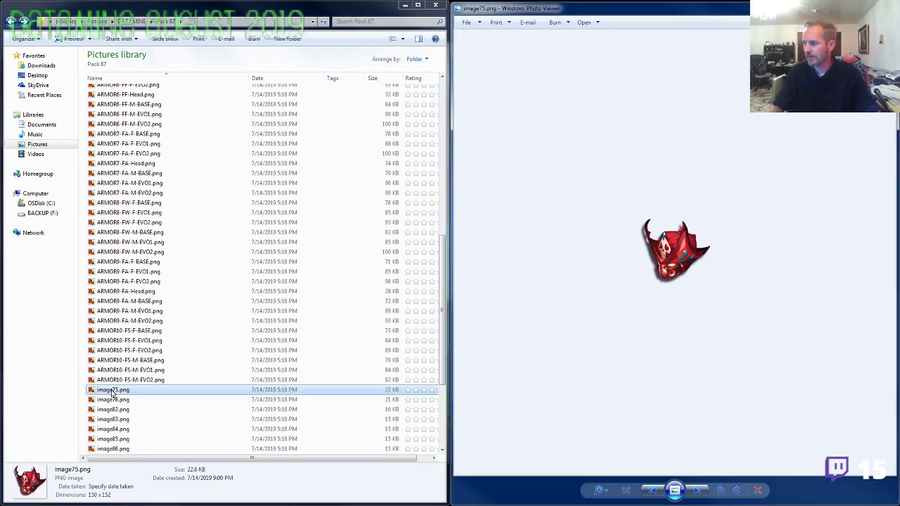
pyautogui.click(124, 252)
pyautogui.click(124, 252)
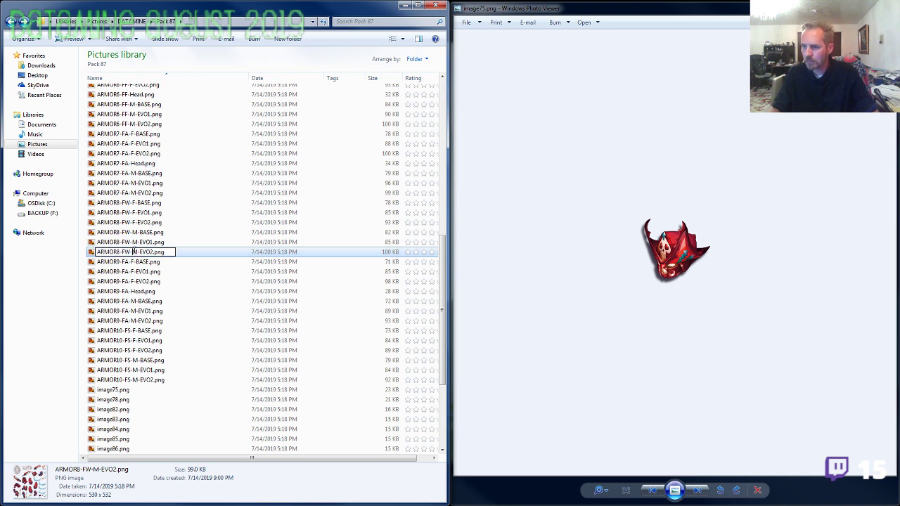
pyautogui.click(128, 390)
pyautogui.click(129, 391)
pyautogui.hotkey('ctrl', 'v')
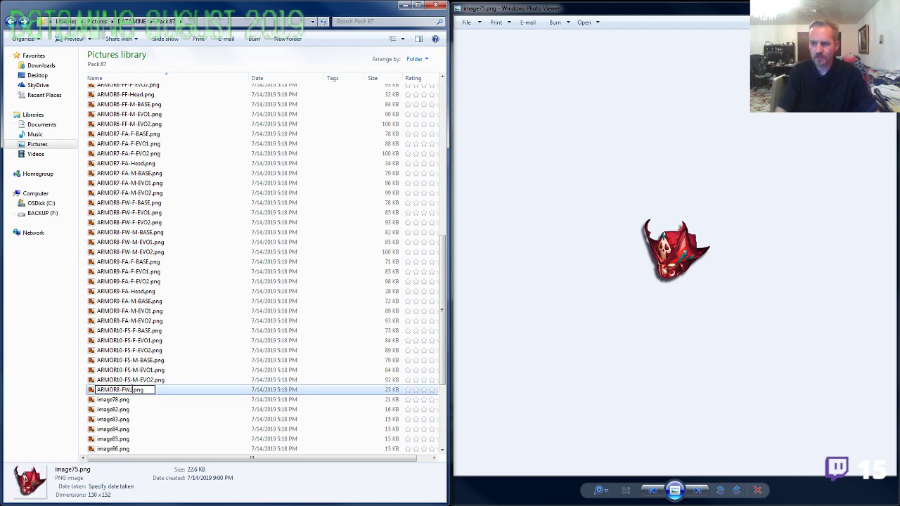
pyautogui.write('Head')
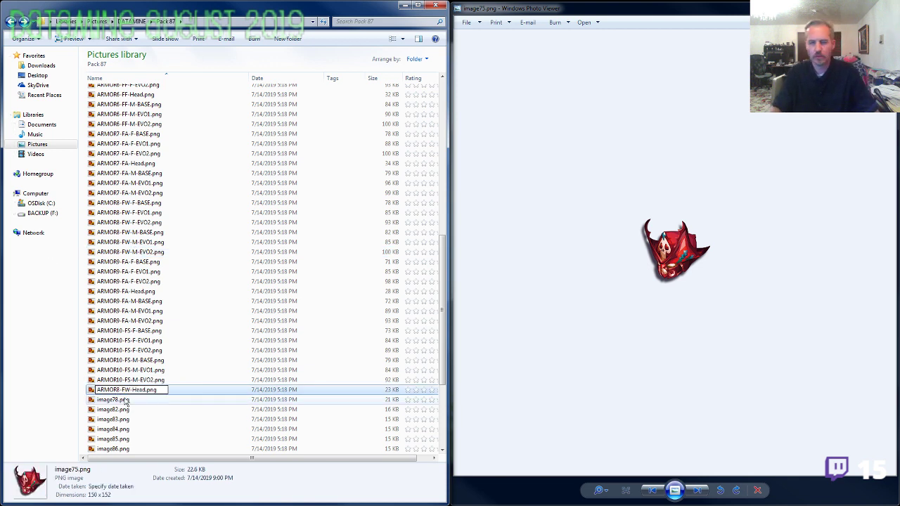
pyautogui.click(123, 401)
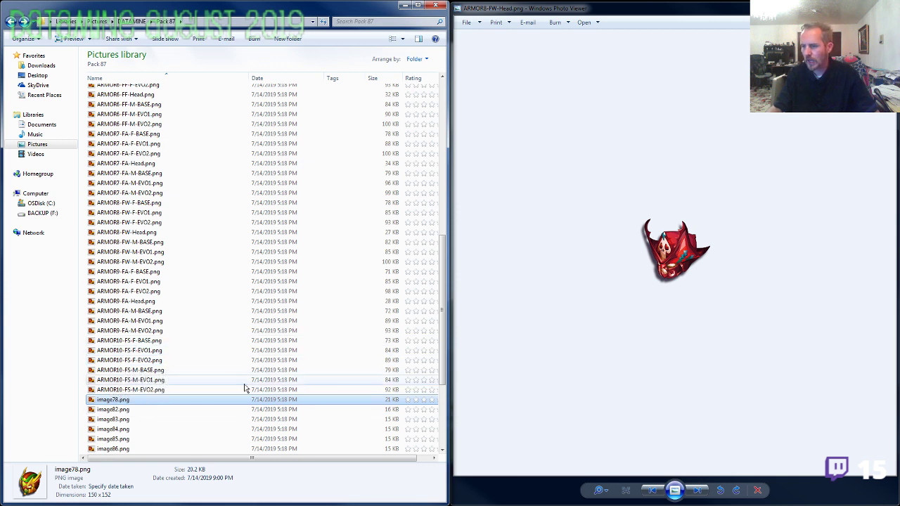
# Advance the photo viewer to image78.png and examine the helmet's details at several magnifications.
pyautogui.click(487, 302)
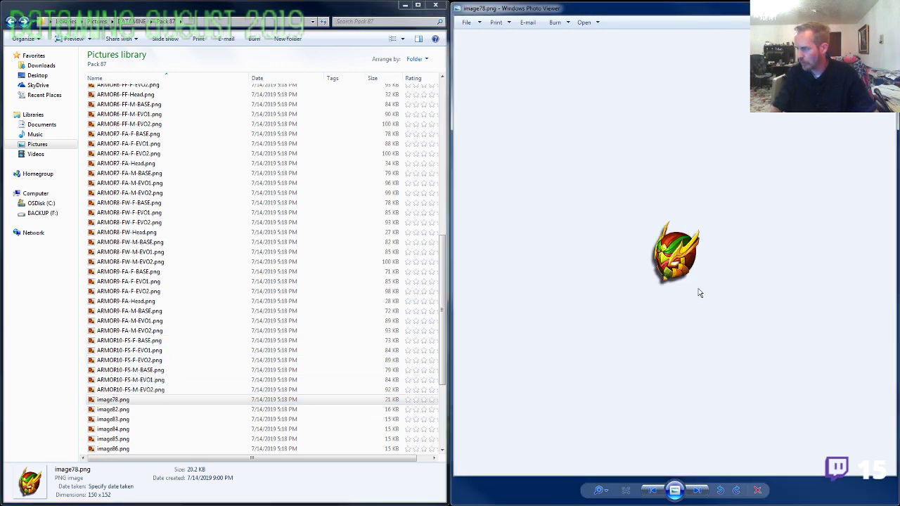
pyautogui.scroll(2, 701, 293)
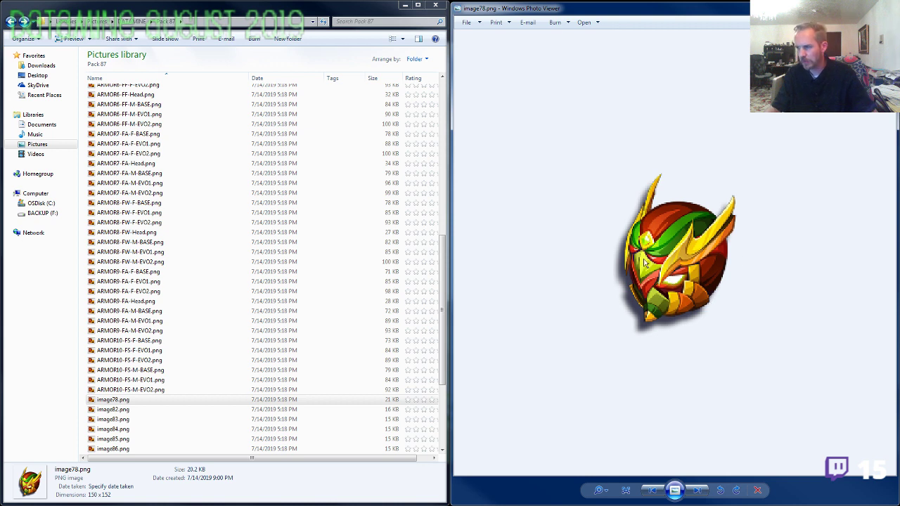
pyautogui.scroll(-2, 681, 297)
pyautogui.scroll(3, 693, 308)
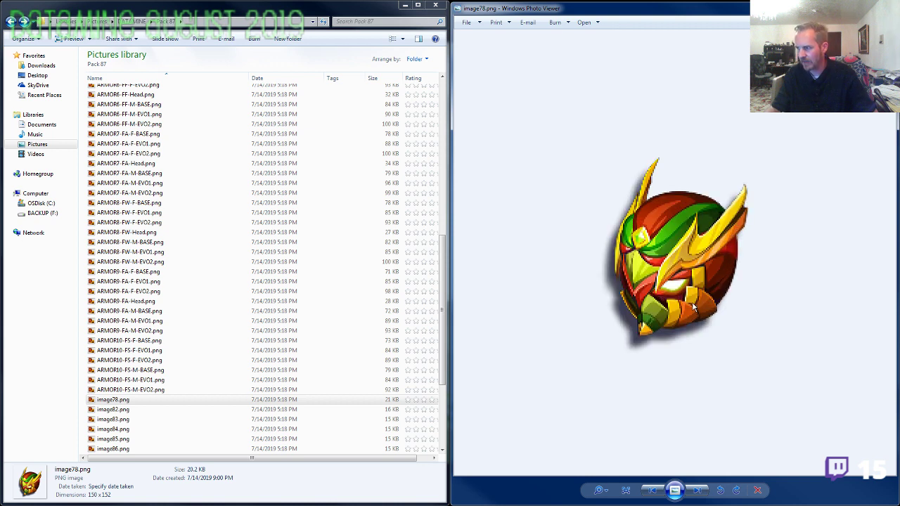
pyautogui.scroll(-2, 645, 286)
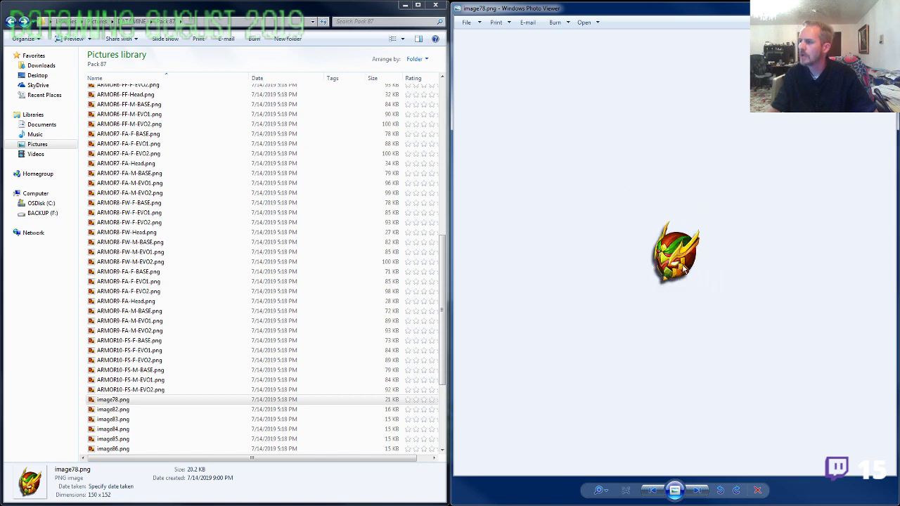
pyautogui.scroll(1, 679, 302)
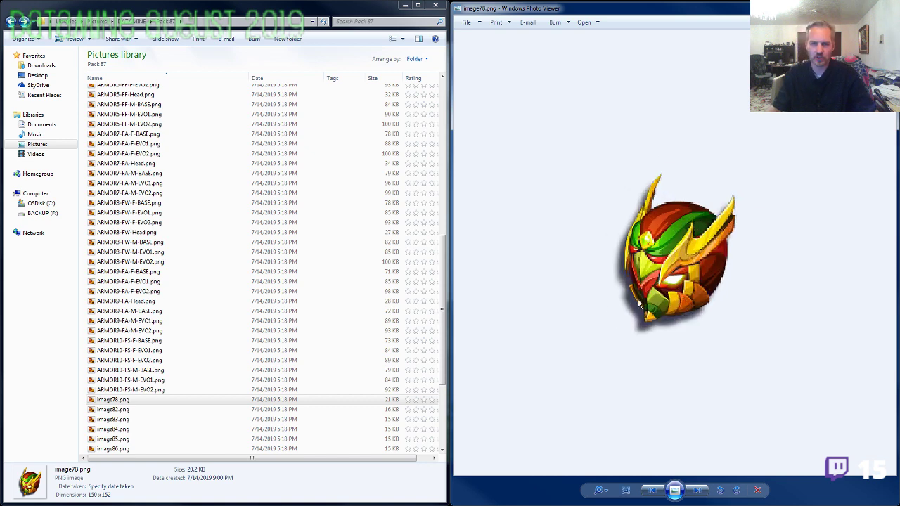
pyautogui.scroll(1, 640, 303)
pyautogui.scroll(-3, 641, 303)
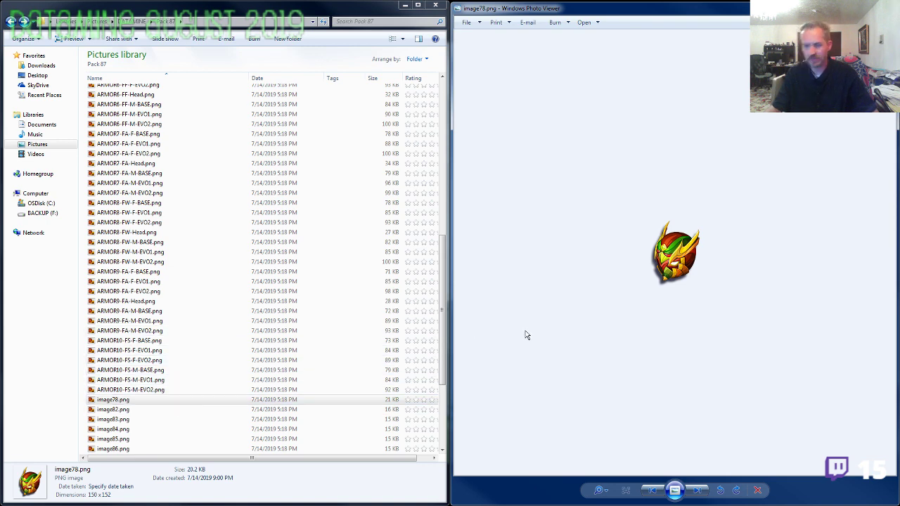
# View the sprite sheet ARMOR5-FE-M-EVO2.png to compare its helmet with image78.png, and close it again.
pyautogui.click(170, 156)
pyautogui.scroll(6, 169, 215)
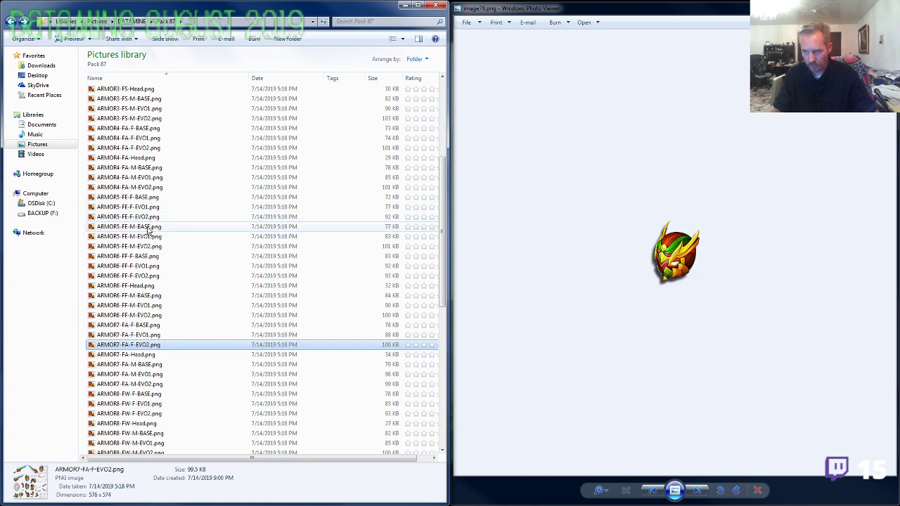
pyautogui.doubleClick(147, 246)
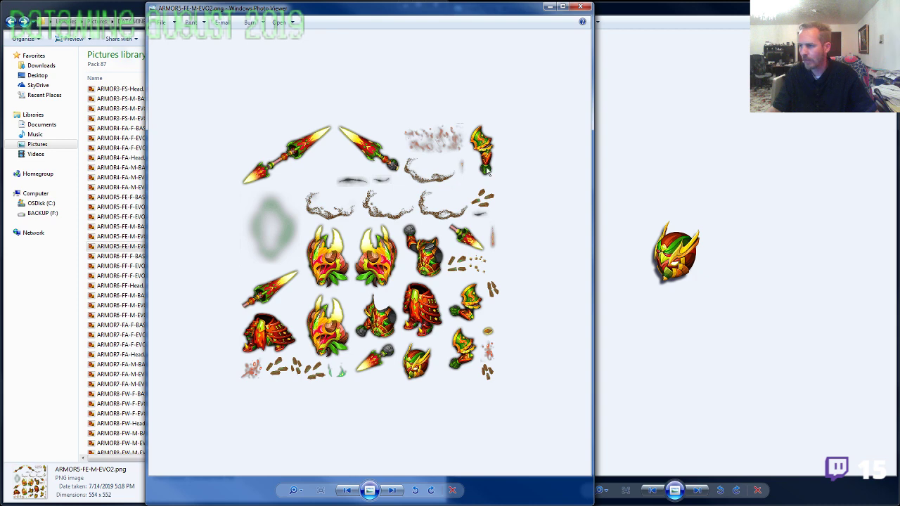
pyautogui.click(580, 8)
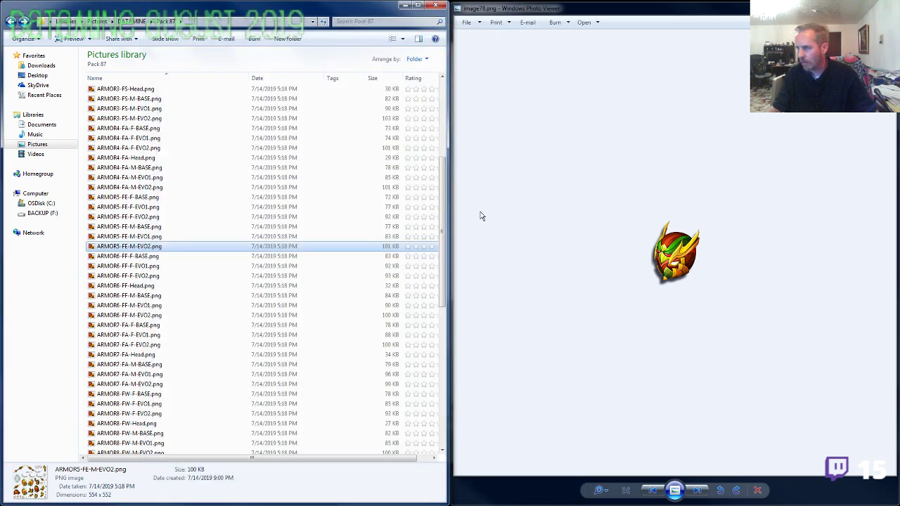
# Rename image78.png as ARMOR5-FE-Head, reusing the name prefix of ARMOR5-FE-M-EVO2.png.
pyautogui.click(151, 247)
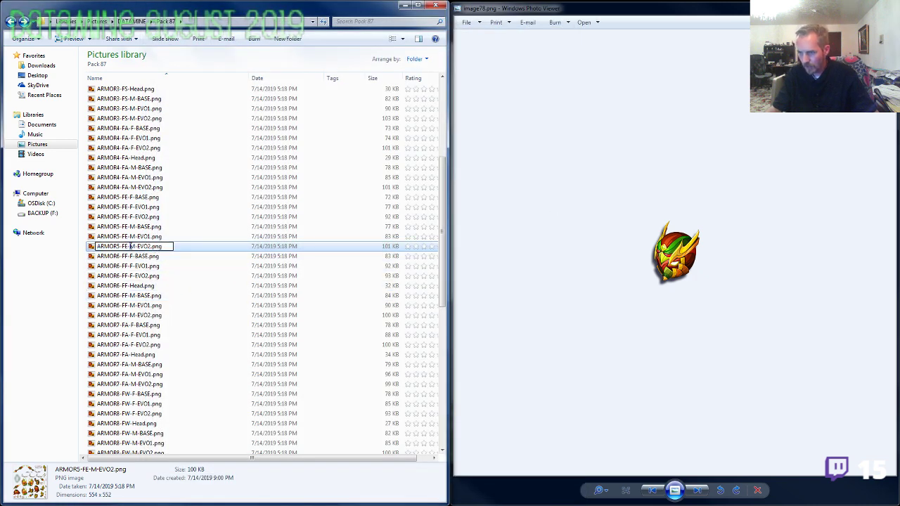
pyautogui.click(134, 295)
pyautogui.scroll(-2, 137, 335)
pyautogui.scroll(-5, 137, 335)
pyautogui.click(127, 400)
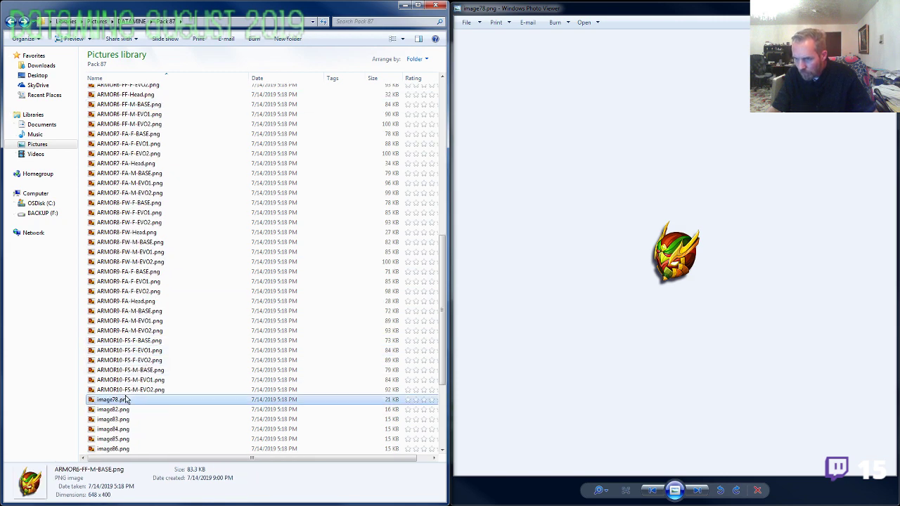
pyautogui.click(126, 400)
pyautogui.write('ARMOR5-FE-Head')
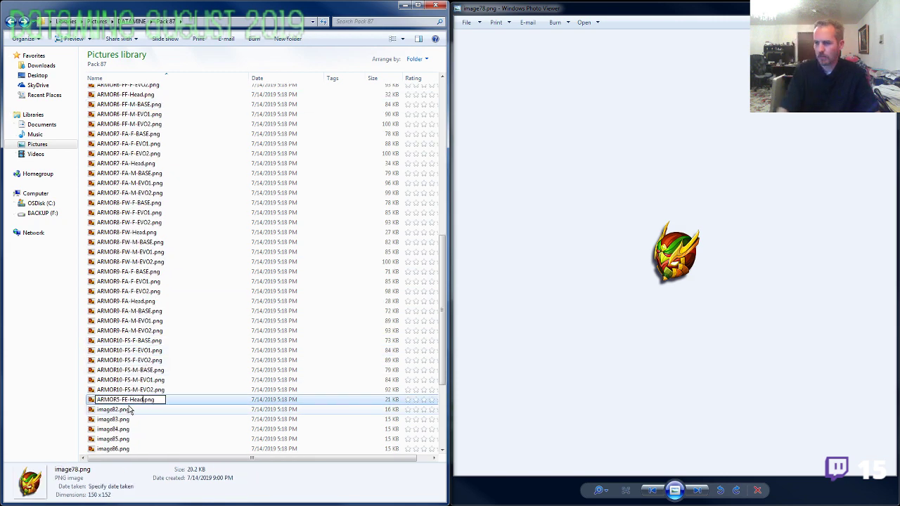
pyautogui.press('Return')
# Enlarge image82.png in the photo viewer and compare it with the sprite sheet ARMOR1-FS-M-EVO2.png, closing the sheet again.
pyautogui.click(125, 416)
pyautogui.scroll(-6, 119, 366)
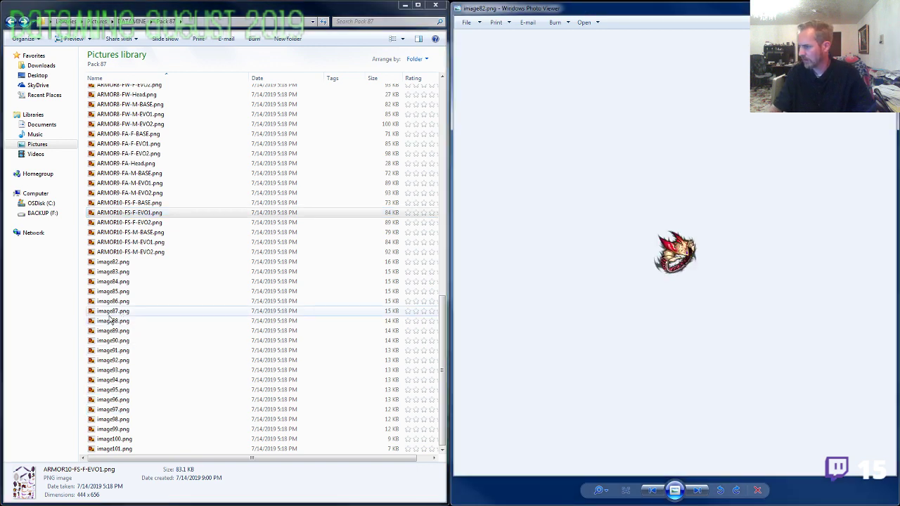
pyautogui.scroll(3, 641, 260)
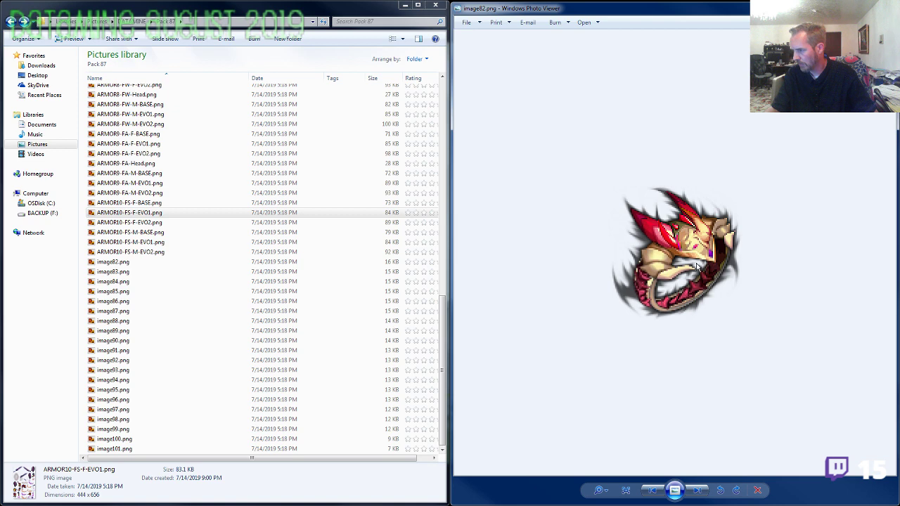
pyautogui.scroll(20, 144, 175)
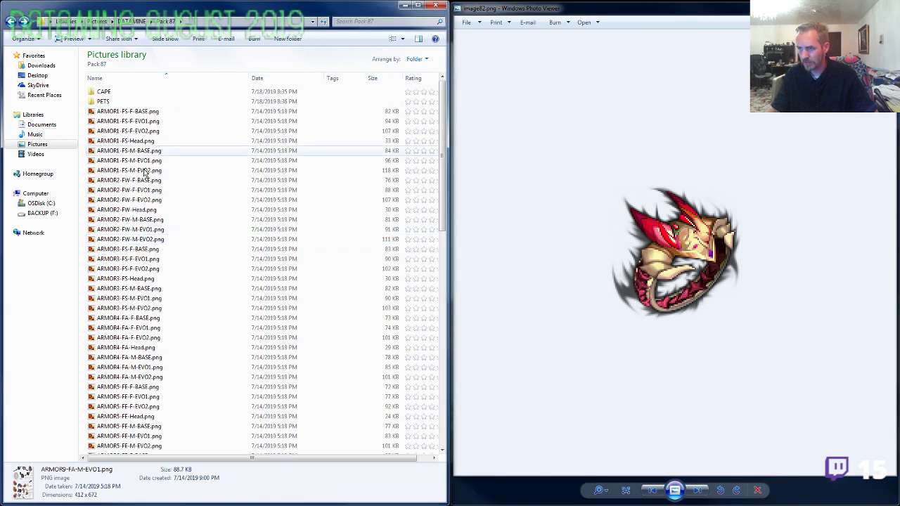
pyautogui.doubleClick(148, 171)
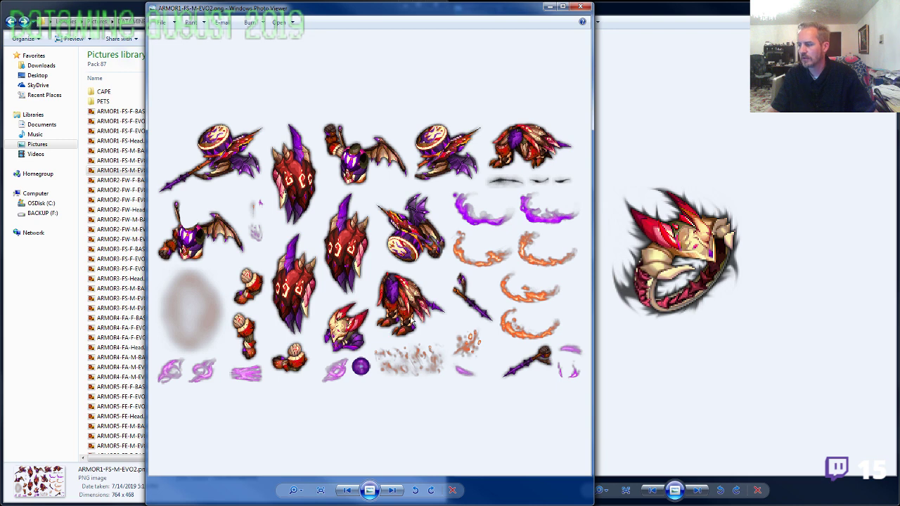
pyautogui.click(581, 6)
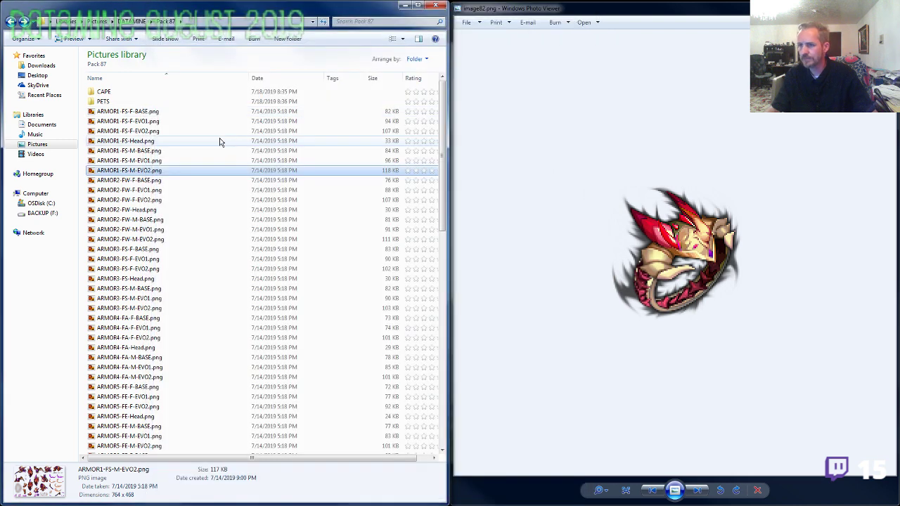
# Rename image82.png as ARMOR1-FS-Ring, copying the name prefix from ARMOR1-FS-M-EVO2.png.
pyautogui.press('F2')
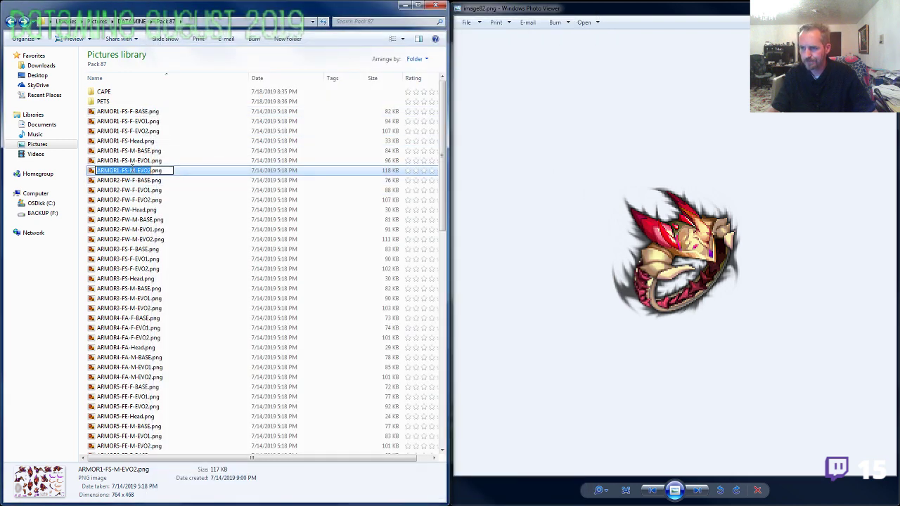
pyautogui.click(126, 249)
pyautogui.scroll(-11, 137, 290)
pyautogui.click(116, 400)
pyautogui.press('F2')
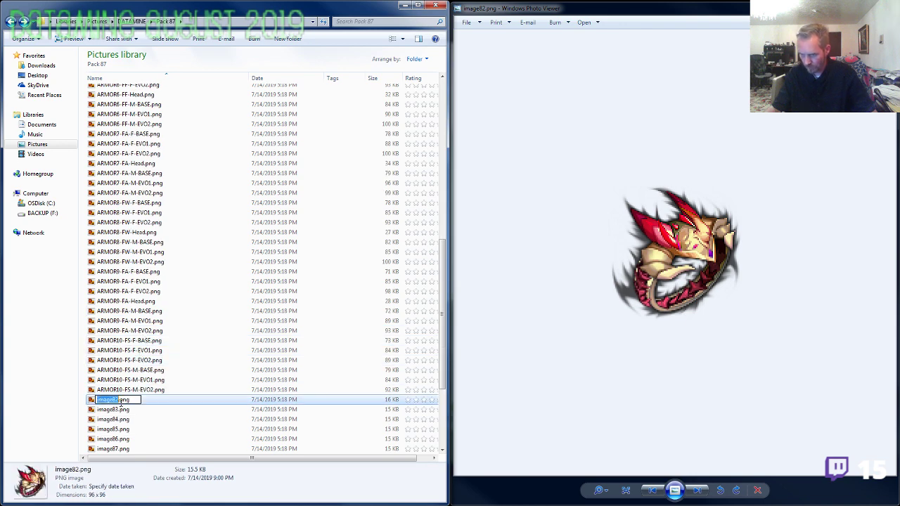
pyautogui.write('ARMOR1-FS-Ring')
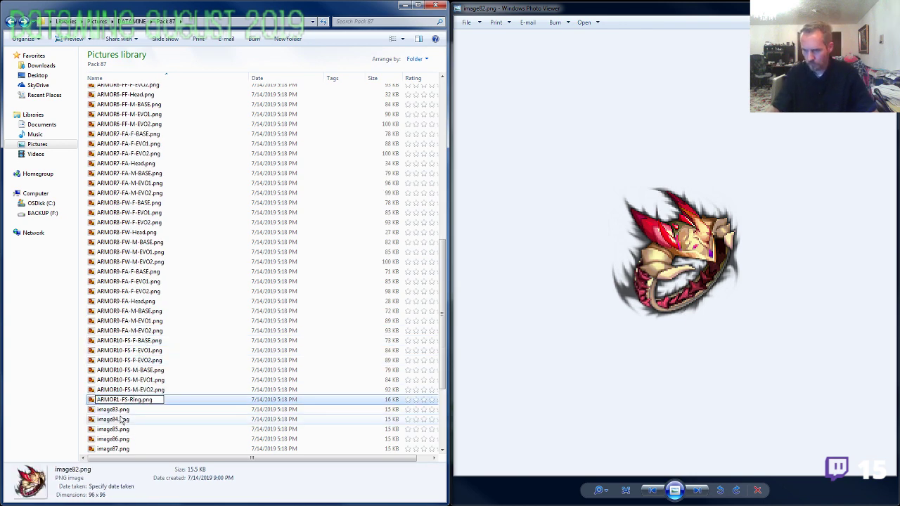
pyautogui.click(122, 419)
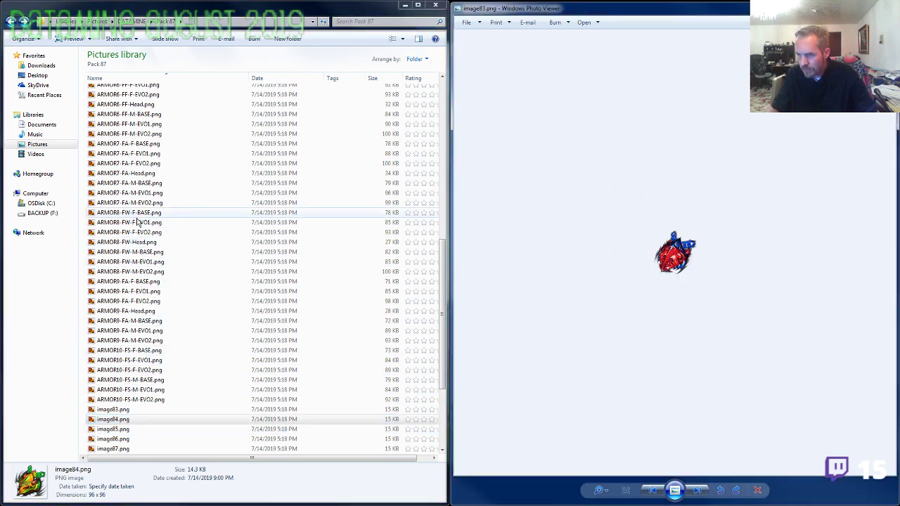
# View the sprite sheet ARMOR8-FW-F-EVO2.png to compare its artwork with image83.png, and close it again.
pyautogui.click(137, 214)
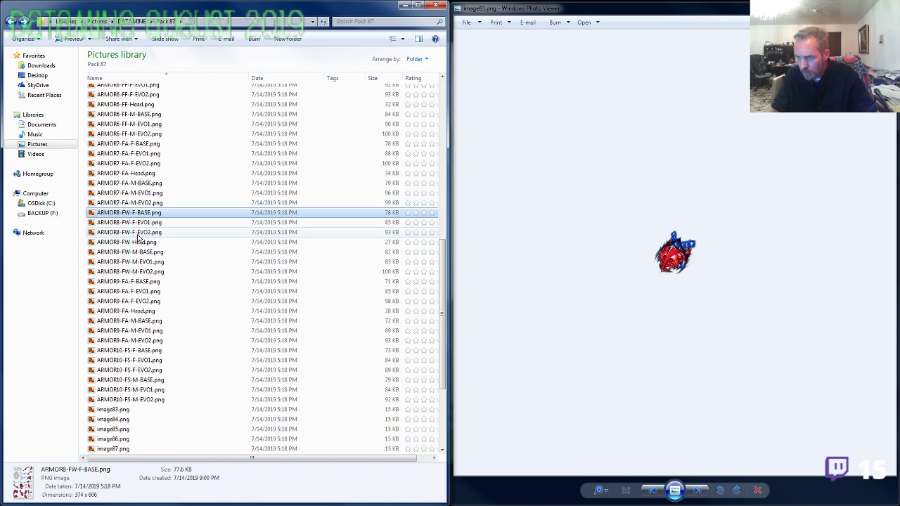
pyautogui.doubleClick(134, 232)
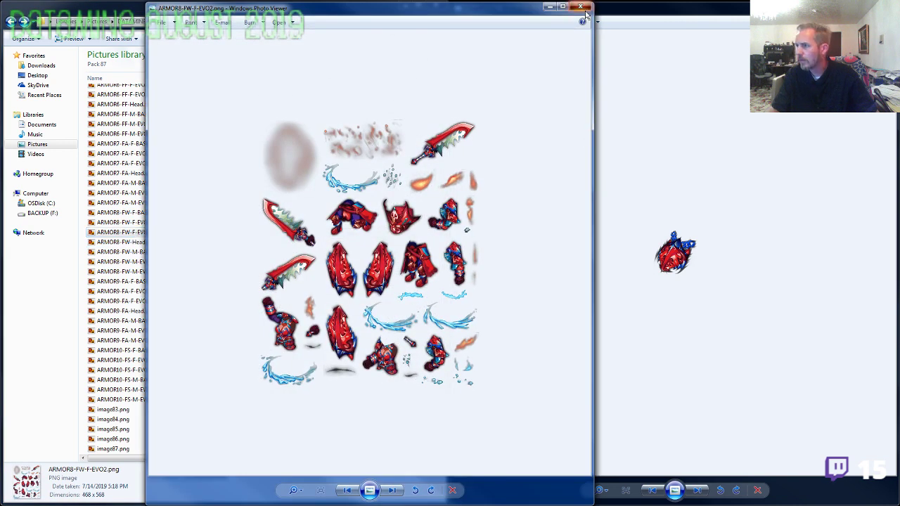
pyautogui.click(581, 7)
# Rename image83.png as ARMOR8-FW-Amulet, copying the name prefix from ARMOR8-FW-F-EVO2.png.
pyautogui.click(139, 229)
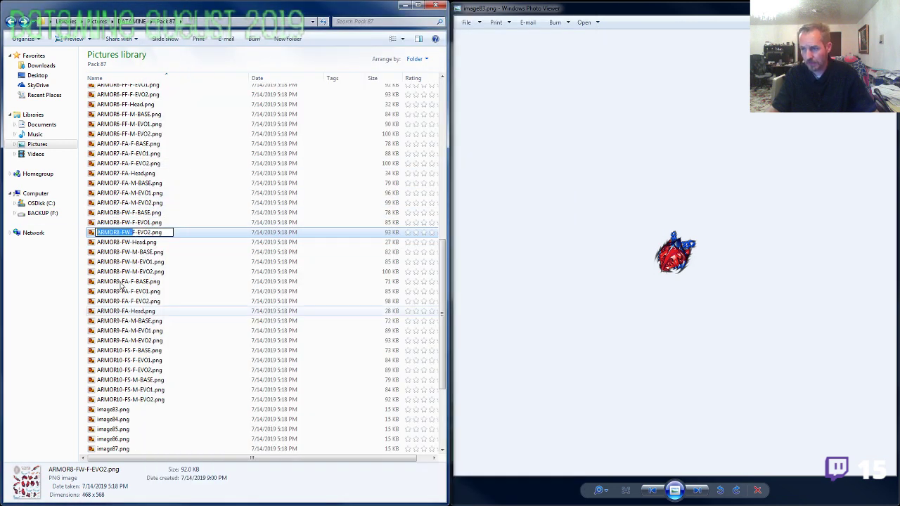
pyautogui.click(123, 410)
pyautogui.click(126, 410)
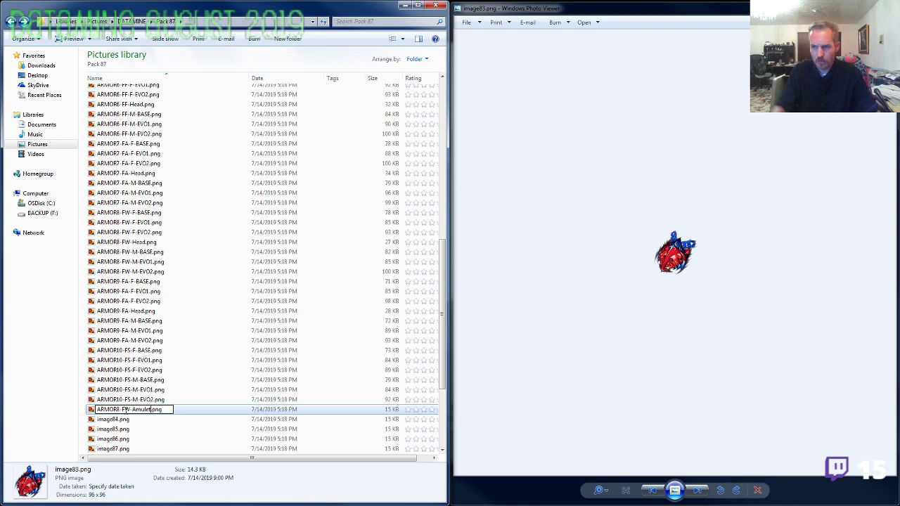
pyautogui.click(129, 429)
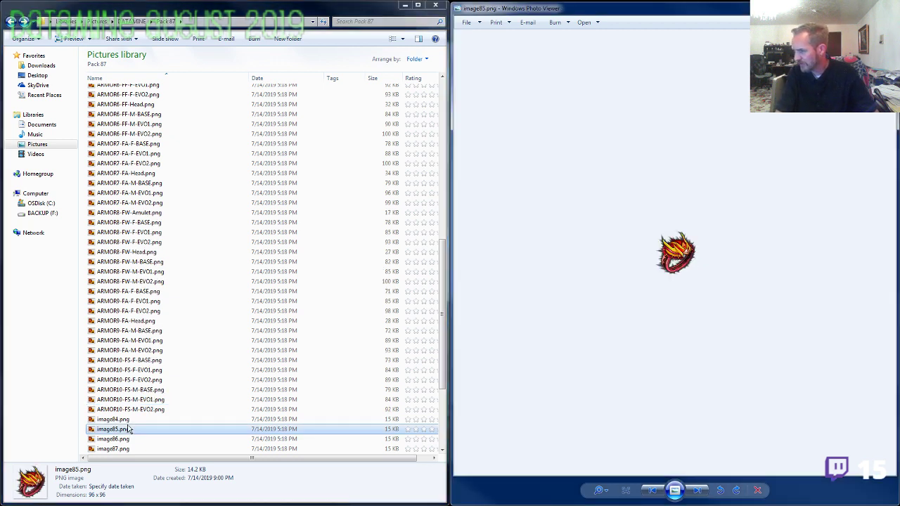
# Enlarge image85.png in the photo viewer and compare it with the preview of the sprite sheet ARMOR5-FE-M-EVO2.png.
pyautogui.click(576, 304)
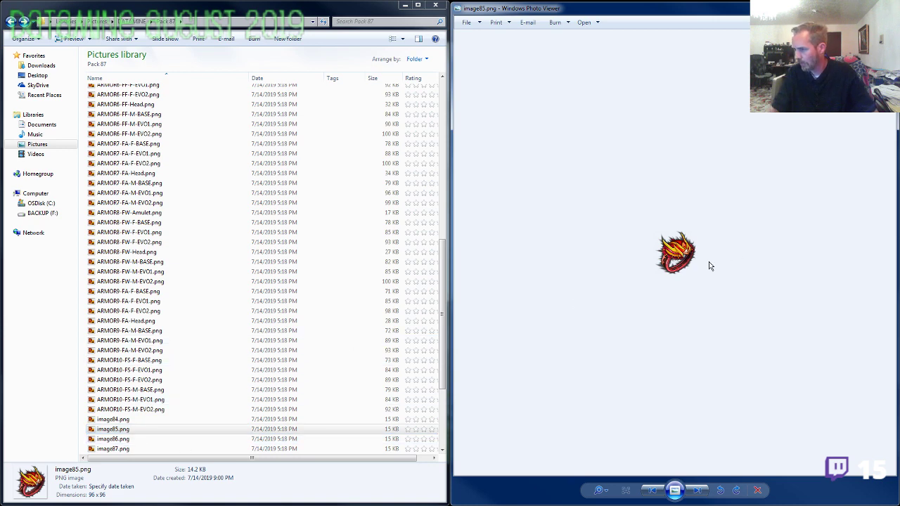
pyautogui.scroll(2, 709, 266)
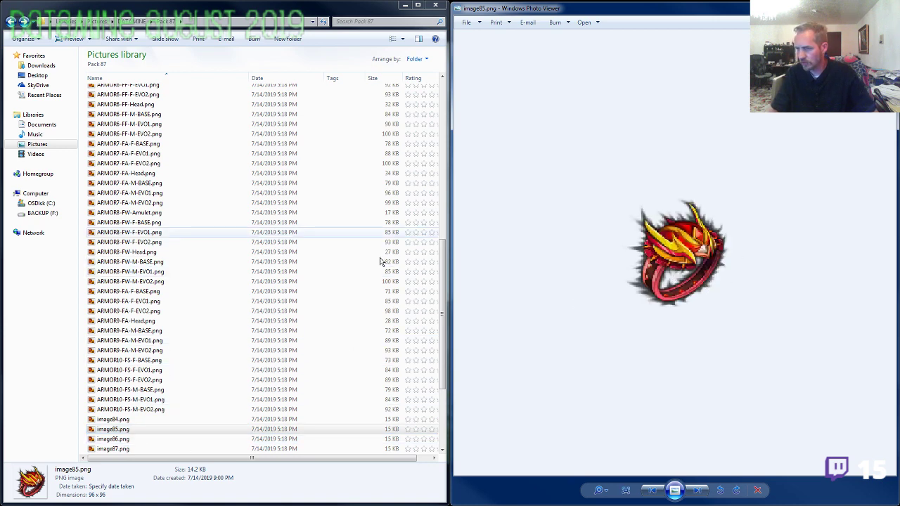
pyautogui.click(147, 213)
pyautogui.scroll(8, 144, 254)
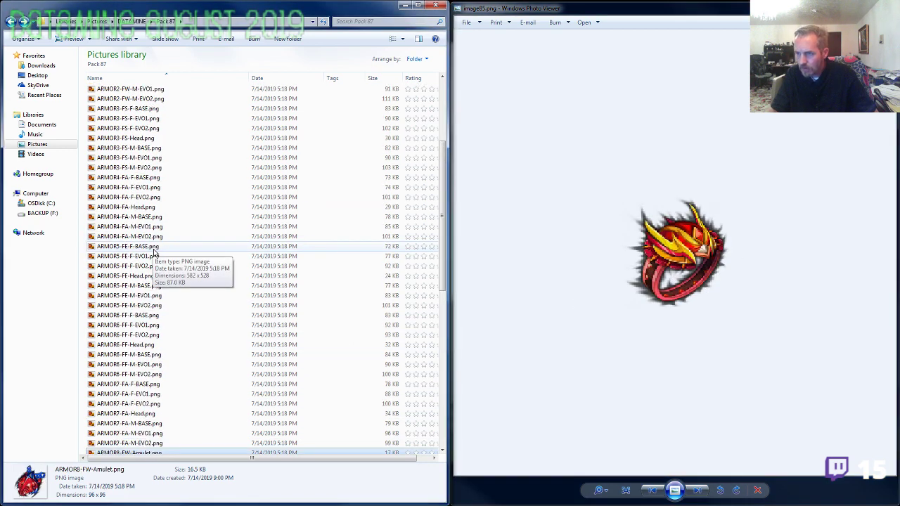
pyautogui.click(144, 306)
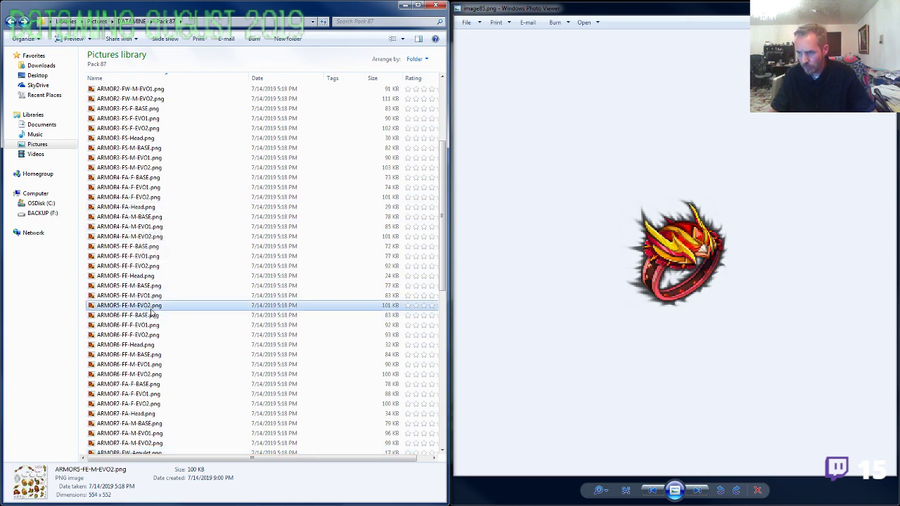
# Rename image85.png as ARMOR5-FE-Ring, copying the name prefix from ARMOR5-FE-M-EVO2.png.
pyautogui.click(147, 306)
pyautogui.click(134, 354)
pyautogui.scroll(-11, 141, 352)
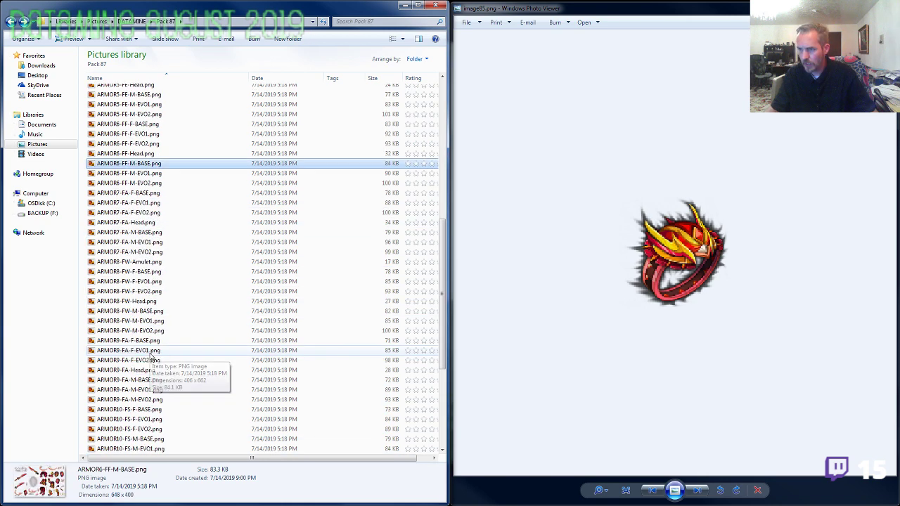
pyautogui.click(130, 332)
pyautogui.press('F2')
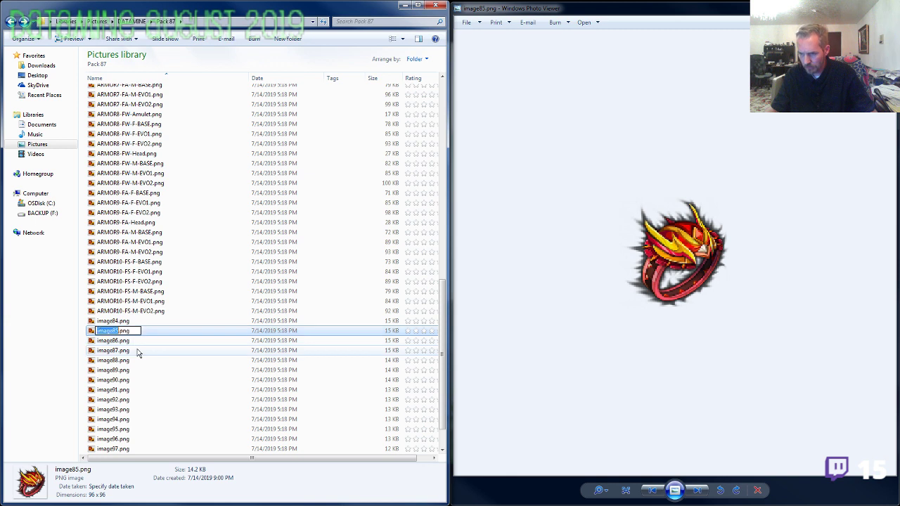
pyautogui.write('ARMOR5-FE-')
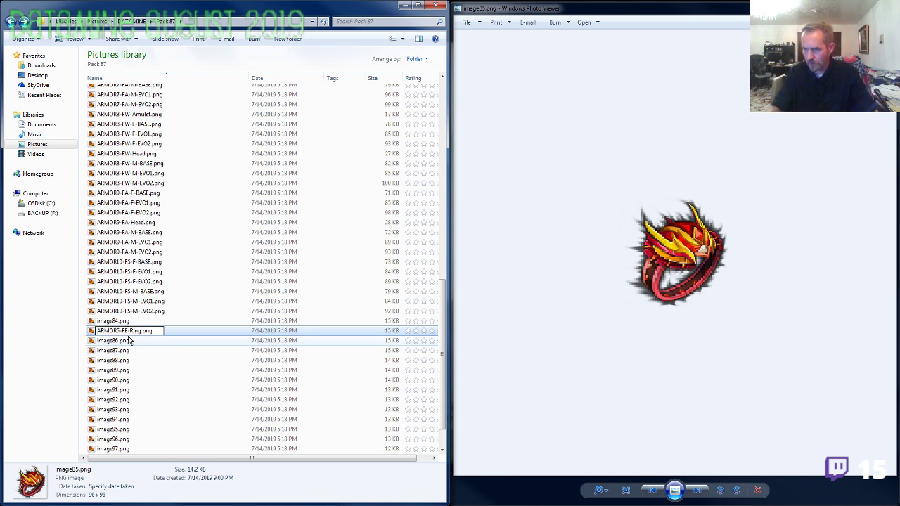
# Enlarge image86.png in the photo viewer and rename the file as ARMOR8-FW-Ring, copying the name prefix from ARMOR8-FW-Head.png.
pyautogui.click(128, 343)
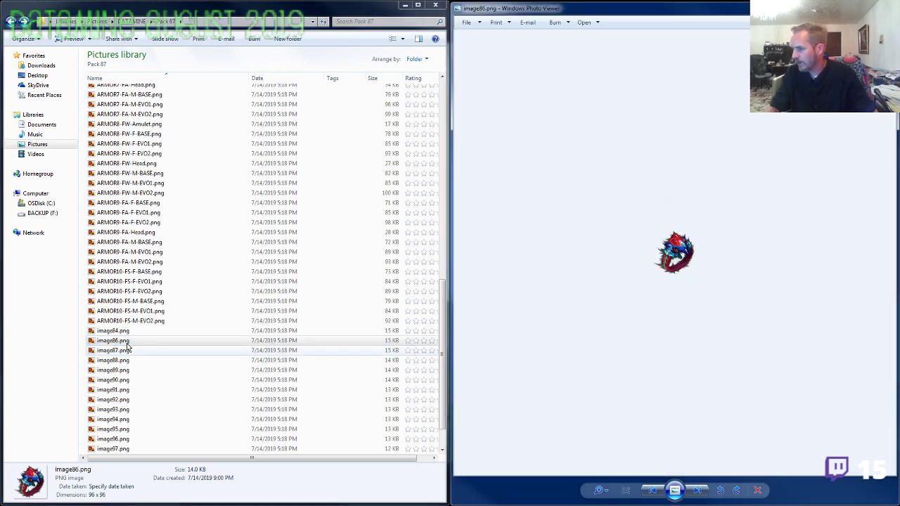
pyautogui.scroll(3, 682, 285)
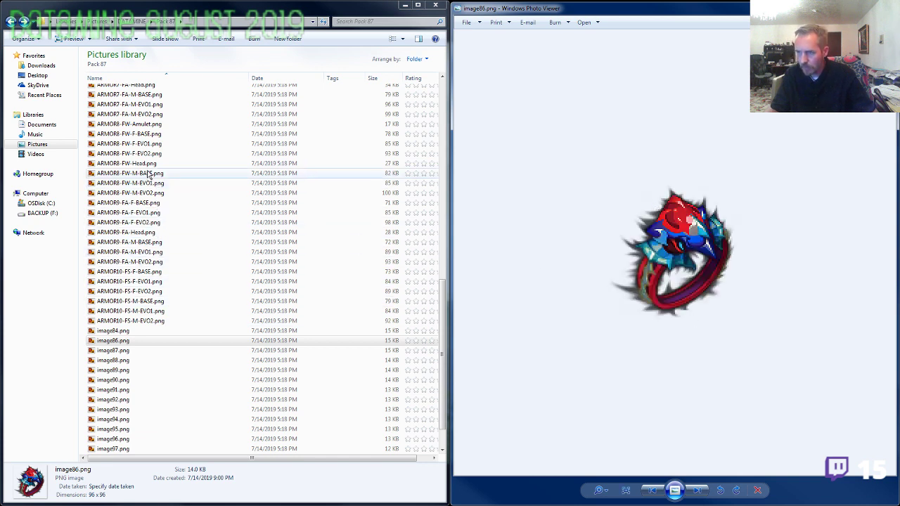
pyautogui.click(145, 166)
pyautogui.click(146, 164)
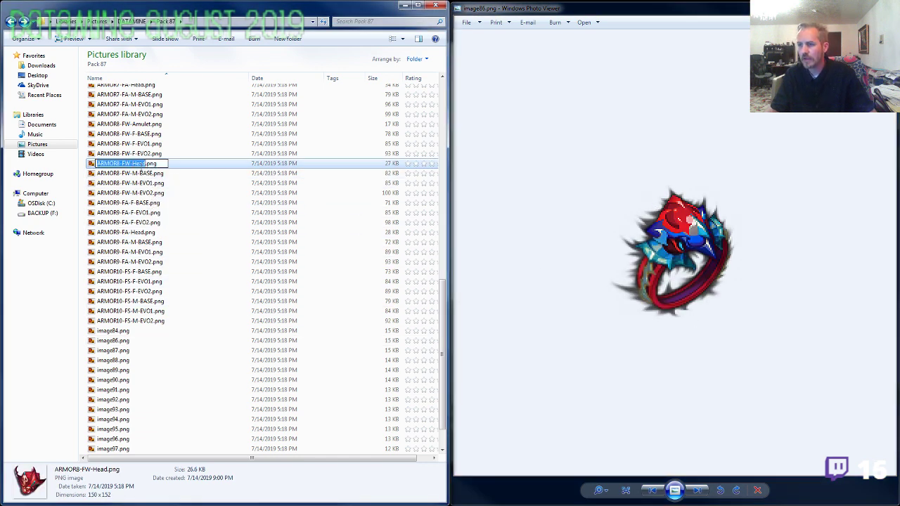
pyautogui.click(120, 342)
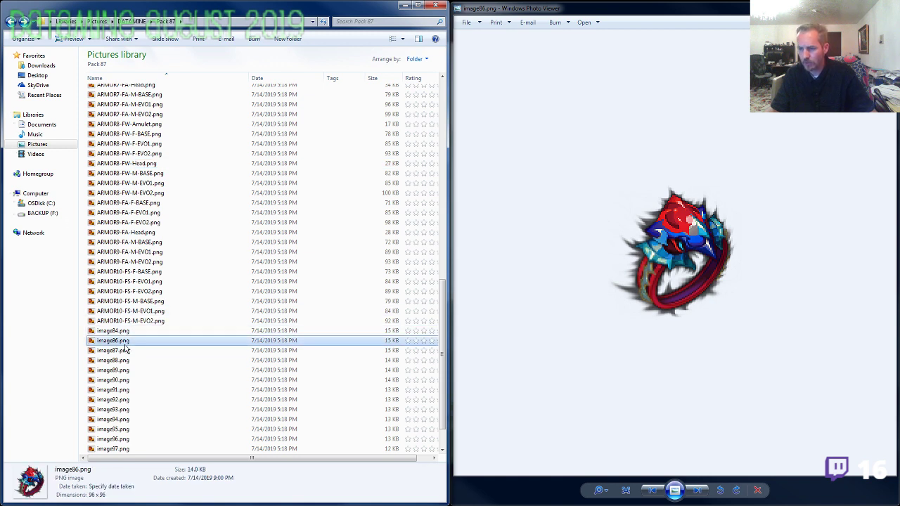
pyautogui.click(125, 344)
pyautogui.write('ARMOR8-FW-')
pyautogui.write('R')
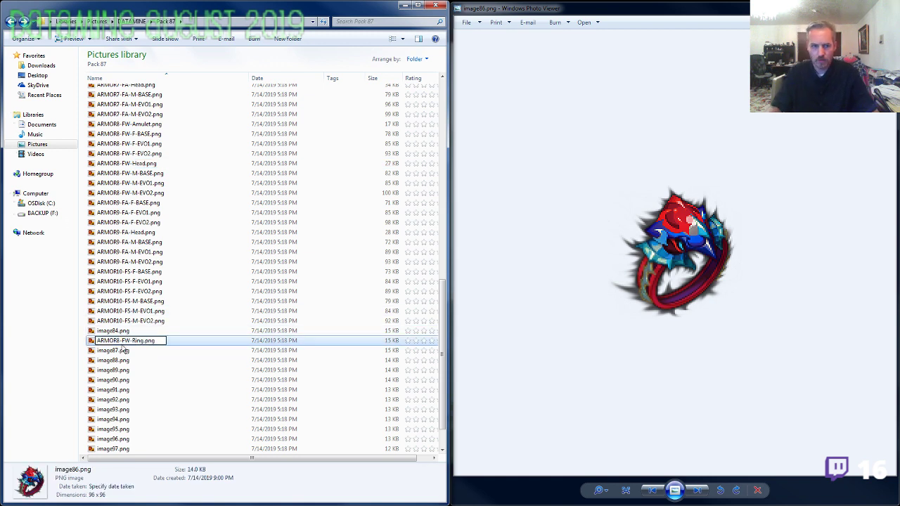
# Enlarge image87.png in the photo viewer and compare it with the previews of ARMOR9-FA-Head.png and ARMOR7-FA-Head.png.
pyautogui.click(125, 350)
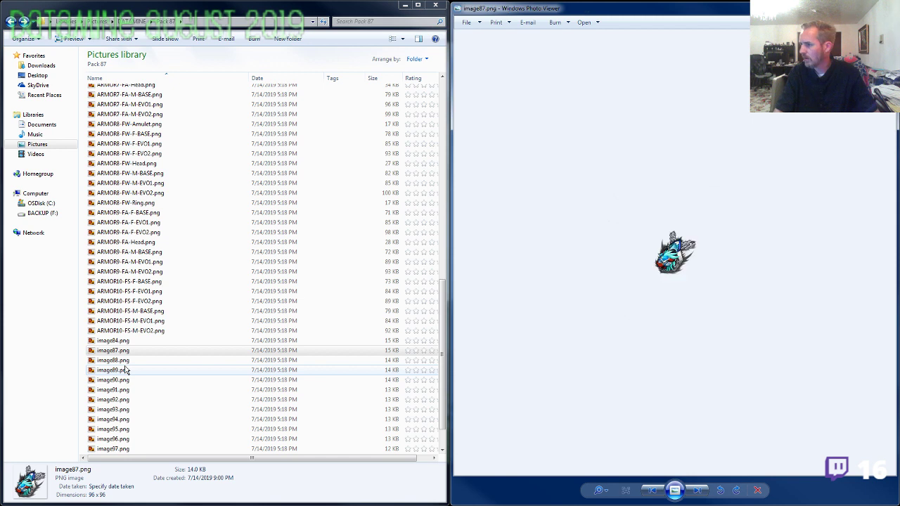
pyautogui.scroll(2, 691, 297)
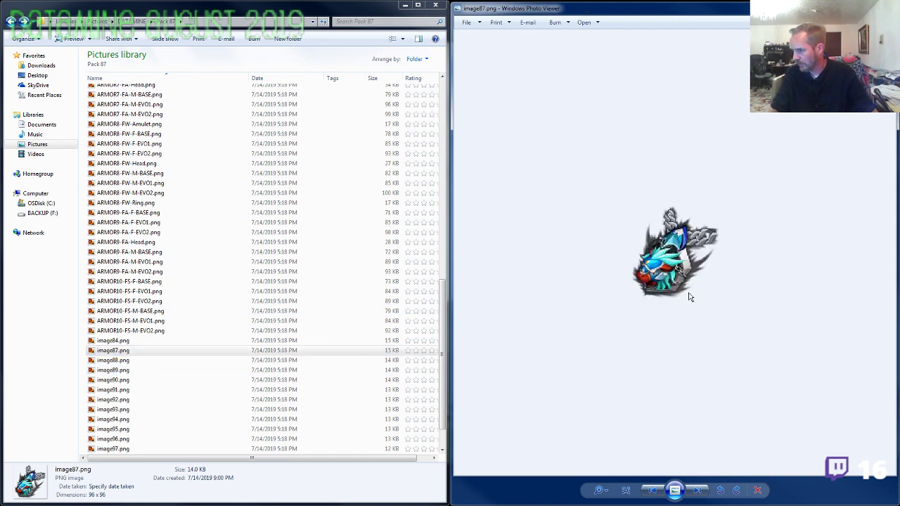
pyautogui.click(138, 213)
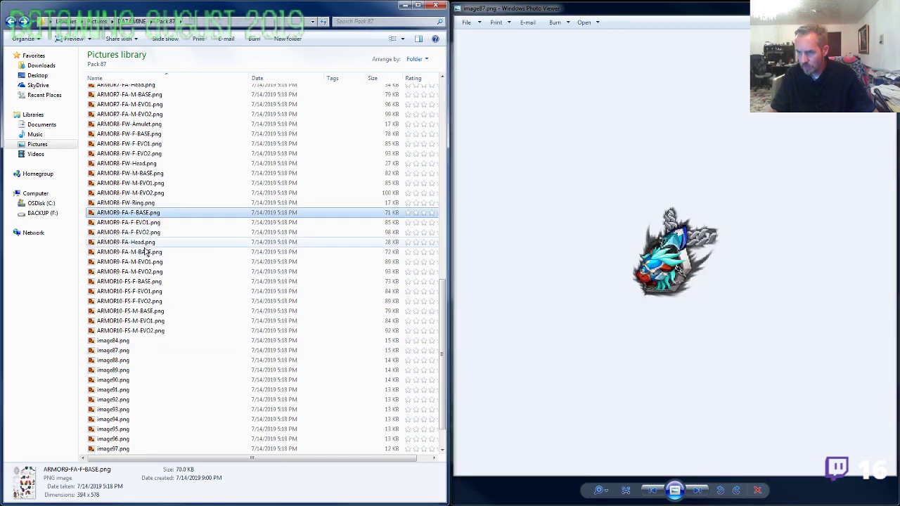
pyautogui.click(144, 242)
pyautogui.scroll(3, 147, 138)
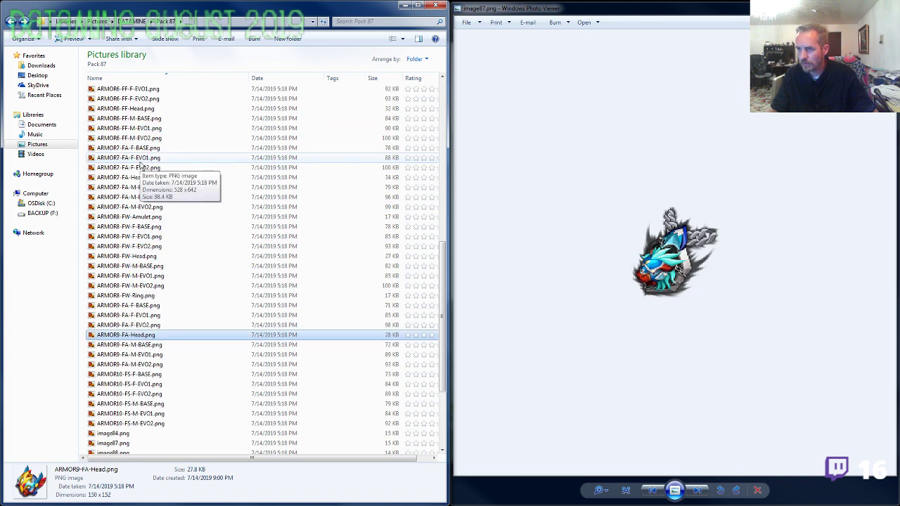
pyautogui.click(140, 179)
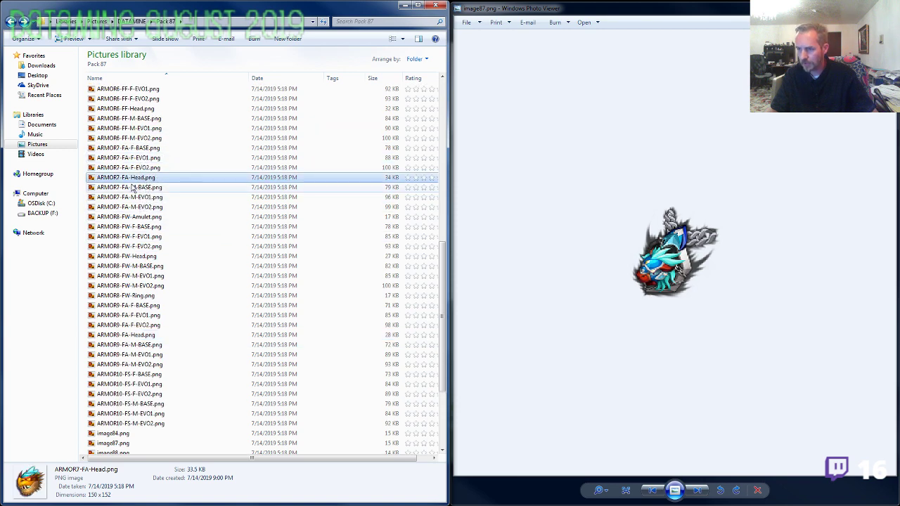
pyautogui.click(134, 335)
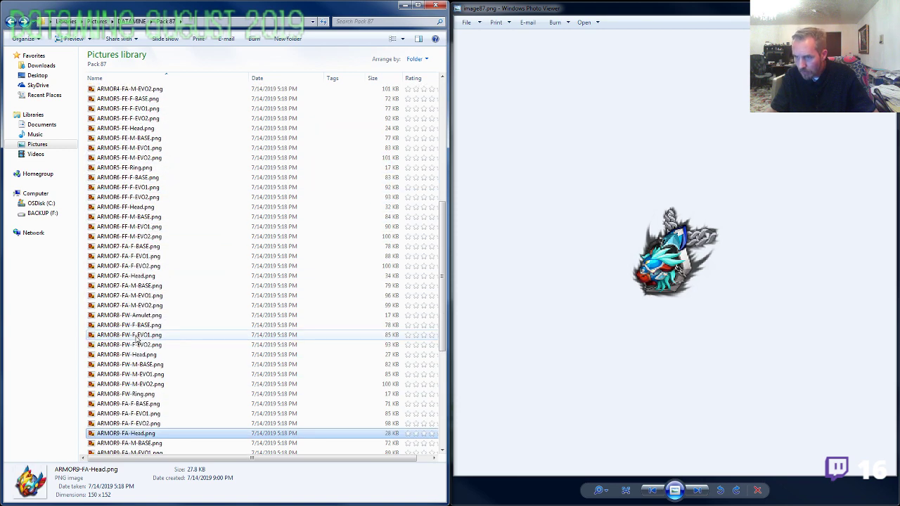
# View the sprite sheet ARMOR9-FA-M-EVO2.png to compare its artwork with image87.png, and close it again.
pyautogui.scroll(-2, 137, 339)
pyautogui.scroll(-2, 137, 340)
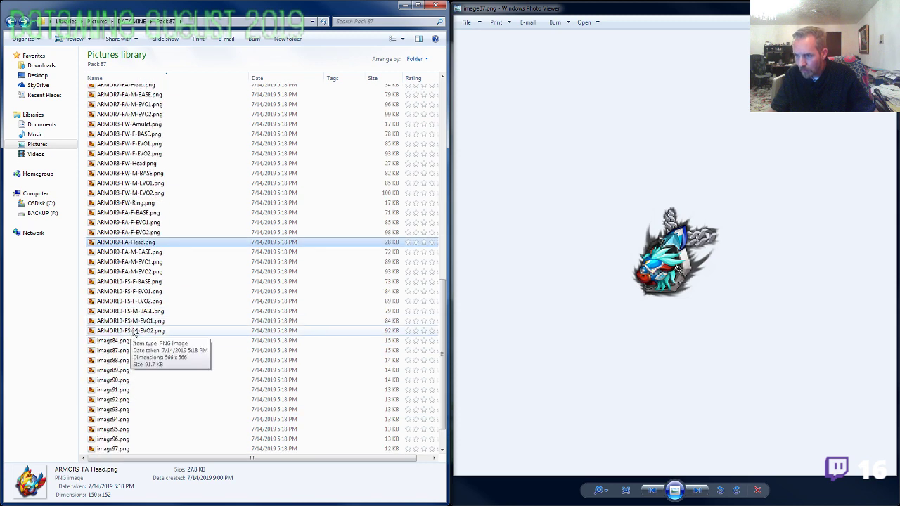
pyautogui.doubleClick(138, 273)
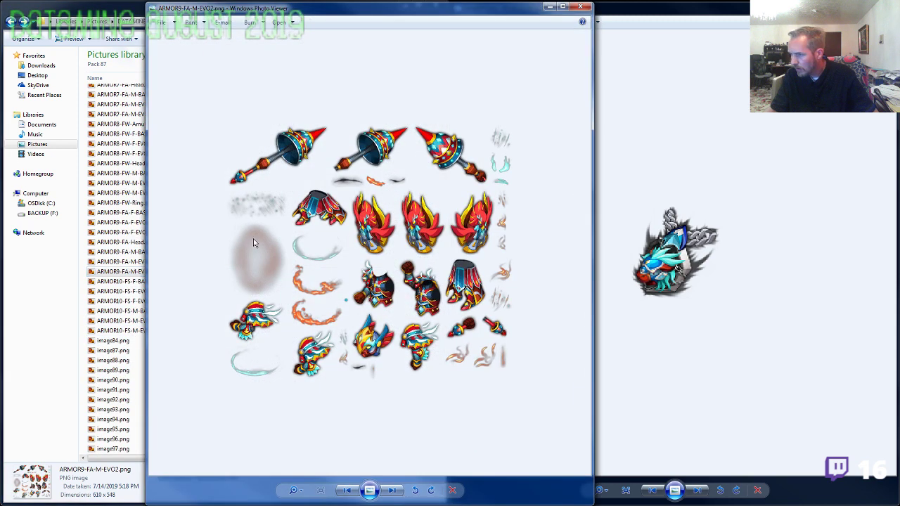
pyautogui.click(581, 7)
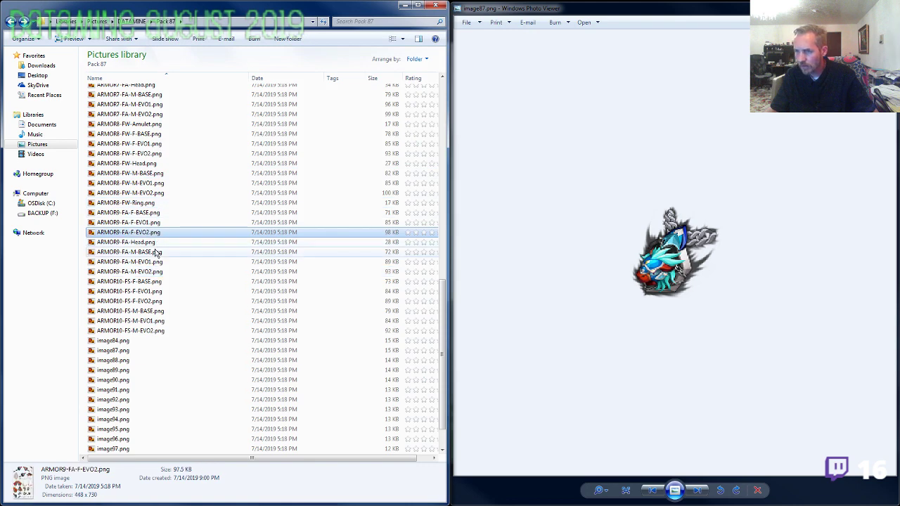
# Check the previews of ARMOR9-FA-F-EVO2.png, ARMOR7-FA-Head.png and ARMOR4-FA-Head.png against the amulet in image87.png.
pyautogui.scroll(3, 154, 253)
pyautogui.click(134, 325)
pyautogui.click(158, 179)
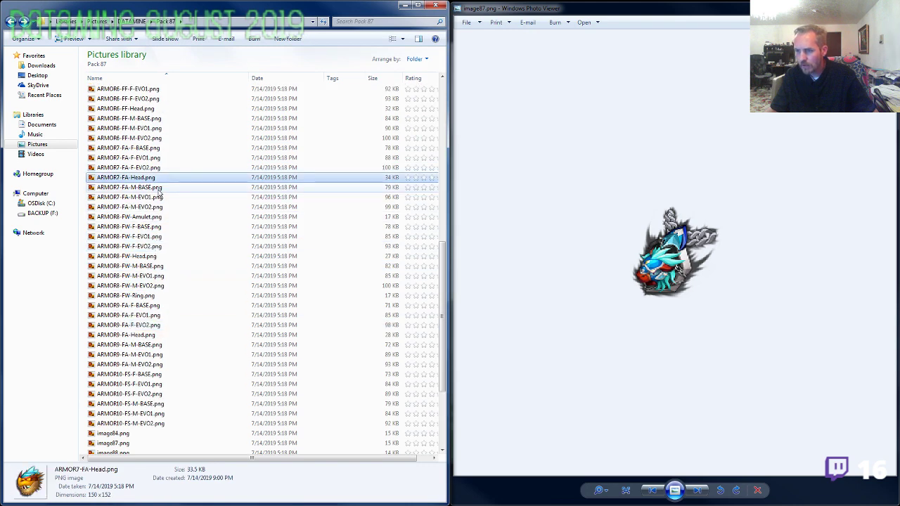
pyautogui.scroll(3, 159, 182)
pyautogui.scroll(2, 159, 184)
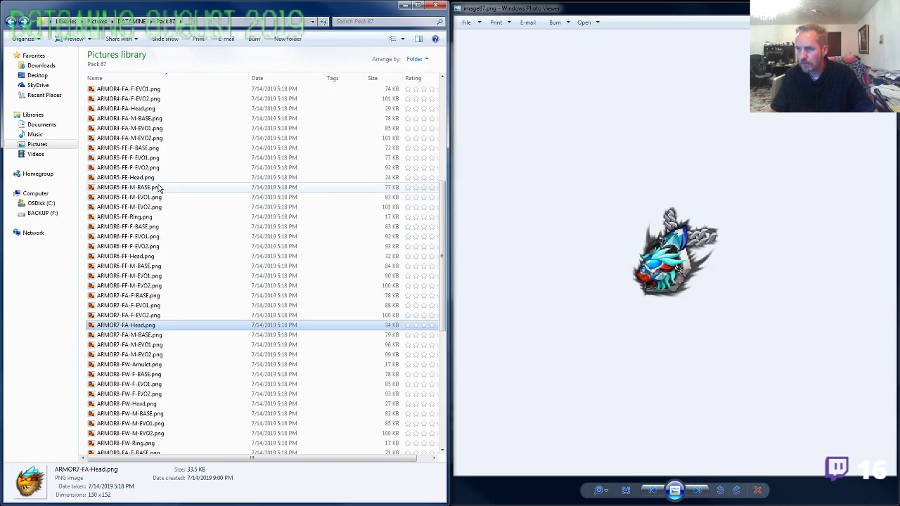
pyautogui.click(148, 109)
# Rename image87.png as ARMOR4-FA-Amulet, copying the name prefix from one of the ARMOR4-FA files.
pyautogui.click(141, 138)
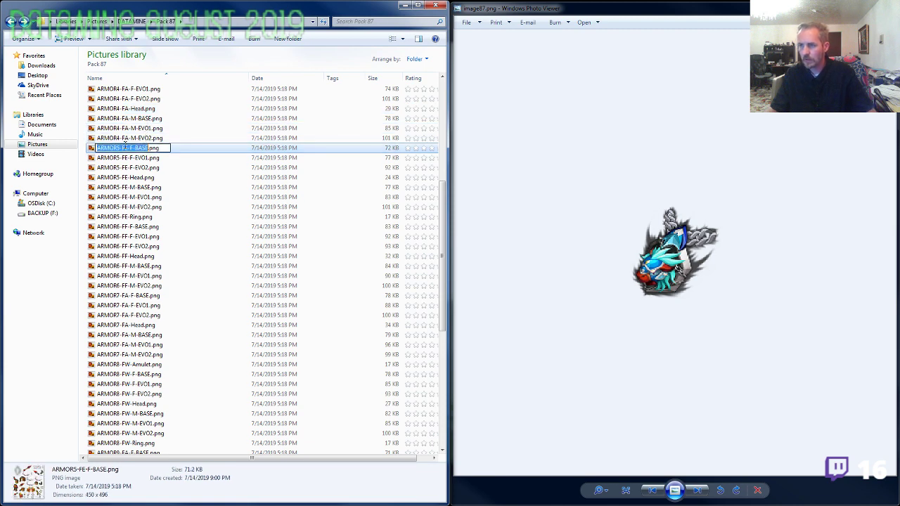
pyautogui.click(132, 138)
pyautogui.click(127, 217)
pyautogui.scroll(-9, 140, 295)
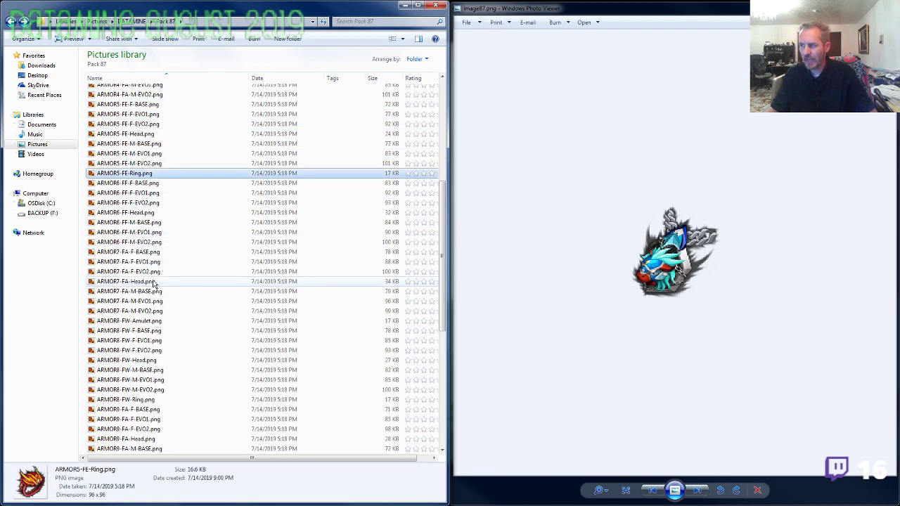
pyautogui.click(127, 311)
pyautogui.click(128, 312)
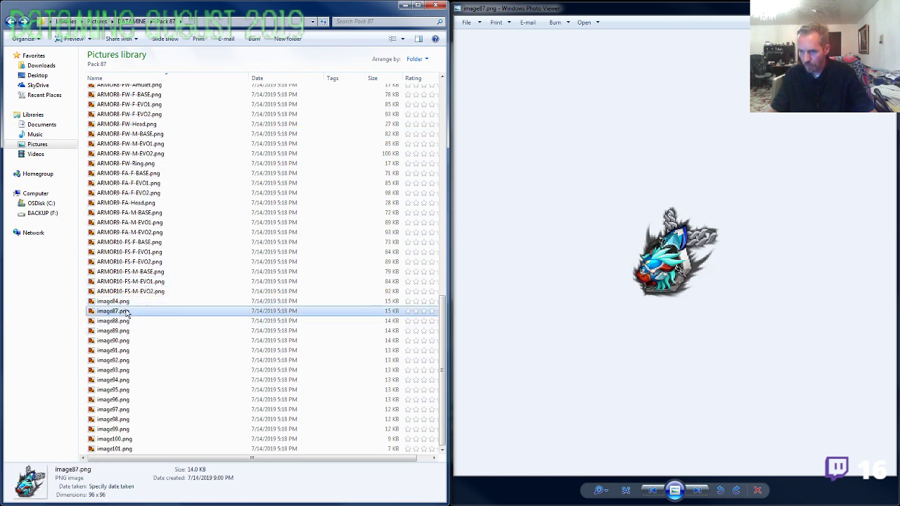
pyautogui.write('ARMOR4-FA-')
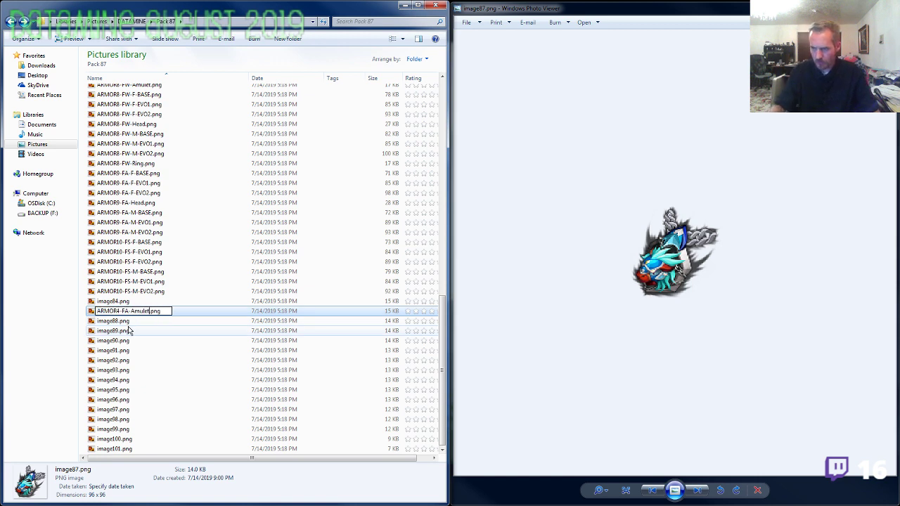
pyautogui.write('Amulet')
# Enlarge image88.png in the photo viewer and compare it with the previews of the ARMOR3-FS base sheet and head image.
pyautogui.click(131, 322)
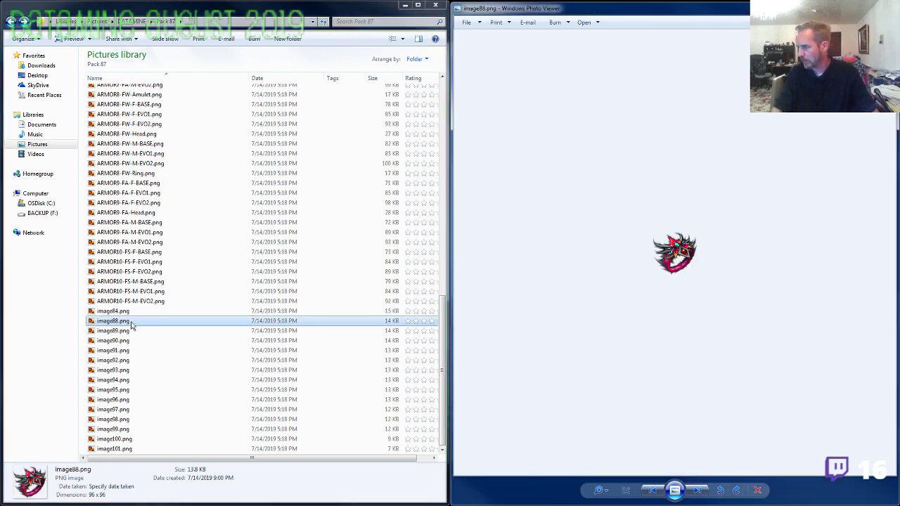
pyautogui.click(670, 272)
pyautogui.scroll(2, 671, 272)
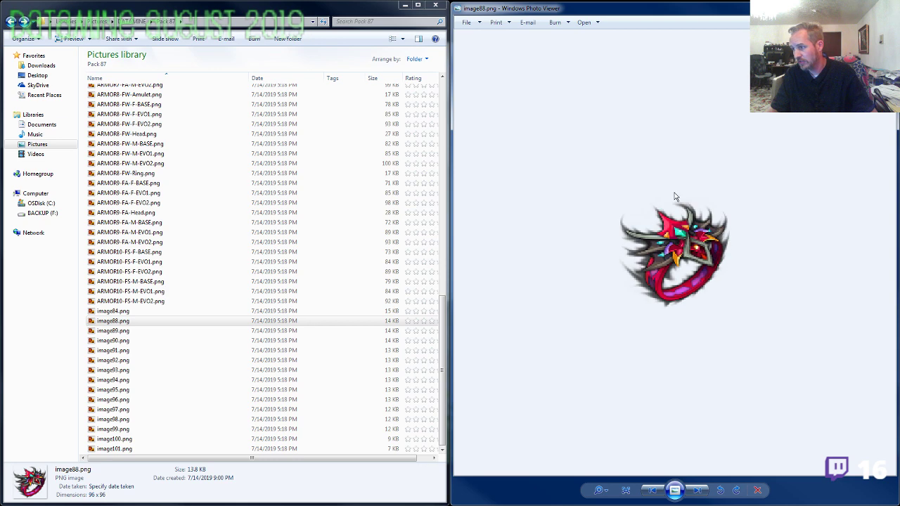
pyautogui.click(139, 254)
pyautogui.scroll(11, 141, 246)
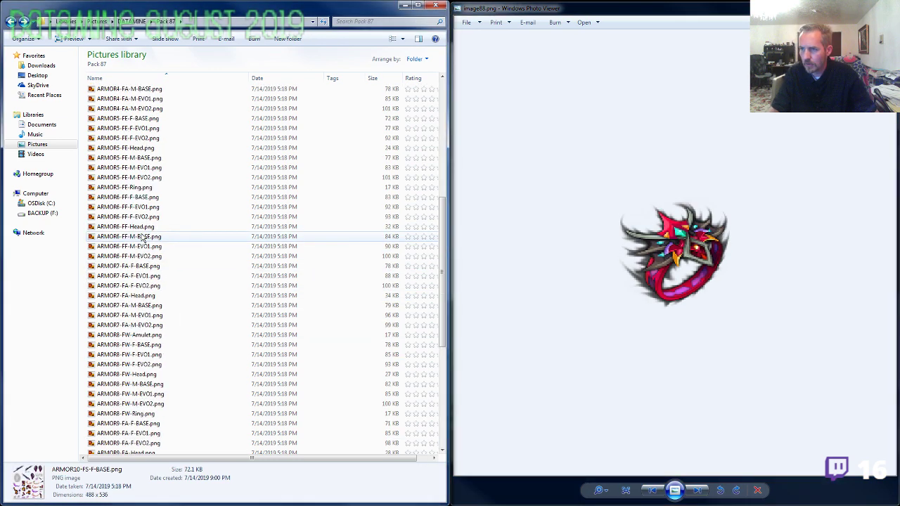
pyautogui.click(147, 128)
pyautogui.click(144, 108)
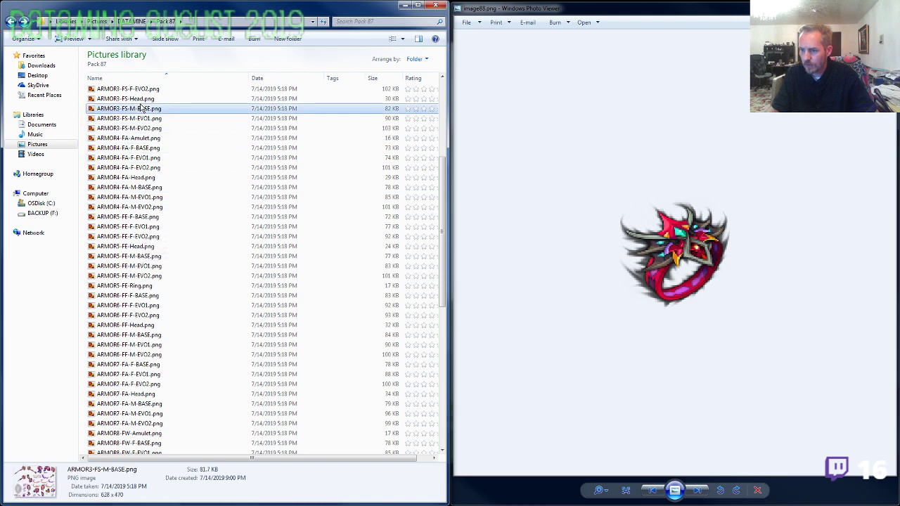
pyautogui.click(141, 99)
# Rename image88.png as ARMOR3-FS-Ring, copying the name prefix from ARMOR3-FS-M-EVO2.png.
pyautogui.click(138, 128)
pyautogui.press('F2')
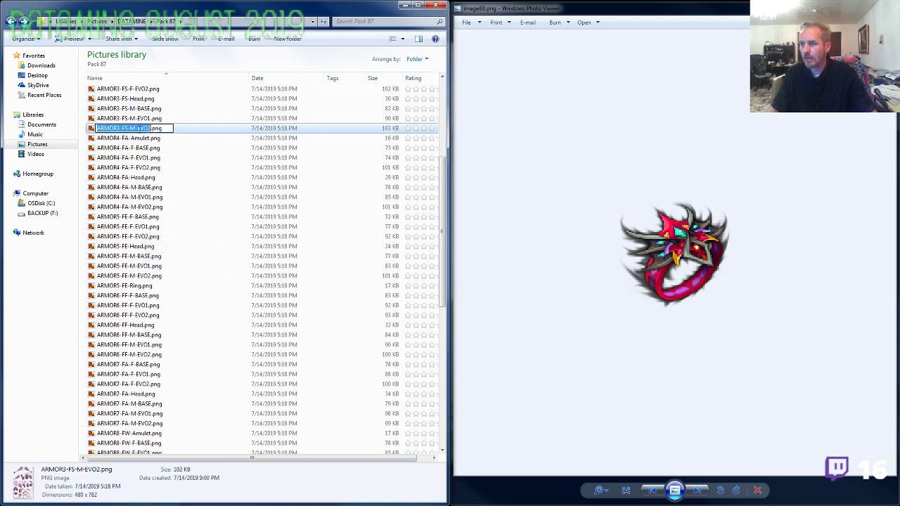
pyautogui.click(127, 236)
pyautogui.scroll(-11, 126, 236)
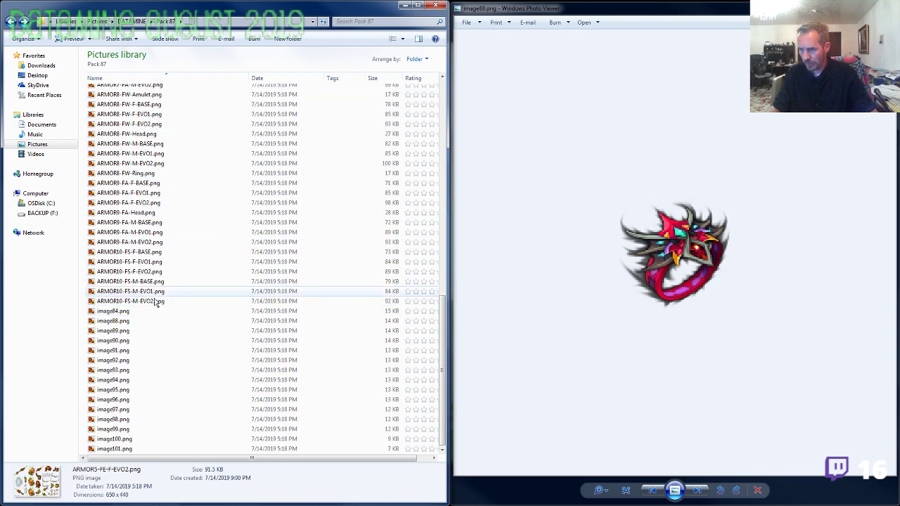
pyautogui.click(126, 325)
pyautogui.press('F2')
pyautogui.write('ARMOR3-FS-')
pyautogui.write('R')
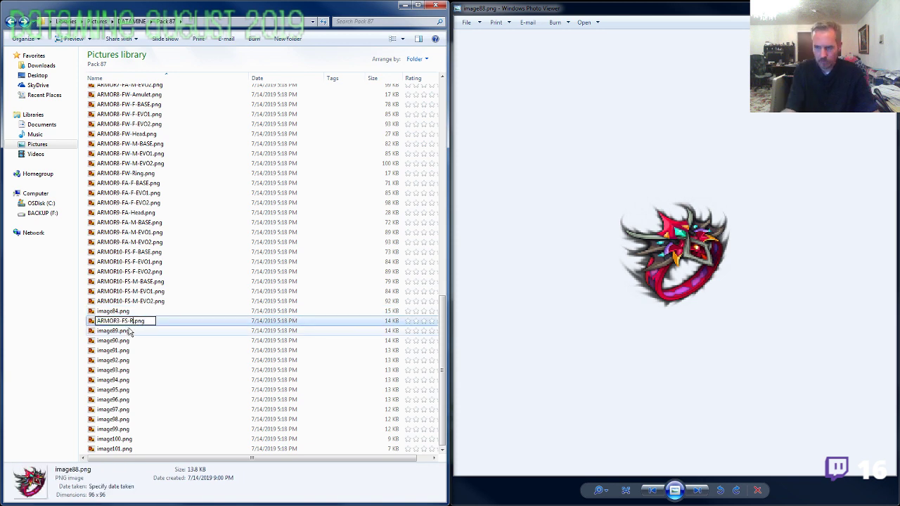
pyautogui.write('ing')
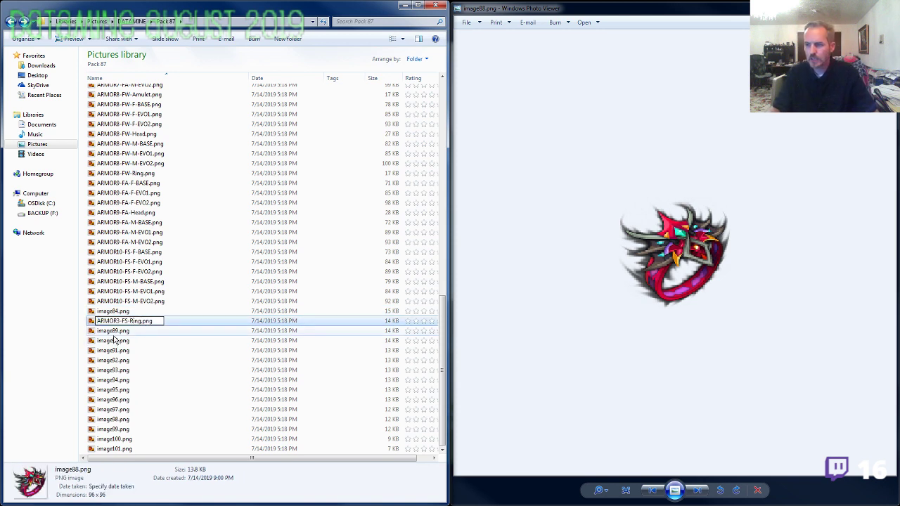
# Enlarge image89.png in the photo viewer and compare it with the previews of ARMOR9-FA-F-EVO2.png, ARMOR5-FE-Ring.png and ARMOR4-FA-Head.png.
pyautogui.click(117, 334)
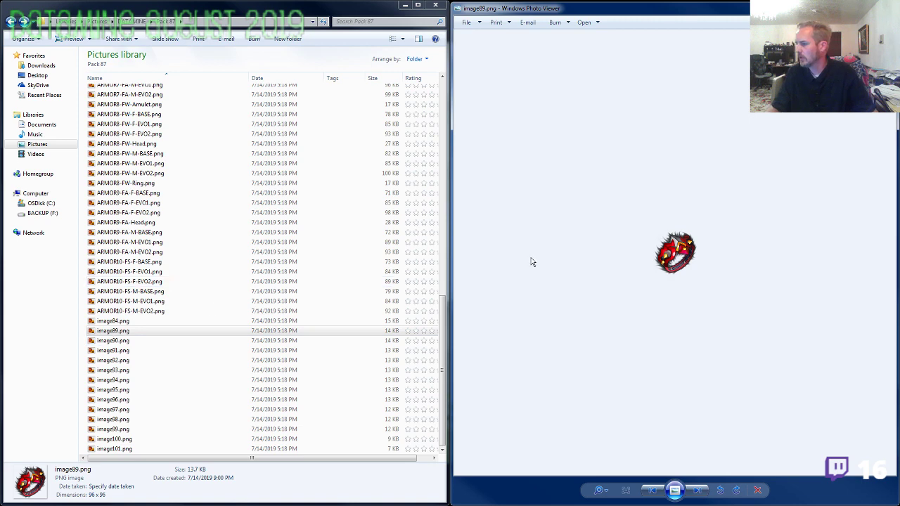
pyautogui.scroll(3, 693, 303)
pyautogui.scroll(-2, 697, 291)
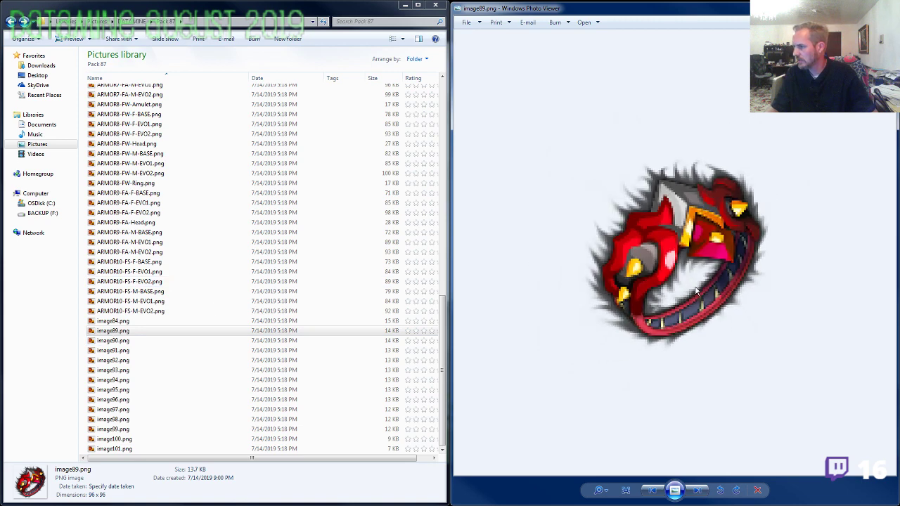
pyautogui.click(161, 212)
pyautogui.scroll(6, 158, 204)
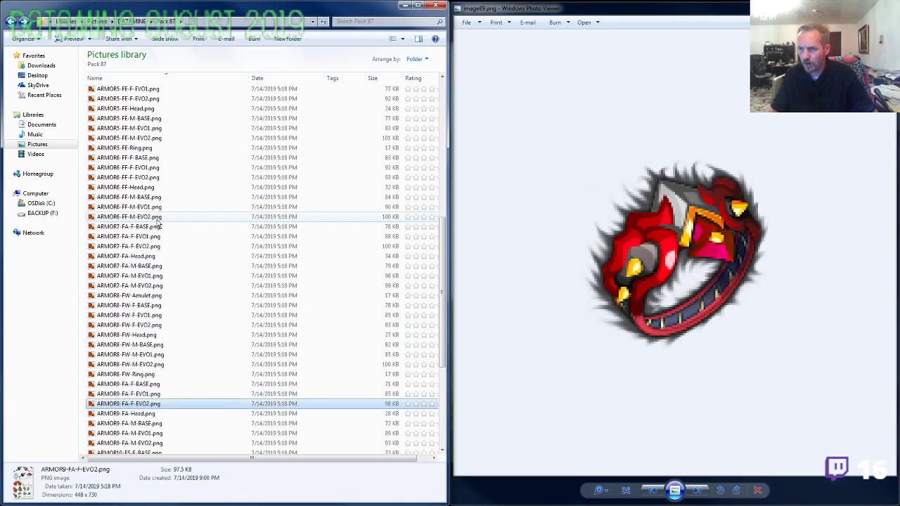
pyautogui.click(147, 148)
pyautogui.scroll(3, 150, 159)
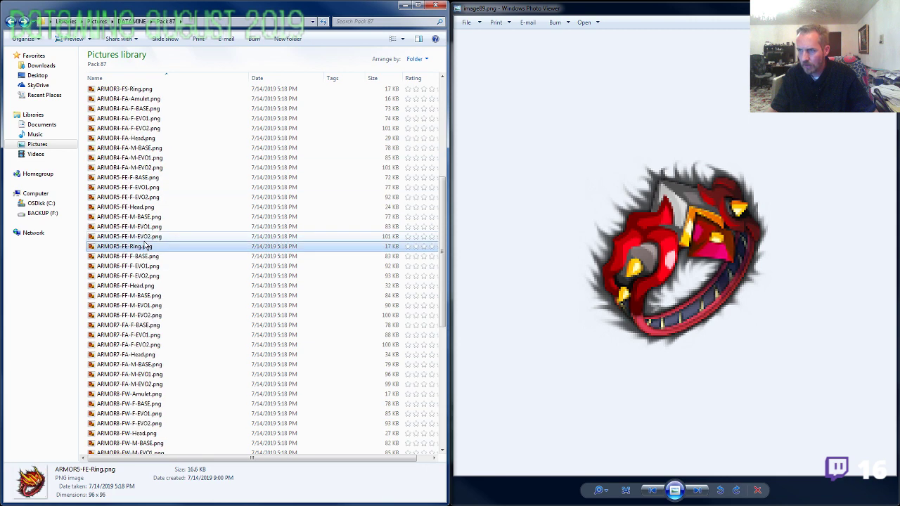
pyautogui.click(143, 139)
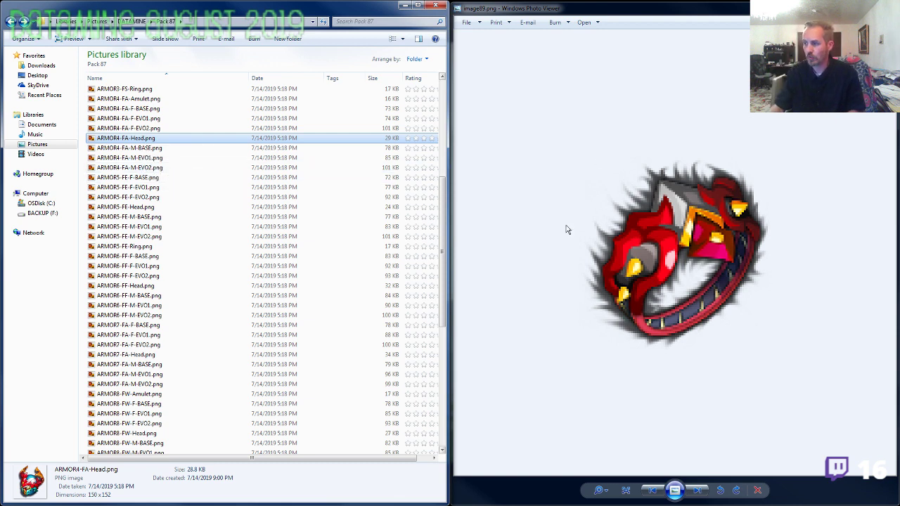
pyautogui.click(132, 139)
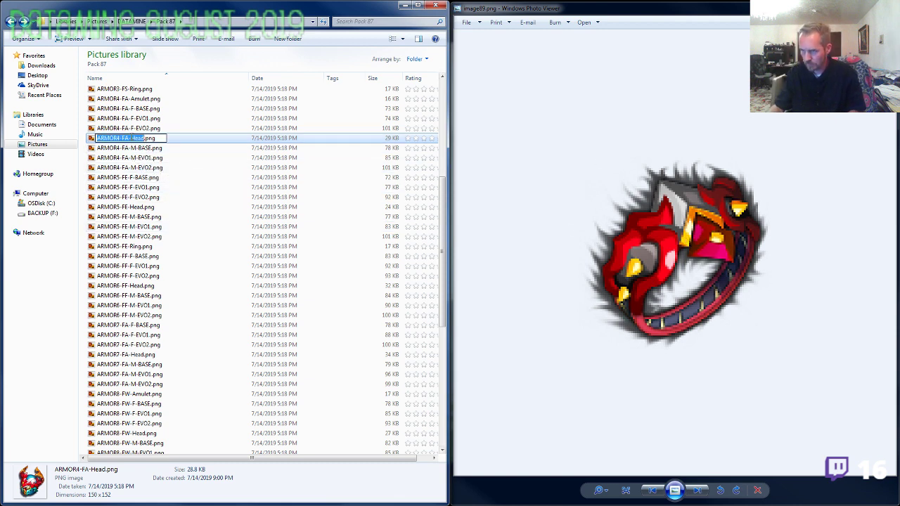
pyautogui.moveTo(132, 139); pyautogui.dragTo(95, 133)
pyautogui.rightClick(120, 140)
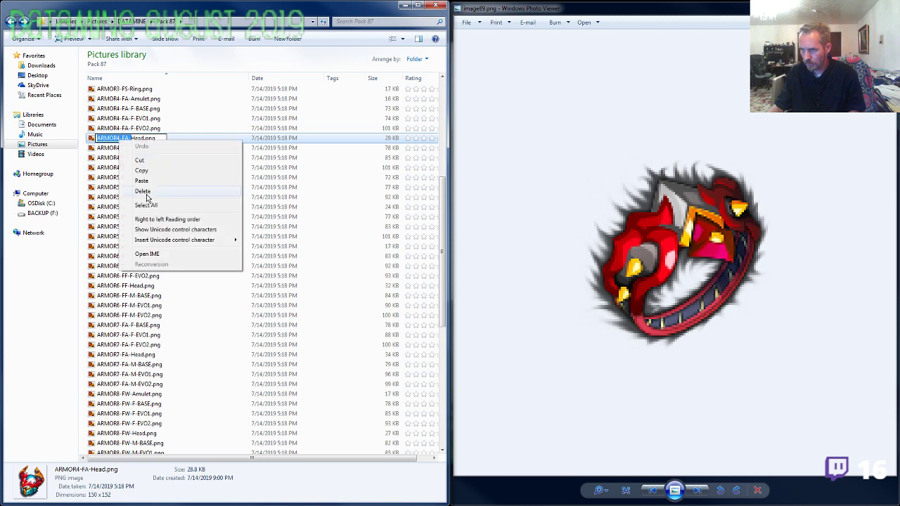
pyautogui.click(142, 181)
pyautogui.click(146, 178)
pyautogui.press('Escape')
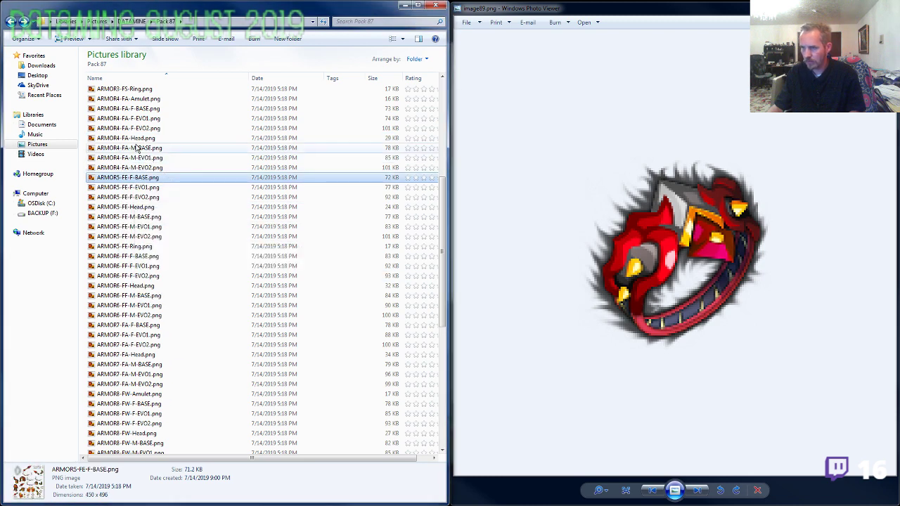
# Rename image89.png as ARMOR4-FA--Ring, copying the name prefix from ARMOR4-FA-Head.png.
pyautogui.click(132, 140)
pyautogui.click(133, 140)
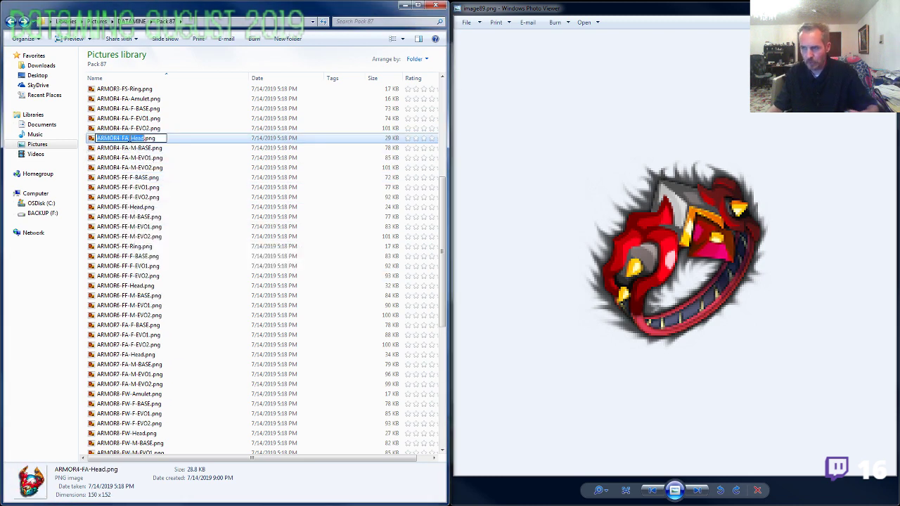
pyautogui.rightClick(130, 139)
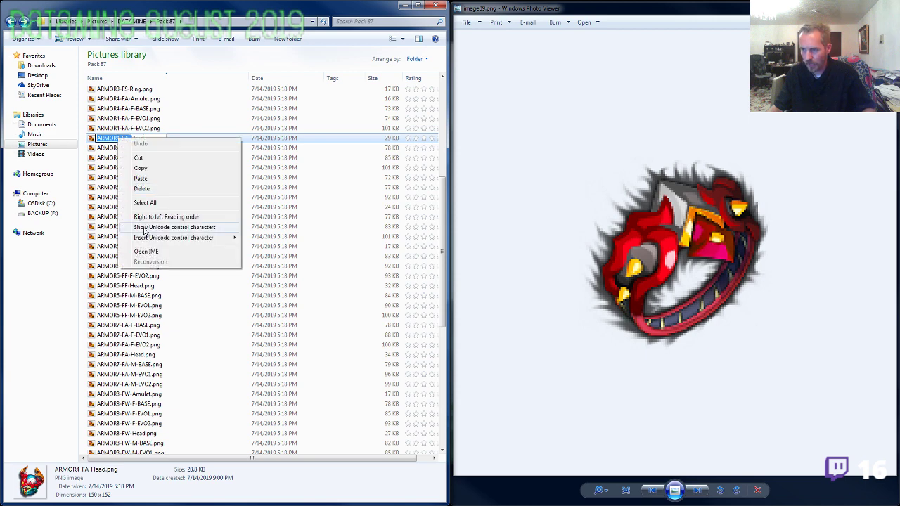
pyautogui.click(141, 169)
pyautogui.scroll(-10, 141, 295)
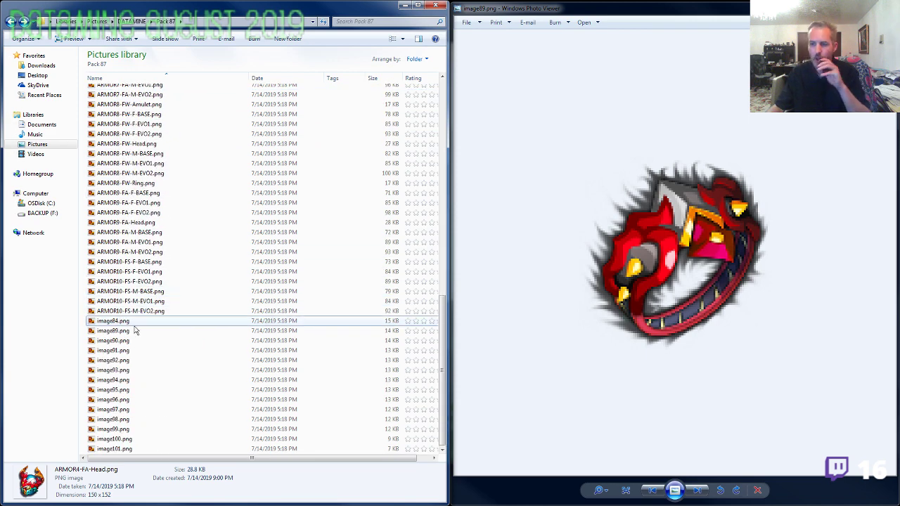
pyautogui.click(134, 332)
pyautogui.press('F2')
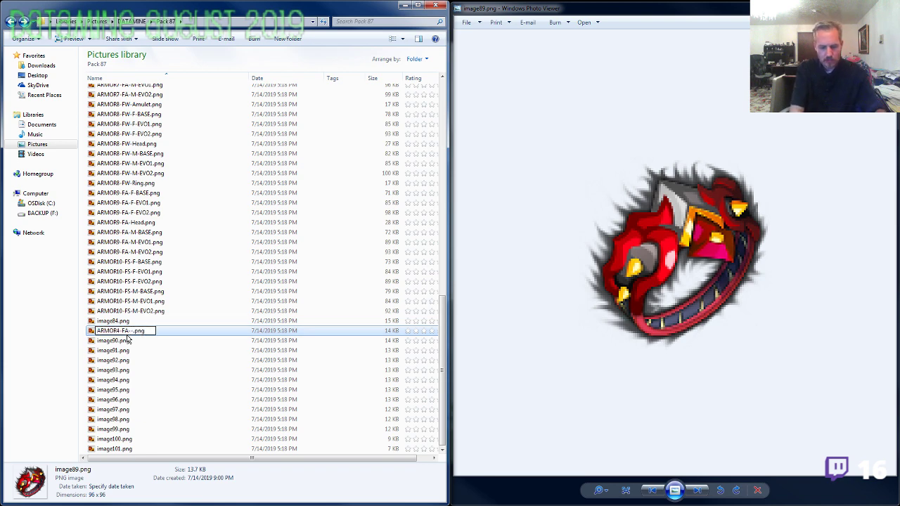
pyautogui.write('ARMOR4-FA--Ring')
pyautogui.press('Return')
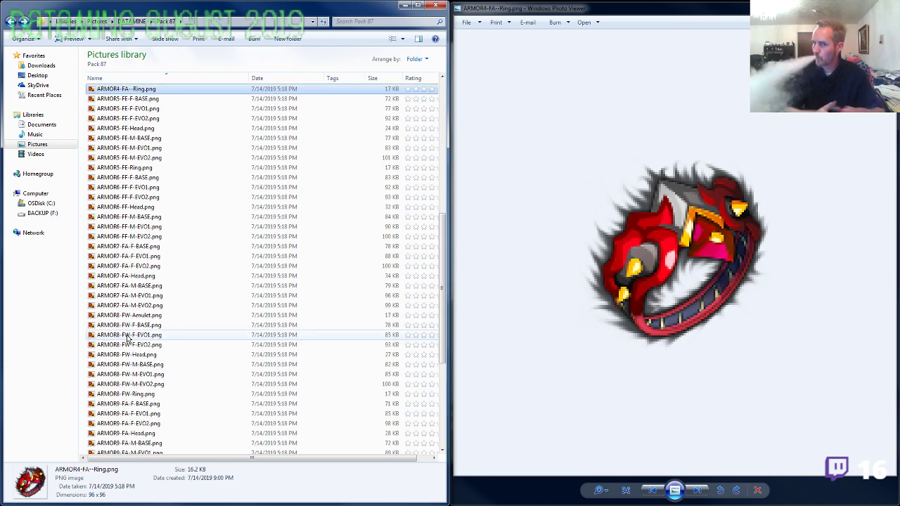
# Enlarge image91.png in the photo viewer and compare it with the previews of ARMOR6-FF-Head.png, ARMOR1-FS-Ring.png and ARMOR2-FW-Head.png.
pyautogui.scroll(-1, 128, 339)
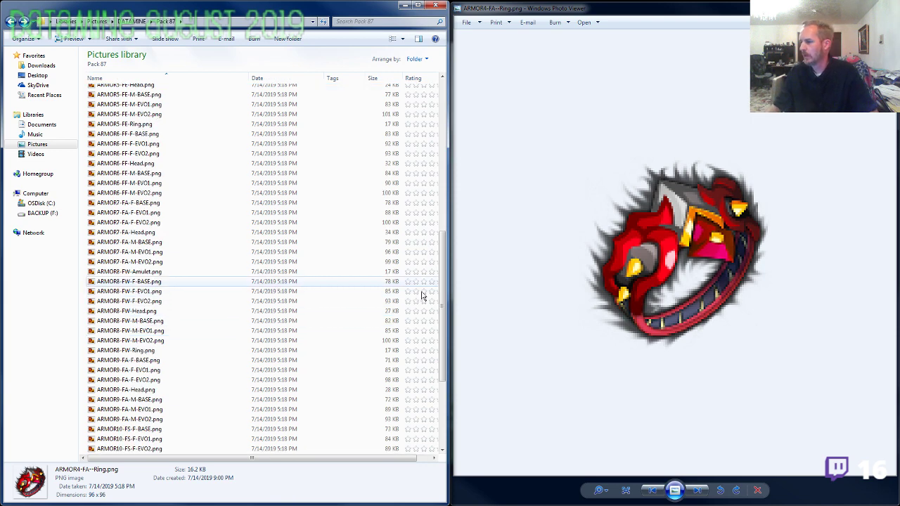
pyautogui.click(601, 248)
pyautogui.press('Right')
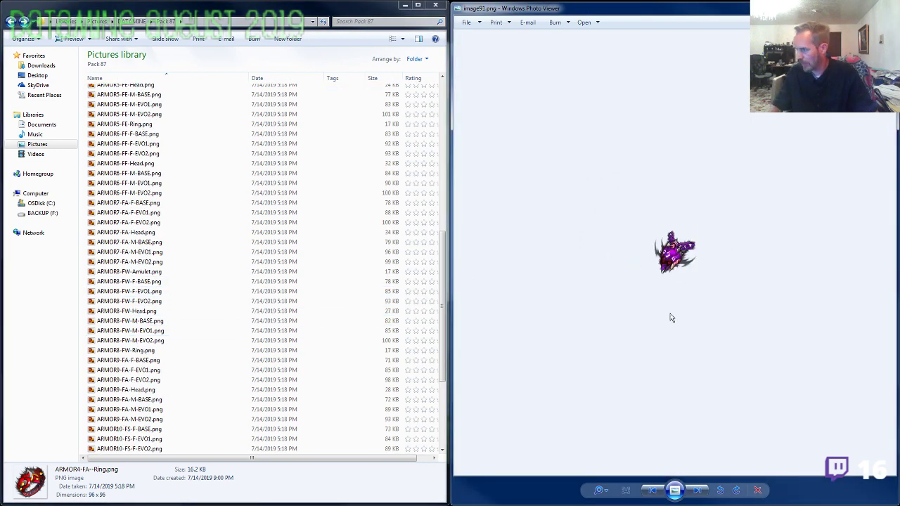
pyautogui.click(241, 164)
pyautogui.scroll(13, 205, 197)
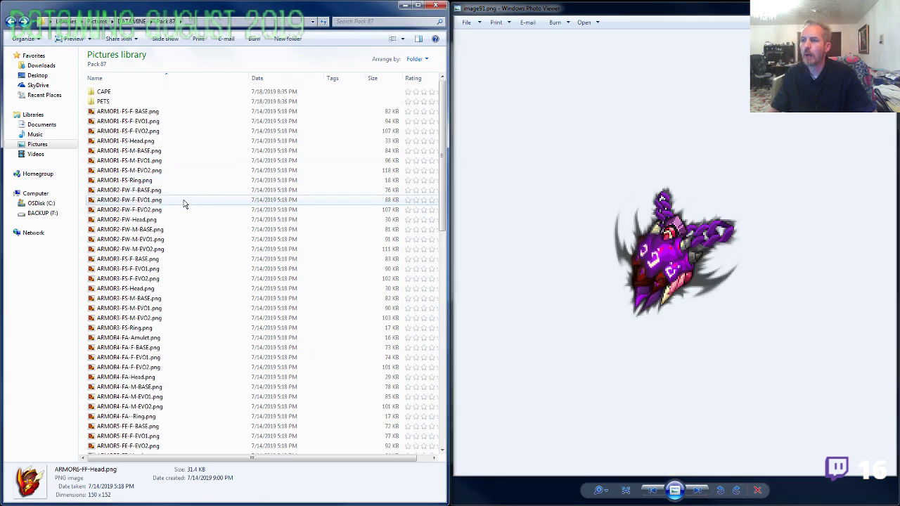
pyautogui.click(140, 182)
pyautogui.click(143, 221)
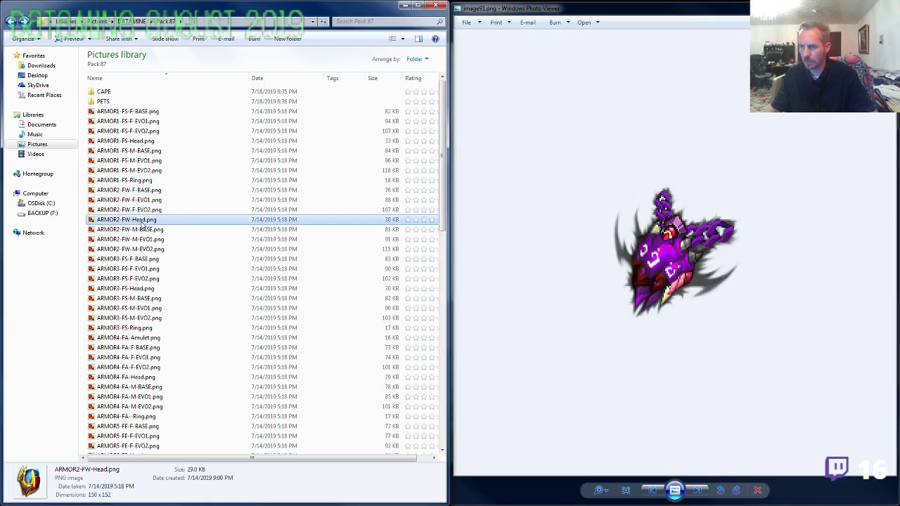
# Rename image91.png as ARMOR1-FS-Amulet.
pyautogui.scroll(-18, 143, 232)
pyautogui.click(126, 341)
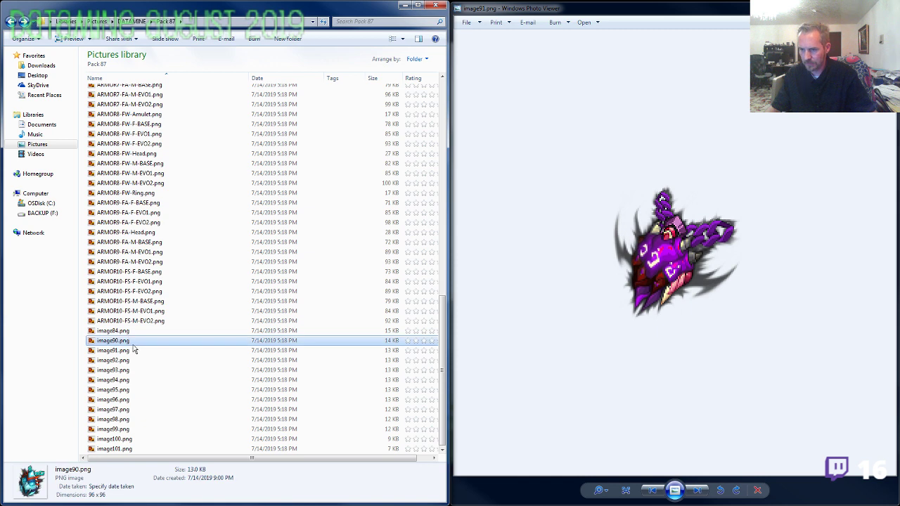
pyautogui.click(133, 350)
pyautogui.press('F2')
pyautogui.hotkey('ctrl', 'v')
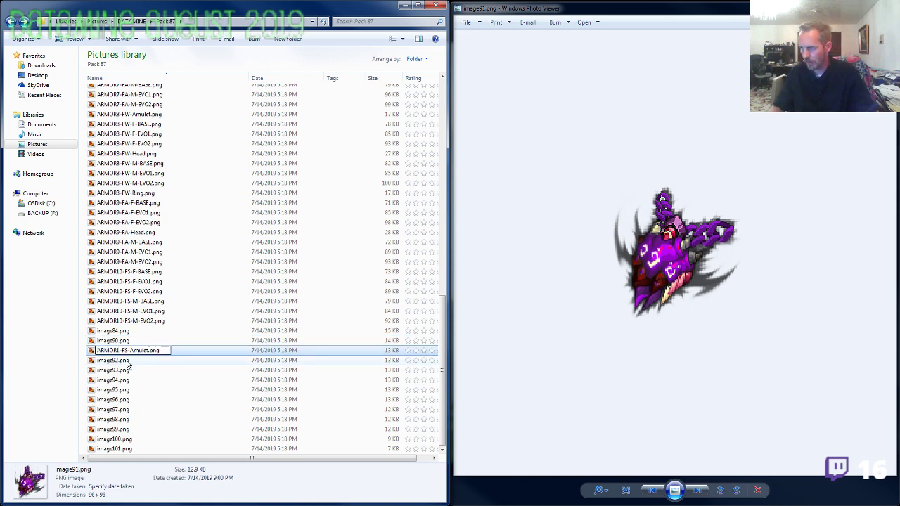
# Examine the unnamed images image92.png through image96.png one by one, enlarged in the photo viewer.
pyautogui.click(124, 362)
pyautogui.click(653, 286)
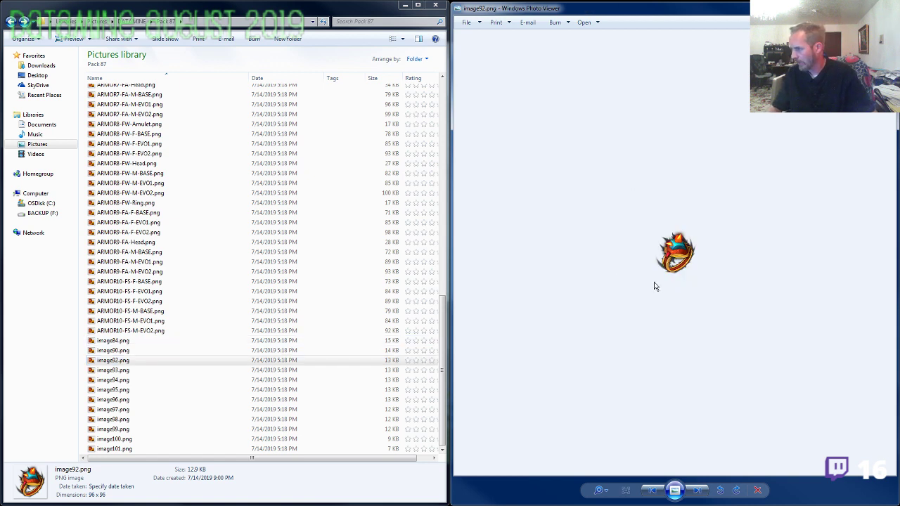
pyautogui.scroll(2, 664, 297)
pyautogui.press('Right')
pyautogui.scroll(2, 666, 297)
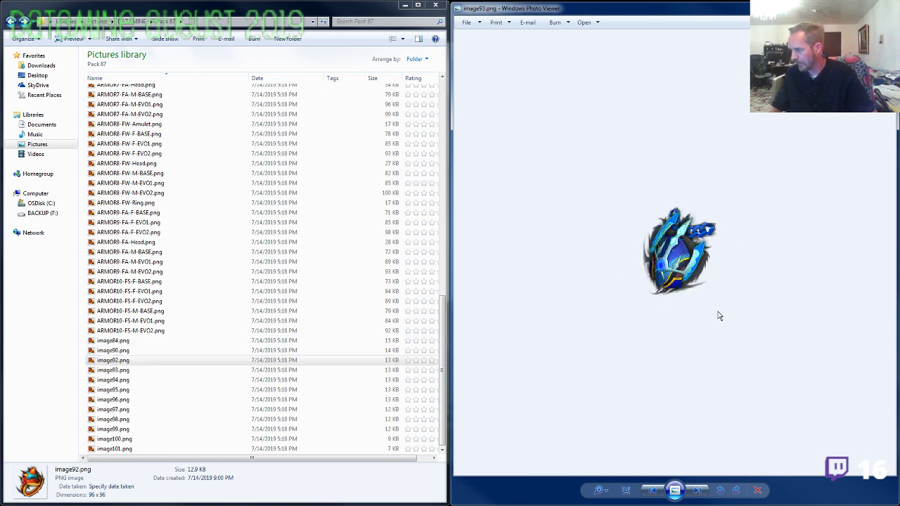
pyautogui.press('Right')
pyautogui.scroll(2, 704, 317)
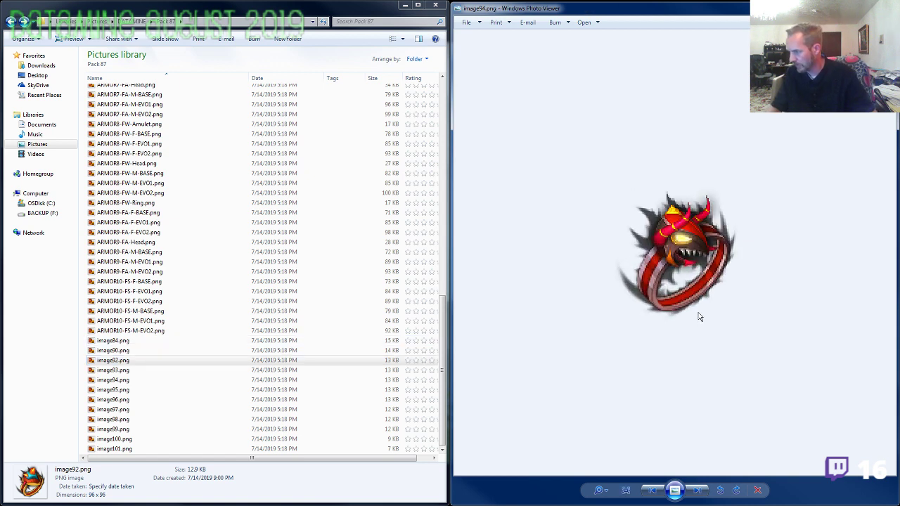
pyautogui.press('Right')
pyautogui.scroll(2, 702, 295)
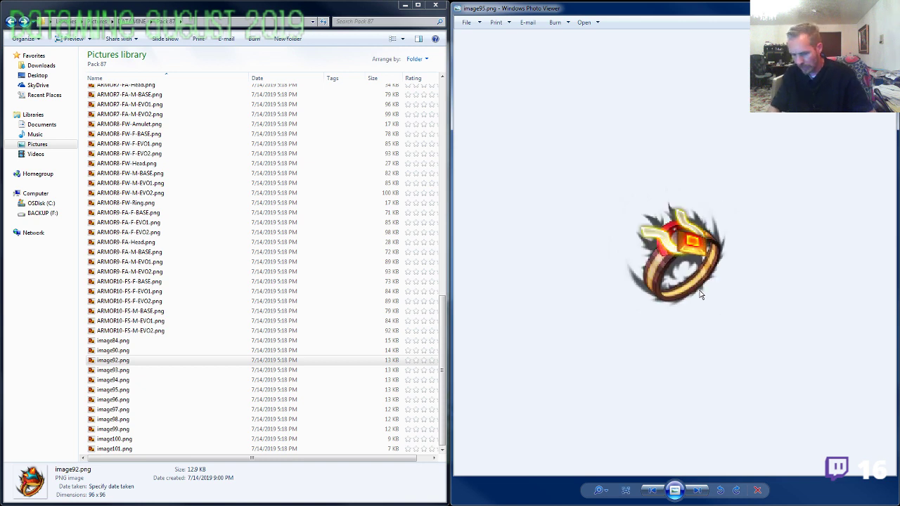
pyautogui.press('Right')
pyautogui.scroll(2, 697, 295)
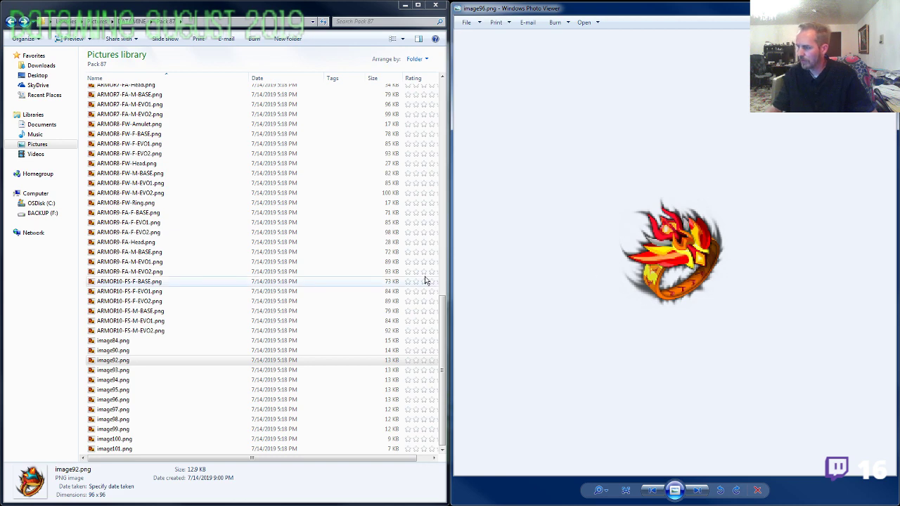
# Check the previews of ARMOR9-FA-M-BASE.png and ARMOR7-FA-Head.png against the ring in image96.png.
pyautogui.click(156, 253)
pyautogui.scroll(6, 163, 262)
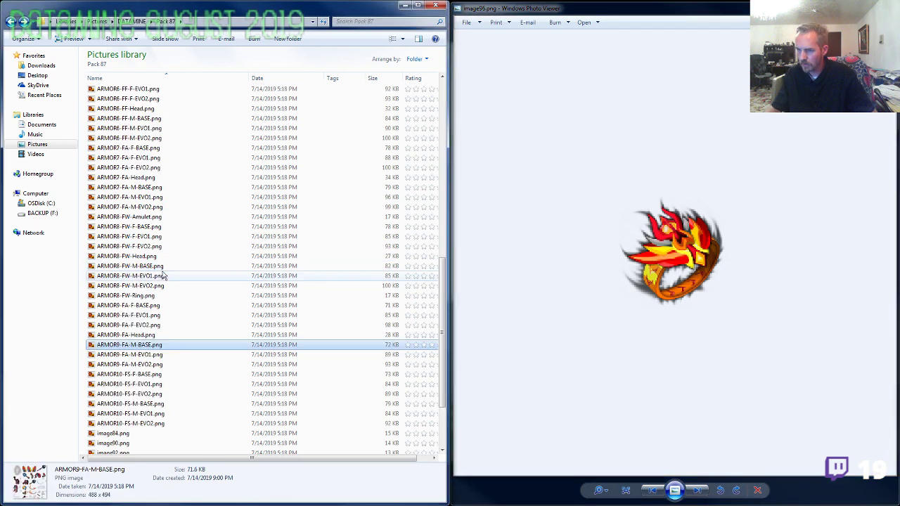
pyautogui.click(151, 276)
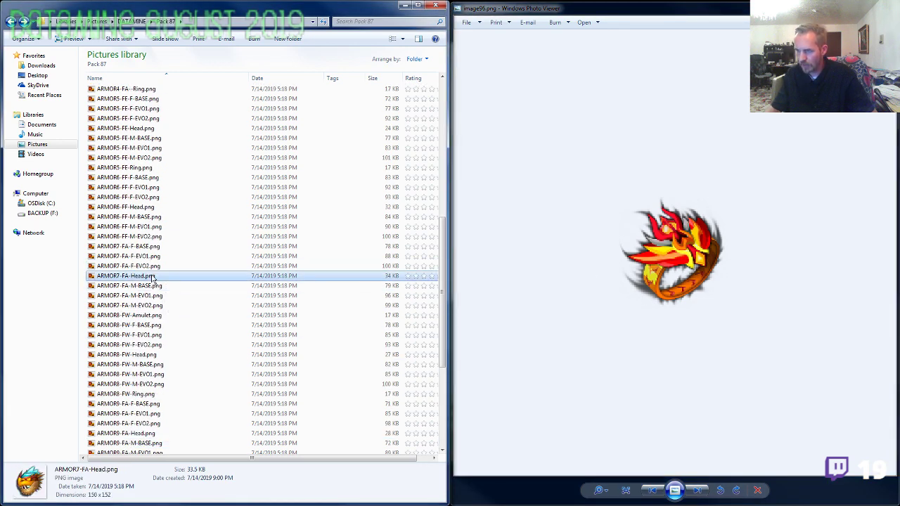
# Remove the extra hyphen from ARMOR4-FA--Ring.png so the file is named ARMOR4-FA-Ring.png.
pyautogui.scroll(2, 151, 277)
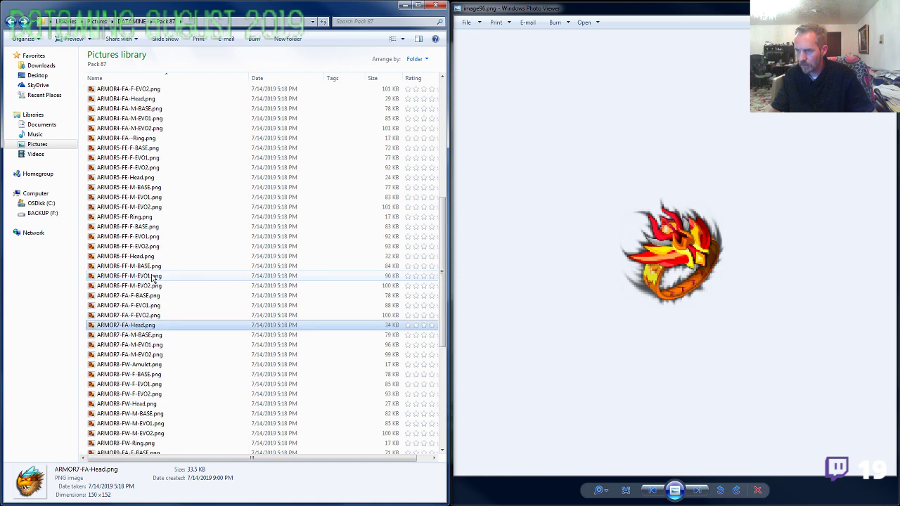
pyautogui.click(138, 139)
pyautogui.press('F2')
pyautogui.click(137, 141)
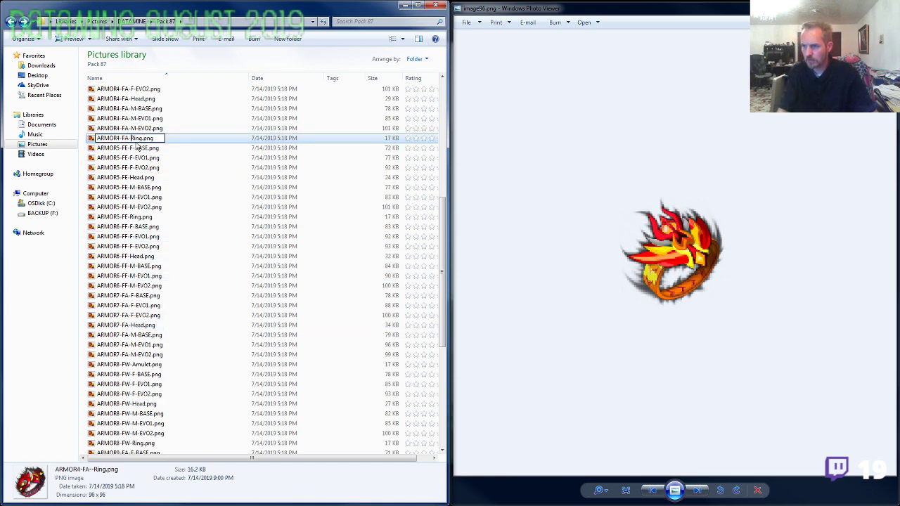
pyautogui.press('Return')
# Compare the ARMOR3-FS-Head.png preview and the full ARMOR3-FS-M-EVO2.png sprite sheet with the ring in image96.png, and close the sheet.
pyautogui.scroll(4, 130, 127)
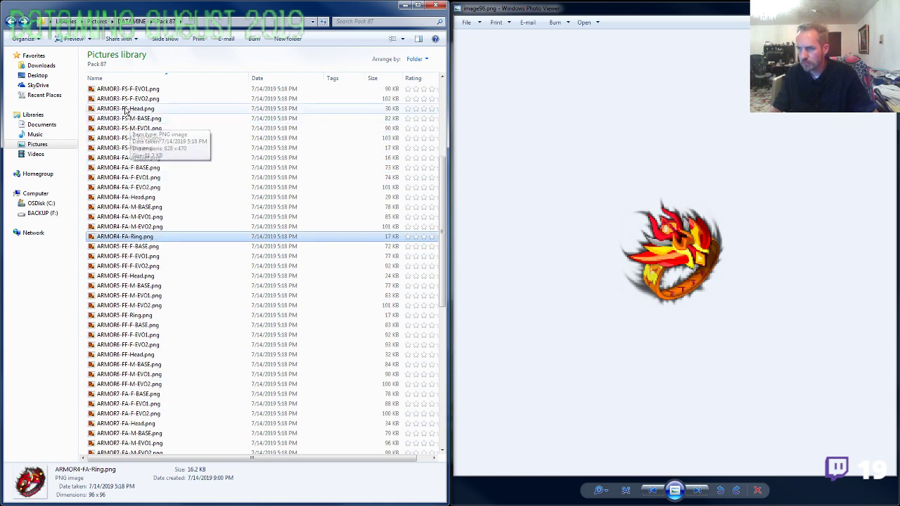
pyautogui.click(125, 110)
pyautogui.scroll(3, 161, 227)
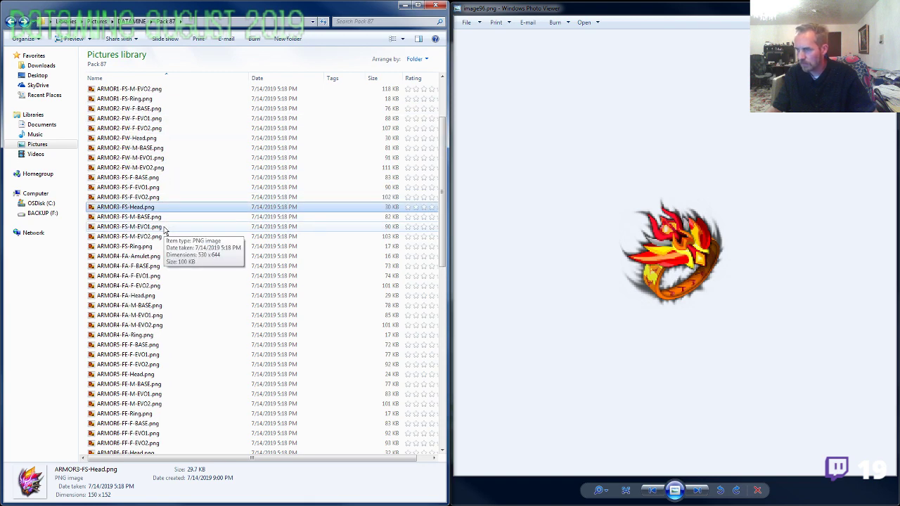
pyautogui.doubleClick(152, 238)
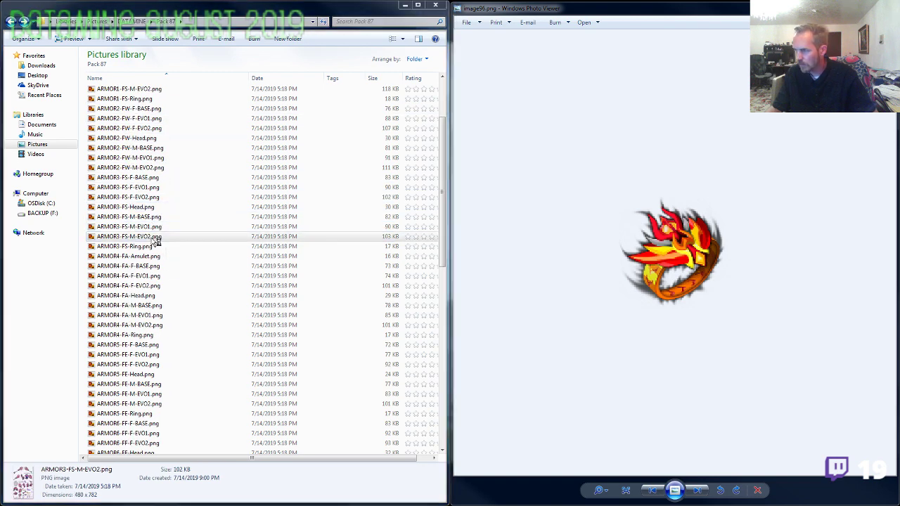
pyautogui.scroll(1, 373, 235)
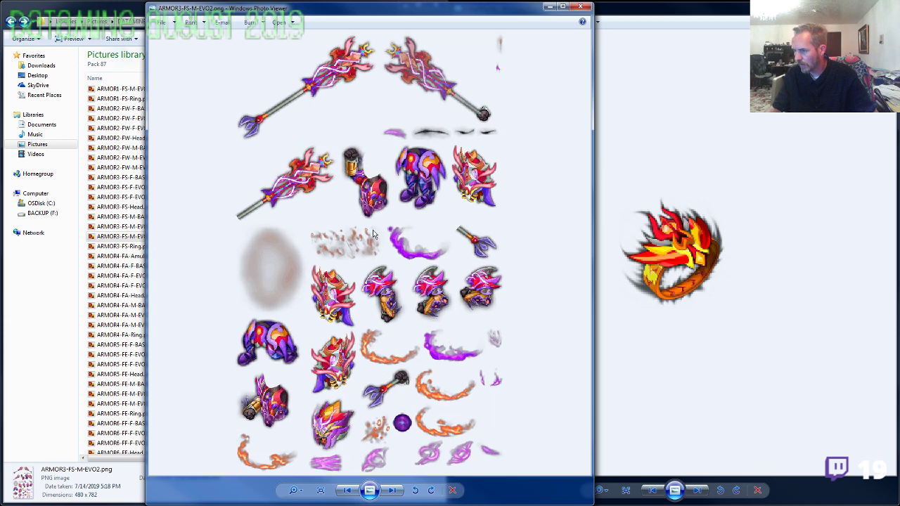
pyautogui.click(580, 7)
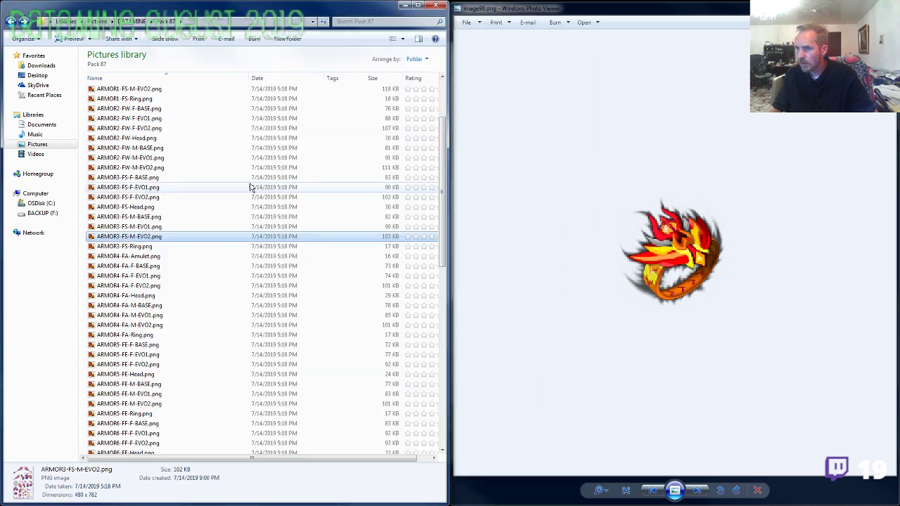
# Check the previews of ARMOR2-FW-M-EVO2.png and the Head images of ARMOR2 through ARMOR5 against the ring in image96.png.
pyautogui.click(154, 168)
pyautogui.scroll(2, 153, 177)
pyautogui.scroll(2, 152, 198)
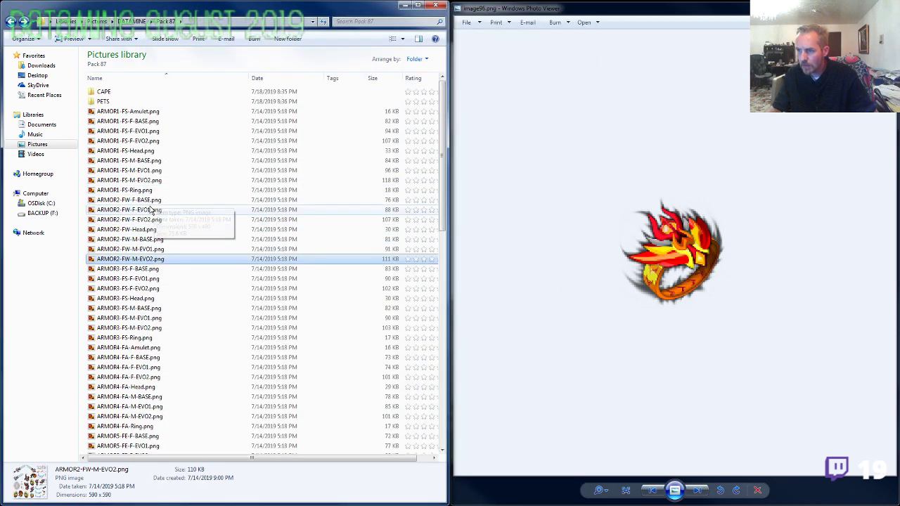
pyautogui.click(152, 230)
pyautogui.scroll(-3, 156, 211)
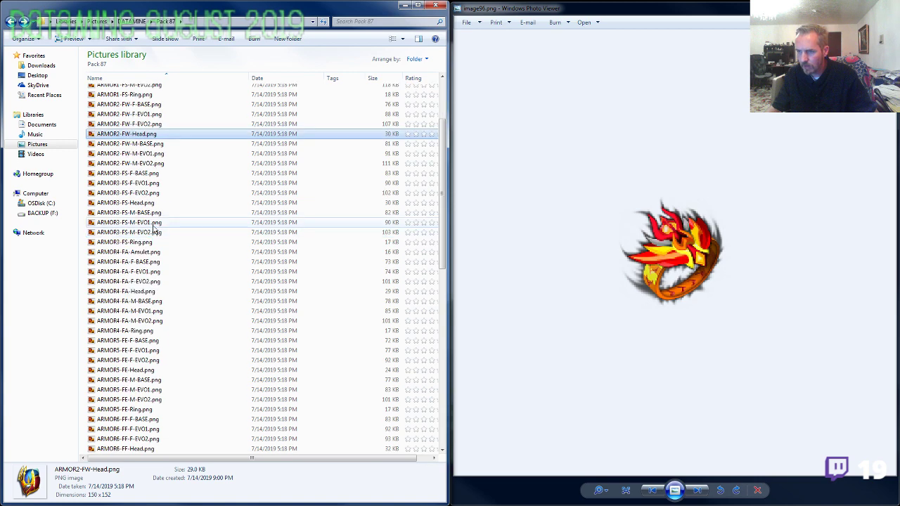
pyautogui.click(147, 202)
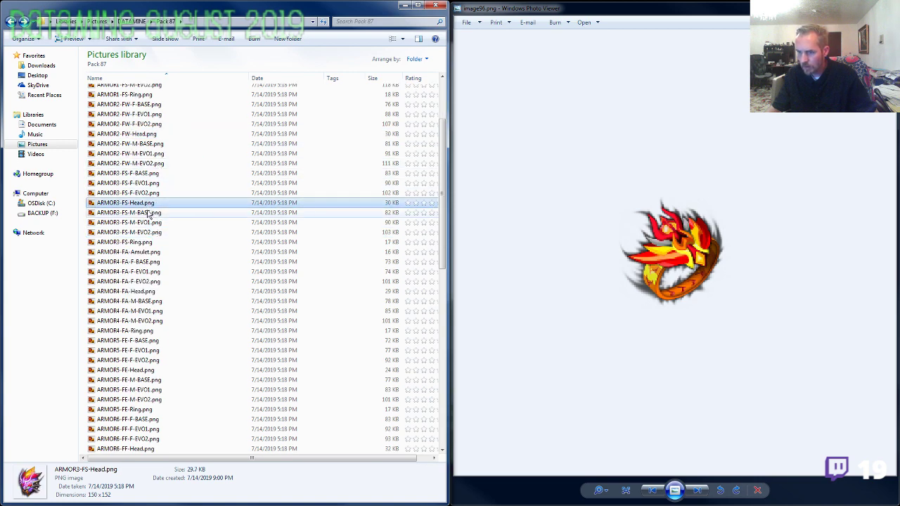
pyautogui.scroll(-3, 153, 194)
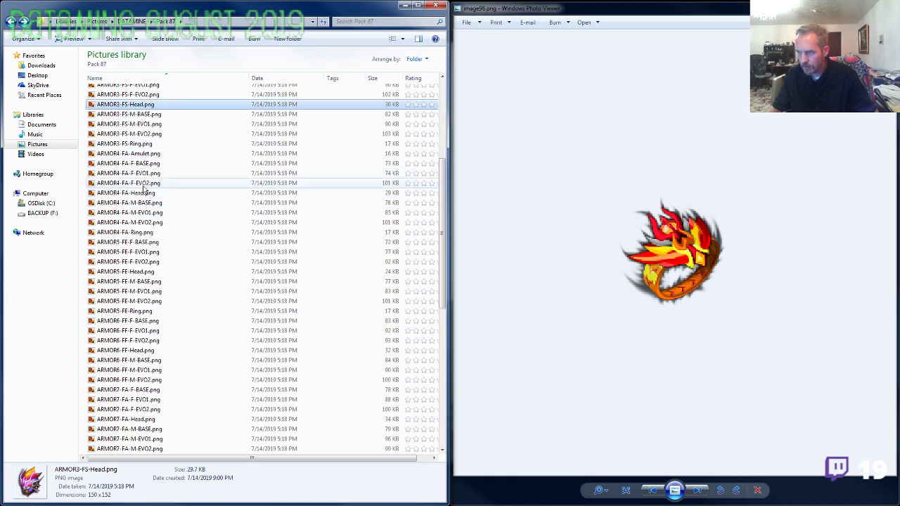
pyautogui.click(146, 193)
pyautogui.scroll(-3, 148, 197)
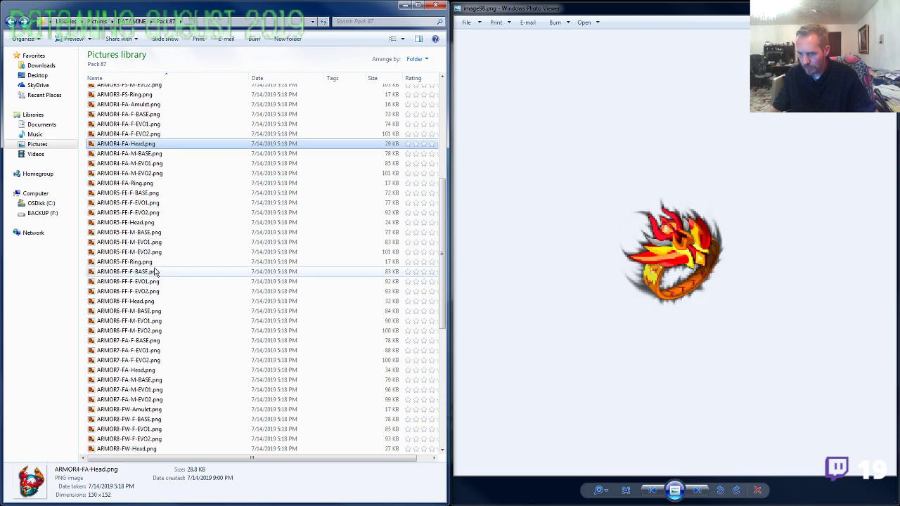
pyautogui.click(145, 174)
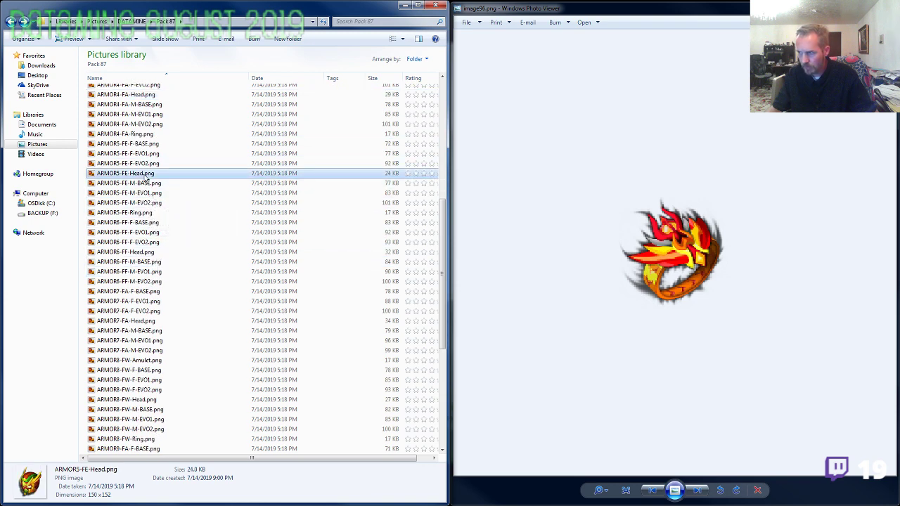
# Compare the full ARMOR5-FE-M-EVO2.png and ARMOR7-FA-M-EVO2.png sprite sheets with the ring in image96.png, closing each sheet.
pyautogui.doubleClick(144, 203)
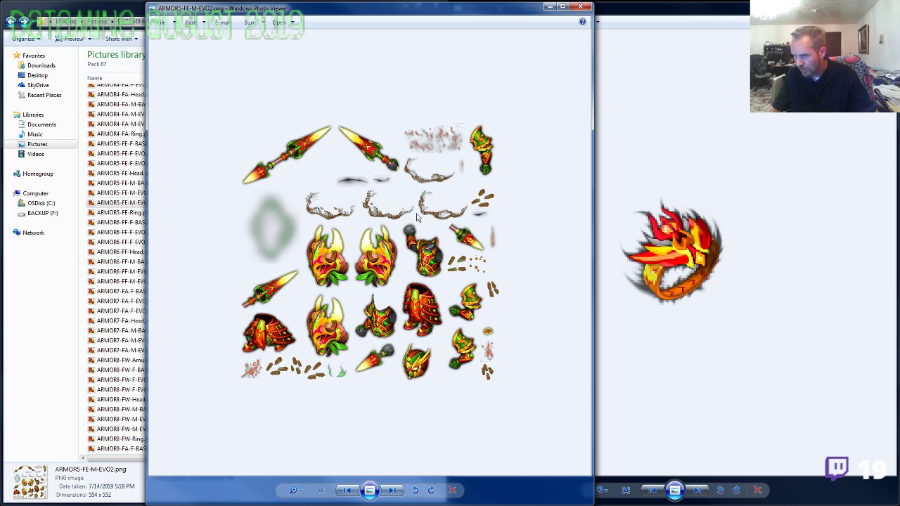
pyautogui.click(581, 6)
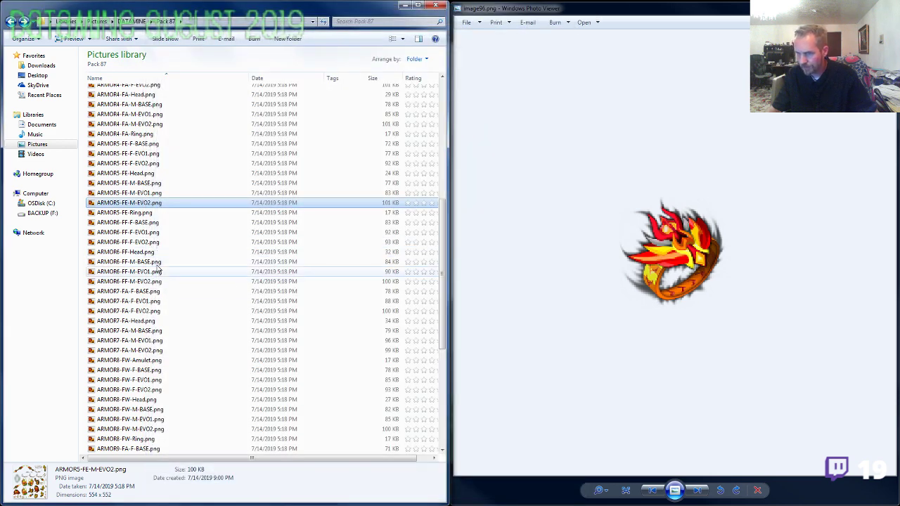
pyautogui.doubleClick(176, 351)
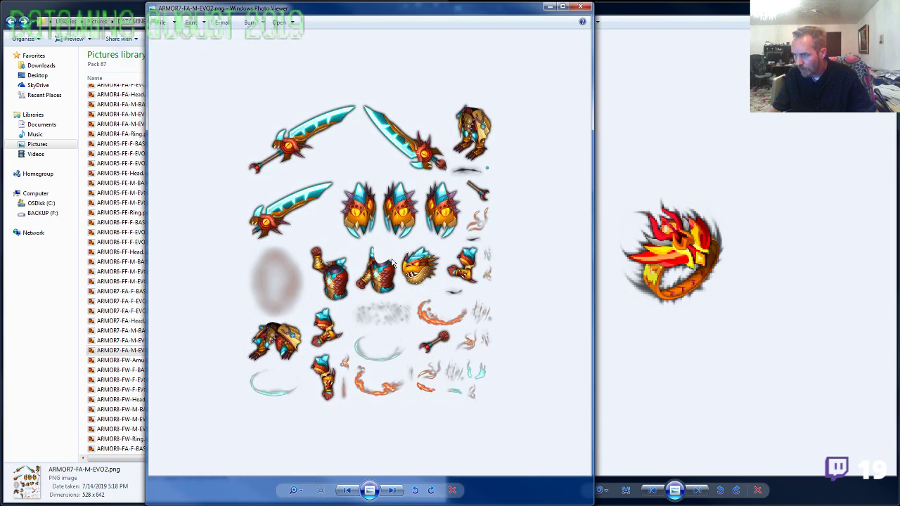
pyautogui.click(581, 7)
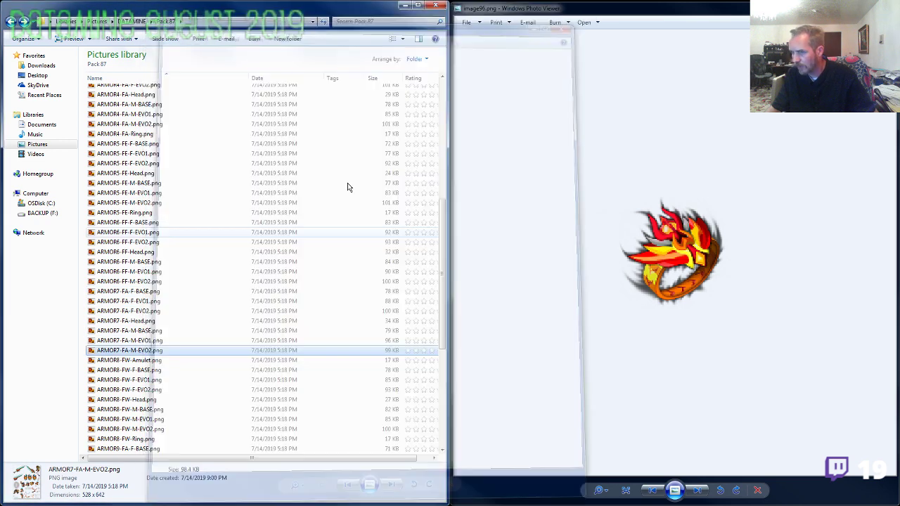
# Compare the ARMOR9-FA-Head.png preview and the enlarged ARMOR9-FA-M-EVO2.png sprite sheet with the ring in image96.png, and close the sheet.
pyautogui.click(144, 400)
pyautogui.scroll(-3, 149, 398)
pyautogui.click(144, 380)
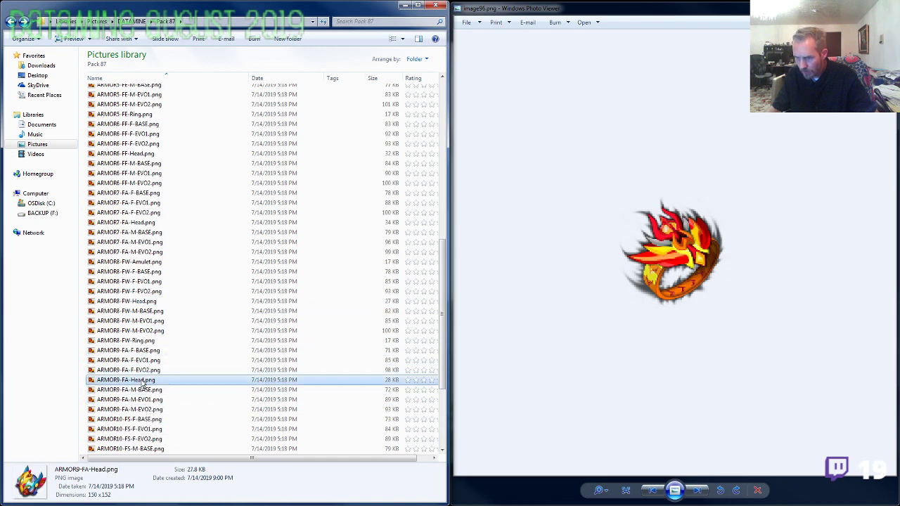
pyautogui.scroll(-2, 144, 380)
pyautogui.doubleClick(144, 361)
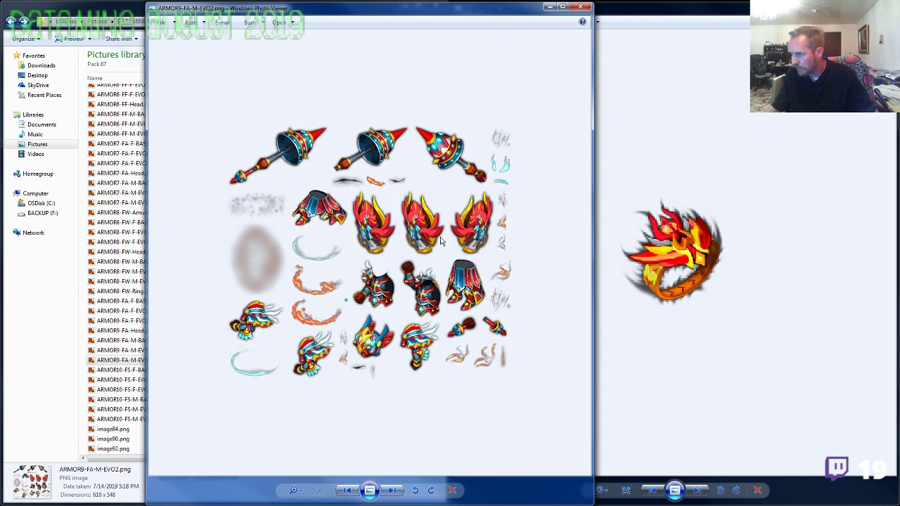
pyautogui.scroll(2, 427, 244)
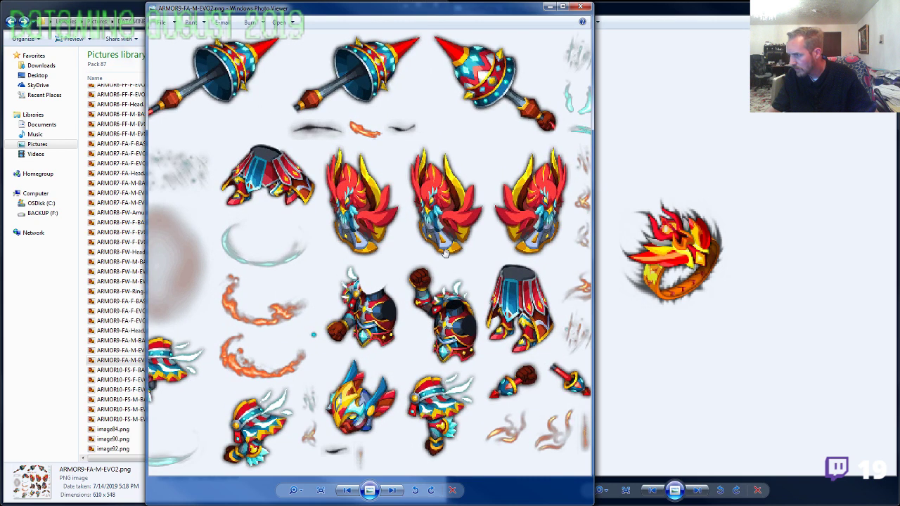
pyautogui.scroll(-1, 444, 255)
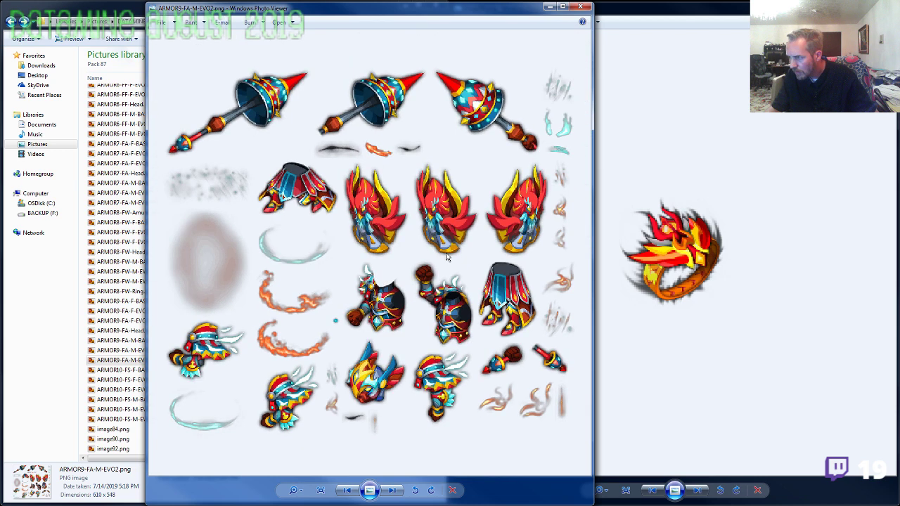
pyautogui.scroll(-1, 445, 257)
pyautogui.click(581, 7)
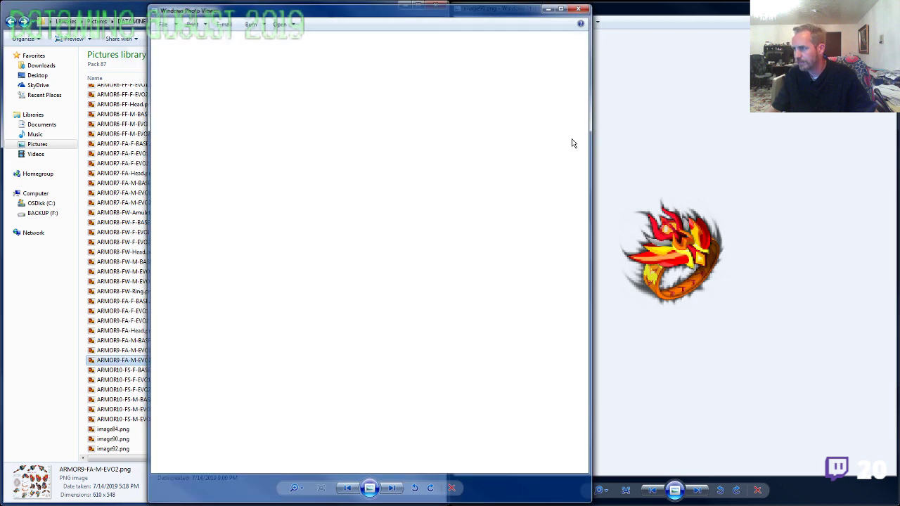
# Enlarge the amulet in image97.png and check the previews of the ARMOR10-FS sprite sheets against it.
pyautogui.scroll(3, 668, 259)
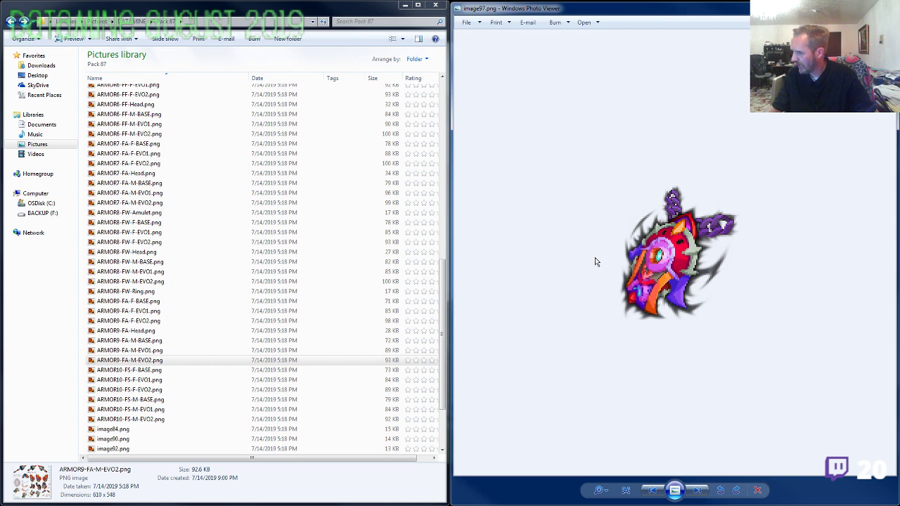
pyautogui.click(140, 390)
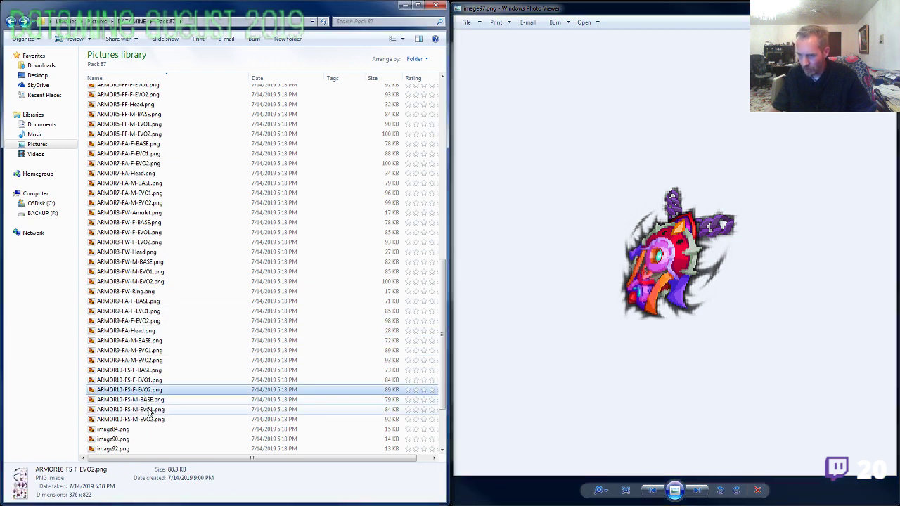
pyautogui.press('Down')
pyautogui.press('Up')
pyautogui.press('Down')
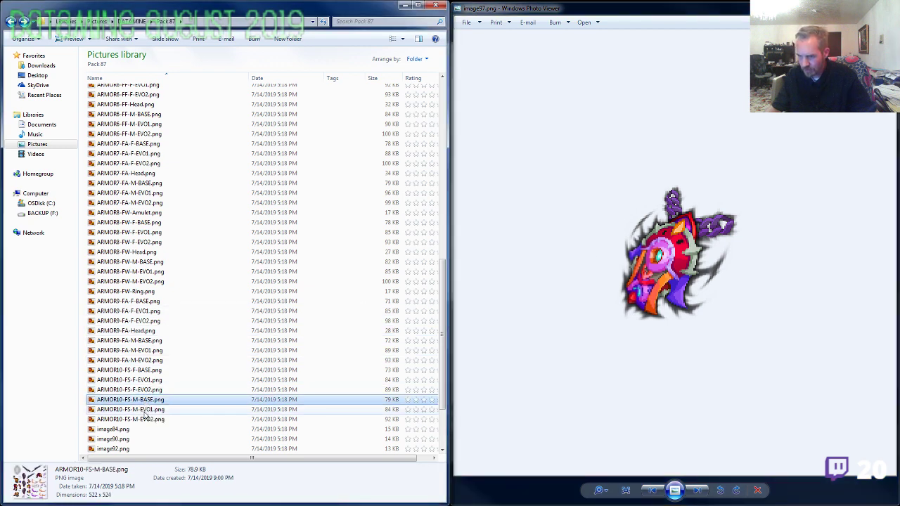
pyautogui.press('Down')
pyautogui.press('Up')
pyautogui.press('Up')
pyautogui.press('Down')
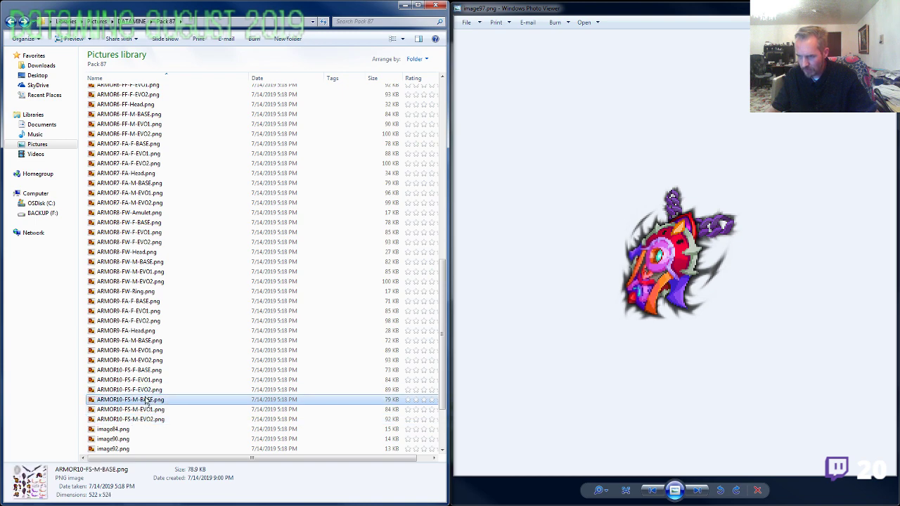
pyautogui.press('Up')
# Compare the full ARMOR10-FS-M-EVO2.png sprite sheet with the amulet in image97.png, and close the sheet.
pyautogui.doubleClick(150, 419)
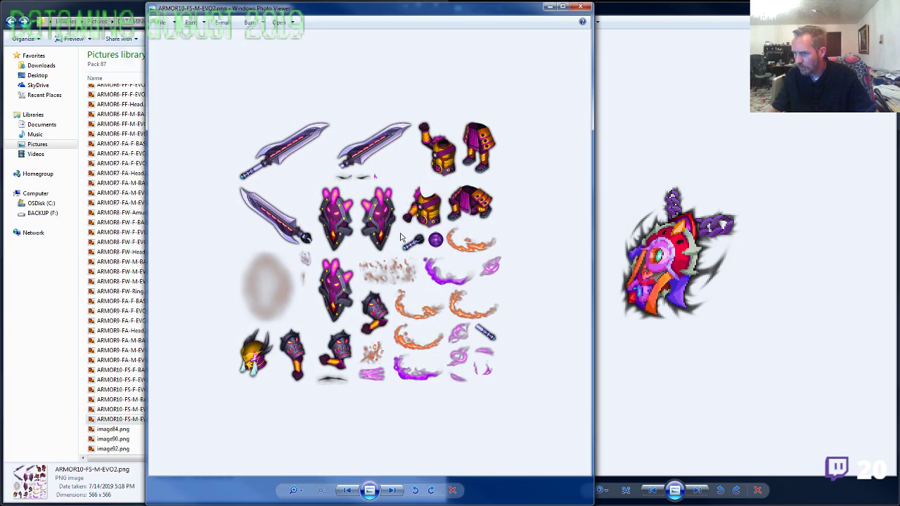
pyautogui.click(579, 7)
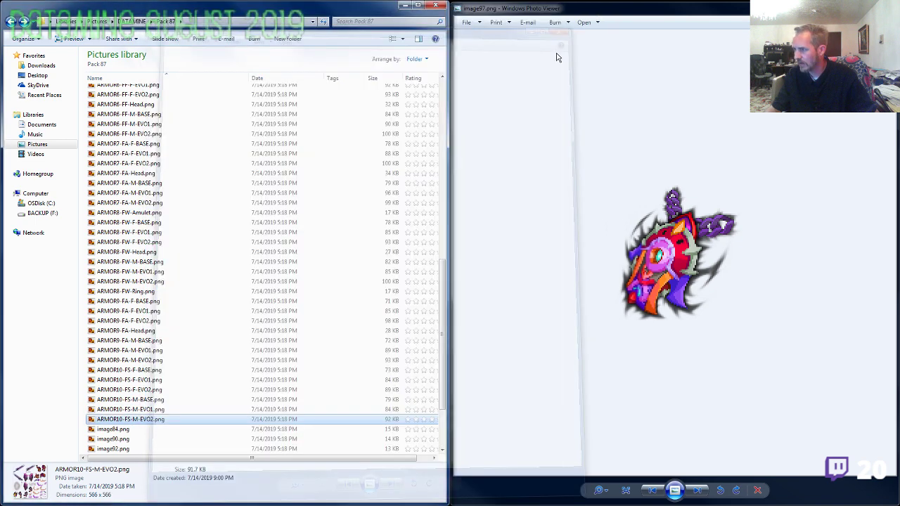
pyautogui.doubleClick(146, 420)
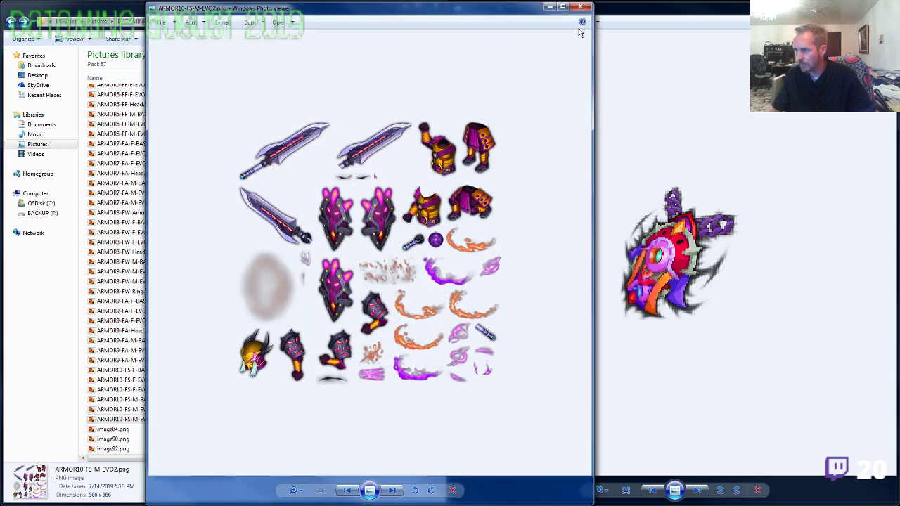
pyautogui.click(580, 7)
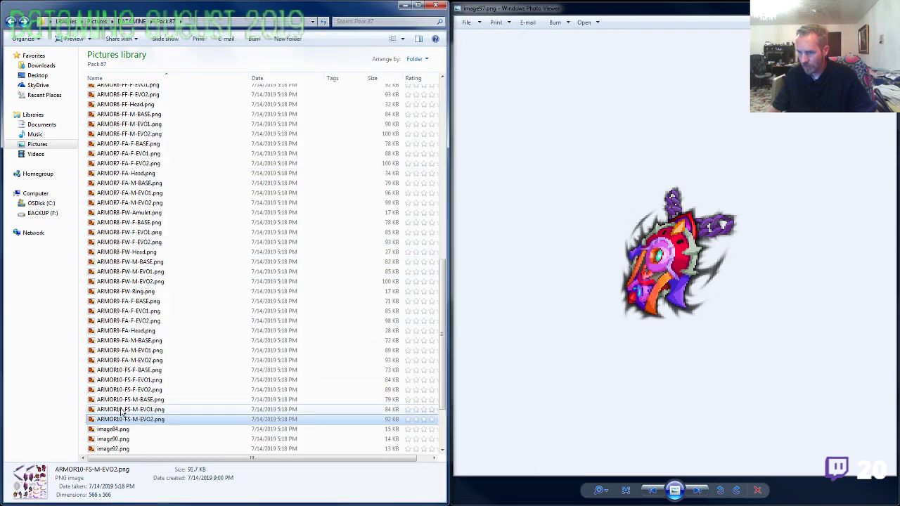
# Look through the folder's images in the photo viewer from image97.png on to ARMOR8-FW-Head.png, and close the viewer.
pyautogui.click(544, 284)
pyautogui.press('Right')
pyautogui.press('Right')
pyautogui.press('Right')
pyautogui.press('Right')
pyautogui.press('Right')
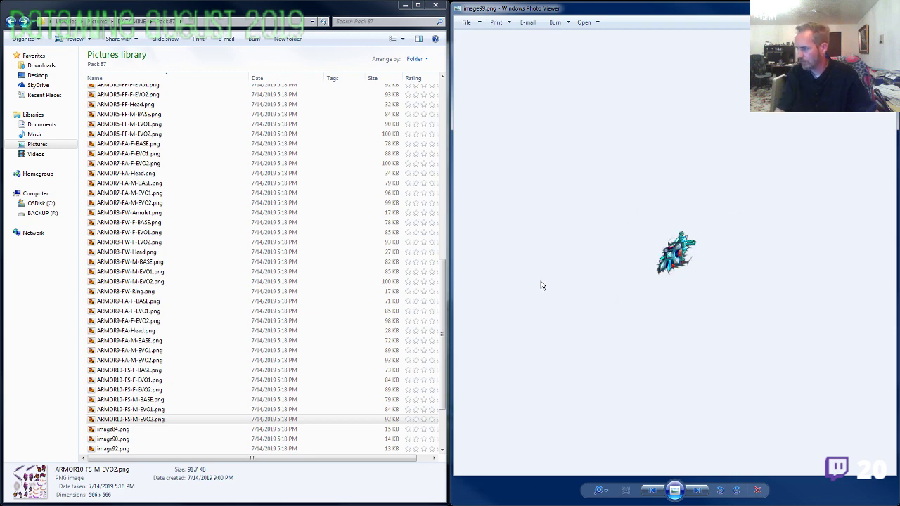
pyautogui.press('Right')
pyautogui.press('Right')
pyautogui.press('Right')
pyautogui.press('Right')
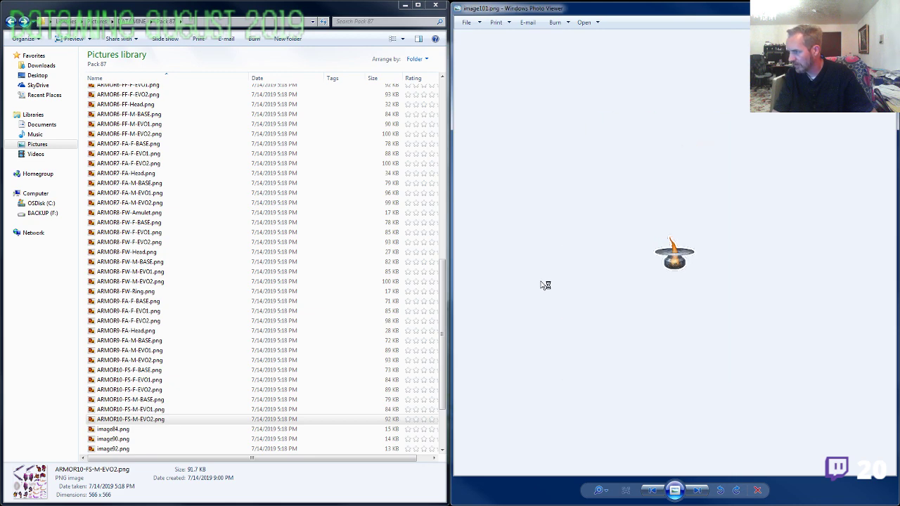
pyautogui.press('Right')
pyautogui.press('Right')
pyautogui.press('Right')
pyautogui.press('Right')
pyautogui.press('Right')
pyautogui.press('Right')
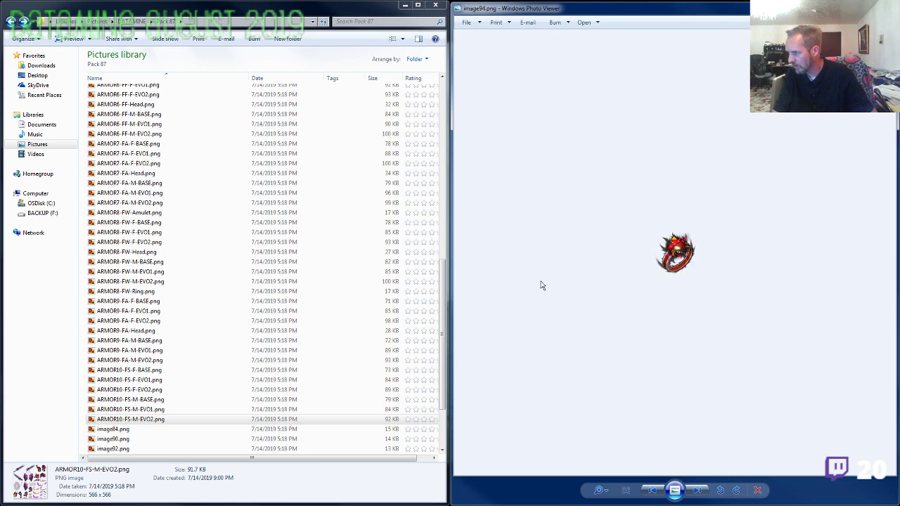
pyautogui.press('Right')
pyautogui.press('Right')
pyautogui.press('Right')
pyautogui.press('Right')
pyautogui.press('Right')
pyautogui.press('Right')
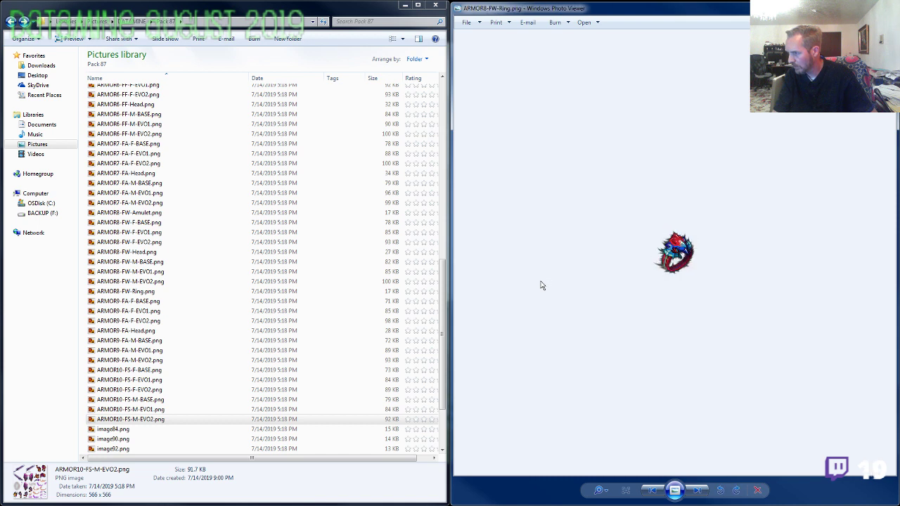
pyautogui.press('Right')
pyautogui.press('Right')
pyautogui.press('Right')
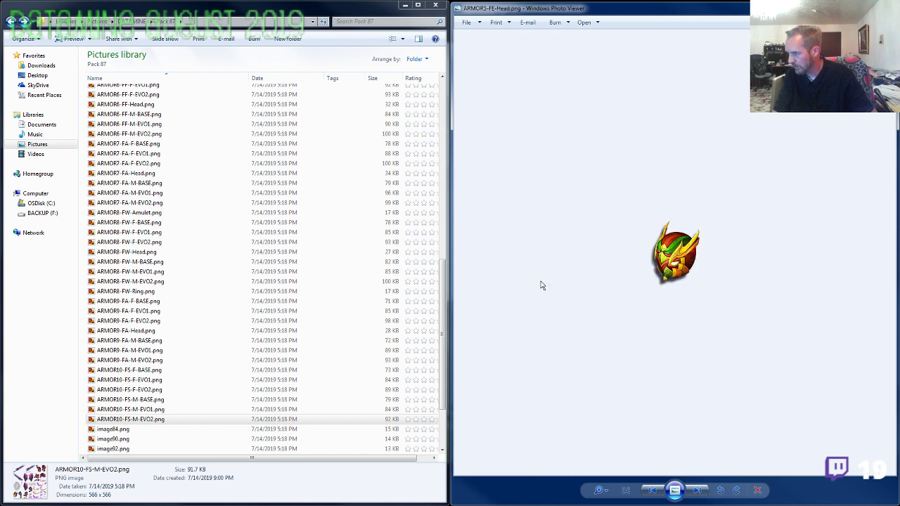
pyautogui.press('Right')
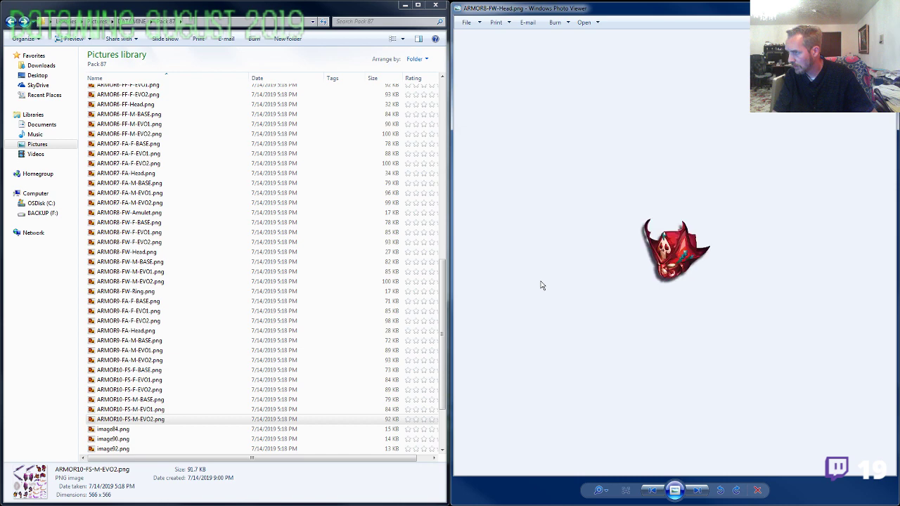
pyautogui.press('Escape')
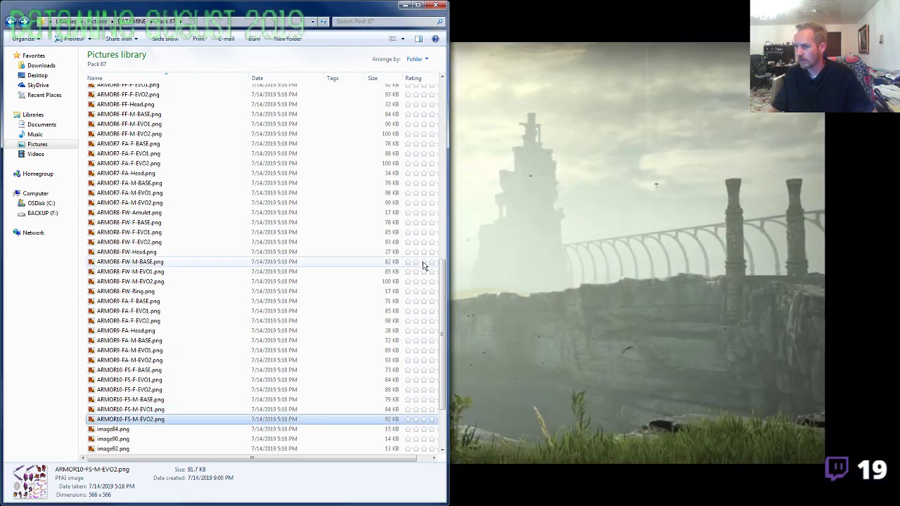
# Open image84.png enlarged and place the ARMOR6-FF-M-EVO2.png sprite sheet beside it for comparison.
pyautogui.doubleClick(115, 430)
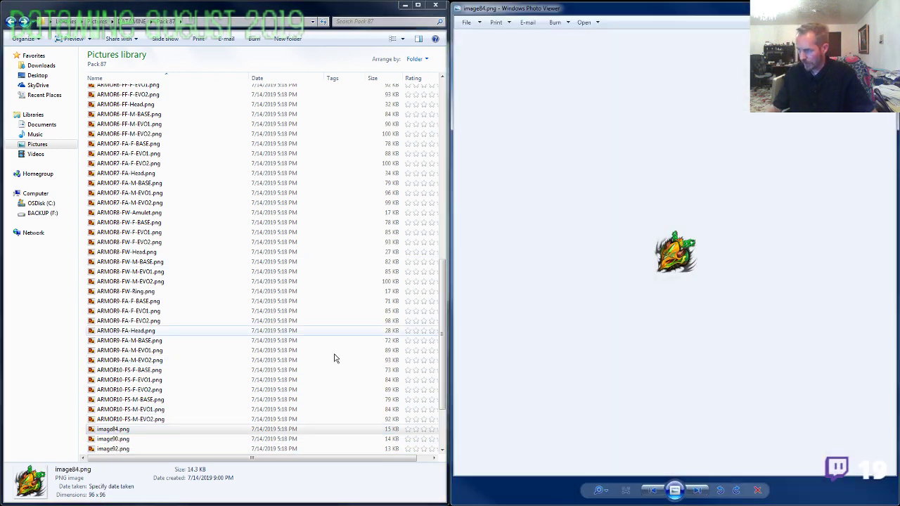
pyautogui.scroll(4, 664, 278)
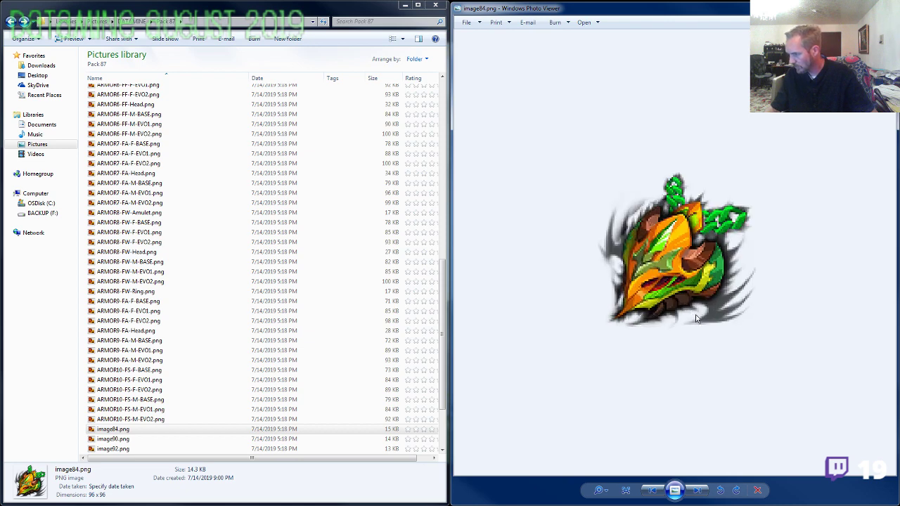
pyautogui.click(141, 252)
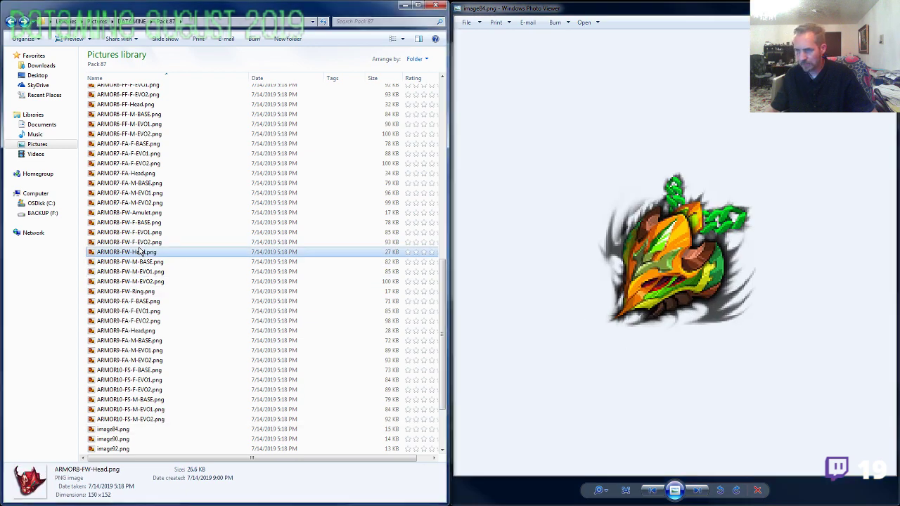
pyautogui.scroll(5, 143, 281)
pyautogui.doubleClick(143, 277)
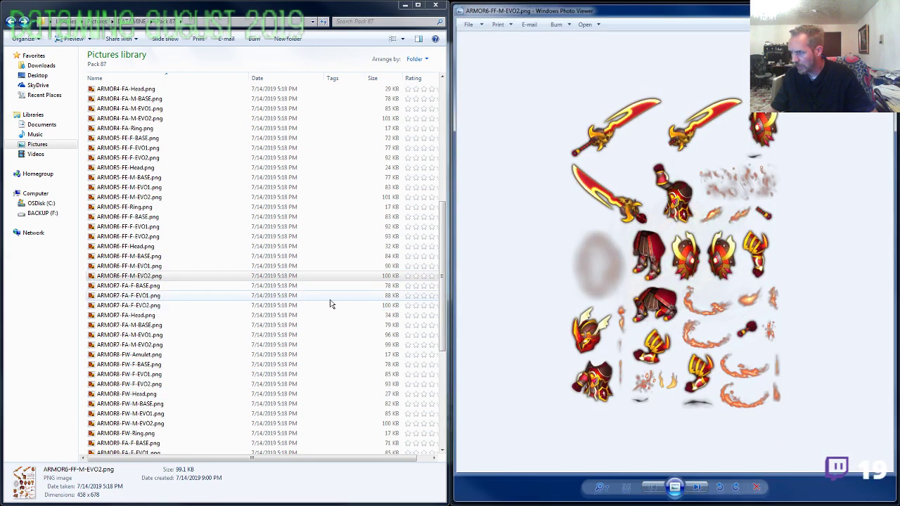
pyautogui.moveTo(666, 18); pyautogui.dragTo(313, 26)
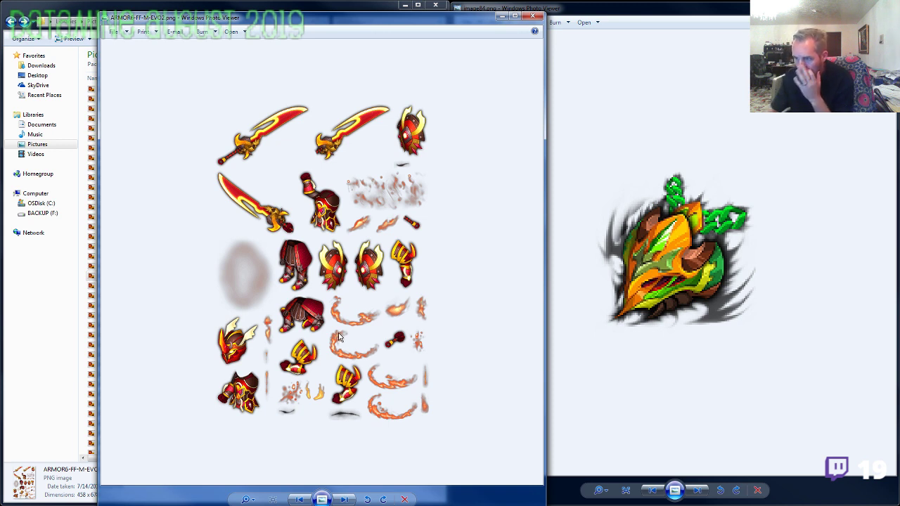
# Examine the helmet and shields in the ARMOR6-FF-M-EVO2.png sprite sheet against the amulet in image84.png, and close the sheet.
pyautogui.scroll(3, 395, 309)
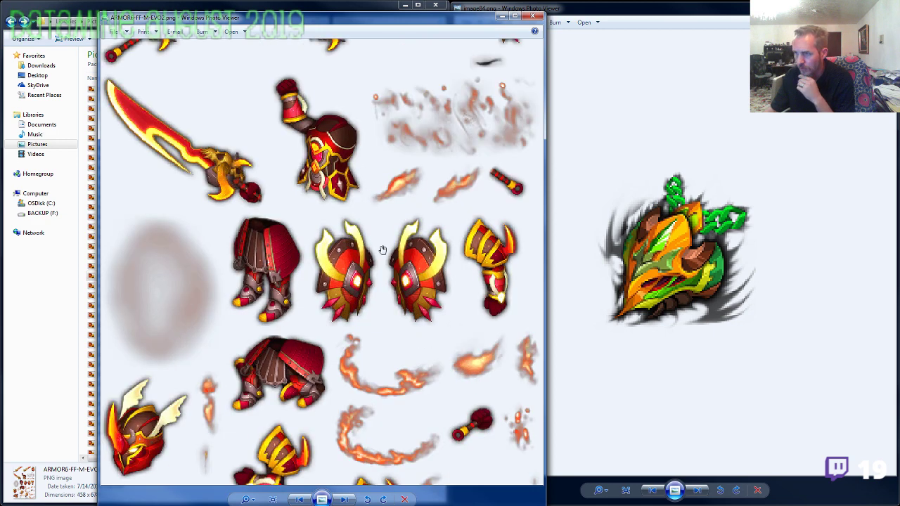
pyautogui.scroll(-1, 274, 322)
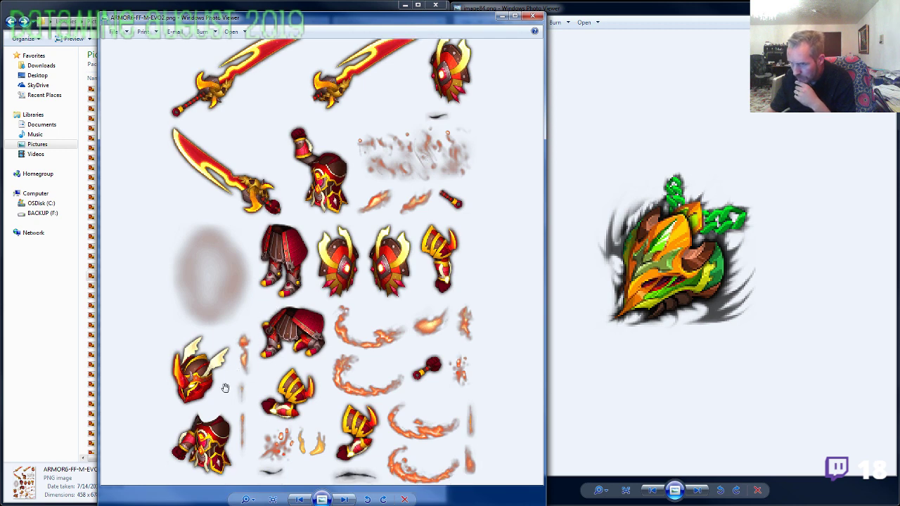
pyautogui.scroll(2, 241, 370)
pyautogui.moveTo(241, 370); pyautogui.dragTo(351, 222)
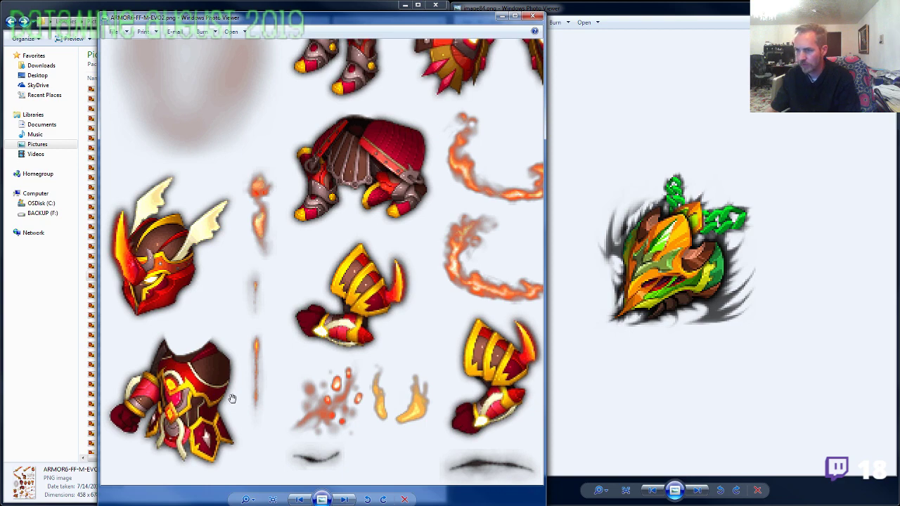
pyautogui.scroll(-1, 236, 398)
pyautogui.scroll(-2, 239, 401)
pyautogui.click(532, 15)
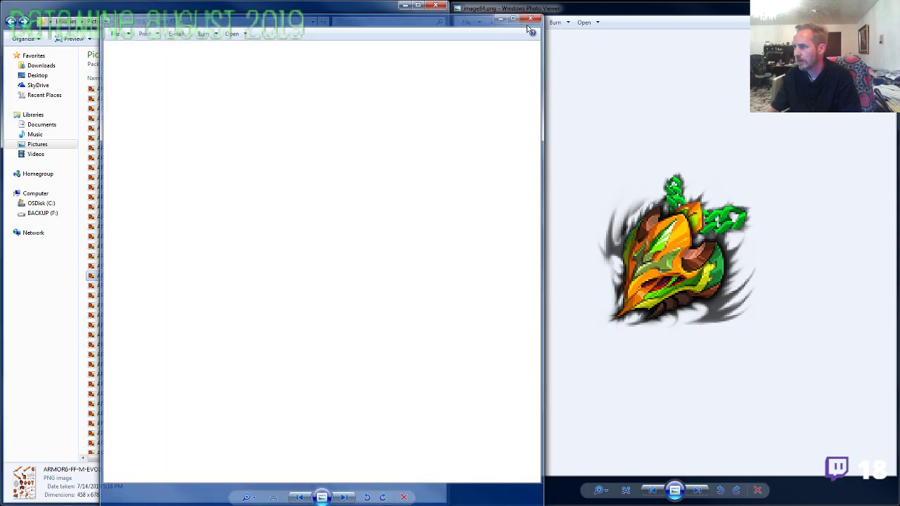
# Open the ARMOR2-FW-F-EVO2.png sprite sheet, compare its enlarged shields with the amulet in image84.png, and close the sheet.
pyautogui.click(143, 198)
pyautogui.scroll(10, 151, 232)
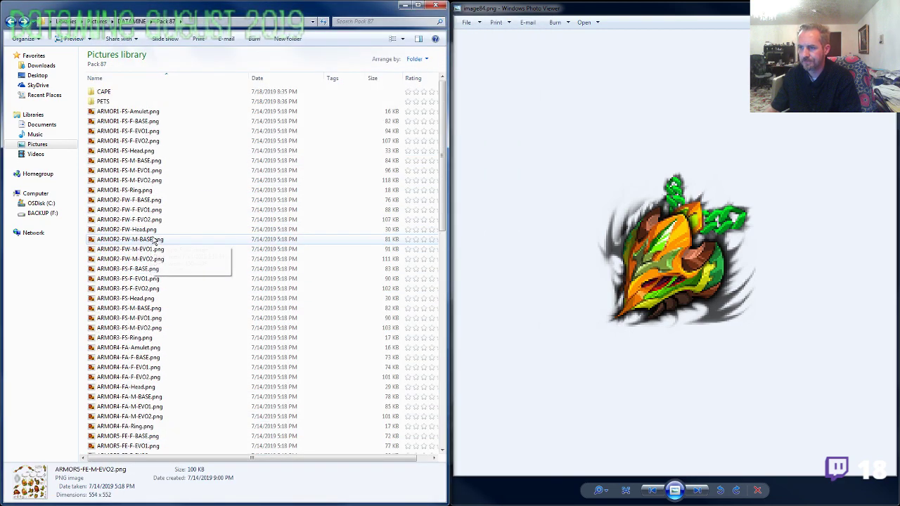
pyautogui.doubleClick(145, 222)
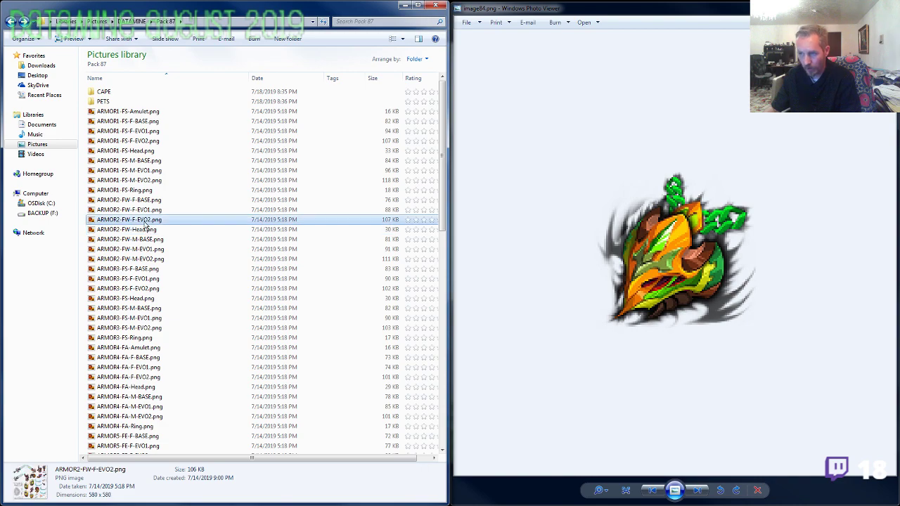
pyautogui.scroll(3, 381, 271)
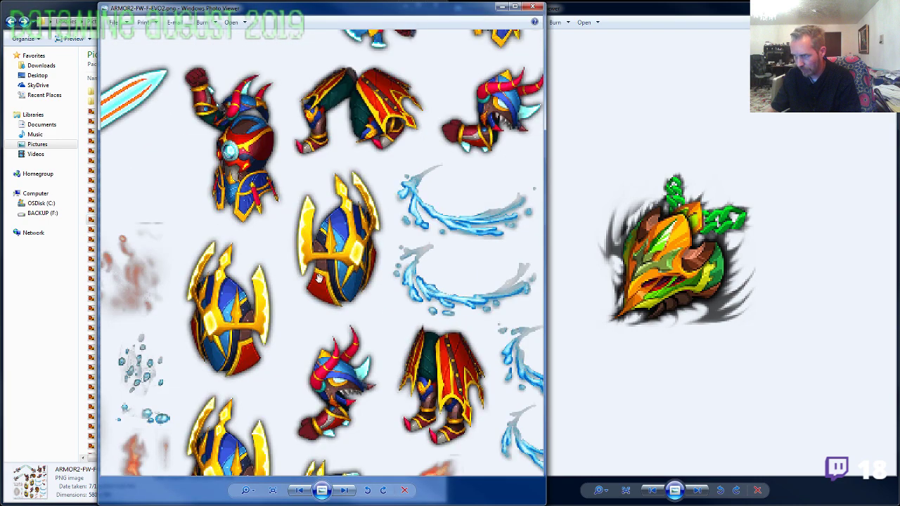
pyautogui.scroll(-3, 356, 282)
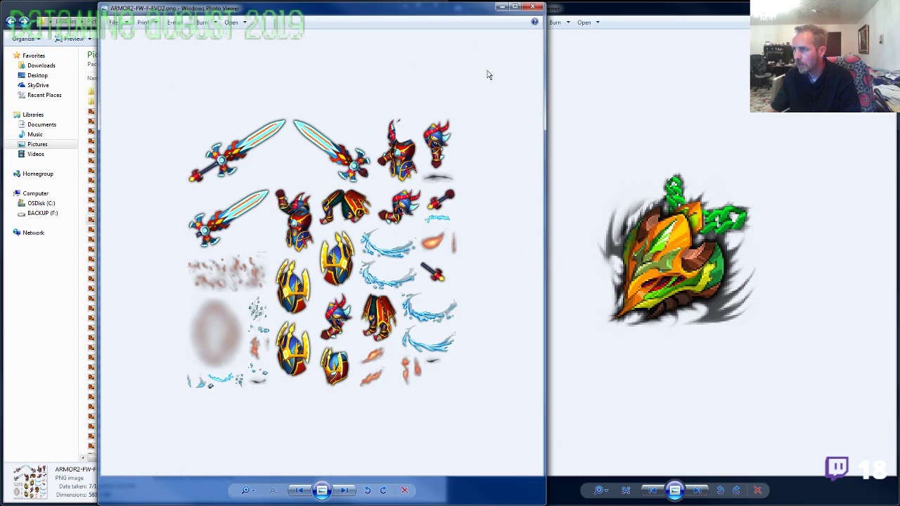
pyautogui.click(532, 7)
# Check the ARMOR3-FS-F-EVO2.png, ARMOR3-FS-M-EVO2.png and ARMOR4-FA-F-EVO2.png sprite sheets against image84.png, closing each one.
pyautogui.click(156, 290)
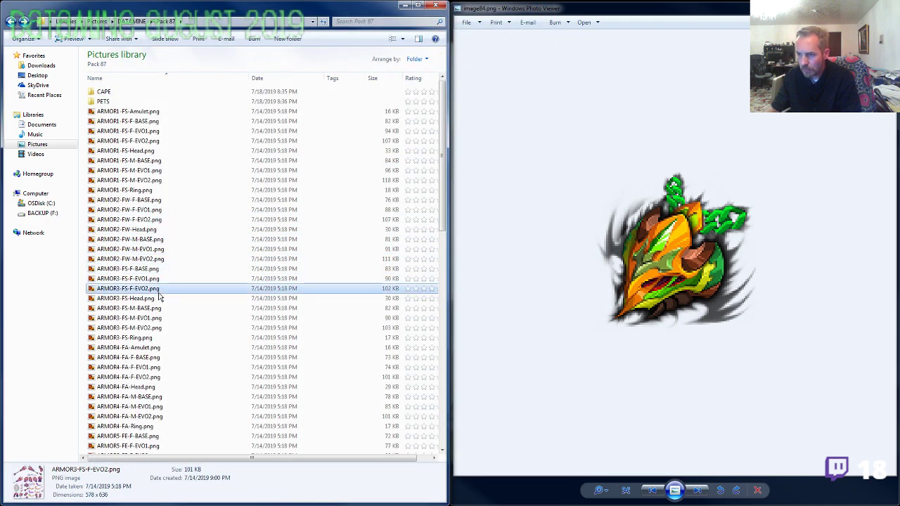
pyautogui.doubleClick(158, 292)
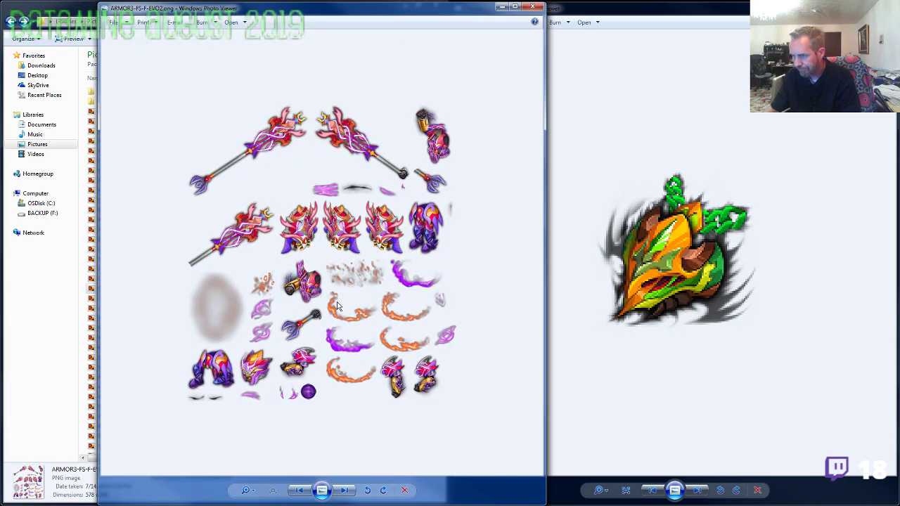
pyautogui.click(532, 7)
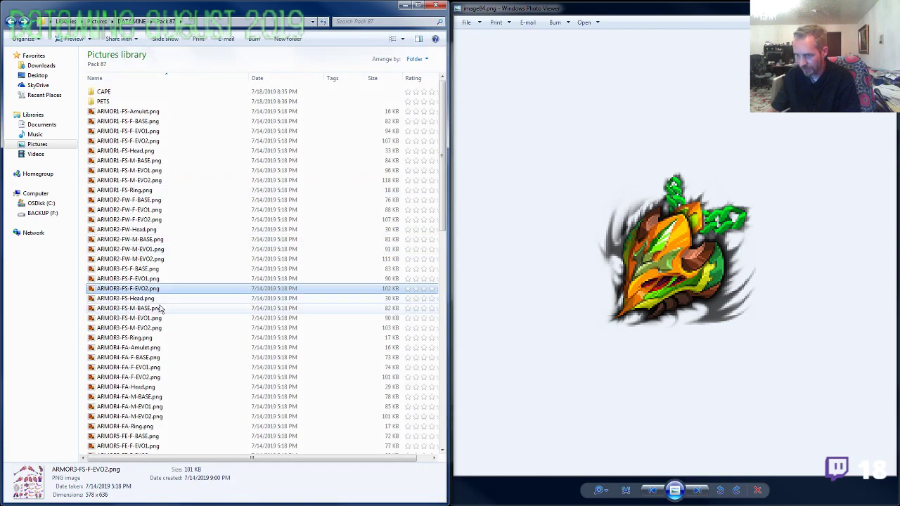
pyautogui.doubleClick(151, 329)
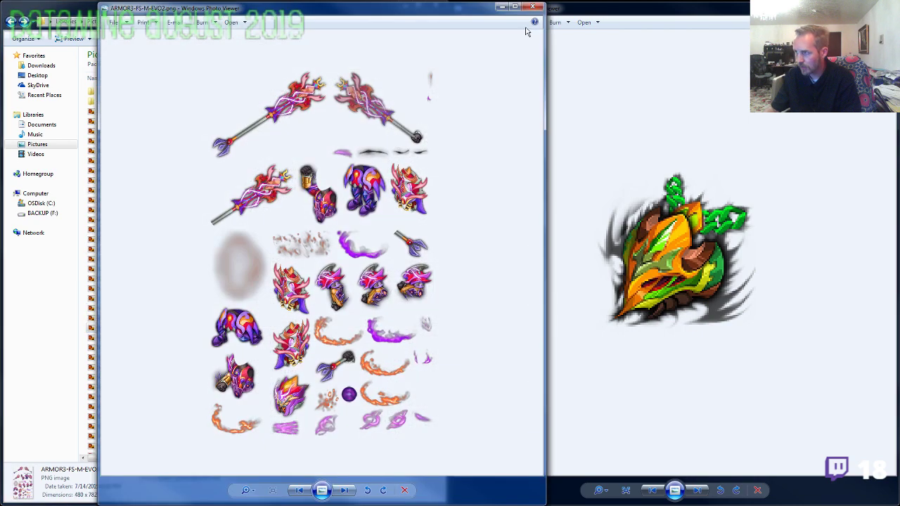
pyautogui.click(532, 6)
pyautogui.doubleClick(154, 376)
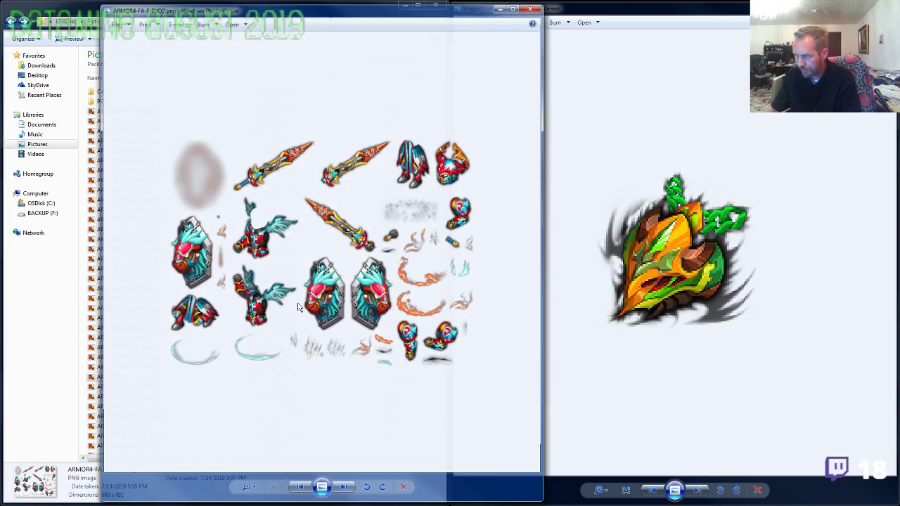
pyautogui.click(532, 7)
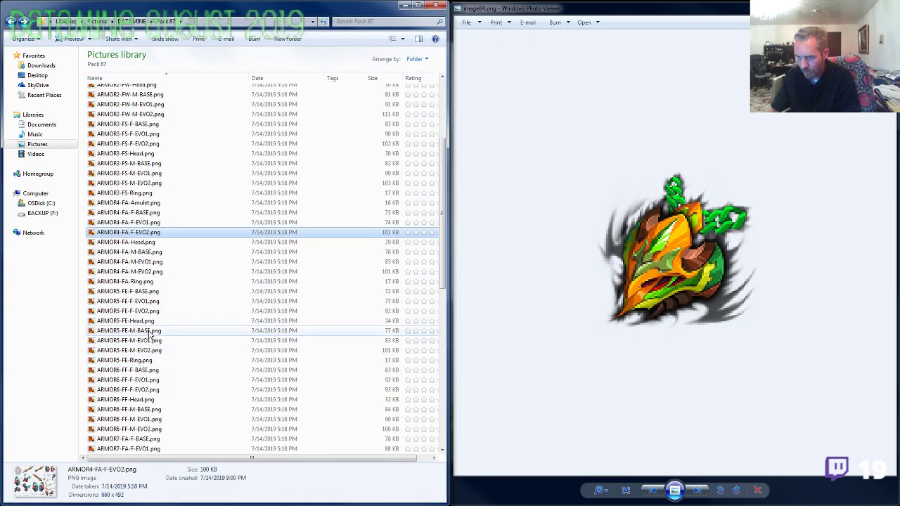
# Open the ARMOR5-FE-M-EVO2.png sprite sheet, compare its enlarged shields with the amulet in image84.png, and close the sheet.
pyautogui.doubleClick(147, 353)
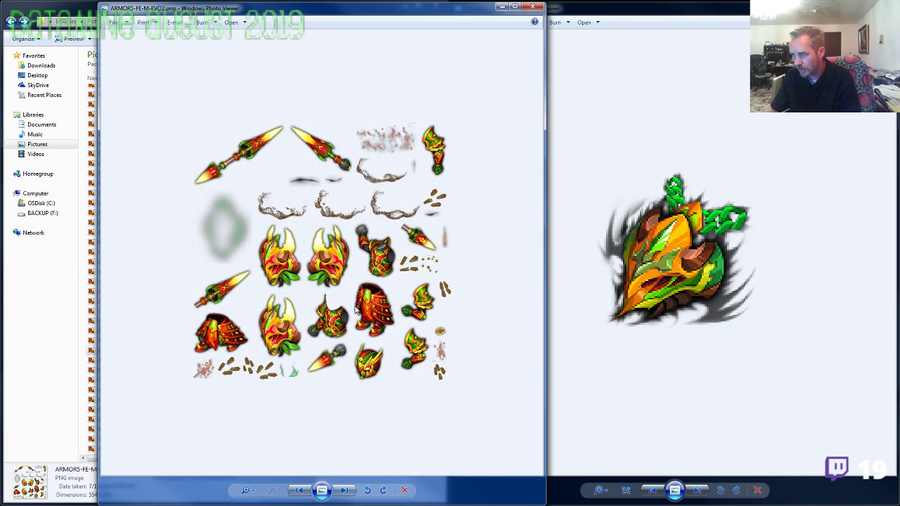
pyautogui.scroll(4, 353, 312)
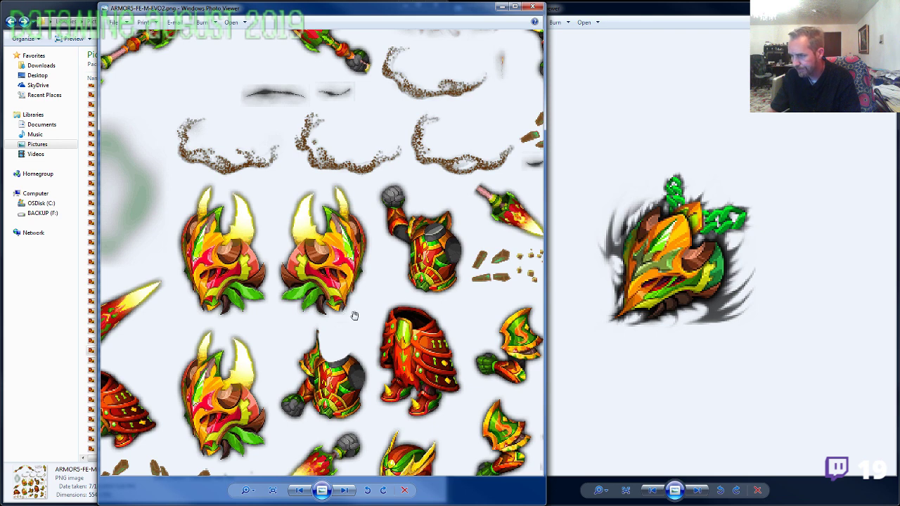
pyautogui.moveTo(302, 310); pyautogui.dragTo(266, 274)
pyautogui.moveTo(229, 205); pyautogui.dragTo(403, 263)
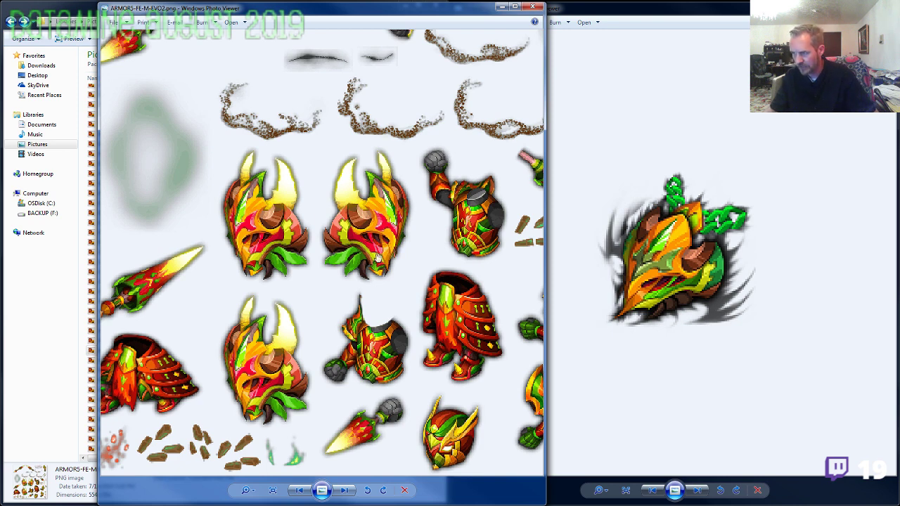
pyautogui.click(532, 6)
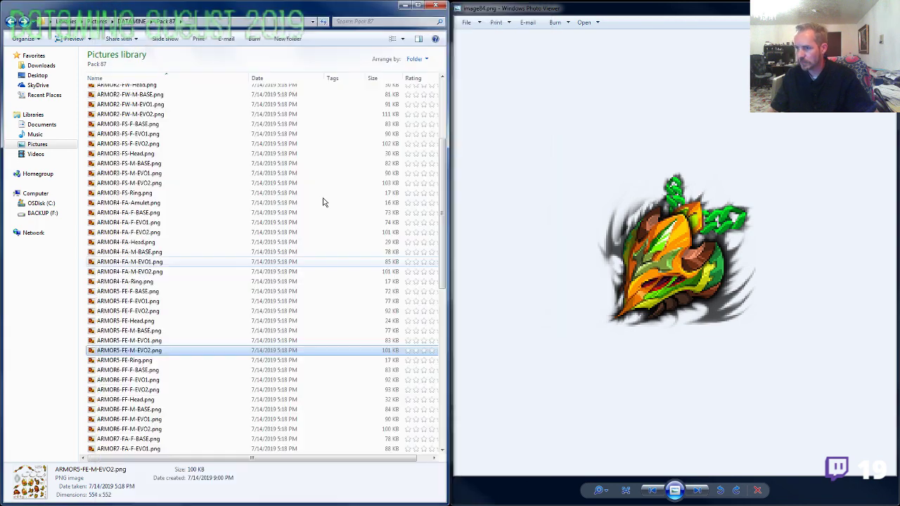
# Compare the enlarged shields of the ARMOR5-FE-M-EVO1.png sprite sheet with the amulet in image84.png, and close the sheet.
pyautogui.doubleClick(151, 345)
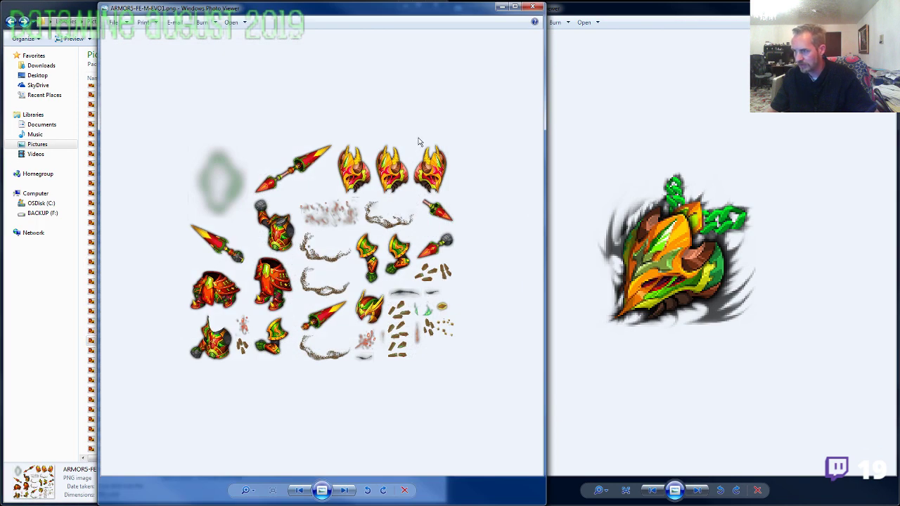
pyautogui.scroll(5, 418, 142)
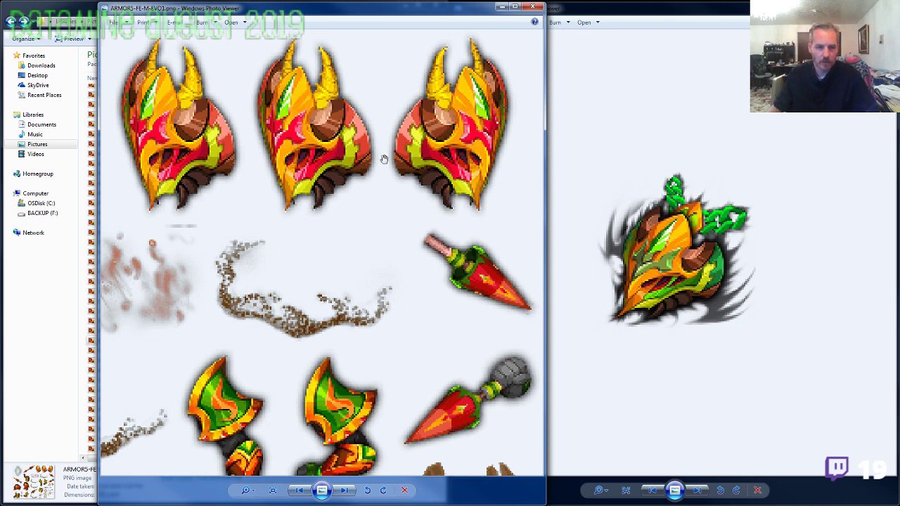
pyautogui.click(539, 9)
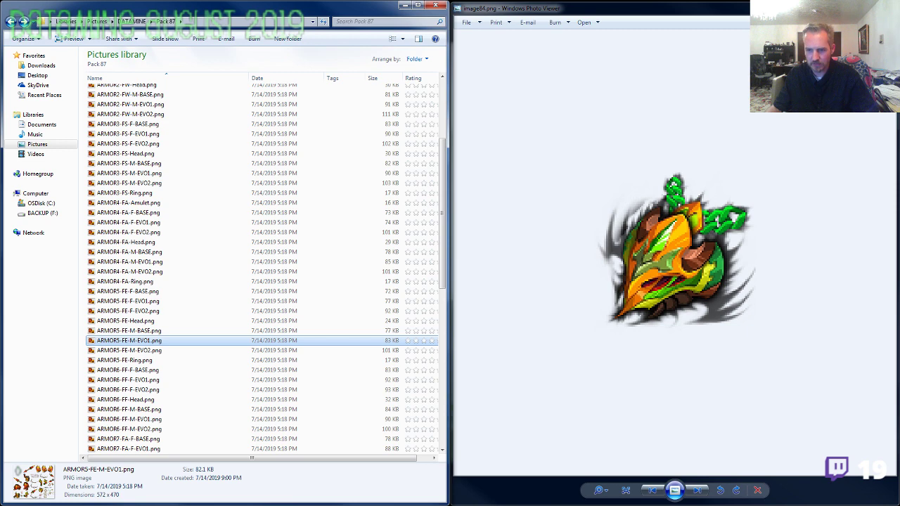
pyautogui.click(472, 219)
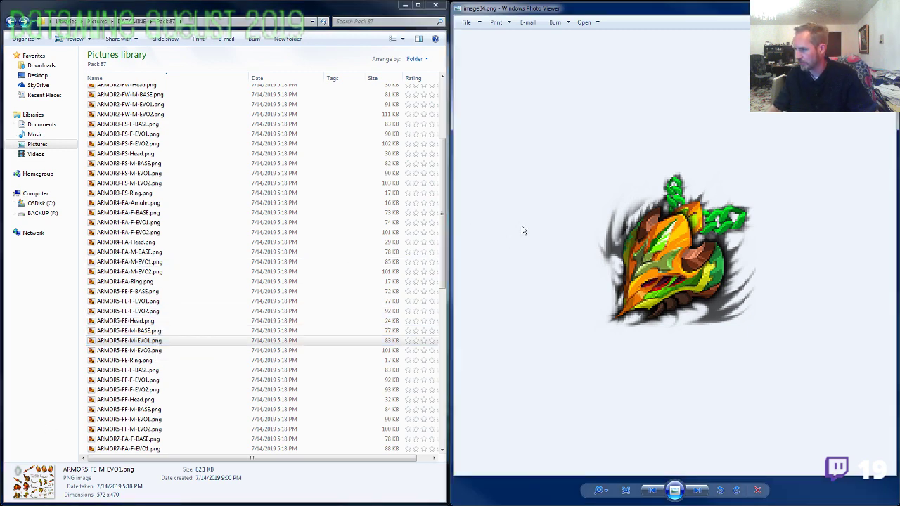
# Copy the ARMOR5-FE prefix from the file name of ARMOR5-FE-M-EVO2.png, leaving that name as it is.
pyautogui.click(154, 330)
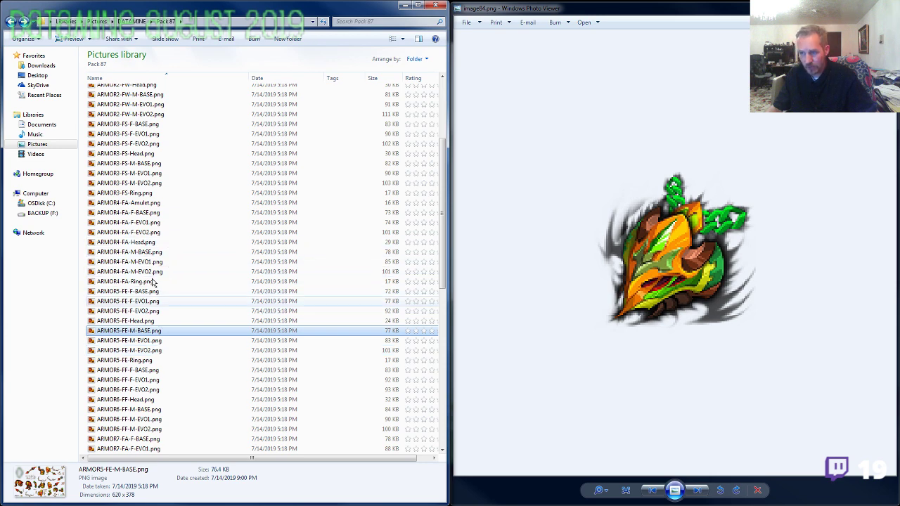
pyautogui.click(140, 350)
pyautogui.click(137, 350)
pyautogui.moveTo(133, 350); pyautogui.dragTo(62, 355)
pyautogui.hotkey('ctrl', 'c')
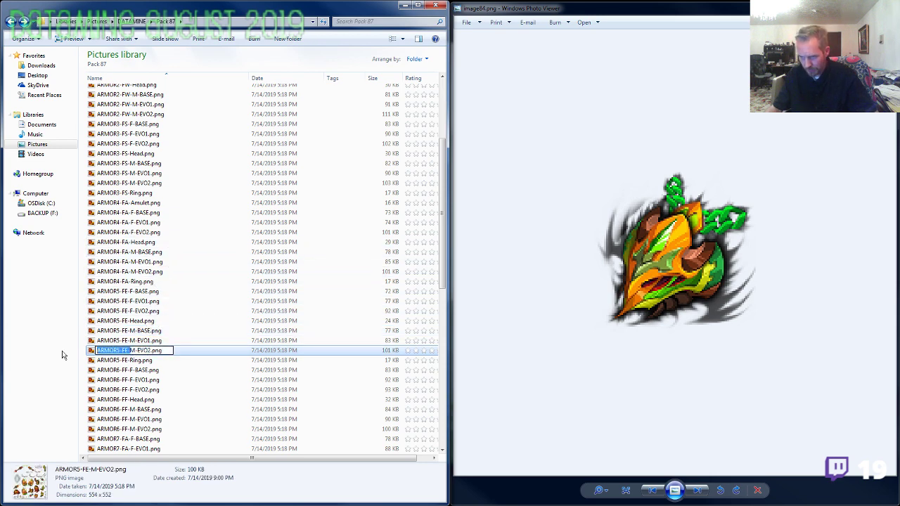
pyautogui.click(125, 361)
# Rename image84.png as ARMOR5-FE-Amulet.png using the copied prefix.
pyautogui.scroll(-7, 133, 176)
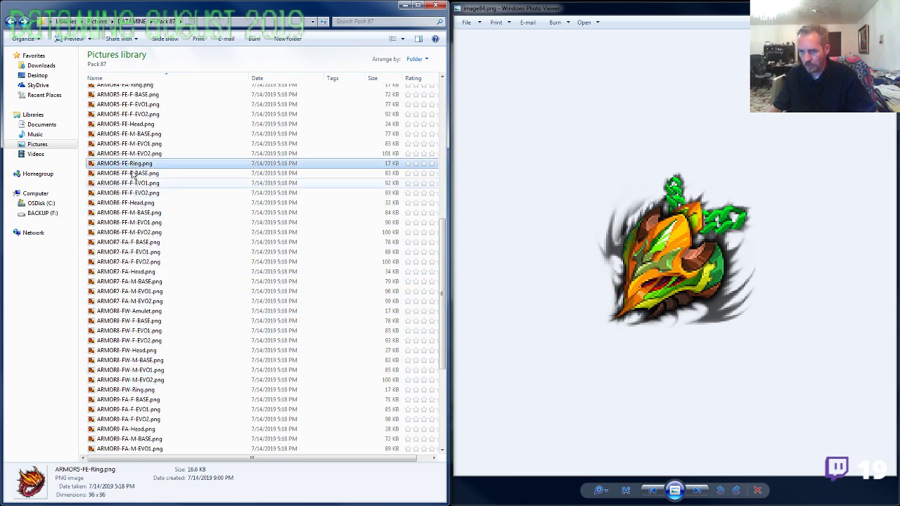
pyautogui.scroll(-7, 133, 176)
pyautogui.click(139, 342)
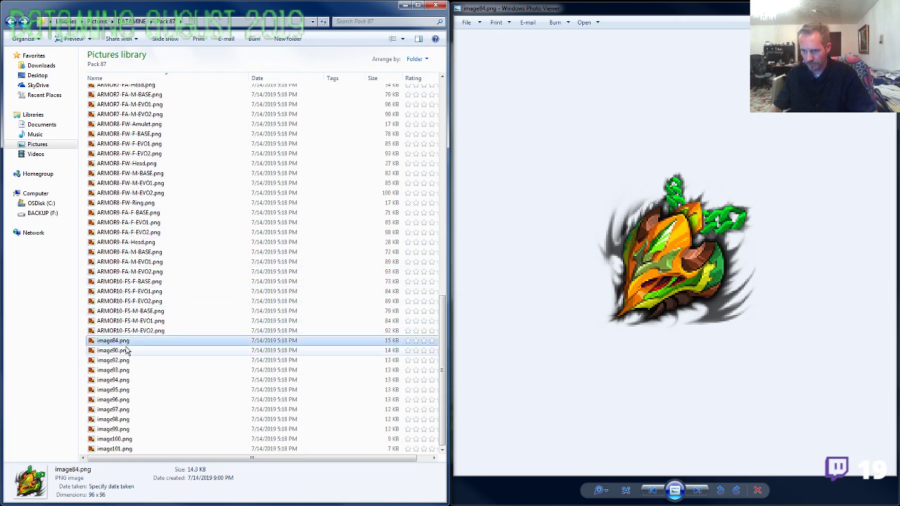
pyautogui.press('F2')
pyautogui.hotkey('ctrl', 'v')
pyautogui.write('-Amulet')
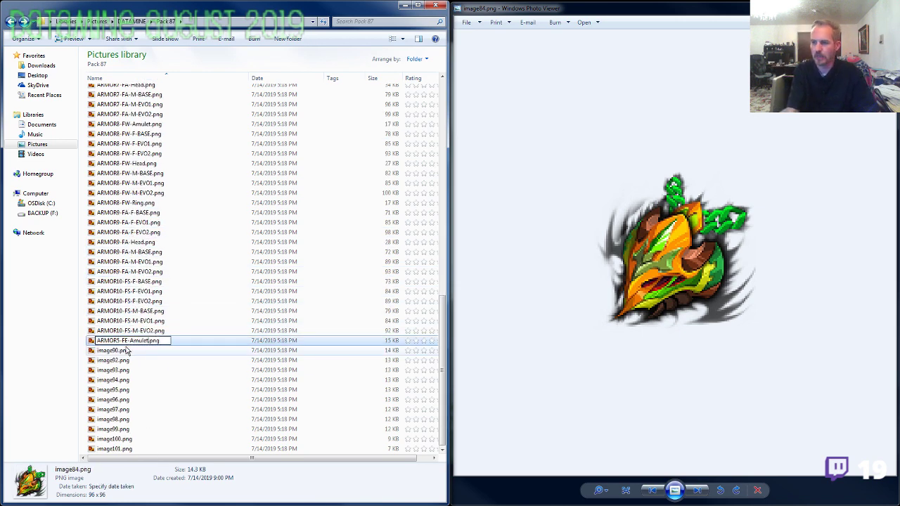
pyautogui.click(129, 352)
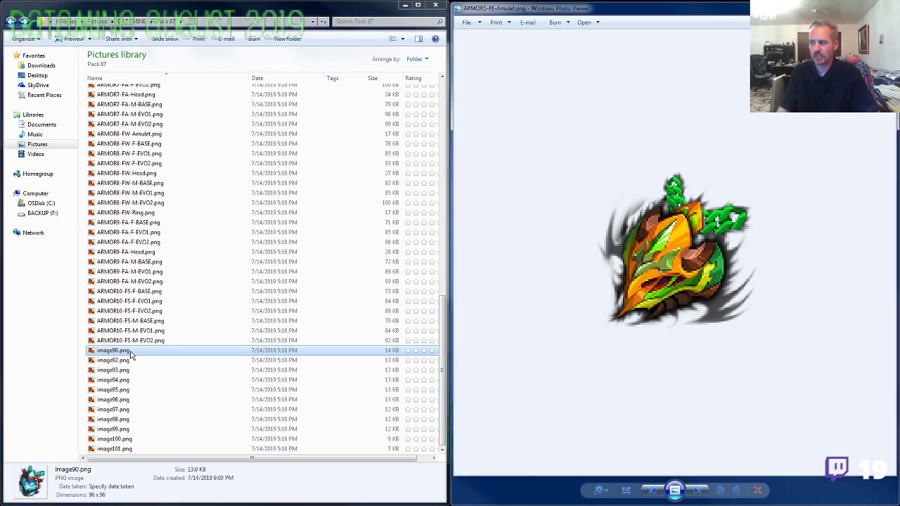
# Open image90.png enlarged and copy the ARMOR7-FA prefix from the file name of ARMOR7-FA-Head.png.
pyautogui.doubleClick(130, 355)
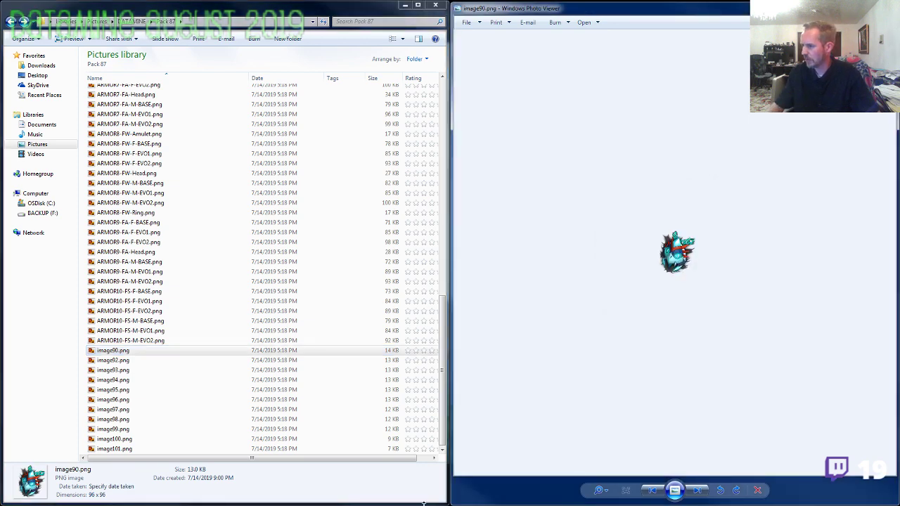
pyautogui.scroll(3, 679, 298)
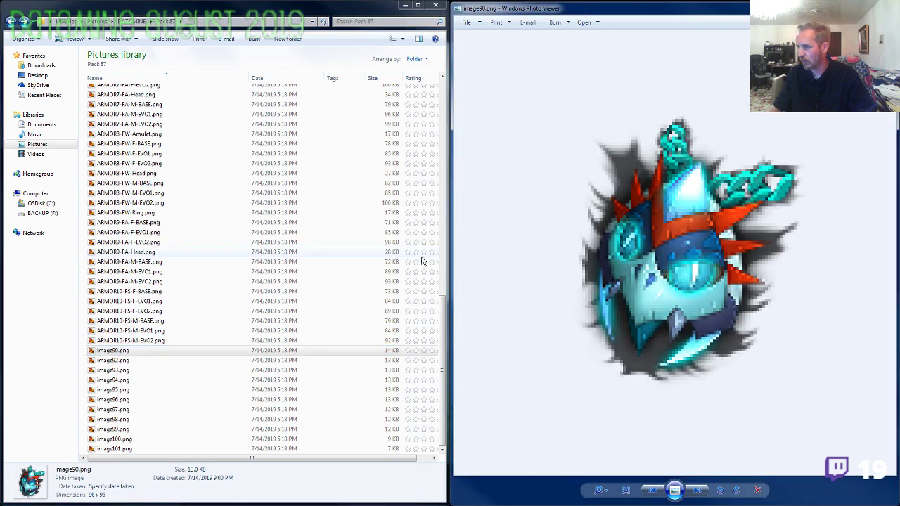
pyautogui.click(141, 203)
pyautogui.scroll(5, 151, 201)
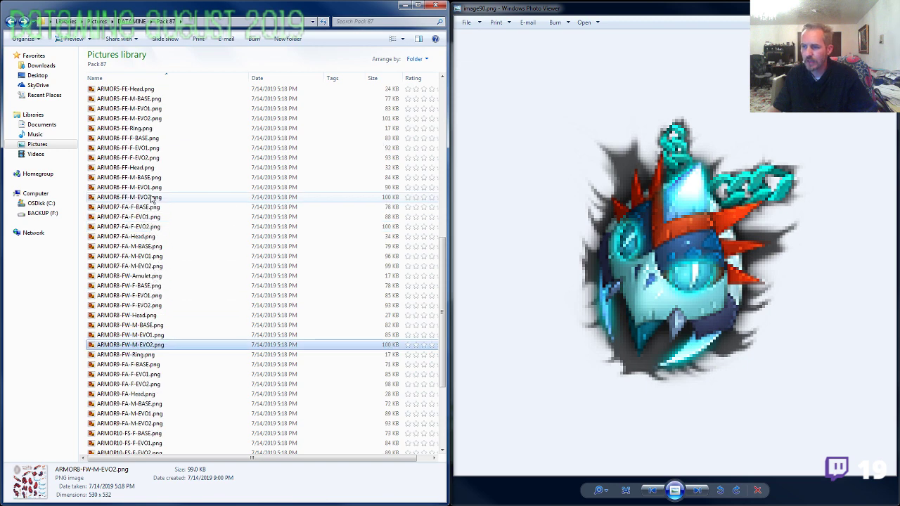
pyautogui.click(149, 236)
pyautogui.moveTo(133, 237); pyautogui.dragTo(44, 237)
pyautogui.hotkey('ctrl', 'c')
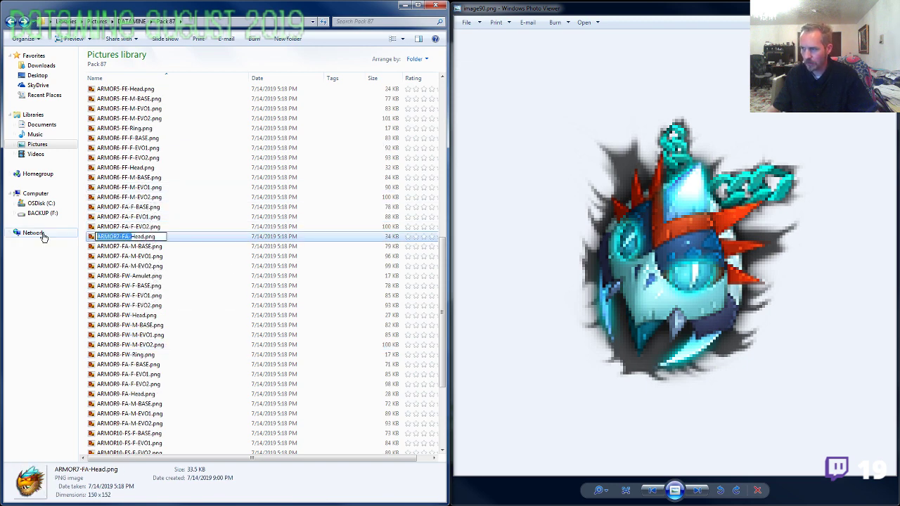
pyautogui.click(114, 259)
# Open the ARMOR7-FA-M-EVO2.png sprite sheet, compare its enlarged shields with the amulet in image90.png, and close the sheet.
pyautogui.click(135, 267)
pyautogui.doubleClick(135, 267)
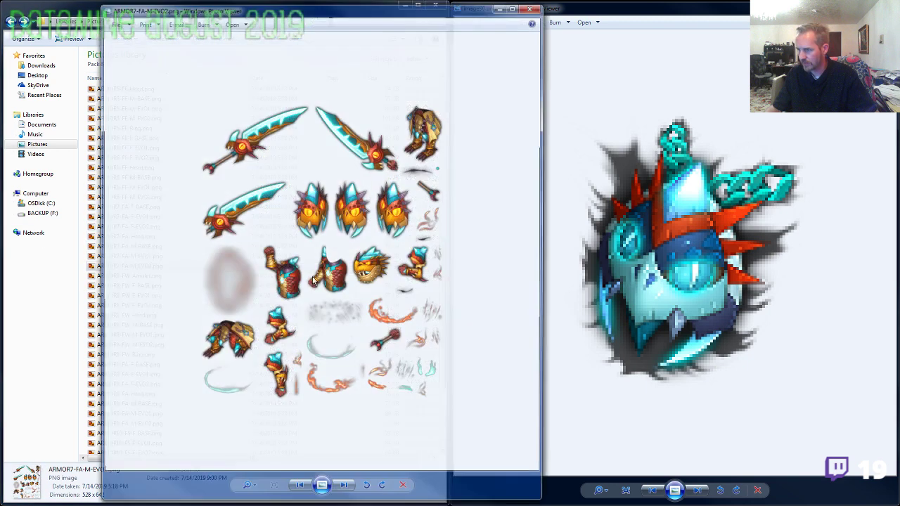
pyautogui.scroll(3, 375, 239)
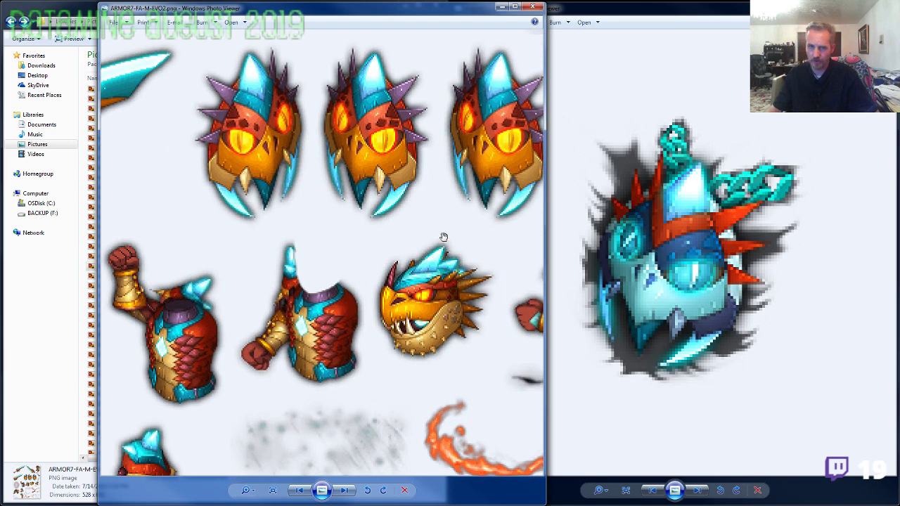
pyautogui.click(538, 9)
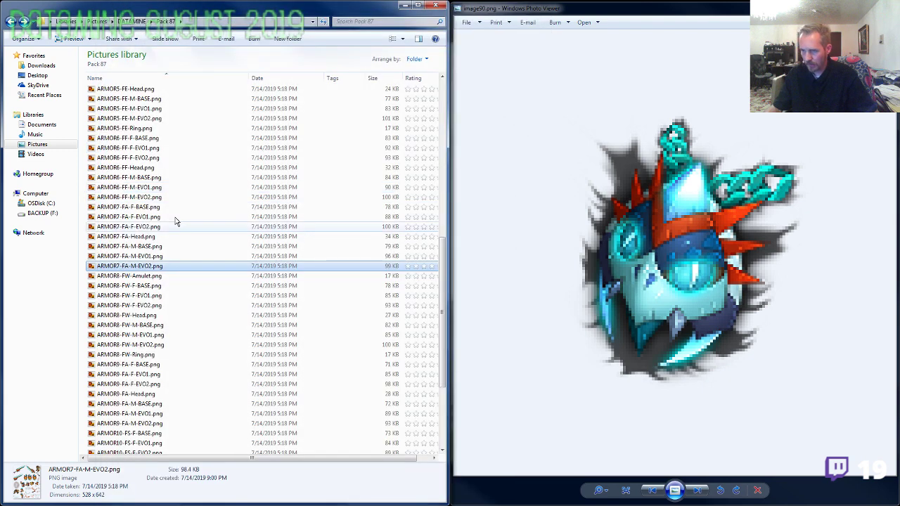
# Rename image90.png as ARMOR7-FA-Amulet.png using the copied prefix.
pyautogui.click(123, 270)
pyautogui.scroll(-5, 148, 338)
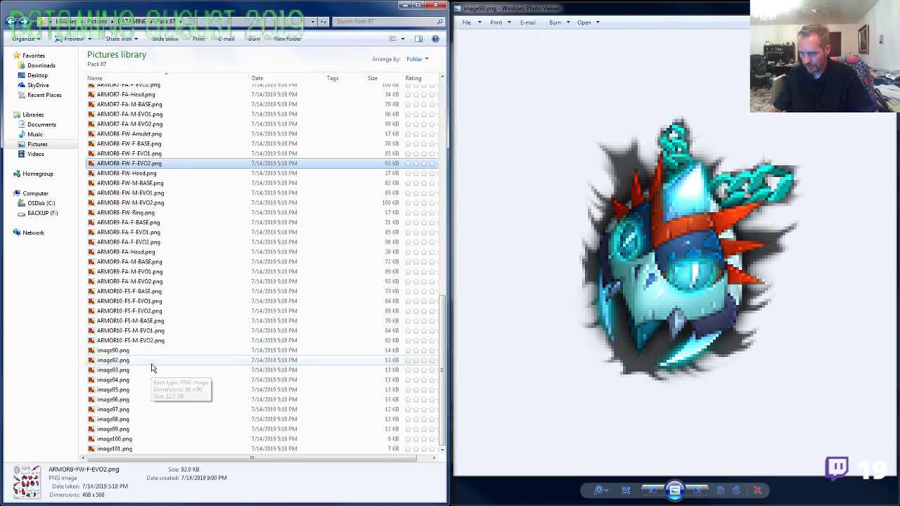
pyautogui.click(124, 352)
pyautogui.click(123, 351)
pyautogui.hotkey('ctrl', 'v')
pyautogui.write('A')
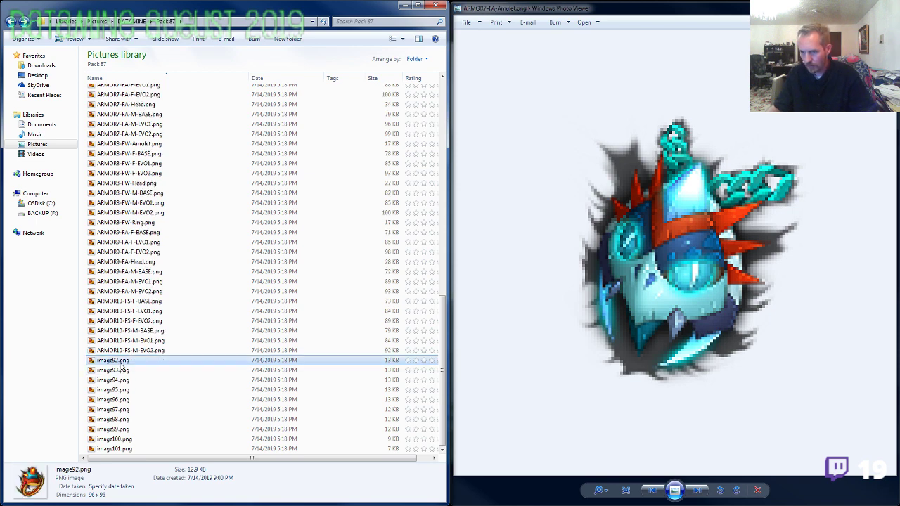
# Open image92.png and enlarge the ring for comparison with the armor sprite sheets.
pyautogui.click(121, 362)
pyautogui.doubleClick(121, 364)
pyautogui.scroll(5, 697, 270)
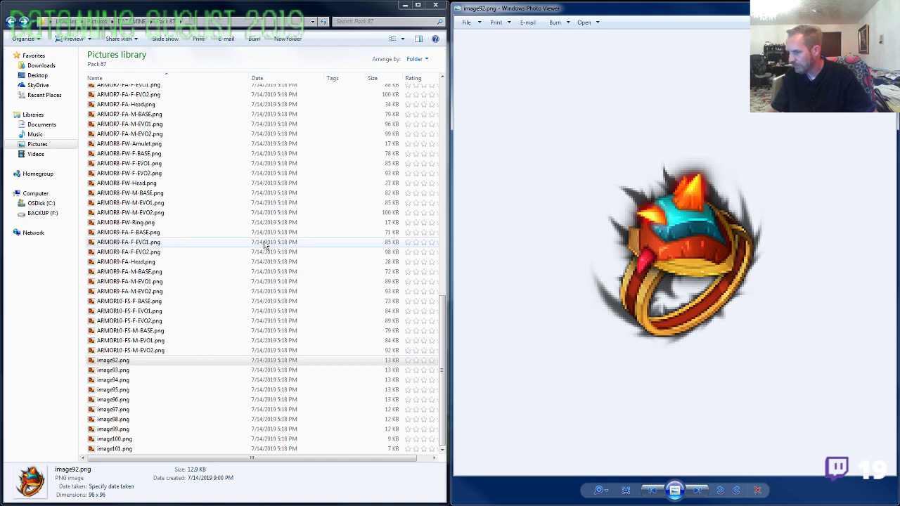
# Open the ARMOR2-FW-M-EVO2.png sprite sheet, compare its enlarged armor parts with the ring in image92.png, and close the sheet.
pyautogui.click(141, 203)
pyautogui.scroll(7, 155, 260)
pyautogui.scroll(7, 155, 253)
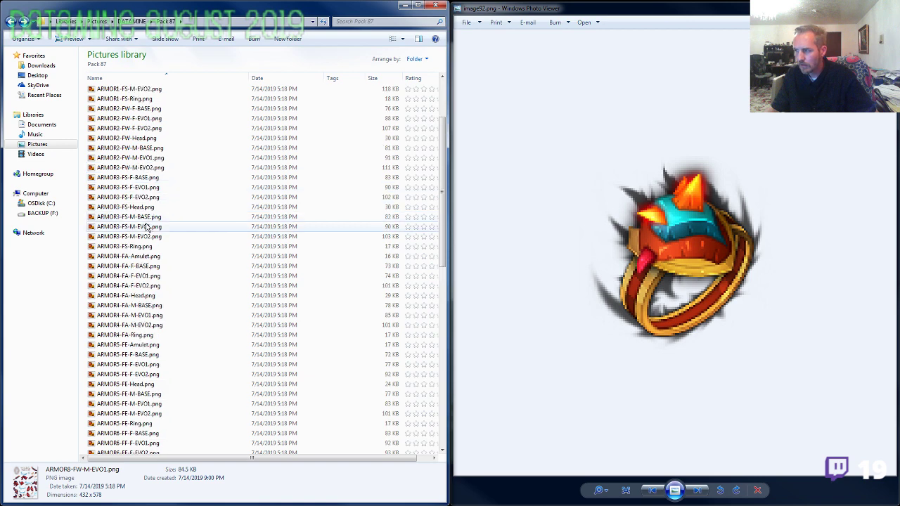
pyautogui.scroll(2, 149, 211)
pyautogui.doubleClick(150, 168)
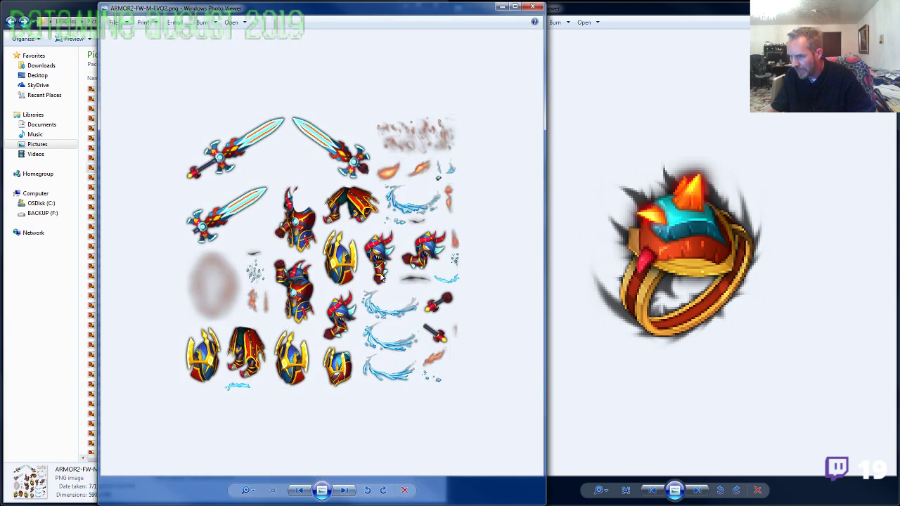
pyautogui.scroll(3, 381, 279)
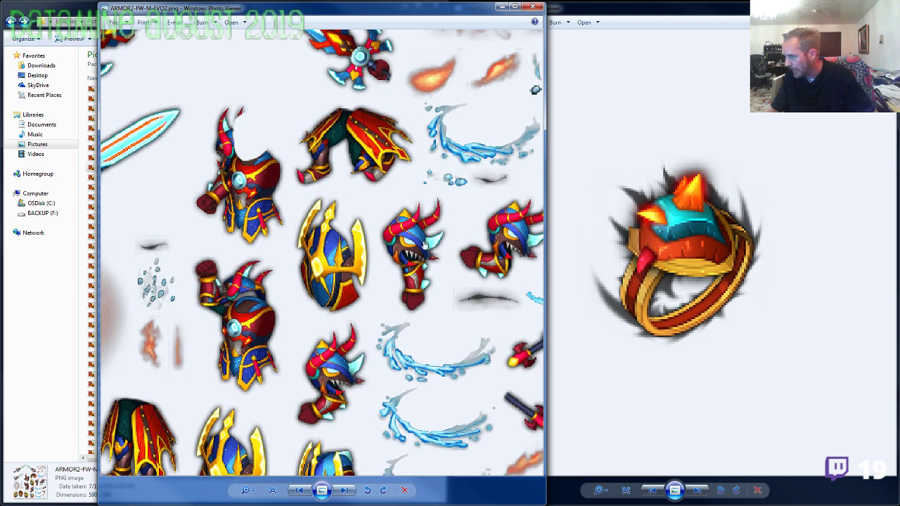
pyautogui.scroll(-2, 417, 253)
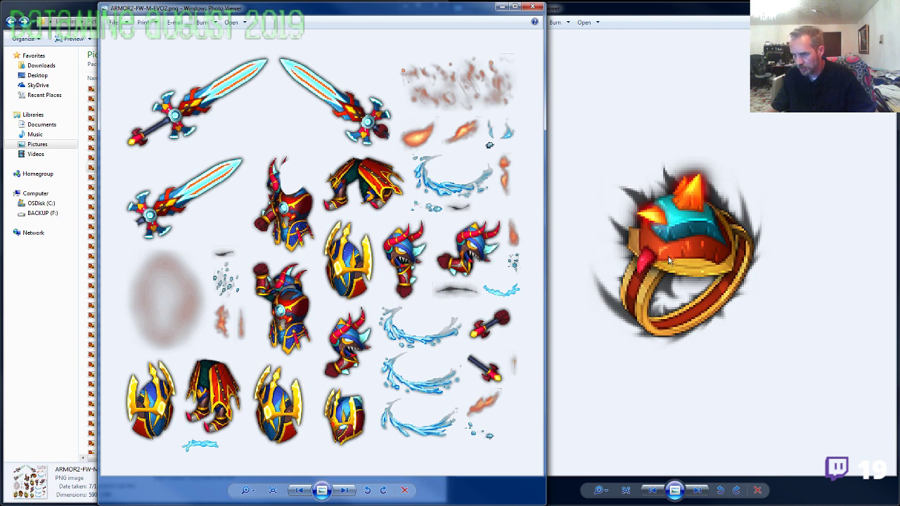
pyautogui.click(536, 7)
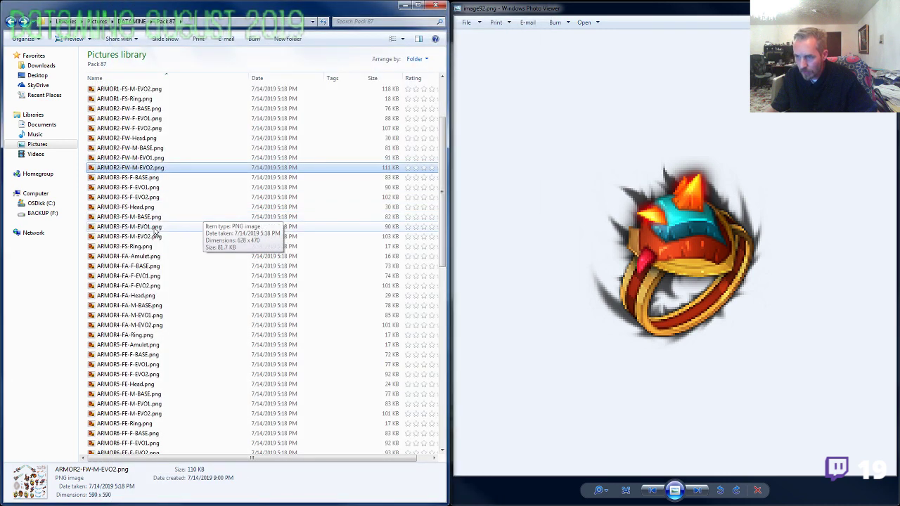
# Open the ARMOR6-FF-F-EVO2.png sprite sheet, compare its enlarged shields and armor with the ring in image92.png, and close the sheet.
pyautogui.click(144, 374)
pyautogui.scroll(-8, 144, 352)
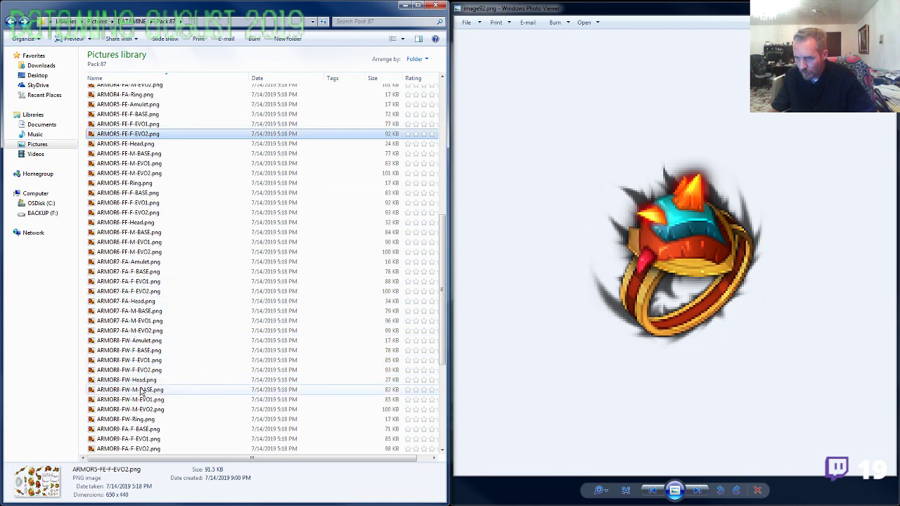
pyautogui.doubleClick(144, 214)
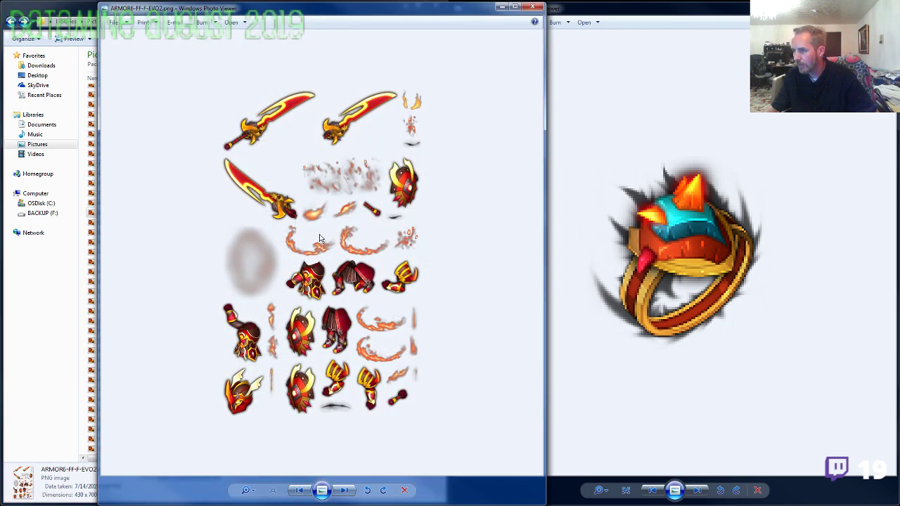
pyautogui.scroll(4, 411, 268)
pyautogui.moveTo(411, 267); pyautogui.dragTo(277, 281)
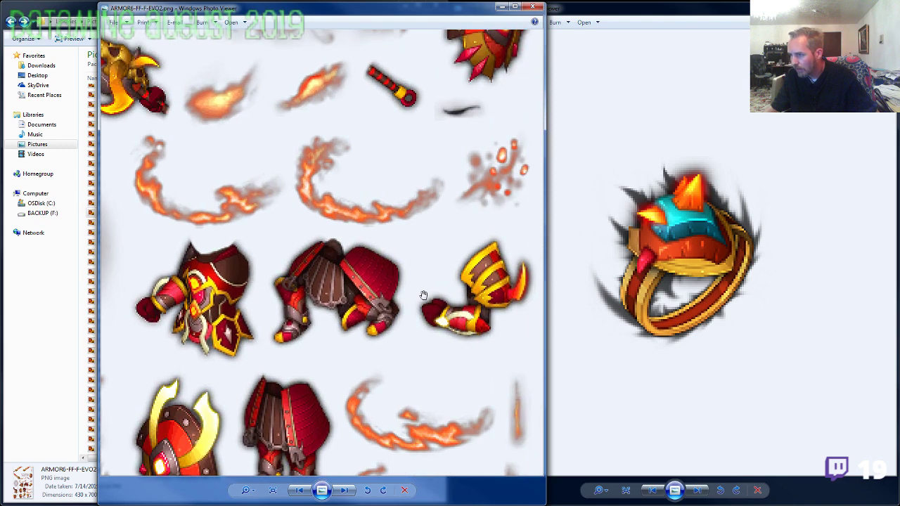
pyautogui.moveTo(398, 243); pyautogui.dragTo(376, 373)
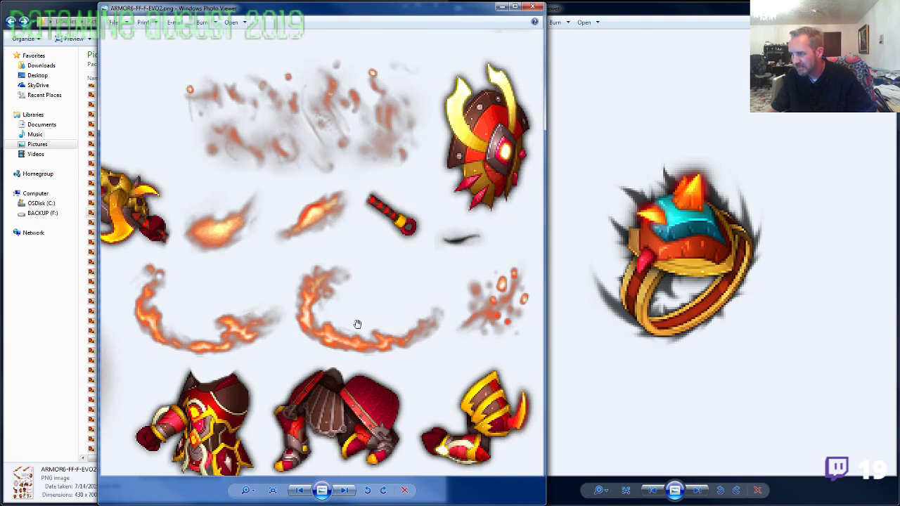
pyautogui.moveTo(357, 325); pyautogui.dragTo(425, 196)
pyautogui.scroll(-4, 392, 298)
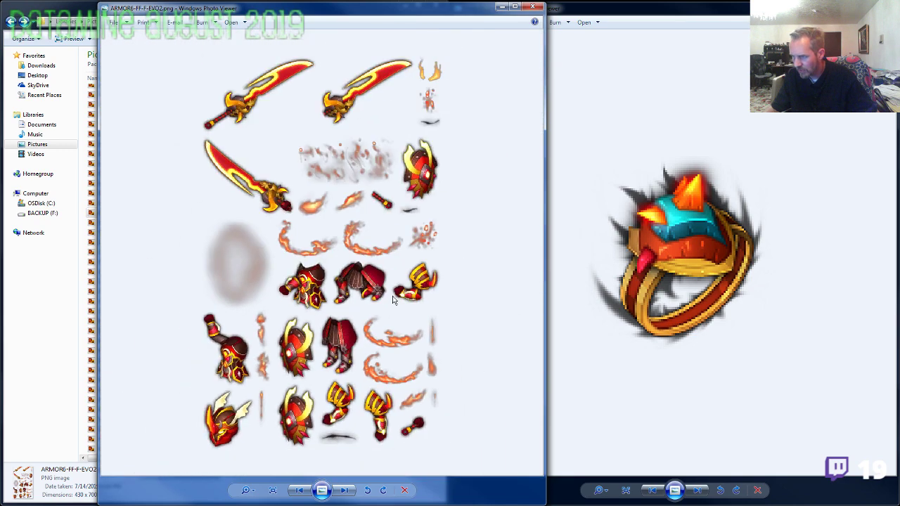
pyautogui.click(537, 8)
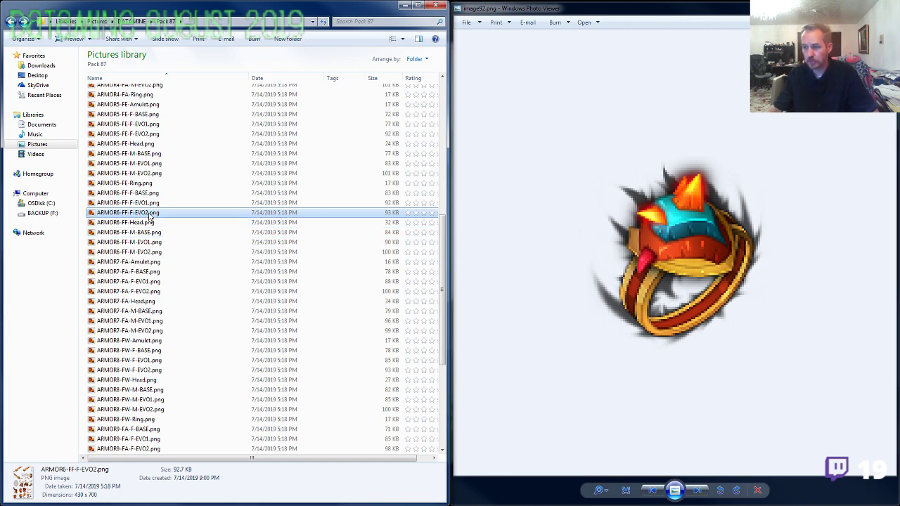
# Recheck the ARMOR6-FF-F-EVO2.png sheet and its male counterpart ARMOR6-FF-M-EVO2.png against the ring in image92.png, closing each one.
pyautogui.doubleClick(179, 213)
pyautogui.scroll(3, 336, 297)
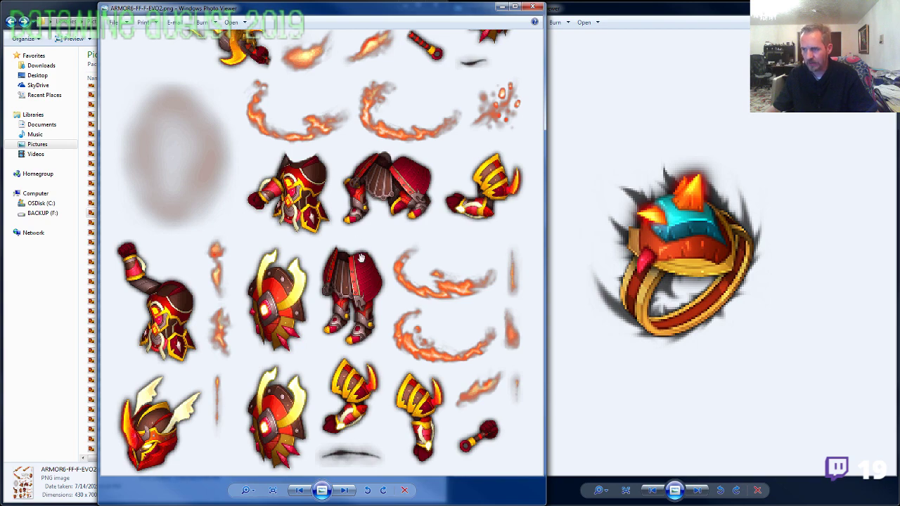
pyautogui.moveTo(367, 230); pyautogui.dragTo(375, 313)
pyautogui.moveTo(386, 192); pyautogui.dragTo(399, 336)
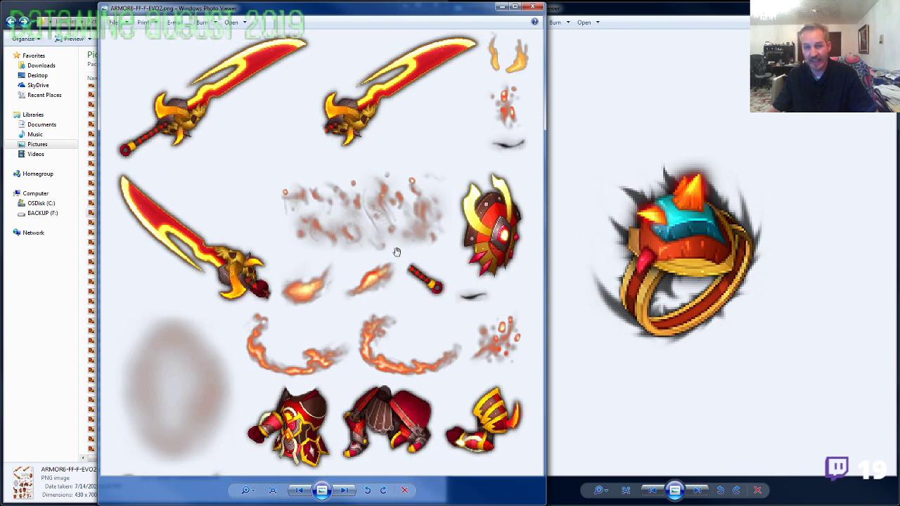
pyautogui.click(533, 7)
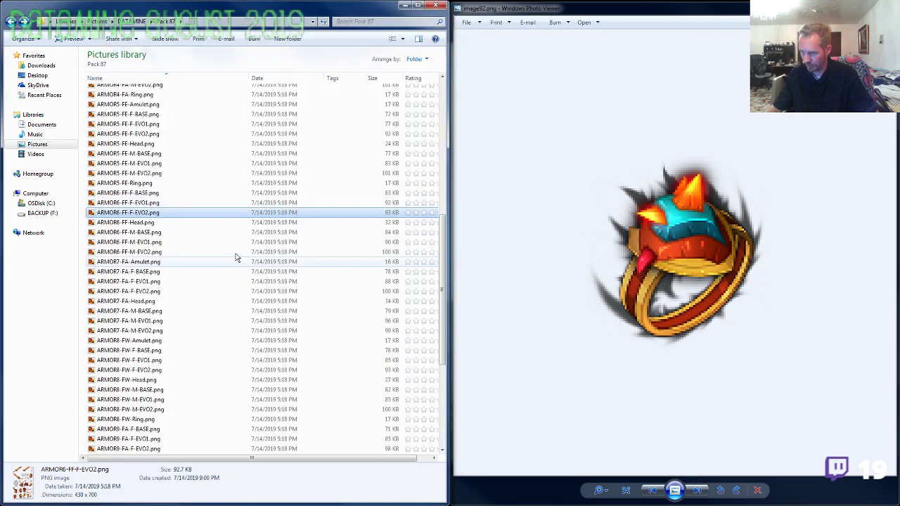
pyautogui.doubleClick(148, 252)
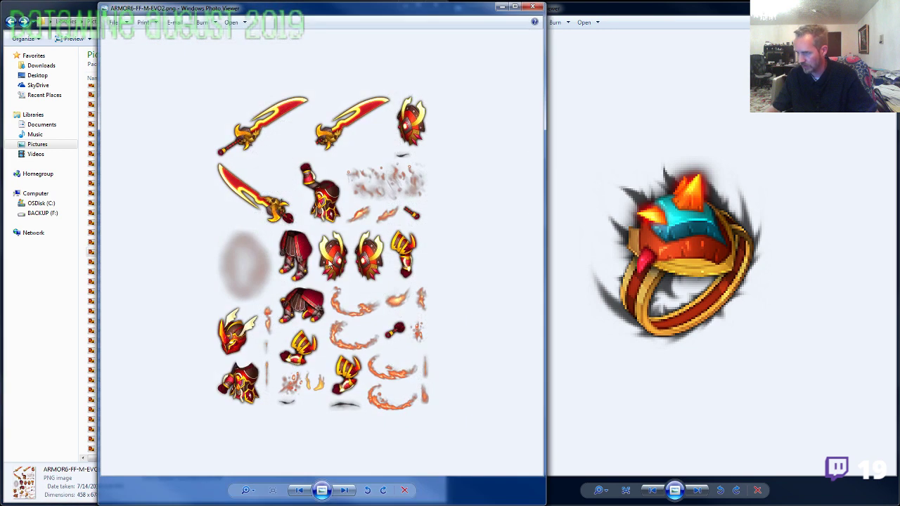
pyautogui.click(539, 7)
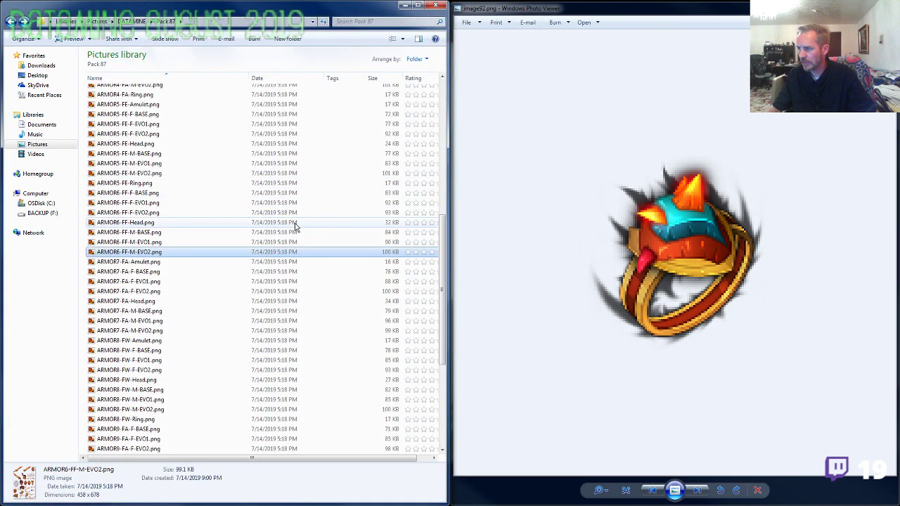
# Open the ARMOR7-FA-M-EVO2.png sprite sheet, compare its enlarged shields, head and armor with the ring in image92.png, and close the sheet.
pyautogui.scroll(-2, 189, 288)
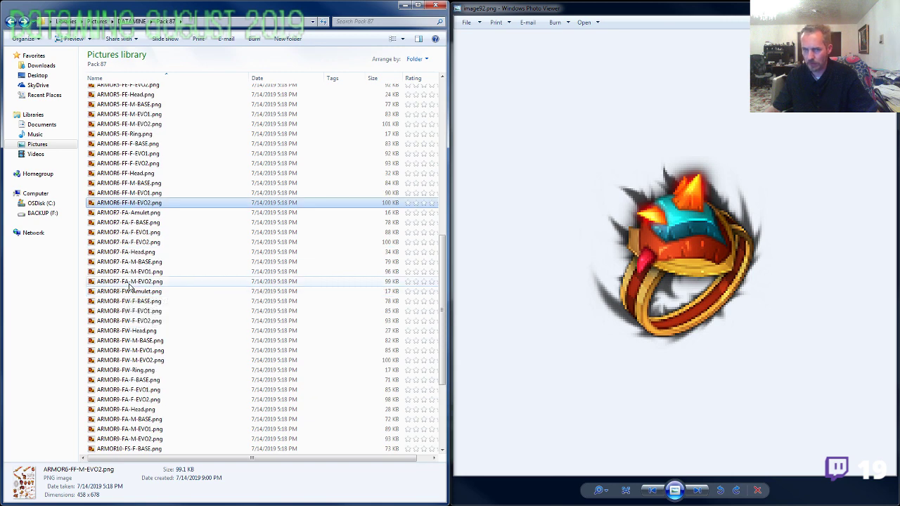
pyautogui.doubleClick(151, 233)
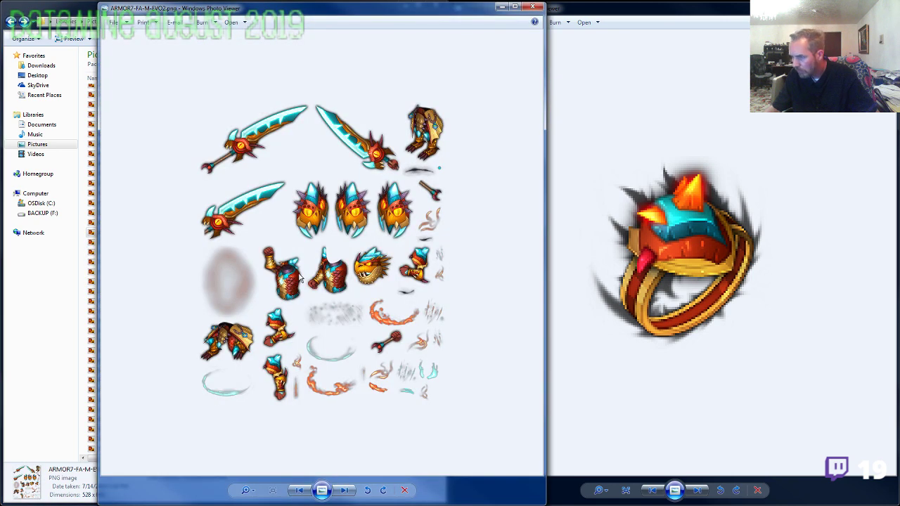
pyautogui.scroll(4, 301, 279)
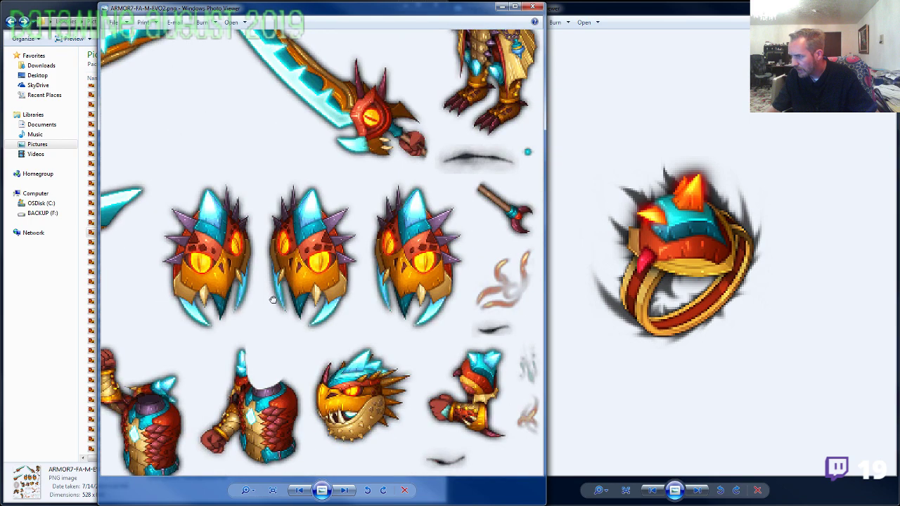
pyautogui.moveTo(273, 300); pyautogui.dragTo(288, 344)
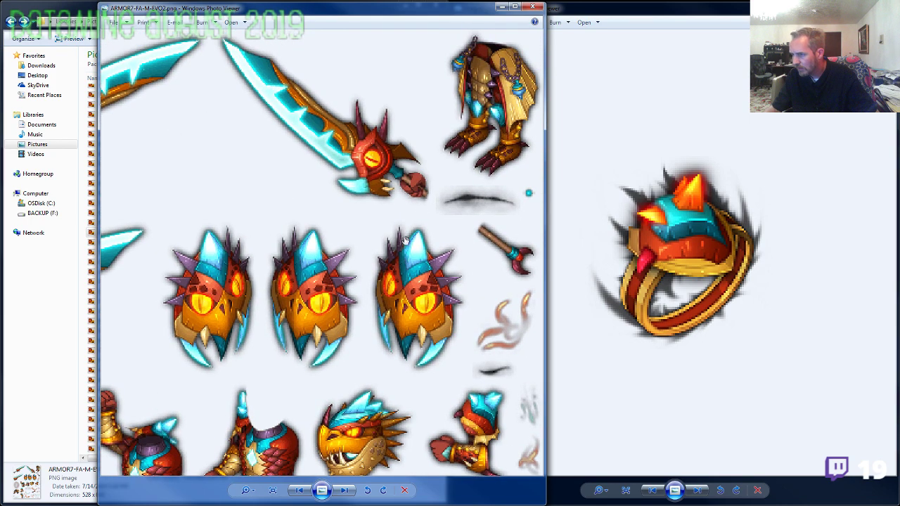
pyautogui.moveTo(374, 355); pyautogui.dragTo(411, 169)
pyautogui.moveTo(382, 261); pyautogui.dragTo(300, 269)
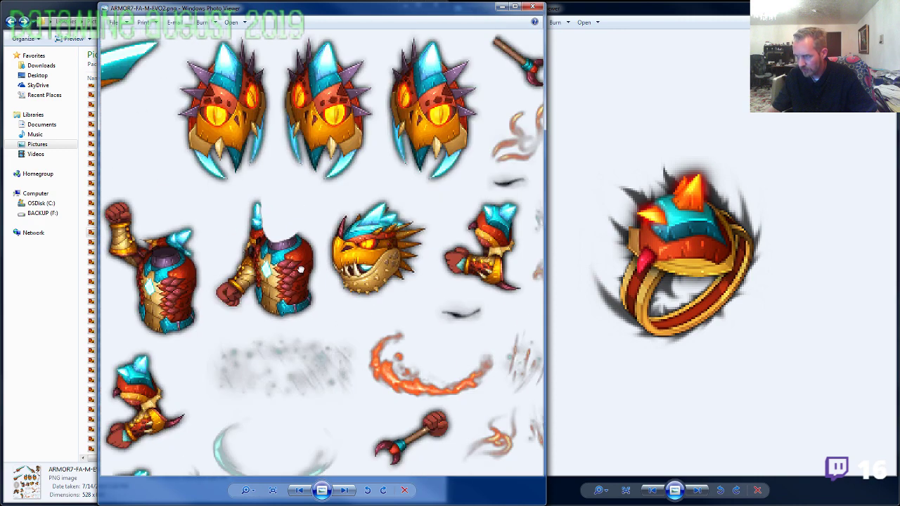
pyautogui.click(534, 7)
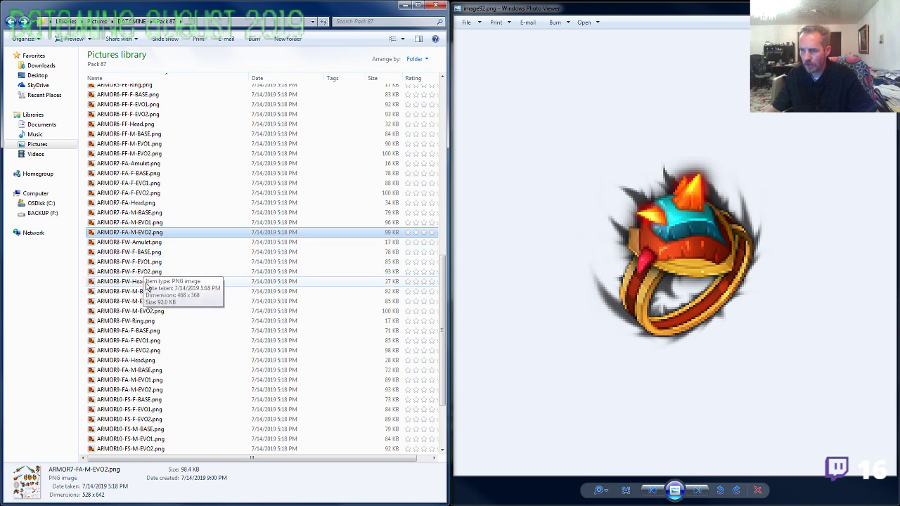
# Compare the ARMOR8-FW-M-EVO2.png and ARMOR9-FA-M-EVO2.png sprite sheets with the ring in image92.png, closing each one.
pyautogui.doubleClick(148, 312)
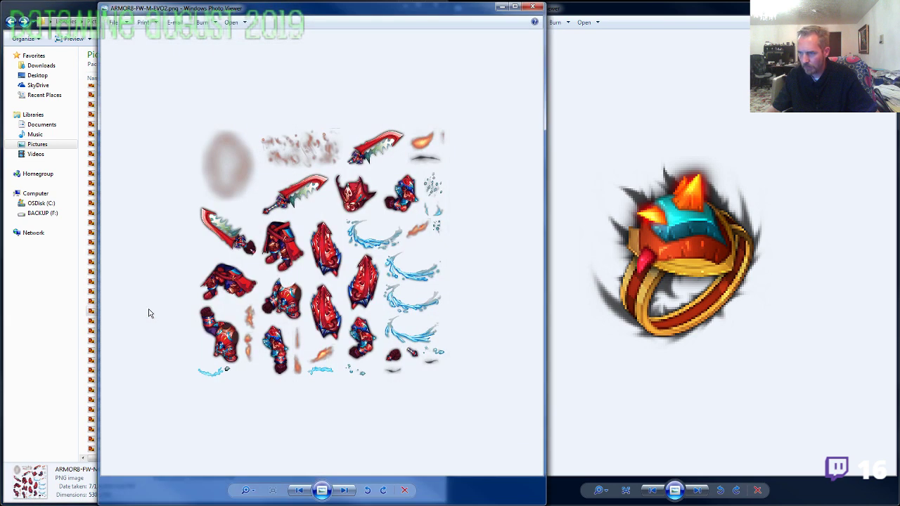
pyautogui.click(534, 6)
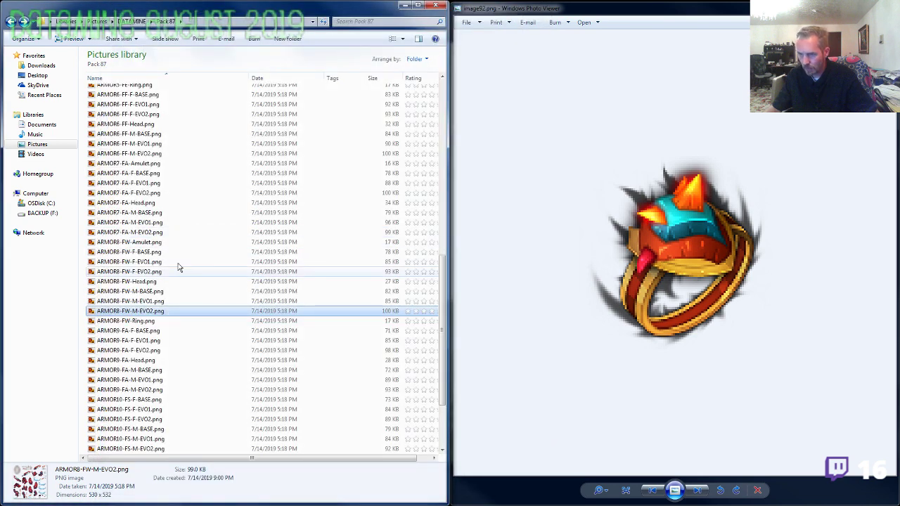
pyautogui.doubleClick(155, 291)
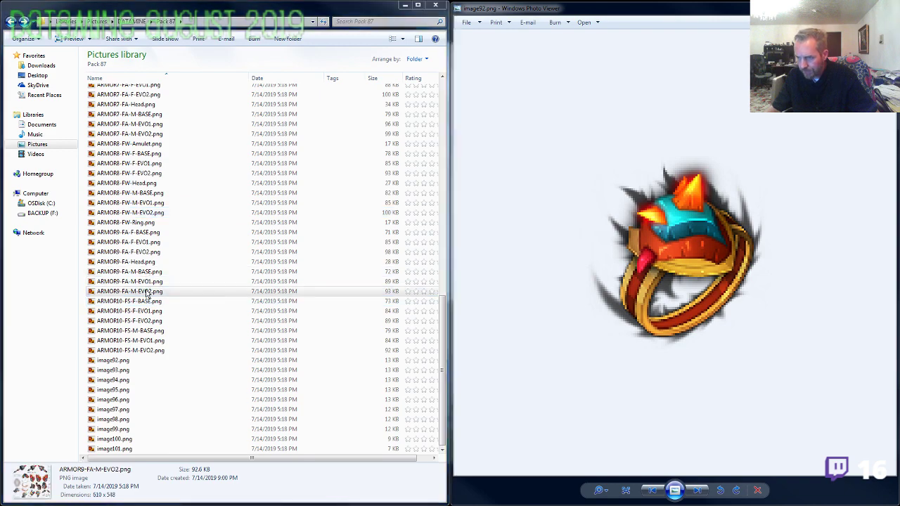
pyautogui.scroll(4, 426, 291)
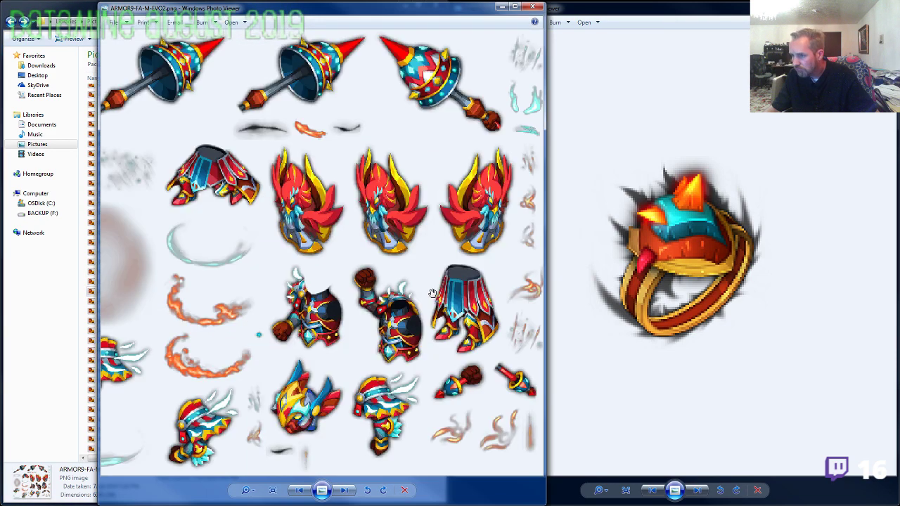
pyautogui.moveTo(431, 296); pyautogui.dragTo(373, 132)
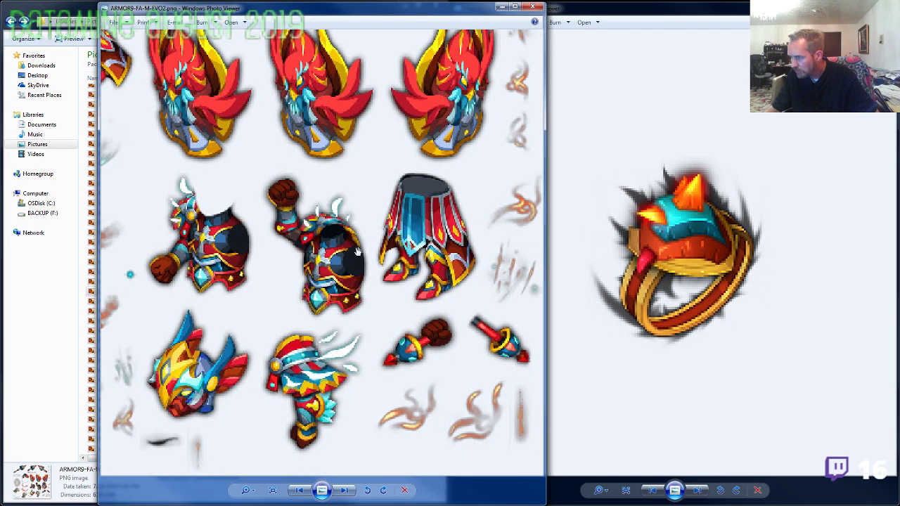
pyautogui.moveTo(357, 251); pyautogui.dragTo(286, 241)
pyautogui.moveTo(329, 177); pyautogui.dragTo(304, 277)
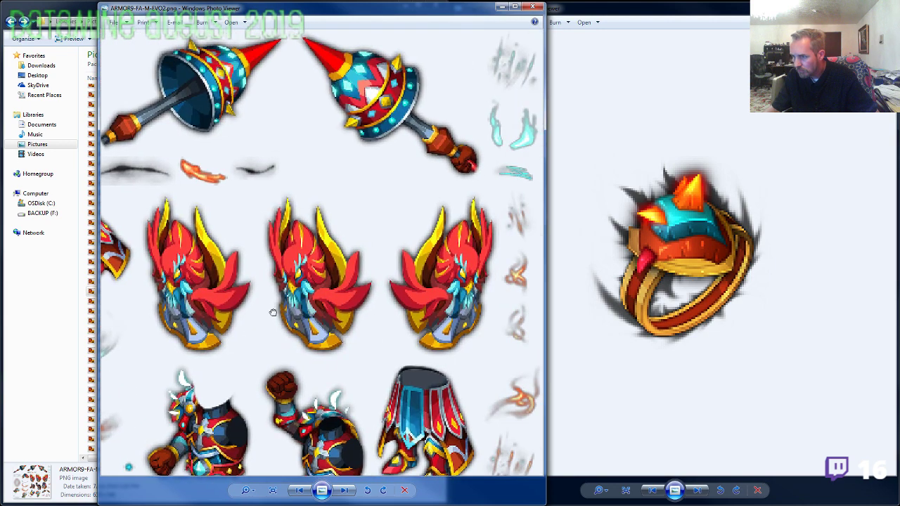
pyautogui.click(533, 7)
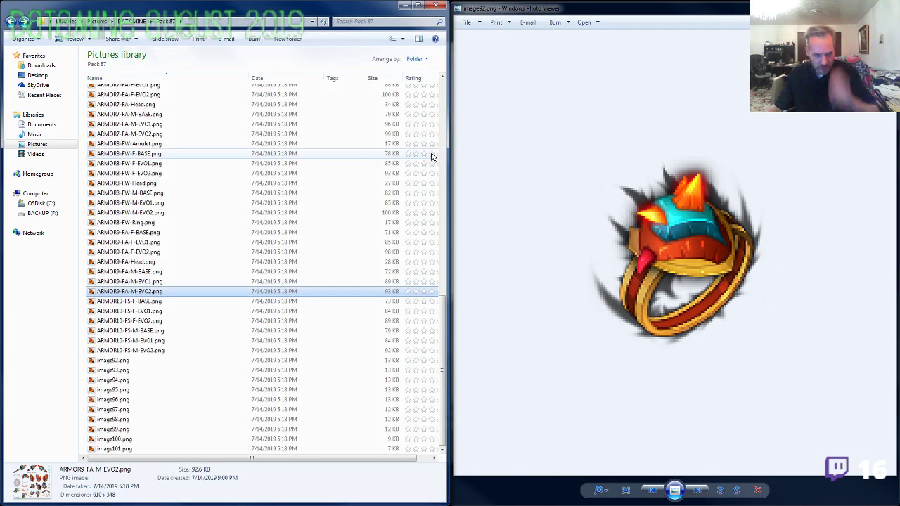
# Show image93.png enlarged and check ARMOR8-FW-Head.png in the folder against its blue amulet.
pyautogui.click(556, 280)
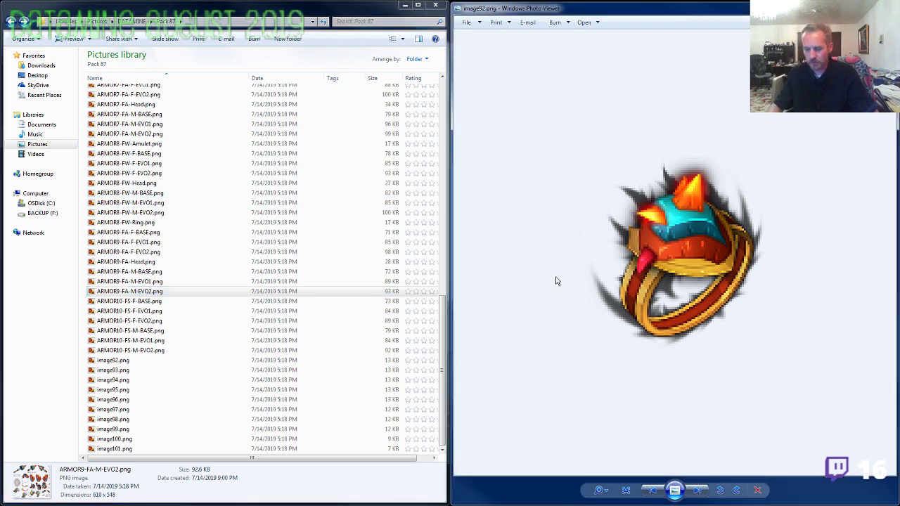
pyautogui.press('Right')
pyautogui.scroll(5, 689, 291)
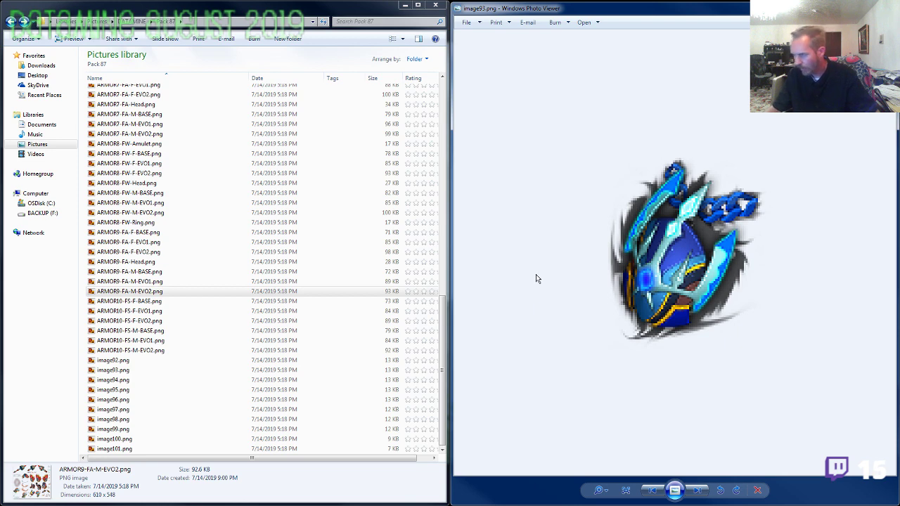
pyautogui.click(148, 193)
pyautogui.click(147, 183)
pyautogui.scroll(13, 148, 190)
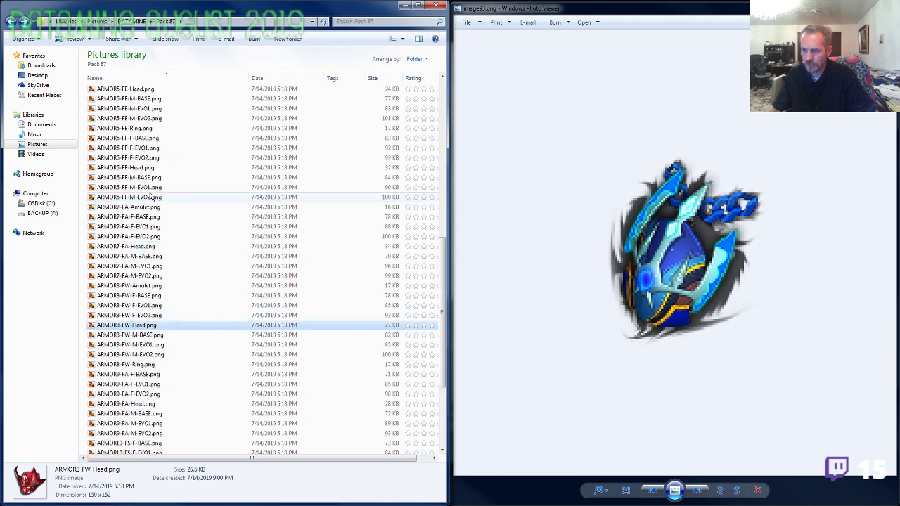
# Preview ARMOR2-FW-Head.png, open the ARMOR2-FW-M-EVO2.png sprite sheet, compare it with the amulet in image93.png, and close the sheet.
pyautogui.click(151, 78)
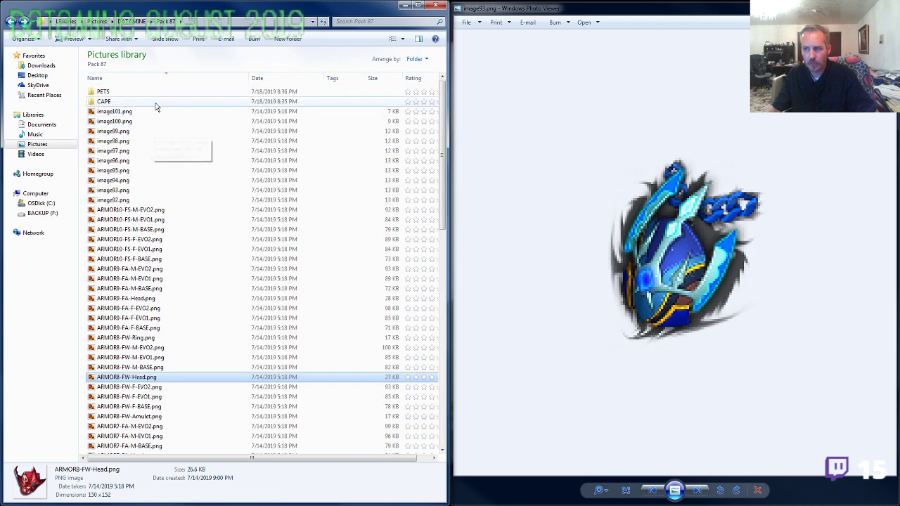
pyautogui.click(150, 78)
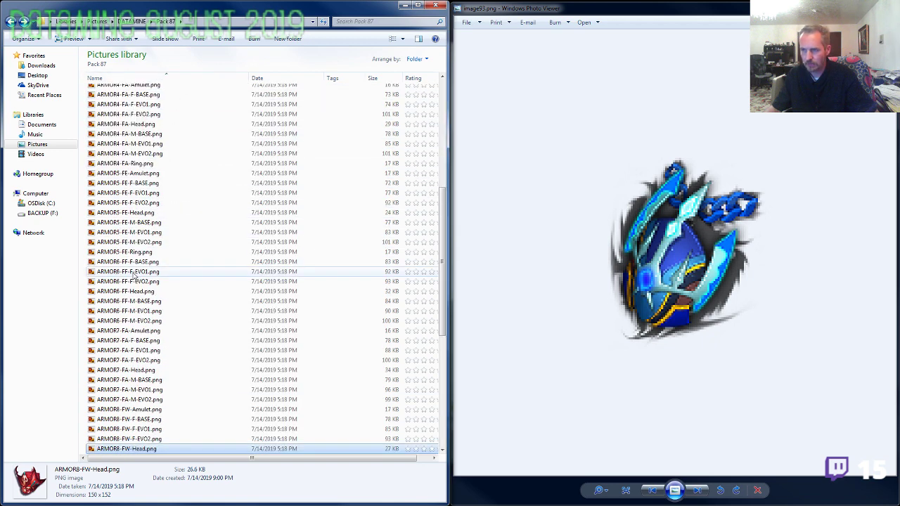
pyautogui.scroll(10, 137, 267)
pyautogui.click(130, 229)
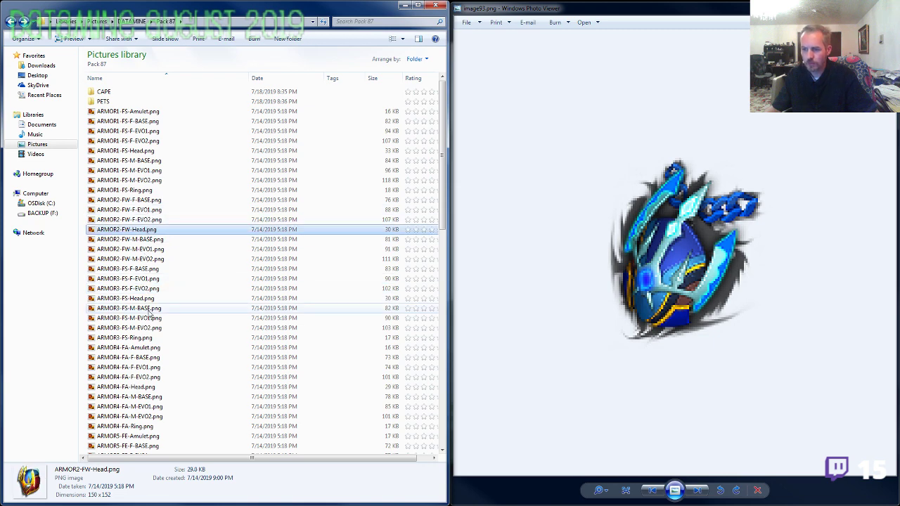
pyautogui.doubleClick(134, 259)
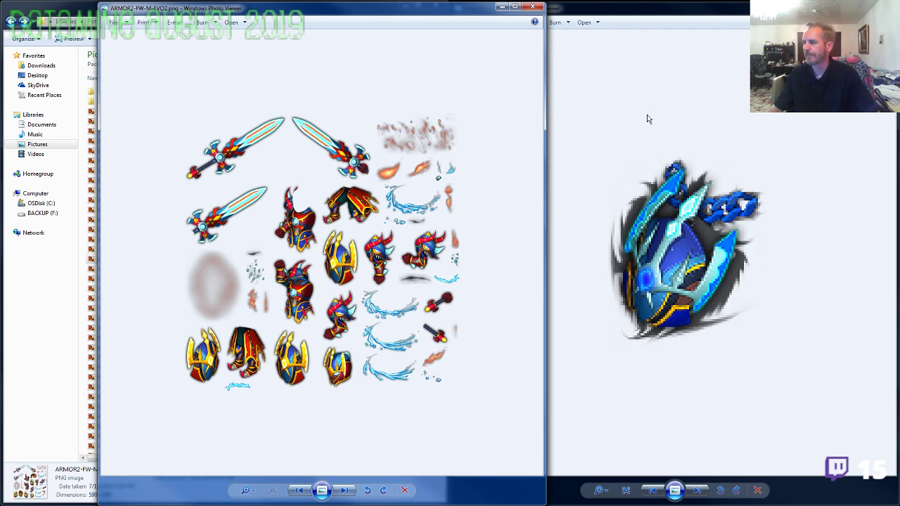
pyautogui.click(538, 7)
# Rename image93.png as ARMOR2-FW-Amulet.png, reusing the name prefix of ARMOR2-FW-M-EVO2.png.
pyautogui.press('F2')
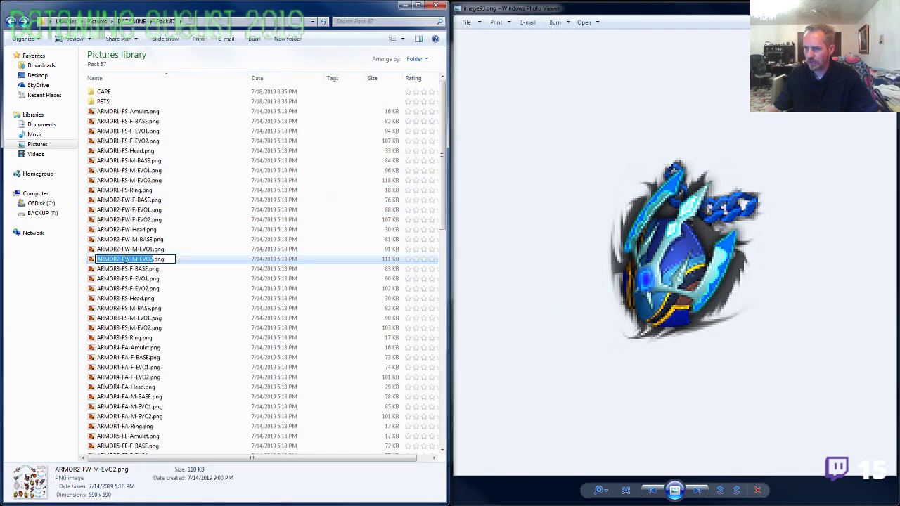
pyautogui.click(126, 308)
pyautogui.scroll(-18, 182, 345)
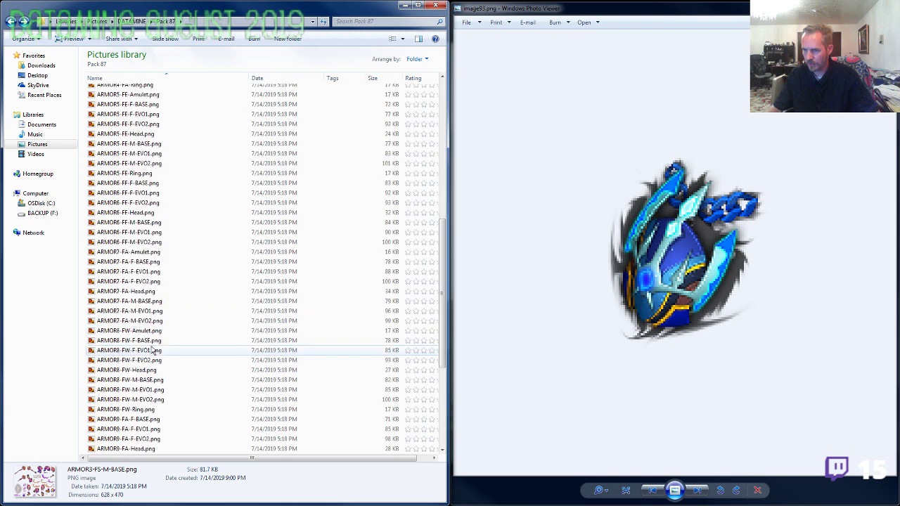
pyautogui.click(133, 370)
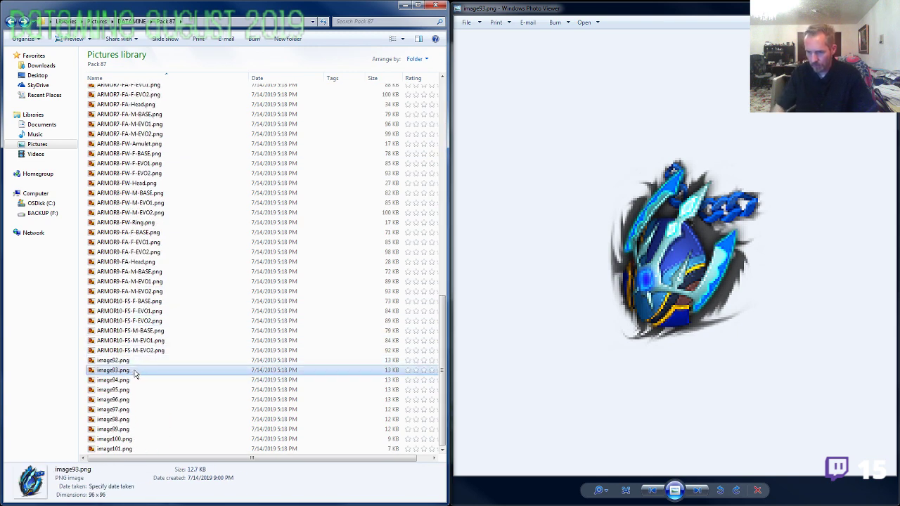
pyautogui.press('F2')
pyautogui.write('ARMOR2-FW-')
pyautogui.write('A')
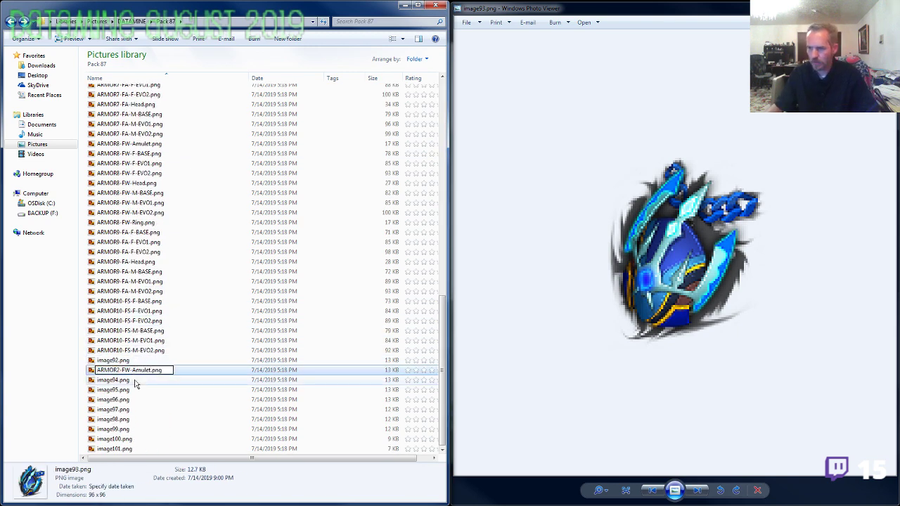
pyautogui.click(136, 383)
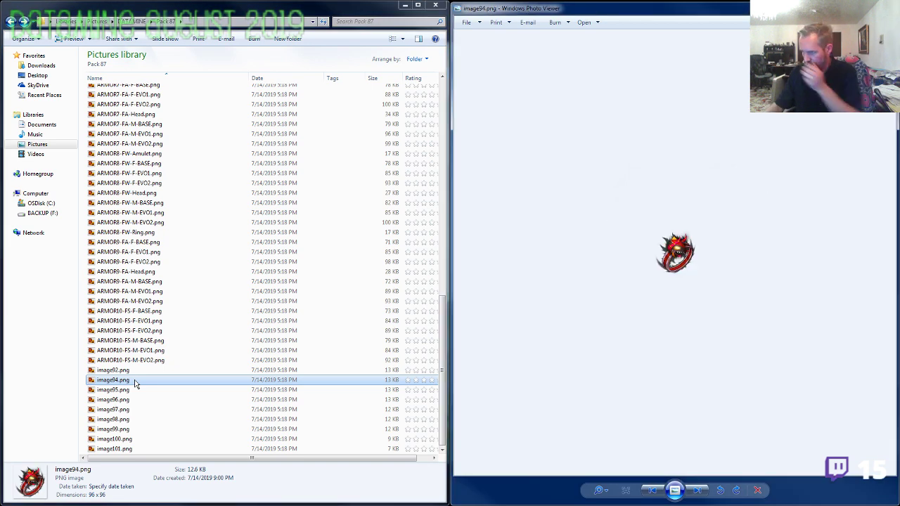
# Enlarge the ring in image94.png, compare it with the ARMOR6-FF-M-EVO2.png sprite sheet, close the sheet, and preview ARMOR6-FF-Head.png.
pyautogui.scroll(5, 652, 273)
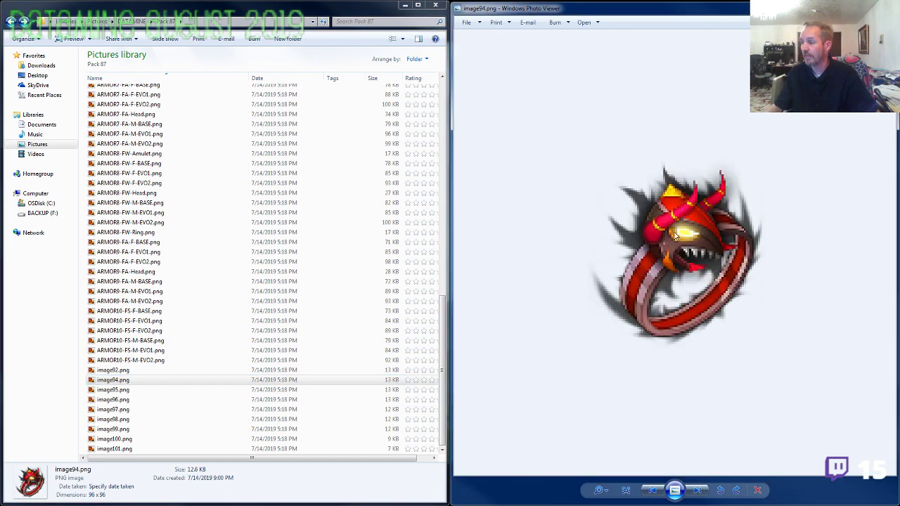
pyautogui.scroll(5, 148, 253)
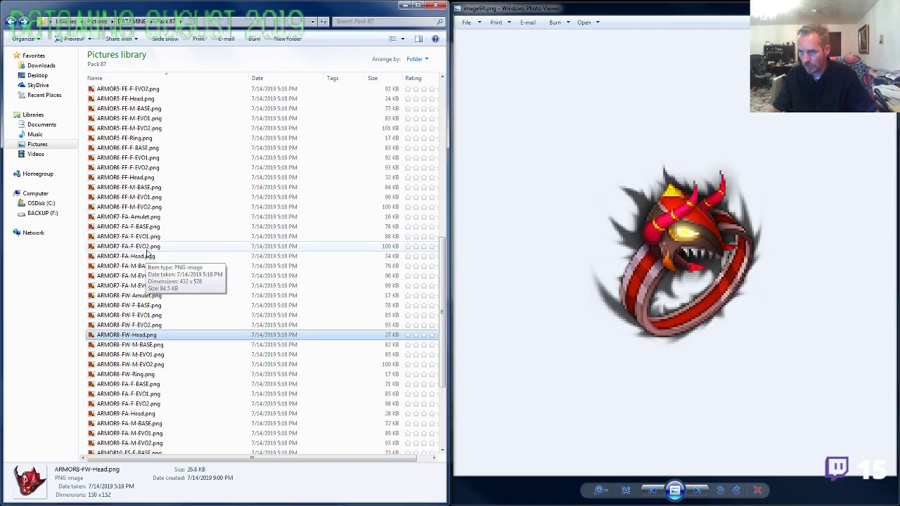
pyautogui.click(143, 206)
pyautogui.doubleClick(143, 206)
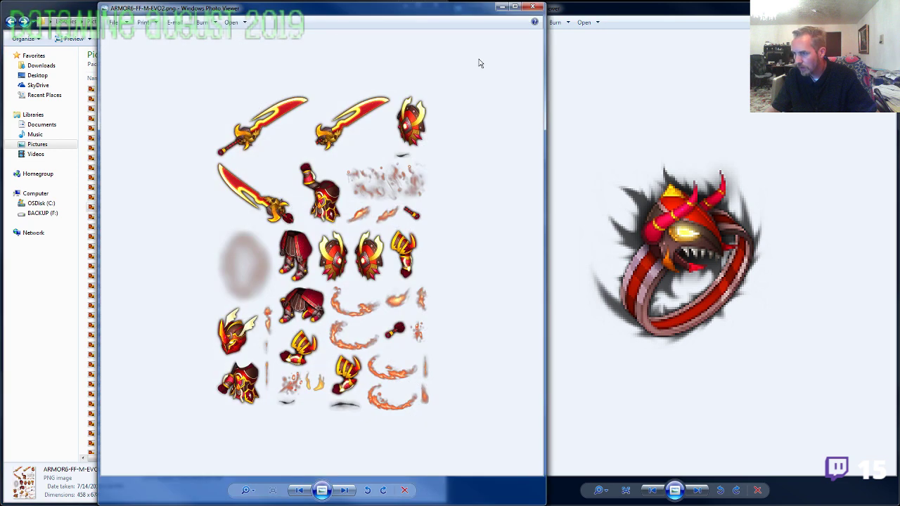
pyautogui.click(532, 8)
pyautogui.click(246, 177)
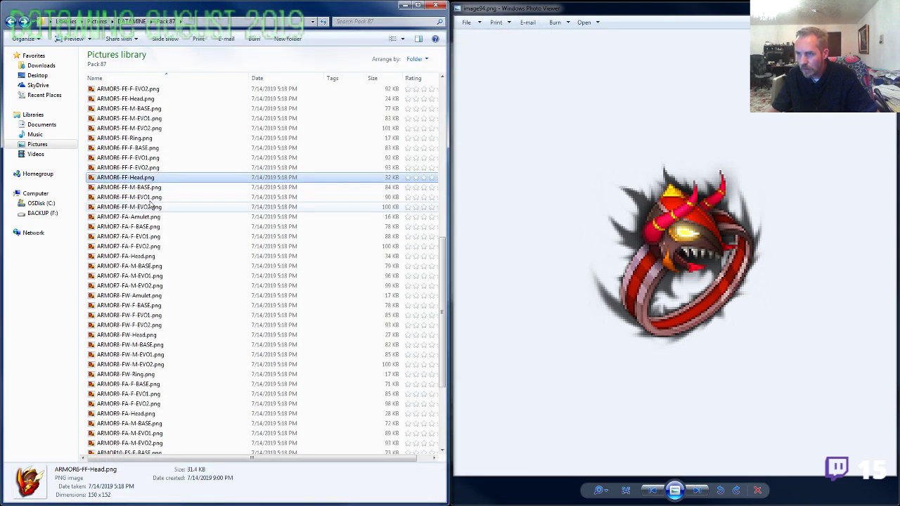
# Open the ARMOR2-FW-M-EVO2.png sprite sheet, compare its enlarged horned gauntlets with the ring in image94.png, and close the sheet.
pyautogui.scroll(5, 150, 197)
pyautogui.scroll(5, 158, 175)
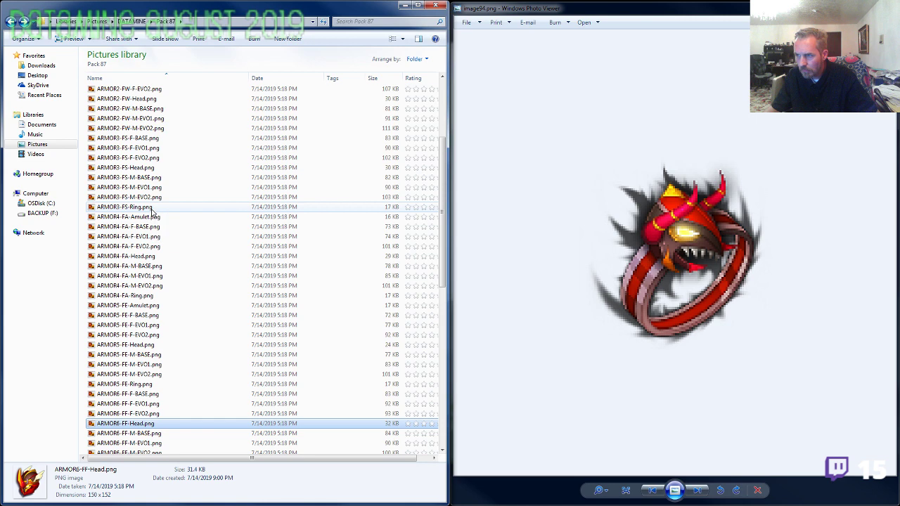
pyautogui.doubleClick(155, 181)
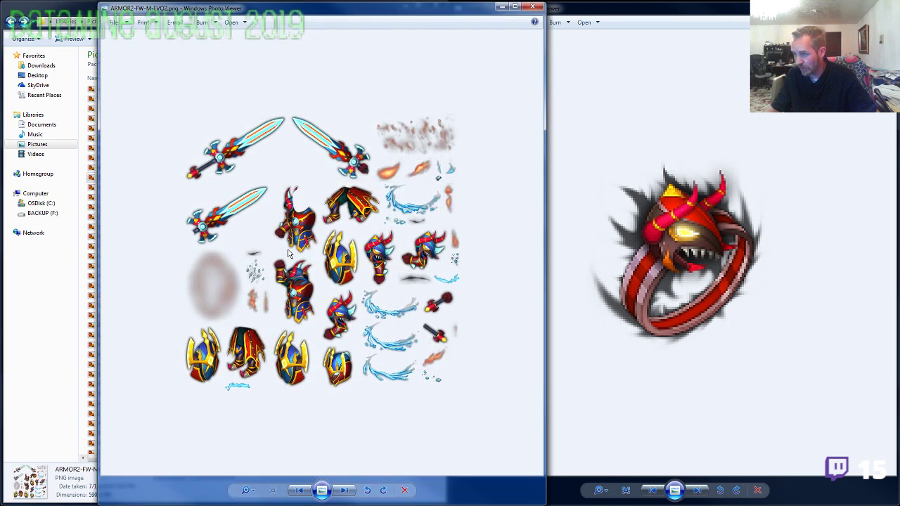
pyautogui.scroll(3, 429, 238)
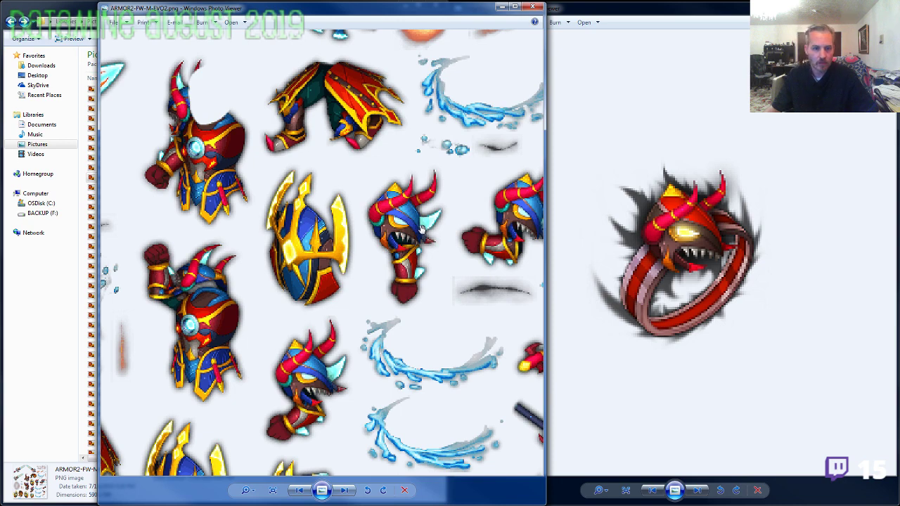
pyautogui.scroll(-3, 422, 229)
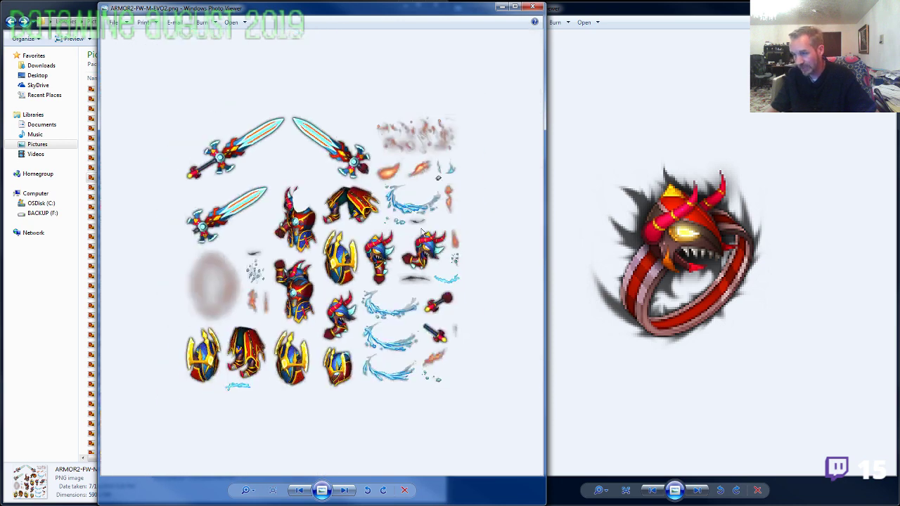
pyautogui.click(533, 7)
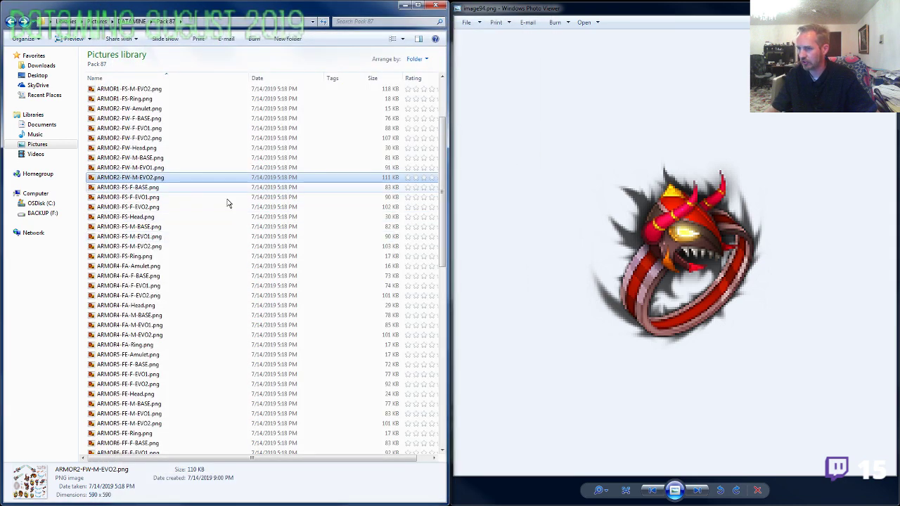
# Rename image94.png as ARMOR2-FW-Ring.png, using the prefix copied from ARMOR2-FW-M-EVO2.png.
pyautogui.press('F2')
pyautogui.moveTo(132, 177); pyautogui.dragTo(98, 179)
pyautogui.hotkey('ctrl', 'c')
pyautogui.click(141, 276)
pyautogui.scroll(-15, 150, 320)
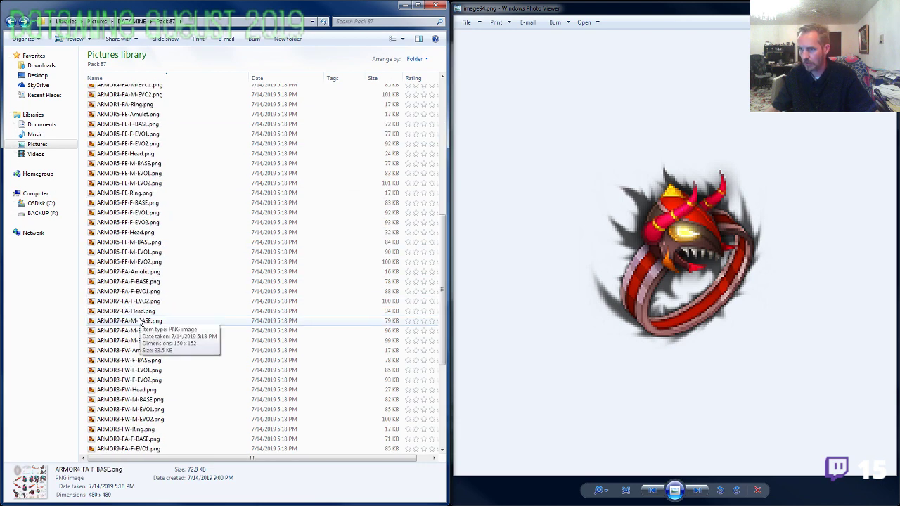
pyautogui.click(130, 381)
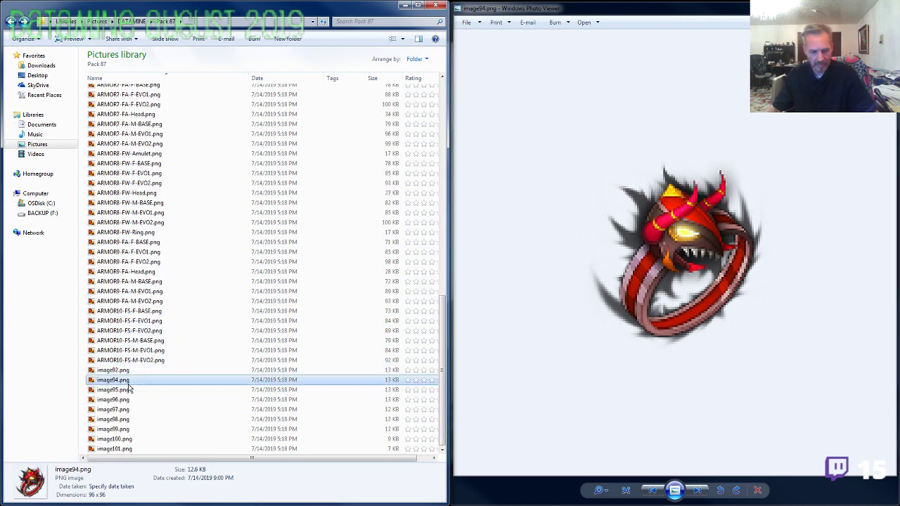
pyautogui.press('F2')
pyautogui.hotkey('ctrl', 'v')
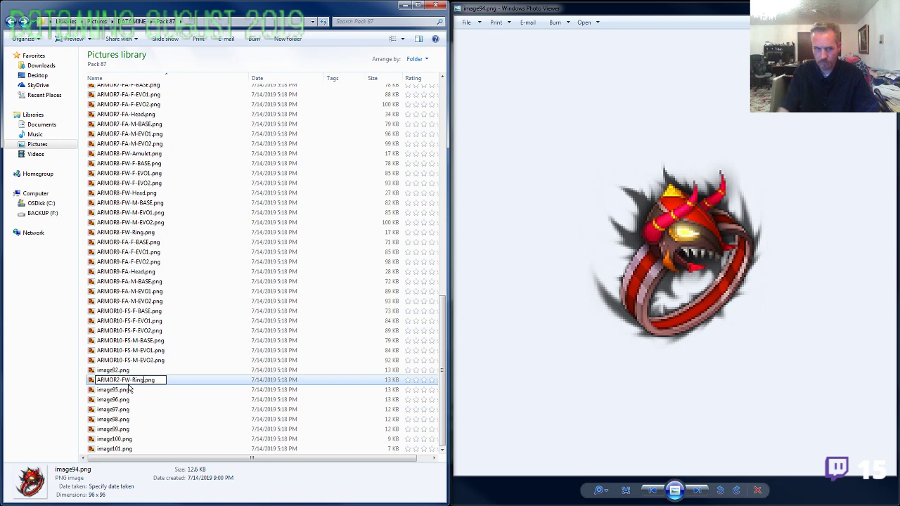
pyautogui.click(121, 372)
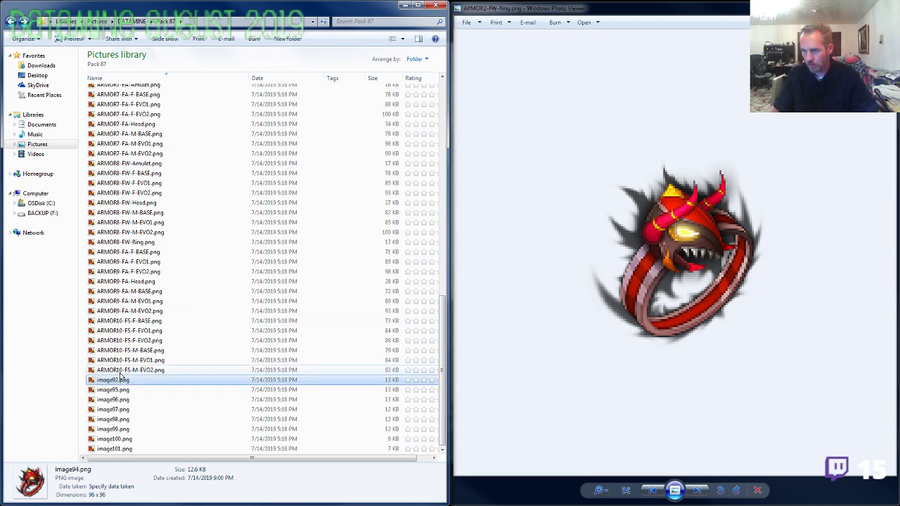
# Show image95.png enlarged and check the folder's ARMOR4-FA-Head.png and ARMOR4-FA-M-EVO2.png previews against its ring.
pyautogui.doubleClick(121, 378)
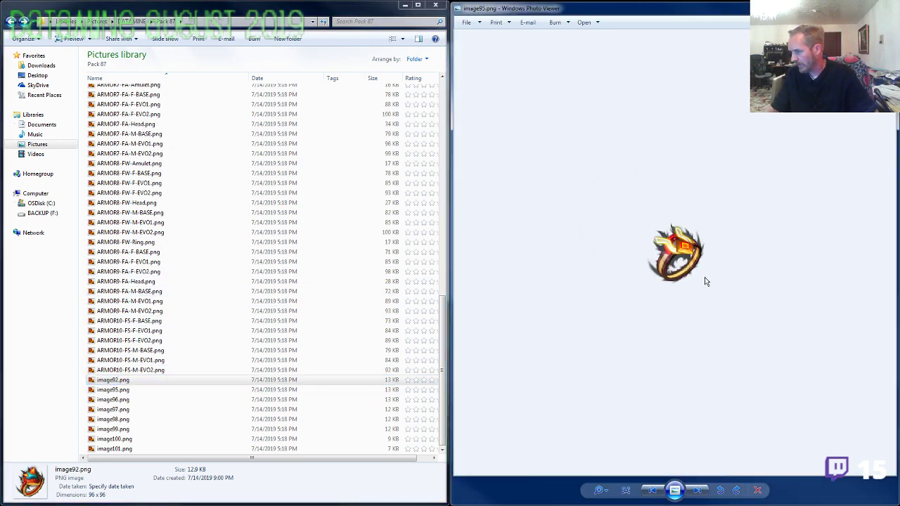
pyautogui.scroll(3, 718, 280)
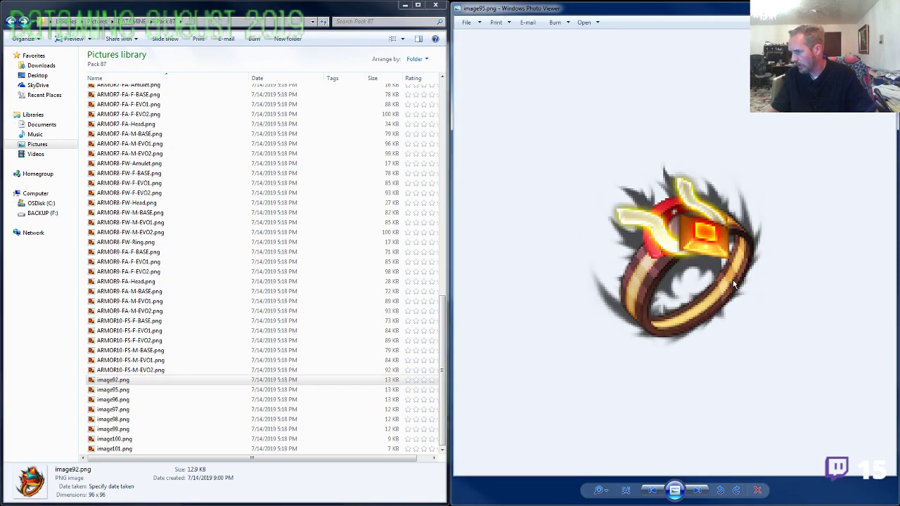
pyautogui.click(183, 246)
pyautogui.scroll(13, 168, 225)
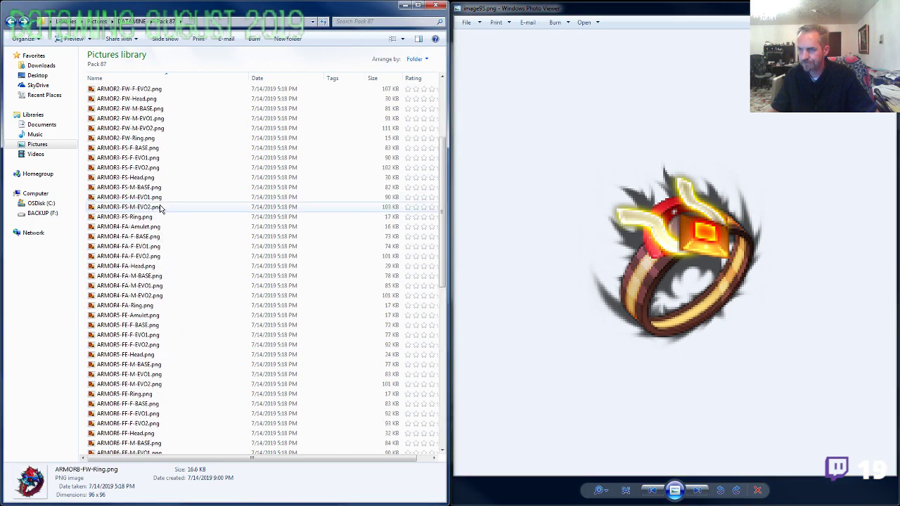
pyautogui.scroll(3, 148, 196)
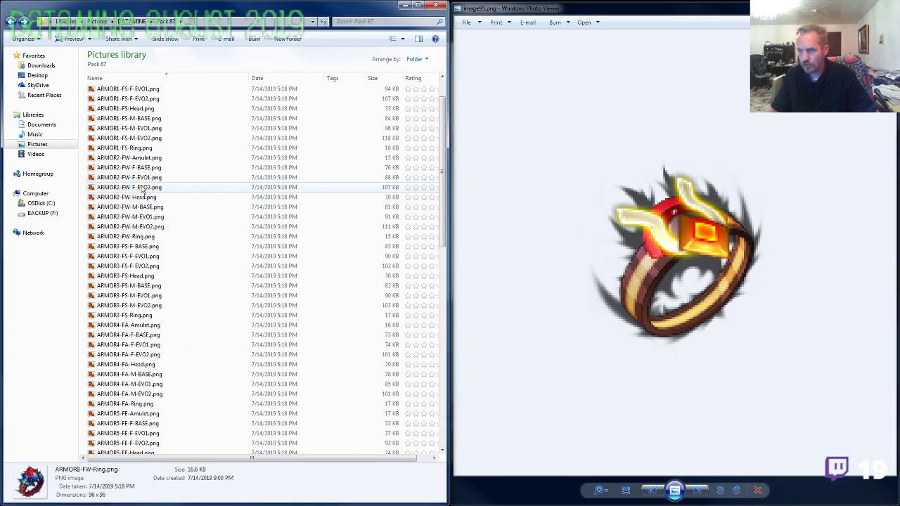
pyautogui.scroll(-2, 140, 261)
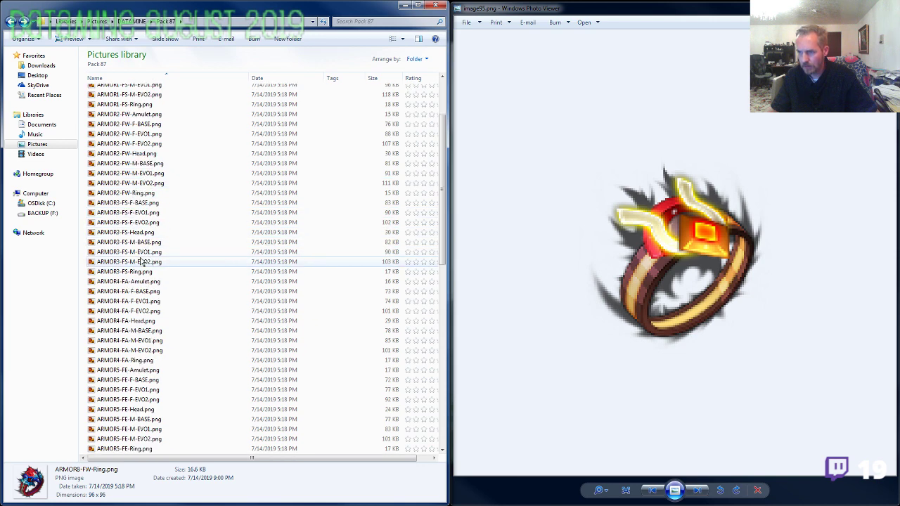
pyautogui.scroll(-2, 144, 266)
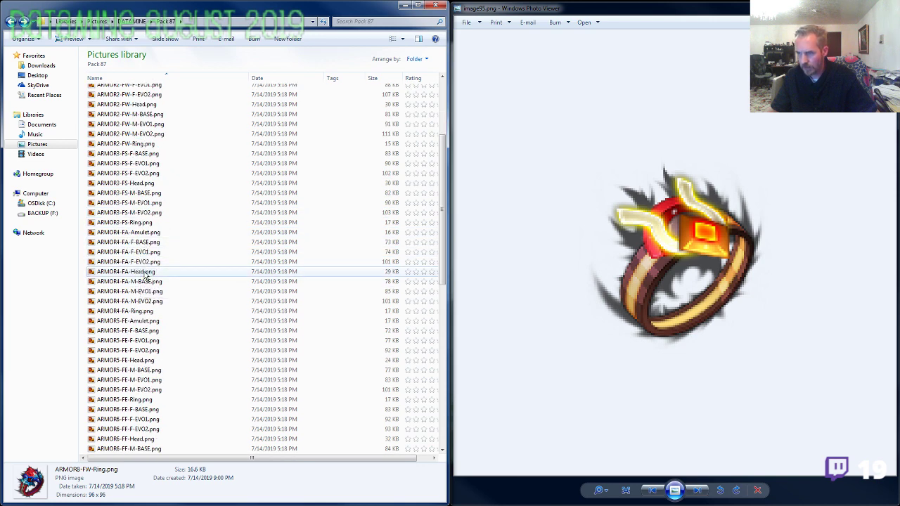
pyautogui.click(145, 275)
pyautogui.scroll(-2, 144, 271)
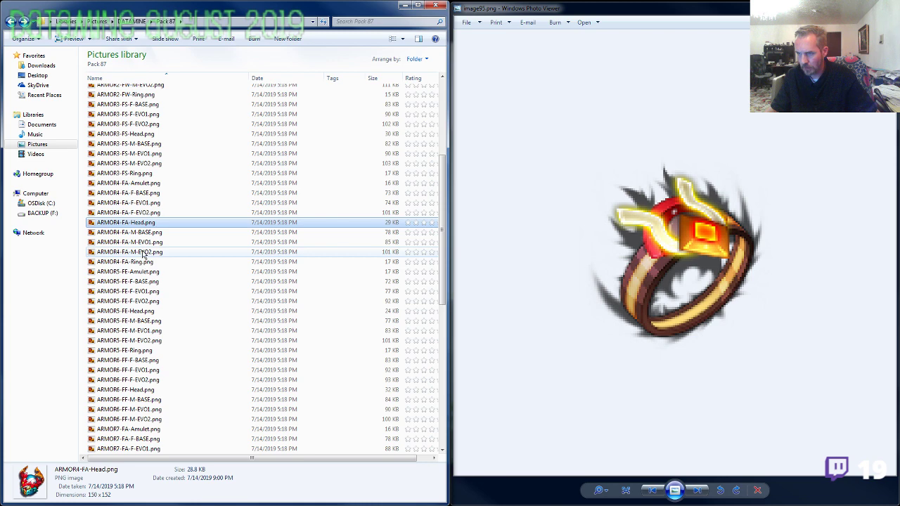
pyautogui.click(143, 253)
pyautogui.scroll(-2, 146, 264)
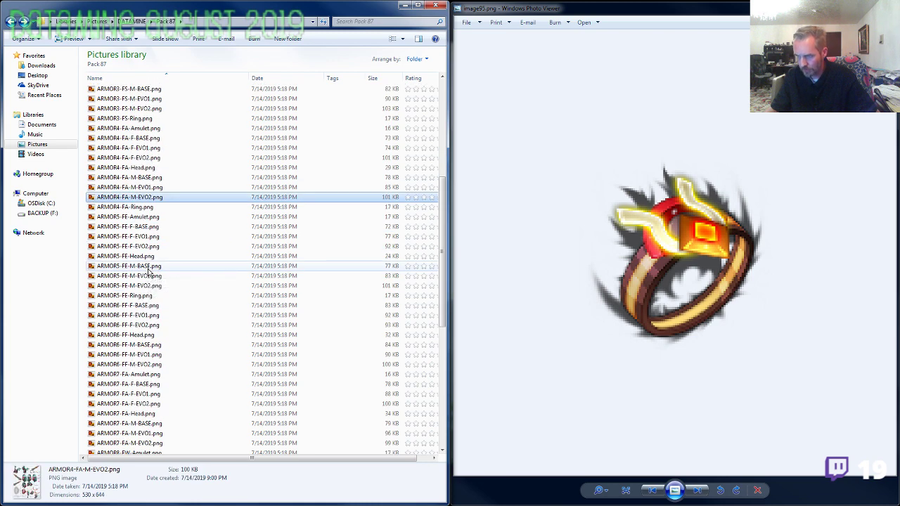
# Open the ARMOR6-FF-M-EVO2.png sprite sheet, compare its enlarged horned shields and gauntlets with the ring in image95.png, and close the sheet.
pyautogui.scroll(-2, 148, 271)
pyautogui.scroll(-2, 149, 255)
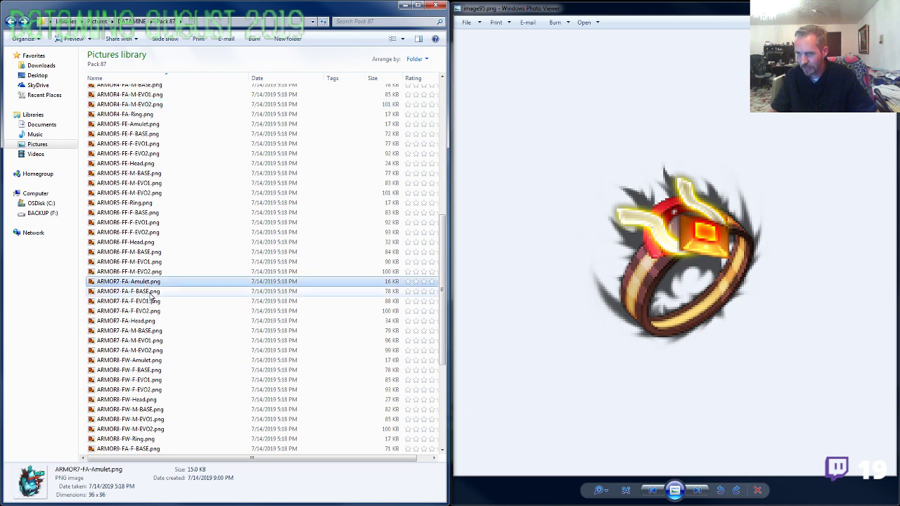
pyautogui.click(149, 273)
pyautogui.doubleClick(149, 274)
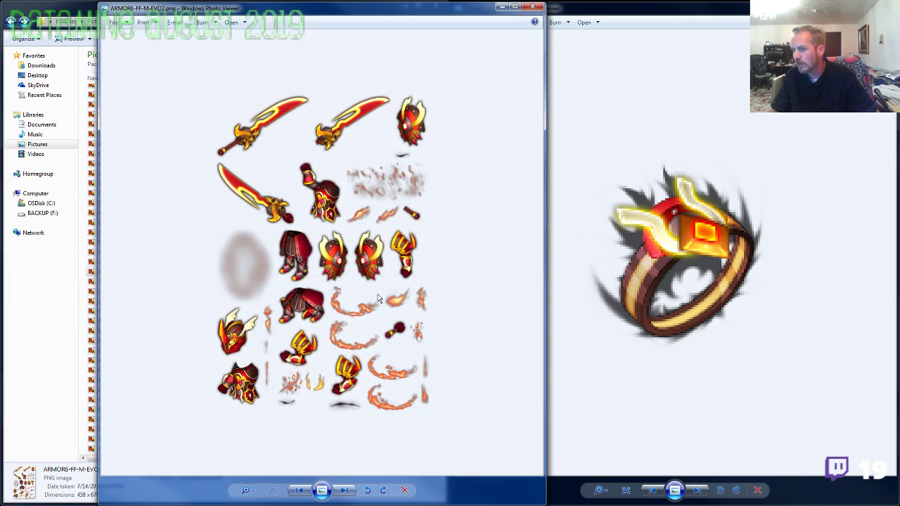
pyautogui.scroll(4, 380, 304)
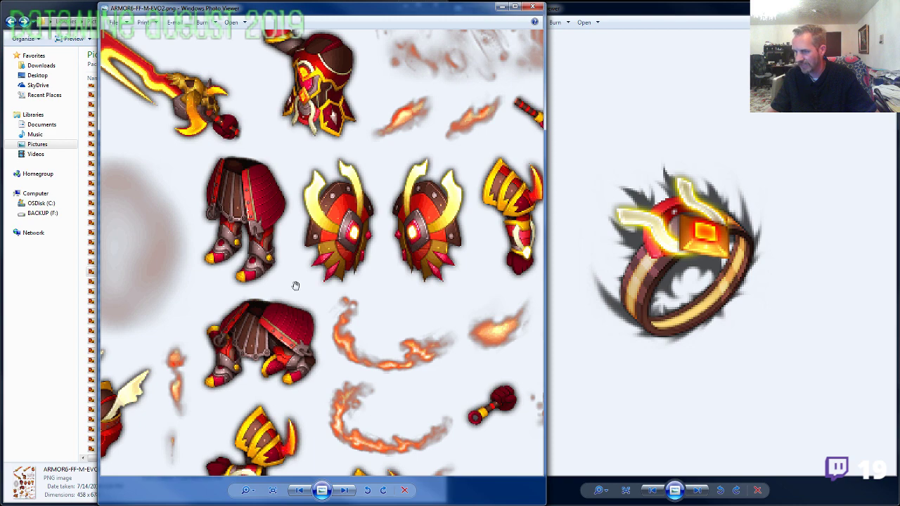
pyautogui.scroll(-1, 295, 285)
pyautogui.moveTo(335, 229); pyautogui.dragTo(333, 299)
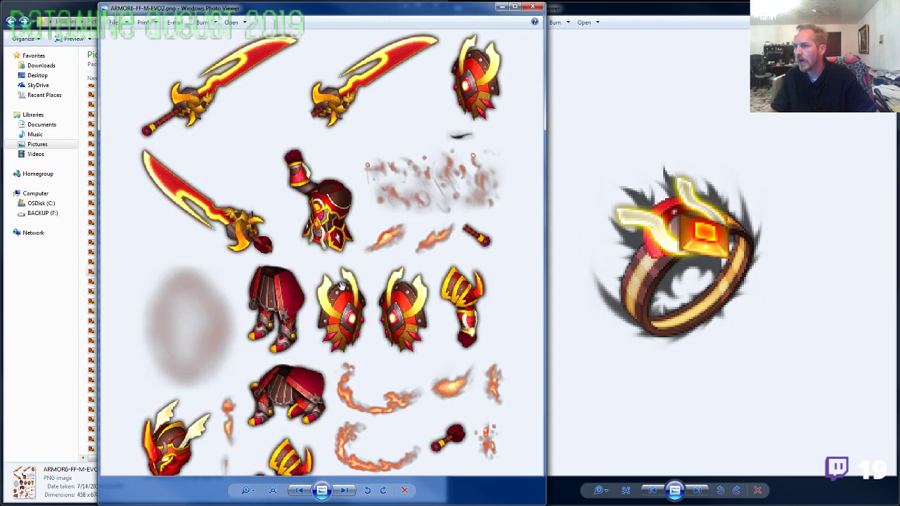
pyautogui.moveTo(393, 299); pyautogui.dragTo(370, 181)
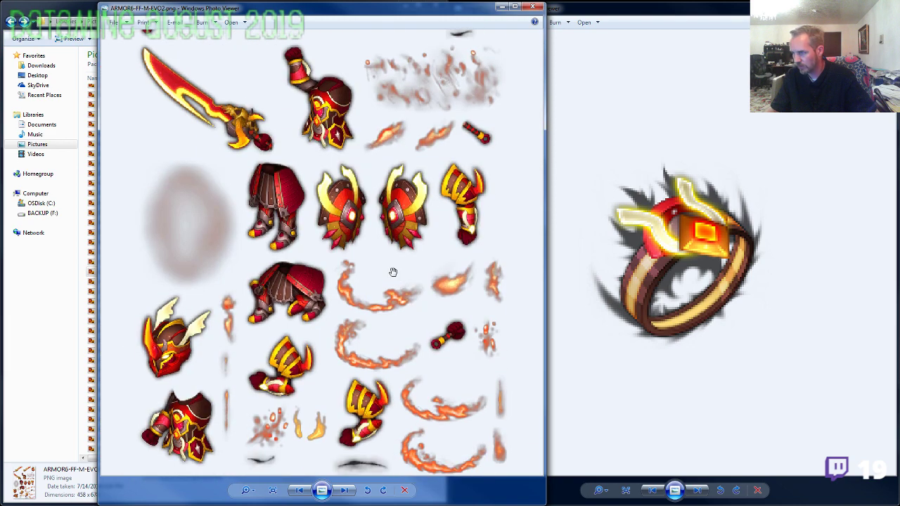
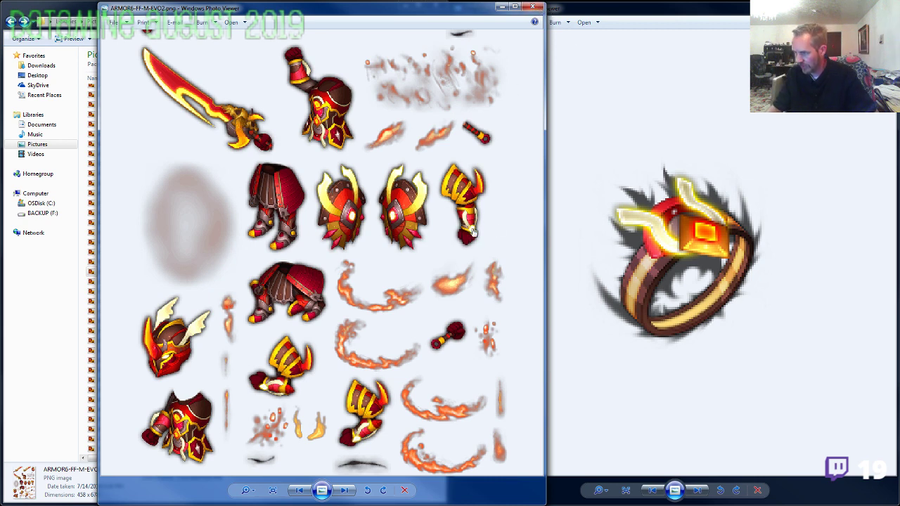
pyautogui.scroll(2, 473, 232)
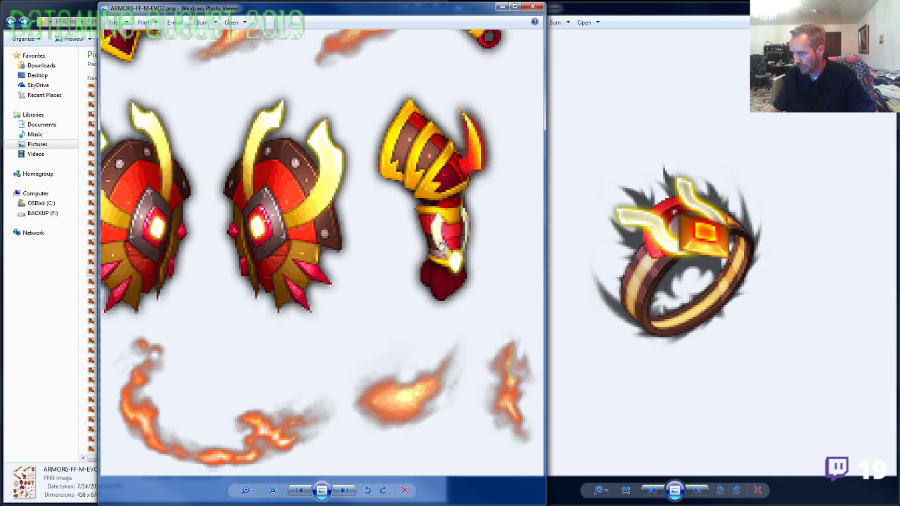
pyautogui.click(533, 7)
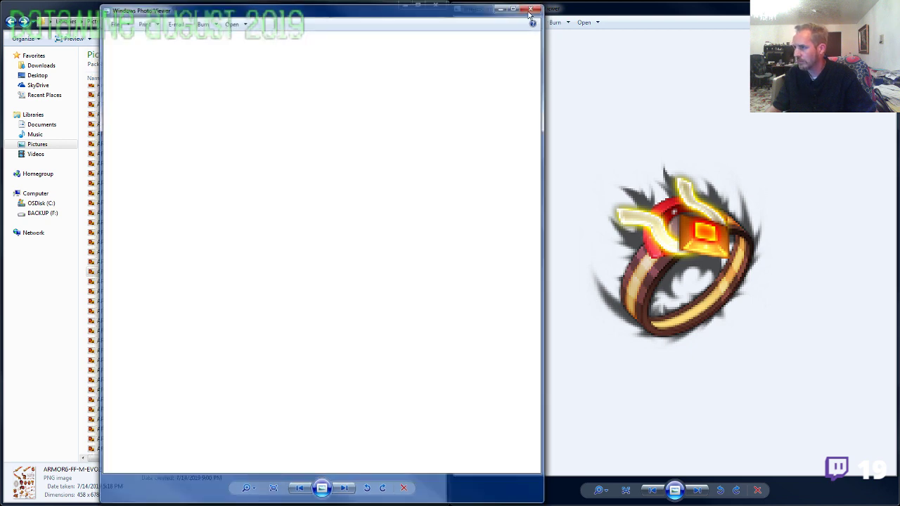
# Rename image95.png as ARMOR6-FF-Ring.png, using the prefix copied from ARMOR6-FF-M-EVO2.png.
pyautogui.press('F2')
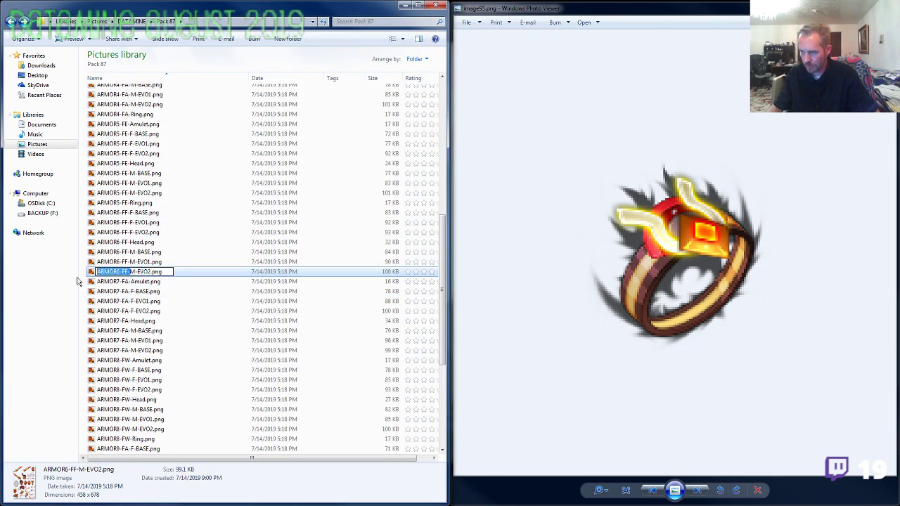
pyautogui.click(124, 321)
pyautogui.scroll(-7, 141, 355)
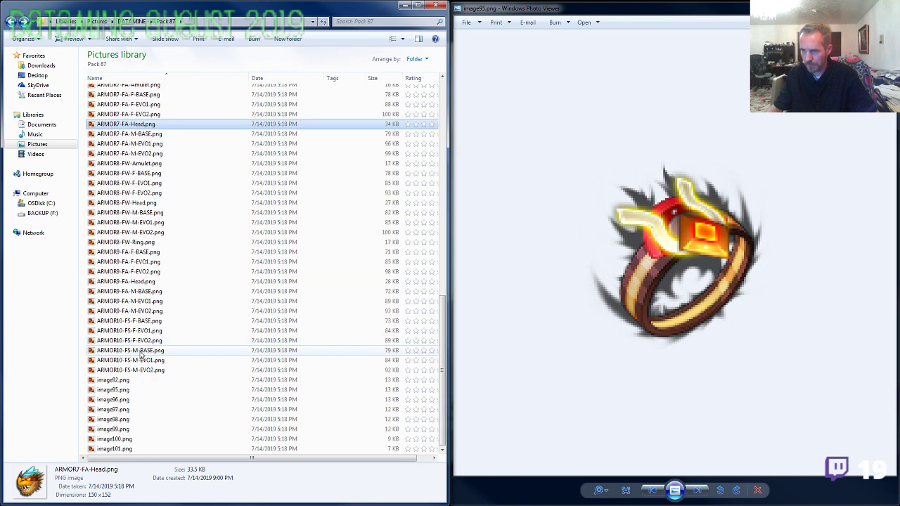
pyautogui.click(134, 390)
pyautogui.press('F2')
pyautogui.write('ARMOR6-FF-')
pyautogui.write('R')
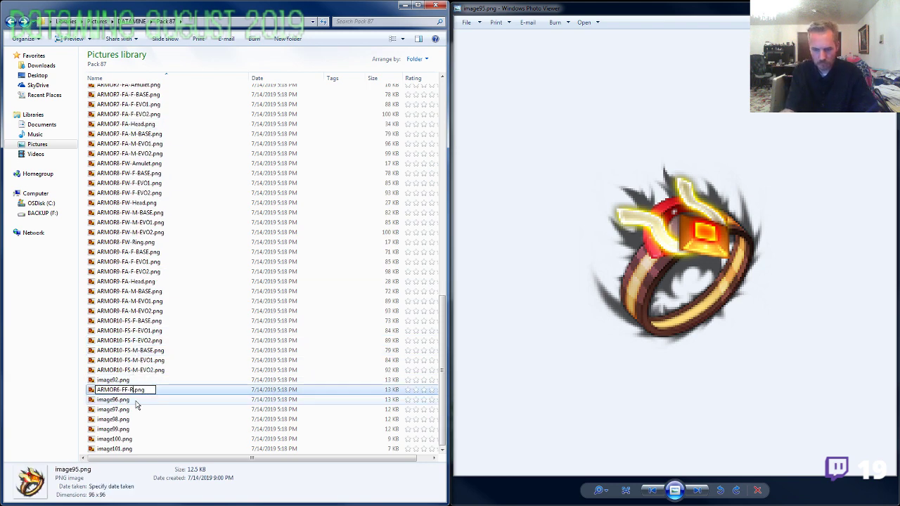
pyautogui.write('ing')
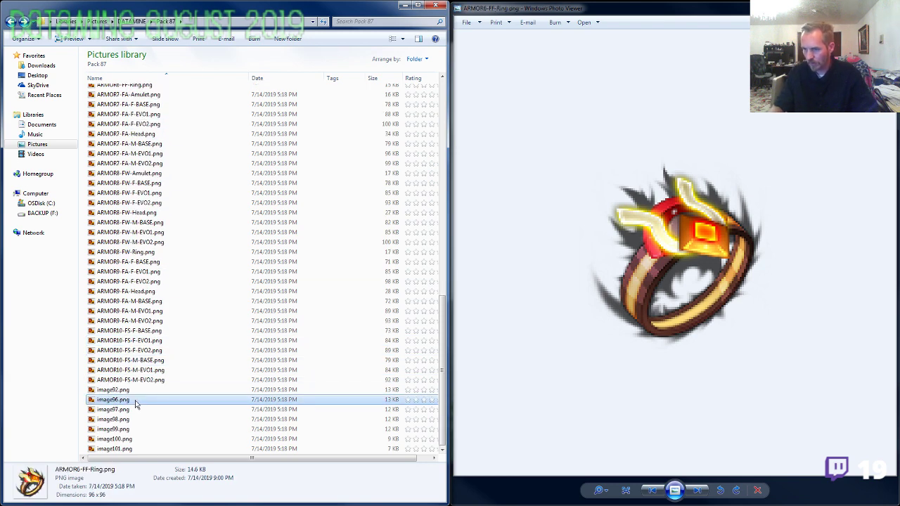
# View the ring in image96.png enlarged, then look through image97.png and image98.png.
pyautogui.doubleClick(140, 403)
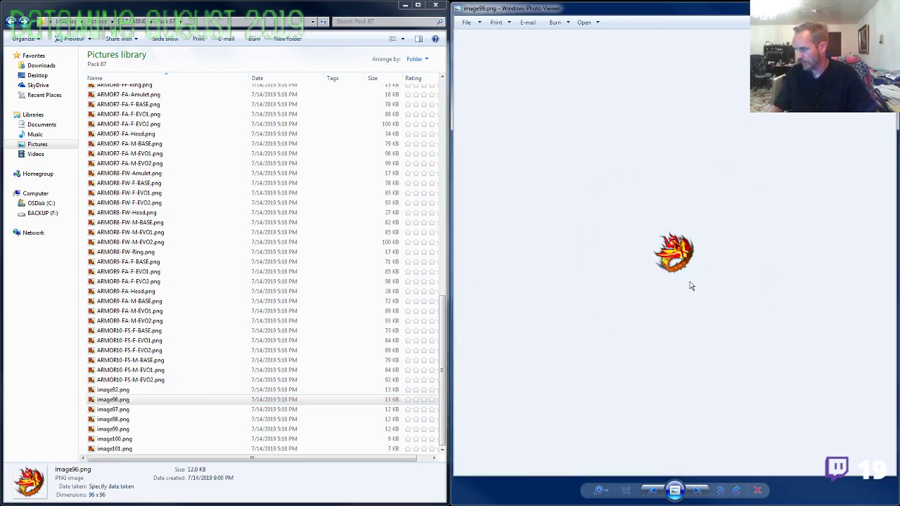
pyautogui.scroll(5, 692, 286)
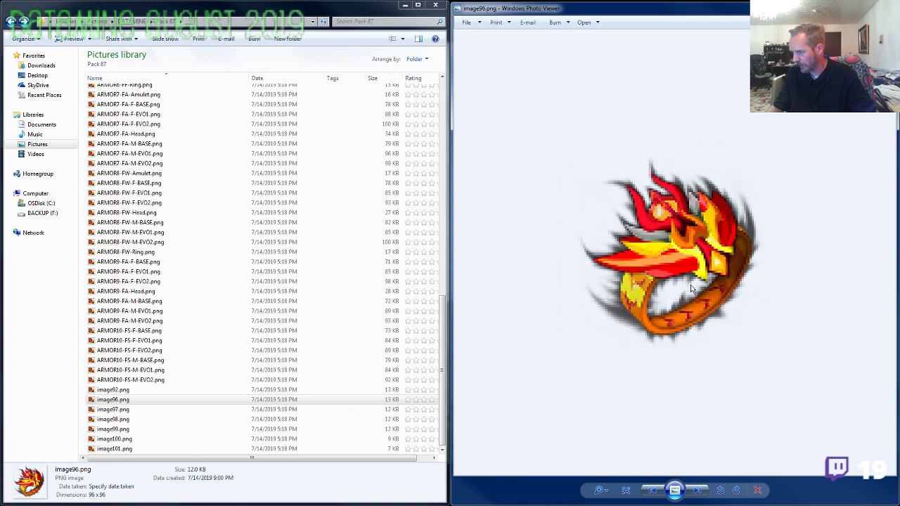
pyautogui.scroll(-5, 691, 287)
pyautogui.press('Right')
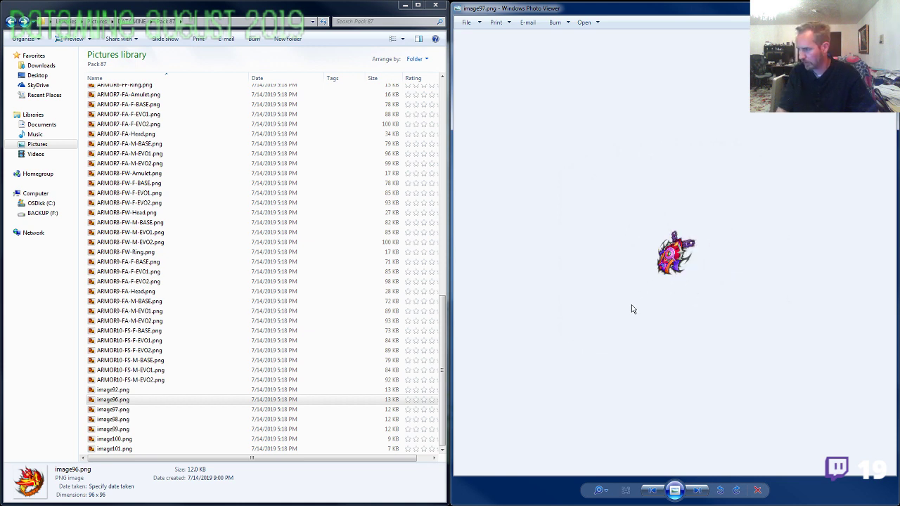
pyautogui.press('Right')
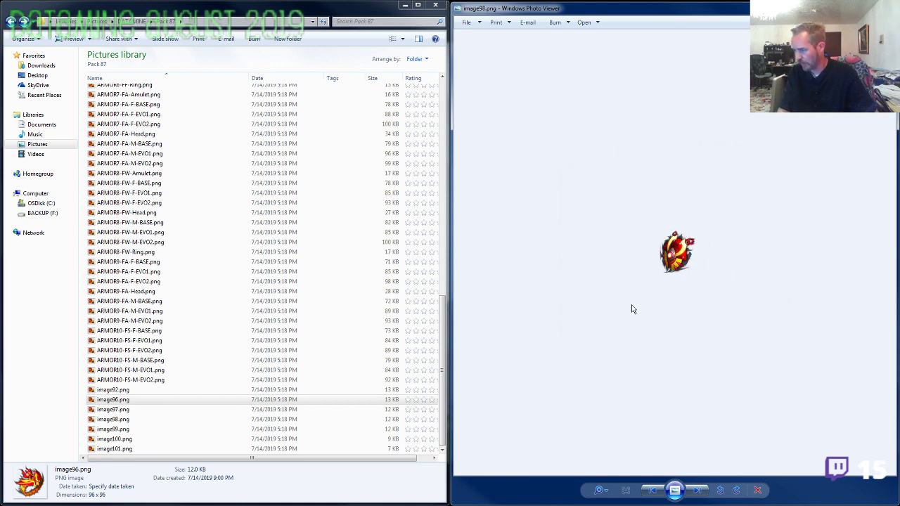
# Rename image98.png as ARMOR6-FF-Amulet.png, reusing the copied ARMOR6-FF- prefix.
pyautogui.click(123, 398)
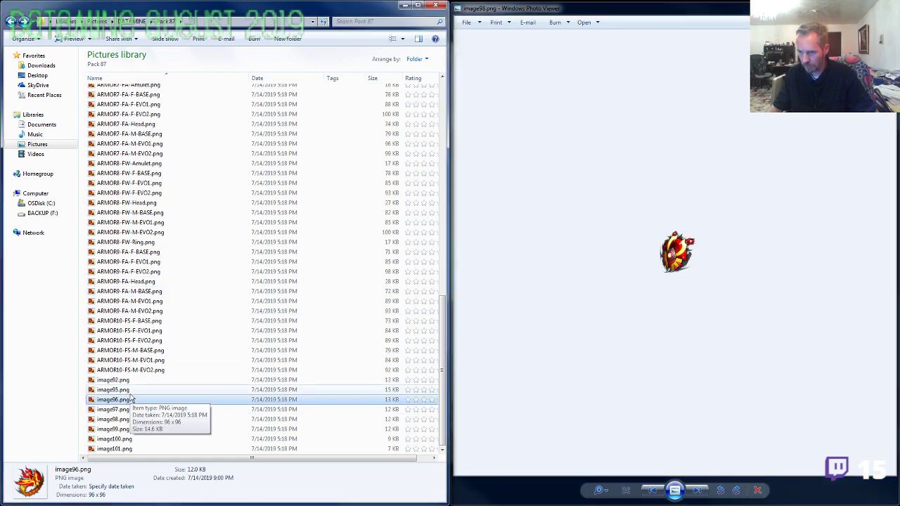
pyautogui.click(122, 410)
pyautogui.click(123, 419)
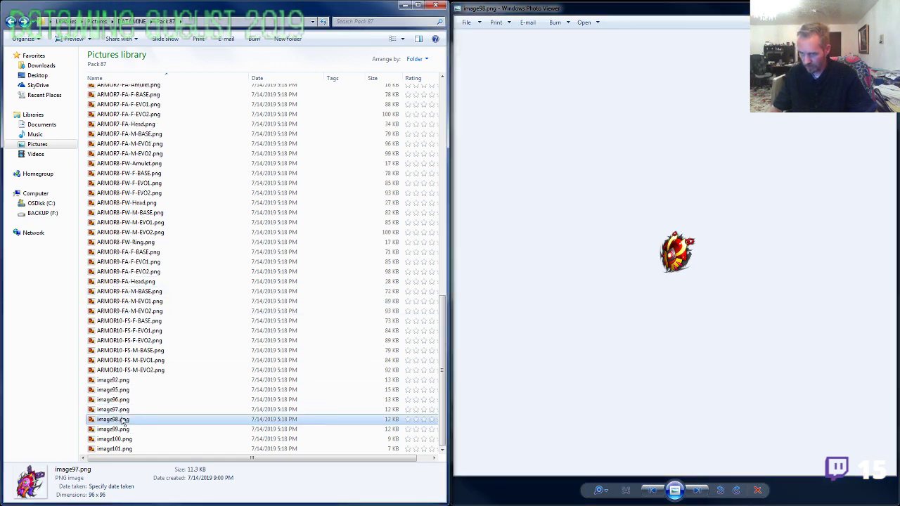
pyautogui.press('F2')
pyautogui.write('ARMOR6-FF-')
pyautogui.write('AMulet')
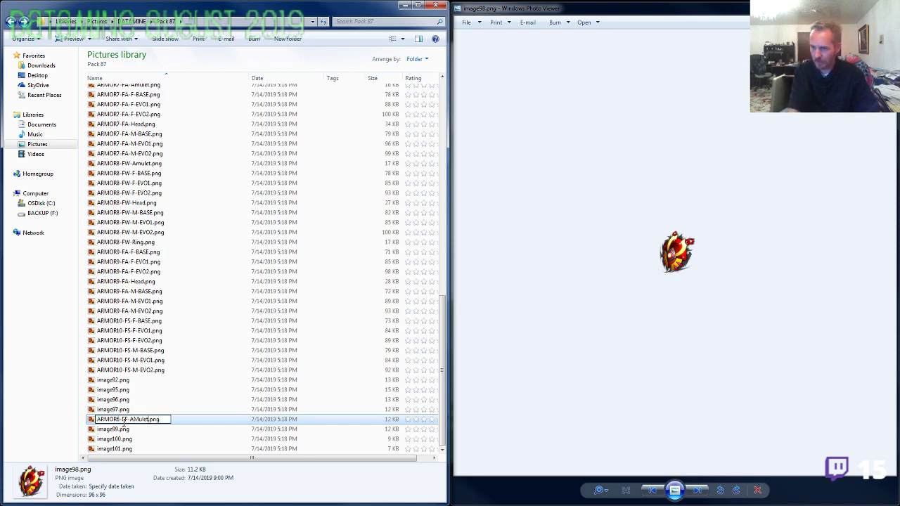
pyautogui.press('Delete')
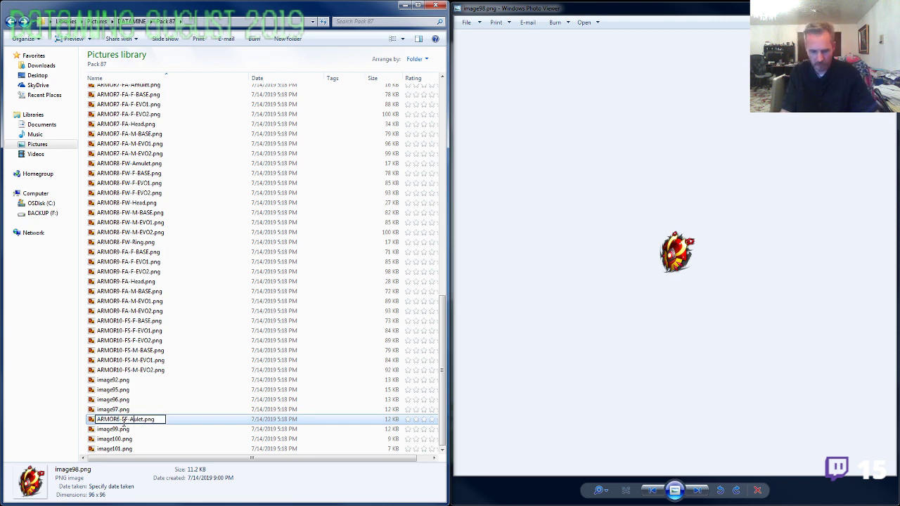
pyautogui.write('m')
pyautogui.press('Return')
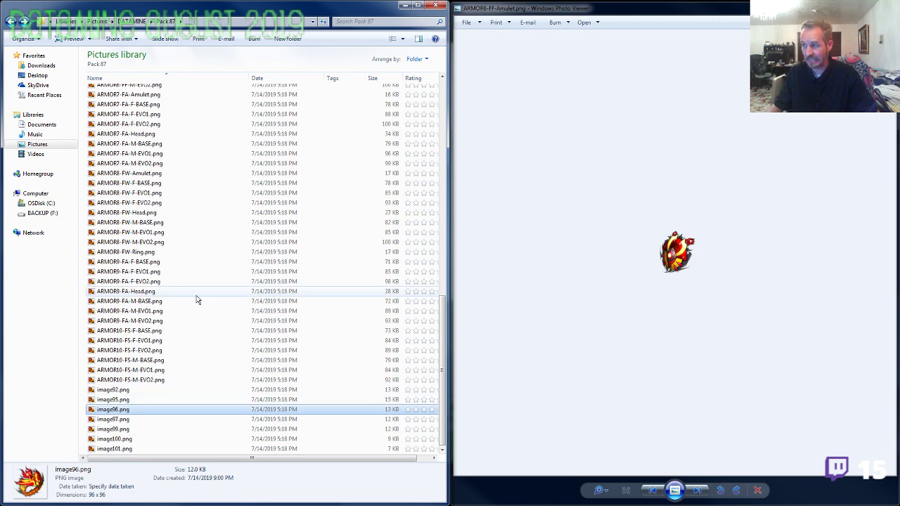
# Compare the enlarged ARMOR6-FF-Amulet.png with the horned shields in the ARMOR6-FF-M-EVO2.png sprite sheet, and close both images.
pyautogui.click(112, 213)
pyautogui.scroll(8, 162, 262)
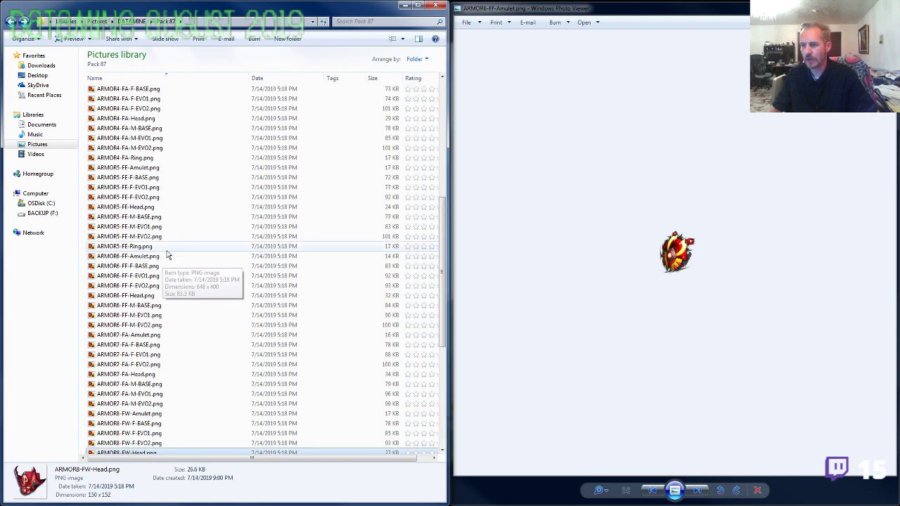
pyautogui.click(144, 327)
pyautogui.doubleClick(143, 328)
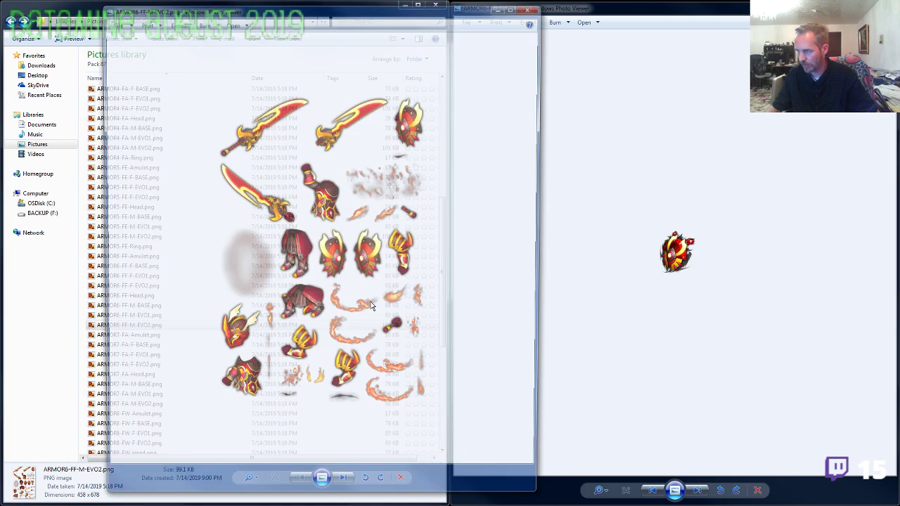
pyautogui.scroll(3, 698, 284)
pyautogui.click(367, 277)
pyautogui.scroll(3, 366, 276)
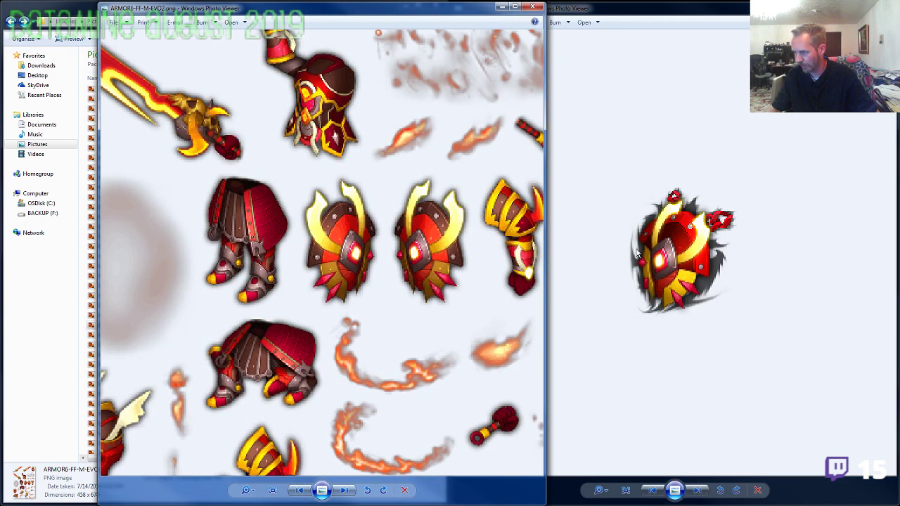
pyautogui.click(884, 7)
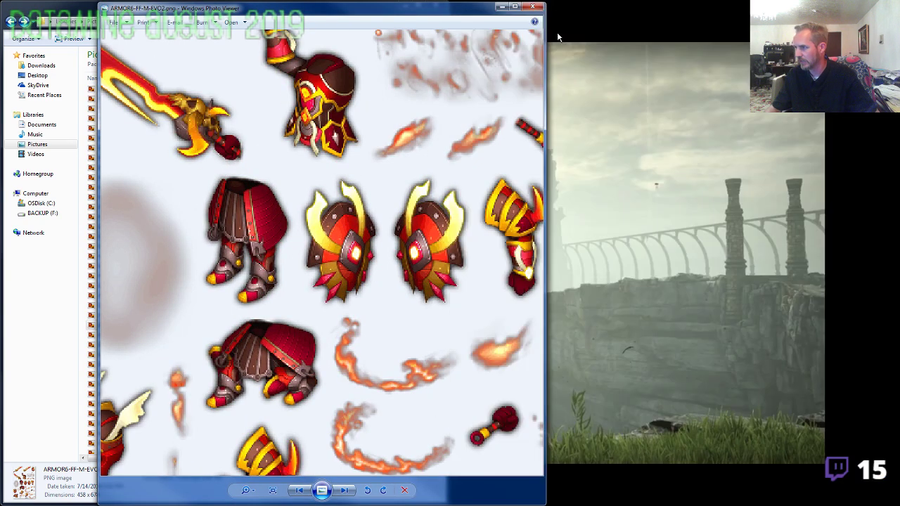
pyautogui.click(532, 7)
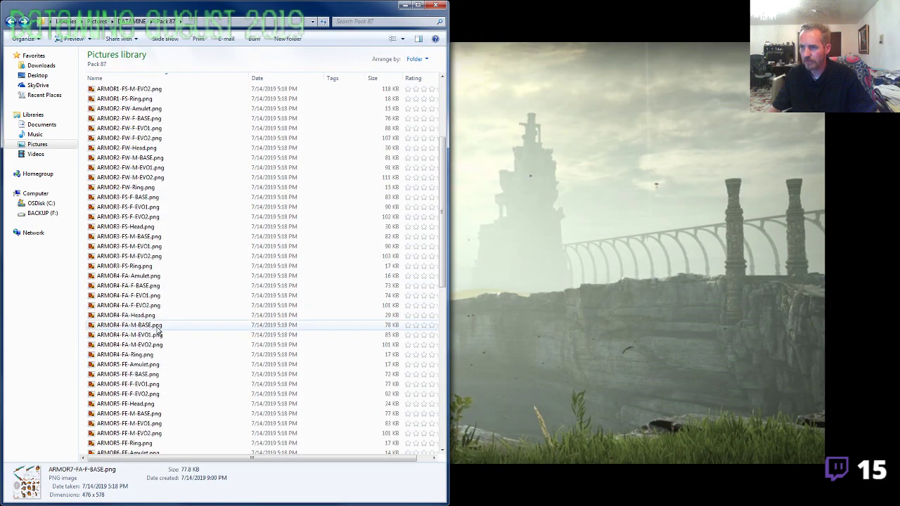
# Check the ARMOR1-FS set for completeness by selecting its files from ARMOR1-FS-Amulet.png through ARMOR1-FS-Ring.png.
pyautogui.scroll(10, 144, 296)
pyautogui.click(138, 113)
pyautogui.press('Down')
pyautogui.press('Down')
pyautogui.press('Down')
pyautogui.press('Down')
pyautogui.press('Down')
pyautogui.press('Down')
pyautogui.press('Down')
pyautogui.press('Down')
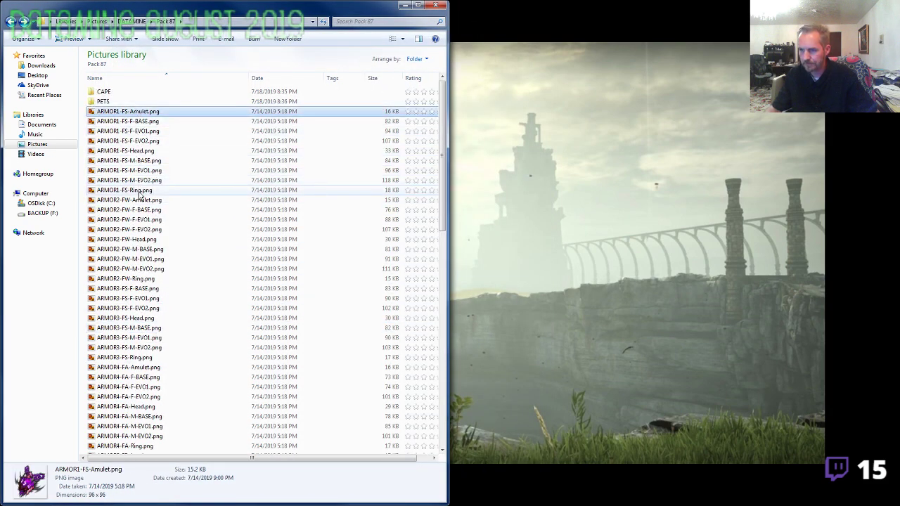
pyautogui.keyDown('shift'); pyautogui.click(125, 112); pyautogui.keyUp('shift')
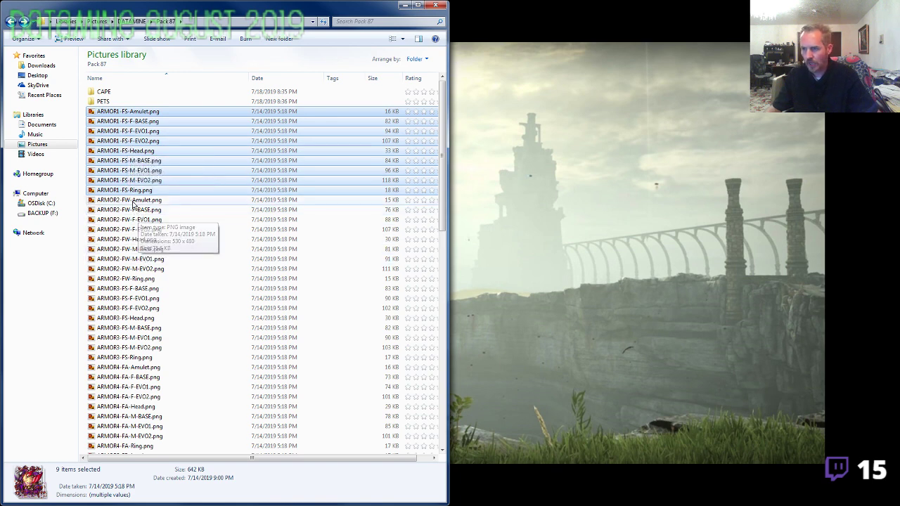
# Check the ARMOR2-FW set by selecting its files from ARMOR2-FW-Amulet.png through ARMOR2-FW-Ring.png.
pyautogui.click(129, 200)
pyautogui.click(131, 279)
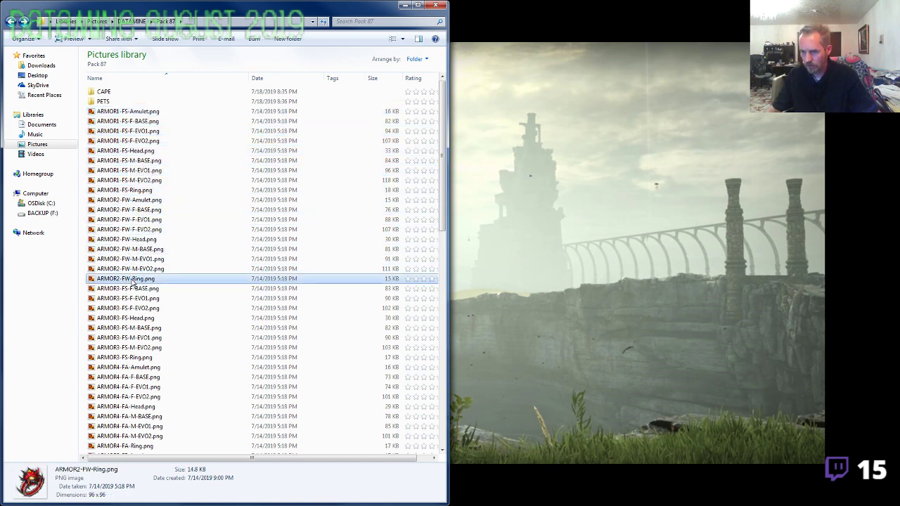
pyautogui.keyDown('shift'); pyautogui.click(129, 200); pyautogui.keyUp('shift')
# Preview ARMOR3-FS-Head.png, examine the ARMOR3-FS-M-EVO2.png sprite sheet enlarged, close it, and preview ARMOR4-FA-F-EVO2.png.
pyautogui.scroll(-3, 160, 322)
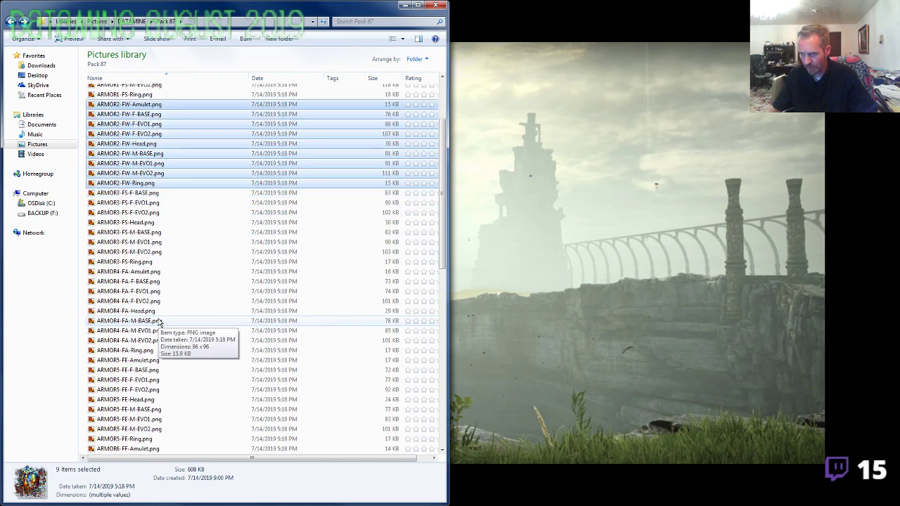
pyautogui.click(143, 224)
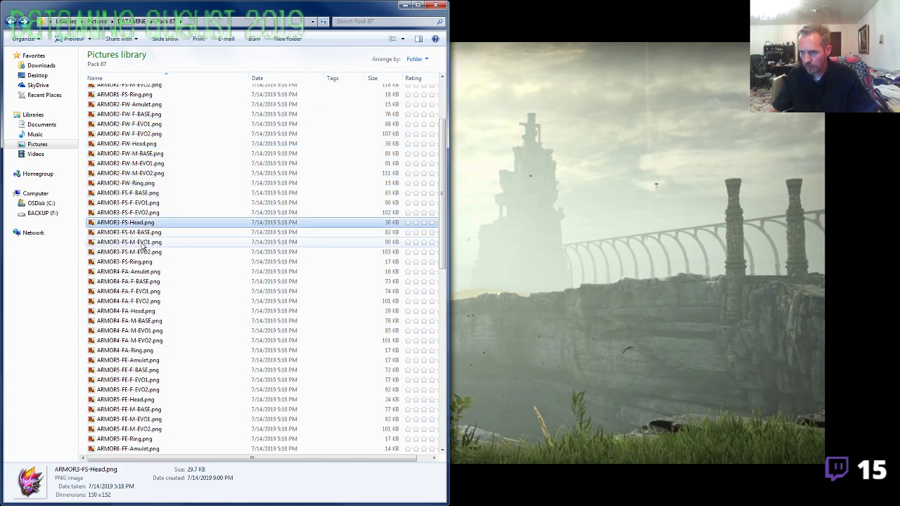
pyautogui.doubleClick(142, 254)
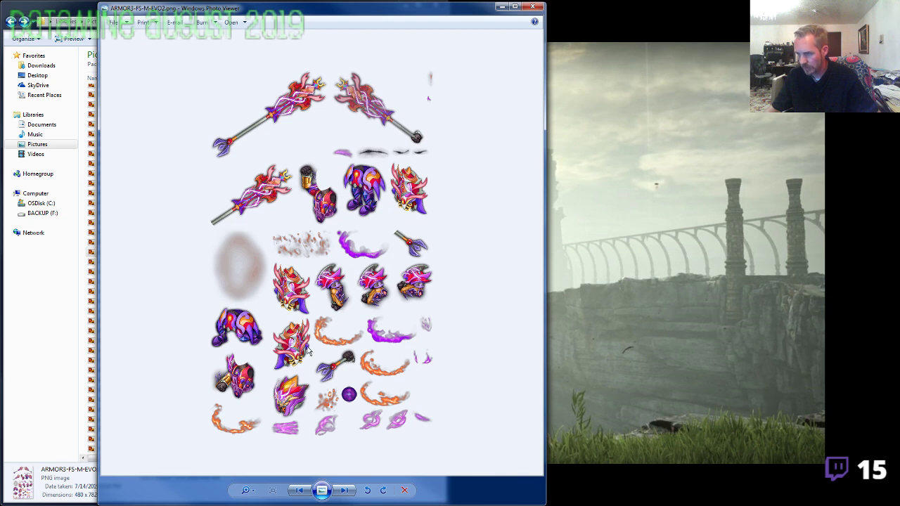
pyautogui.scroll(3, 308, 352)
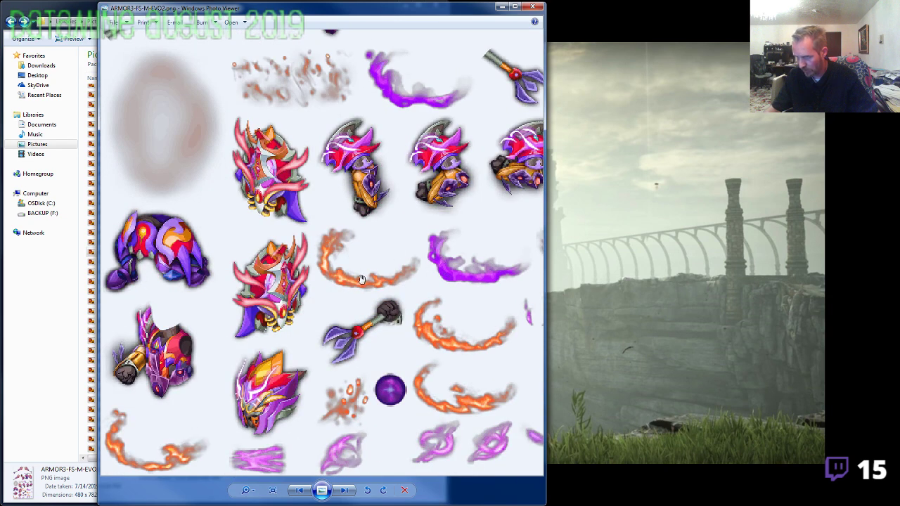
pyautogui.scroll(-4, 361, 280)
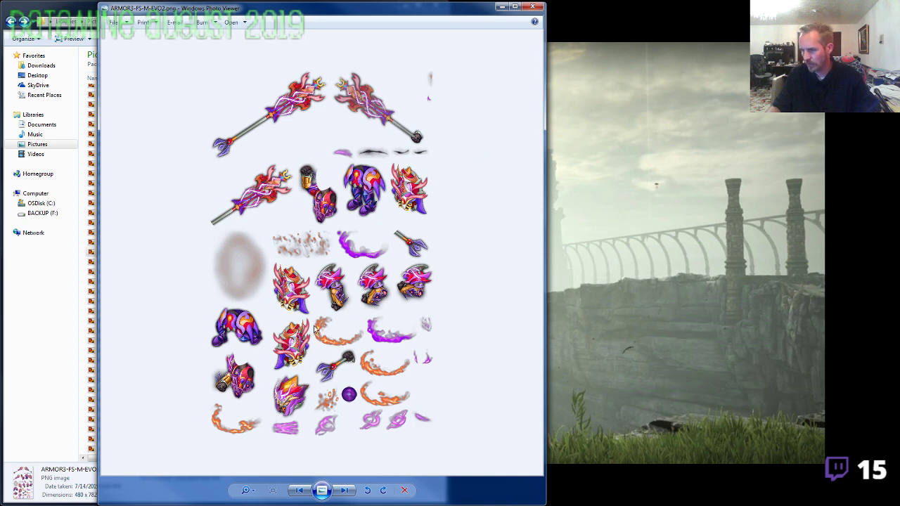
pyautogui.click(535, 12)
pyautogui.click(141, 301)
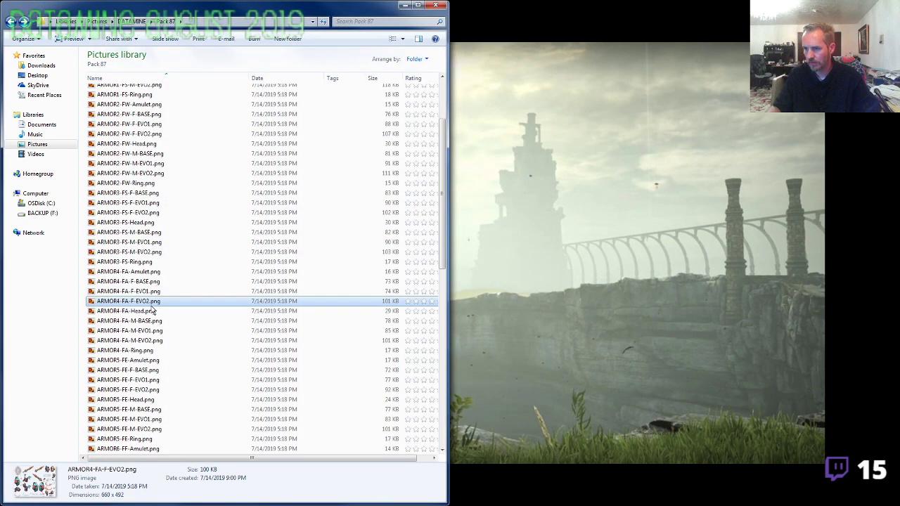
# Open ARMOR3-FS-M-EVO2.png, examine its sprite sheet for matching accessory designs, and close the image.
pyautogui.click(143, 263)
pyautogui.press('Up')
pyautogui.press('Down')
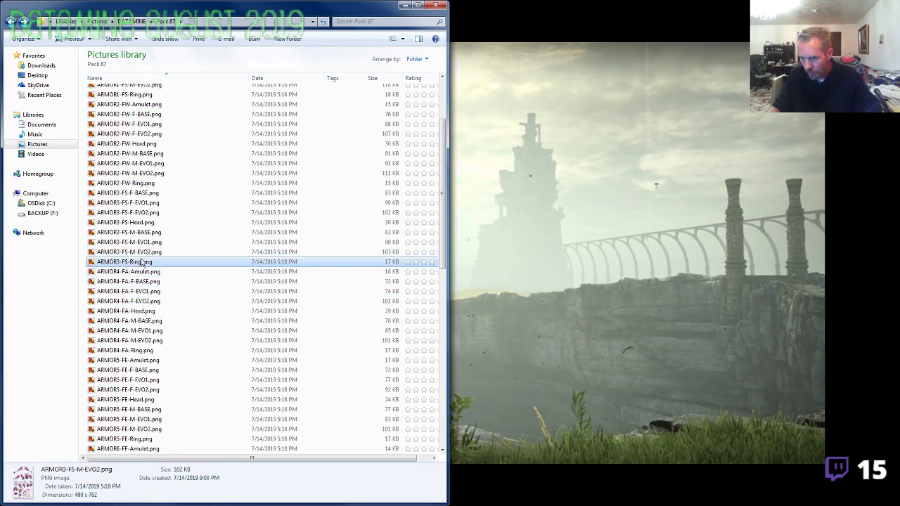
pyautogui.click(145, 244)
pyautogui.doubleClick(145, 254)
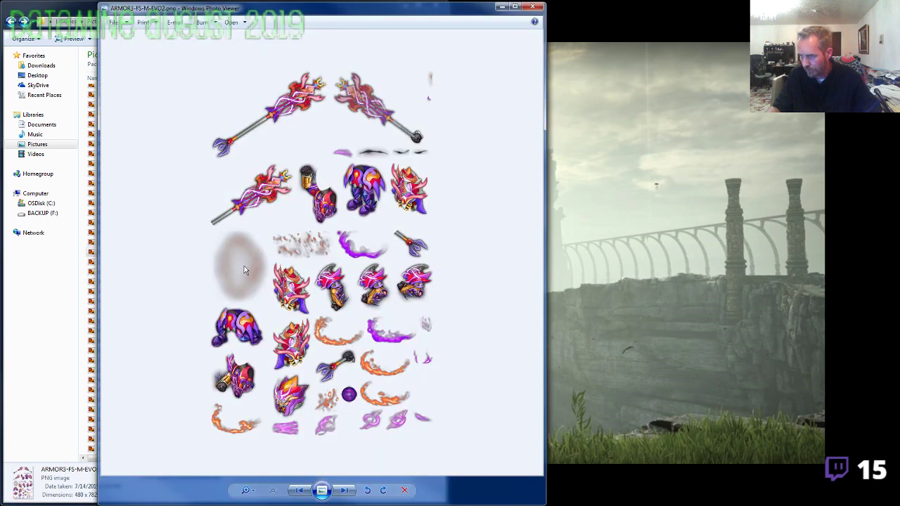
pyautogui.click(535, 8)
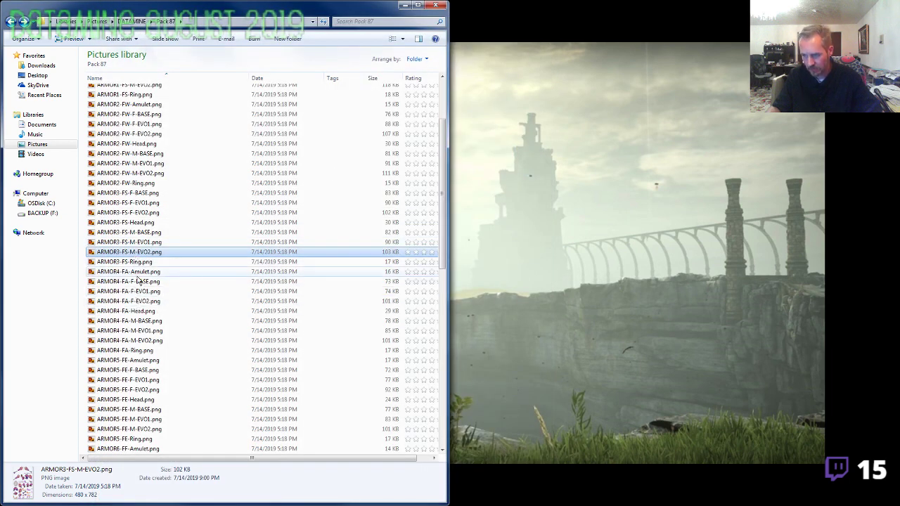
# Copy the ARMOR3-FS prefix from the name of ARMOR3-FS-M-EVO2.png and rename image97.png as ARMOR3-FS-Amulet.png.
pyautogui.click(130, 252)
pyautogui.moveTo(130, 252); pyautogui.dragTo(96, 252)
pyautogui.rightClick(121, 254)
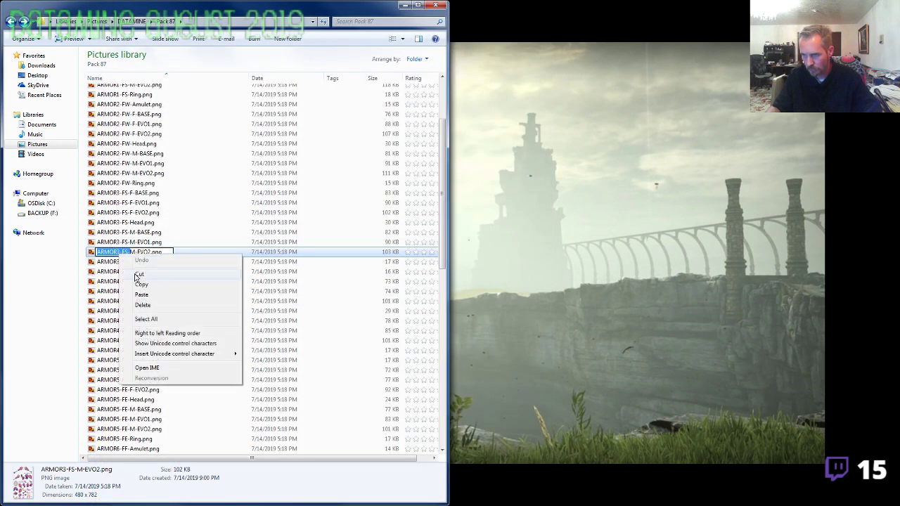
pyautogui.click(143, 285)
pyautogui.click(140, 289)
pyautogui.scroll(-15, 145, 303)
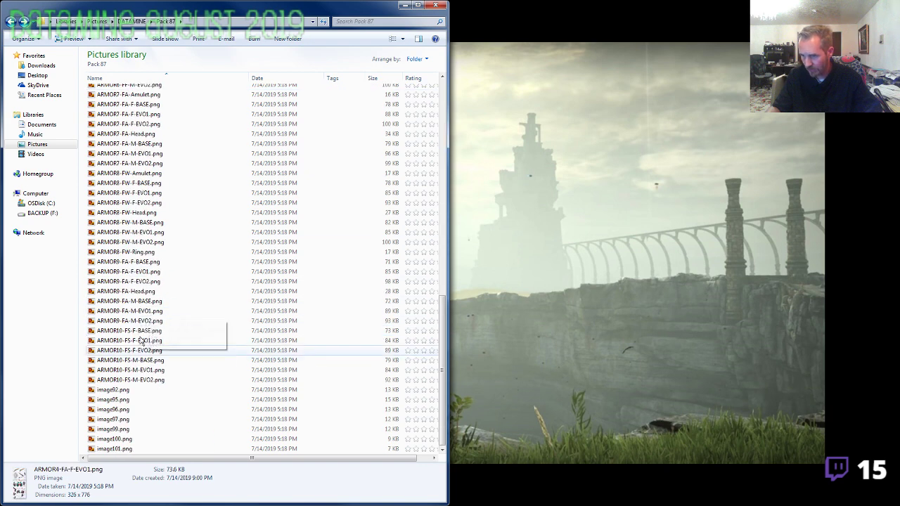
pyautogui.click(130, 413)
pyautogui.click(129, 420)
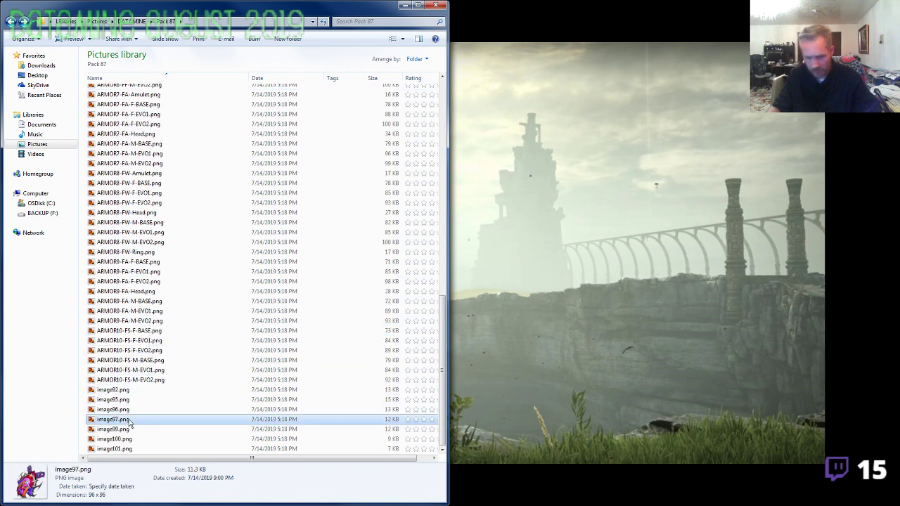
pyautogui.click(130, 420)
pyautogui.hotkey('ctrl', 'v')
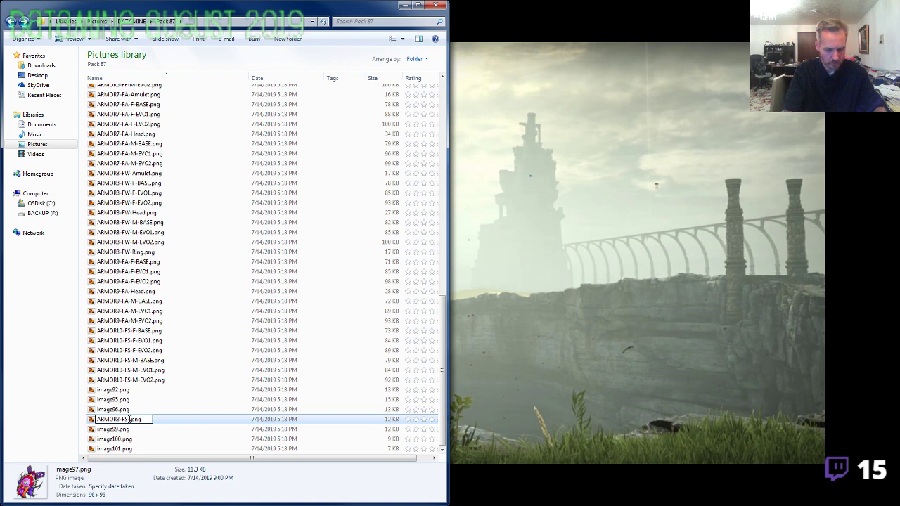
pyautogui.write('-Amulet')
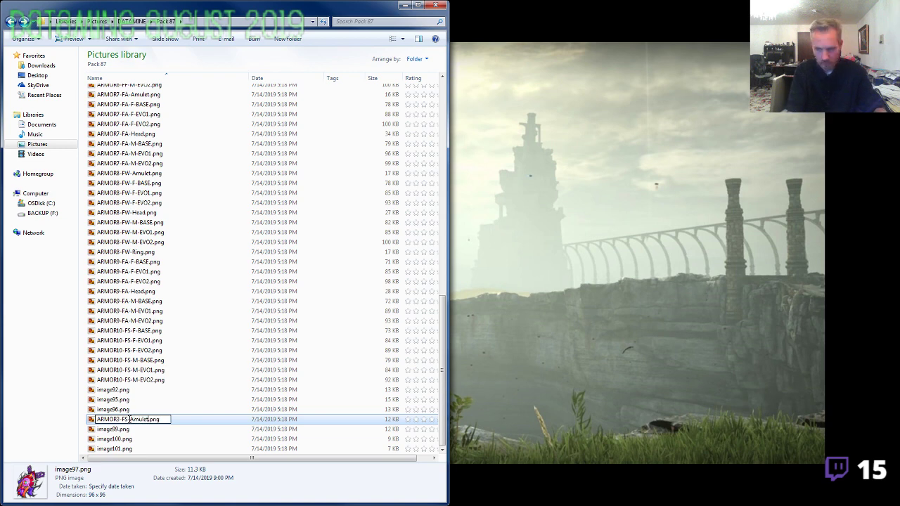
pyautogui.press('Return')
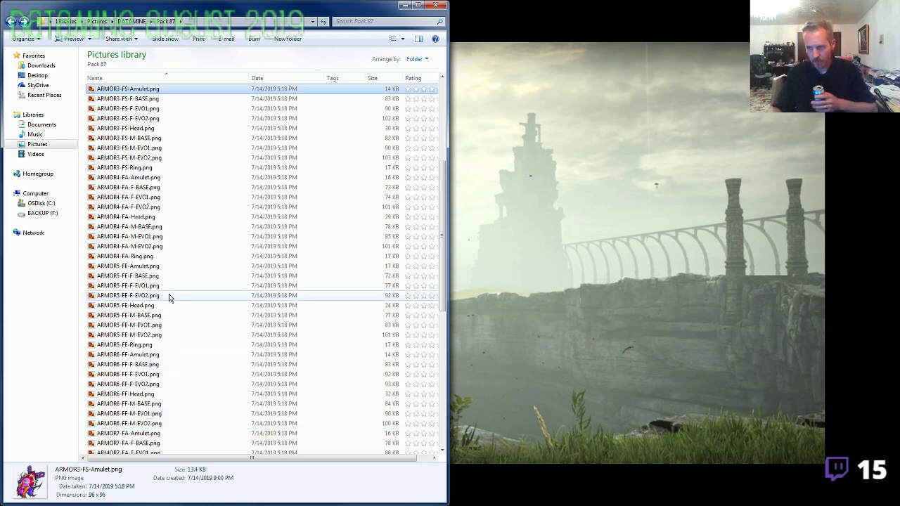
# Preview ARMOR5-FE-Head.png and the unnamed image92.png.
pyautogui.click(145, 305)
pyautogui.scroll(-1, 145, 304)
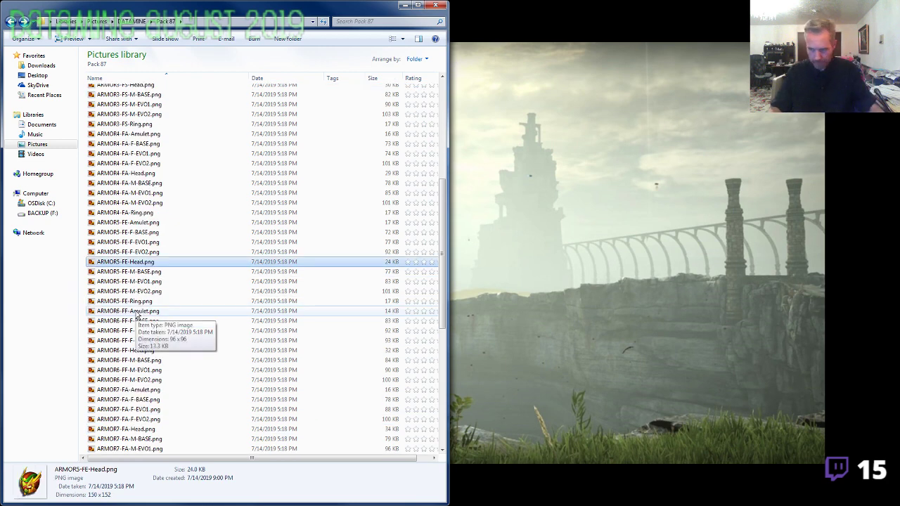
pyautogui.scroll(-10, 140, 320)
pyautogui.click(129, 399)
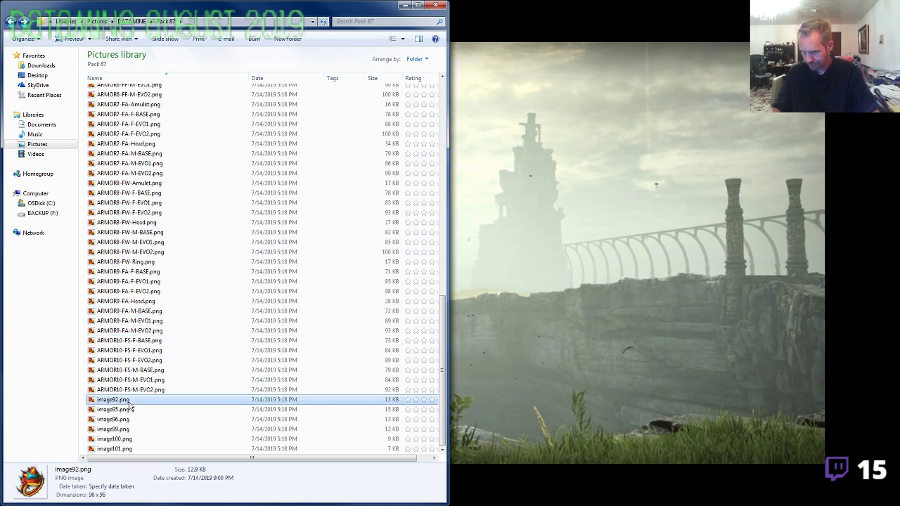
# Check the ARMOR1-FS, ARMOR2-FW and ARMOR3-FS sets for completeness by selecting each set's files from Amulet through Ring.
pyautogui.scroll(15, 131, 399)
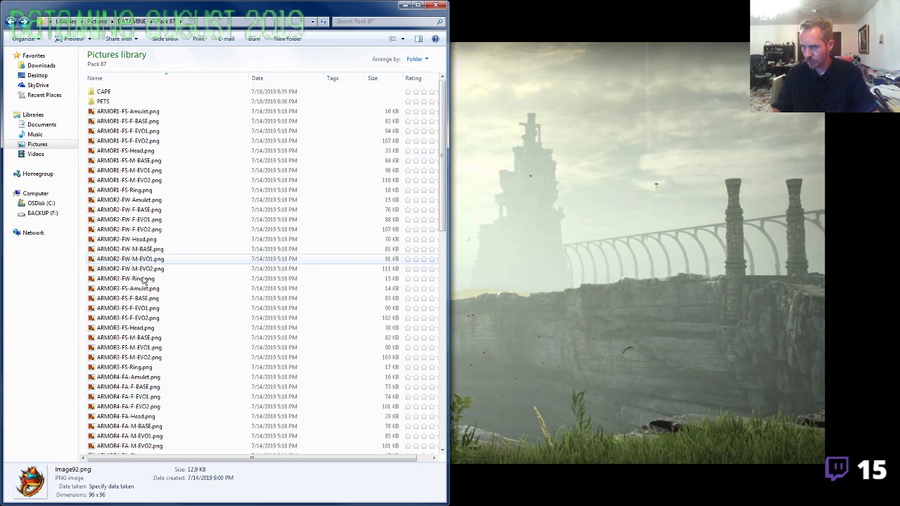
pyautogui.click(131, 111)
pyautogui.keyDown('shift'); pyautogui.click(134, 190); pyautogui.keyUp('shift')
pyautogui.click(139, 202)
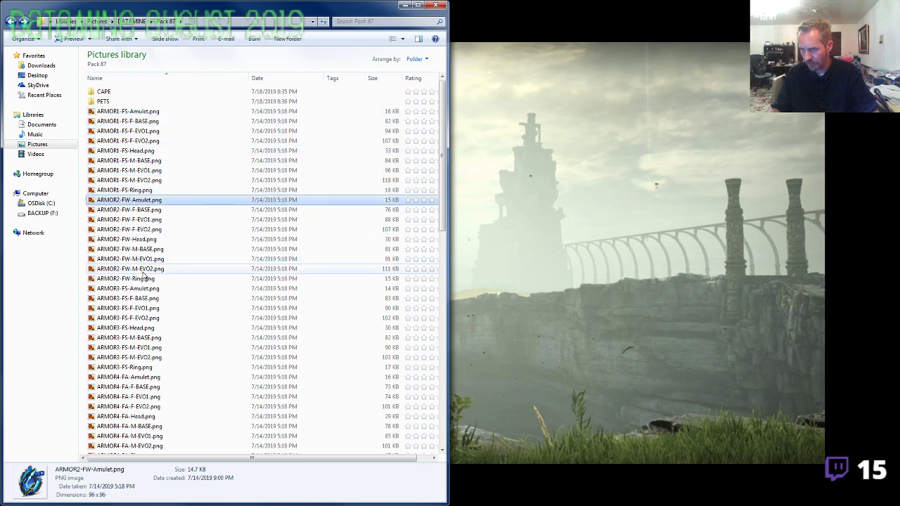
pyautogui.keyDown('shift'); pyautogui.click(141, 280); pyautogui.keyUp('shift')
pyautogui.scroll(-3, 141, 282)
pyautogui.click(140, 193)
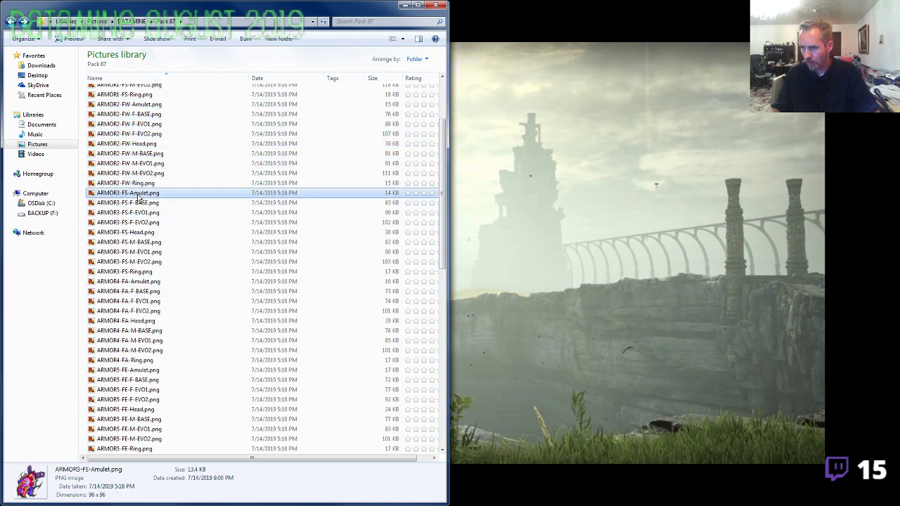
pyautogui.keyDown('shift'); pyautogui.click(139, 274); pyautogui.keyUp('shift')
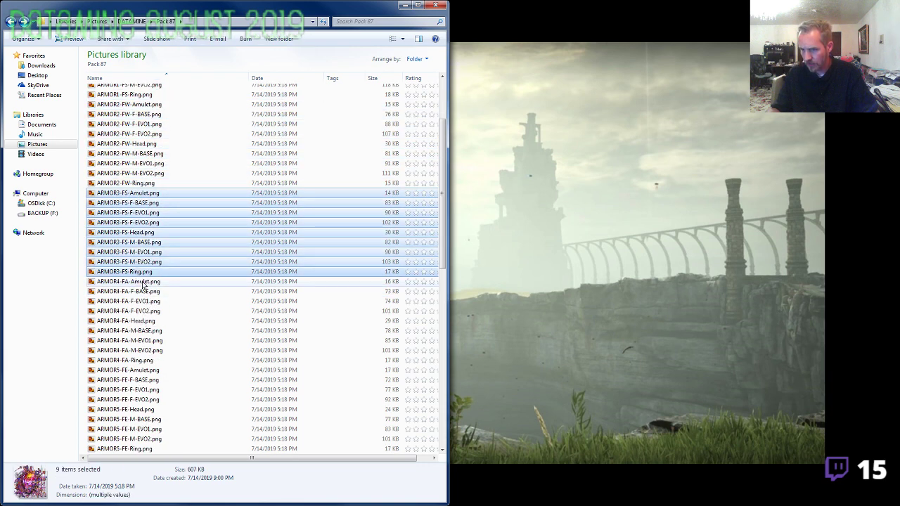
# Check the ARMOR4-FA and ARMOR5-FE sets by selecting the amulet and ring file of each.
pyautogui.scroll(-2, 140, 281)
pyautogui.click(141, 236)
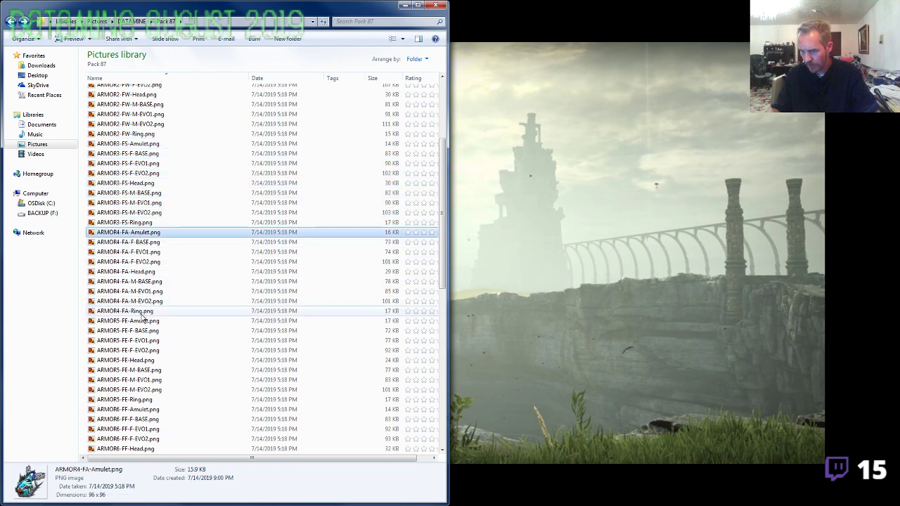
pyautogui.click(144, 314)
pyautogui.scroll(-3, 143, 306)
pyautogui.click(139, 224)
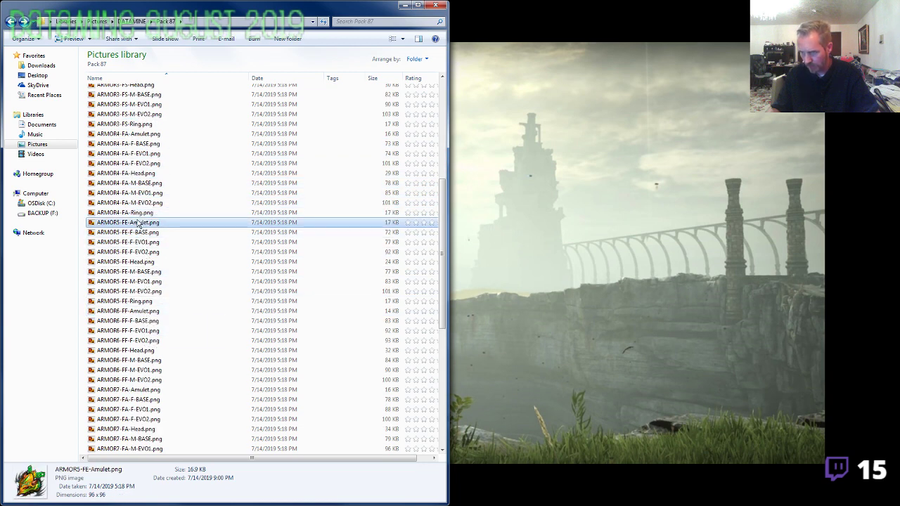
pyautogui.click(137, 301)
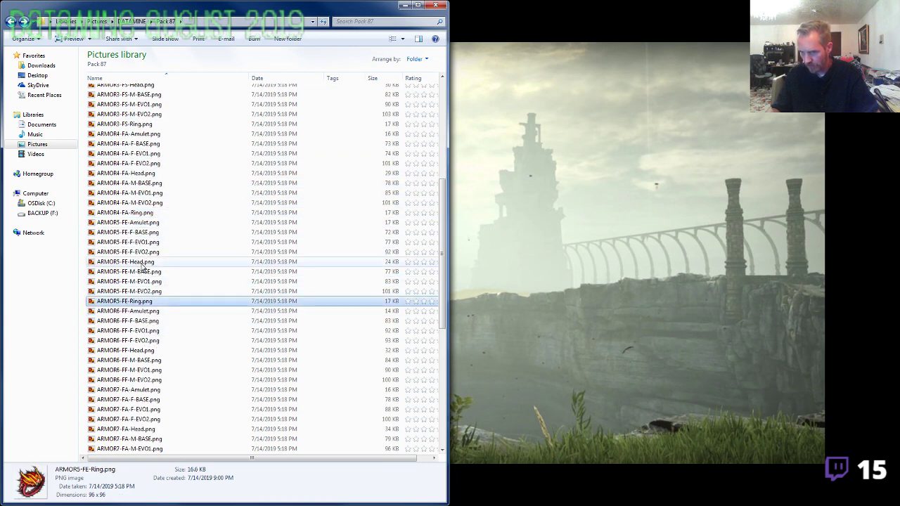
pyautogui.click(136, 301)
# Preview ARMOR6-FF-Amulet.png, and open ARMOR5-FE-Ring.png and ARMOR5-FE-M-EVO2.png side by side.
pyautogui.click(135, 311)
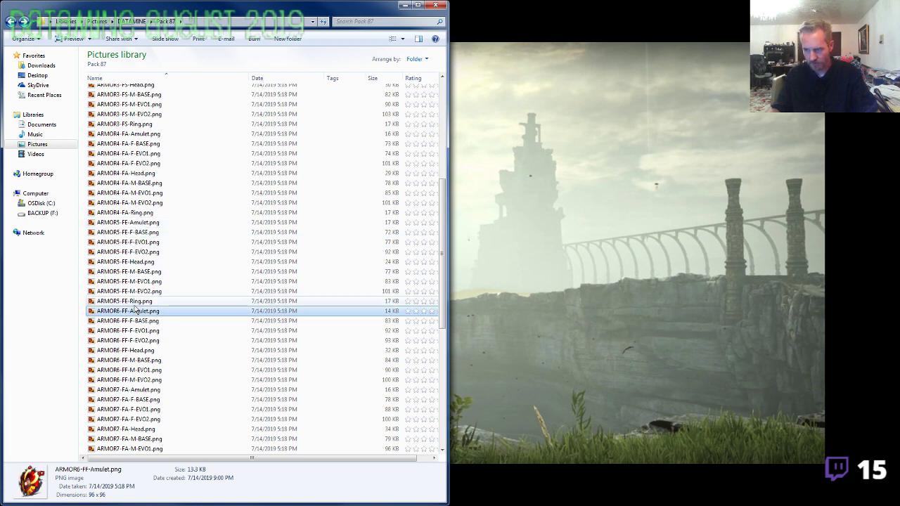
pyautogui.doubleClick(136, 302)
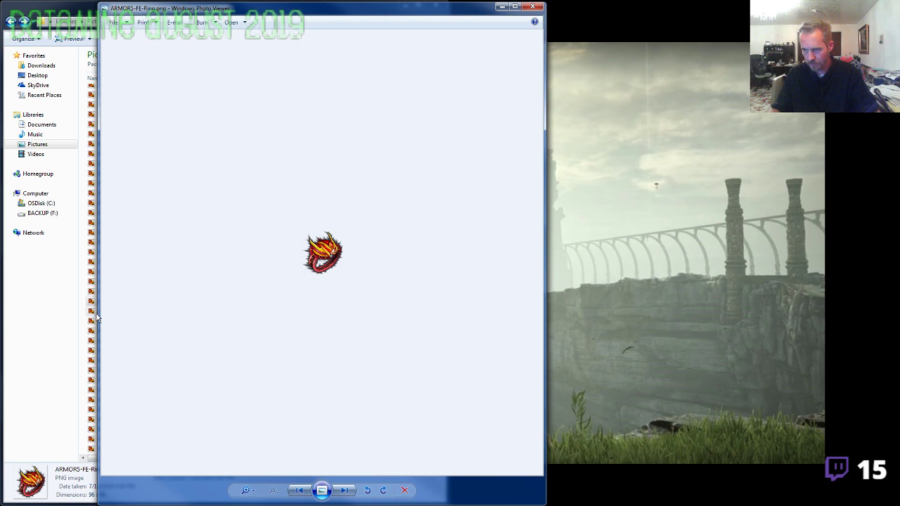
pyautogui.click(124, 312)
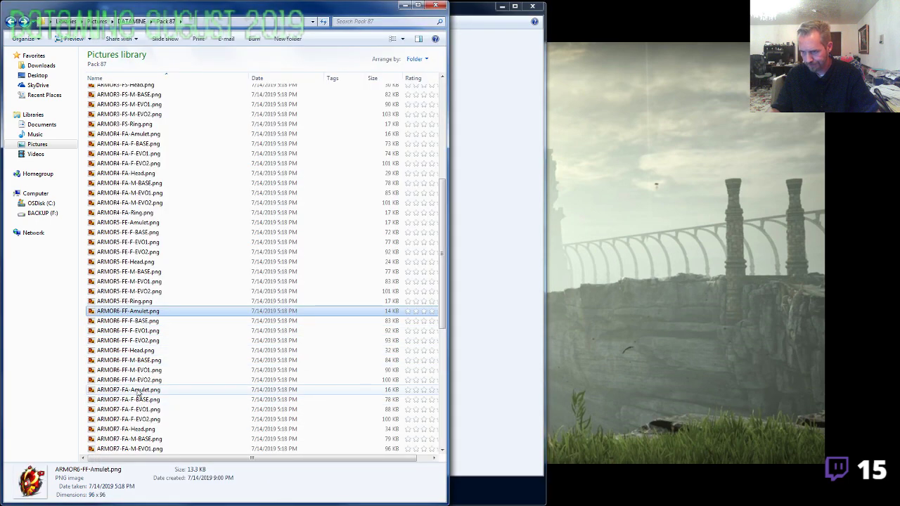
pyautogui.doubleClick(141, 291)
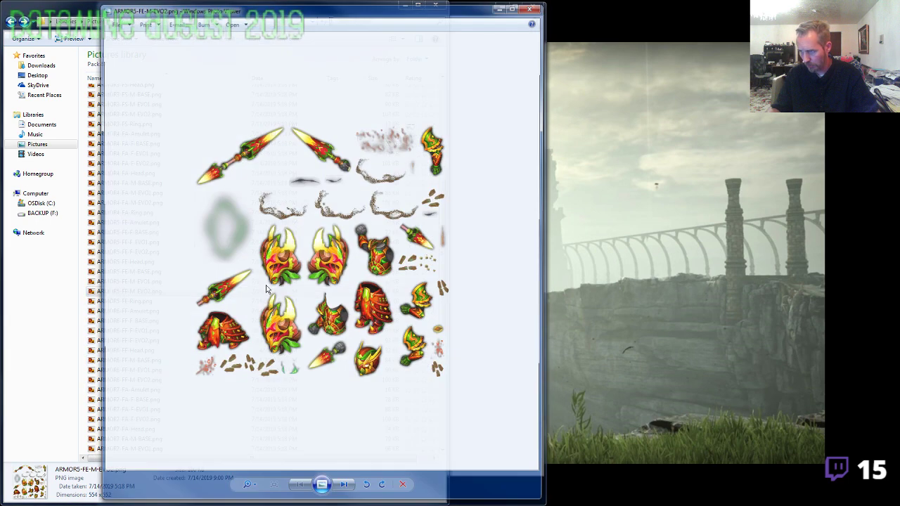
pyautogui.moveTo(398, 17); pyautogui.dragTo(683, 18)
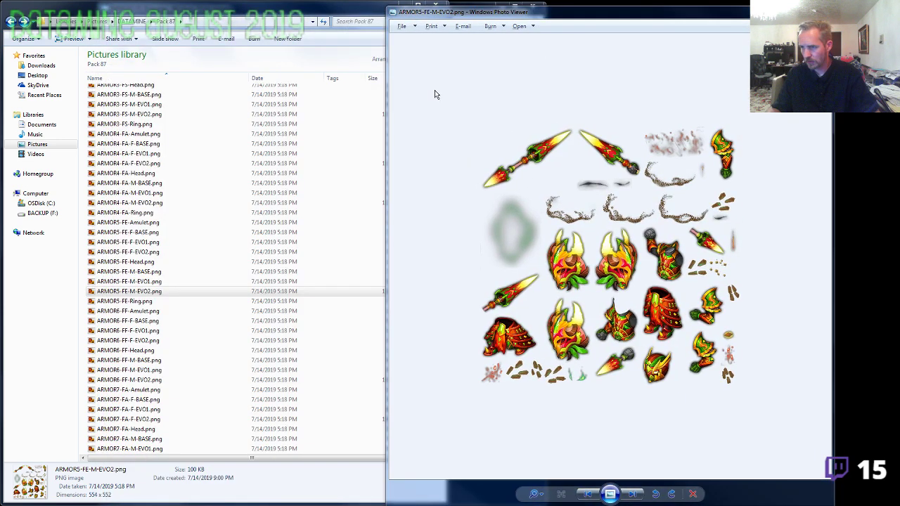
pyautogui.hotkey('alt', 'Tab')
pyautogui.click(655, 304)
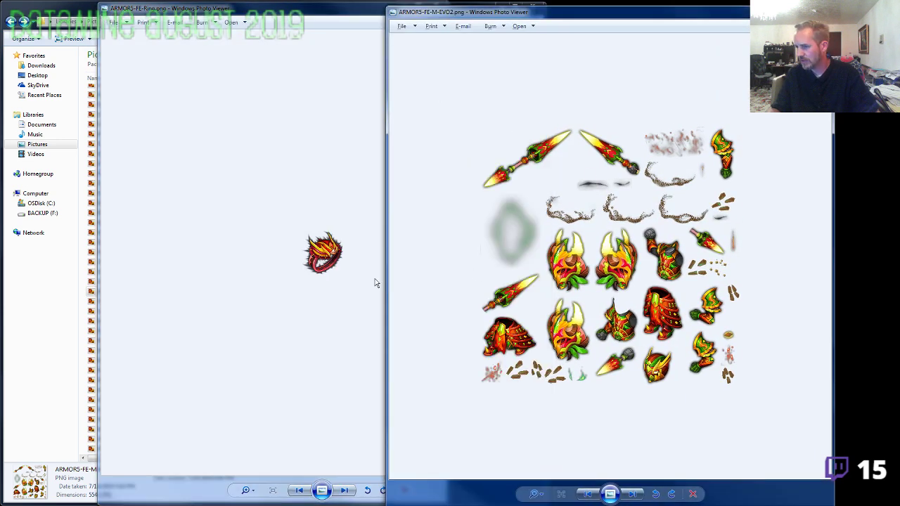
# Compare the enlarged ARMOR5-FE-Ring.png with the ARMOR5-FE-M-EVO2.png sprite sheet, and close the ring image.
pyautogui.click(337, 282)
pyautogui.scroll(3, 335, 277)
pyautogui.click(655, 311)
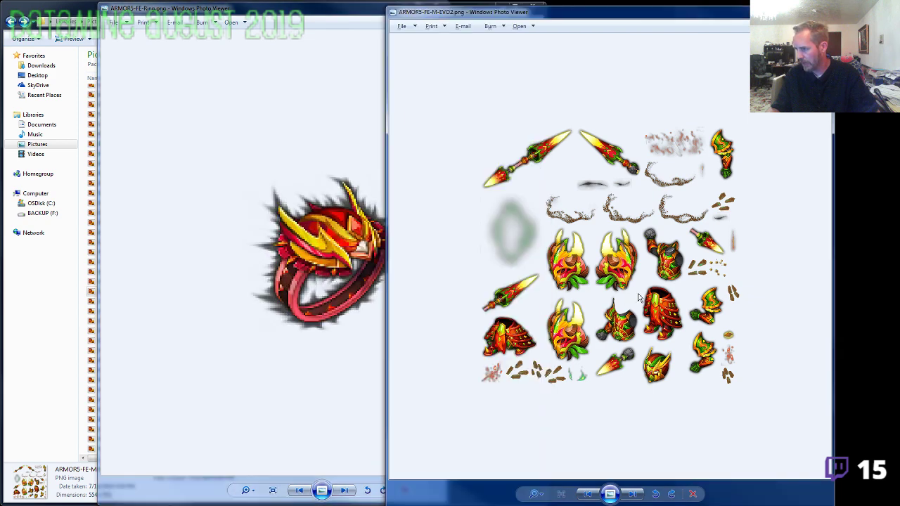
pyautogui.scroll(2, 655, 311)
pyautogui.click(306, 296)
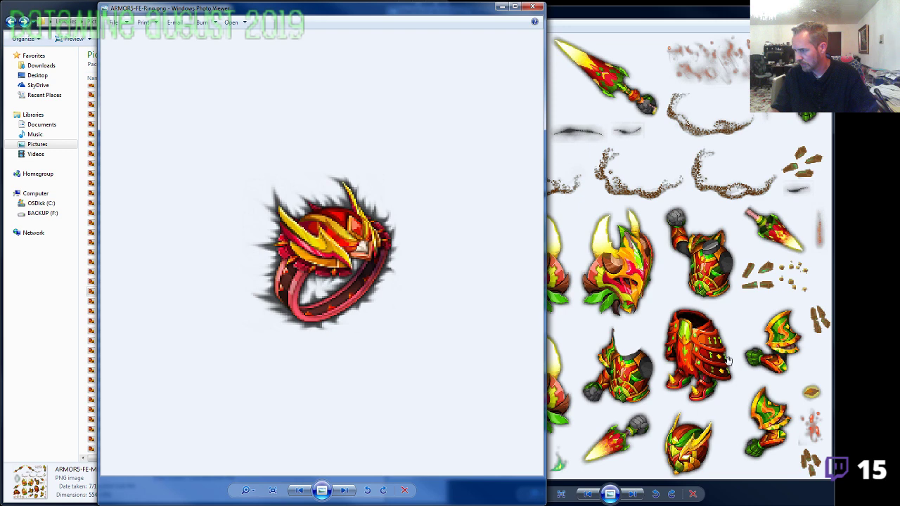
pyautogui.click(684, 353)
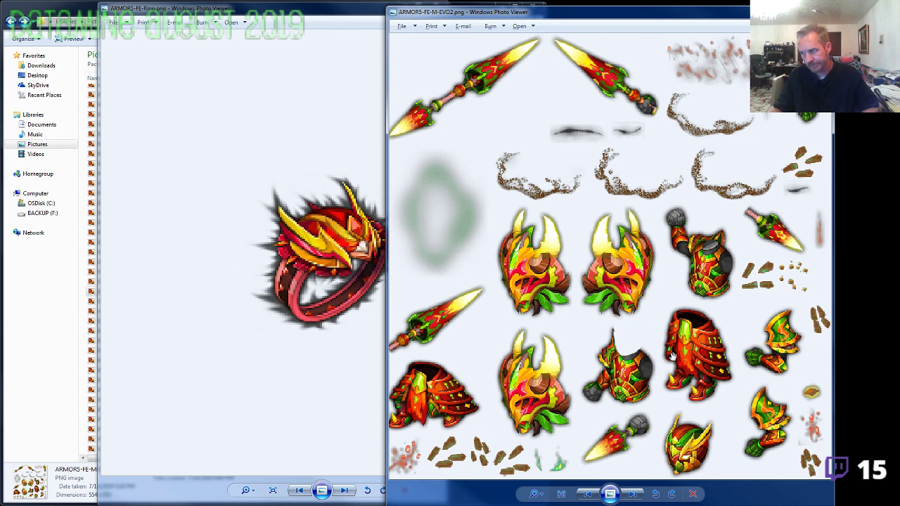
pyautogui.scroll(-2, 664, 352)
pyautogui.click(376, 213)
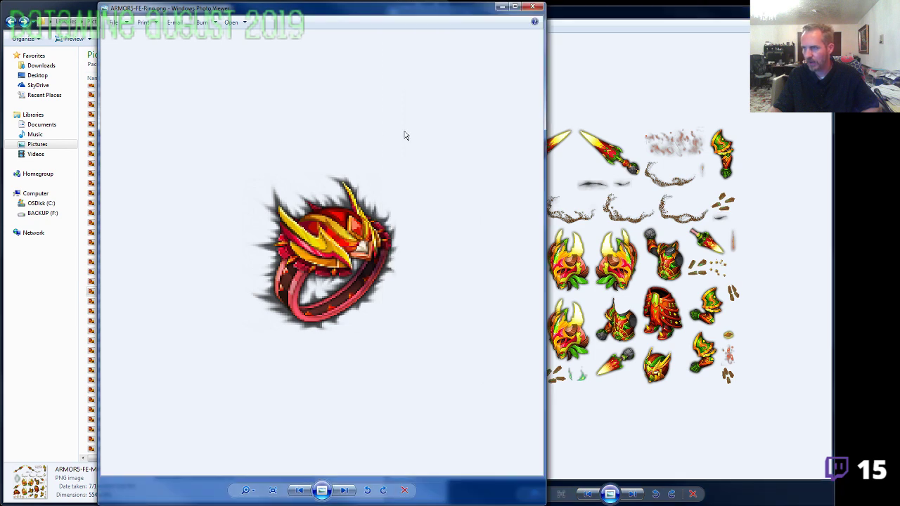
pyautogui.click(532, 7)
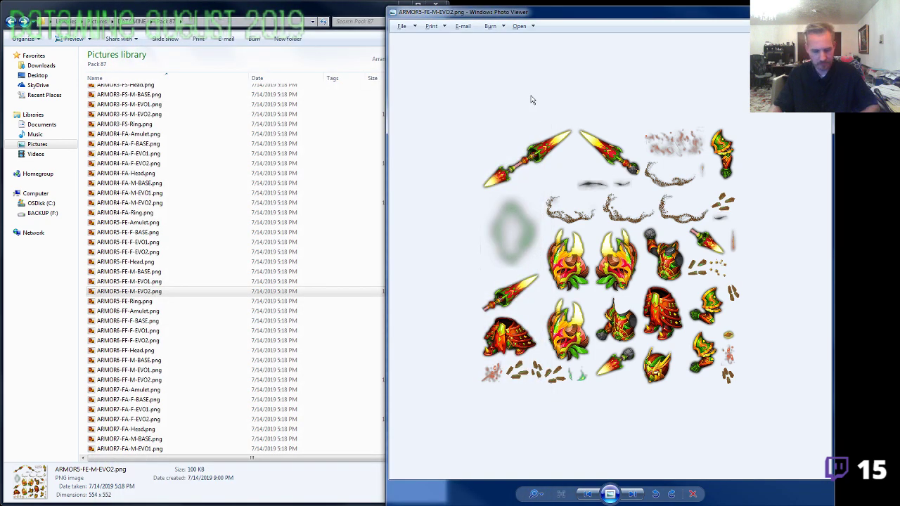
# Place the ARMOR5-FE-M-EVO2.png image beside the file list, preview ARMOR5-FE-Ring.png, and open image96.png.
pyautogui.press('super+Right')
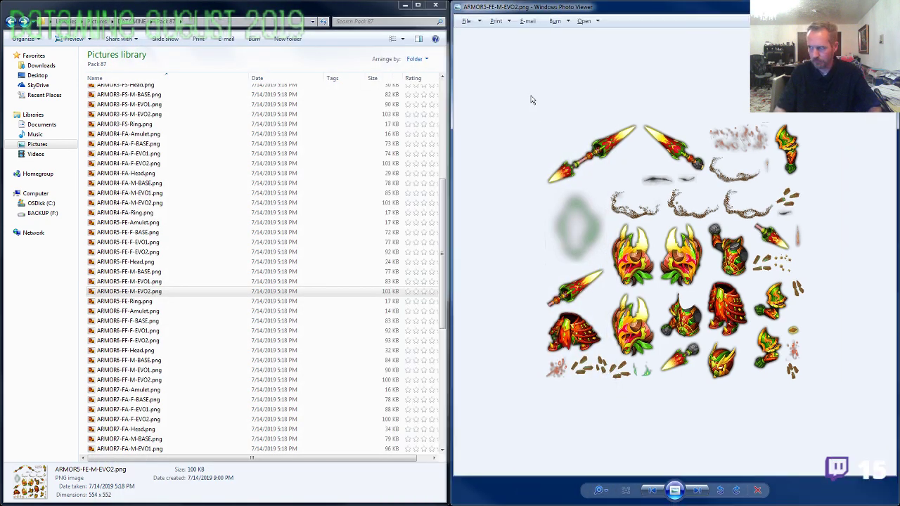
pyautogui.click(141, 302)
pyautogui.scroll(-10, 141, 303)
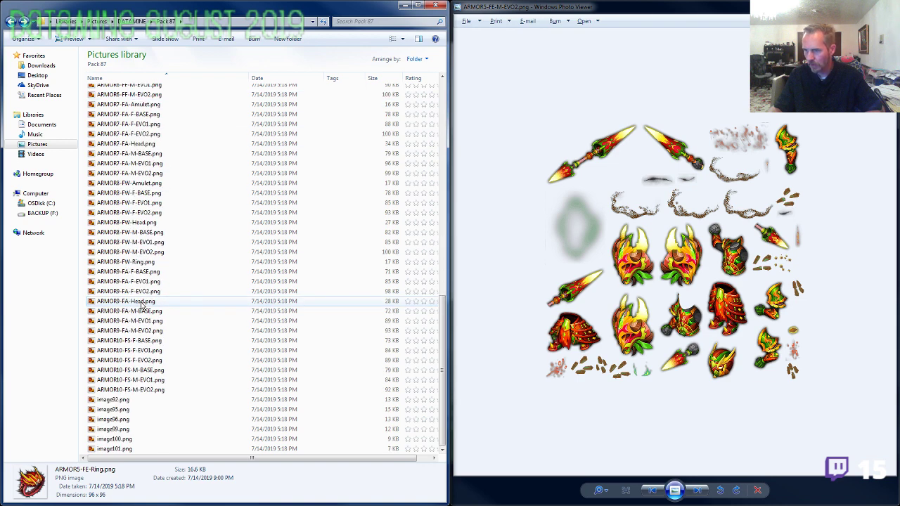
pyautogui.click(125, 409)
pyautogui.click(128, 420)
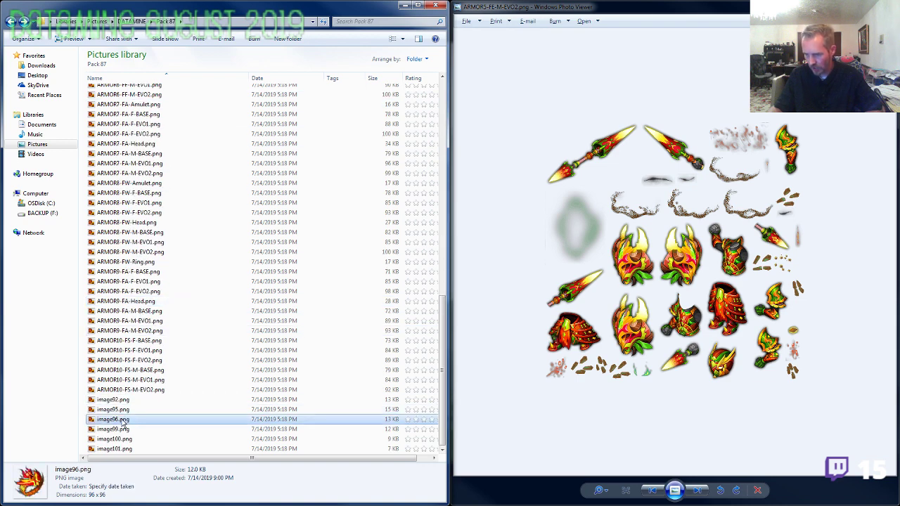
pyautogui.doubleClick(123, 421)
# Compare the enlarged ring in image96.png with the ARMOR5-FE-M-EVO2.png sprite sheet, and close both images.
pyautogui.scroll(3, 328, 281)
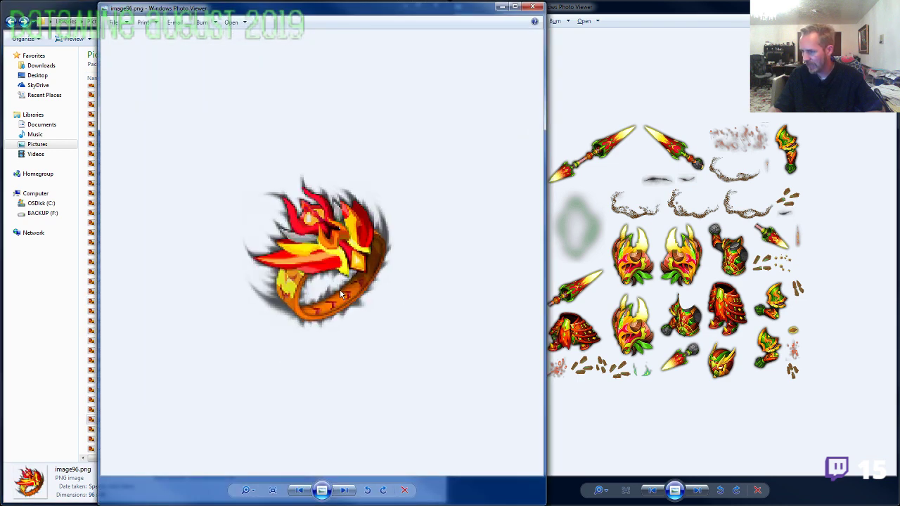
pyautogui.scroll(2, 341, 294)
pyautogui.click(591, 285)
pyautogui.scroll(5, 591, 285)
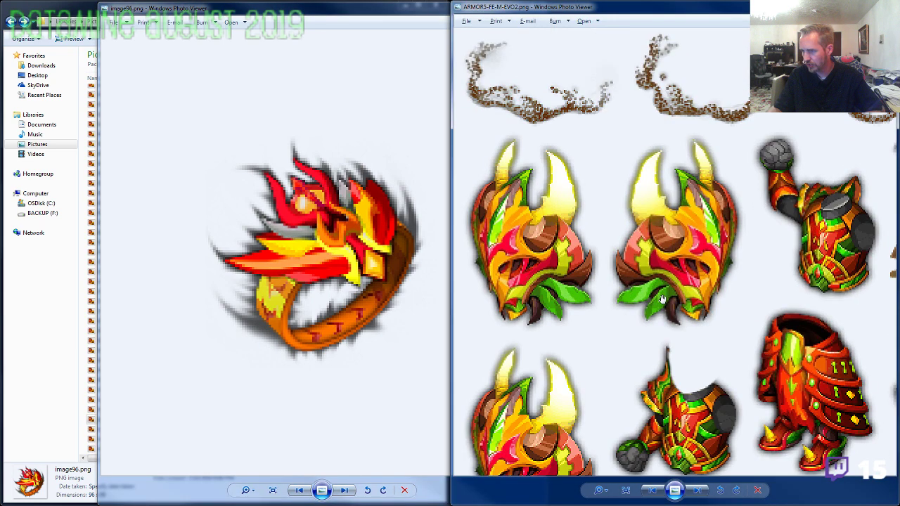
pyautogui.scroll(-1, 661, 299)
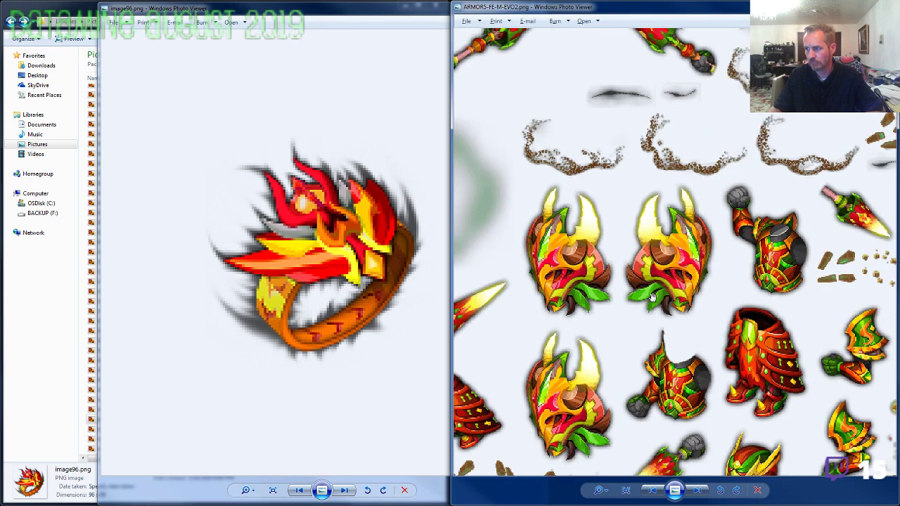
pyautogui.scroll(-1, 653, 298)
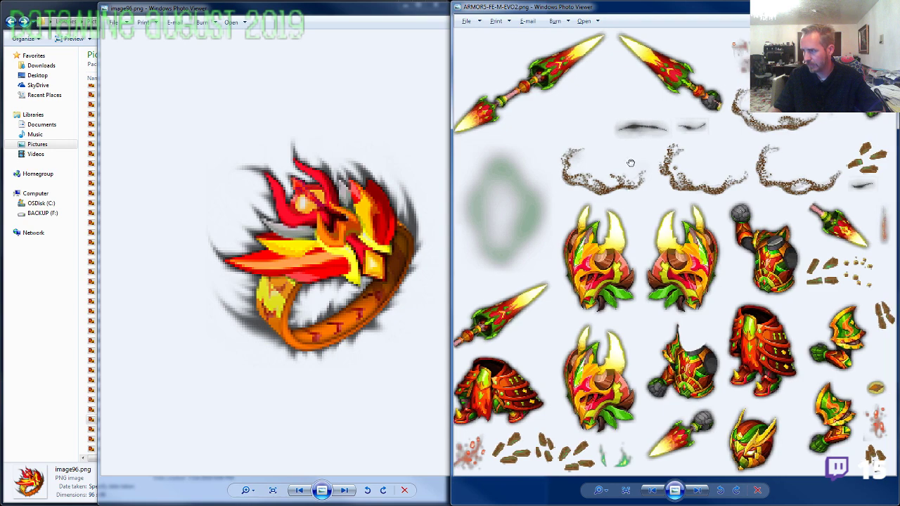
pyautogui.scroll(-2, 648, 272)
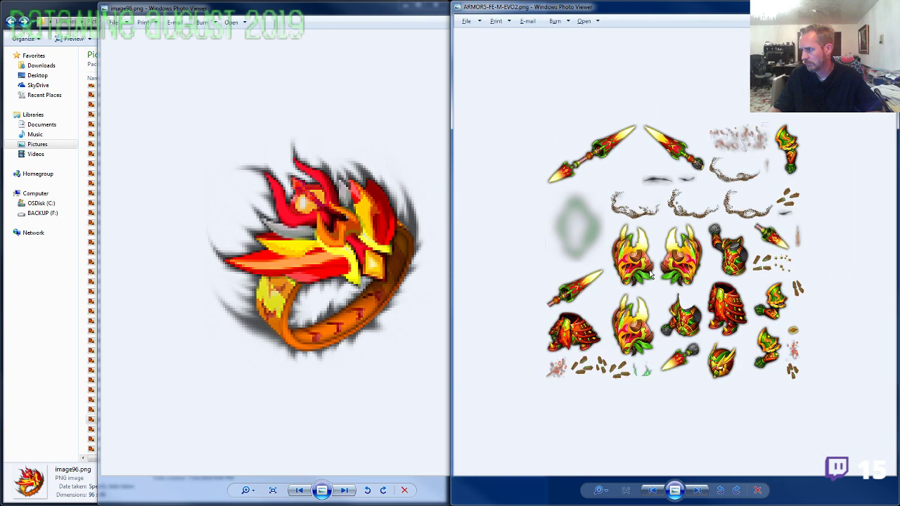
pyautogui.scroll(3, 647, 271)
pyautogui.scroll(-4, 651, 275)
pyautogui.click(352, 21)
pyautogui.click(885, 6)
pyautogui.click(535, 8)
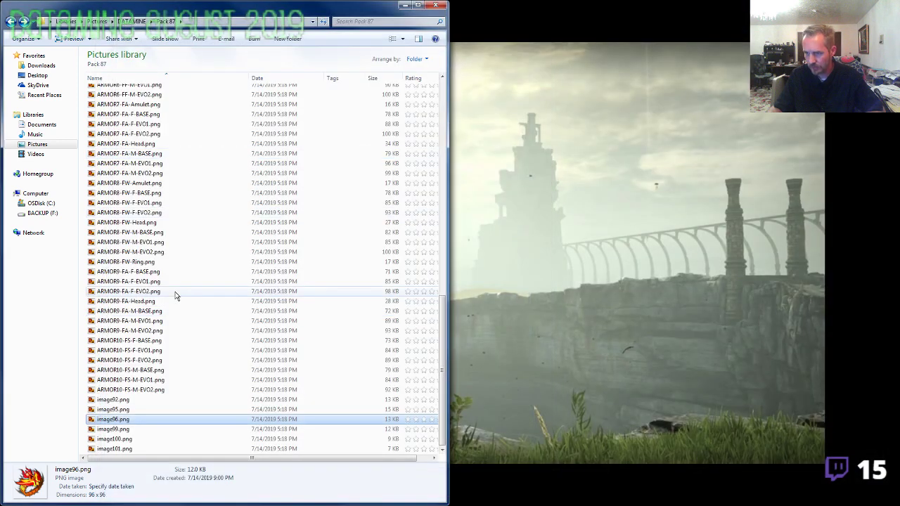
# Open image95.png, place it beside the file list, and preview ARMOR7-FA-M-EVO2.png for comparison.
pyautogui.click(123, 413)
pyautogui.doubleClick(123, 412)
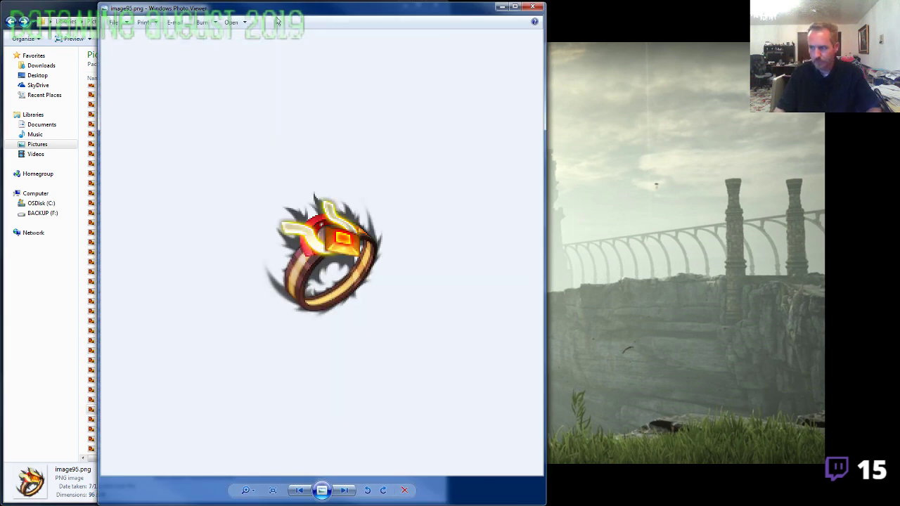
pyautogui.press('super+Right')
pyautogui.click(150, 174)
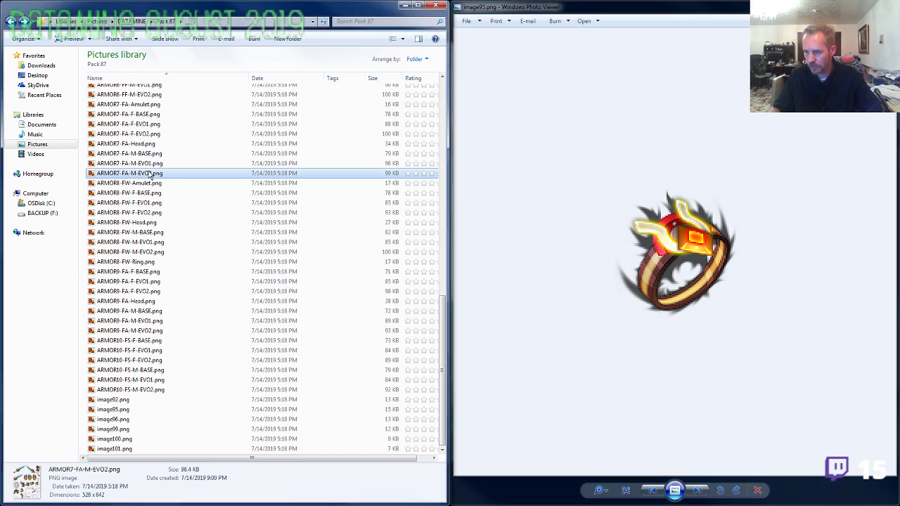
# Open ARMOR7-FA-M-EVO2.png, inspect its armor parts up close against the ring in image95.png, and close it.
pyautogui.doubleClick(149, 174)
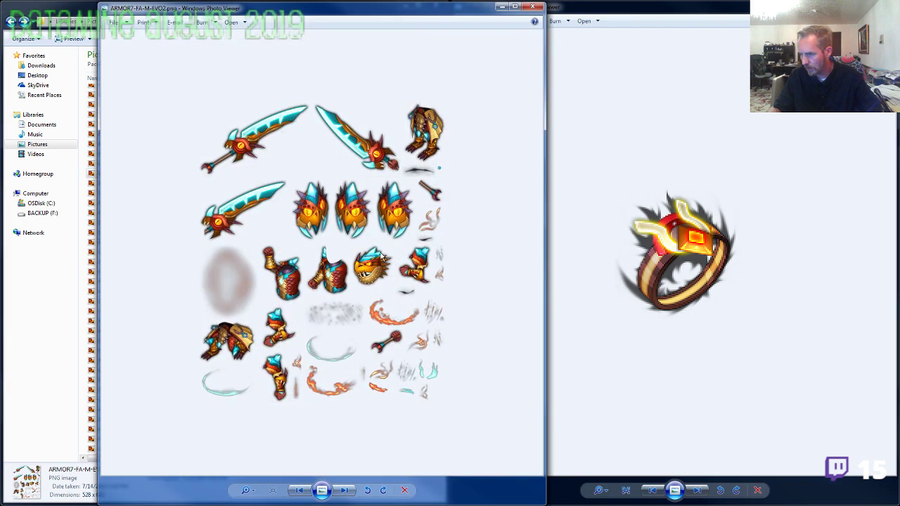
pyautogui.scroll(5, 380, 258)
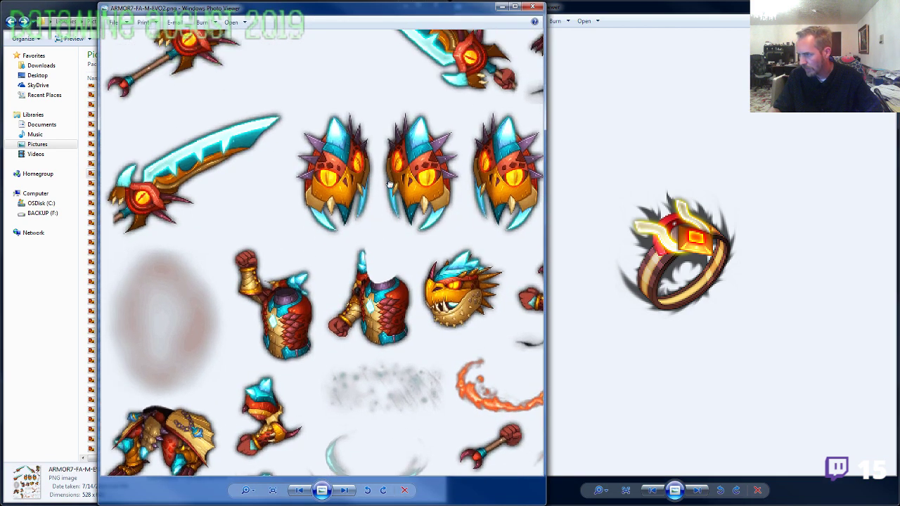
pyautogui.moveTo(389, 184); pyautogui.dragTo(283, 202)
pyautogui.moveTo(308, 280); pyautogui.dragTo(434, 162)
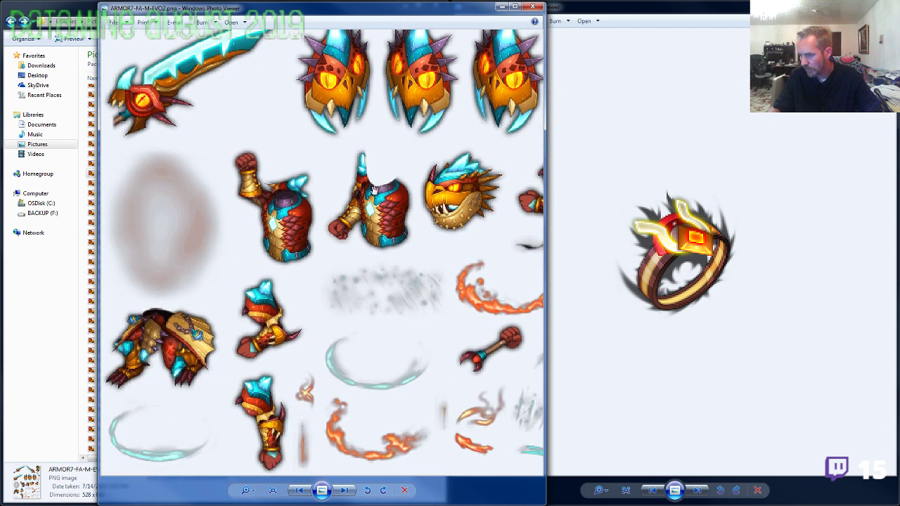
pyautogui.moveTo(375, 189); pyautogui.dragTo(305, 366)
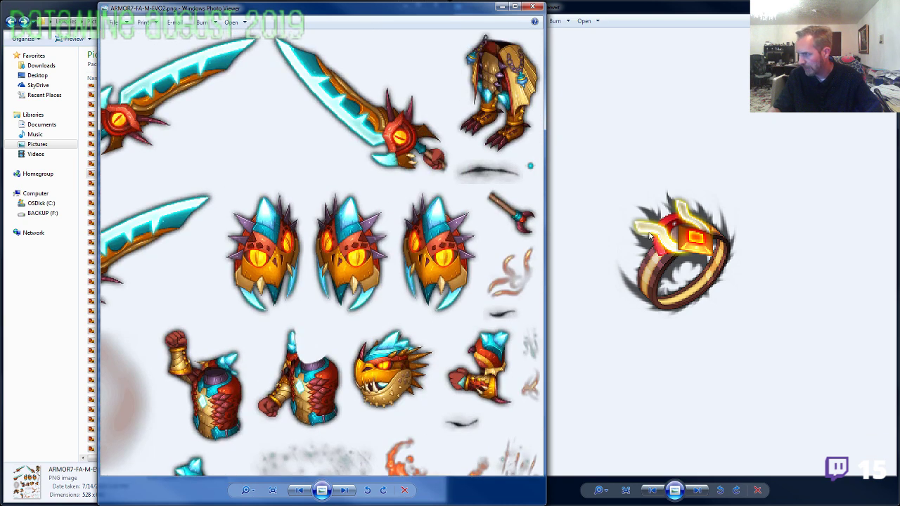
pyautogui.moveTo(373, 267); pyautogui.dragTo(417, 211)
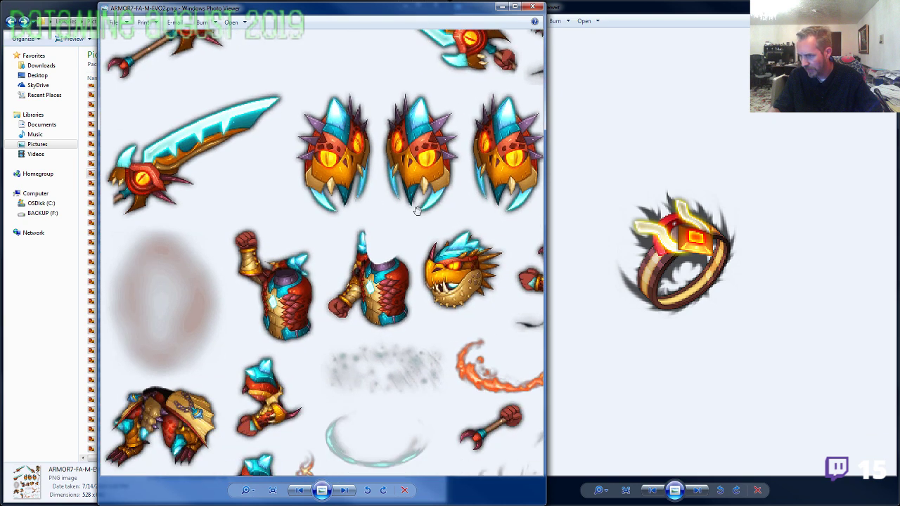
pyautogui.scroll(1, 457, 260)
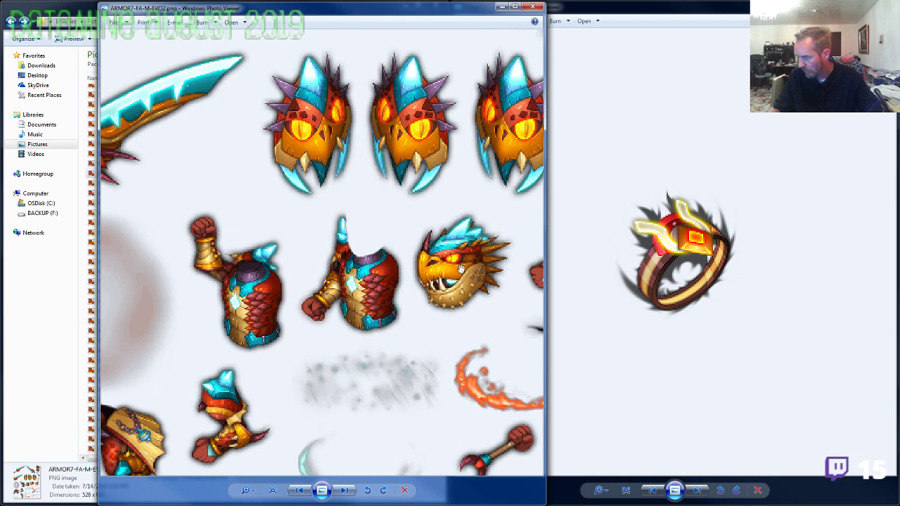
pyautogui.scroll(-1, 461, 269)
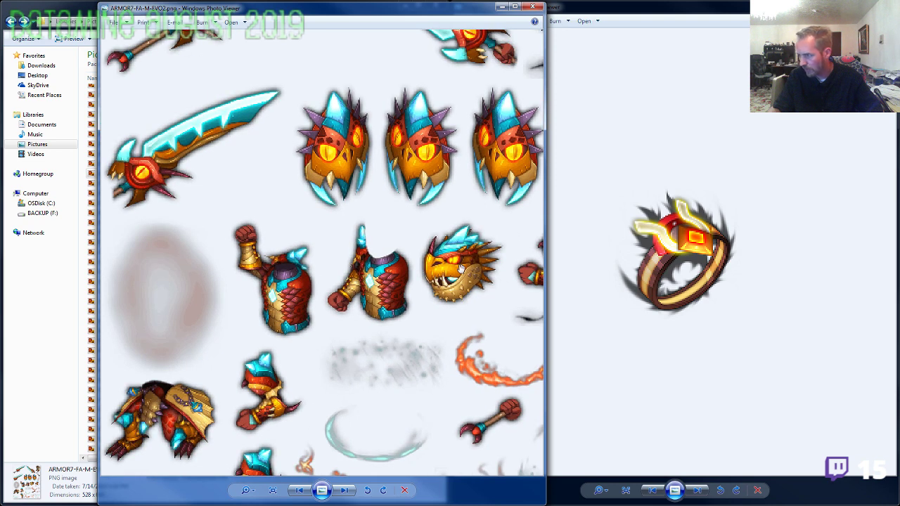
pyautogui.scroll(-2, 460, 270)
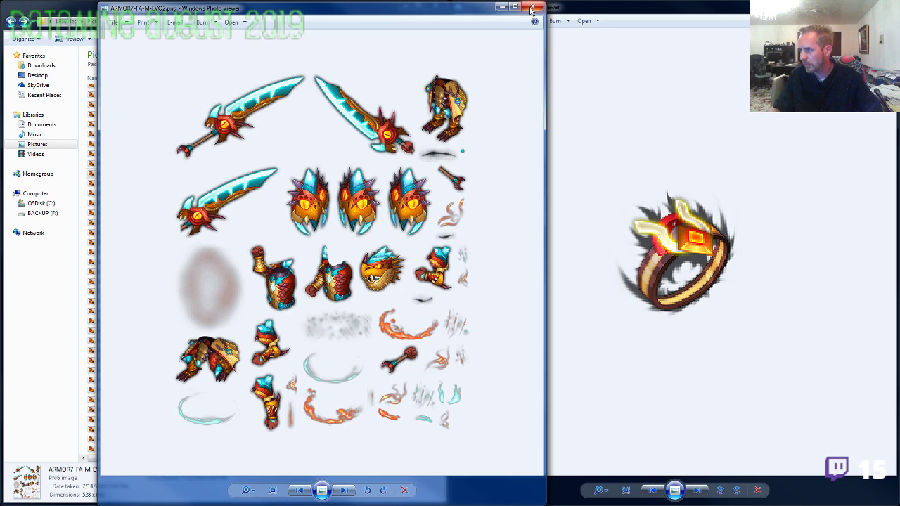
pyautogui.click(533, 7)
# Open image92.png from the unnamed images in the Pack 87 folder.
pyautogui.click(118, 409)
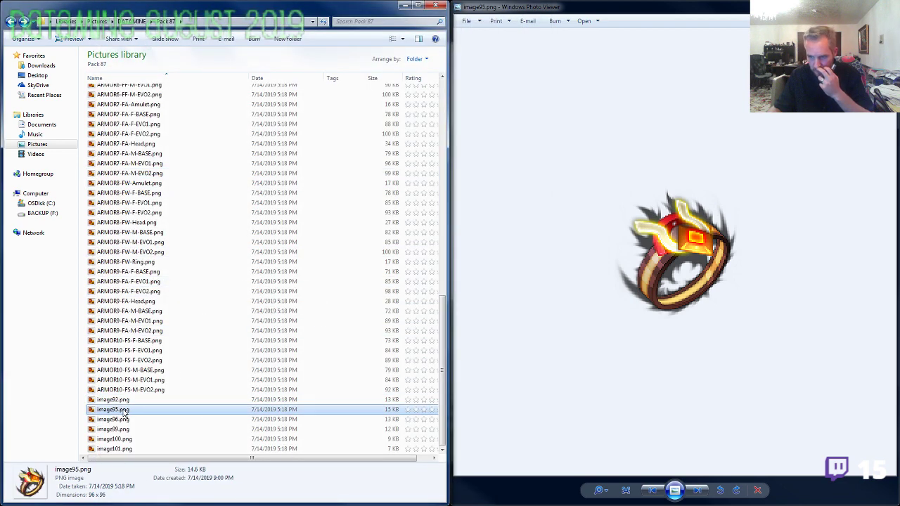
pyautogui.click(125, 400)
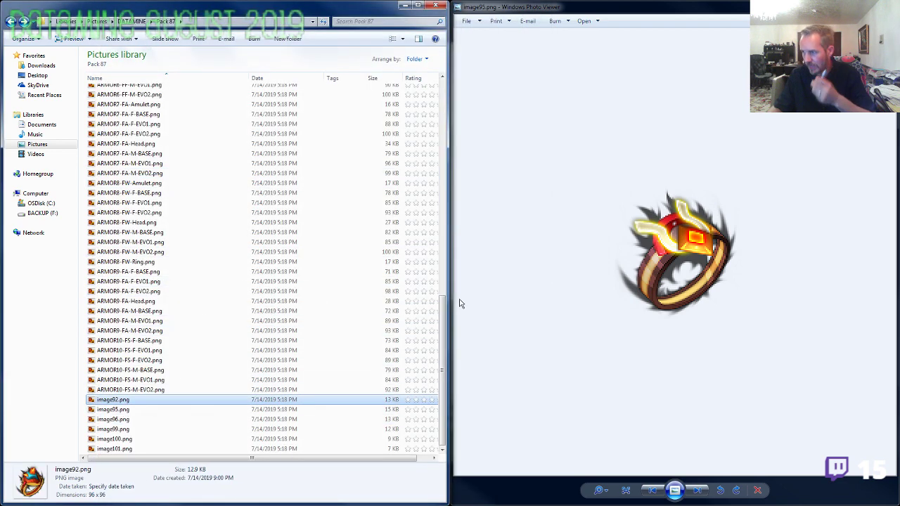
pyautogui.press('Return')
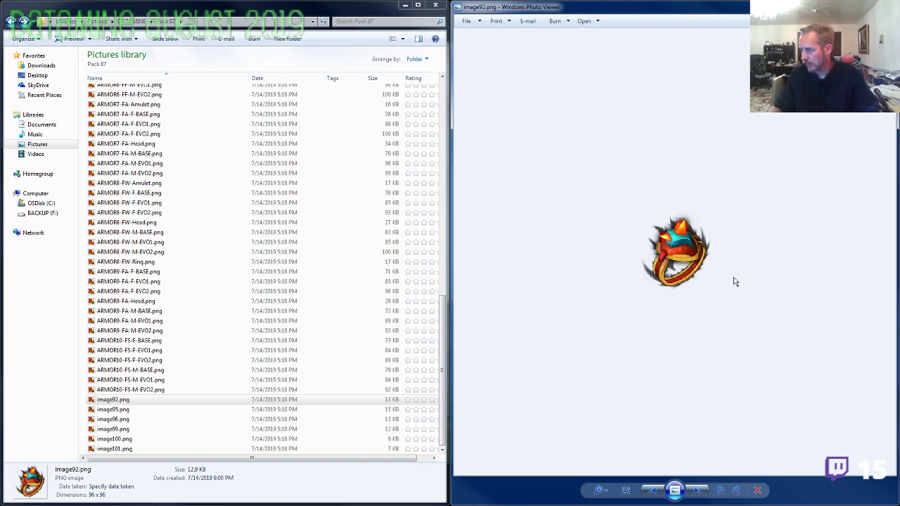
# Compare the enlarged armor parts in ARMOR7-FA-M-EVO2.png with the ring in image92.png, and close the armor picture.
pyautogui.click(126, 144)
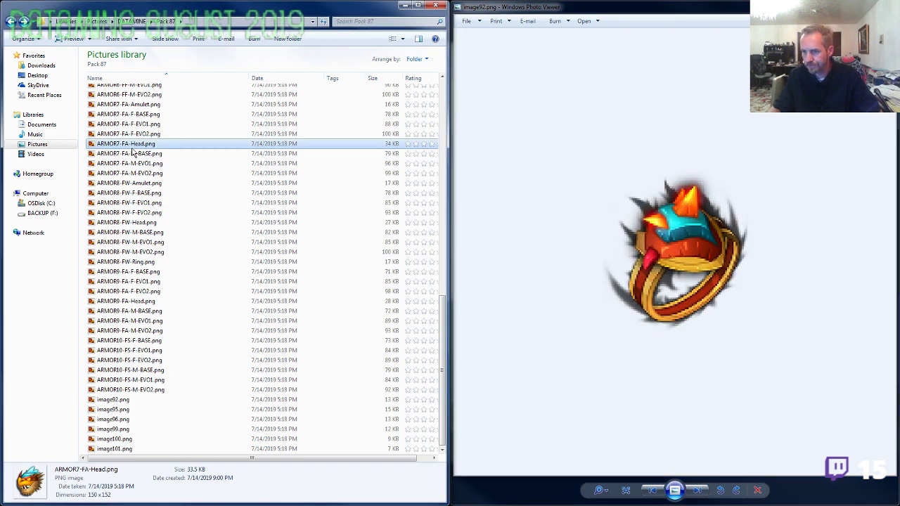
pyautogui.click(146, 164)
pyautogui.doubleClick(147, 174)
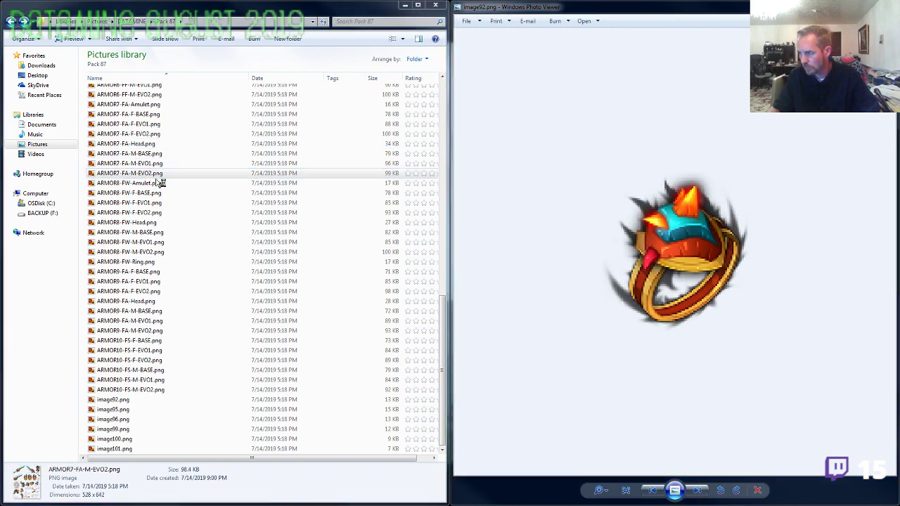
pyautogui.scroll(4, 329, 279)
pyautogui.moveTo(329, 280); pyautogui.dragTo(329, 289)
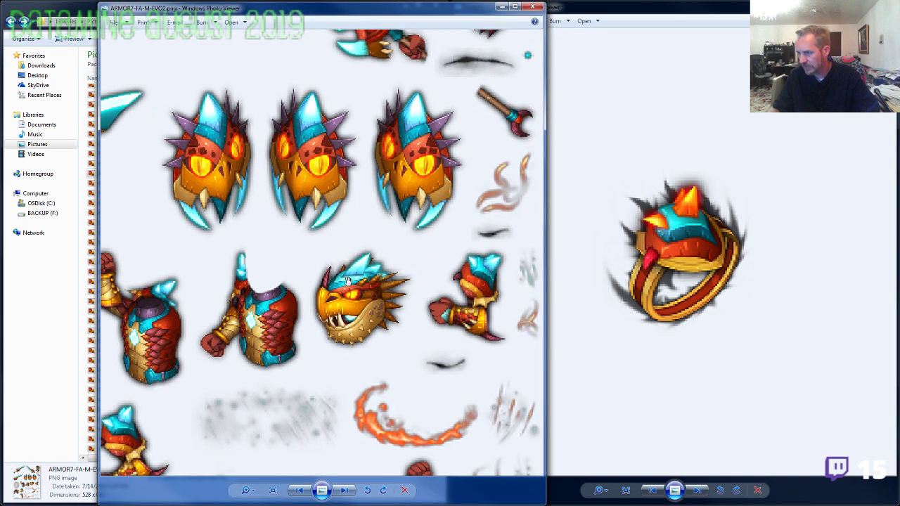
pyautogui.moveTo(266, 346); pyautogui.dragTo(341, 221)
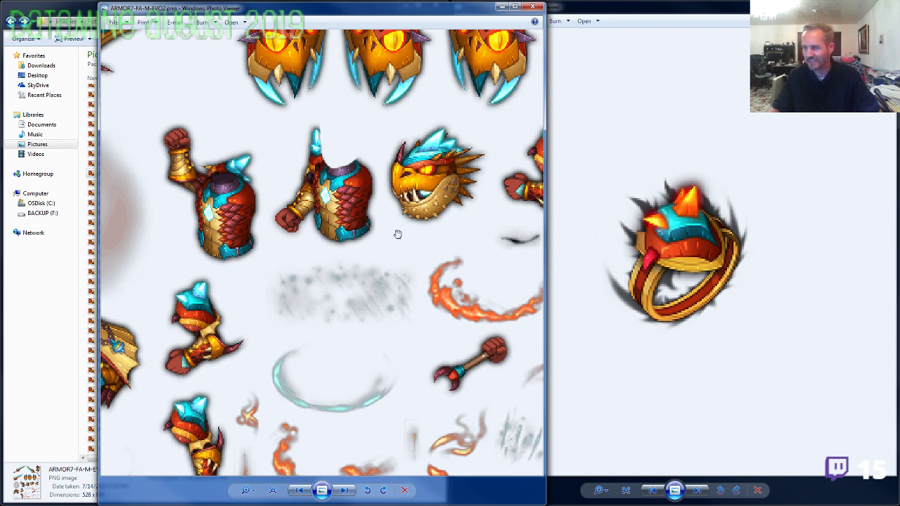
pyautogui.click(532, 6)
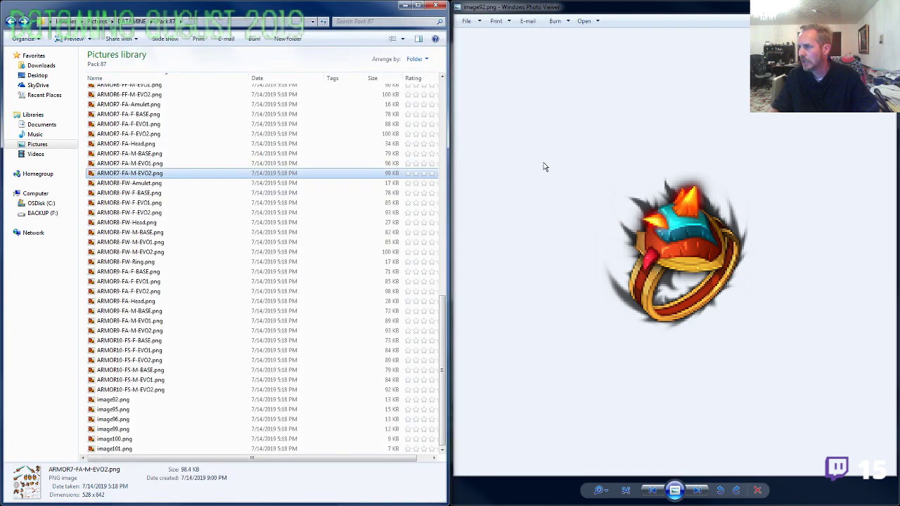
# Rename image92.png to ARMOR7-FA-Ring.png, reusing the prefix copied from the name of ARMOR7-FA-M-EVO2.png.
pyautogui.click(132, 174)
pyautogui.moveTo(132, 174); pyautogui.dragTo(60, 177)
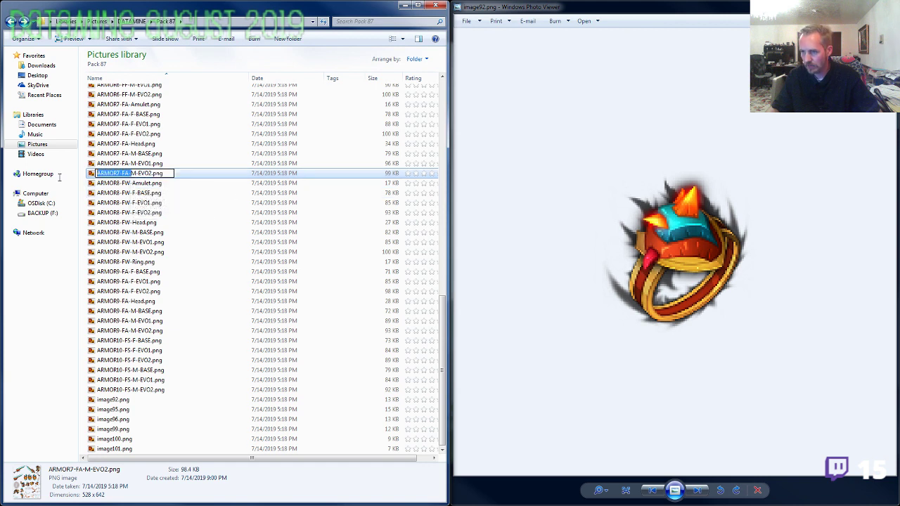
pyautogui.rightClick(128, 175)
pyautogui.click(152, 214)
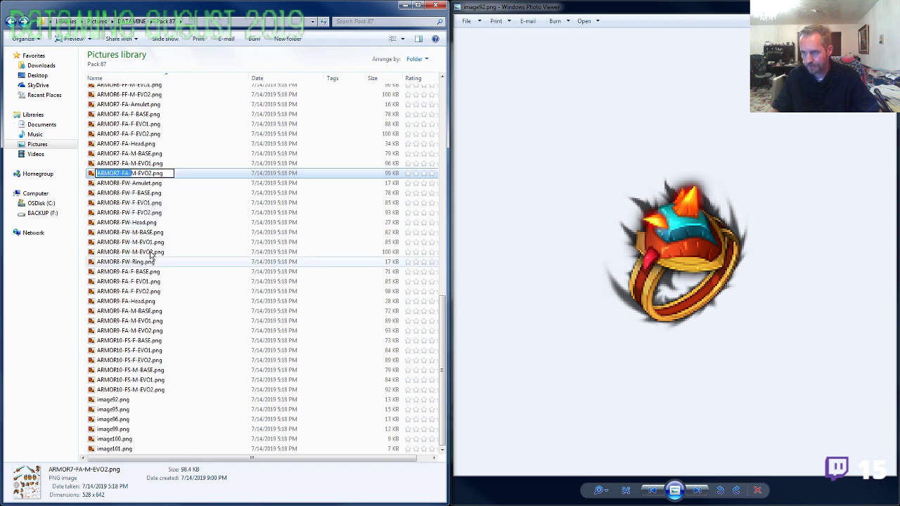
pyautogui.click(121, 401)
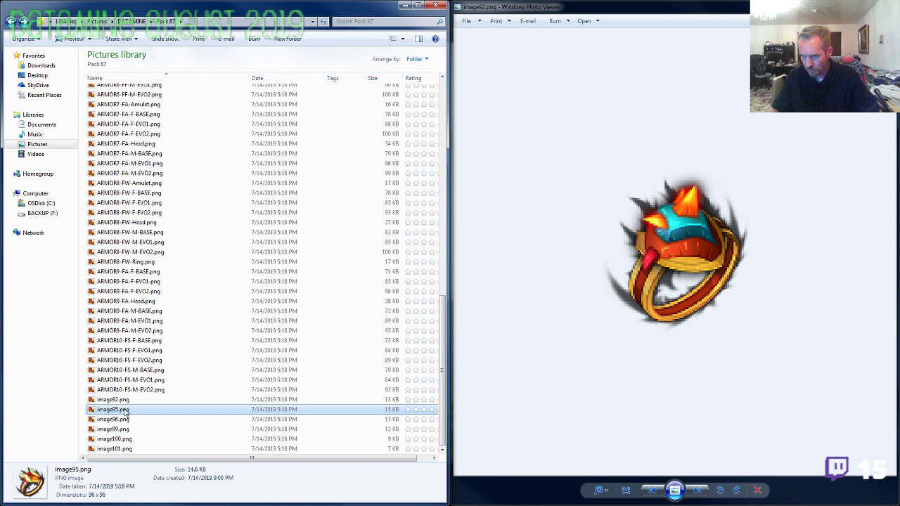
pyautogui.click(121, 401)
pyautogui.hotkey('ctrl', 'v')
pyautogui.write('-')
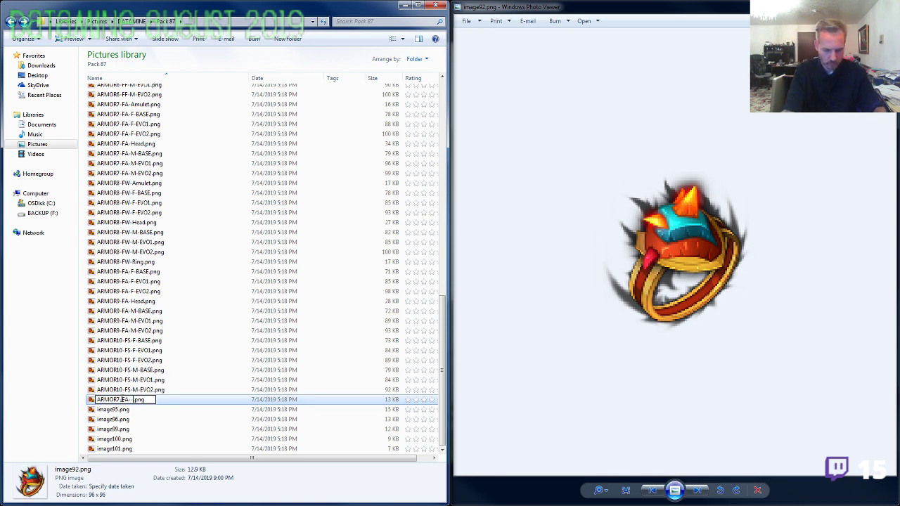
pyautogui.write('Ring')
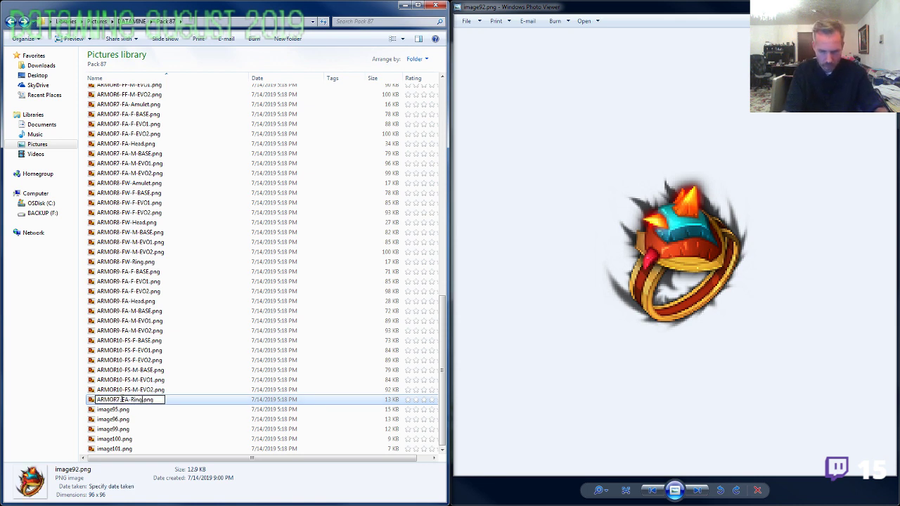
pyautogui.press('Return')
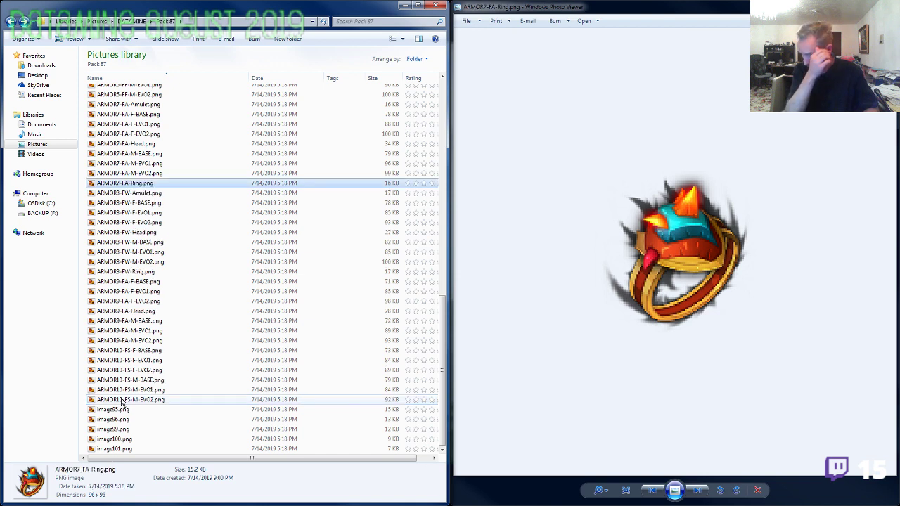
# Close the renamed ring picture and view image95.png enlarged.
pyautogui.click(540, 285)
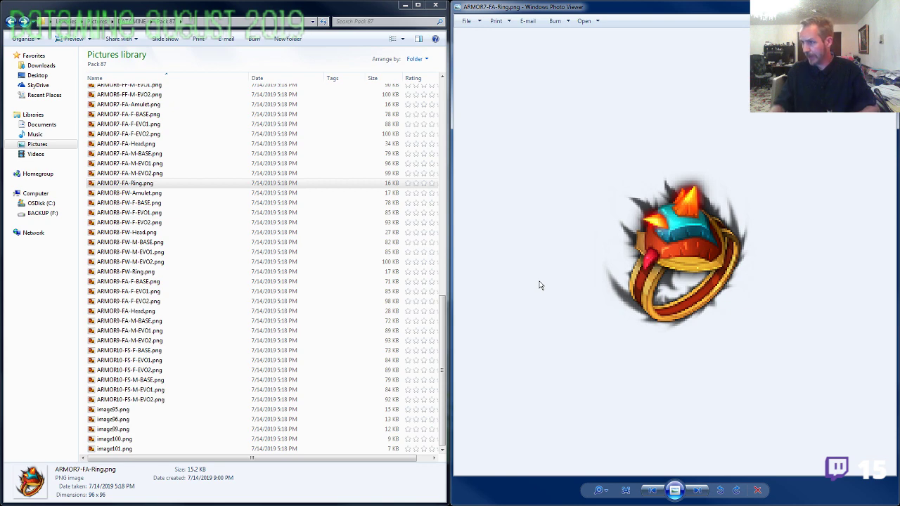
pyautogui.press('Escape')
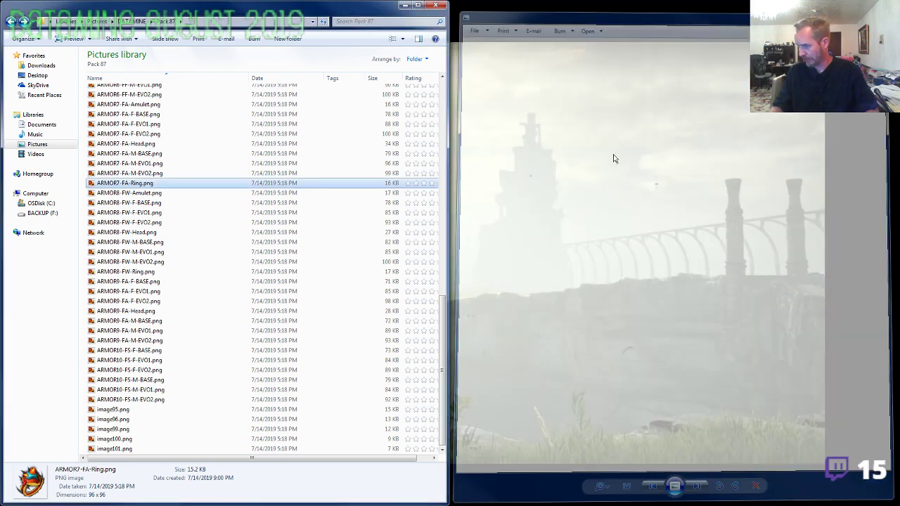
pyautogui.doubleClick(135, 411)
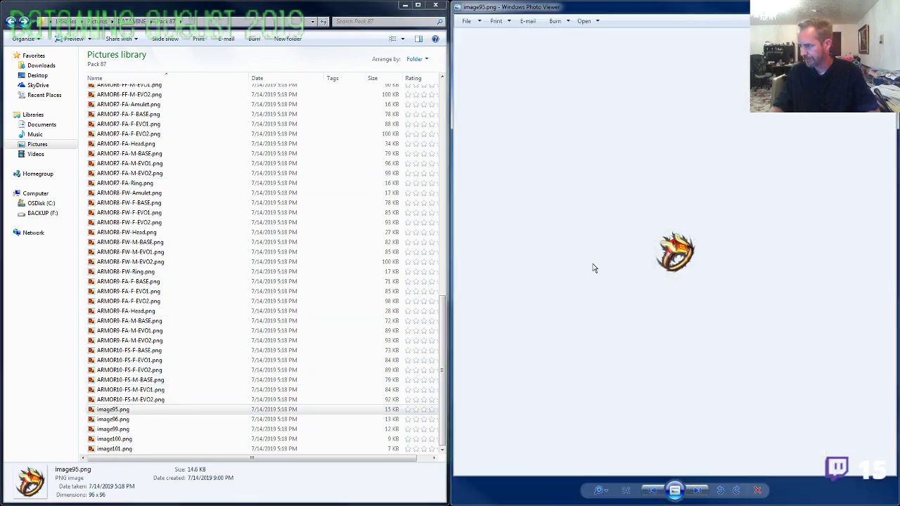
pyautogui.scroll(4, 708, 316)
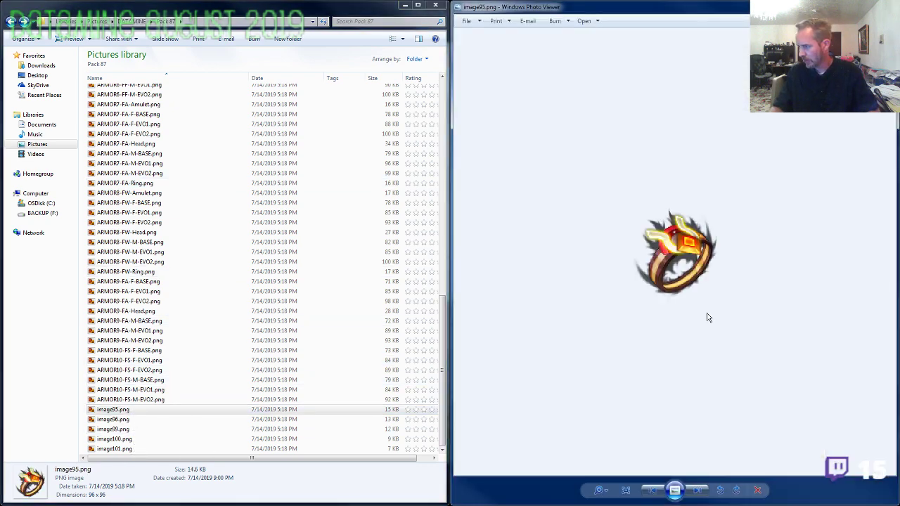
# Open ARMOR10-FS-M-EVO2.png beside the ring in image95.png, compare its armor parts up close, and close it.
pyautogui.click(143, 400)
pyautogui.doubleClick(144, 403)
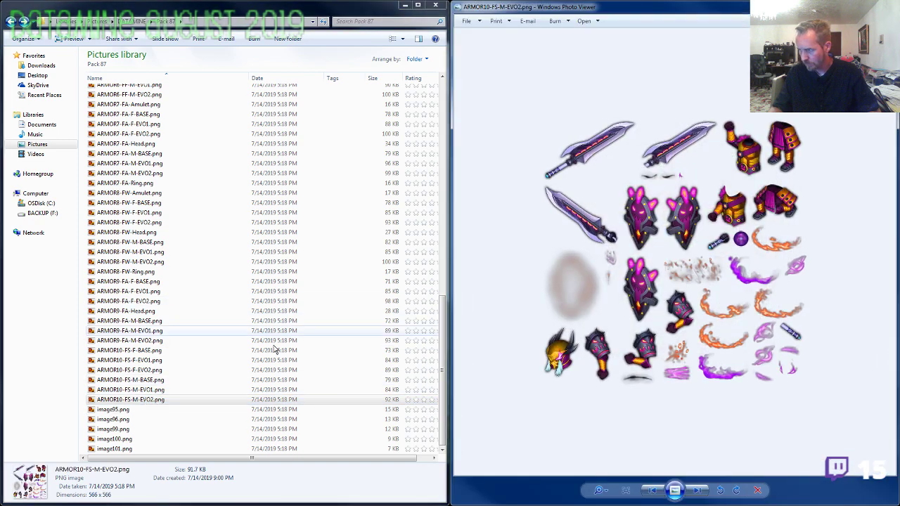
pyautogui.moveTo(713, 3); pyautogui.dragTo(434, 21)
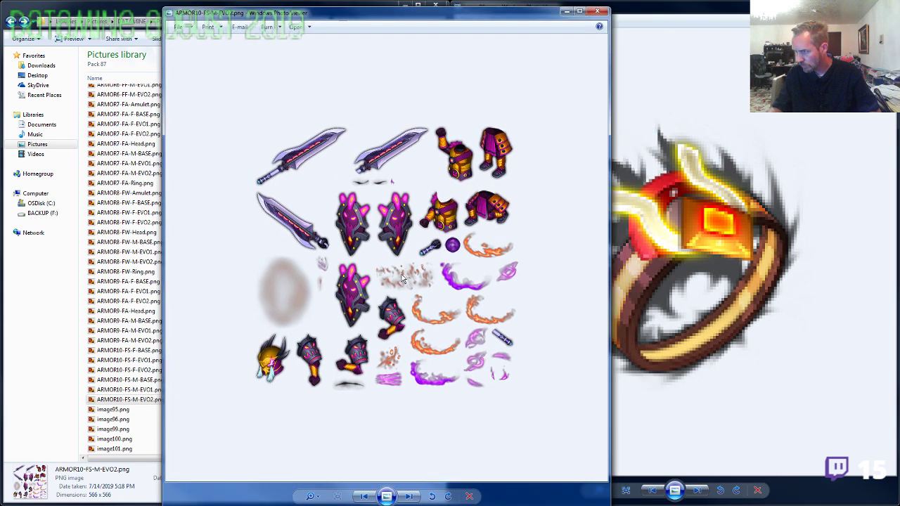
pyautogui.scroll(5, 403, 279)
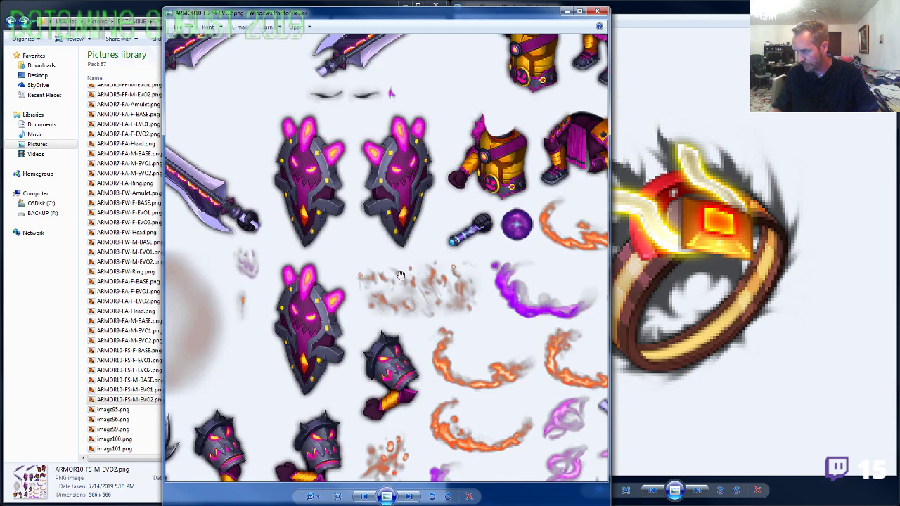
pyautogui.scroll(-4, 403, 267)
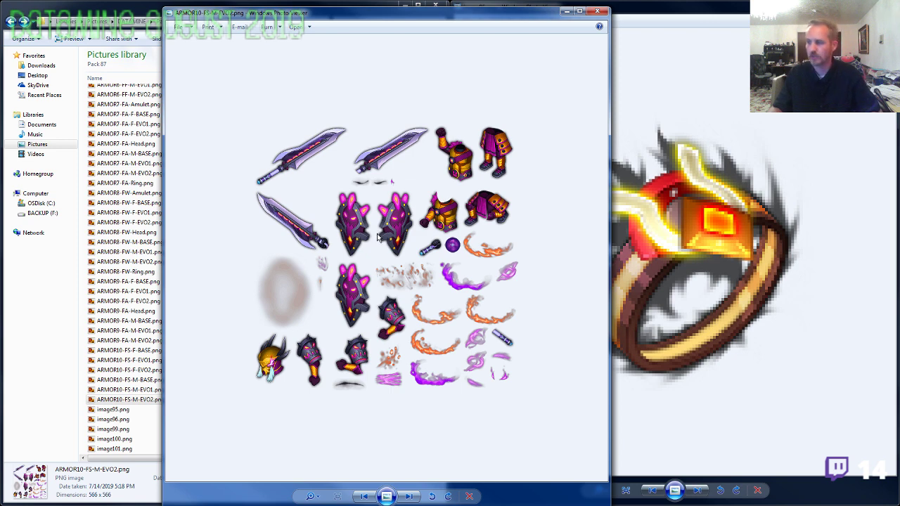
pyautogui.scroll(5, 436, 275)
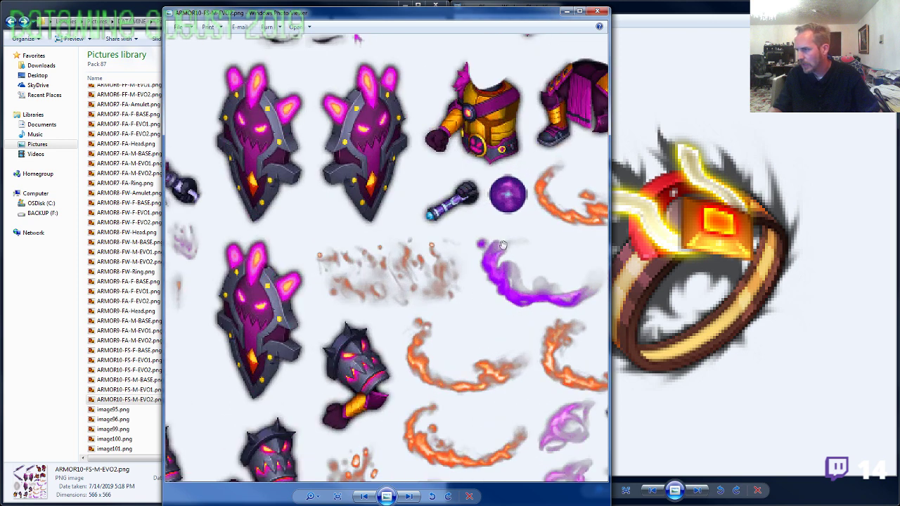
pyautogui.scroll(-5, 391, 279)
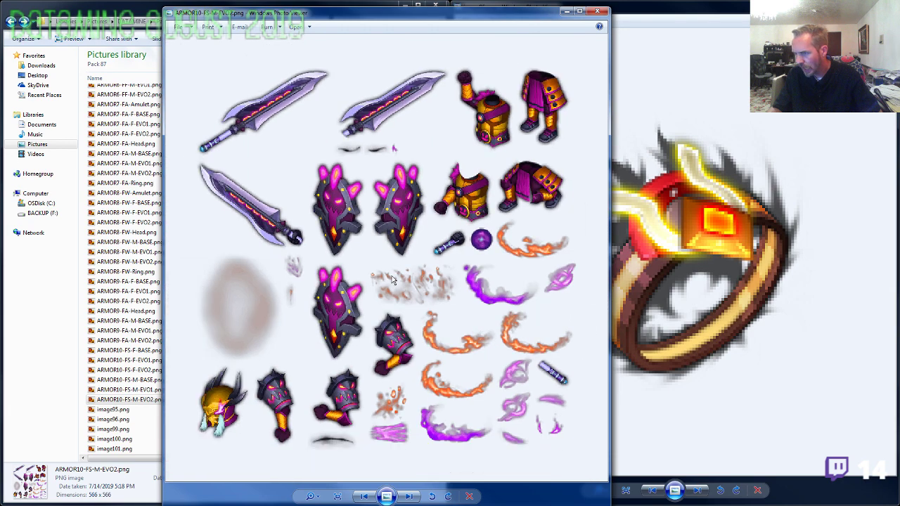
pyautogui.click(596, 11)
# Advance the picture viewer to image96.png, examine its ring enlarged, and move on to image99.png.
pyautogui.press('Right')
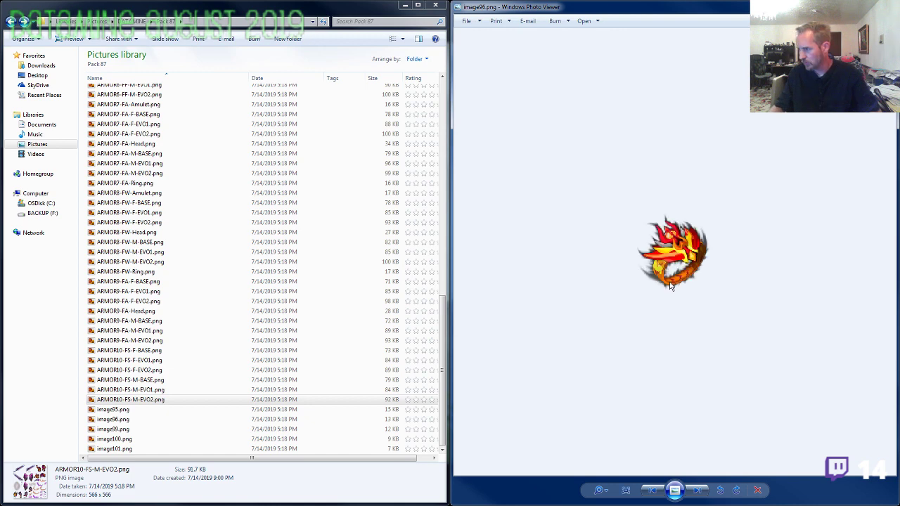
pyautogui.scroll(3, 672, 287)
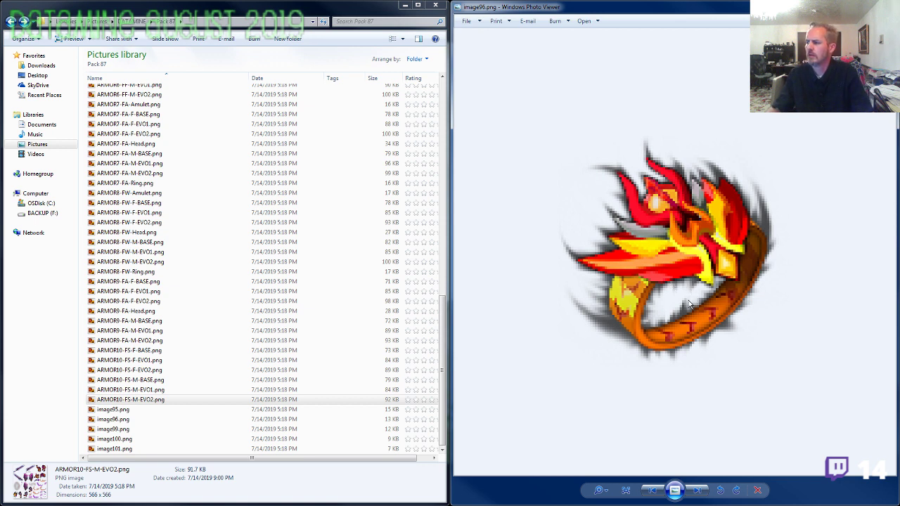
pyautogui.press('Right')
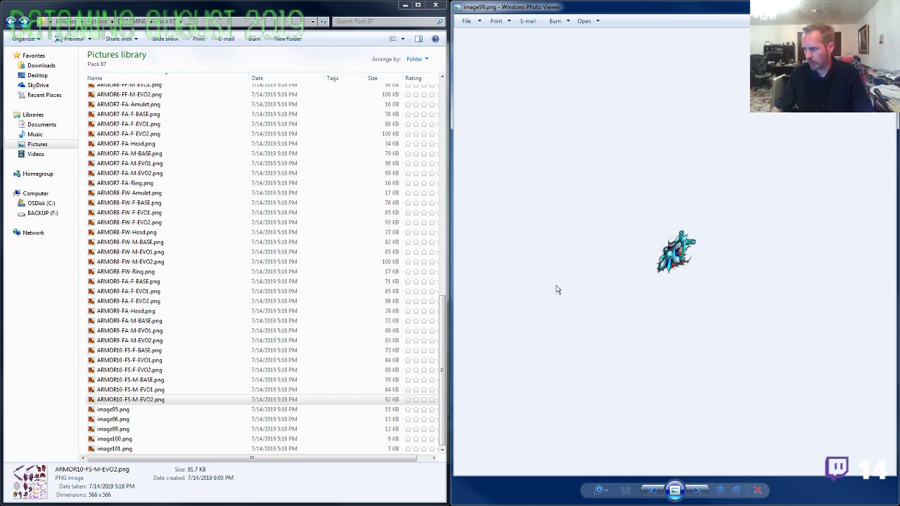
# Examine the item in image99.png enlarged, flip back and forth through image95.png, image96.png and image99.png, and stop at image96.png.
pyautogui.scroll(5, 665, 291)
pyautogui.scroll(-3, 695, 295)
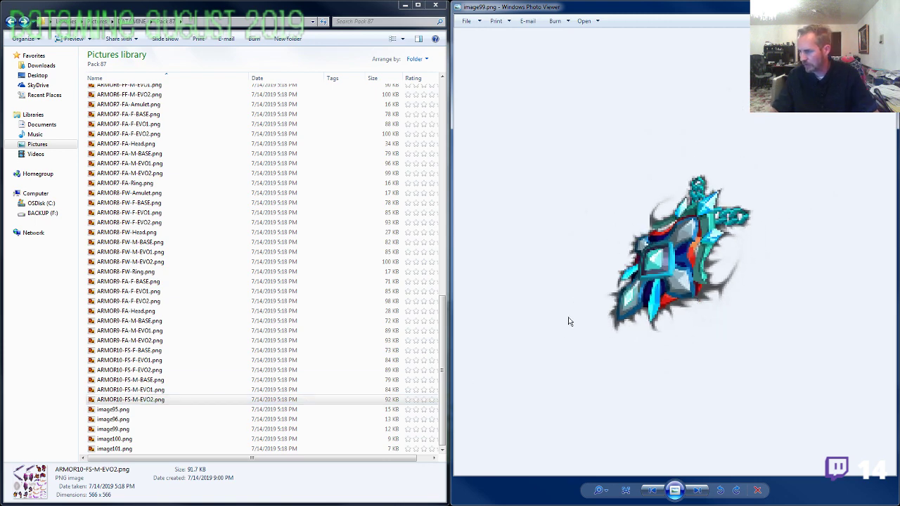
pyautogui.press('Left')
pyautogui.press('Left')
pyautogui.press('Right')
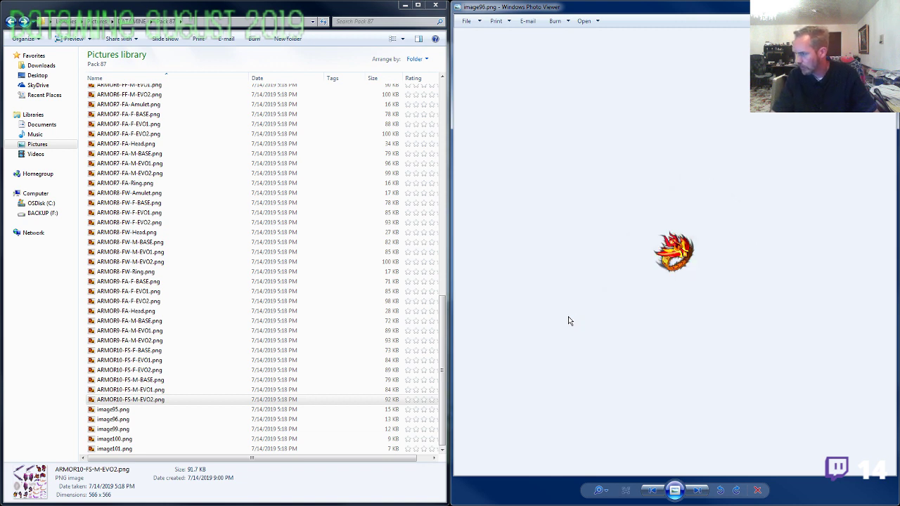
pyautogui.press('Right')
pyautogui.press('Left')
pyautogui.press('Left')
pyautogui.press('Right')
pyautogui.press('Left')
pyautogui.press('Right')
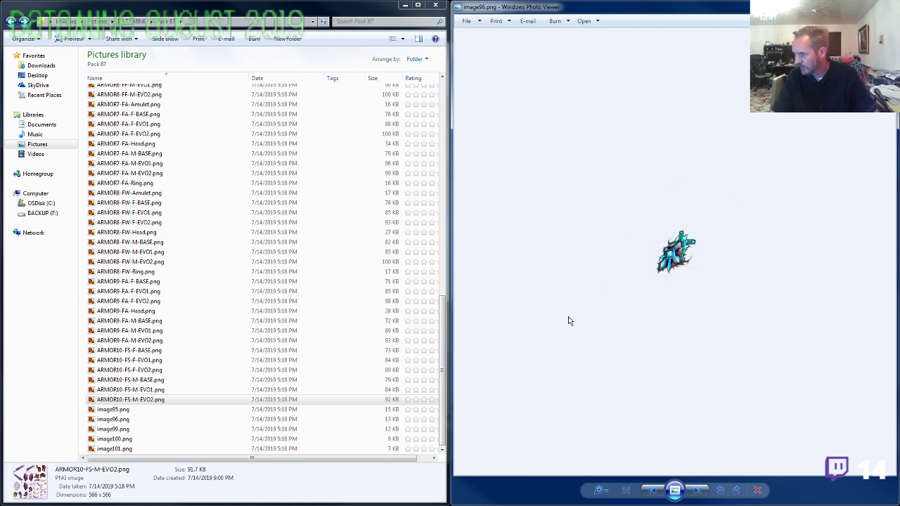
pyautogui.press('Left')
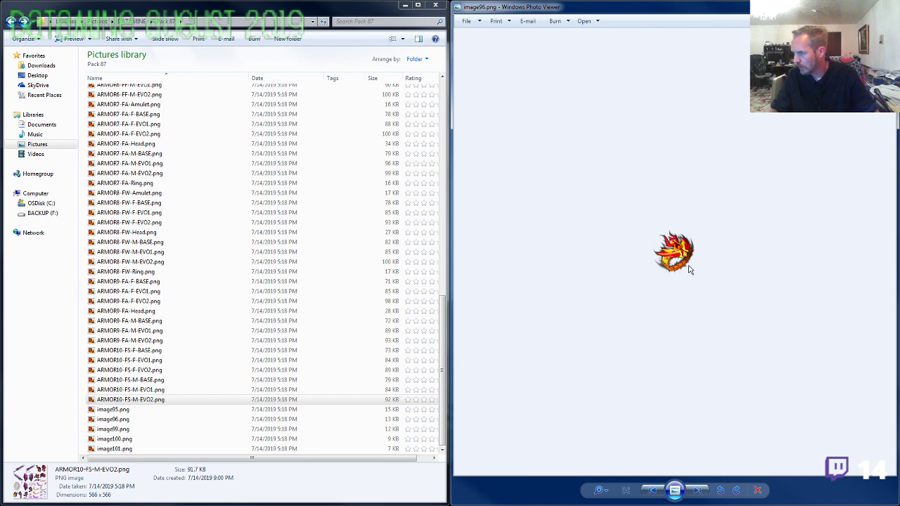
# Open ARMOR5-FE-Ring.png beside image96.png, compare the two rings, and close it.
pyautogui.click(176, 183)
pyautogui.scroll(6, 161, 204)
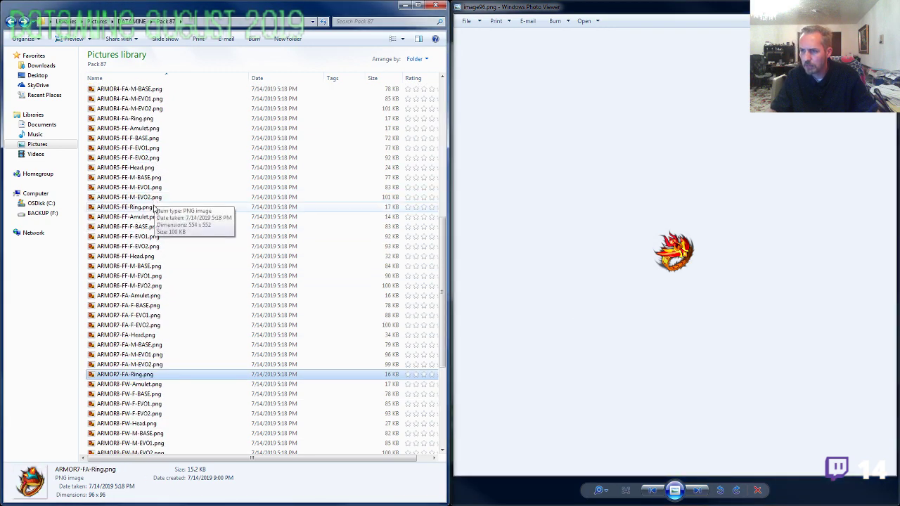
pyautogui.doubleClick(125, 206)
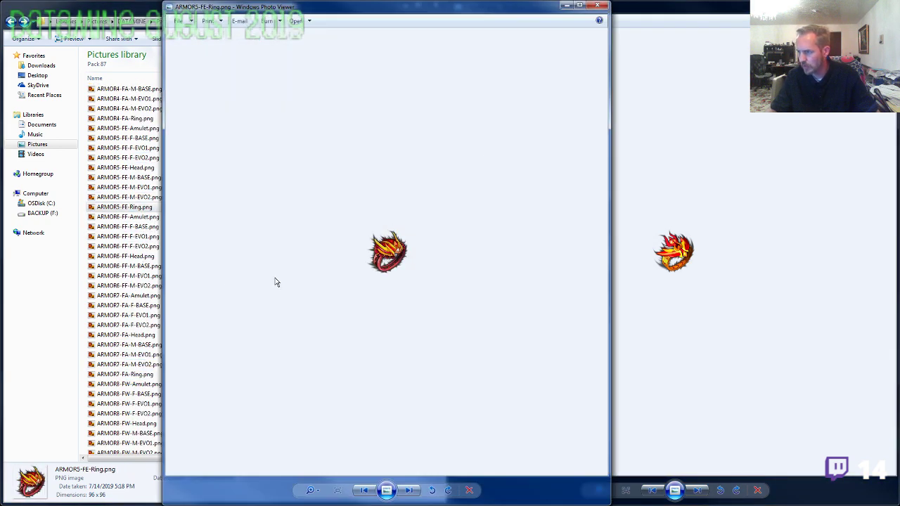
pyautogui.click(597, 6)
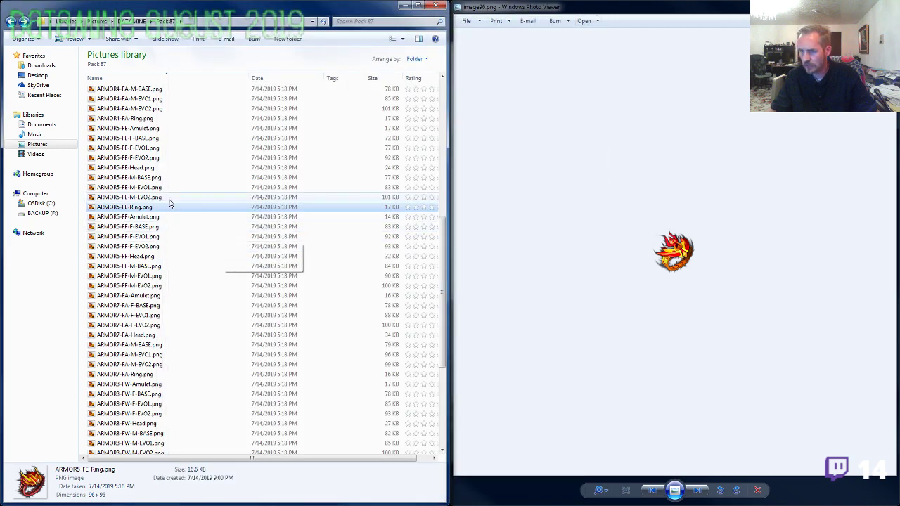
# Open ARMOR5-FE-M-EVO2.png, compare its armor parts up close with the enlarged ring in image96.png, and close the armor picture.
pyautogui.doubleClick(169, 199)
pyautogui.click(671, 272)
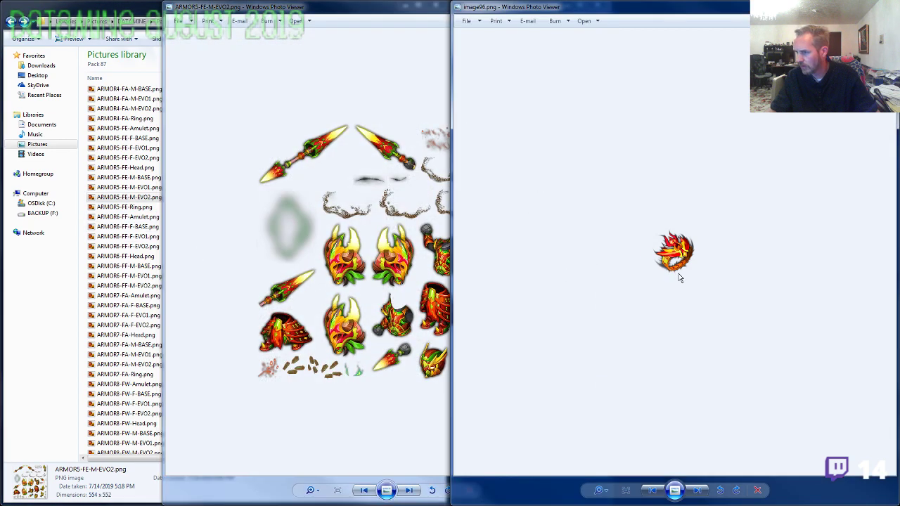
pyautogui.scroll(5, 689, 281)
pyautogui.click(418, 303)
pyautogui.scroll(1, 448, 306)
pyautogui.scroll(2, 449, 305)
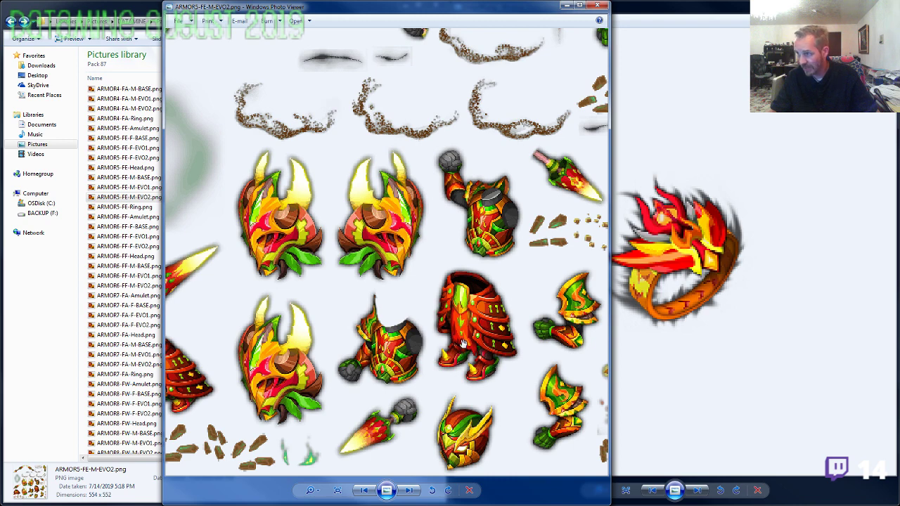
pyautogui.scroll(-1, 464, 344)
pyautogui.scroll(-1, 464, 344)
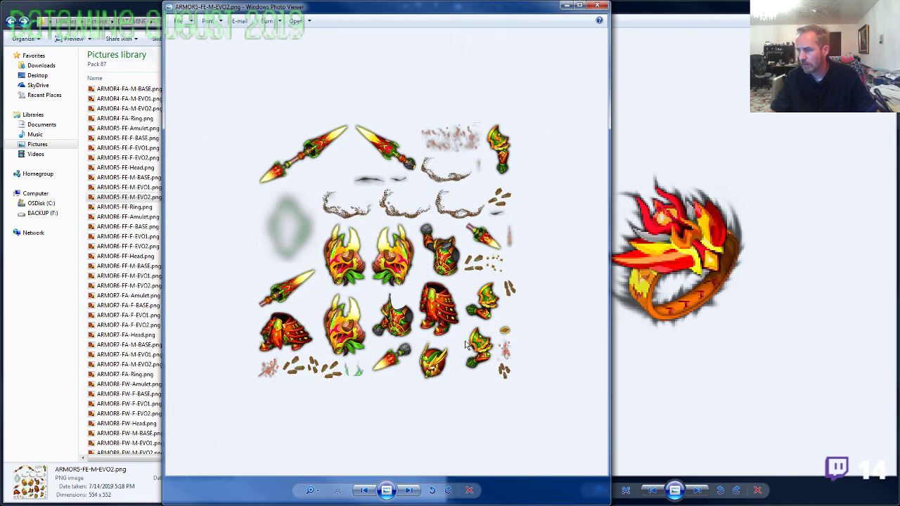
pyautogui.click(597, 5)
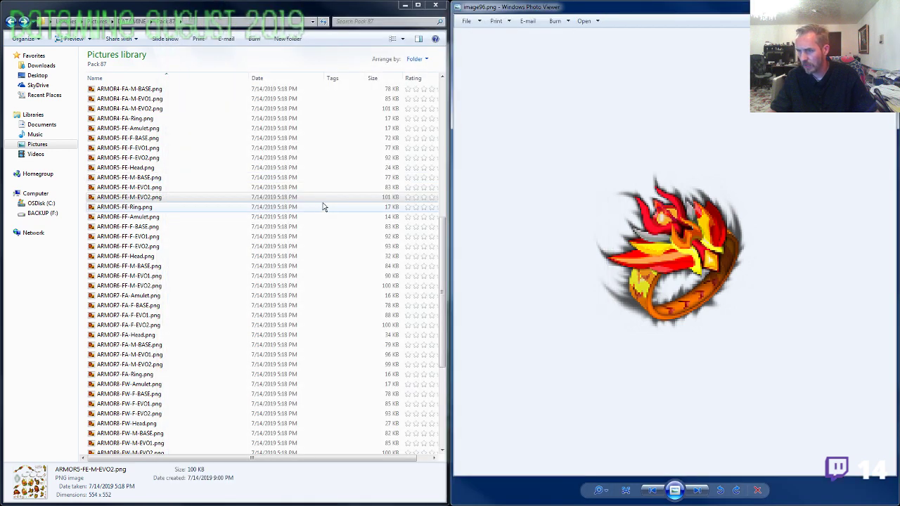
# Copy the name of ARMOR5-FE-Ring.png for reuse and rename that file to image94.png.
pyautogui.click(123, 206)
pyautogui.press('F2')
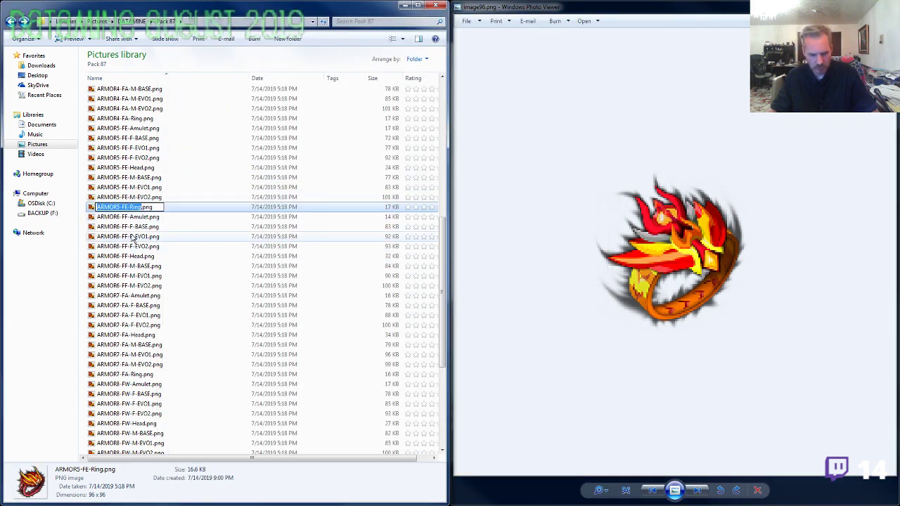
pyautogui.press('Escape')
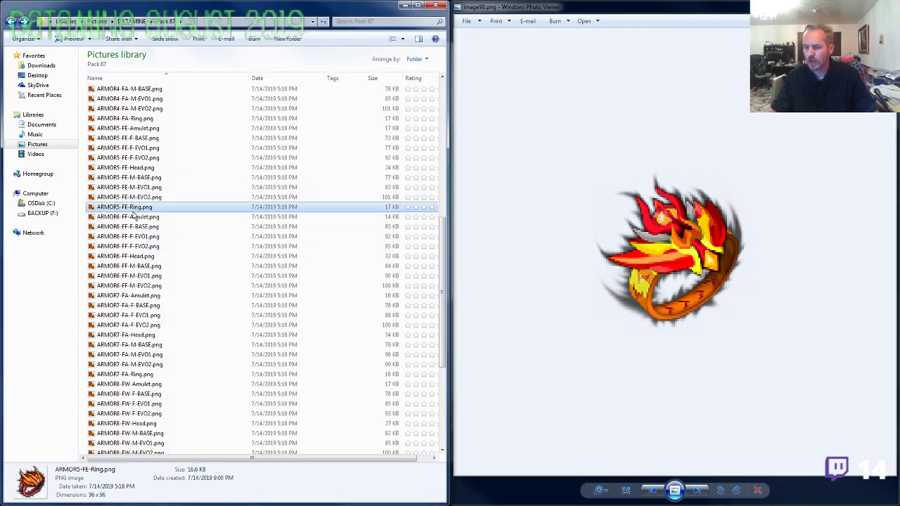
pyautogui.scroll(3, 140, 314)
pyautogui.press('F2')
pyautogui.hotkey('ctrl', 'c')
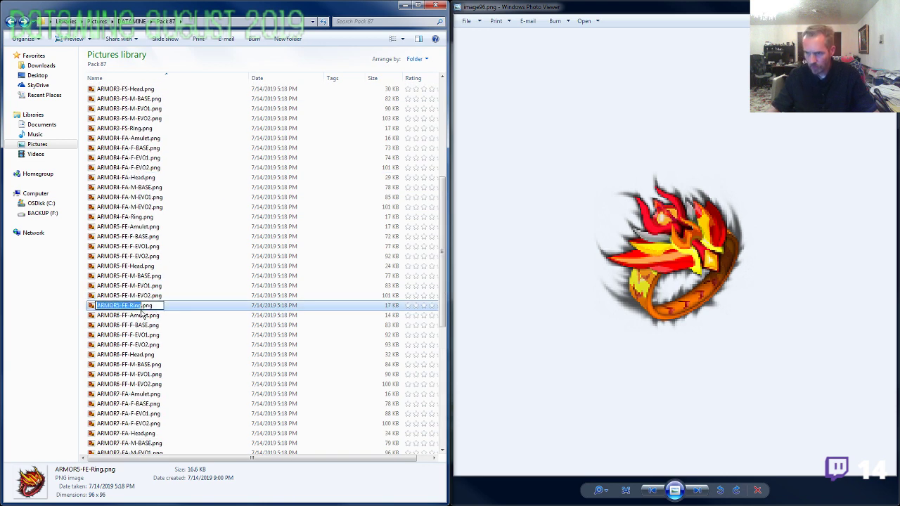
pyautogui.write('image94')
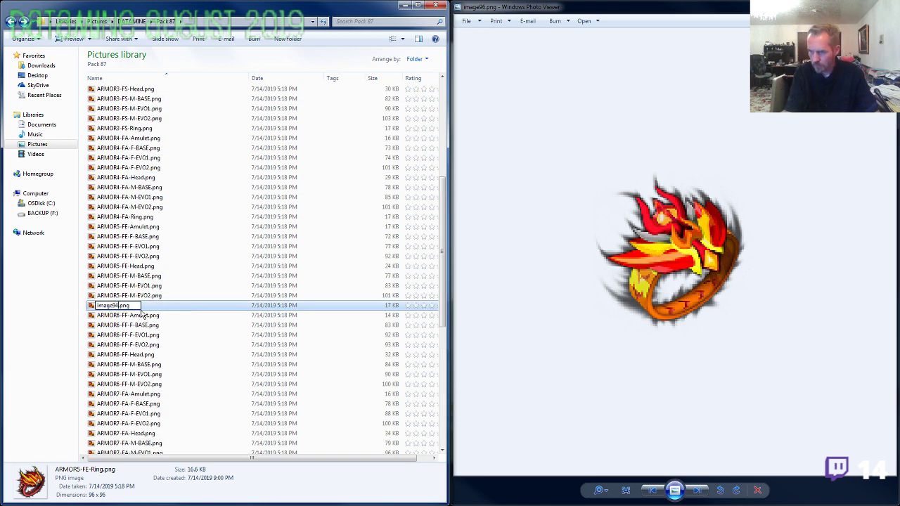
pyautogui.press('Return')
# Rename image96.png to ARMOR5-FE-Ring.png, reusing the copied name.
pyautogui.click(132, 412)
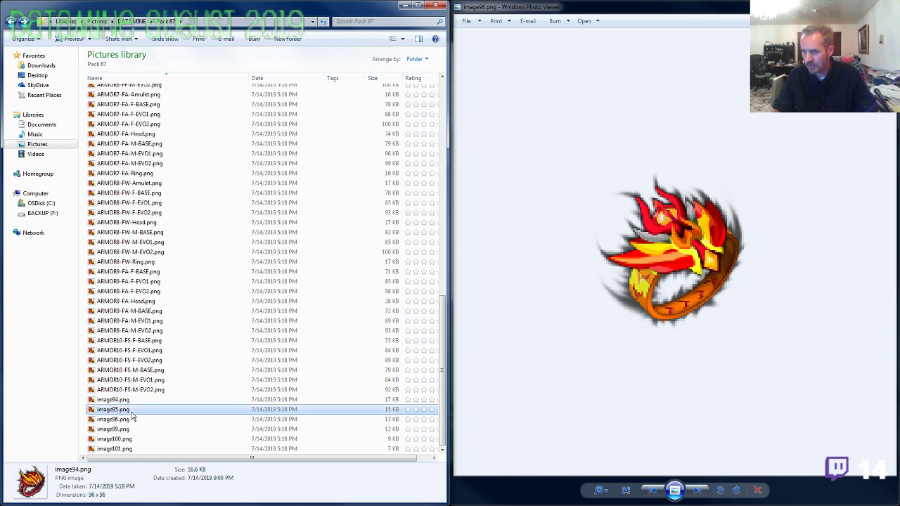
pyautogui.press('Down')
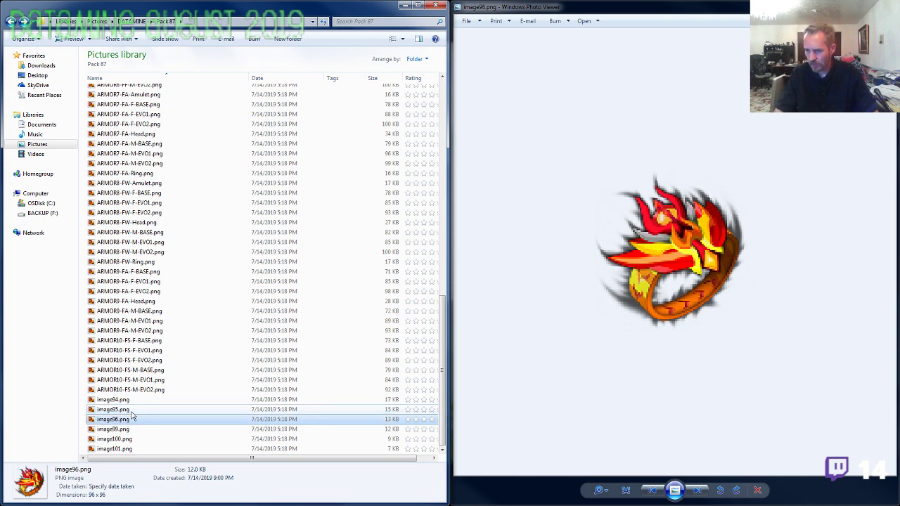
pyautogui.press('F2')
pyautogui.hotkey('ctrl', 'v')
pyautogui.press('Return')
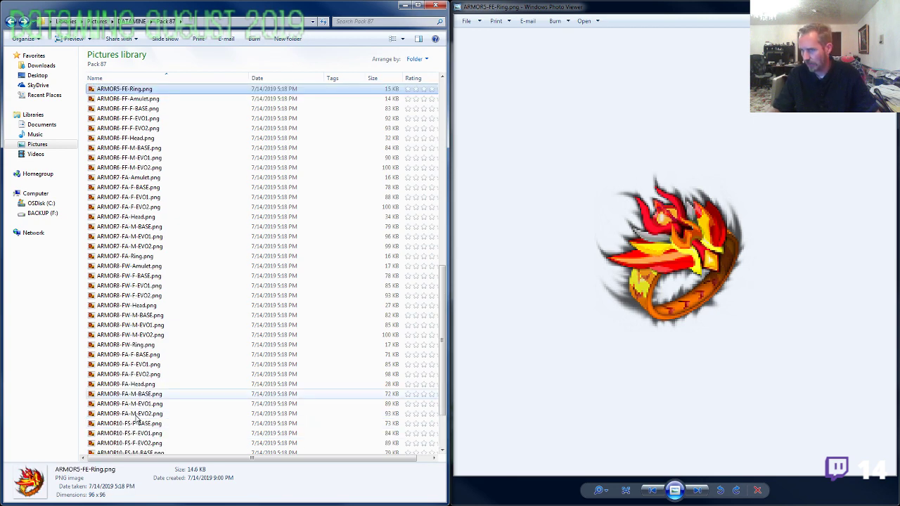
# Close the renamed ring picture and open image99.png from the end of the file list.
pyautogui.click(316, 297)
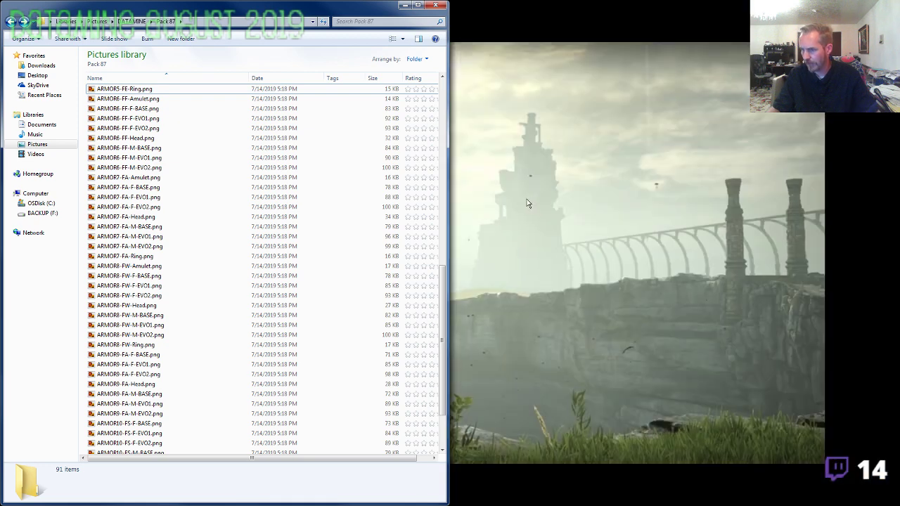
pyautogui.click(185, 315)
pyautogui.scroll(-3, 201, 368)
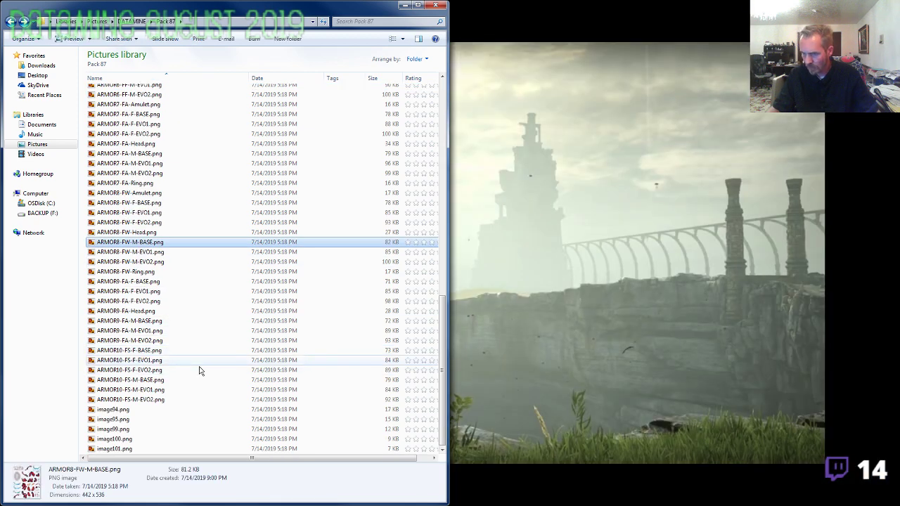
pyautogui.click(125, 431)
pyautogui.doubleClick(117, 430)
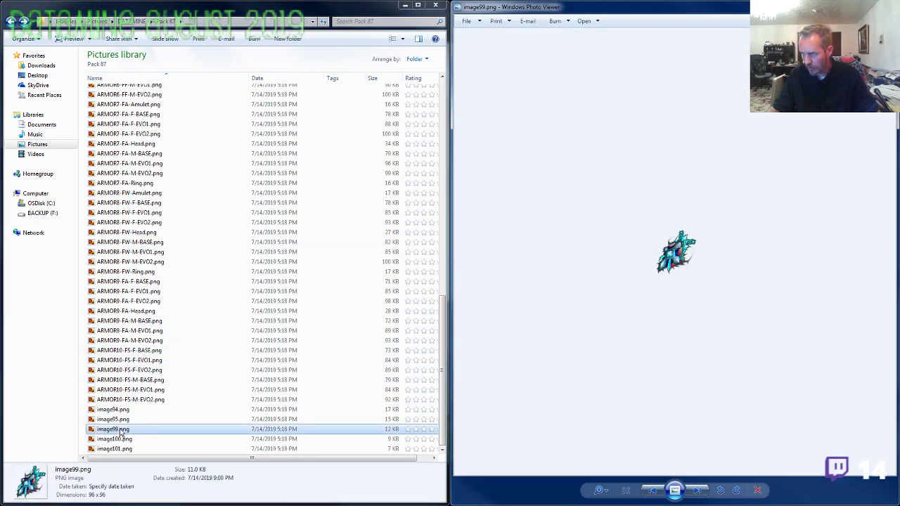
# Open ARMOR5-FE-Amulet.png to compare it with the amulet in image99.png, and close it.
pyautogui.scroll(12, 160, 323)
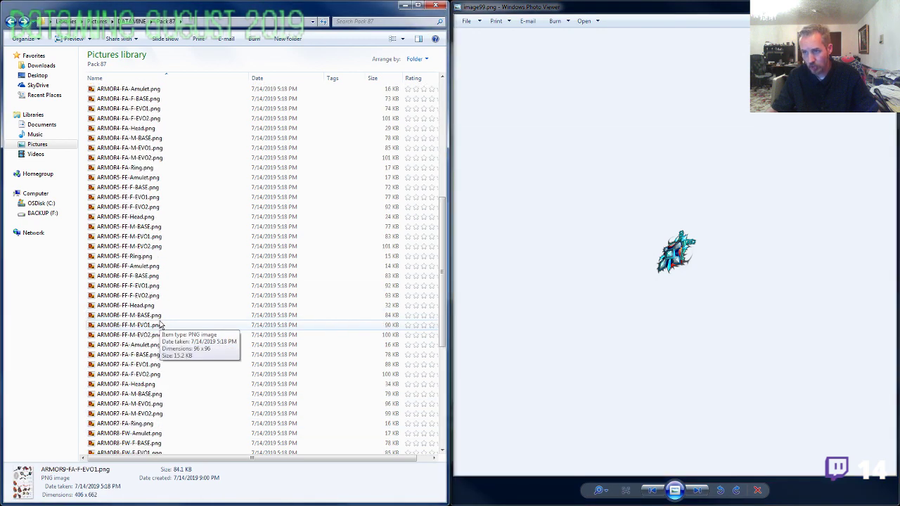
pyautogui.scroll(-2, 160, 323)
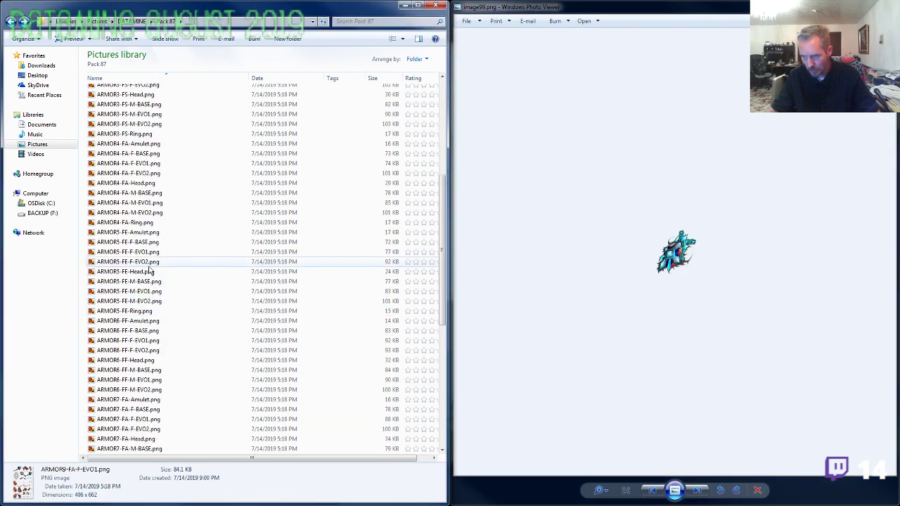
pyautogui.doubleClick(141, 234)
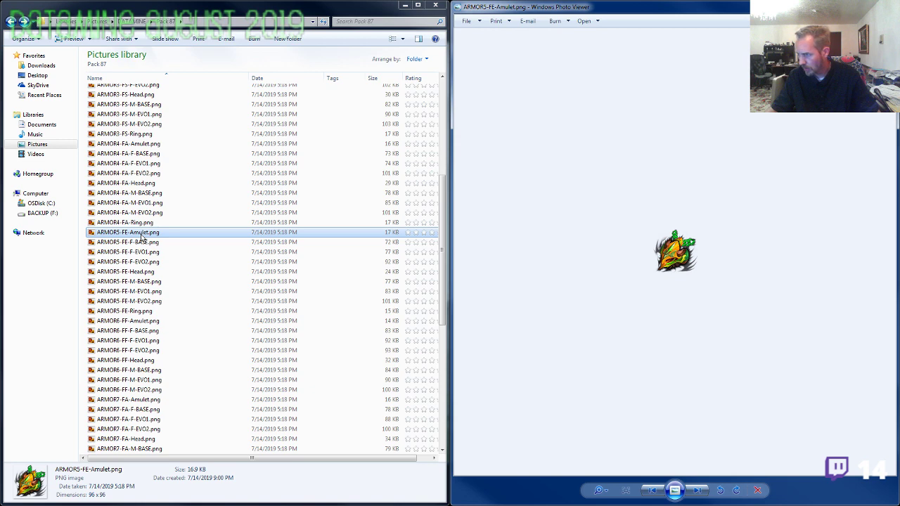
pyautogui.click(467, 171)
pyautogui.click(882, 5)
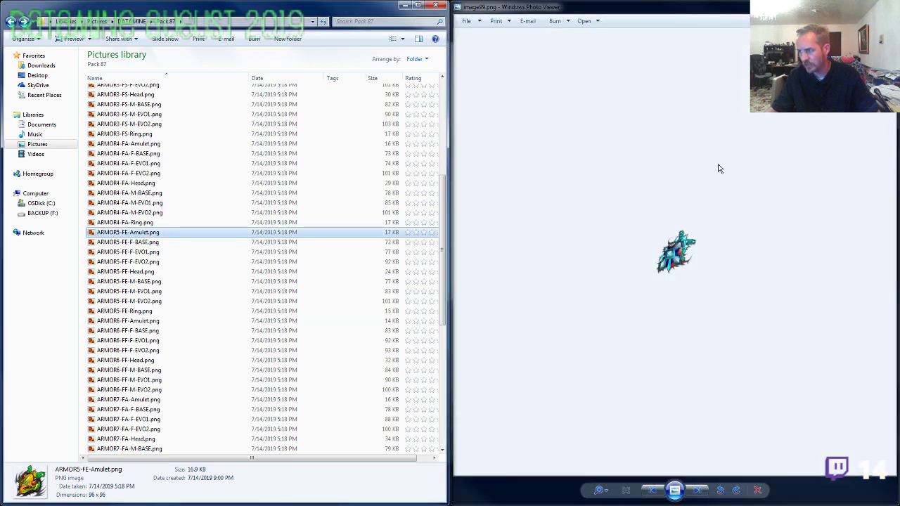
# Enlarge the amulet in image99.png to inspect its details.
pyautogui.scroll(6, 684, 269)
pyautogui.scroll(-5, 681, 266)
pyautogui.click(680, 266)
pyautogui.scroll(5, 684, 269)
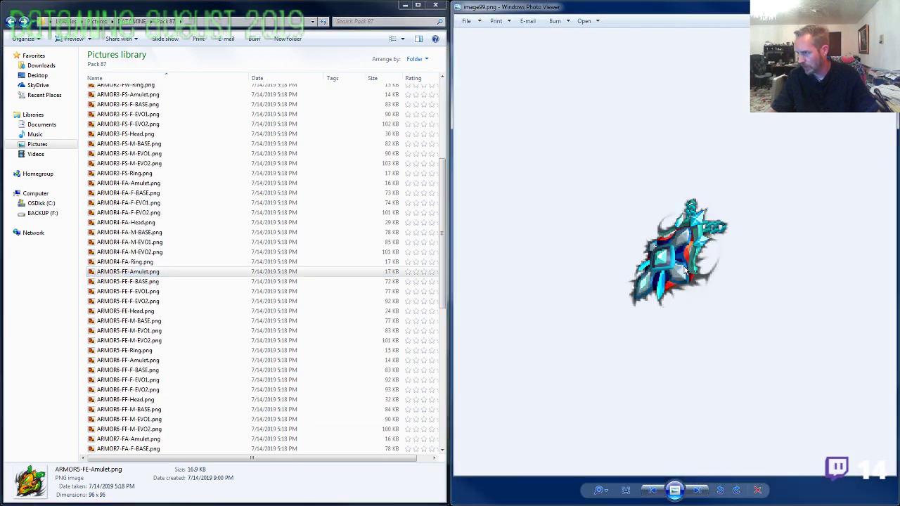
# Check the previews of the ARMOR5, ARMOR10, ARMOR7 and ARMOR3 files for a set matching the amulet in image99.png.
pyautogui.click(176, 340)
pyautogui.scroll(-11, 167, 372)
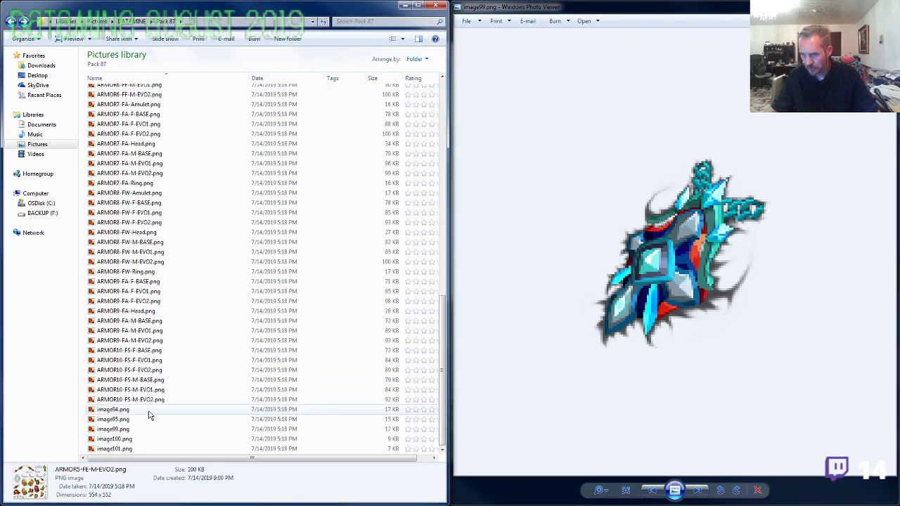
pyautogui.click(148, 400)
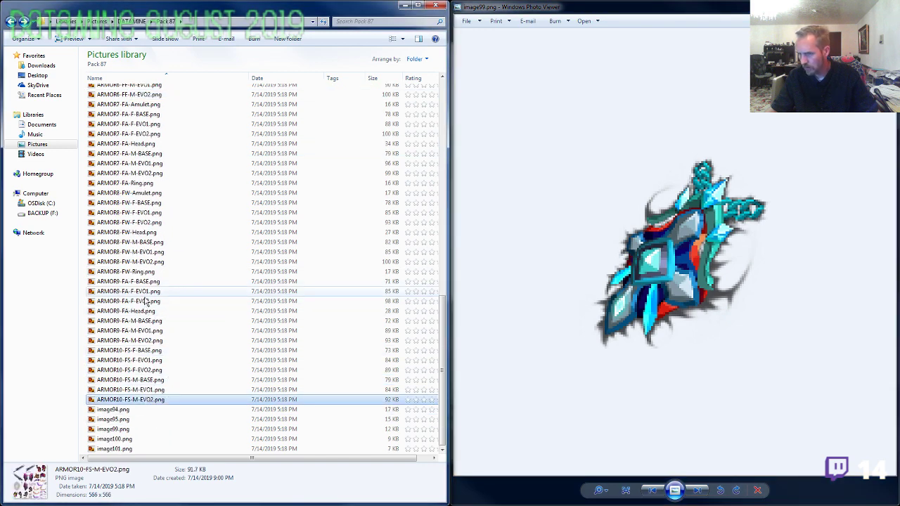
pyautogui.click(146, 352)
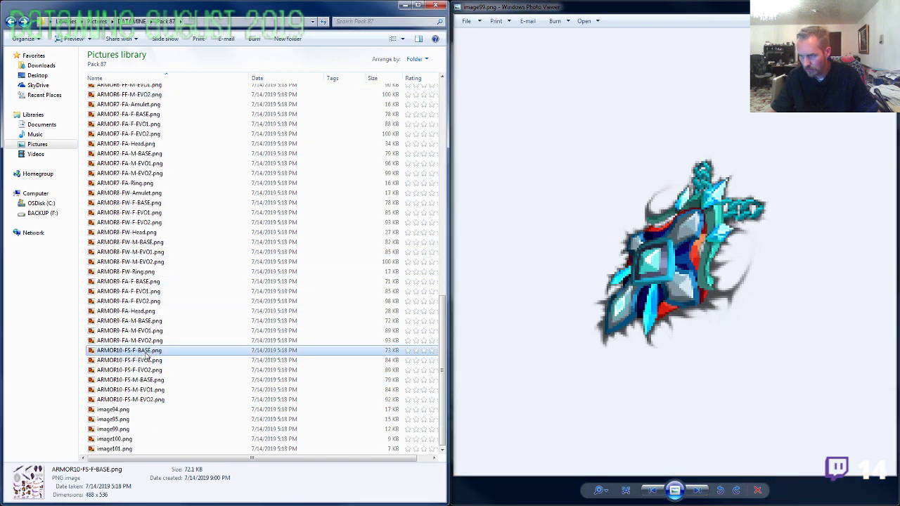
pyautogui.scroll(10, 147, 357)
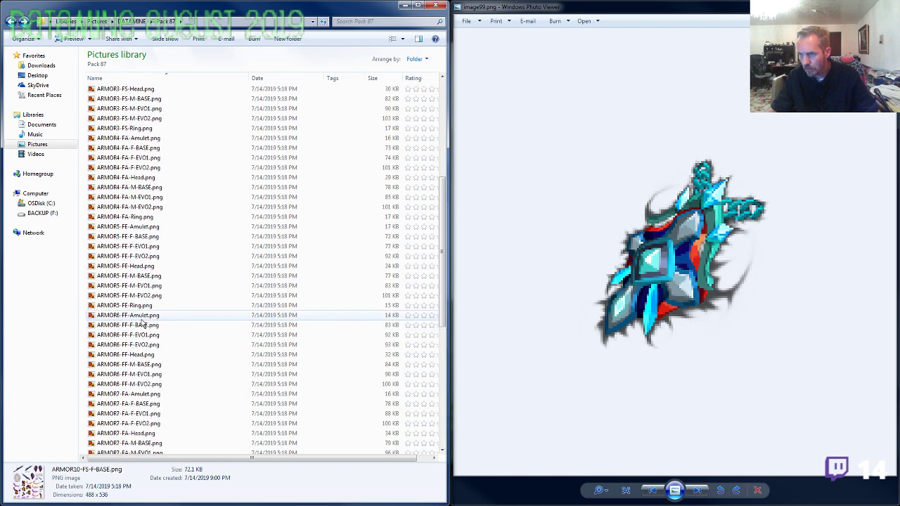
pyautogui.scroll(-2, 142, 317)
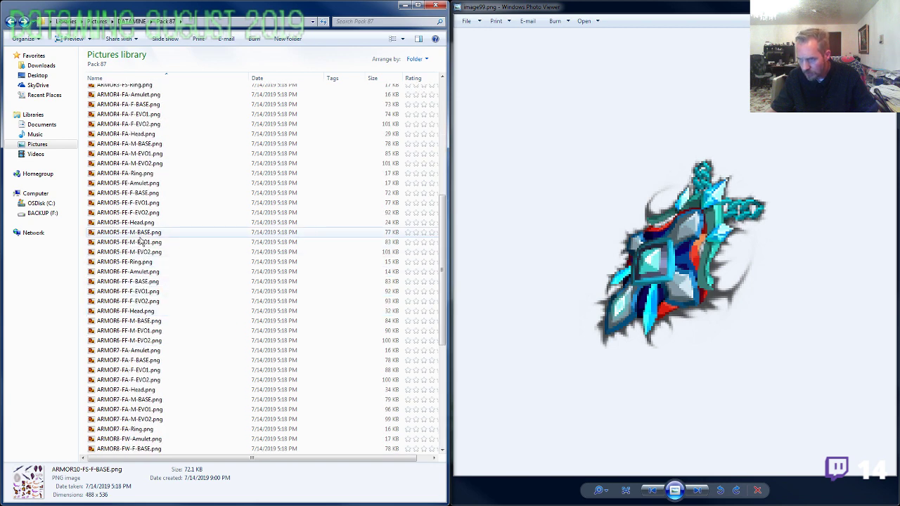
pyautogui.scroll(-8, 140, 242)
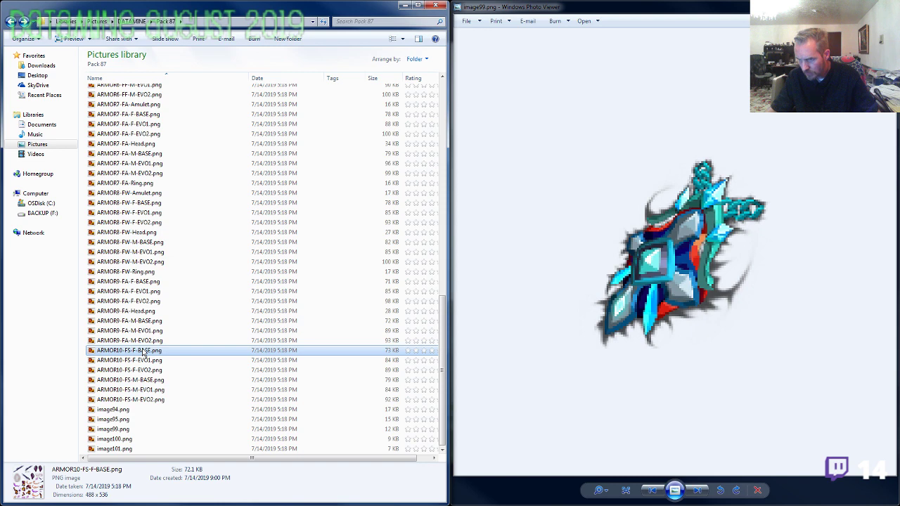
pyautogui.click(133, 144)
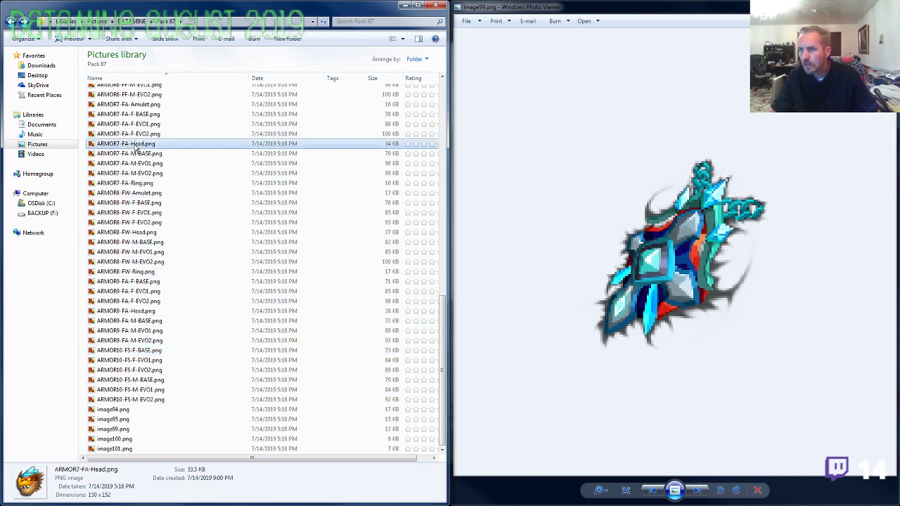
pyautogui.scroll(11, 137, 149)
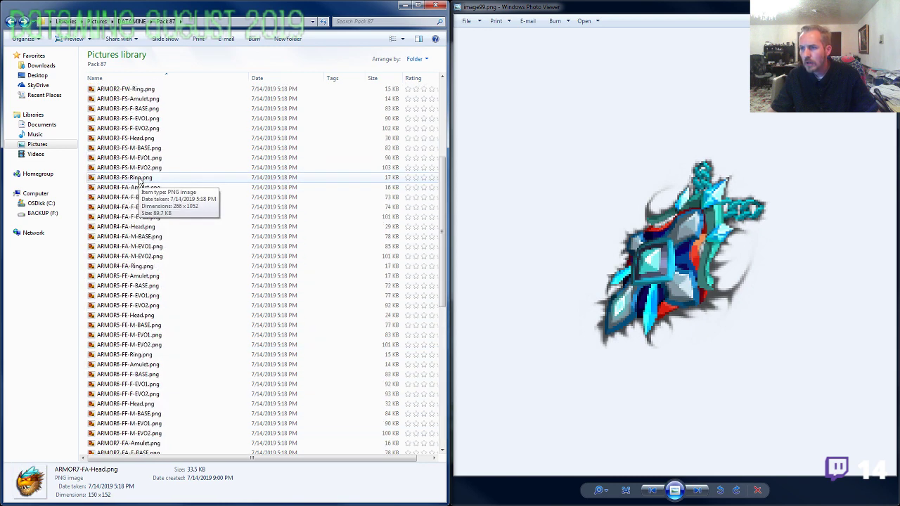
pyautogui.click(140, 178)
pyautogui.click(144, 169)
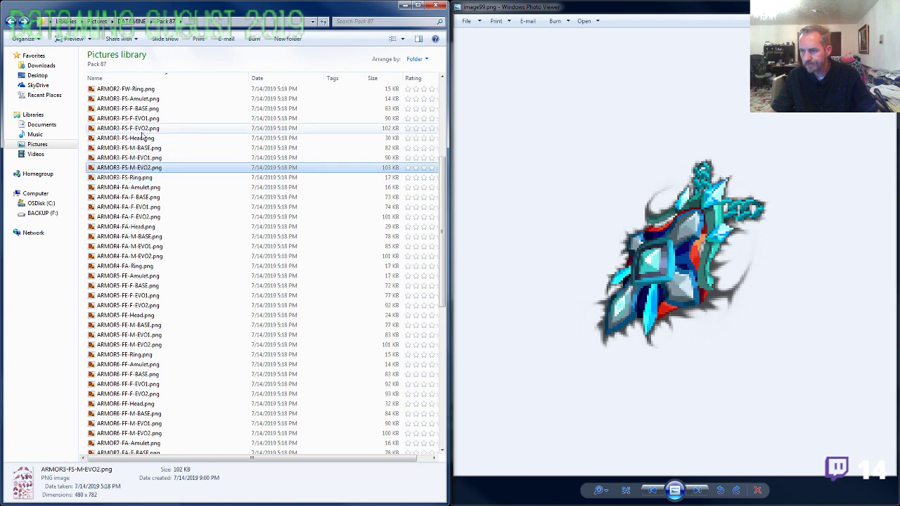
pyautogui.click(133, 99)
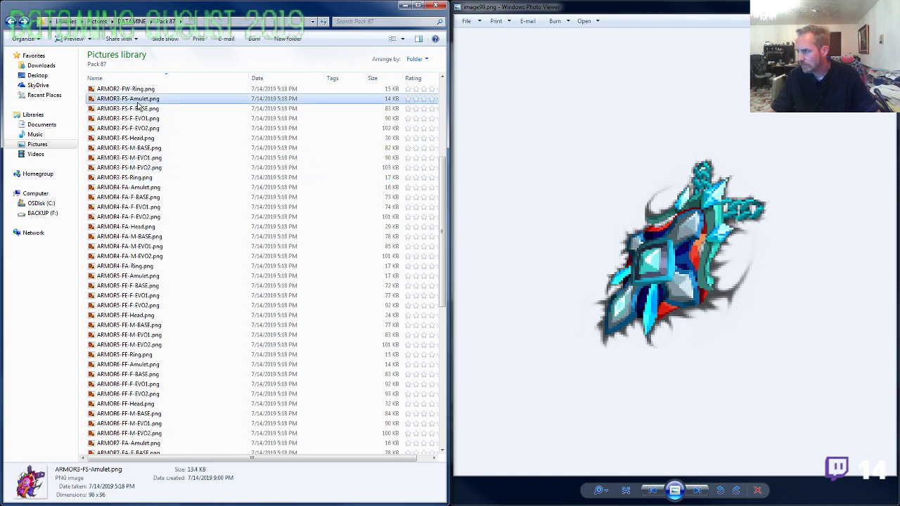
# Open ARMOR3-FS-M-EVO2.png, place it beside image99.png, and zoom in on the amulet to inspect its details.
pyautogui.doubleClick(134, 168)
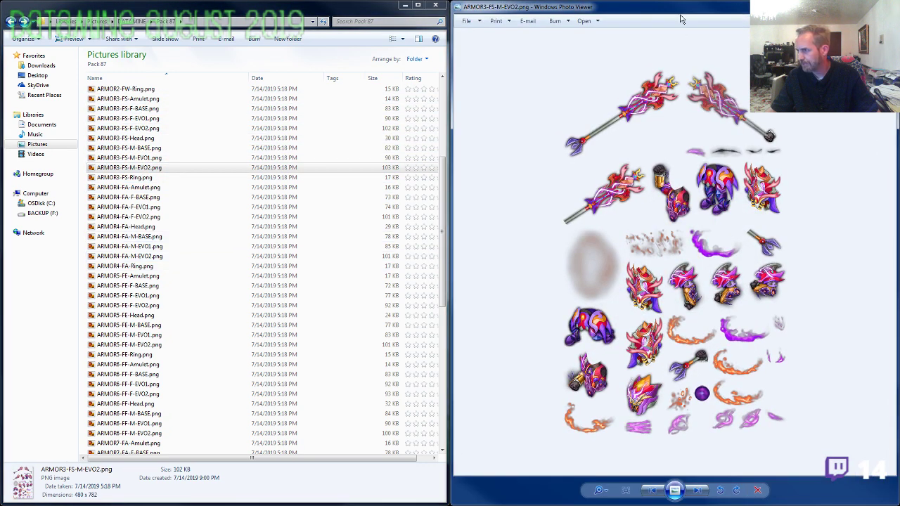
pyautogui.moveTo(681, 11); pyautogui.dragTo(410, 15)
pyautogui.click(686, 251)
pyautogui.scroll(4, 693, 286)
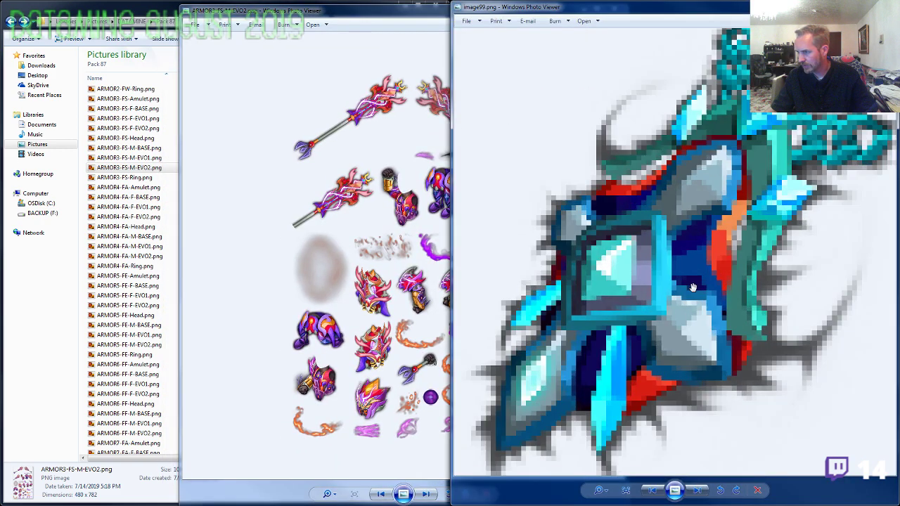
pyautogui.scroll(-3, 693, 287)
# Enlarge the armor parts in ARMOR3-FS-M-EVO2.png, compare them with the amulet in image99.png, and close both pictures.
pyautogui.click(445, 309)
pyautogui.scroll(3, 417, 295)
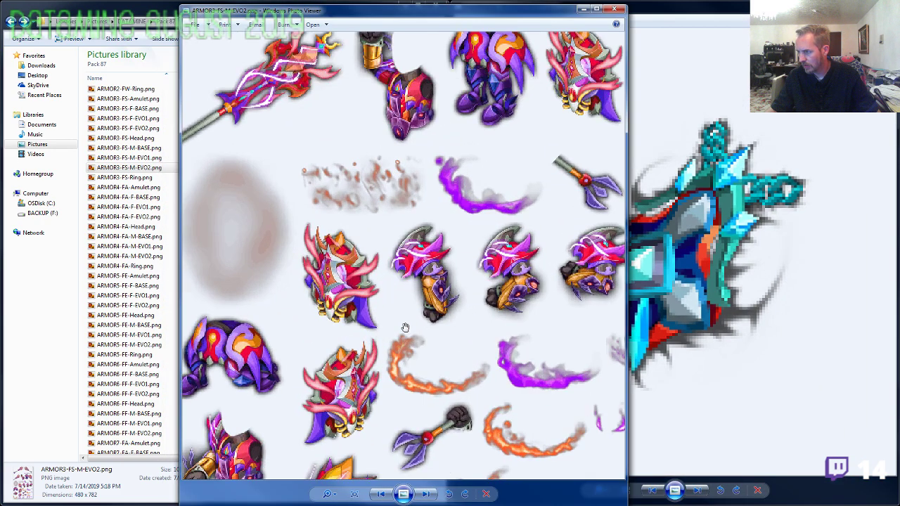
pyautogui.moveTo(405, 328); pyautogui.dragTo(325, 209)
pyautogui.click(712, 257)
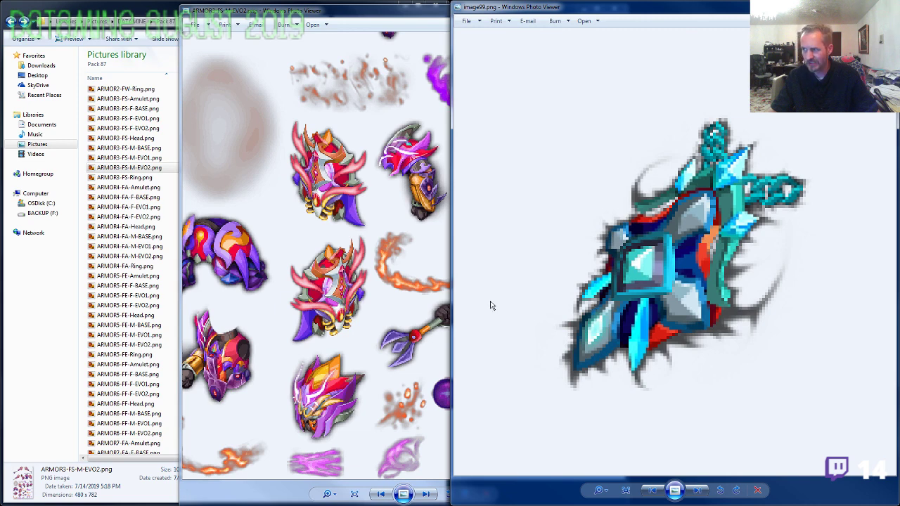
pyautogui.click(444, 304)
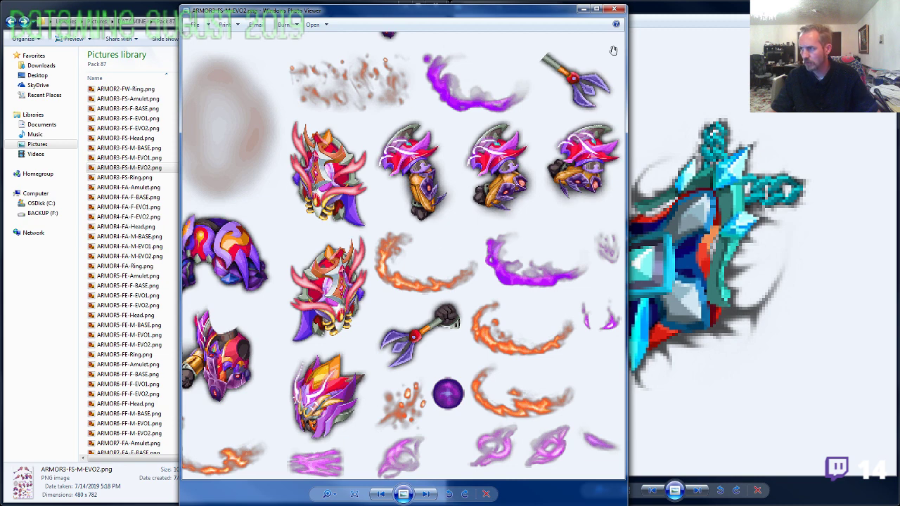
pyautogui.click(617, 9)
pyautogui.press('Escape')
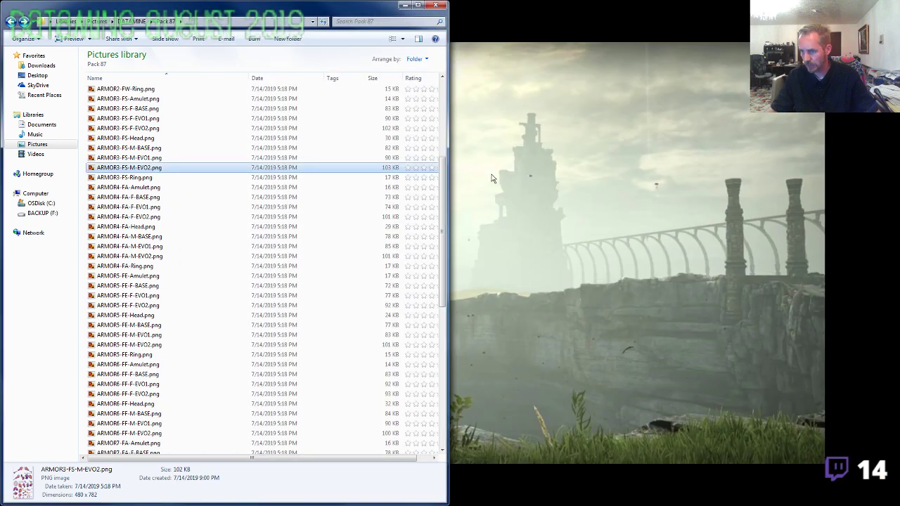
# Copy the name of ARMOR3-FS-Amulet.png and rename that file as image93.png.
pyautogui.click(143, 177)
pyautogui.scroll(3, 146, 188)
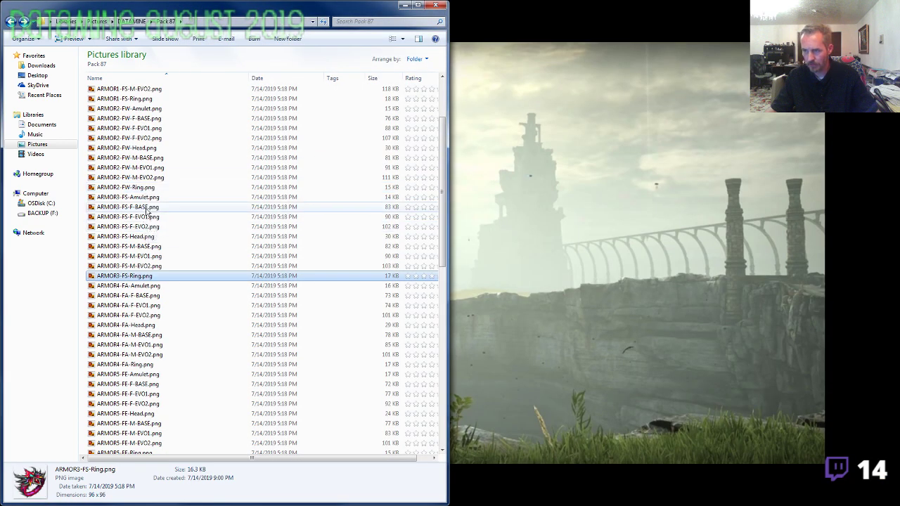
pyautogui.click(140, 198)
pyautogui.press('F2')
pyautogui.hotkey('ctrl', 'c')
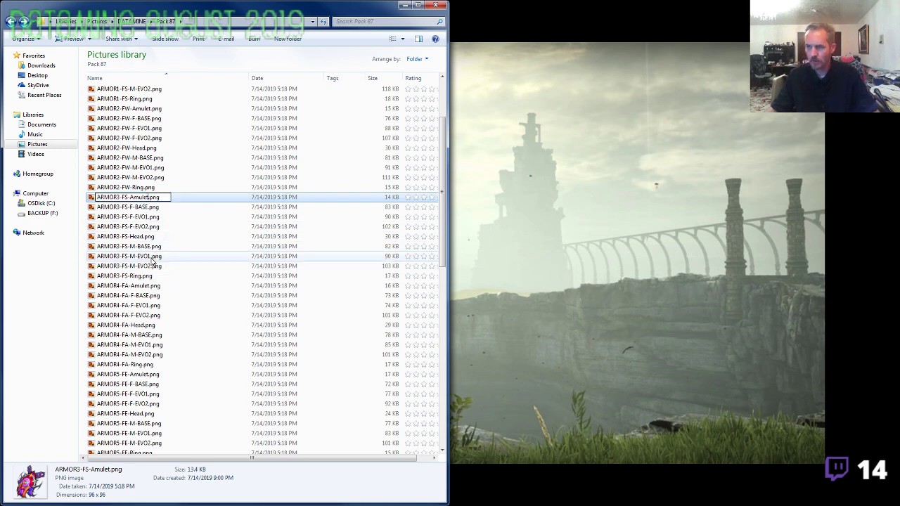
pyautogui.write('image93')
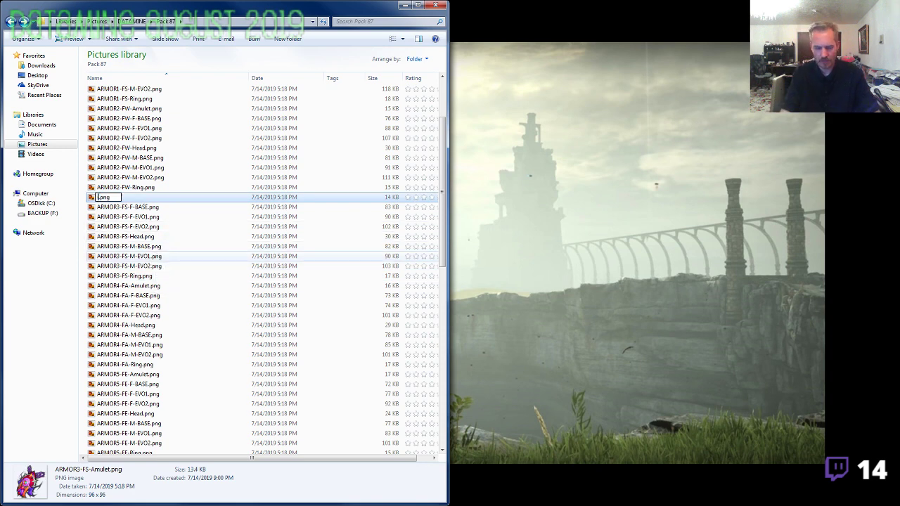
pyautogui.press('Return')
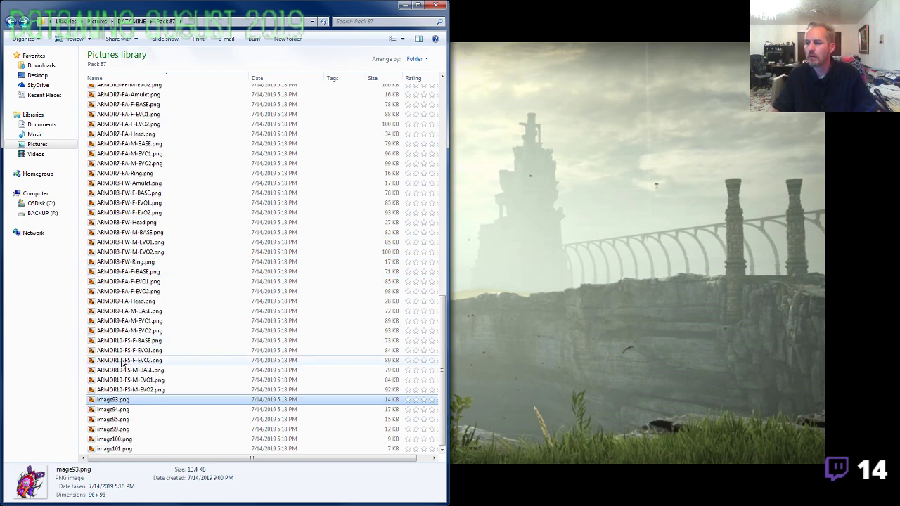
# Rename image99.png to ARMOR3-FS-Amulet.png, reusing the copied name.
pyautogui.click(131, 429)
pyautogui.click(132, 430)
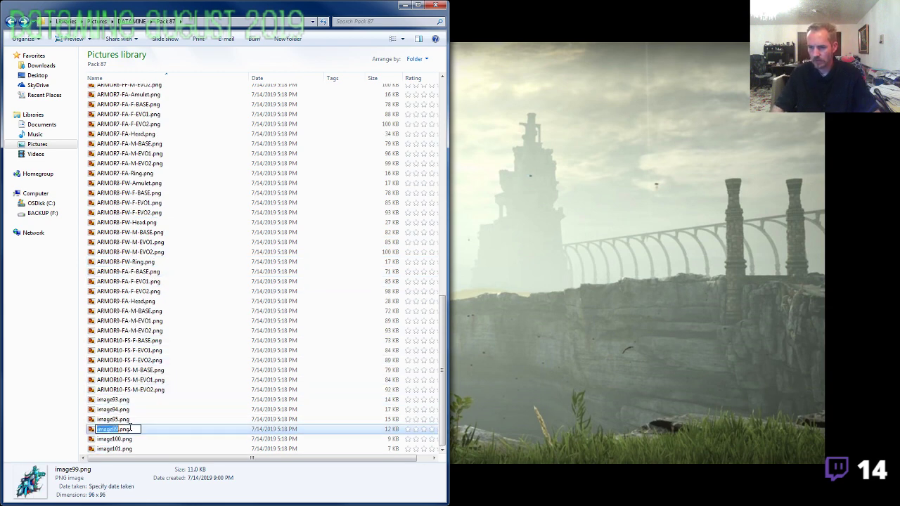
pyautogui.hotkey('ctrl', 'v')
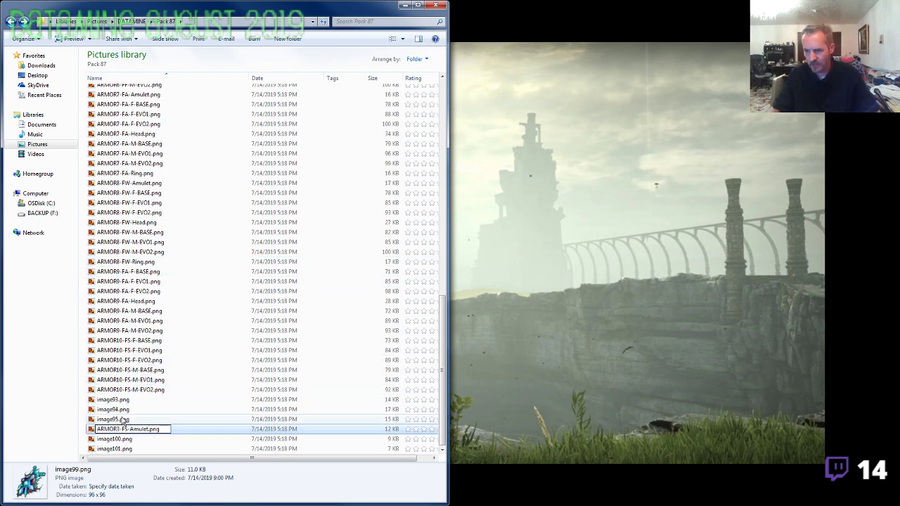
pyautogui.click(121, 419)
# Check the remaining unnamed images against the ARMOR10-FS set and rename image93.png to ARMOR10-FS-Amulet.png.
pyautogui.click(128, 410)
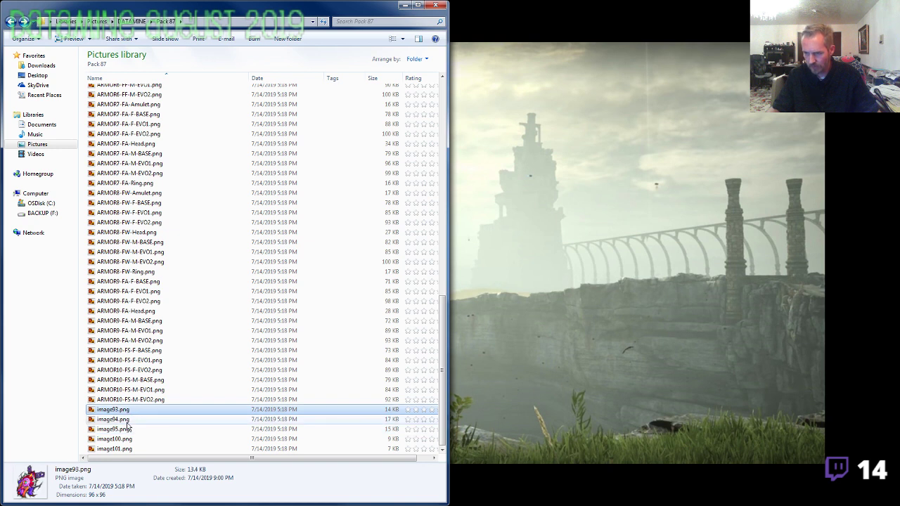
pyautogui.click(133, 400)
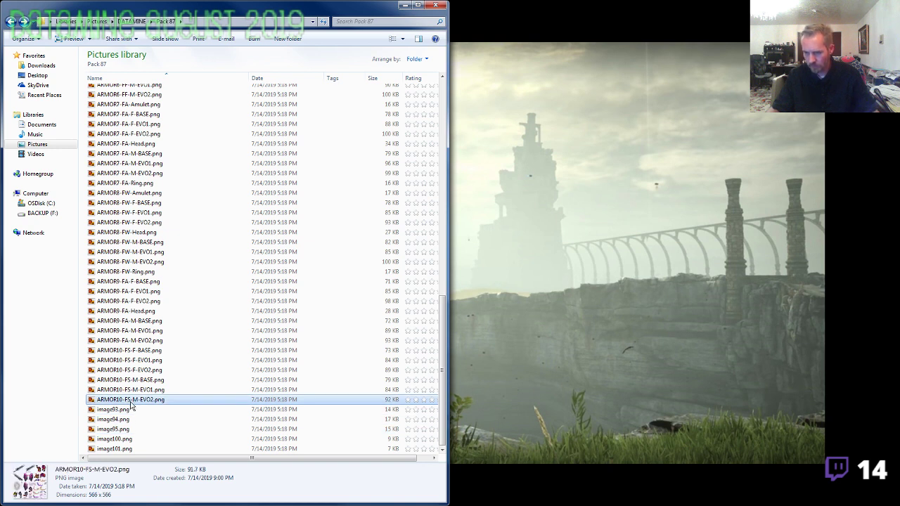
pyautogui.click(133, 400)
pyautogui.moveTo(132, 400); pyautogui.dragTo(43, 404)
pyautogui.click(118, 409)
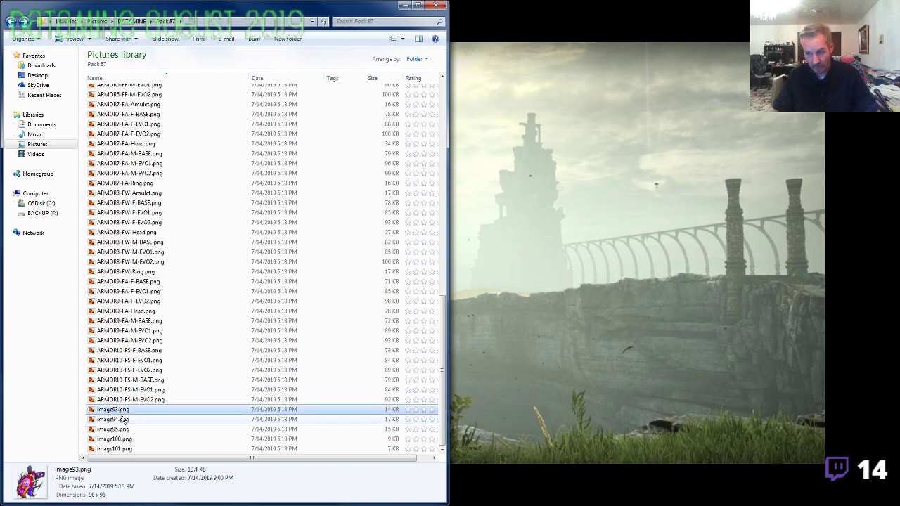
pyautogui.click(121, 420)
pyautogui.click(125, 429)
pyautogui.click(117, 410)
pyautogui.click(117, 410)
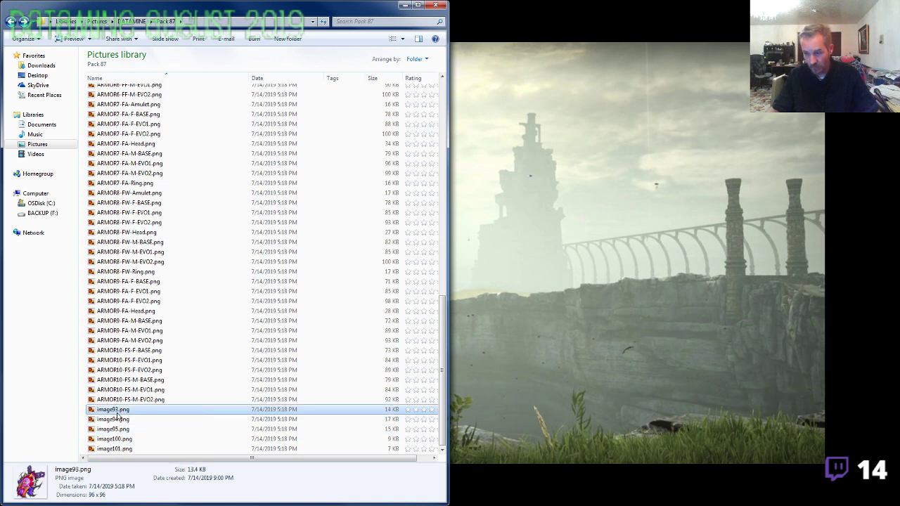
pyautogui.write('ARMOR10-FS-')
pyautogui.write('Amulet')
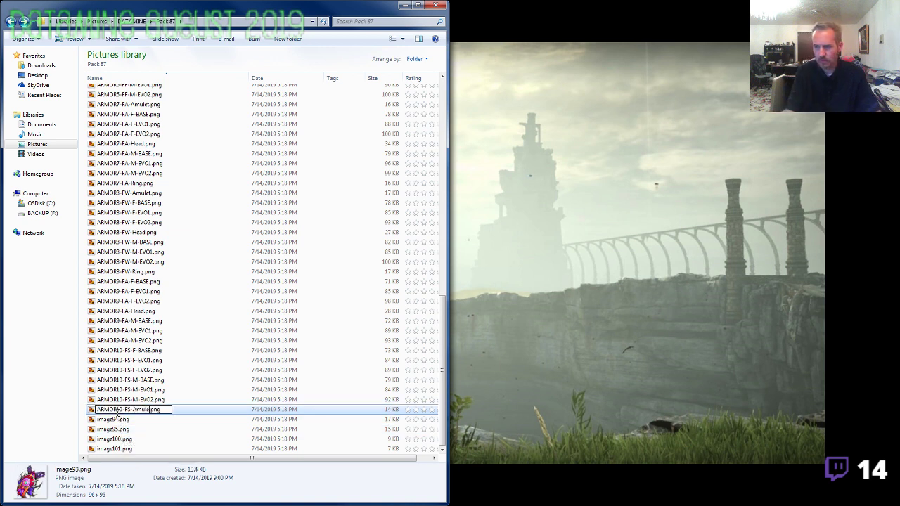
pyautogui.click(121, 419)
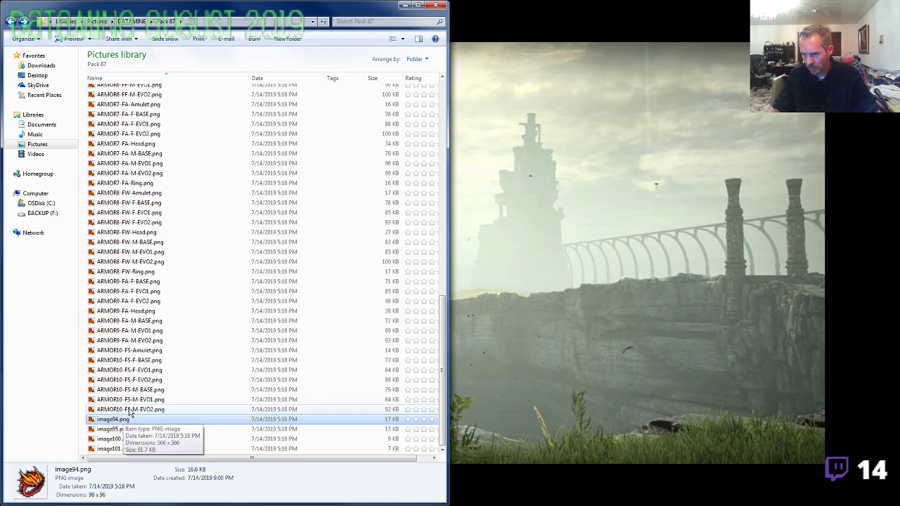
# Open ARMOR10-FS-M-EVO2.png and compare its armor colors with the previews of image94.png and image95.png.
pyautogui.doubleClick(131, 409)
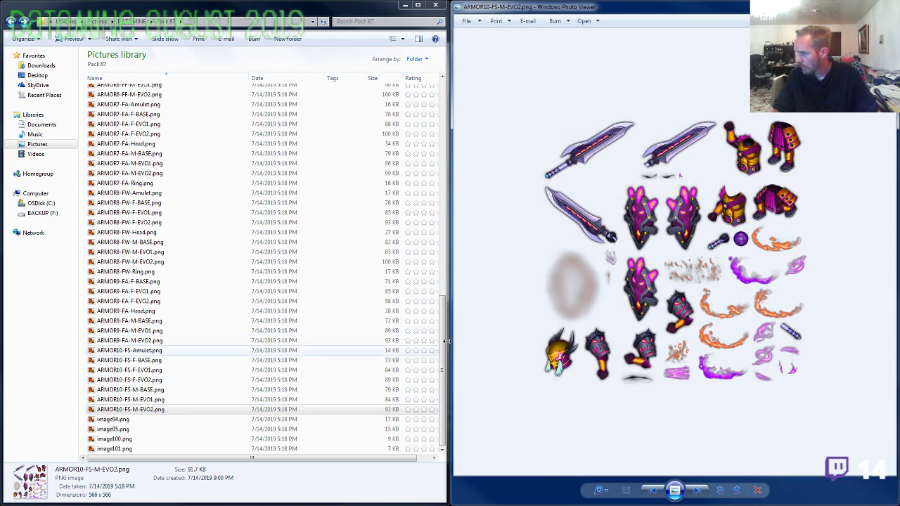
pyautogui.click(113, 420)
pyautogui.click(116, 428)
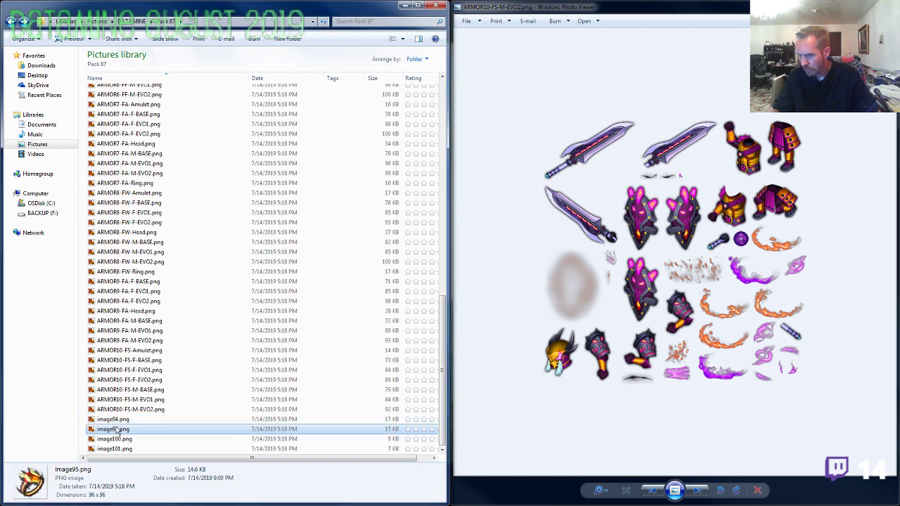
pyautogui.click(116, 420)
pyautogui.click(117, 428)
pyautogui.click(119, 438)
pyautogui.press('Up')
pyautogui.press('Up')
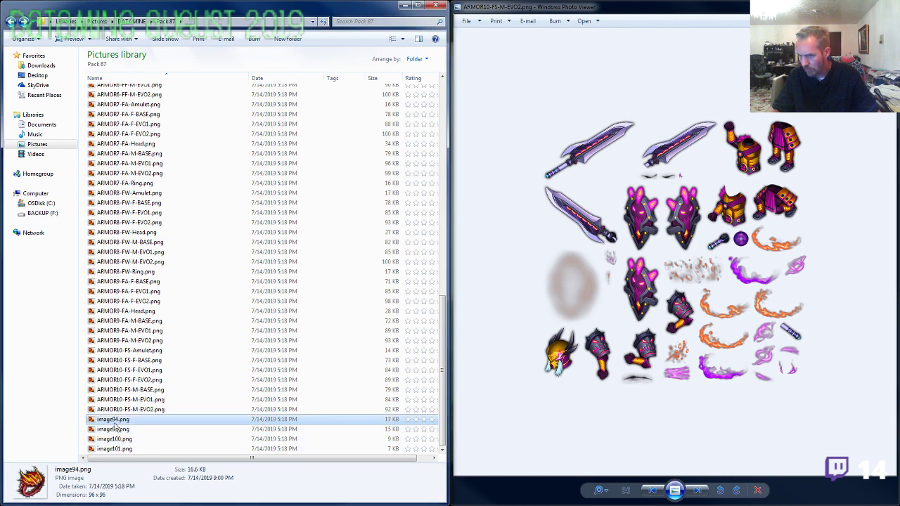
pyautogui.press('Down')
pyautogui.press('Up')
pyautogui.press('Down')
pyautogui.press('Up')
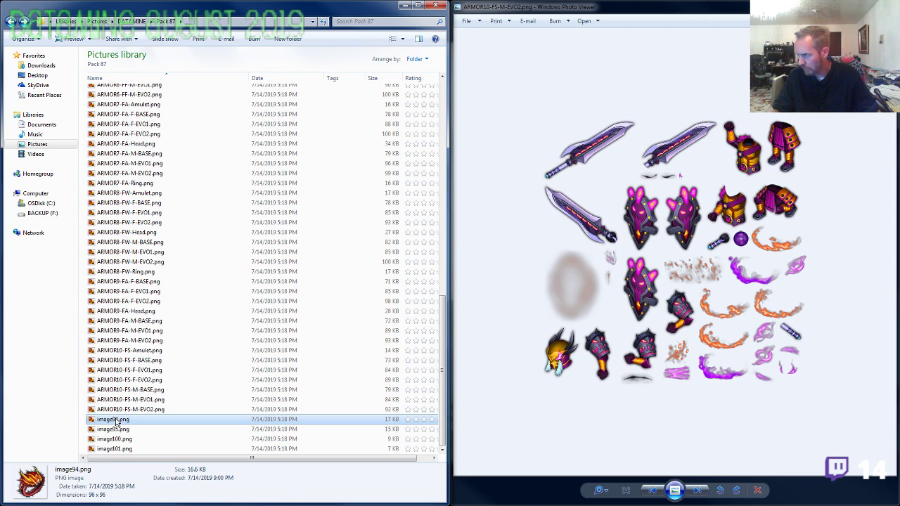
pyautogui.press('Down')
pyautogui.press('Up')
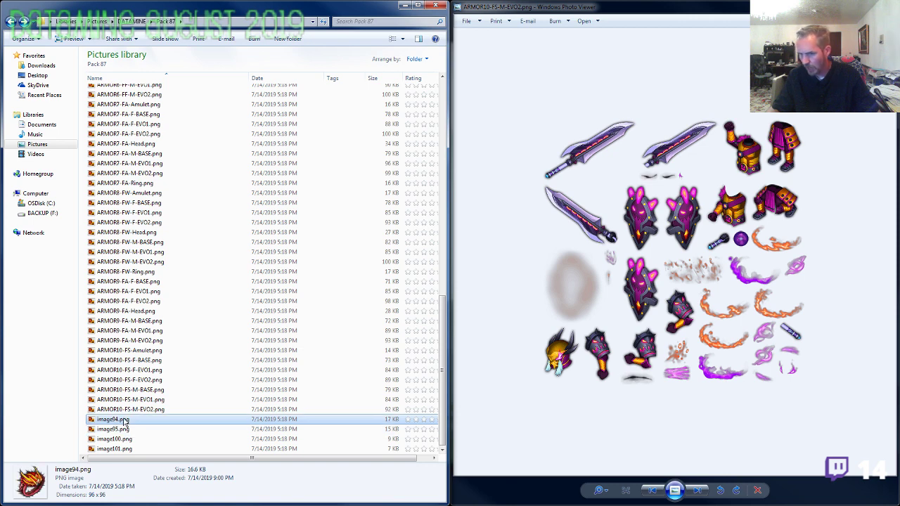
# Return to the start of the file list and close the ARMOR10-FS-M-EVO2.png picture.
pyautogui.scroll(11, 150, 386)
pyautogui.scroll(7, 150, 386)
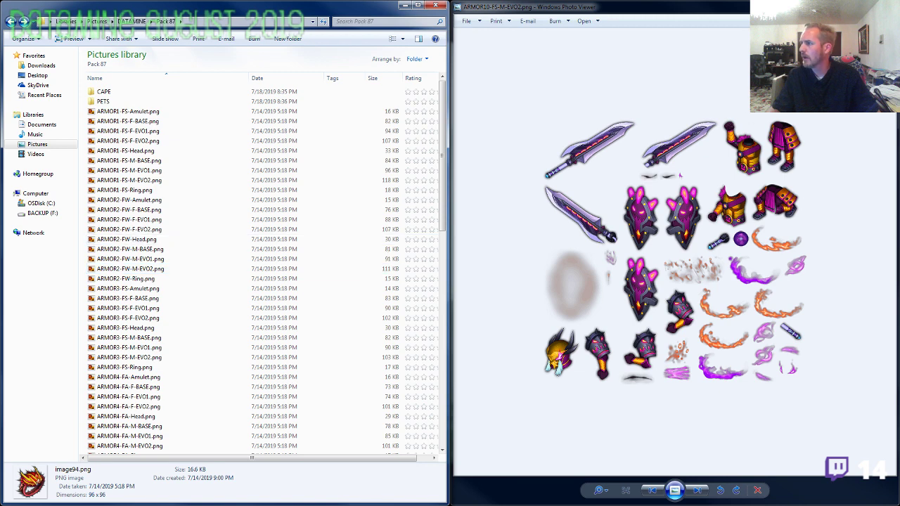
pyautogui.click(883, 6)
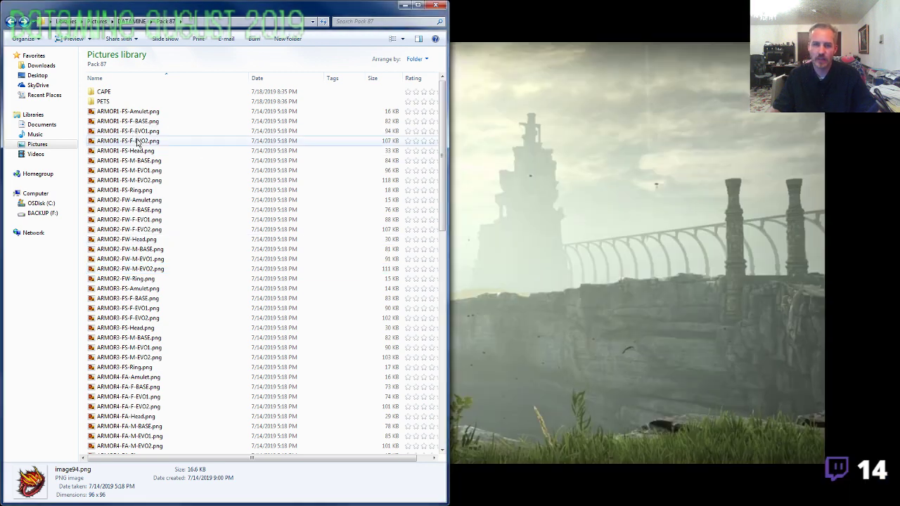
# Open ARMOR1-FS-Amulet.png and browse through the ARMOR1-FS and ARMOR2-FW pictures, comparing each amulet with its set's armor colors.
pyautogui.click(140, 113)
pyautogui.doubleClick(140, 116)
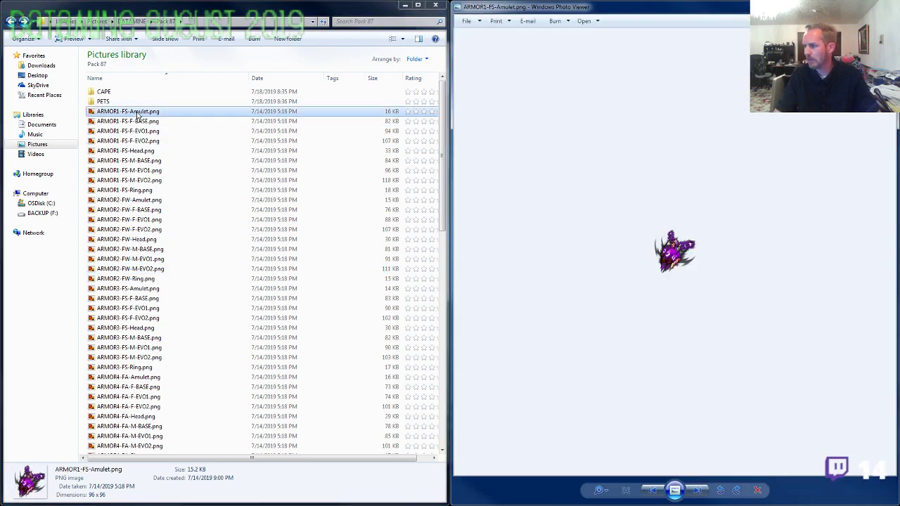
pyautogui.press('Right')
pyautogui.press('Right')
pyautogui.press('Right')
pyautogui.press('Right')
pyautogui.press('Right')
pyautogui.press('Right')
pyautogui.press('Right')
pyautogui.press('Right')
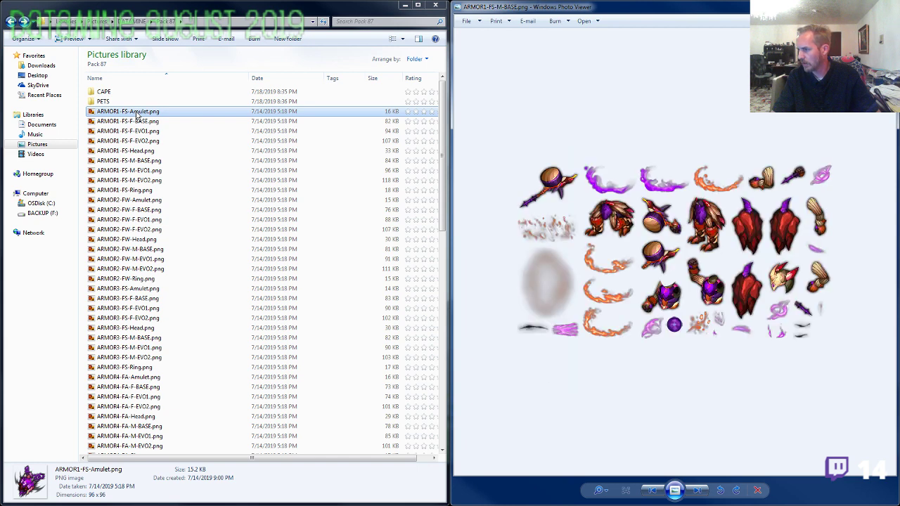
pyautogui.press('Right')
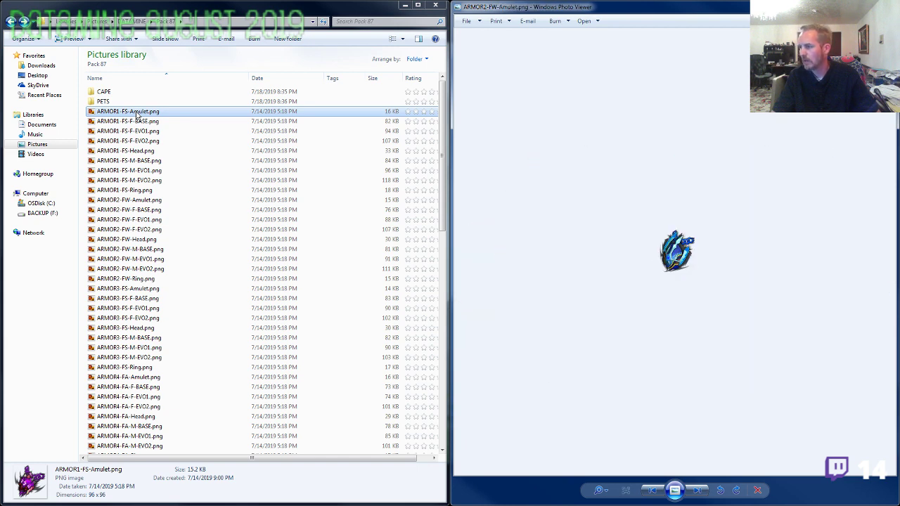
pyautogui.press('Right')
pyautogui.press('Right')
pyautogui.press('Right')
pyautogui.press('Right')
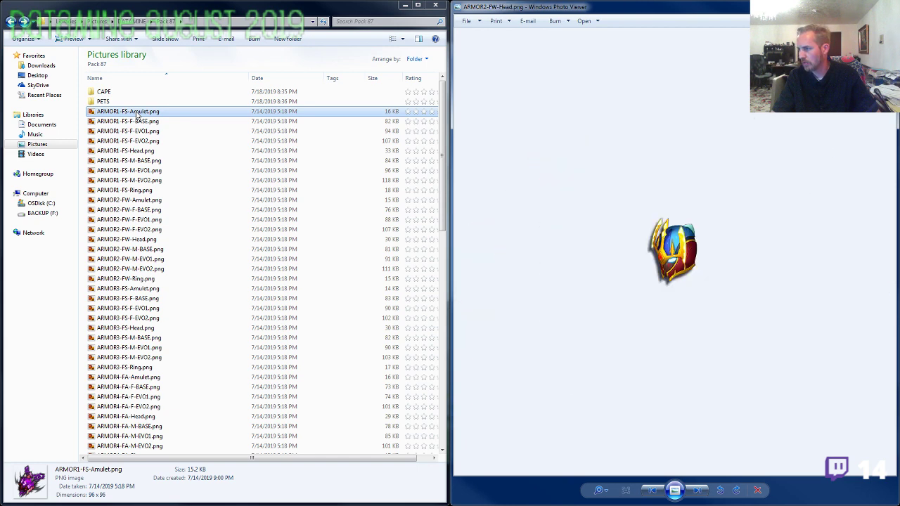
pyautogui.press('Right')
pyautogui.press('Right')
pyautogui.press('Right')
pyautogui.press('Right')
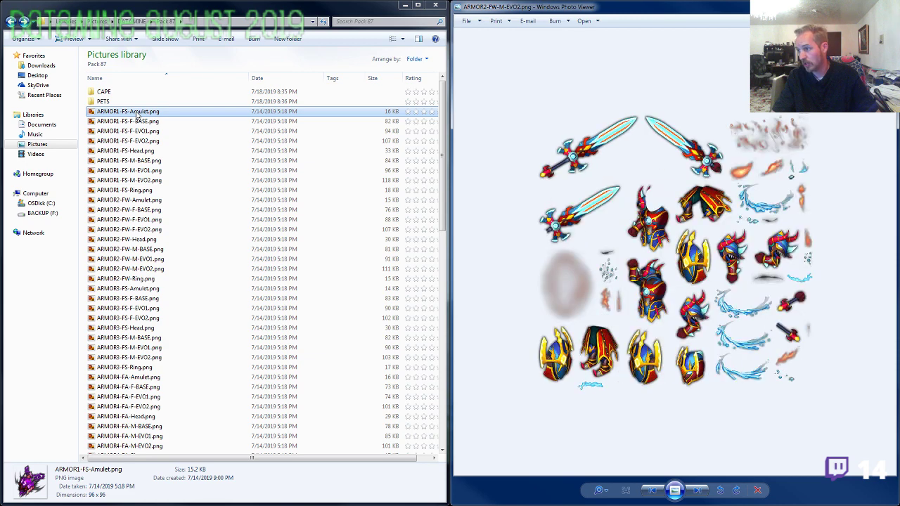
# Compare ARMOR3-FS-Amulet.png with the female ARMOR3-FS pictures and inspect the staff in ARMOR3-FS-F-EVO2.png up close.
pyautogui.press('Right')
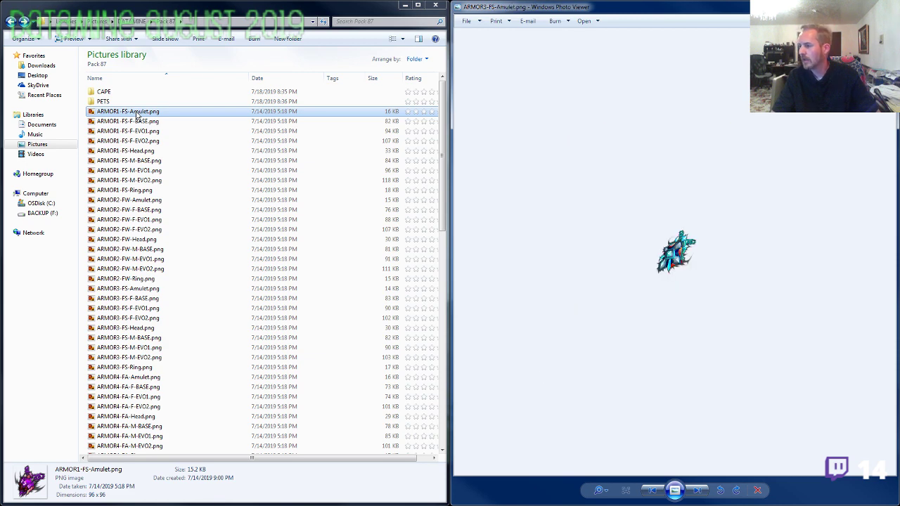
pyautogui.press('Right')
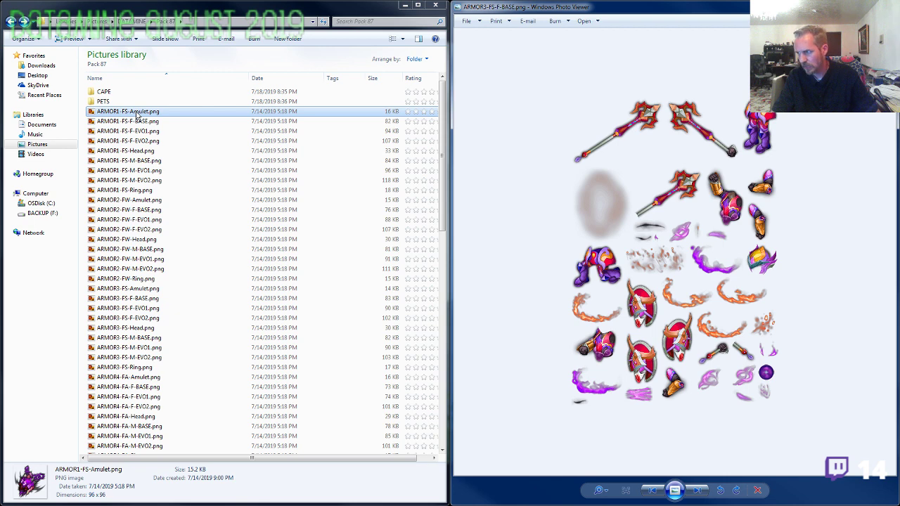
pyautogui.press('Left')
pyautogui.press('Right')
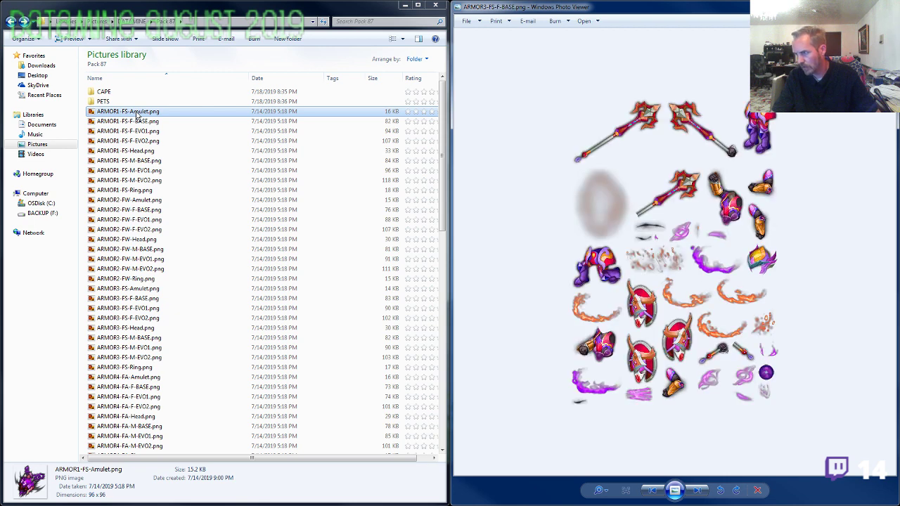
pyautogui.press('Right')
pyautogui.press('Right')
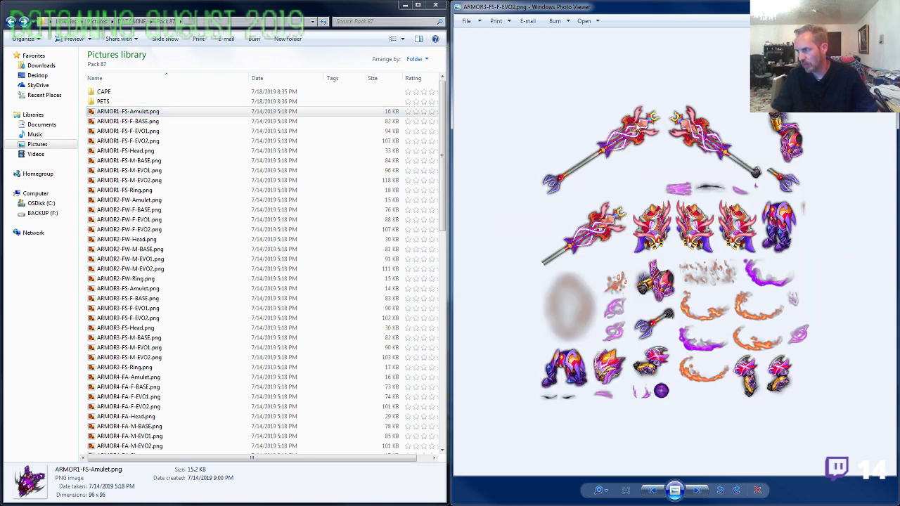
pyautogui.scroll(4, 668, 134)
pyautogui.scroll(2, 618, 219)
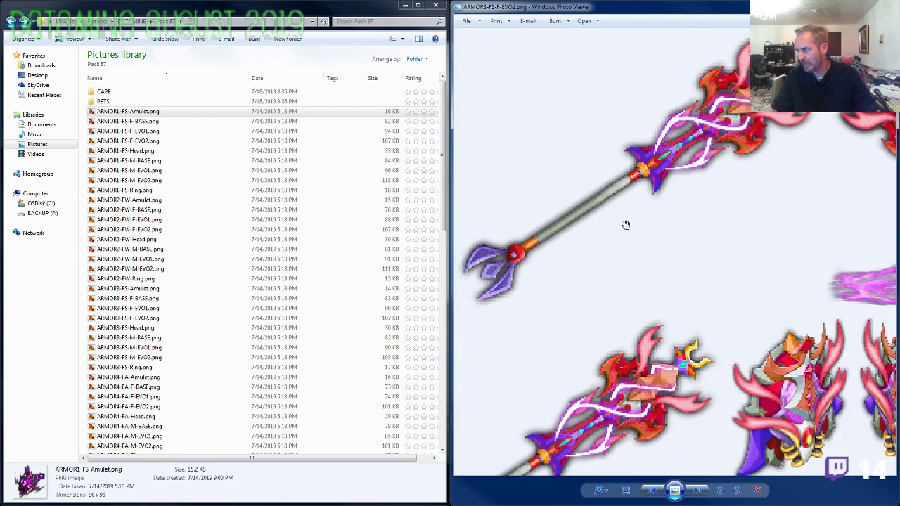
pyautogui.scroll(-6, 690, 197)
pyautogui.click(157, 398)
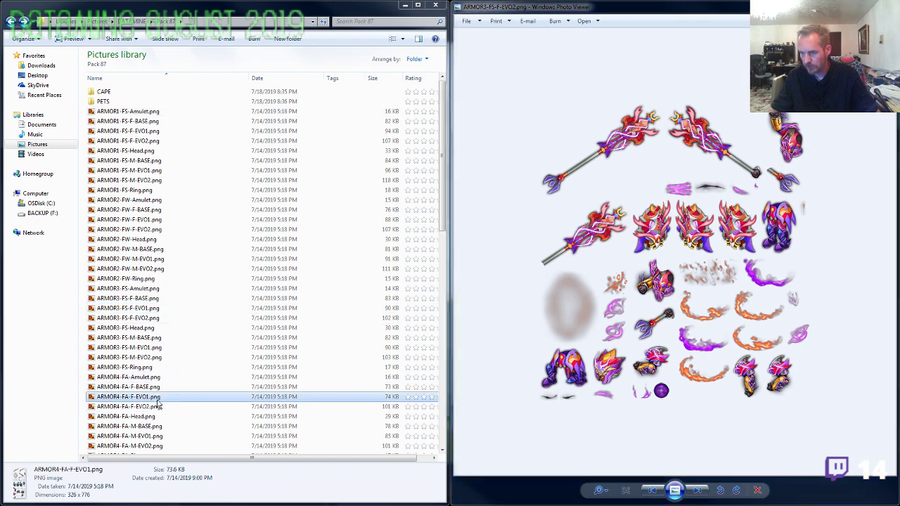
pyautogui.scroll(-15, 157, 408)
pyautogui.click(143, 411)
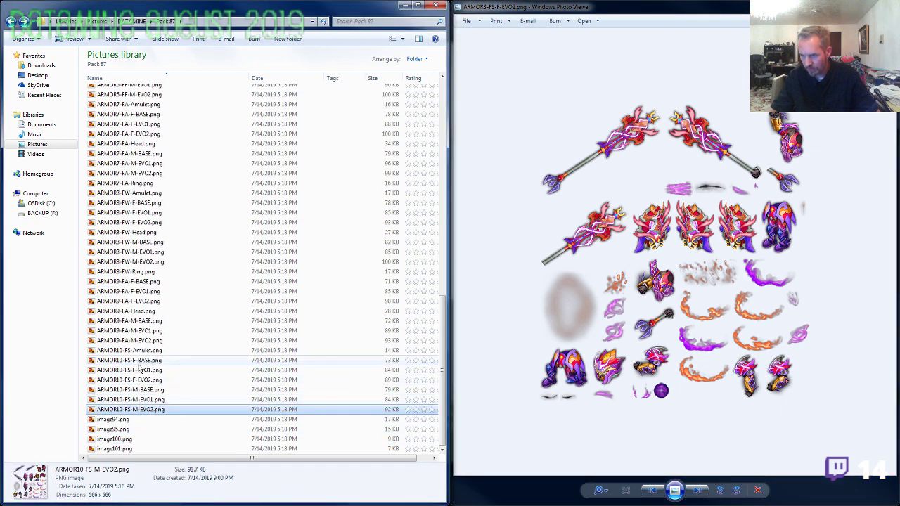
pyautogui.click(134, 350)
pyautogui.press('F2')
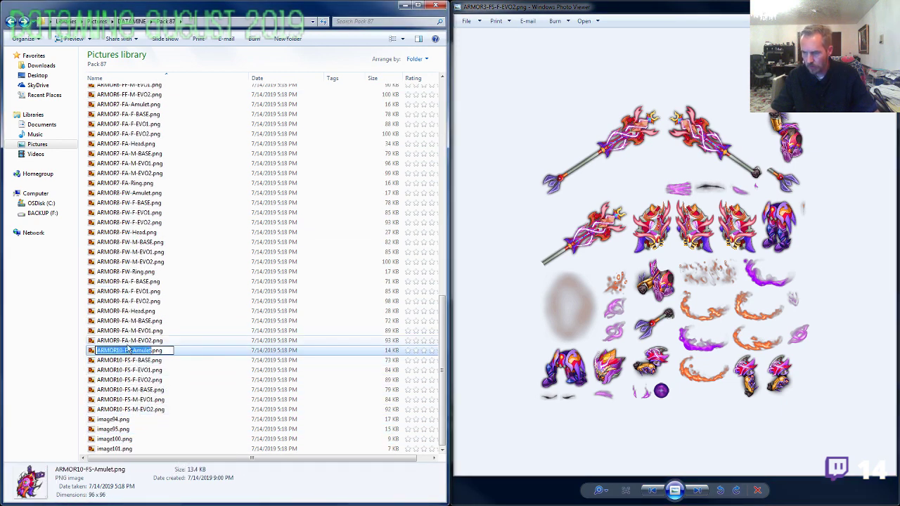
pyautogui.press('Return')
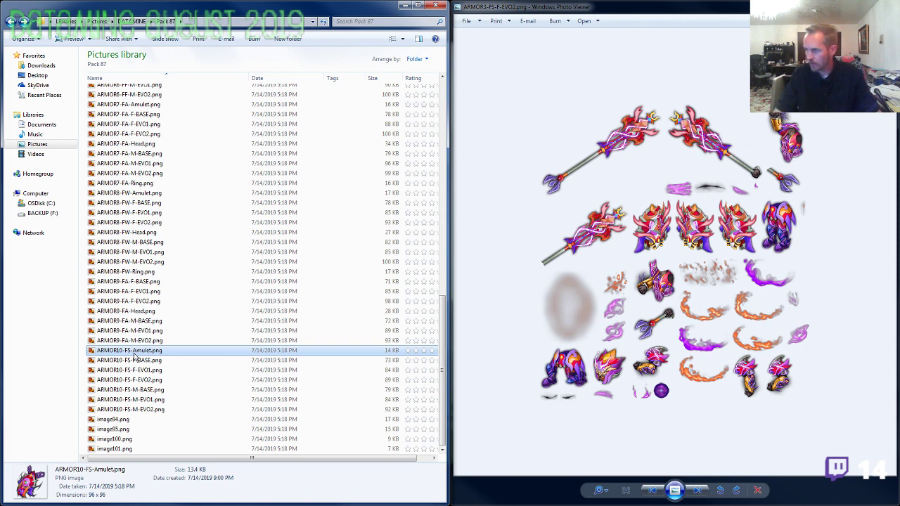
pyautogui.press('Home')
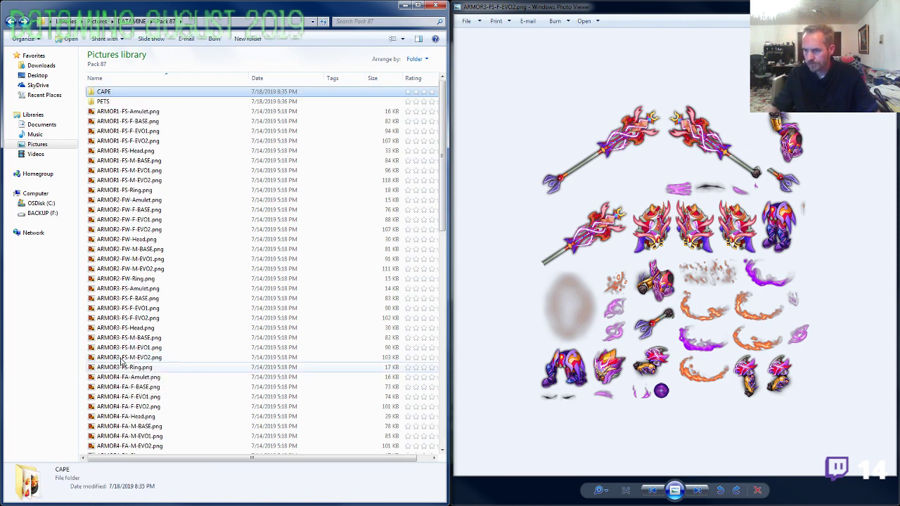
# Copy the name of ARMOR10-FS-Amulet.png and rename that file to ARMOR3-FS-Amulet2.png.
pyautogui.scroll(-14, 125, 361)
pyautogui.scroll(-2, 143, 429)
pyautogui.click(134, 360)
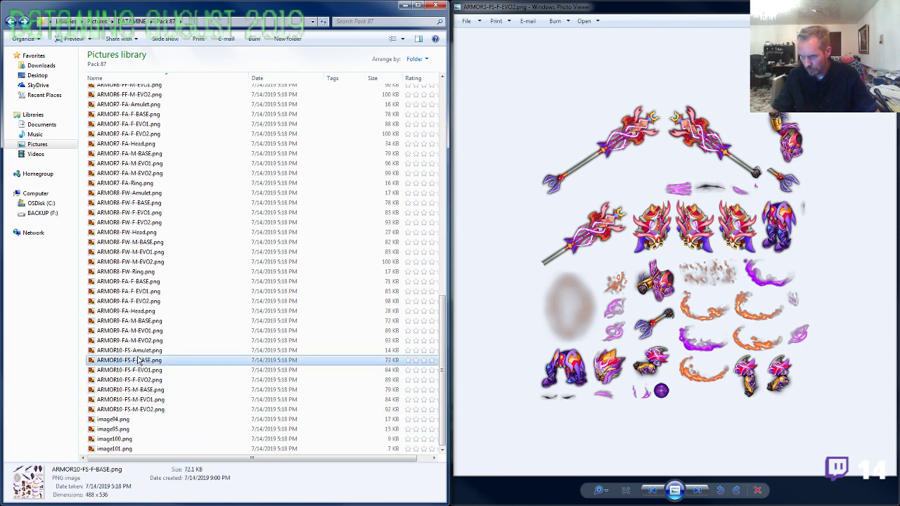
pyautogui.press('Up')
pyautogui.press('F2')
pyautogui.hotkey('ctrl', 'c')
pyautogui.press('Home')
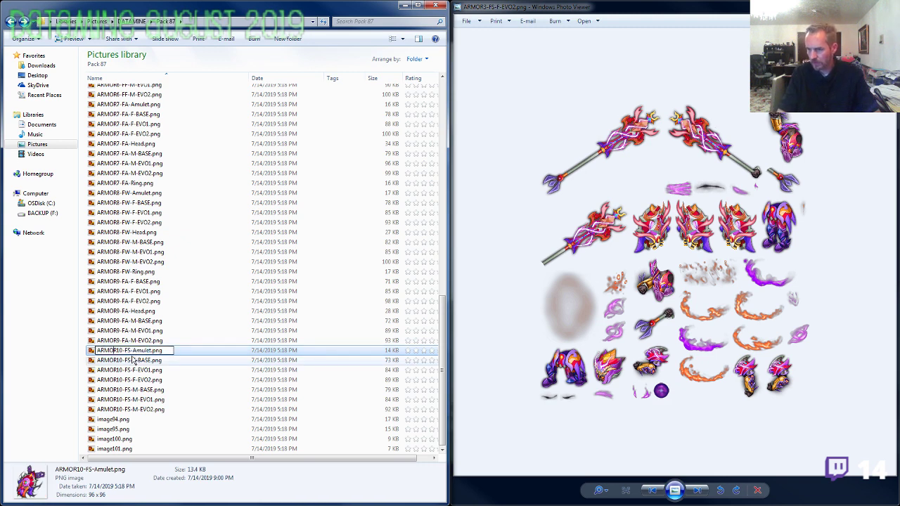
pyautogui.press('Right')
pyautogui.press('Delete')
pyautogui.press('Delete')
pyautogui.write('3')
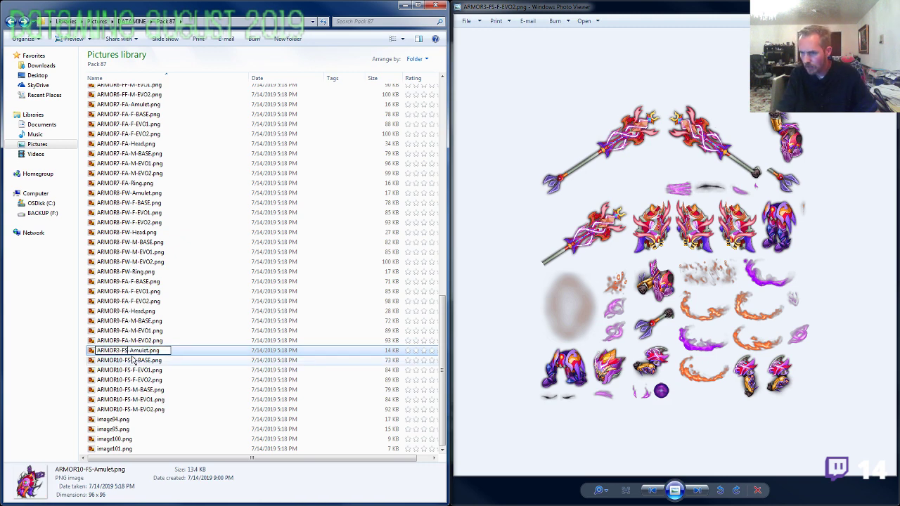
pyautogui.write('2')
pyautogui.press('Return')
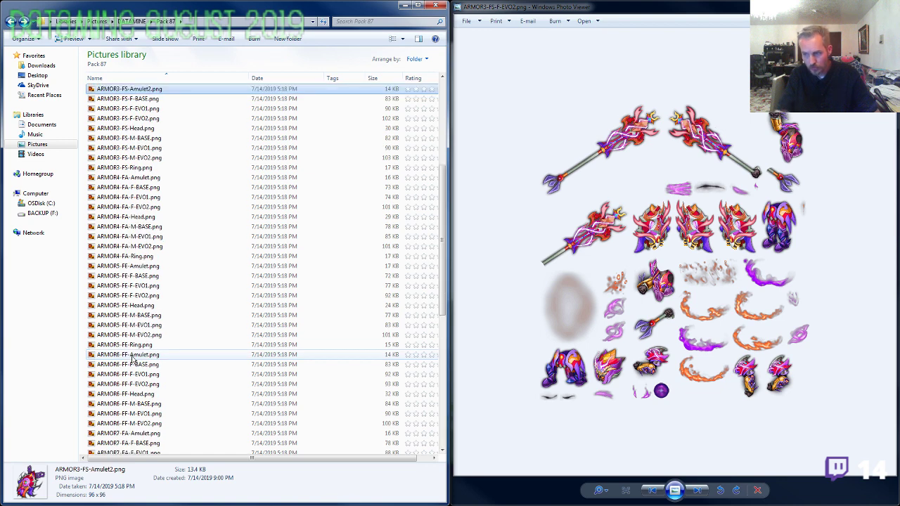
# Rename ARMOR3-FS-Amulet.png to ARMOR10-FS-Amulet.png, reusing the copied name.
pyautogui.click(153, 227)
pyautogui.press('F2')
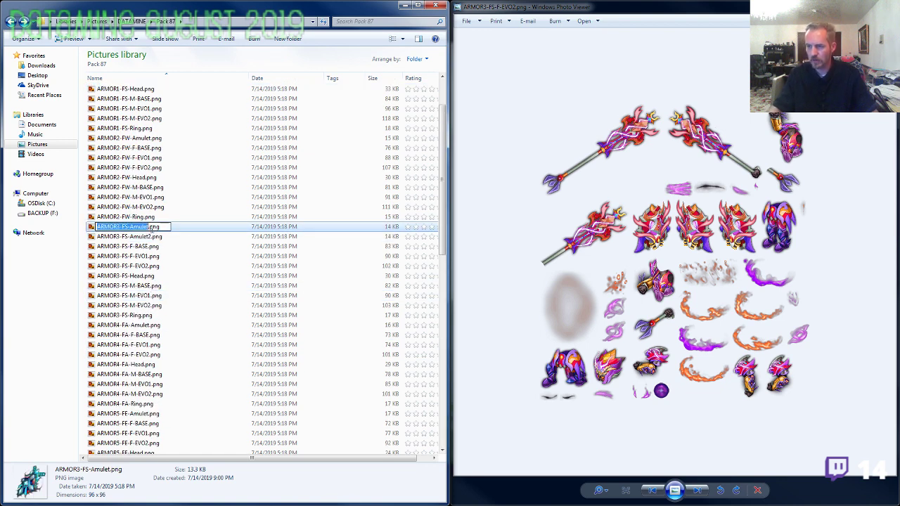
pyautogui.hotkey('ctrl', 'v')
pyautogui.press('Return')
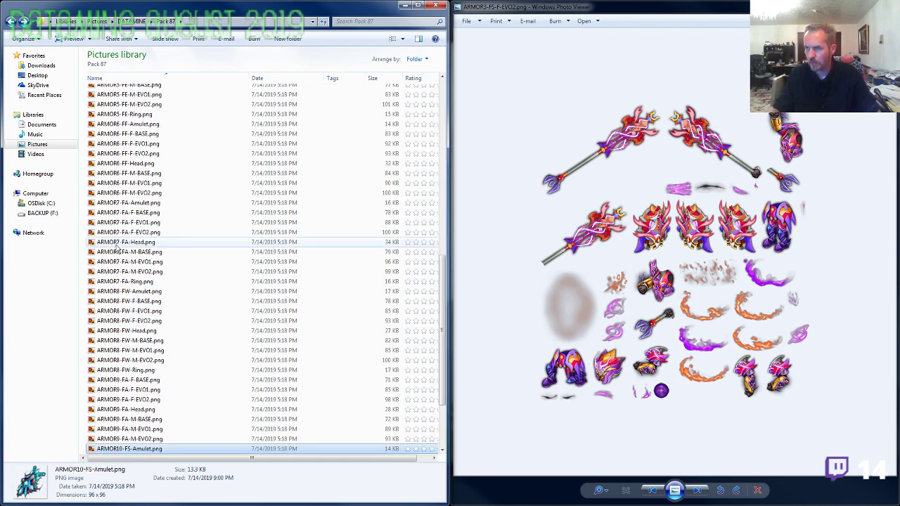
# Rename ARMOR3-FS-Amulet2.png to ARMOR3-FS-Amulet.png.
pyautogui.scroll(-3, 153, 229)
pyautogui.click(144, 156)
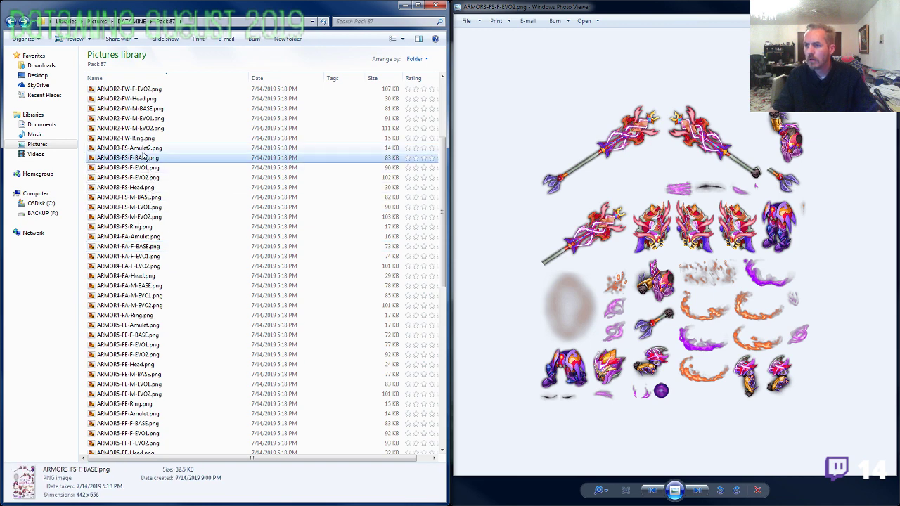
pyautogui.click(143, 149)
pyautogui.press('F2')
pyautogui.press('Left')
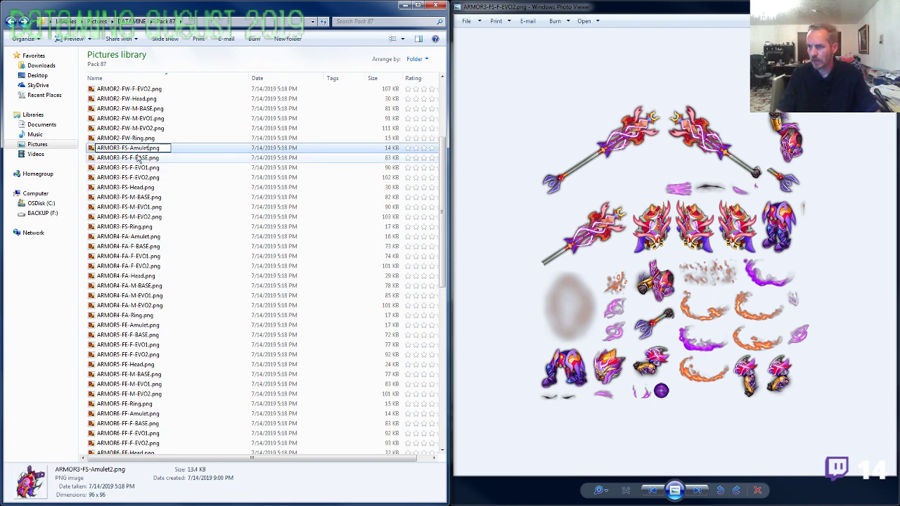
pyautogui.press('Return')
# Examine the staff and shield colors in ARMOR3-FS-F-EVO2.png up close against the amulet preview, and close the picture.
pyautogui.scroll(3, 623, 127)
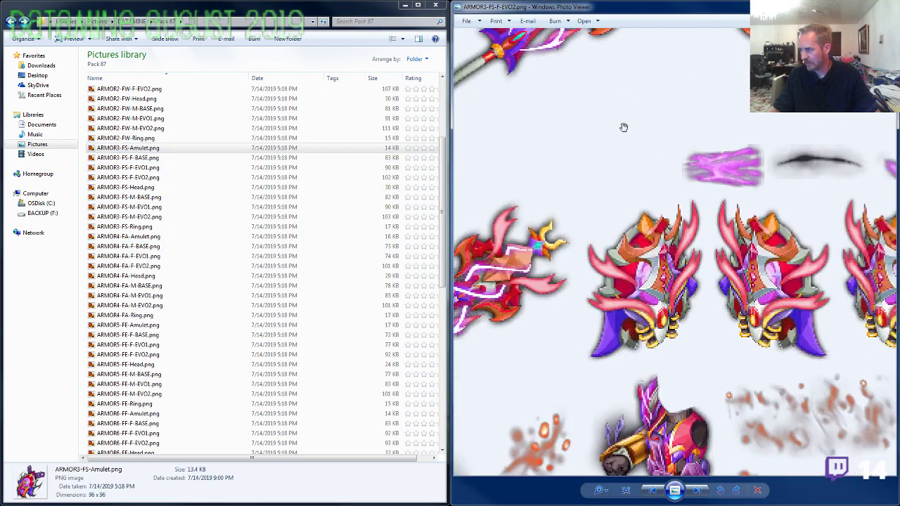
pyautogui.moveTo(623, 127); pyautogui.dragTo(669, 294)
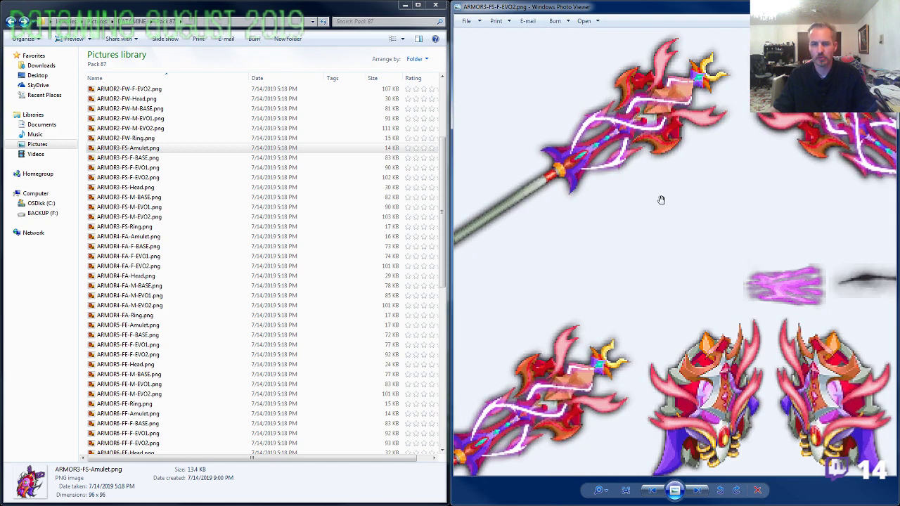
pyautogui.scroll(-3, 661, 201)
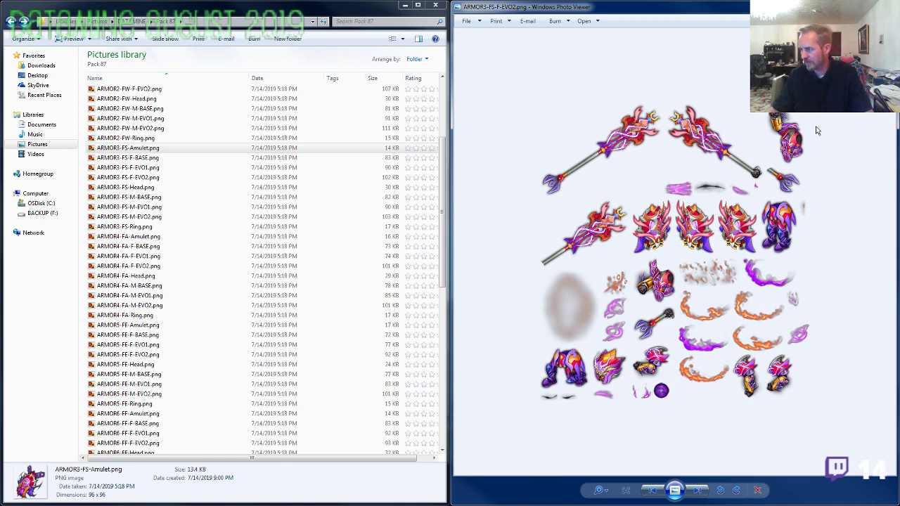
pyautogui.hotkey('alt', 'F4')
# Open ARMOR10-FS-M-EVO2.png, examine its swords, shields and armor colors up close, and close the picture.
pyautogui.click(239, 235)
pyautogui.scroll(-13, 167, 314)
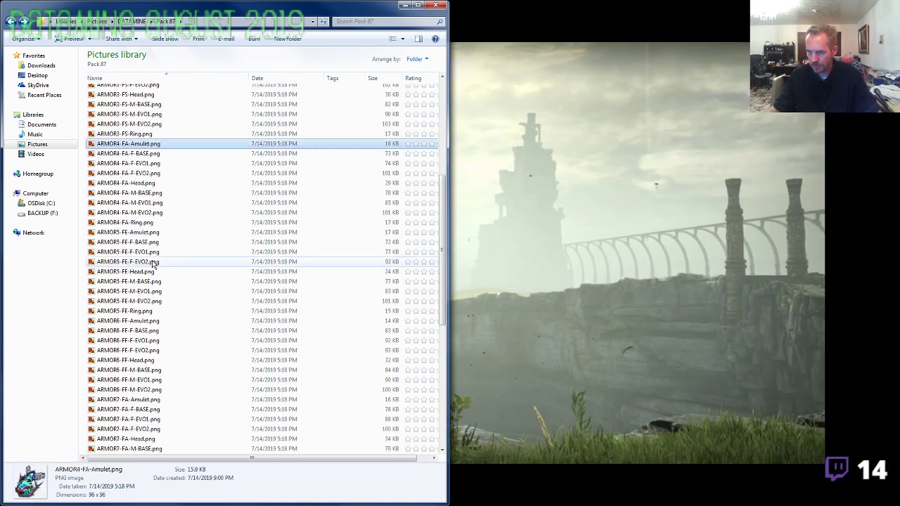
pyautogui.doubleClick(131, 410)
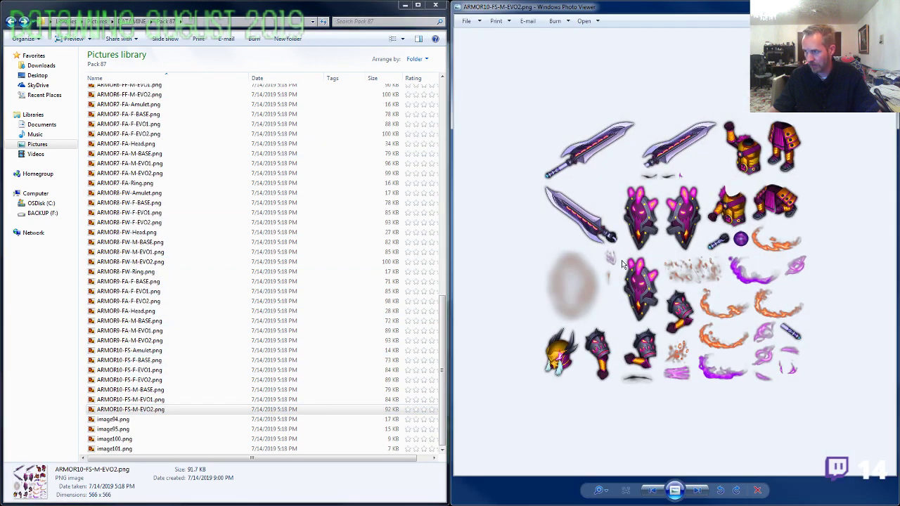
pyautogui.moveTo(680, 301); pyautogui.dragTo(690, 300)
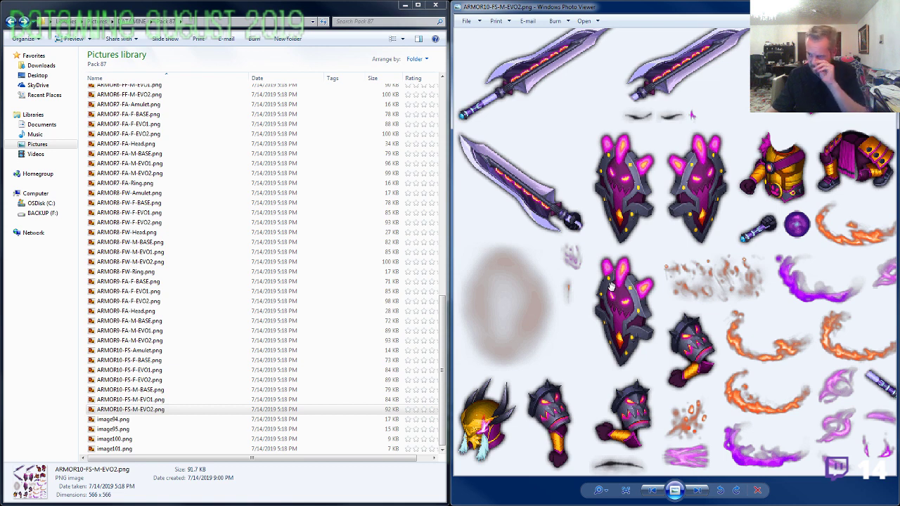
pyautogui.scroll(-3, 591, 324)
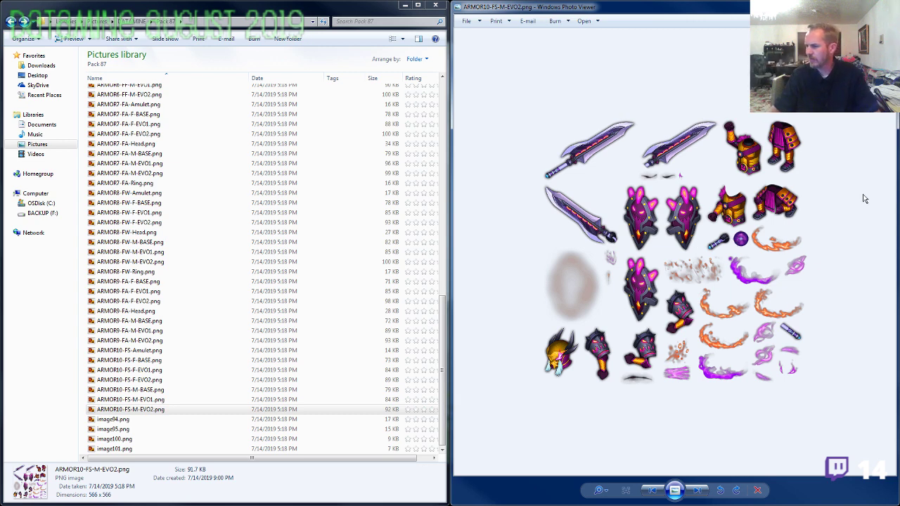
pyautogui.click(882, 7)
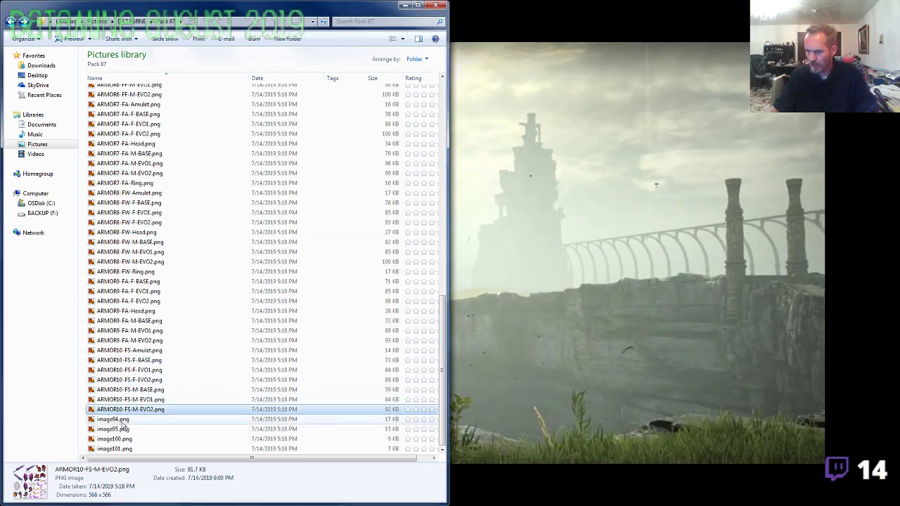
# Open image94.png, compare it back and forth with image95.png, and close the viewer.
pyautogui.doubleClick(121, 422)
pyautogui.press('Right')
pyautogui.press('Left')
pyautogui.press('Right')
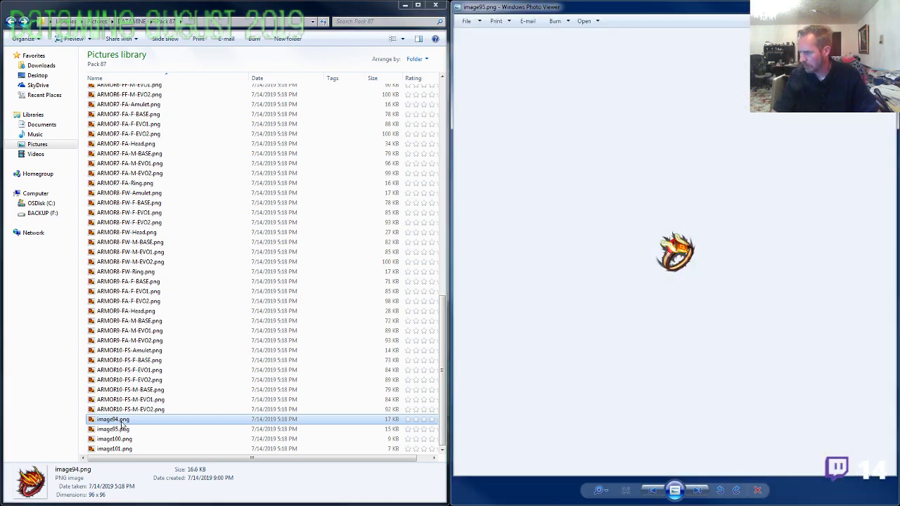
pyautogui.press('Left')
pyautogui.press('Right')
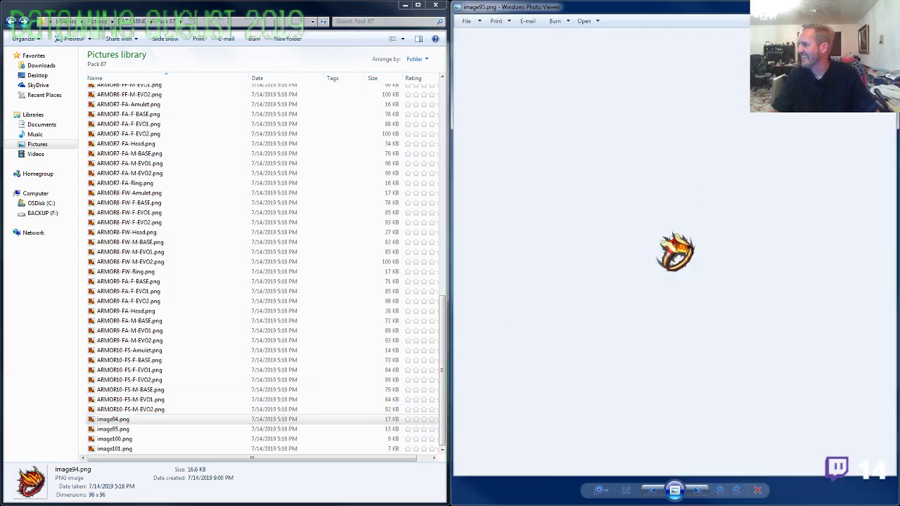
pyautogui.press('Escape')
# Return to the start of the file list and select ARMOR3-FS-Amulet.png to check its preview.
pyautogui.click(191, 143)
pyautogui.scroll(20, 151, 195)
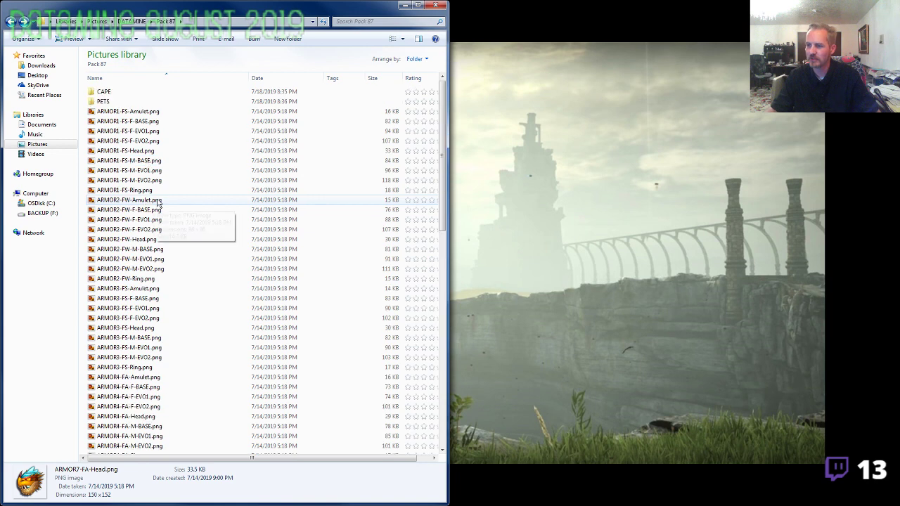
pyautogui.click(149, 288)
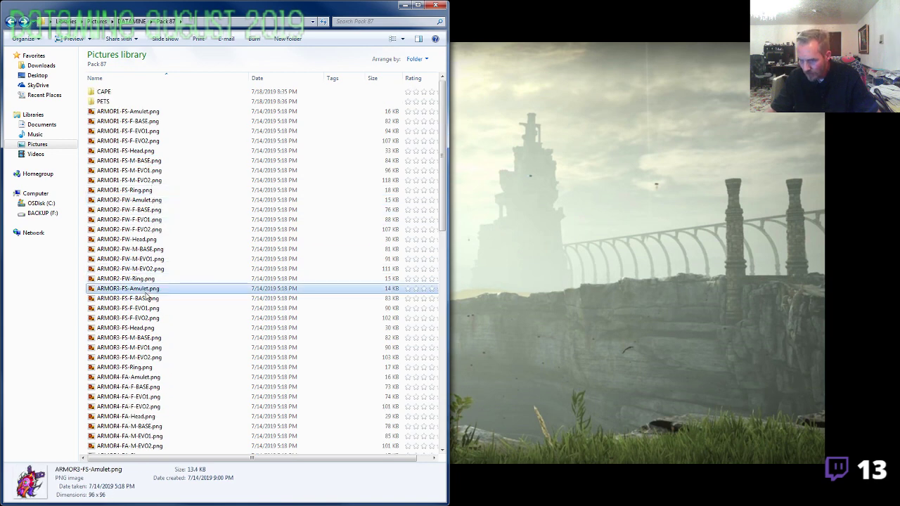
# Open ARMOR4-FA-Amulet.png, compare it with the ARMOR4-FA armor images, and examine ARMOR4-FA-Ring.png up close.
pyautogui.scroll(-3, 147, 296)
pyautogui.doubleClick(142, 282)
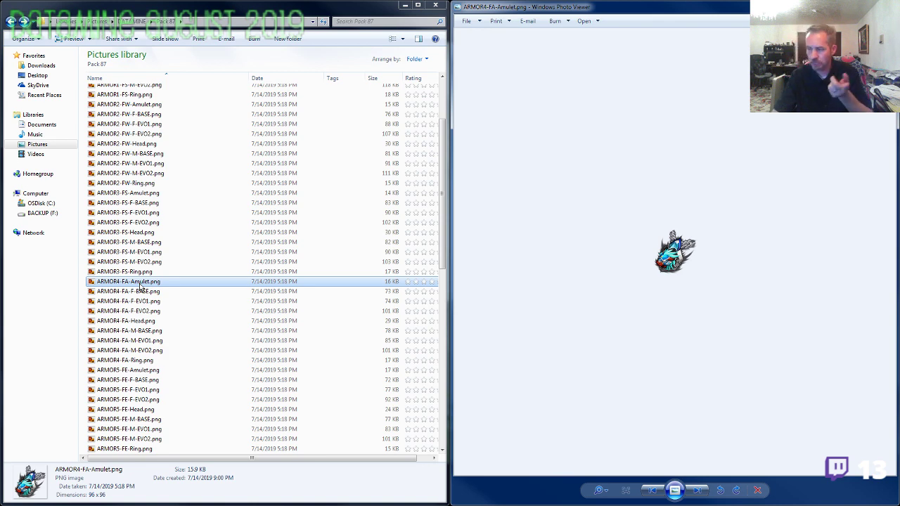
pyautogui.press('Right')
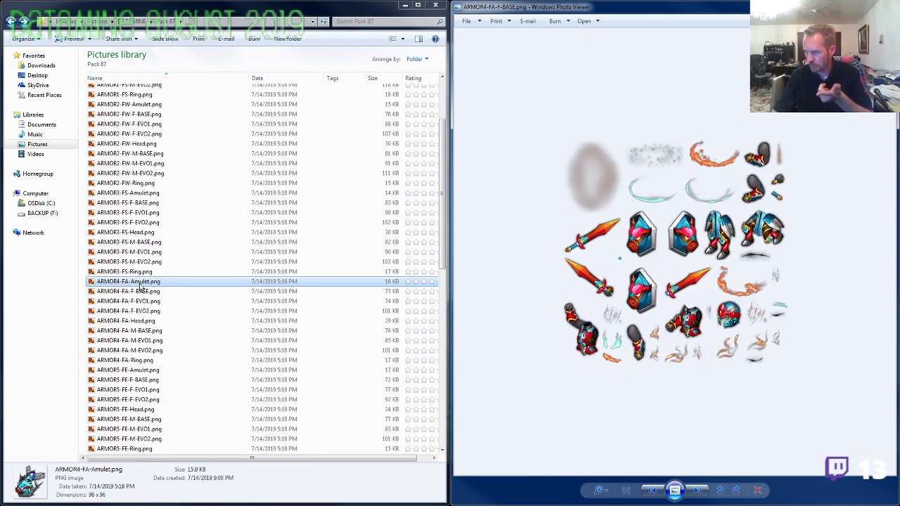
pyautogui.press('Right')
pyautogui.press('Left')
pyautogui.press('Left')
pyautogui.press('Right')
pyautogui.press('Right')
pyautogui.press('Right')
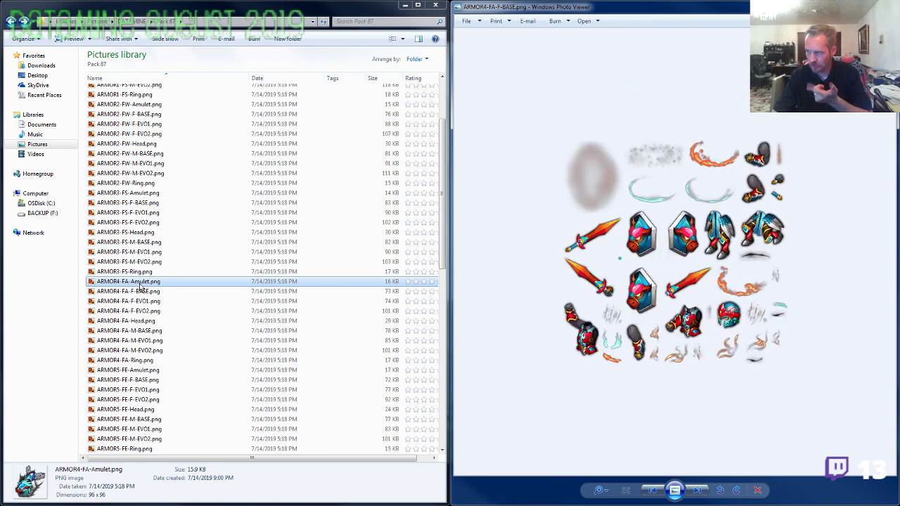
pyautogui.press('Right')
pyautogui.press('Right')
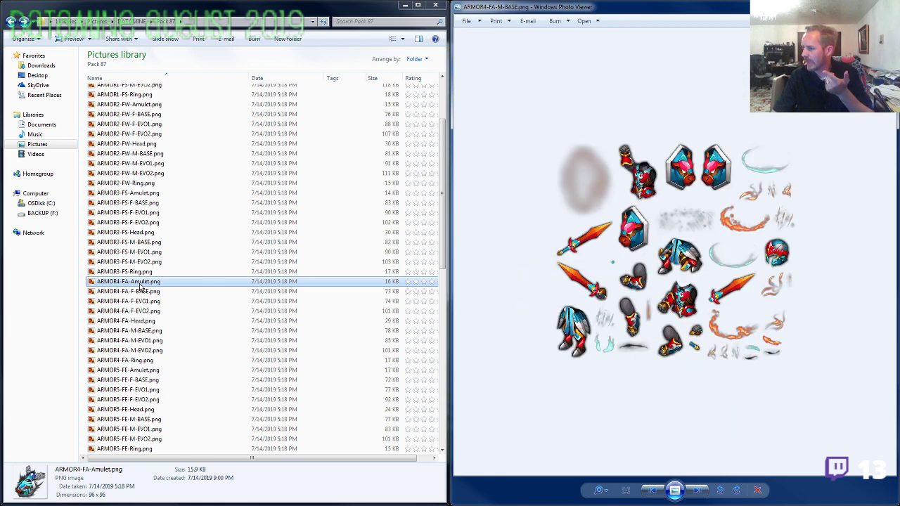
pyautogui.press('Right')
pyautogui.press('Right')
pyautogui.press('Right')
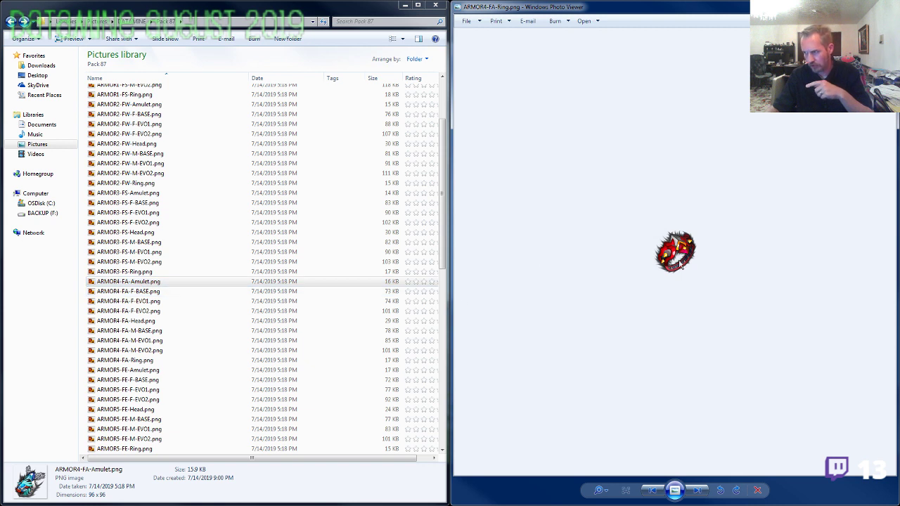
pyautogui.scroll(4, 692, 291)
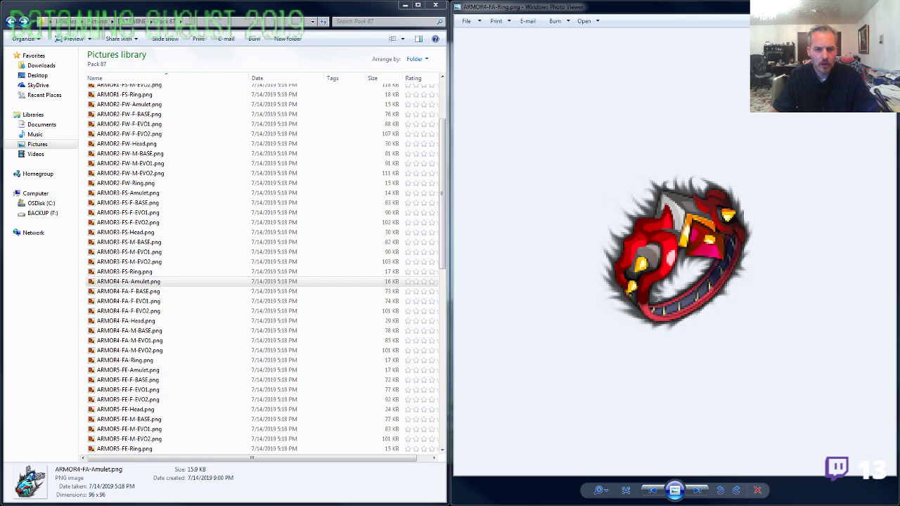
# Bring up the browser window with the wiki's ring image, compare it up close with ARMOR4-FA-Ring.png, and move the browser away.
pyautogui.moveTo(0, 185); pyautogui.dragTo(321, 80)
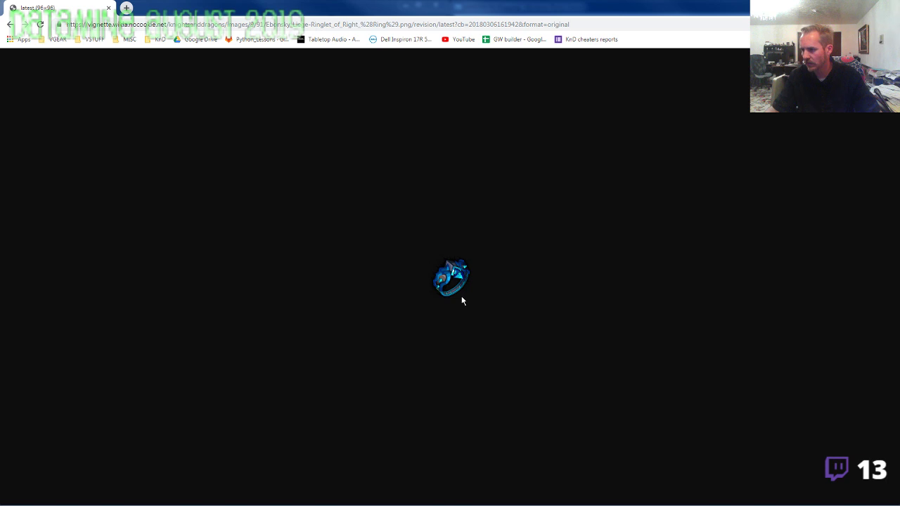
pyautogui.scroll(9, 463, 301)
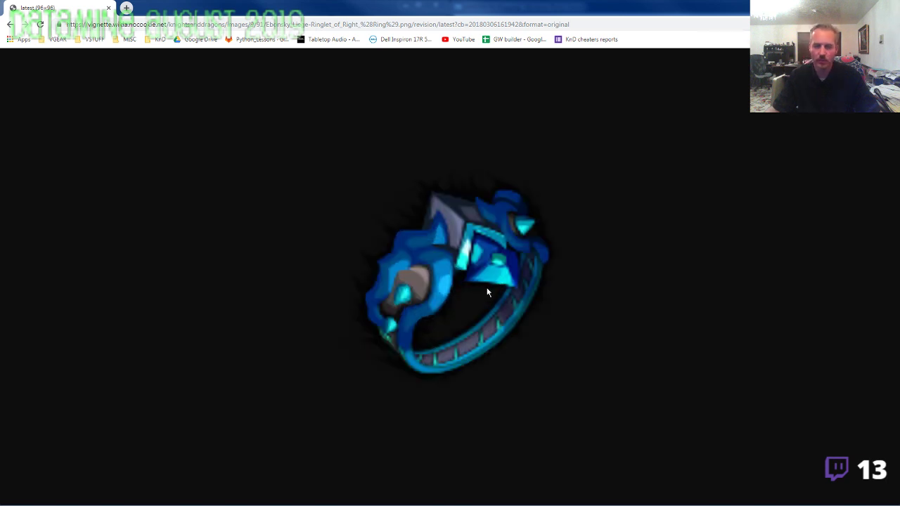
pyautogui.scroll(-12, 453, 253)
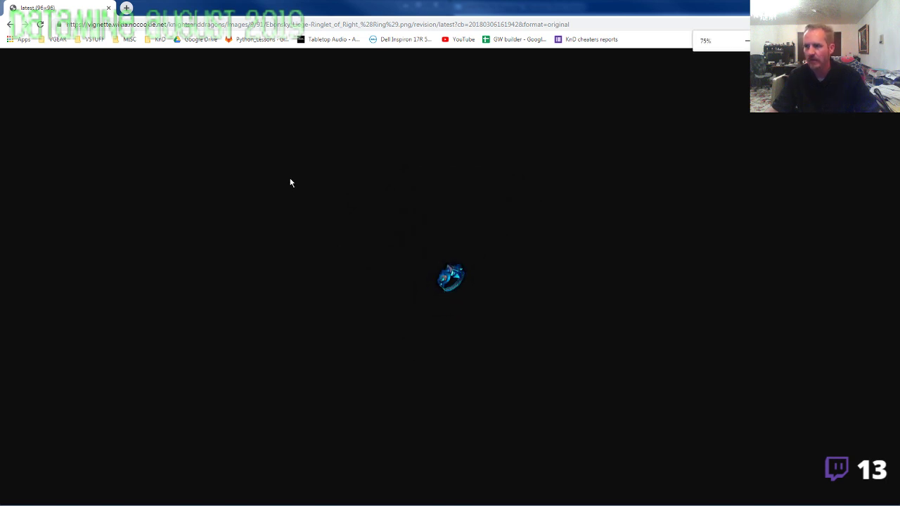
pyautogui.moveTo(59, 13); pyautogui.dragTo(0, 13)
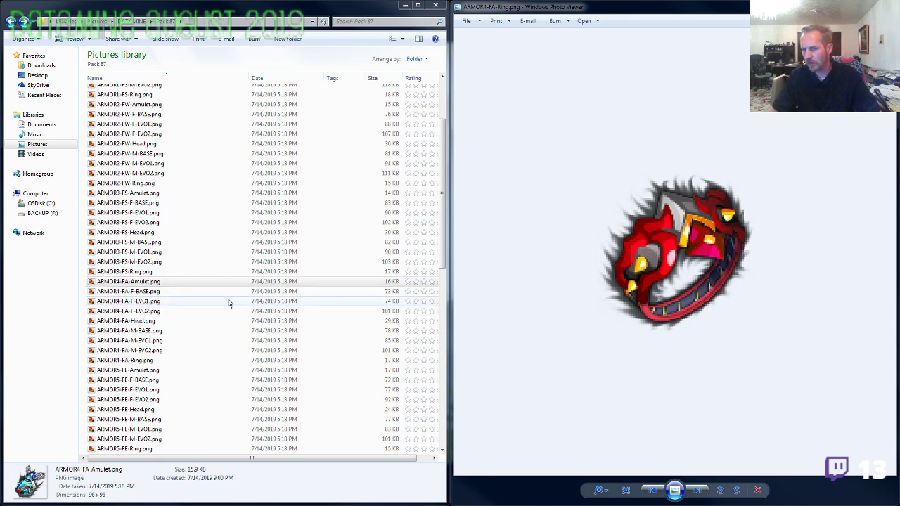
pyautogui.click(693, 120)
pyautogui.scroll(-3, 654, 217)
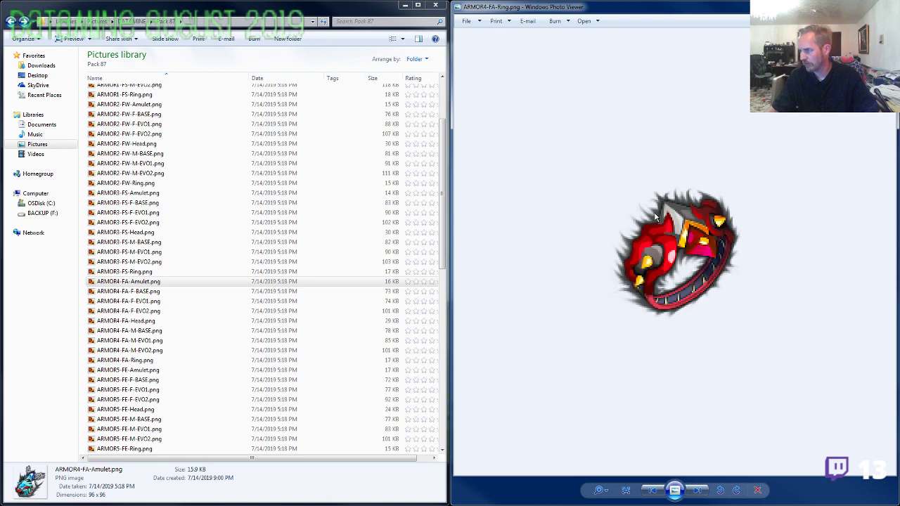
# Compare ARMOR5-FE-Amulet.png up close with the shields in ARMOR5-FE-F-BASE.png and ARMOR5-FE-F-EVO1.png.
pyautogui.press('Right')
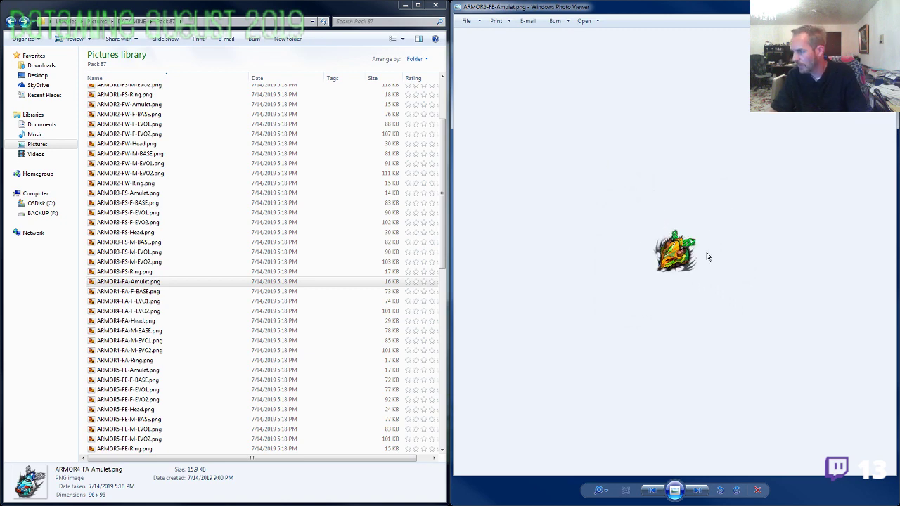
pyautogui.press('Right')
pyautogui.scroll(2, 709, 273)
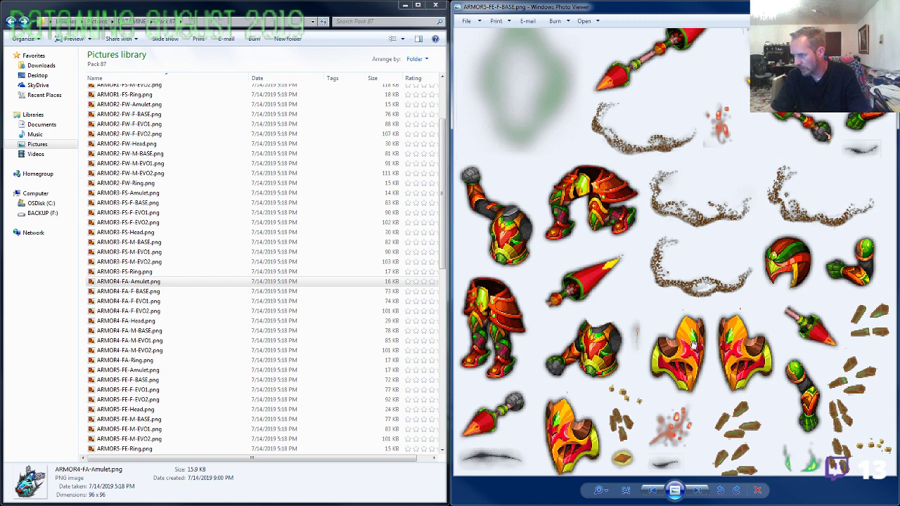
pyautogui.press('Left')
pyautogui.scroll(2, 697, 288)
pyautogui.press('Right')
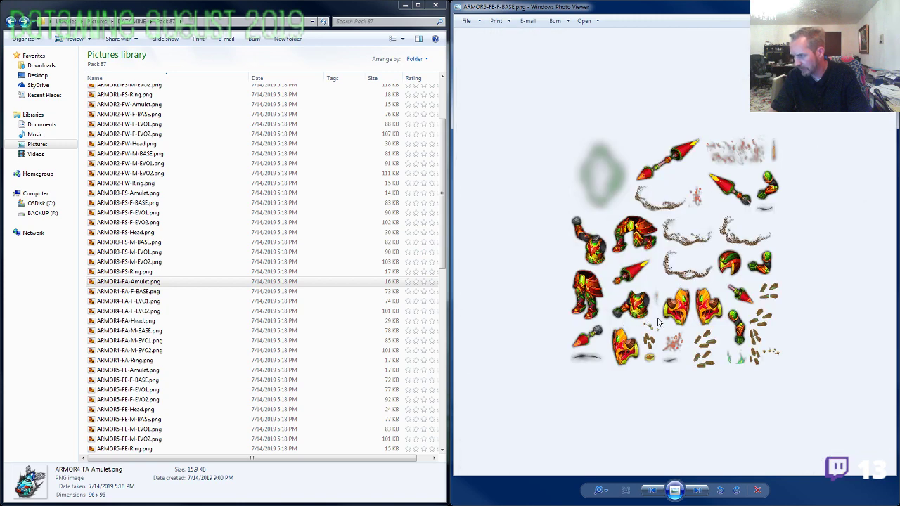
pyautogui.press('Right')
pyautogui.scroll(3, 723, 193)
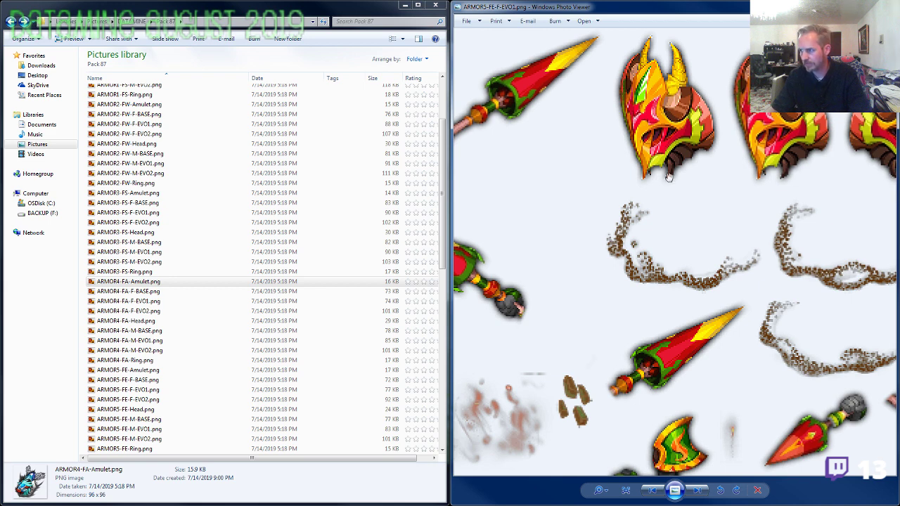
pyautogui.press('Left')
pyautogui.press('Left')
pyautogui.scroll(3, 693, 284)
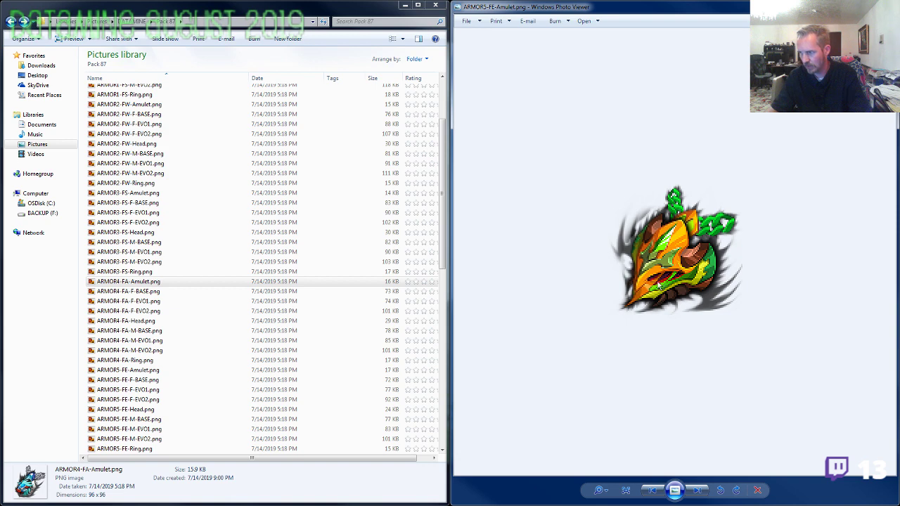
pyautogui.scroll(-4, 657, 285)
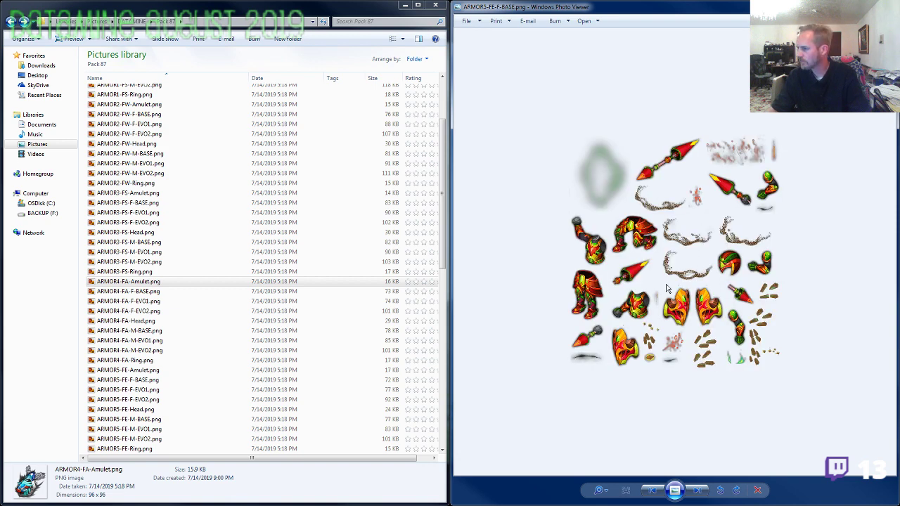
# Go through the remaining ARMOR5-FE images up to ARMOR5-FE-Ring.png, and return to ARMOR5-FE-M-EVO2.png.
pyautogui.scroll(-1, 668, 289)
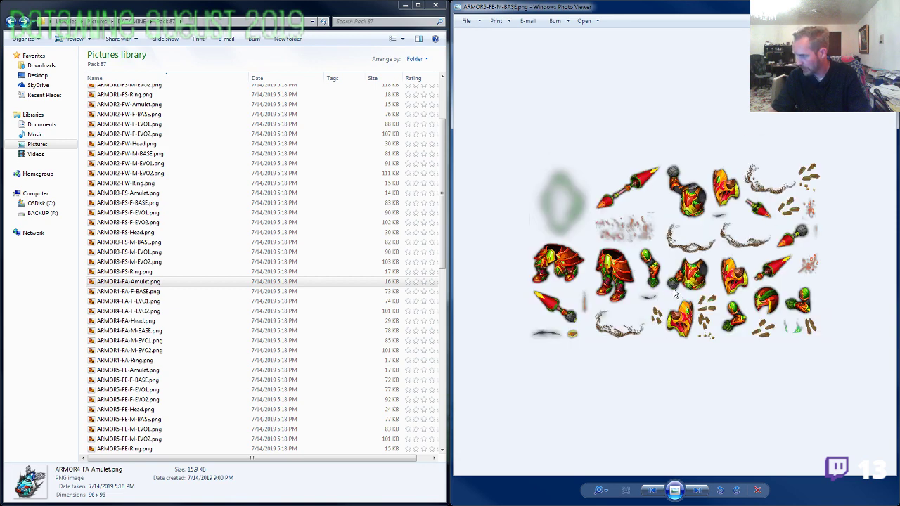
pyautogui.scroll(1, 674, 294)
pyautogui.scroll(-4, 674, 288)
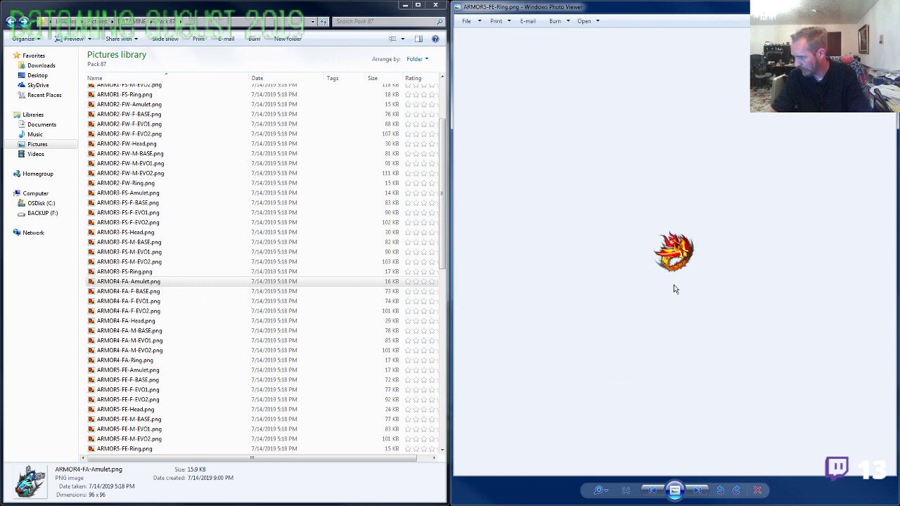
pyautogui.scroll(5, 674, 288)
pyautogui.scroll(-1, 674, 288)
pyautogui.press('Left')
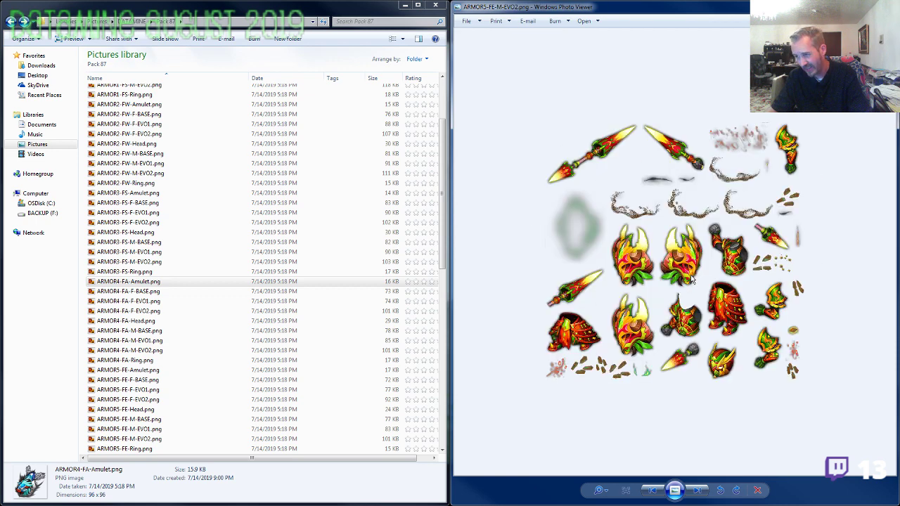
# Examine the horned shields and other armor parts in ARMOR5-FE-M-EVO2.png up close.
pyautogui.press('Left')
pyautogui.press('Right')
pyautogui.scroll(4, 650, 243)
pyautogui.moveTo(637, 218); pyautogui.dragTo(683, 326)
pyautogui.scroll(-3, 660, 190)
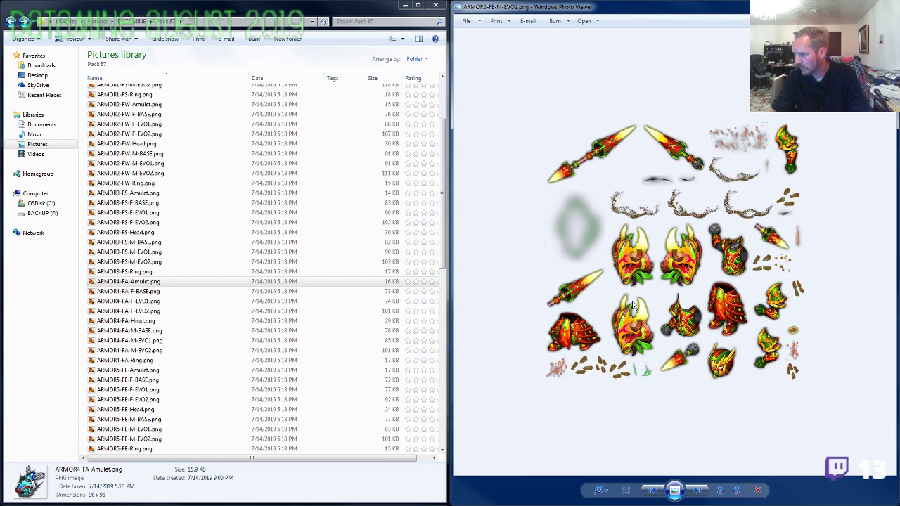
pyautogui.scroll(3, 655, 317)
pyautogui.scroll(-3, 600, 314)
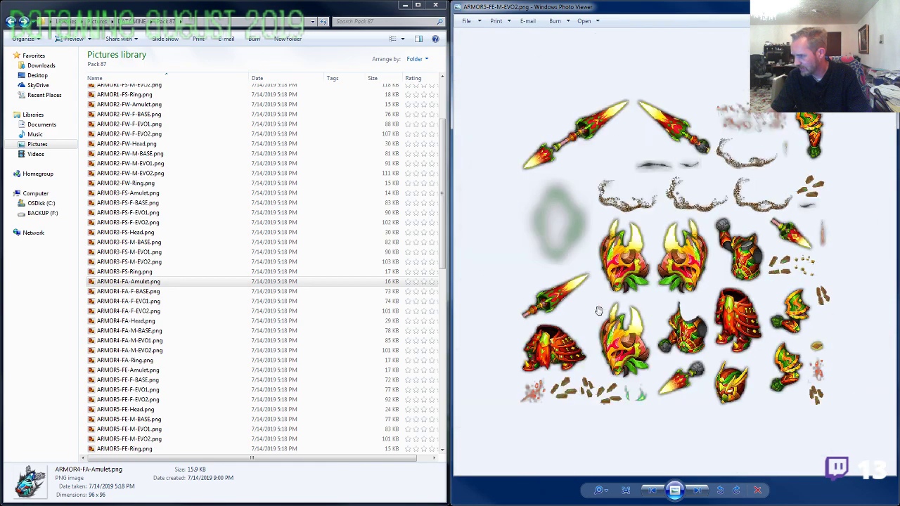
# Check ARMOR5-FE-Ring.png against the ARMOR5-FE female and male armor images once more.
pyautogui.scroll(-1, 601, 310)
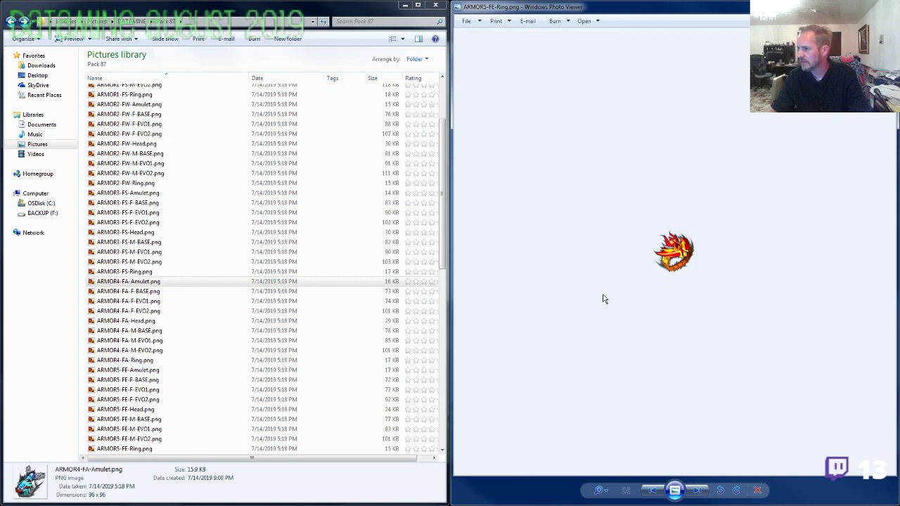
pyautogui.scroll(8, 603, 299)
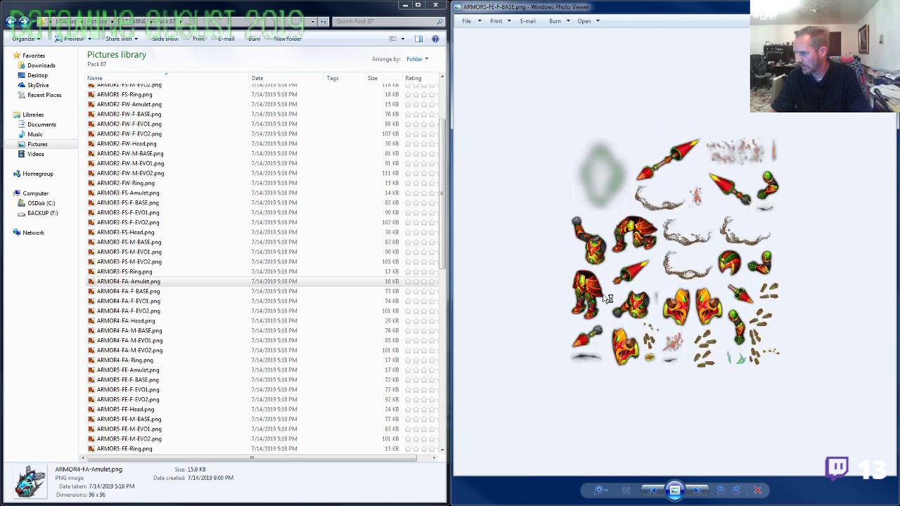
pyautogui.scroll(-7, 603, 299)
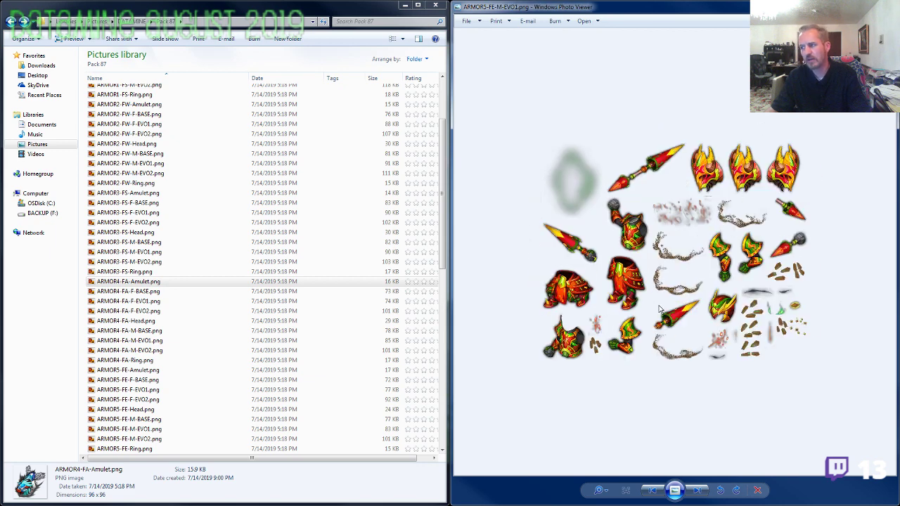
# Browse the ARMOR6-FF set from ARMOR6-FF-Amulet.png to ARMOR6-FF-M-EVO2.png, flipping back and forth among the last images.
pyautogui.scroll(-2, 659, 310)
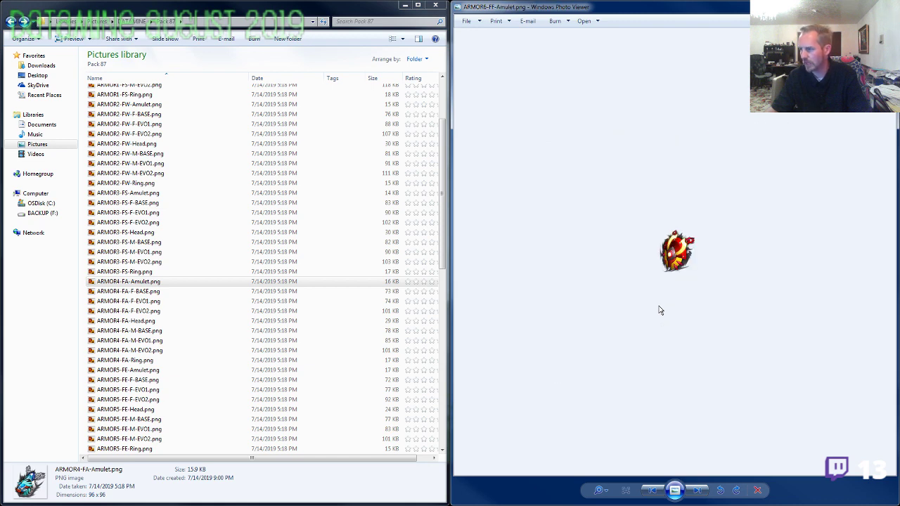
pyautogui.scroll(-5, 660, 310)
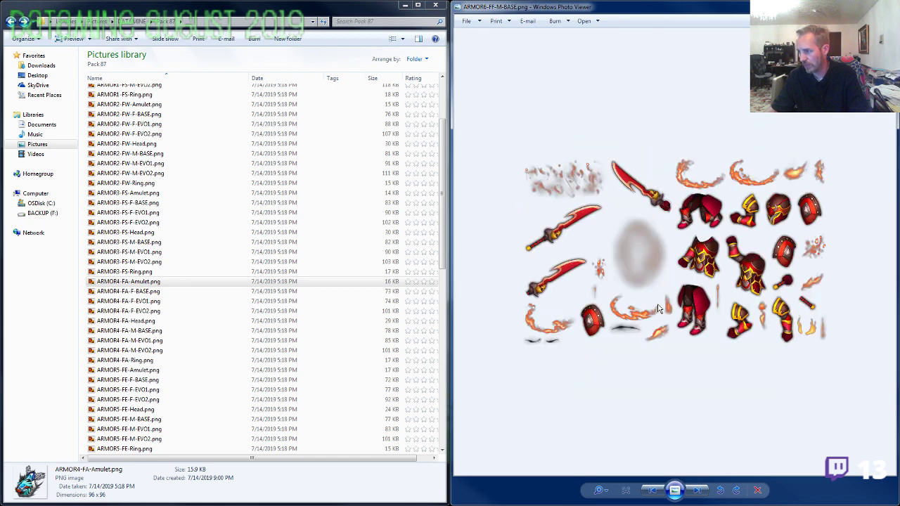
pyautogui.scroll(-5, 658, 309)
pyautogui.scroll(3, 658, 308)
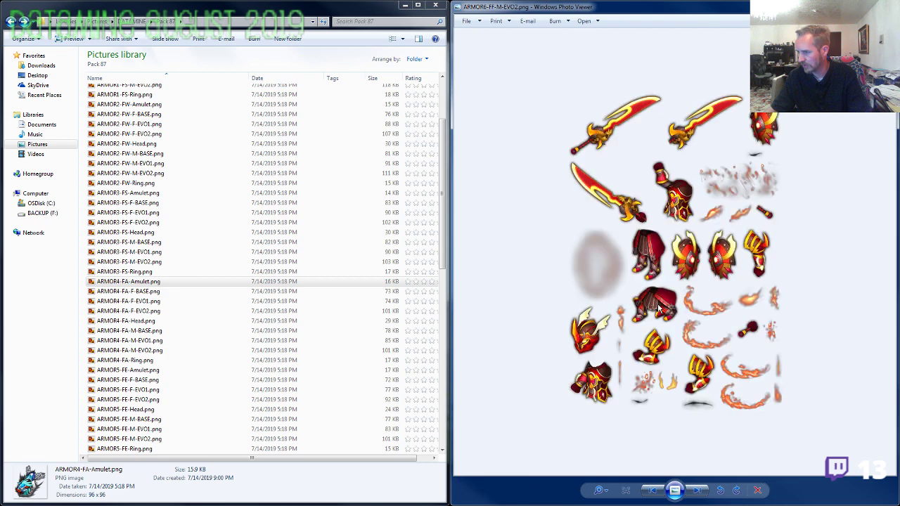
pyautogui.scroll(-2, 659, 308)
pyautogui.scroll(2, 659, 309)
pyautogui.scroll(-2, 659, 308)
# Return to ARMOR6-FF-Amulet.png and compare it with ARMOR6-FF-M-EVO1.png and ARMOR6-FF-M-EVO2.png.
pyautogui.scroll(9, 659, 309)
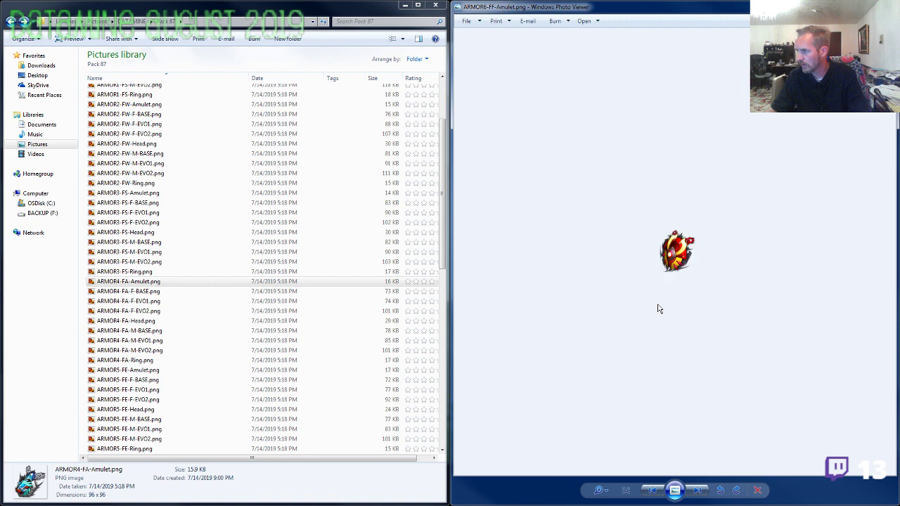
pyautogui.scroll(-5, 659, 309)
pyautogui.scroll(-4, 659, 309)
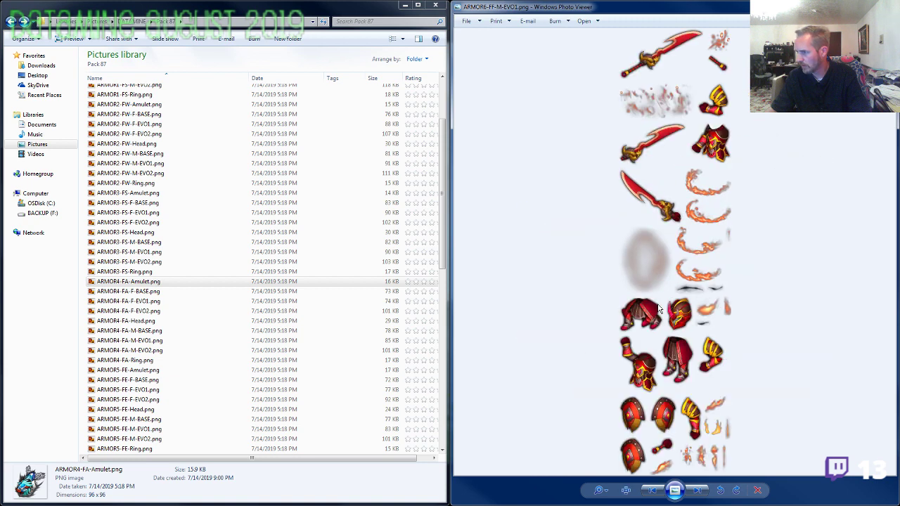
pyautogui.scroll(2, 659, 309)
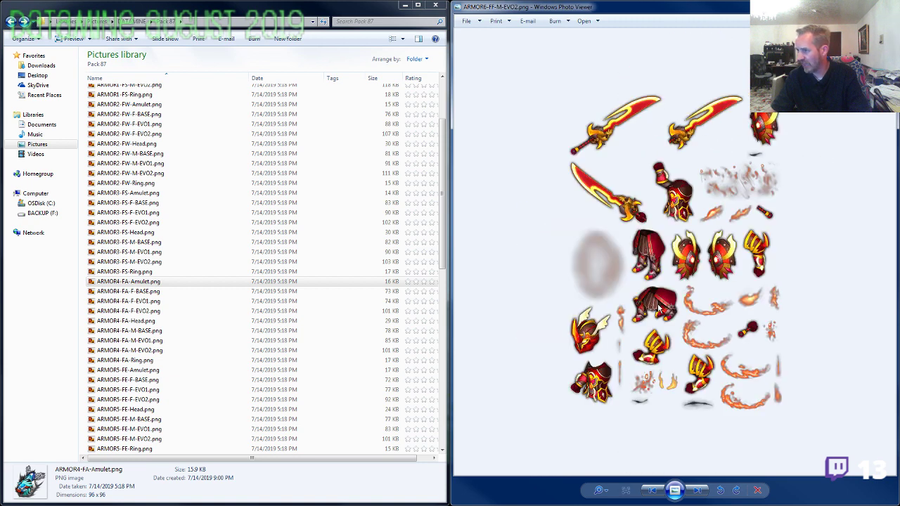
# Open image95.png in a separate viewer window and place it beside ARMOR6-FF-M-EVO2.png for comparison.
pyautogui.click(211, 331)
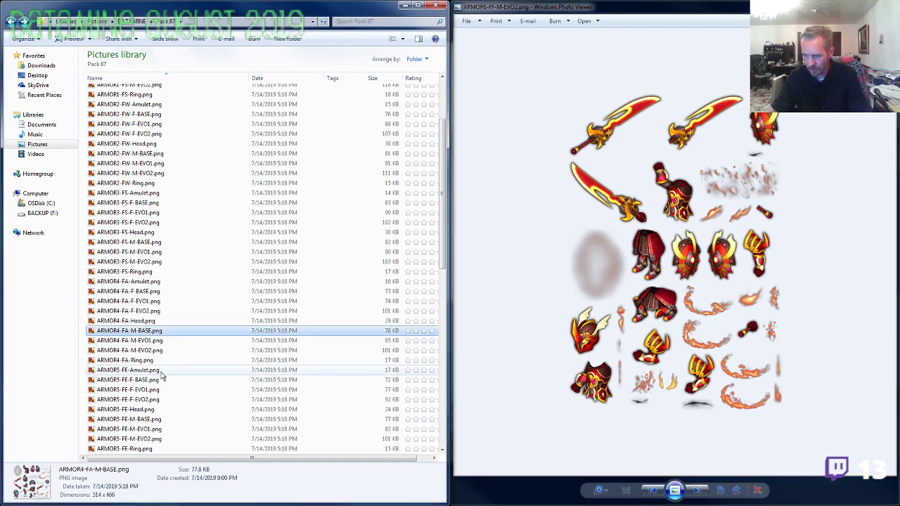
pyautogui.scroll(-15, 211, 345)
pyautogui.click(136, 420)
pyautogui.click(127, 430)
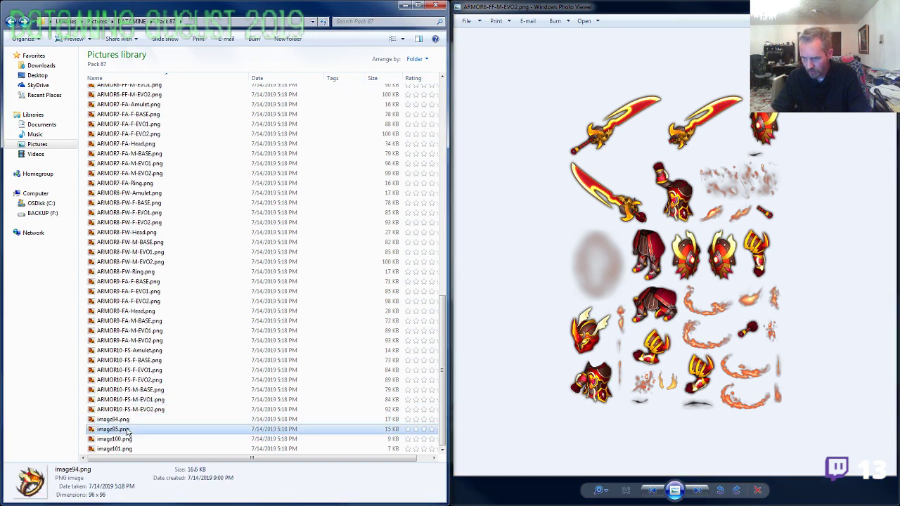
pyautogui.doubleClick(127, 430)
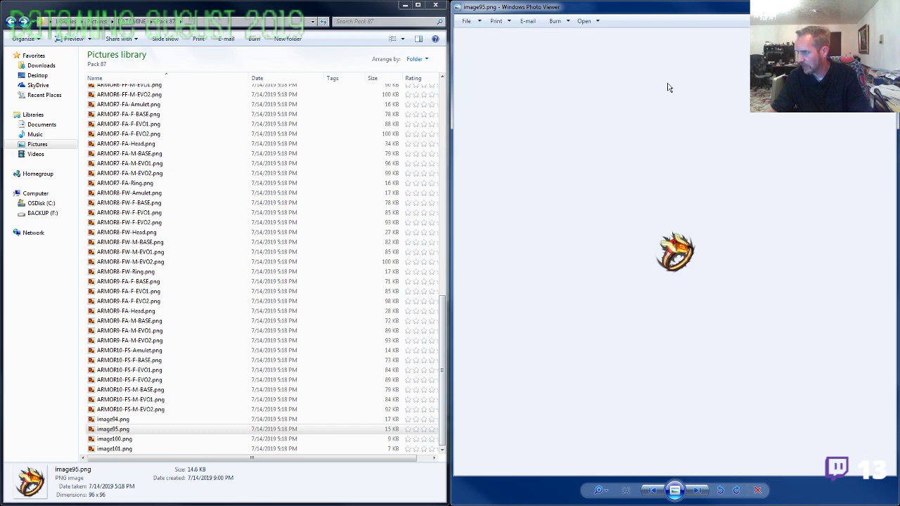
pyautogui.moveTo(687, 14); pyautogui.dragTo(390, 34)
pyautogui.click(653, 181)
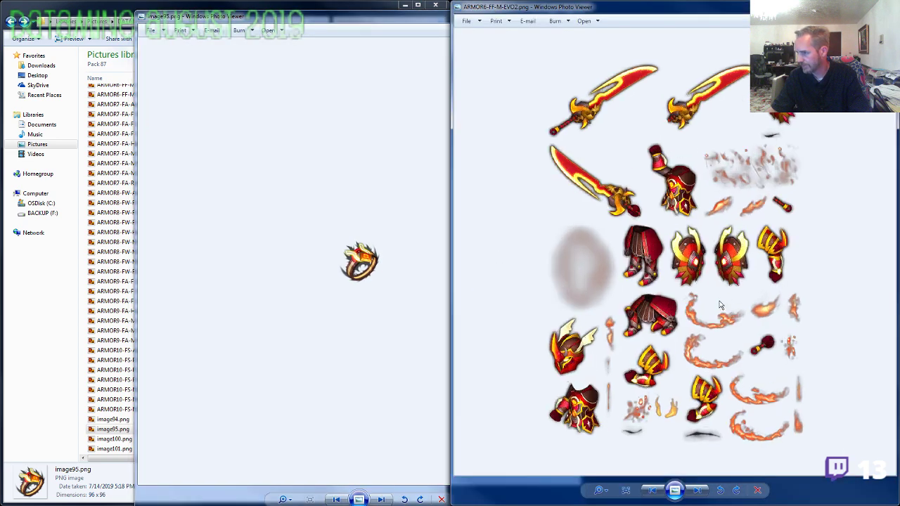
# Compare the image95.png ring with an enlarged view of ARMOR6-FF-M-EVO2.png, and close the ring's viewer window.
pyautogui.scroll(5, 723, 308)
pyautogui.scroll(-1, 721, 306)
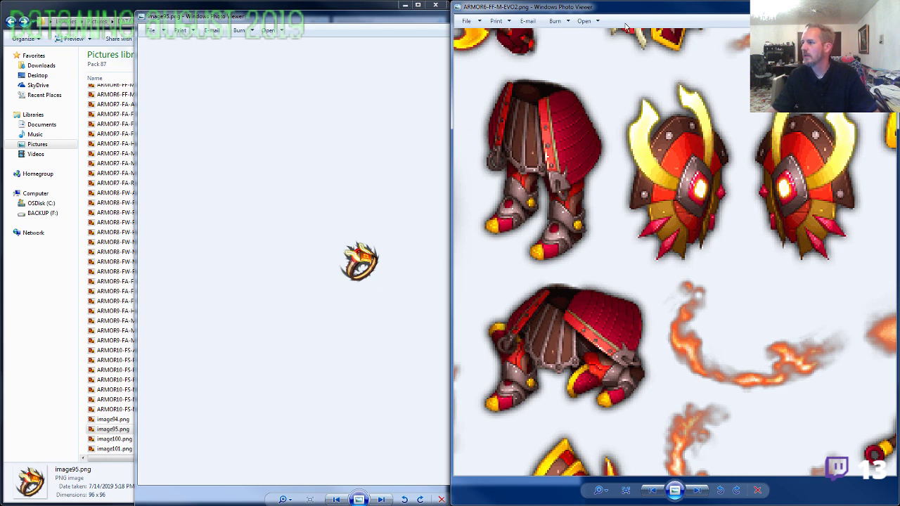
pyautogui.click(414, 26)
pyautogui.press('super+Right')
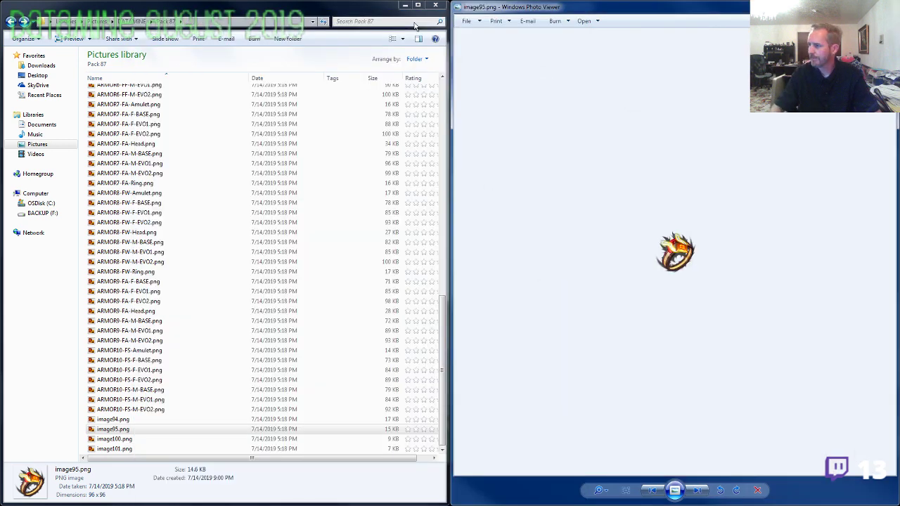
pyautogui.click(881, 8)
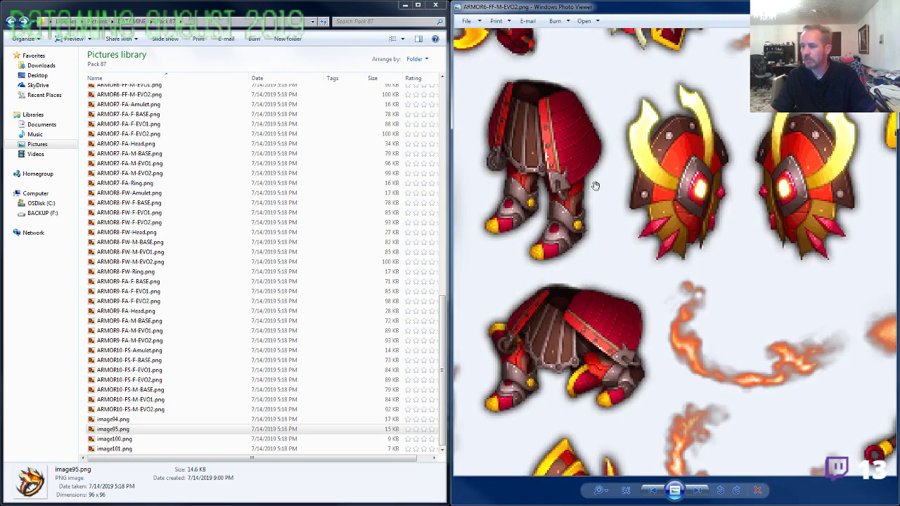
# Rename image95.png as ARMOR6-FF-Ring.png.
pyautogui.click(133, 431)
pyautogui.press('F2')
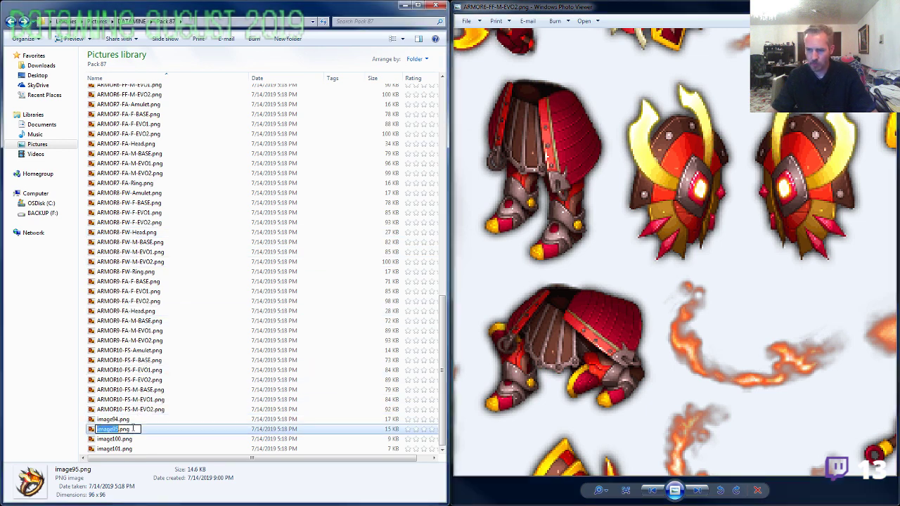
pyautogui.write('ARMOR')
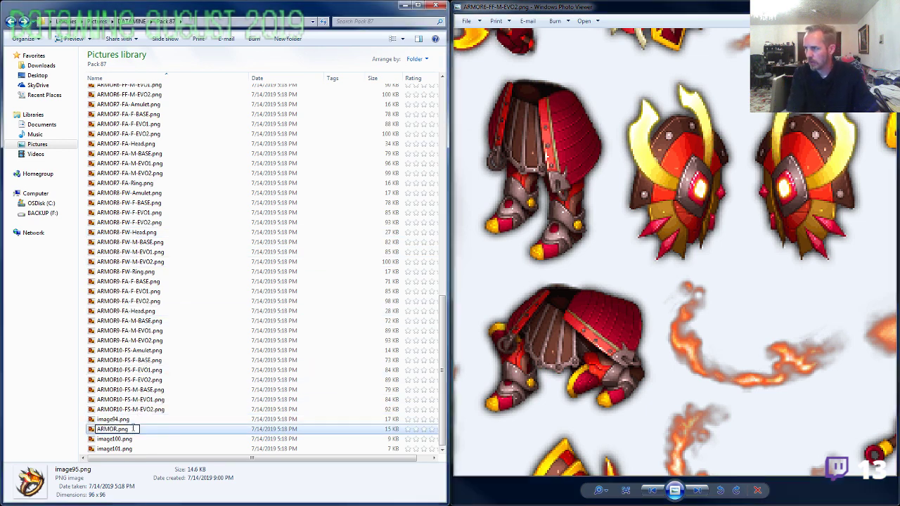
pyautogui.write('6-FF-Ring')
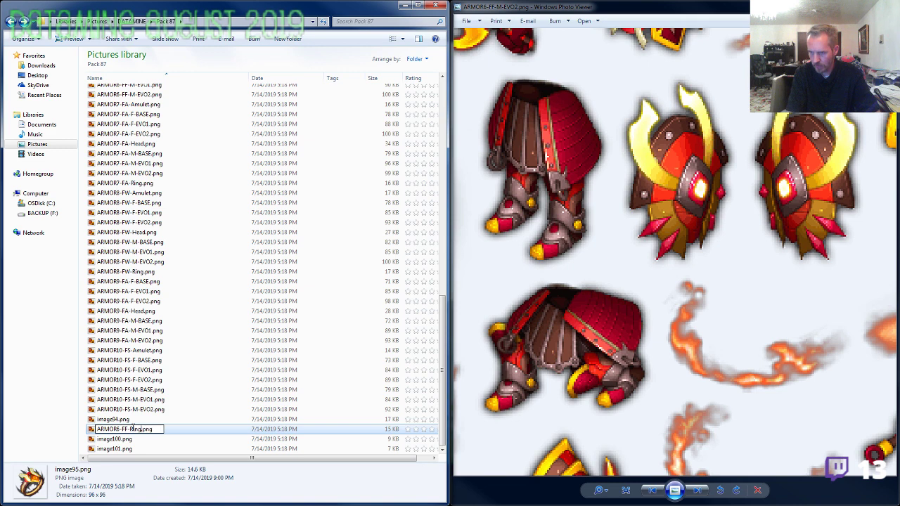
pyautogui.press('Return')
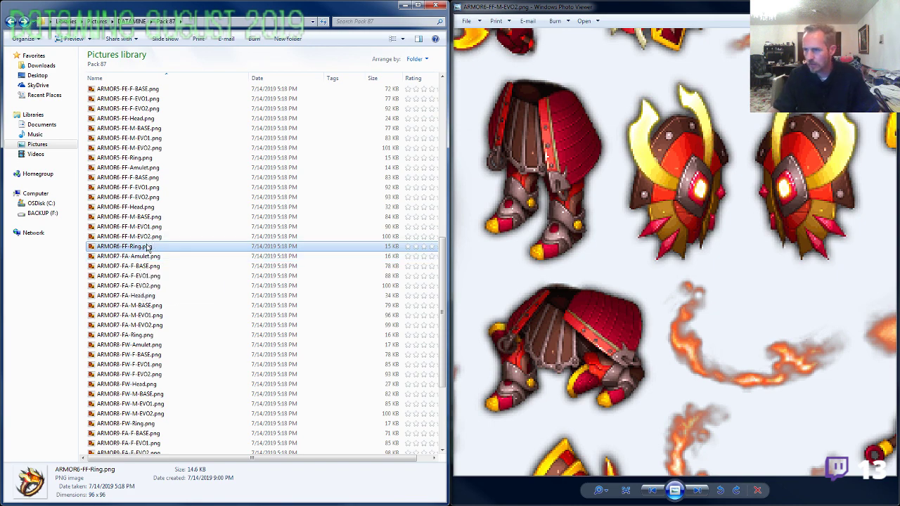
# Examine the helmet and chest pieces in ARMOR6-FF-M-EVO2.png, view ARMOR6-FF-Ring.png enlarged for comparison, and close the ring image.
pyautogui.scroll(-3, 560, 269)
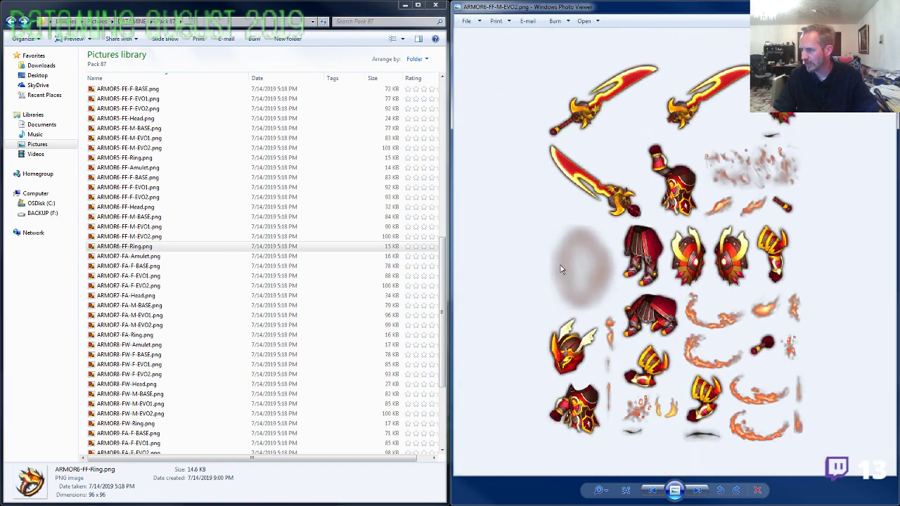
pyautogui.scroll(3, 560, 268)
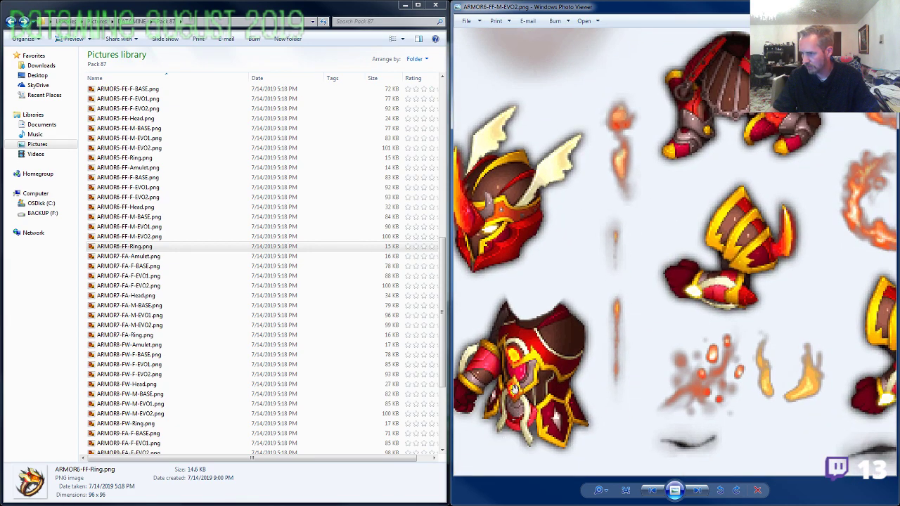
pyautogui.doubleClick(149, 256)
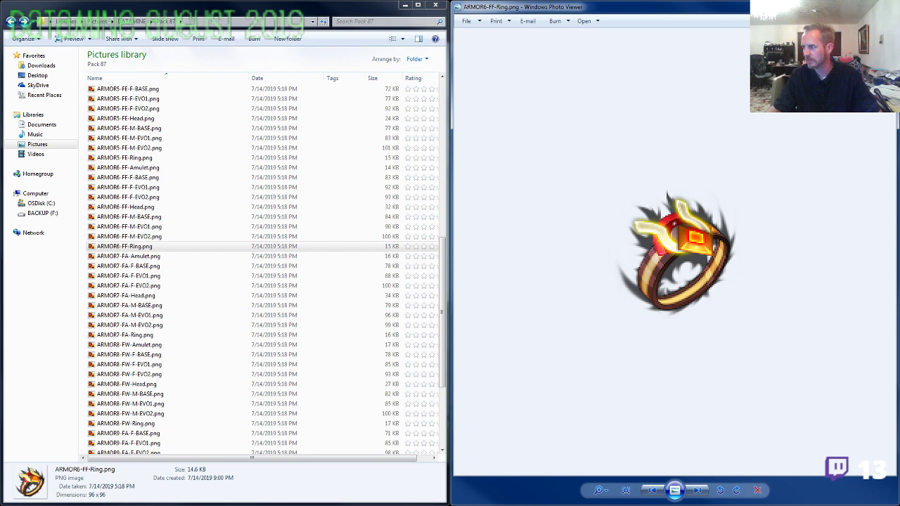
pyautogui.hotkey('alt', 'F4')
# Browse the ARMOR7-FA images from ARMOR7-FA-Amulet.png to ARMOR7-FA-Ring.png, comparing the amulet and ring with the armor pieces.
pyautogui.scroll(4, 669, 215)
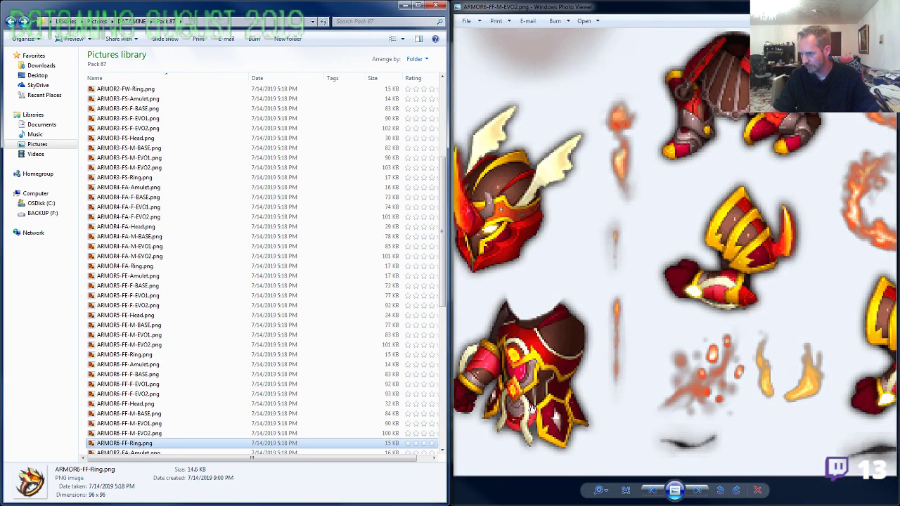
pyautogui.click(151, 374)
pyautogui.scroll(-10, 145, 396)
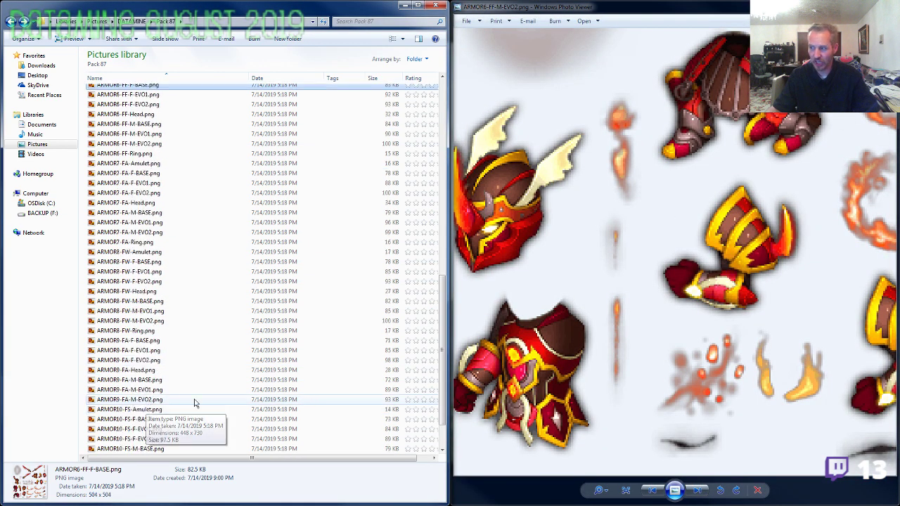
pyautogui.click(681, 266)
pyautogui.scroll(-3, 681, 267)
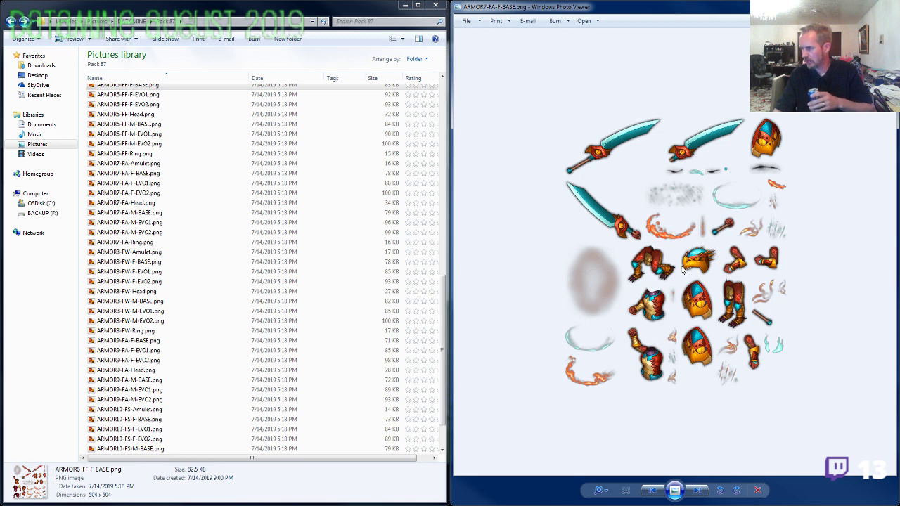
pyautogui.scroll(-3, 682, 271)
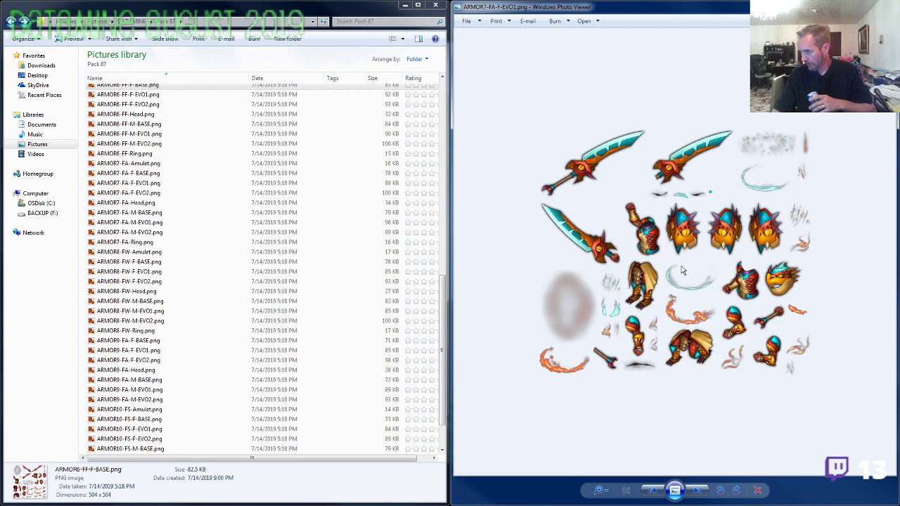
pyautogui.scroll(3, 686, 271)
pyautogui.scroll(1, 687, 271)
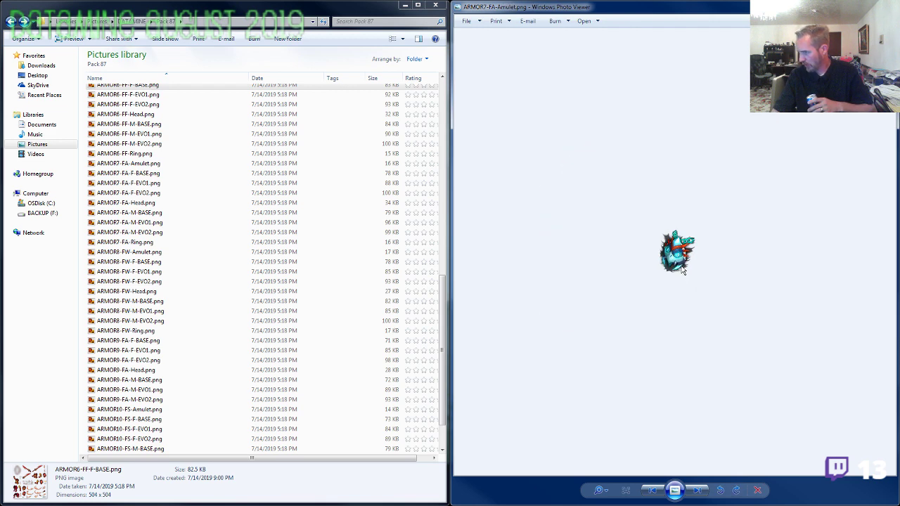
pyautogui.scroll(-8, 682, 271)
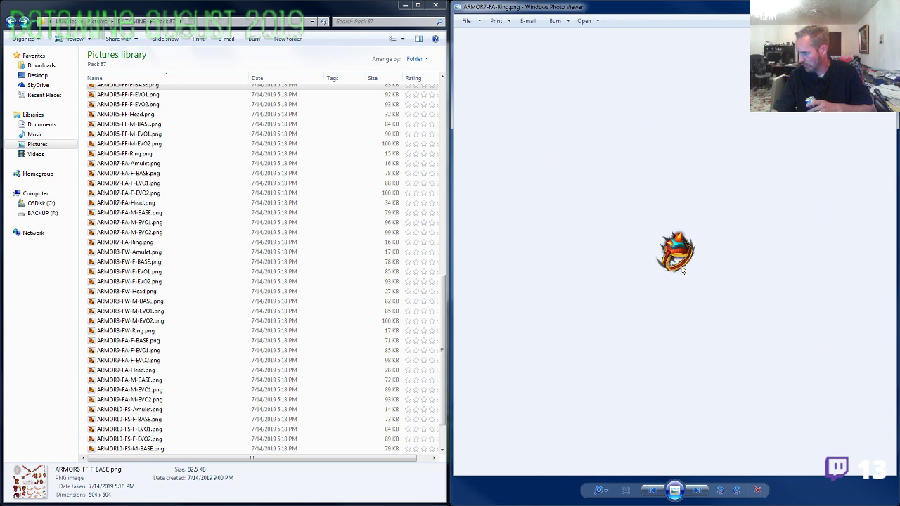
# Browse the ARMOR8-FW set and compare ARMOR8-FW-Ring.png with its armor images.
pyautogui.scroll(-2, 683, 270)
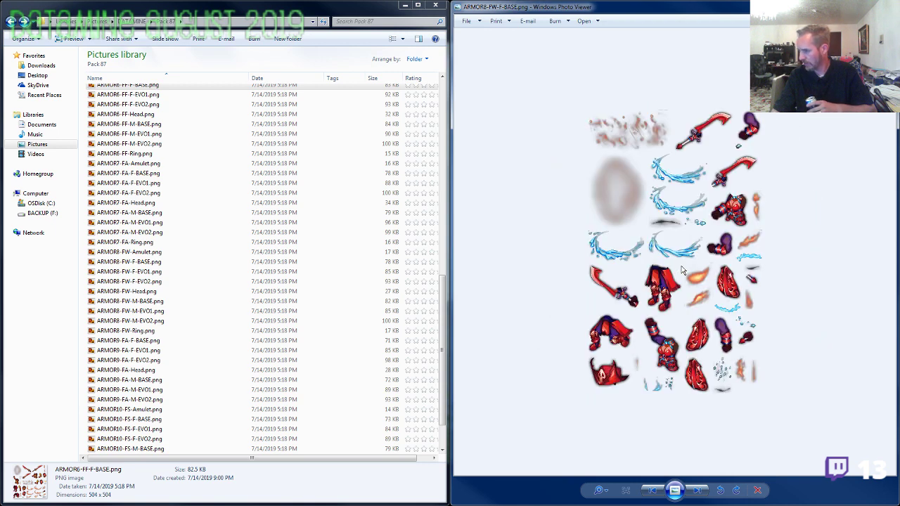
pyautogui.scroll(-8, 682, 270)
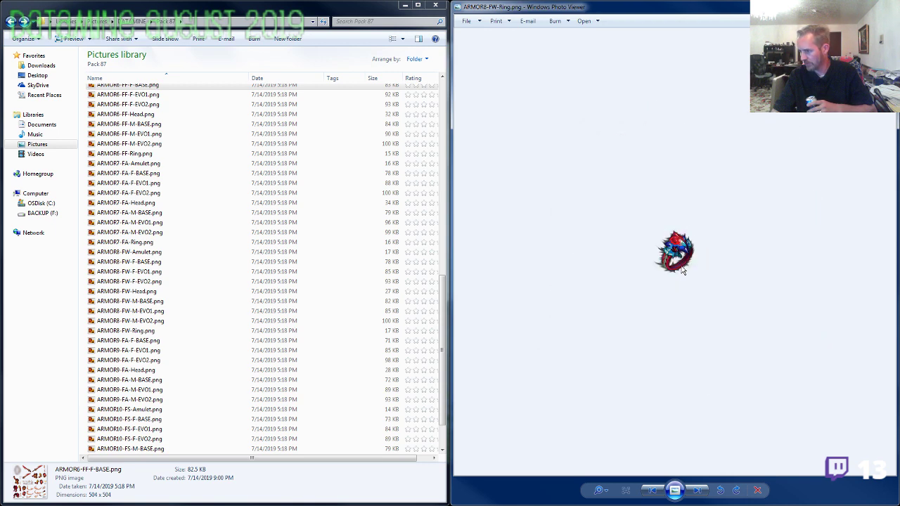
pyautogui.scroll(-1, 683, 270)
pyautogui.scroll(1, 682, 270)
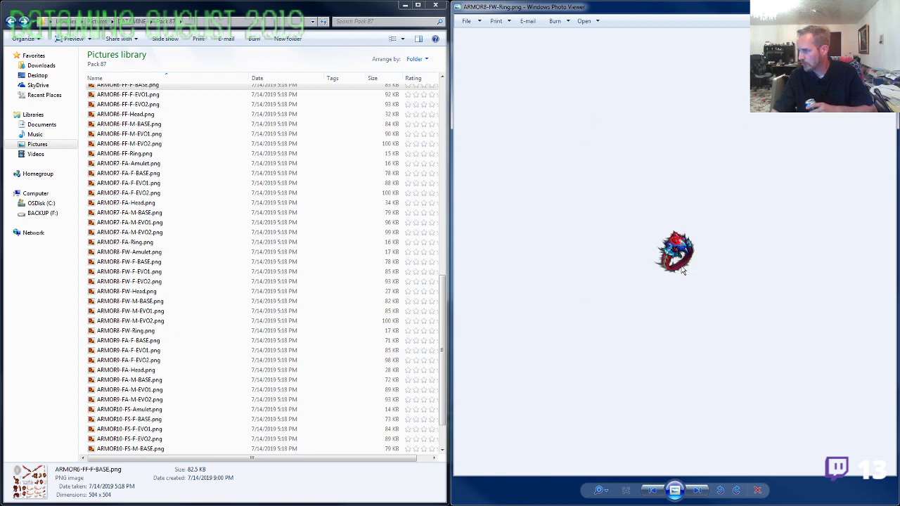
# Browse the ARMOR9-FA set from ARMOR9-FA-F-BASE.png to ARMOR9-FA-M-EVO2.png, checking it against the adjacent ARMOR10-FS amulet.
pyautogui.scroll(-1, 682, 270)
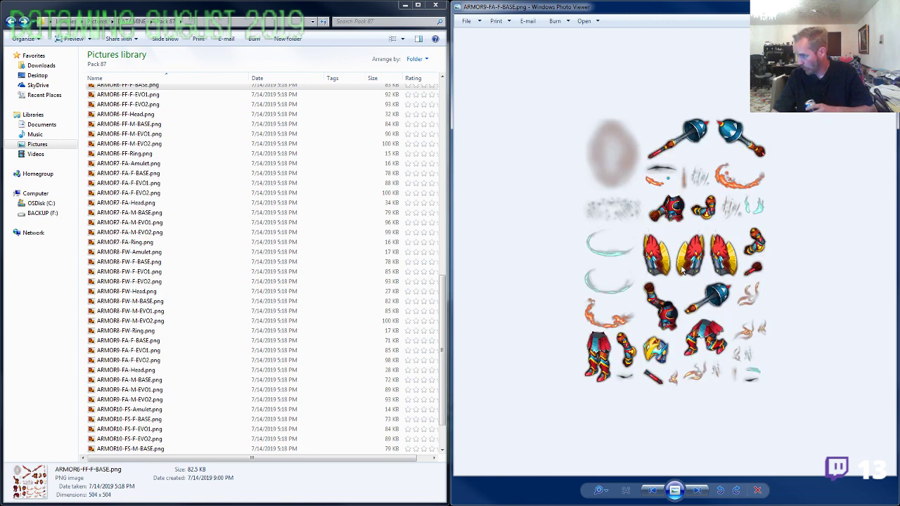
pyautogui.scroll(-4, 683, 271)
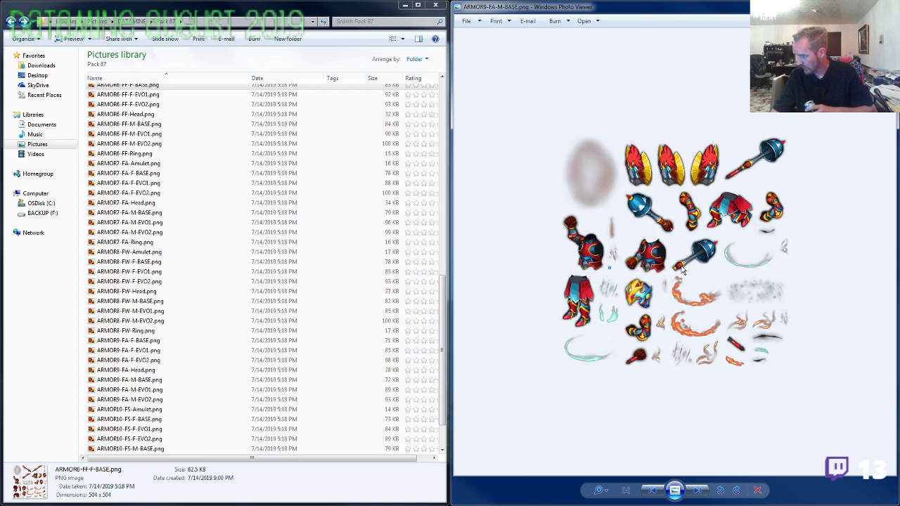
pyautogui.scroll(-3, 682, 271)
pyautogui.scroll(1, 682, 271)
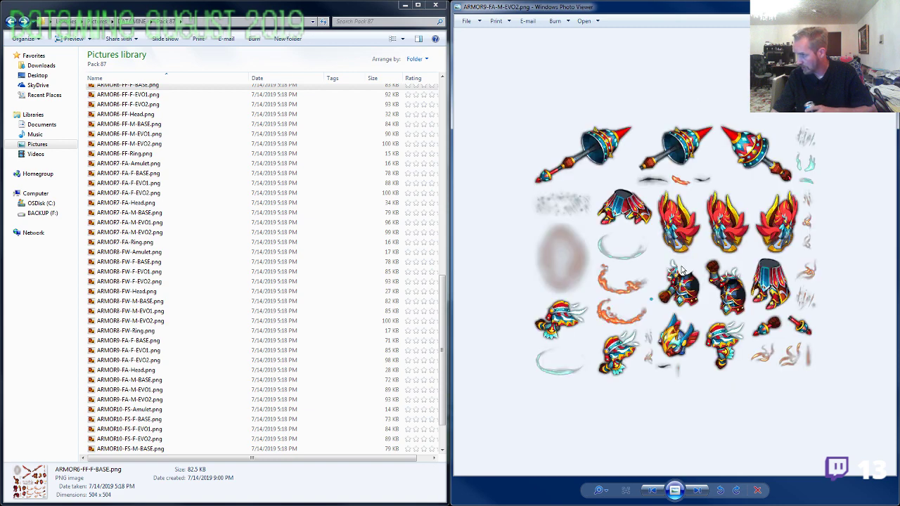
pyautogui.scroll(-1, 682, 270)
pyautogui.scroll(1, 682, 270)
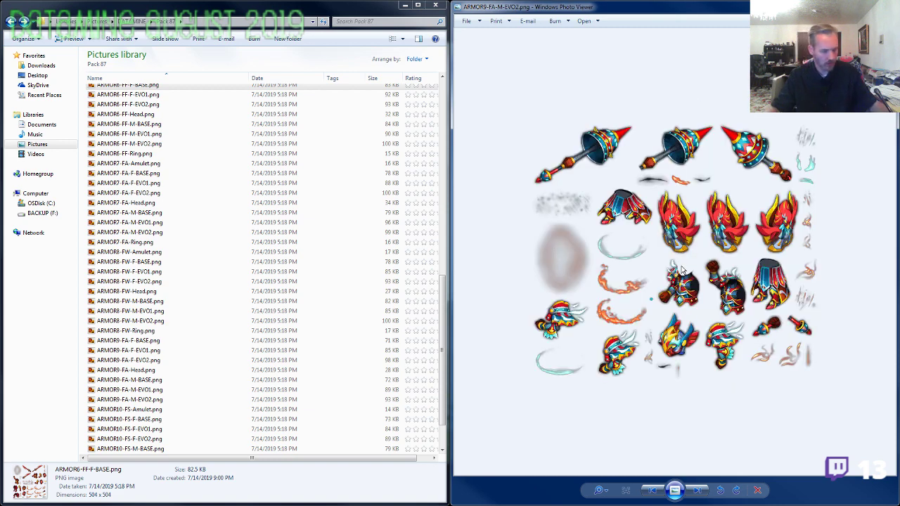
# Preview the remaining unnamed files image94.png, image100.png and image101.png in the Pack 87 folder.
pyautogui.click(176, 341)
pyautogui.scroll(-2, 185, 392)
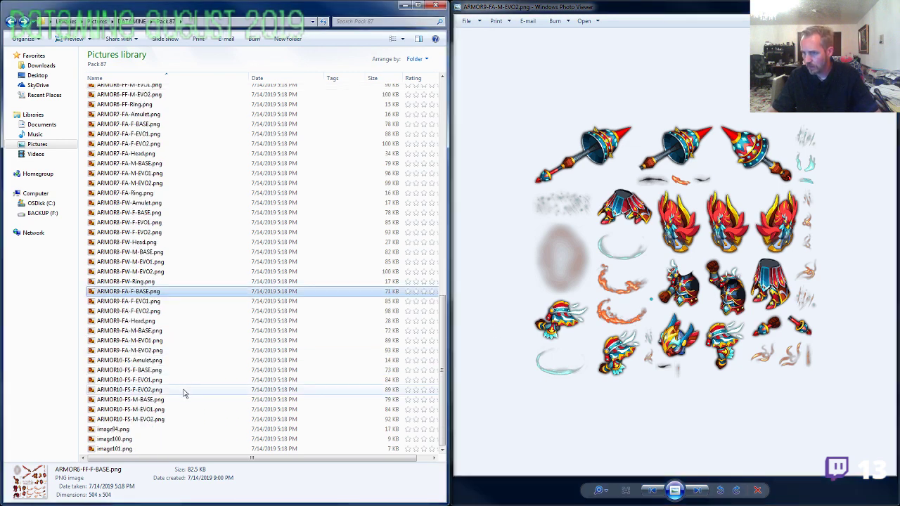
pyautogui.click(135, 431)
pyautogui.click(134, 439)
pyautogui.click(131, 448)
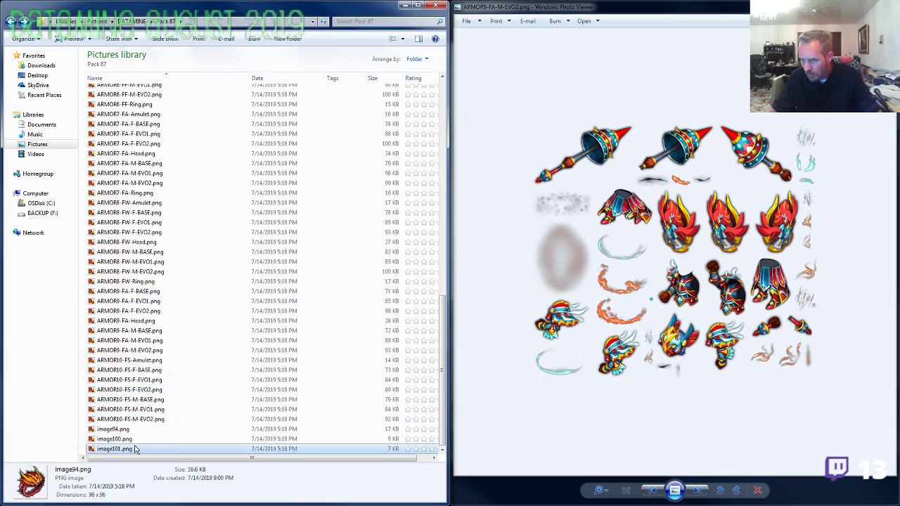
pyautogui.click(129, 439)
pyautogui.click(132, 449)
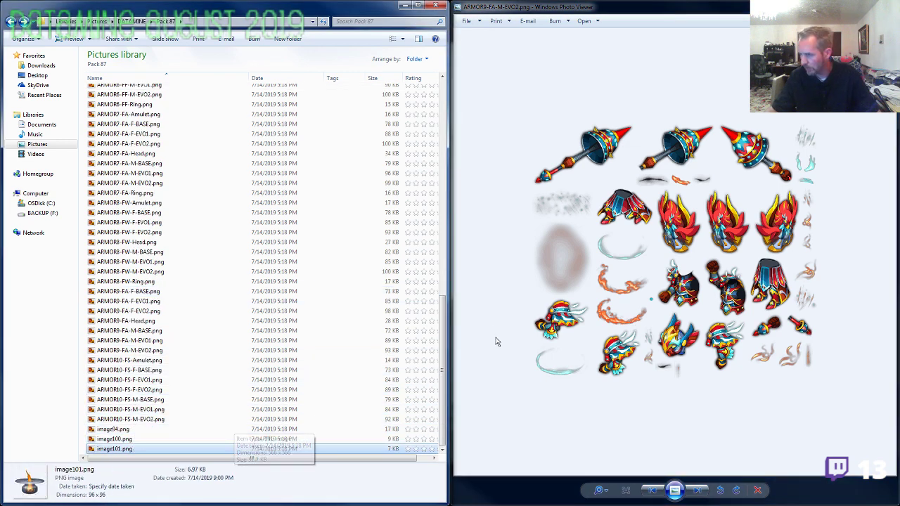
# Flip ahead to ARMOR10-FS-F-EVO1.png and back through the ARMOR9-FA male images to compare both sets with the ARMOR10-FS amulet.
pyautogui.click(538, 302)
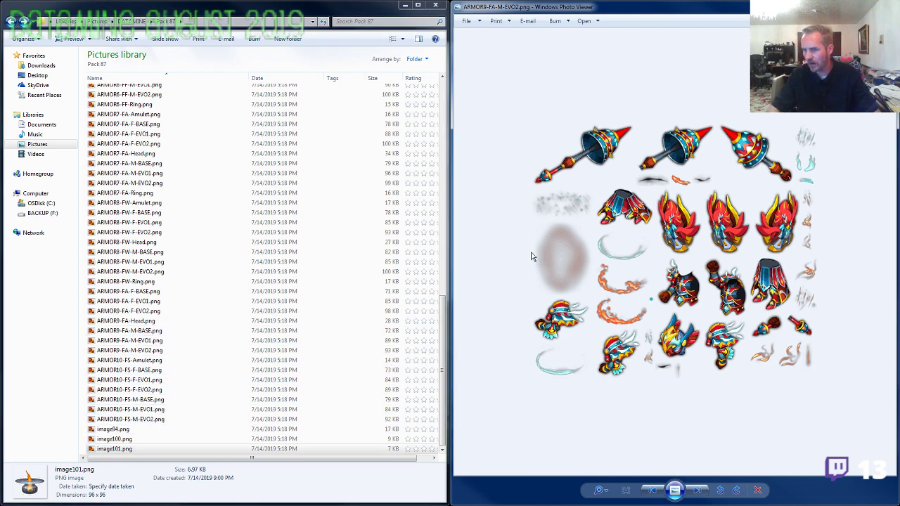
pyautogui.press('Right')
pyautogui.press('Right')
pyautogui.press('Right')
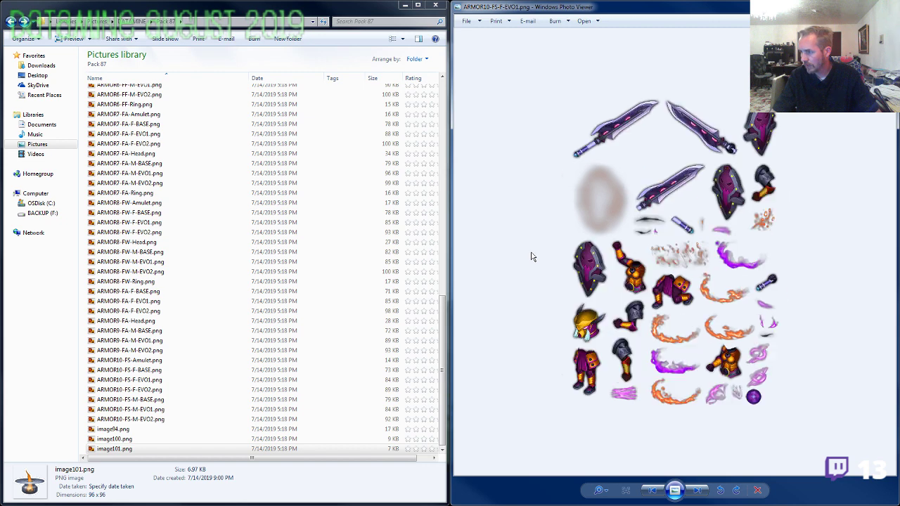
pyautogui.press('Left')
pyautogui.press('Left')
pyautogui.press('Left')
pyautogui.scroll(2, 536, 256)
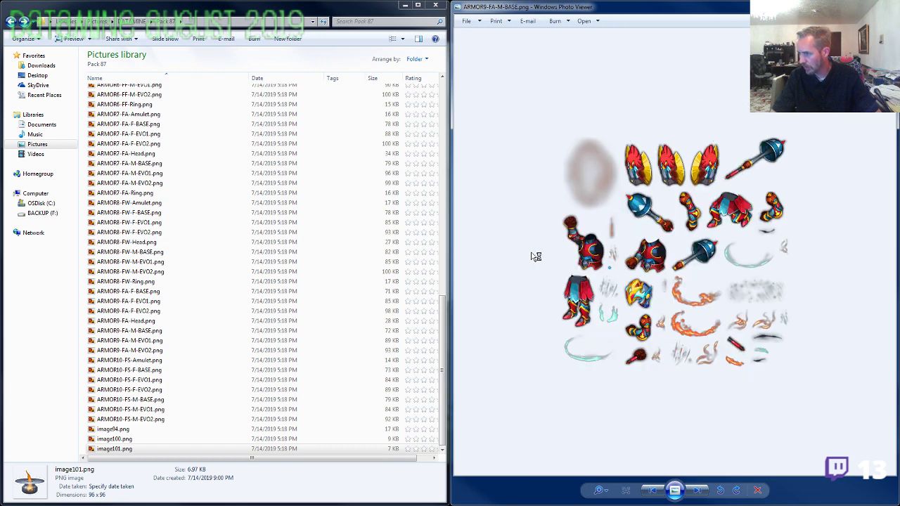
pyautogui.scroll(1, 532, 257)
pyautogui.scroll(-4, 532, 257)
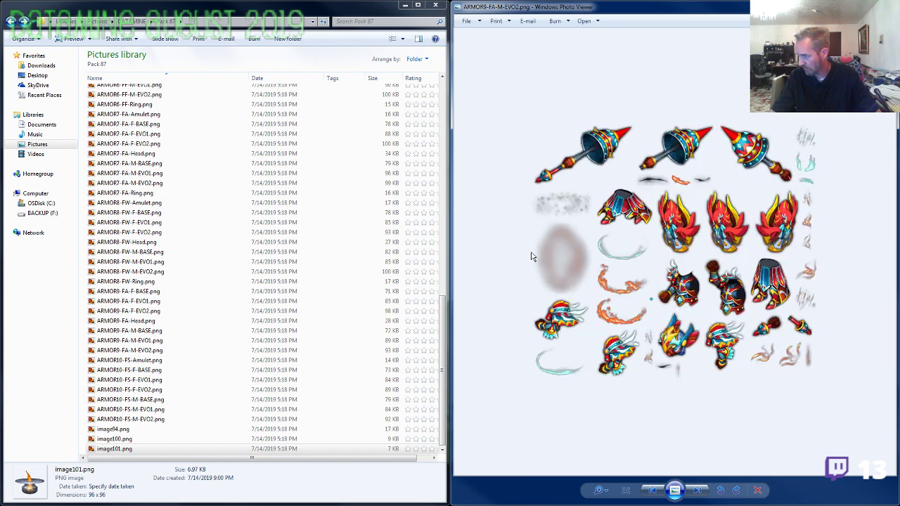
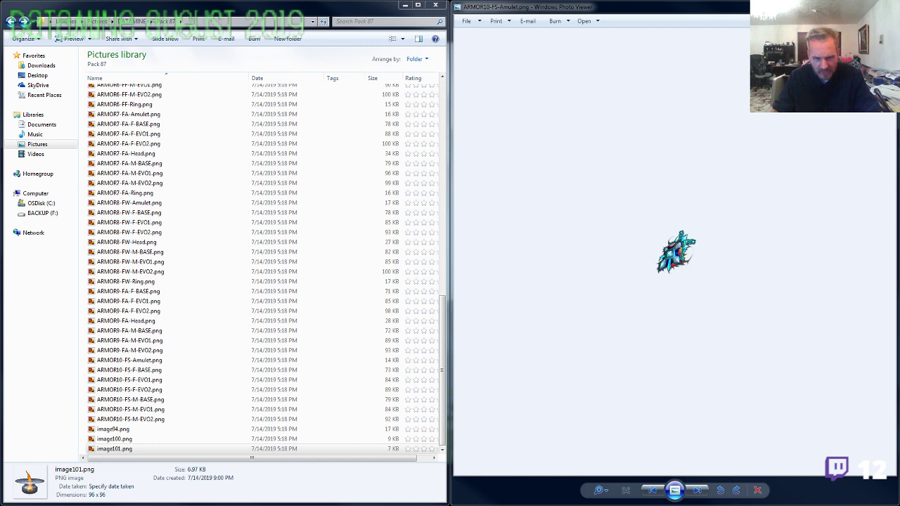
# Preview ARMOR9-FA-M-EVO2.png, ARMOR9-FA-Head.png and ARMOR10-FS-F-EVO1.png to compare the two sets with the ARMOR10-FS amulet.
pyautogui.click(149, 350)
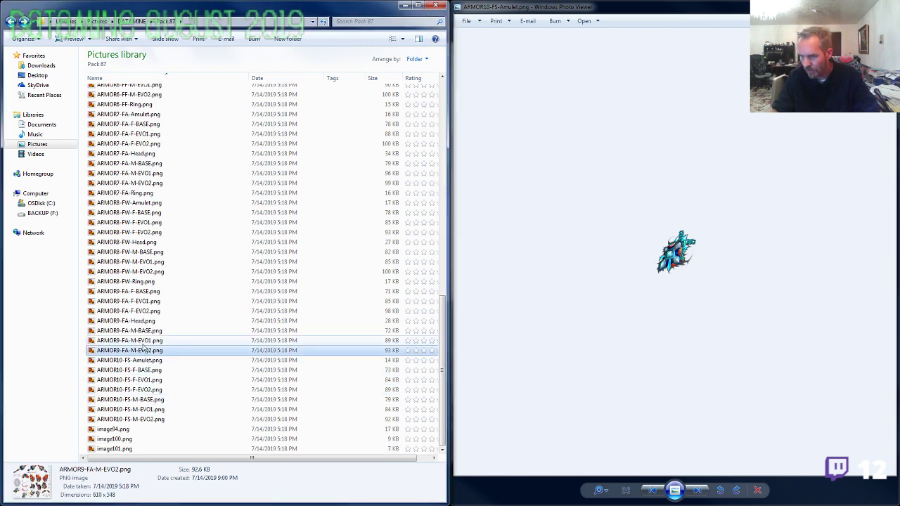
pyautogui.click(144, 322)
pyautogui.click(143, 382)
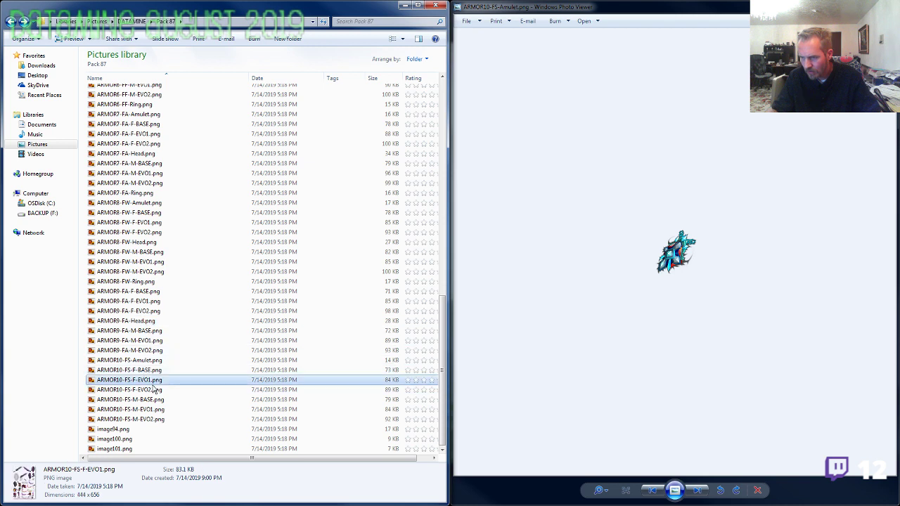
pyautogui.doubleClick(142, 382)
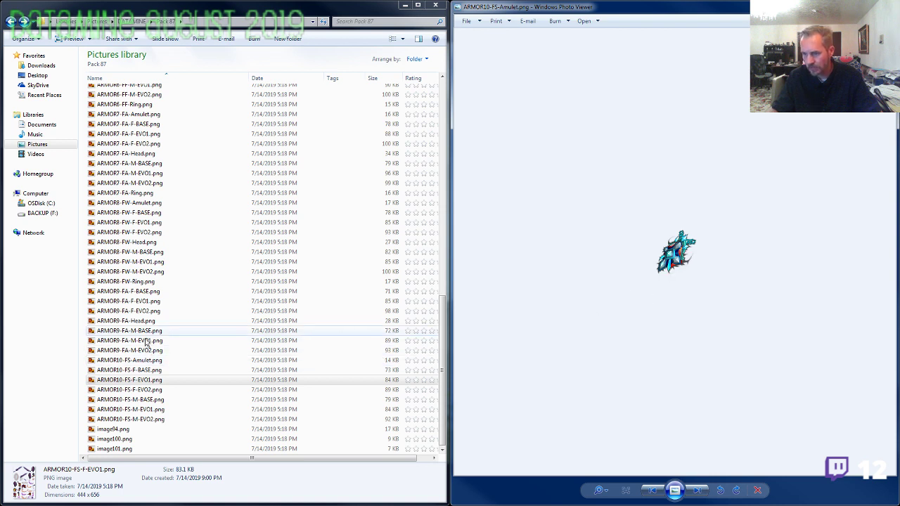
# Copy the ARMOR9-FA- prefix from the name of ARMOR9-FA-Head.png and check the previews of the unnamed image94.png and image100.png.
pyautogui.click(135, 322)
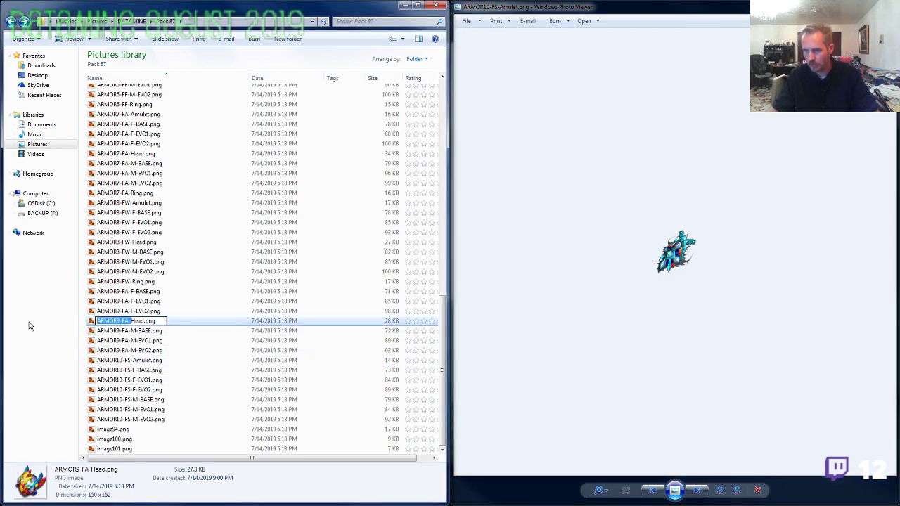
pyautogui.click(120, 429)
pyautogui.press('Down')
pyautogui.press('Down')
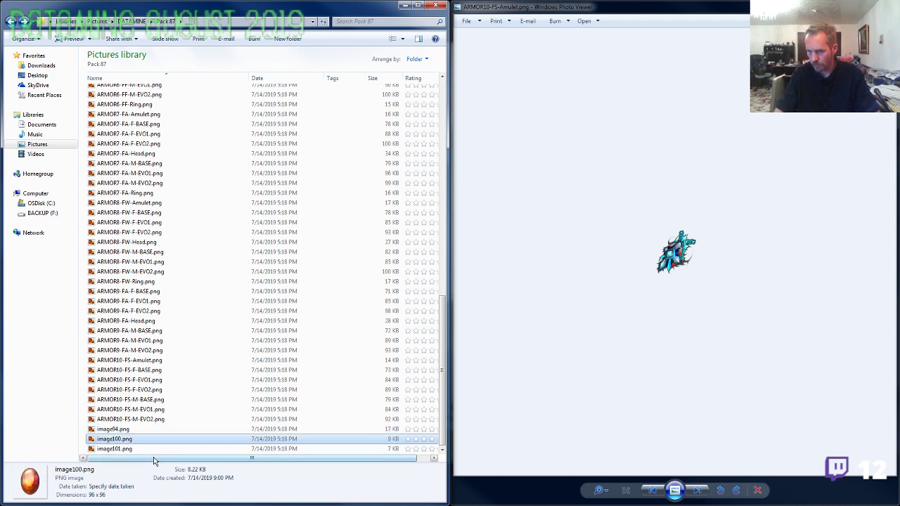
pyautogui.press('Up')
pyautogui.press('Up')
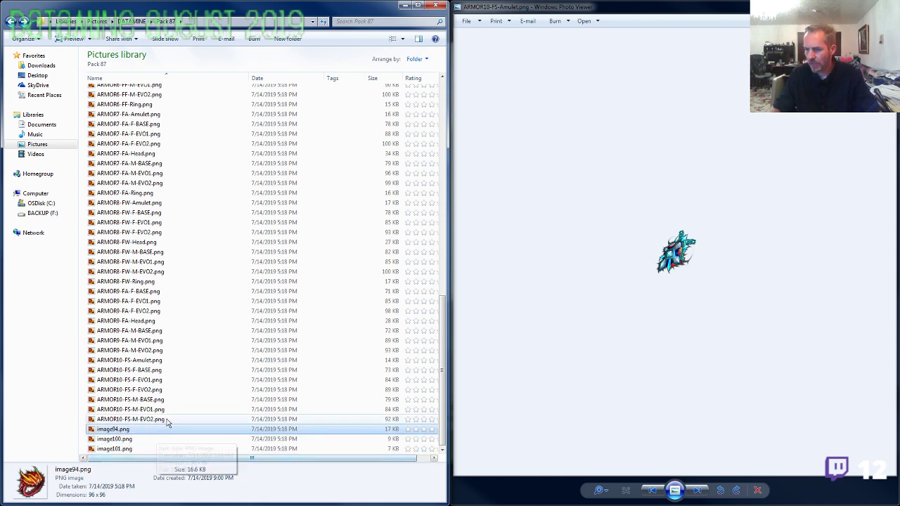
# Rename ARMOR10-FS-Amulet.png as ARMOR9-FA-Amulet.png.
pyautogui.click(141, 351)
pyautogui.click(141, 361)
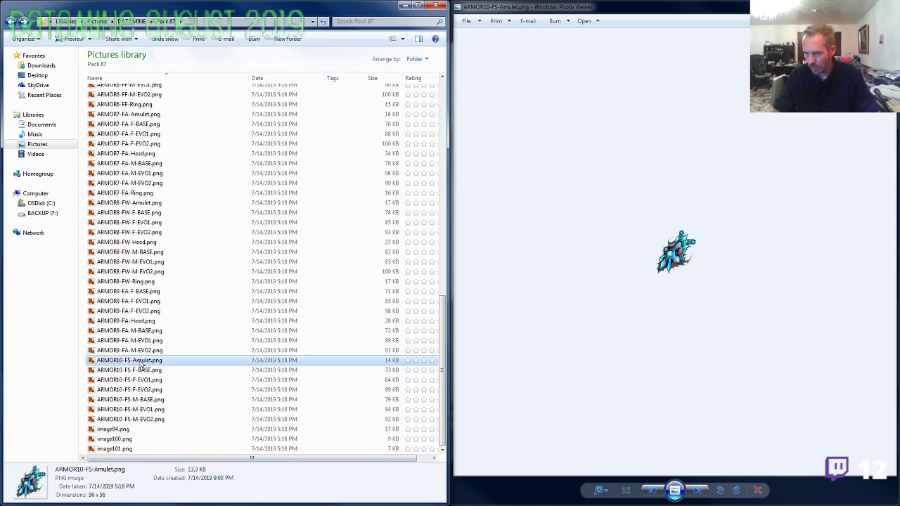
pyautogui.click(141, 363)
pyautogui.write('ARMOR9-FA-A')
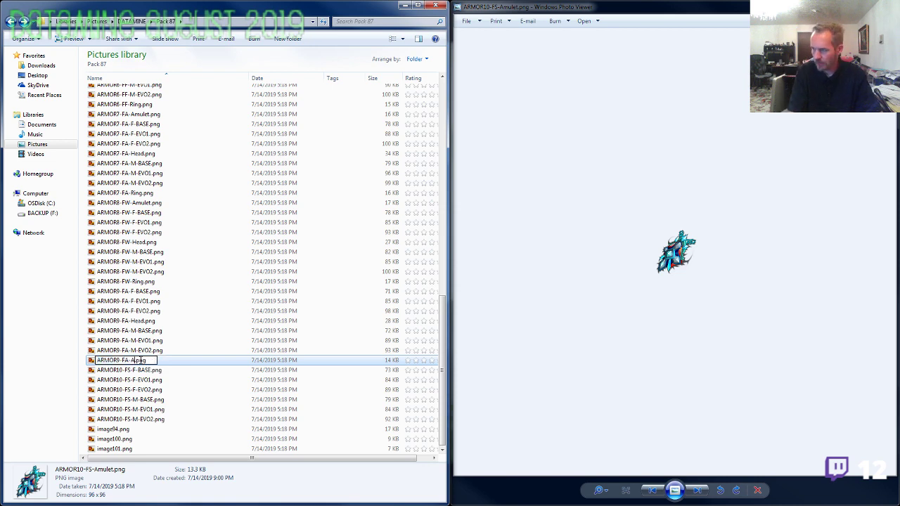
pyautogui.write('mulet')
pyautogui.press('Return')
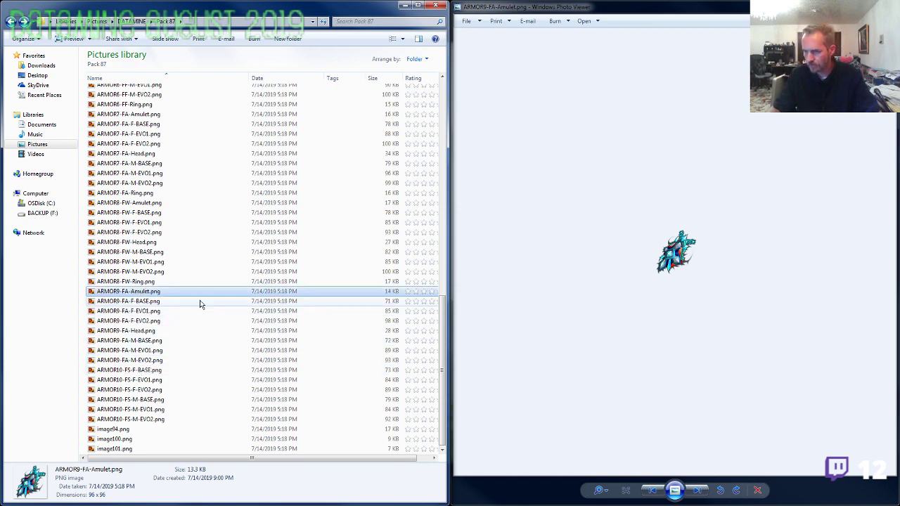
# Preview the pet images in the PETS folder from image63.png through Tier5.png, and return to Pack 87.
pyautogui.scroll(15, 173, 372)
pyautogui.scroll(-8, 174, 370)
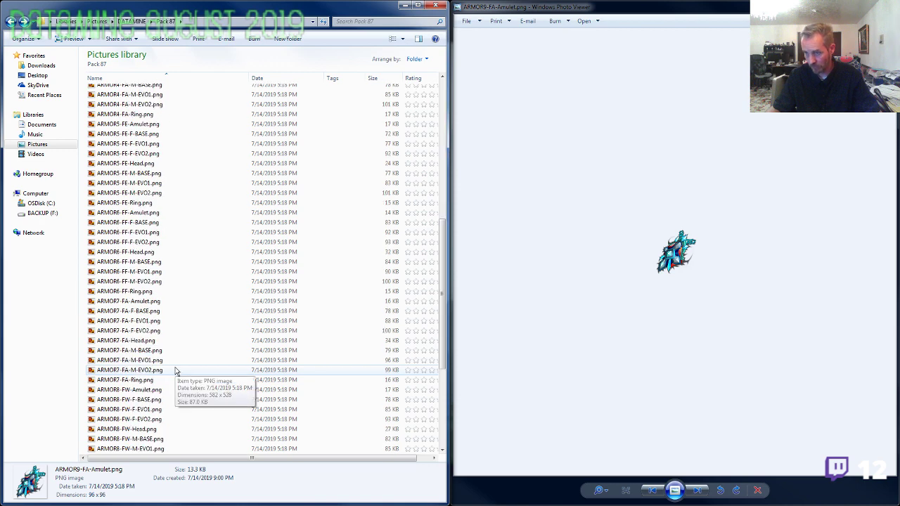
pyautogui.scroll(8, 176, 371)
pyautogui.doubleClick(104, 97)
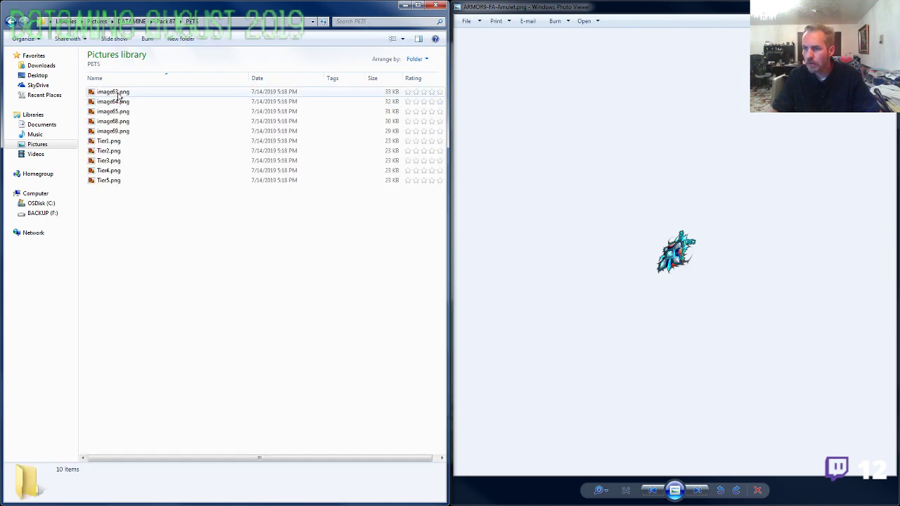
pyautogui.press('Down')
pyautogui.press('Down')
pyautogui.press('Down')
pyautogui.press('Down')
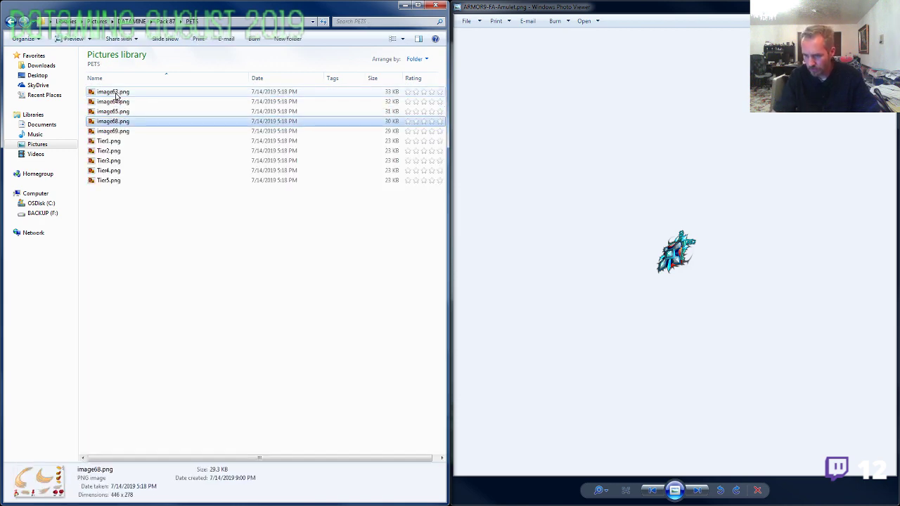
pyautogui.press('Down')
pyautogui.press('Down')
pyautogui.press('Down')
pyautogui.press('Down')
pyautogui.press('Down')
pyautogui.press('Down')
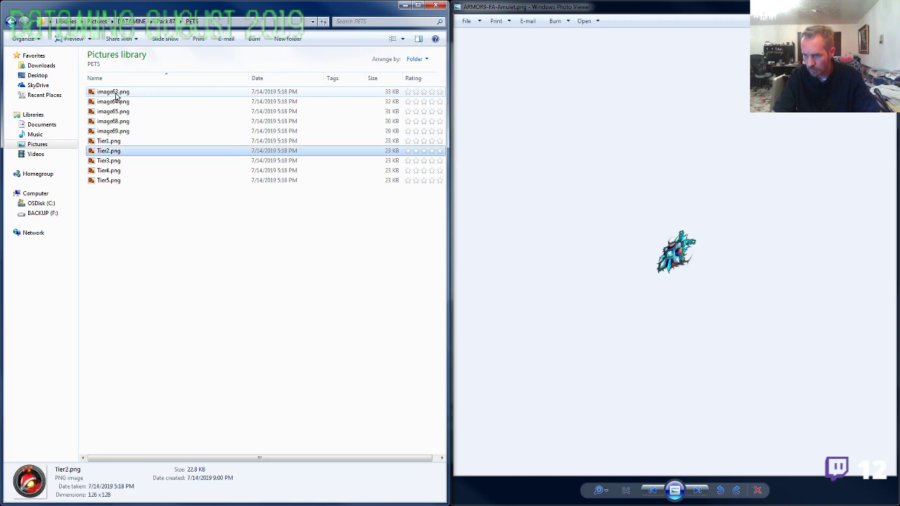
pyautogui.press('BackSpace')
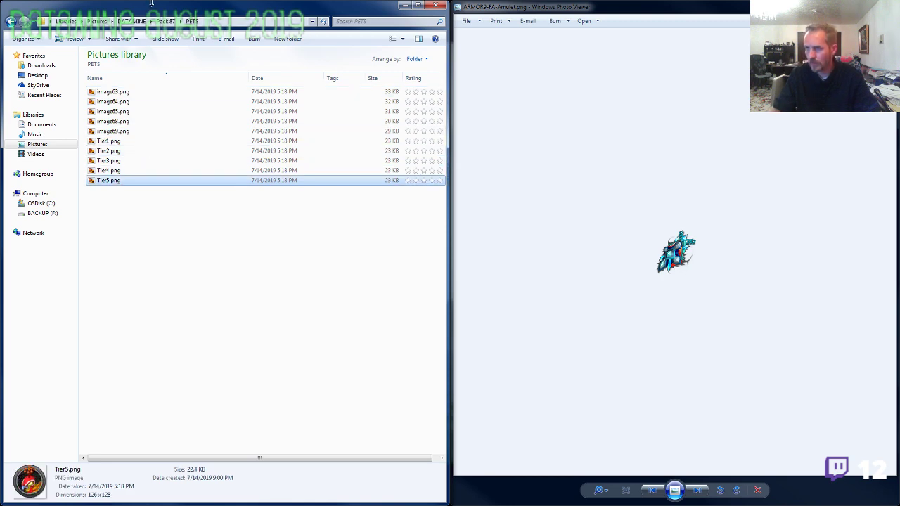
# Preview CAPE.png, image61.png and image62.png in the CAPE folder, and return to Pack 87.
pyautogui.doubleClick(120, 92)
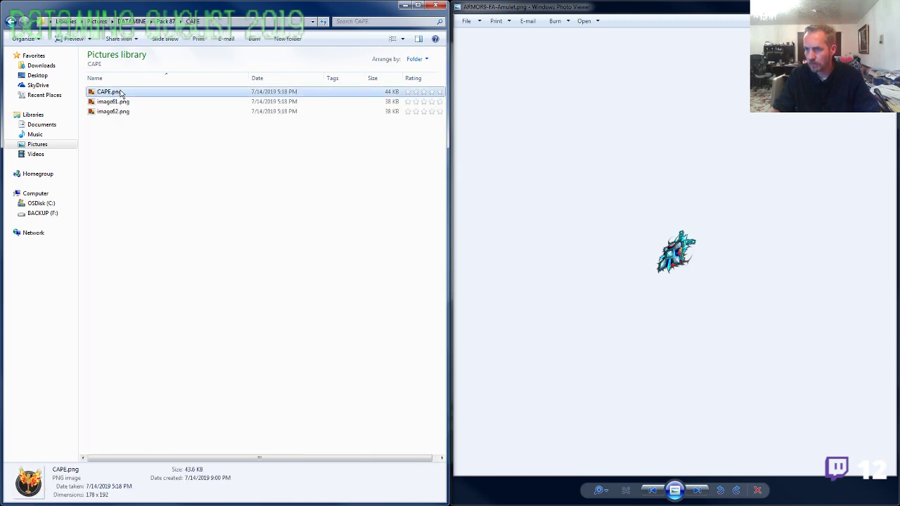
pyautogui.press('Down')
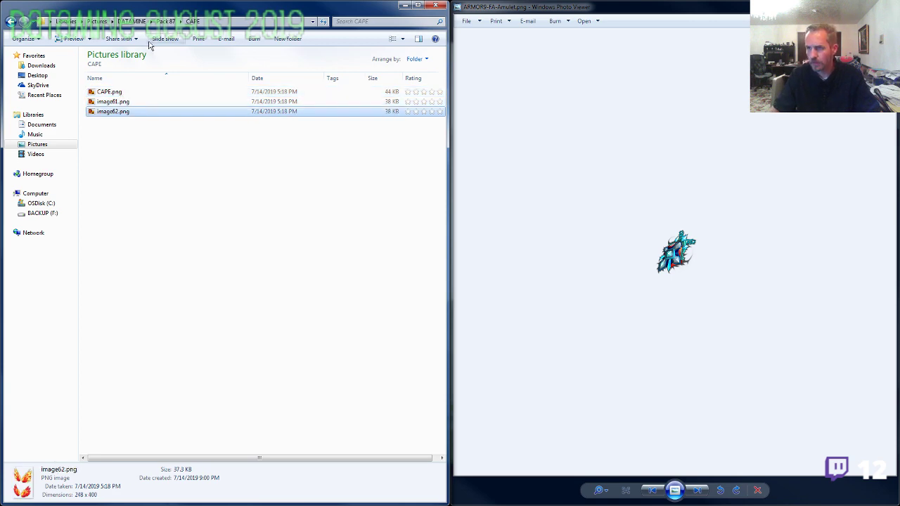
pyautogui.press('BackSpace')
# Select all image files in Pack 87, leaving out the CAPE and PETS folders, to check how many there are.
pyautogui.scroll(-18, 121, 177)
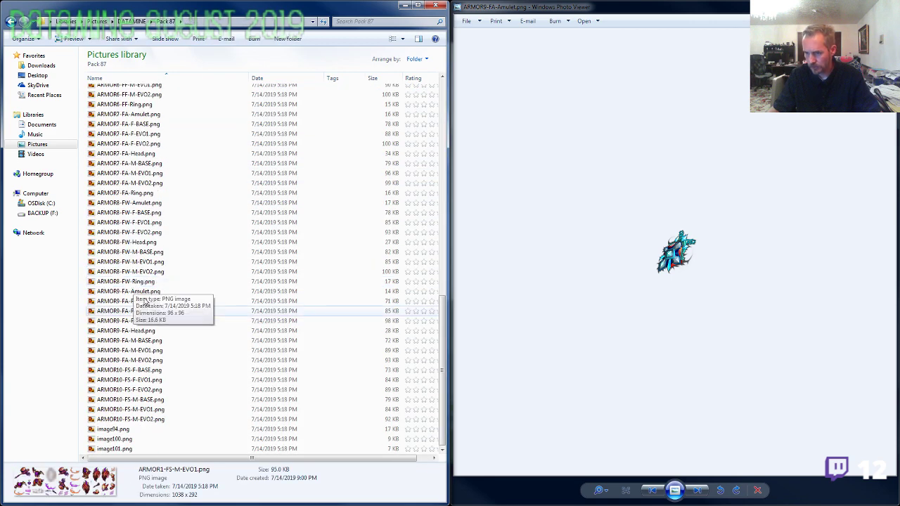
pyautogui.click(119, 450)
pyautogui.hotkey('shift', 'Home')
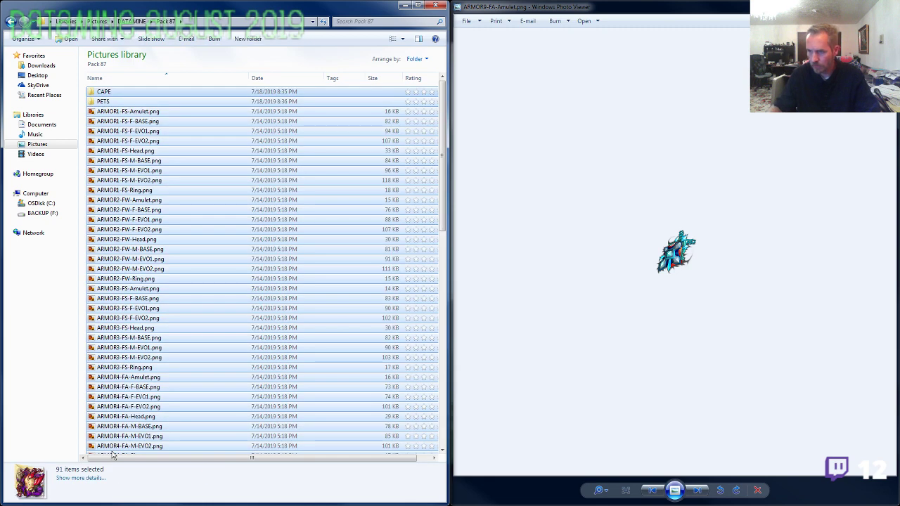
pyautogui.hotkey('shift', 'Down')
pyautogui.hotkey('shift', 'Down')
pyautogui.keyDown('ctrl'); pyautogui.click(113, 456); pyautogui.keyUp('ctrl')
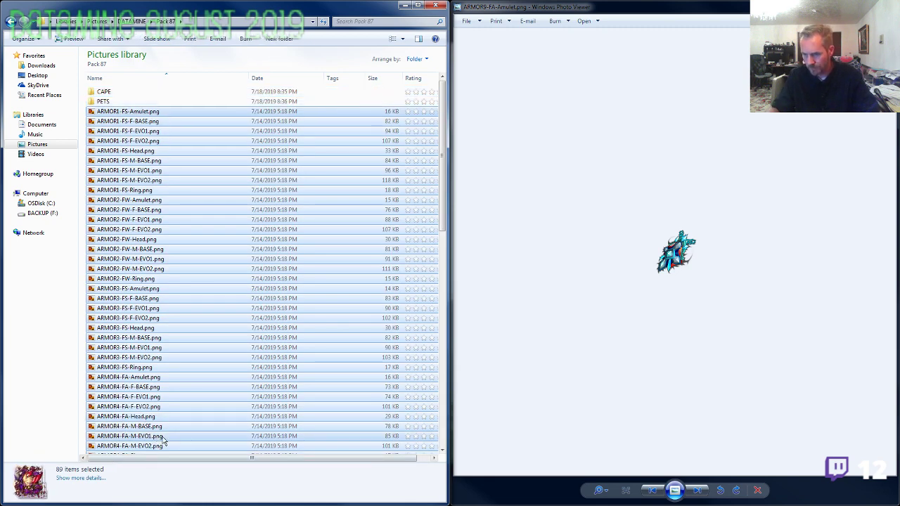
# Check the number of items in the PETS and CAPE folders, and return to the end of the Pack 87 file list.
pyautogui.click(103, 103)
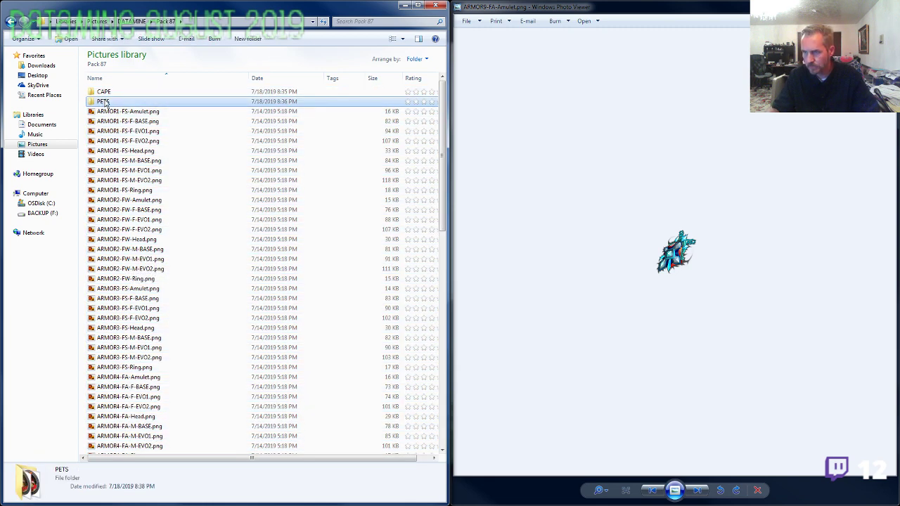
pyautogui.doubleClick(103, 103)
pyautogui.press('BackSpace')
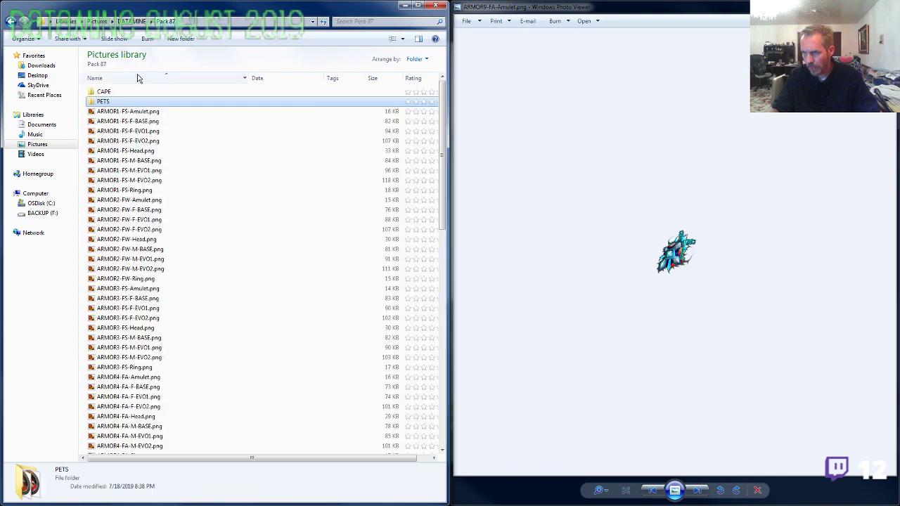
pyautogui.doubleClick(120, 92)
pyautogui.press('BackSpace')
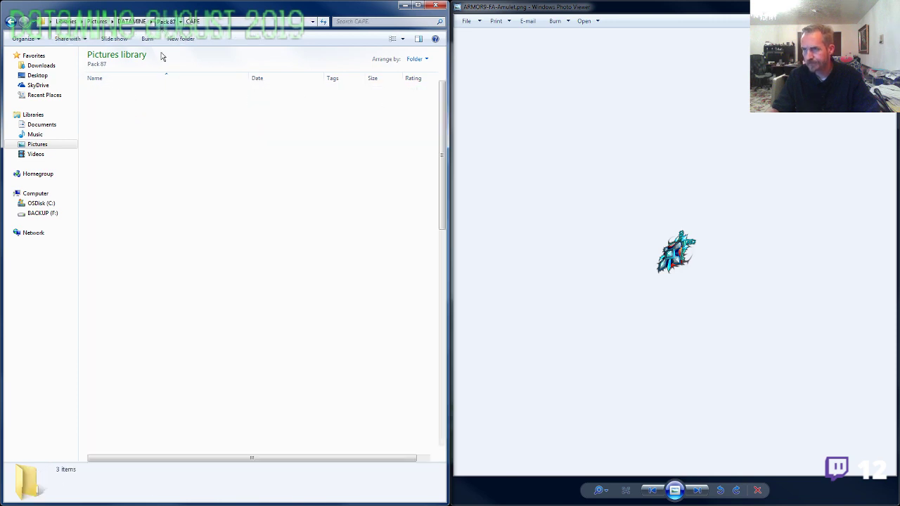
pyautogui.scroll(-10, 141, 282)
pyautogui.scroll(-8, 139, 286)
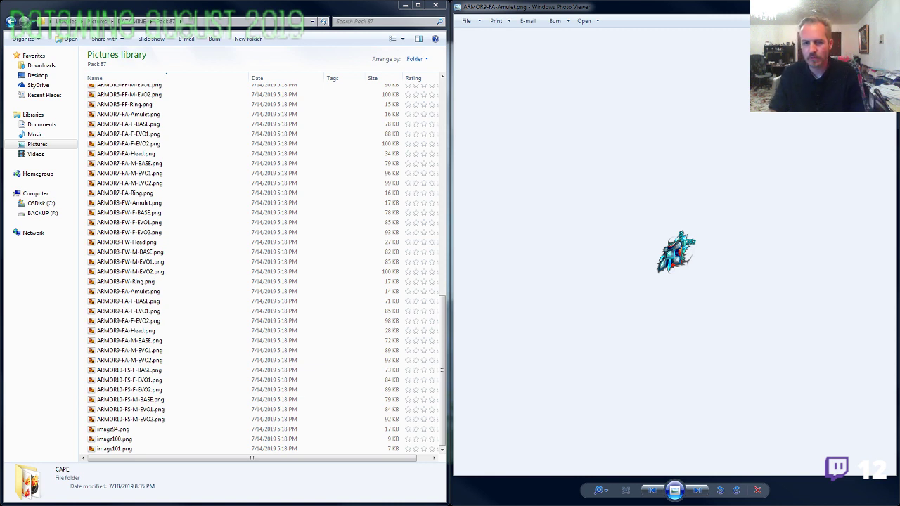
# Close the ARMOR9-FA amulet preview and open ARMOR1-FS-Amulet.png from the start of the Pack 87 folder.
pyautogui.click(607, 222)
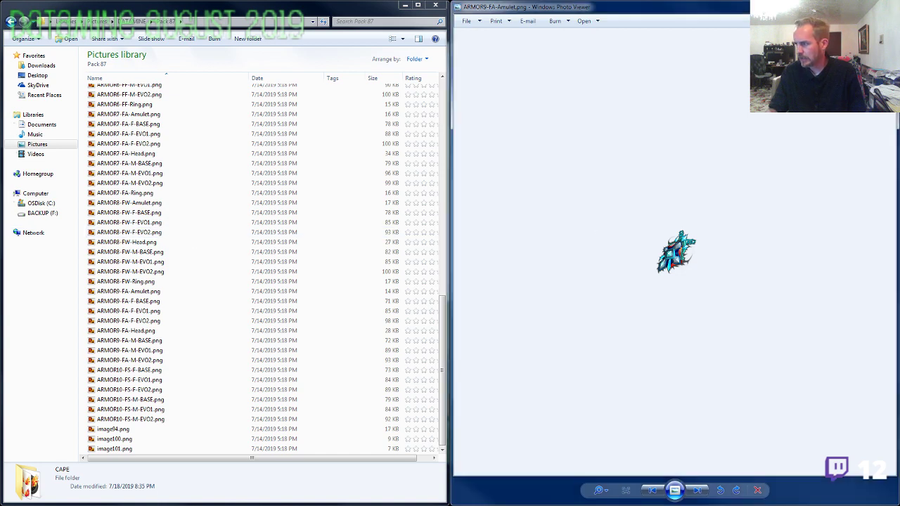
pyautogui.click(880, 6)
pyautogui.click(195, 184)
pyautogui.scroll(18, 190, 197)
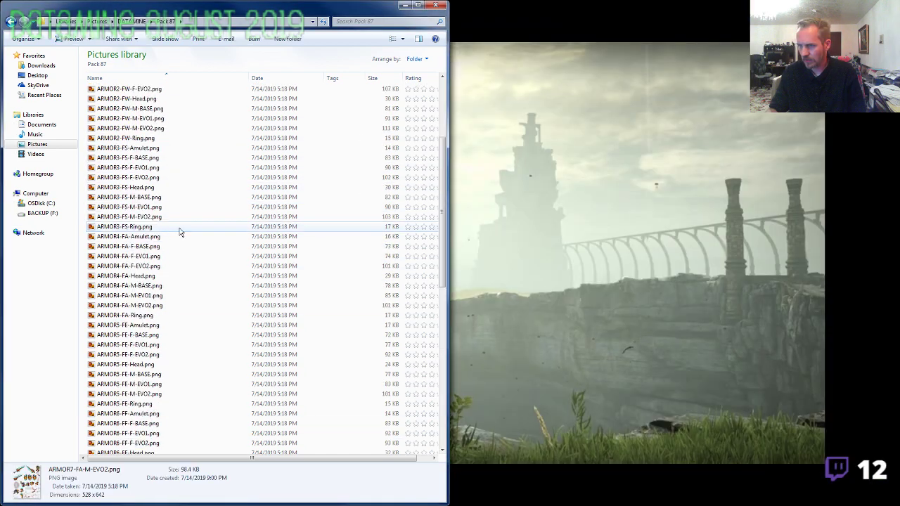
pyautogui.doubleClick(140, 112)
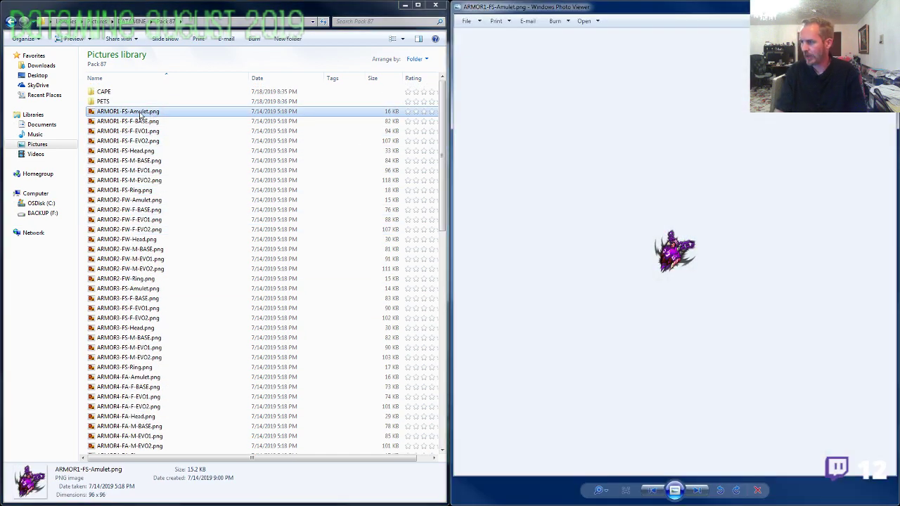
# Flip through the ARMOR1-FS images as far as ARMOR2-FW-Amulet.png to check that the set belongs together.
pyautogui.press('Right')
pyautogui.press('Right')
pyautogui.press('Right')
pyautogui.press('Right')
pyautogui.press('Right')
pyautogui.press('Right')
pyautogui.press('Right')
pyautogui.press('Right')
pyautogui.press('Right')
pyautogui.press('Right')
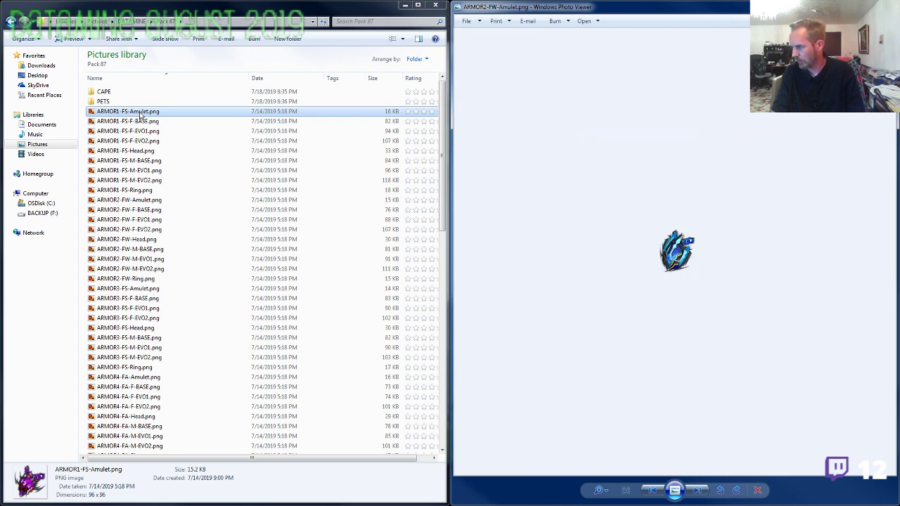
# Flip through the ARMOR2-FW images as far as ARMOR3-FS-Amulet.png to check that set.
pyautogui.press('Right')
pyautogui.press('Right')
pyautogui.press('Right')
pyautogui.press('Right')
pyautogui.press('Right')
pyautogui.press('Right')
pyautogui.press('Right')
pyautogui.press('Right')
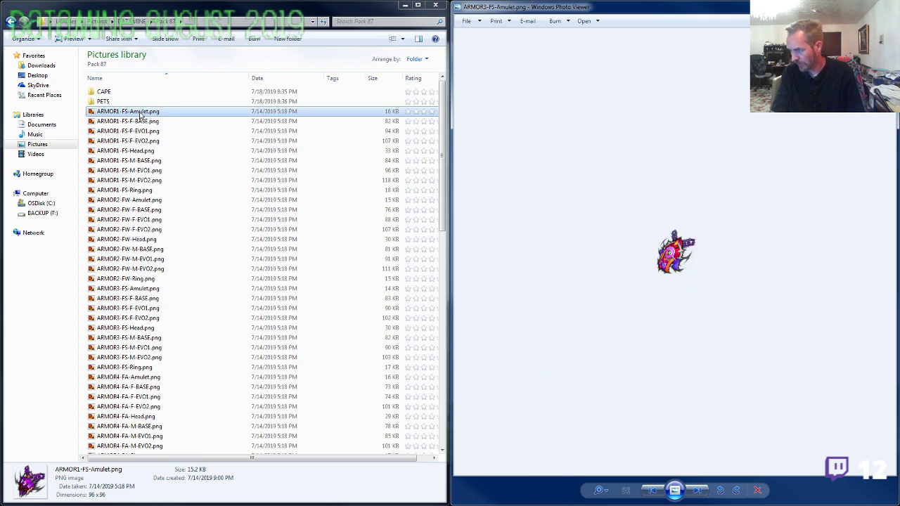
# Flip back and forth between ARMOR3-FS-Amulet.png and the ARMOR3-FS female images to compare their colours.
pyautogui.press('Right')
pyautogui.press('Left')
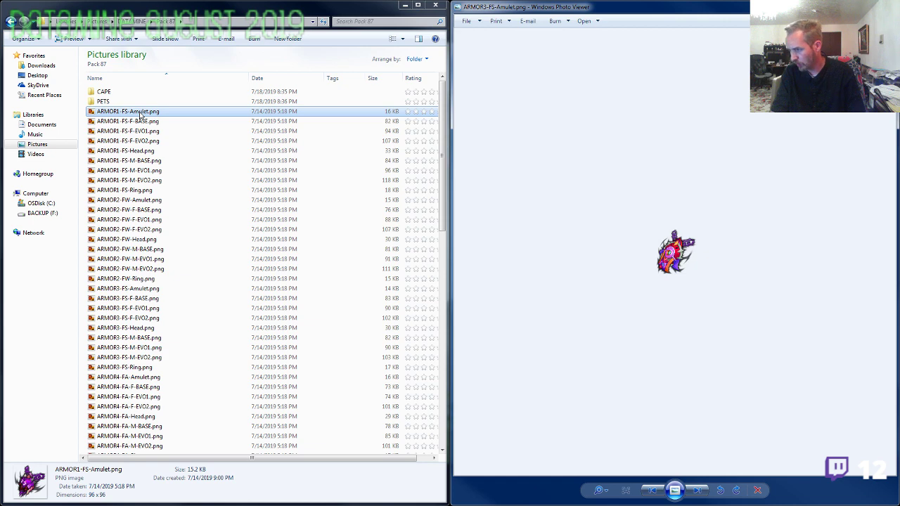
pyautogui.press('Right')
pyautogui.press('Left')
pyautogui.press('Right')
pyautogui.press('Right')
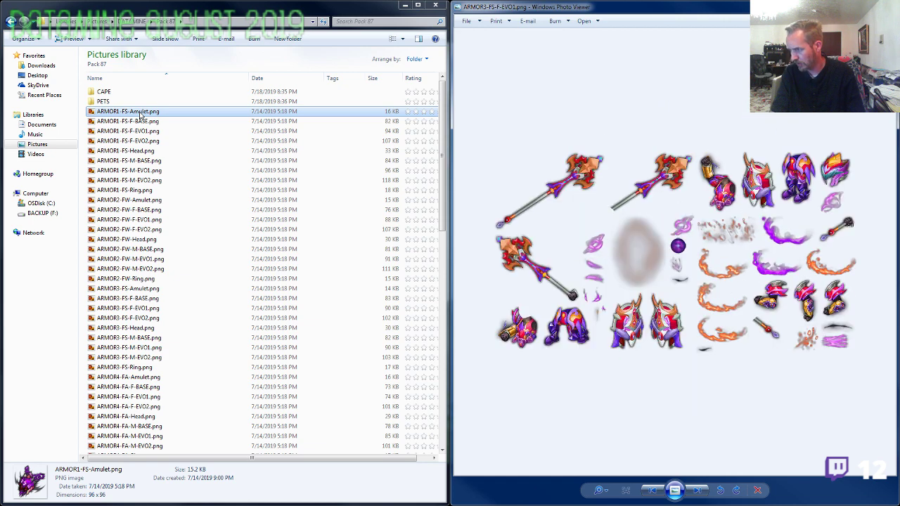
# View the remaining ARMOR3-FS images and compare ARMOR3-FS-Ring.png with the adjacent ARMOR4-FA-Amulet.png.
pyautogui.press('Right')
pyautogui.press('Right')
pyautogui.press('Right')
pyautogui.press('Right')
pyautogui.press('Right')
pyautogui.press('Right')
pyautogui.press('Right')
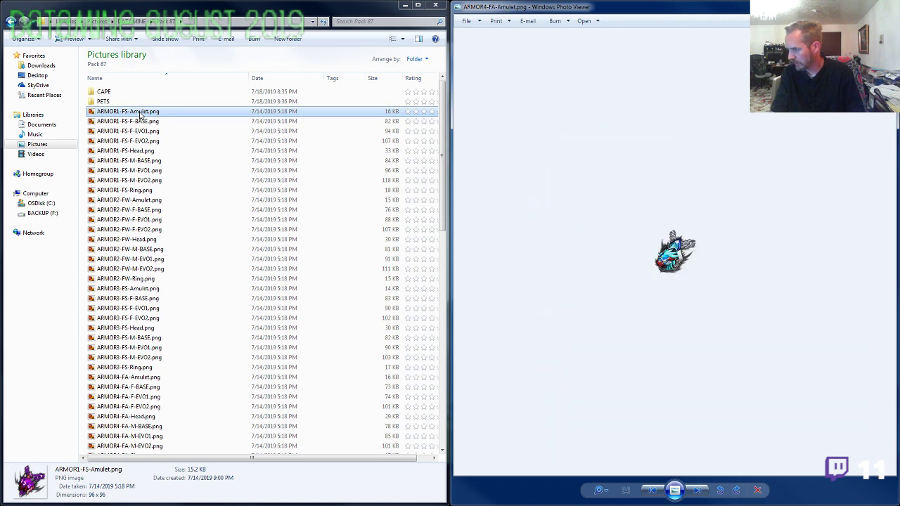
pyautogui.press('Left')
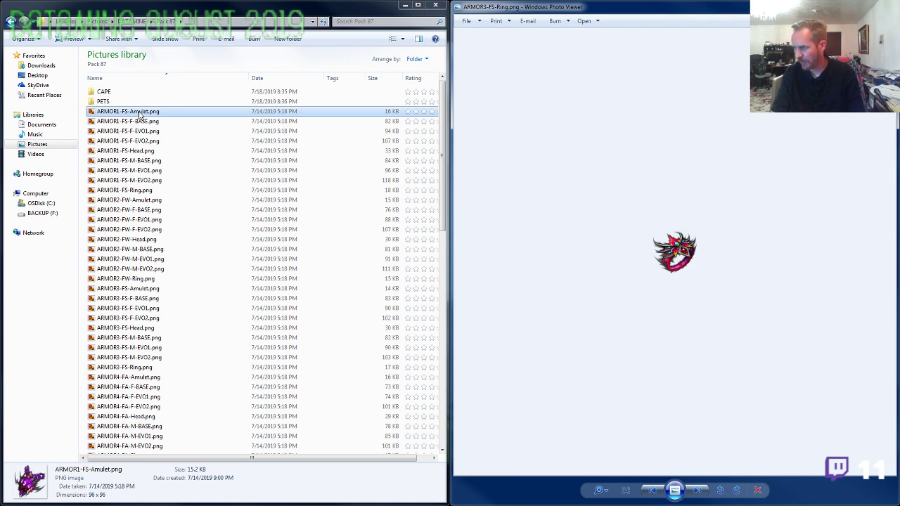
pyautogui.press('Right')
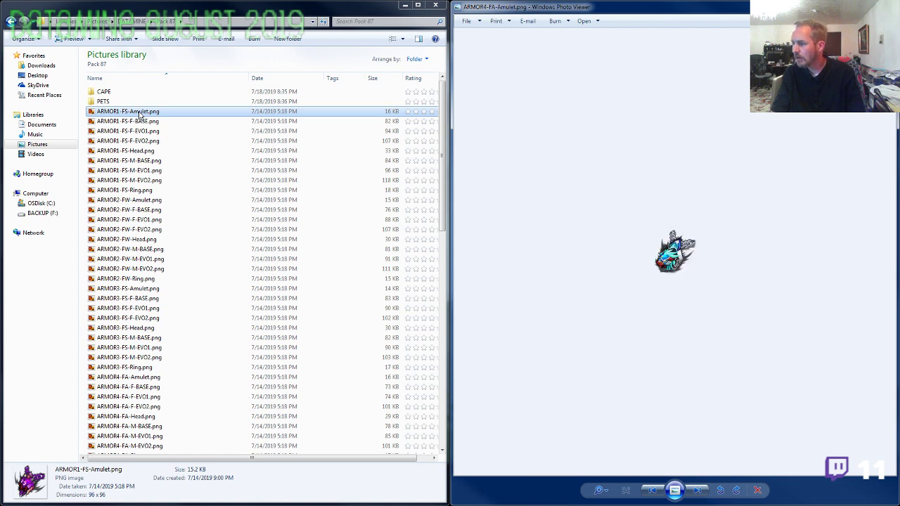
# Flip through the ARMOR4-FA set to ARMOR4-FA-Ring.png and back to ARMOR4-FA-Head.png to compare the ring with the armor.
pyautogui.press('Right')
pyautogui.press('Right')
pyautogui.press('Right')
pyautogui.press('Right')
pyautogui.press('Right')
pyautogui.press('Right')
pyautogui.press('Right')
pyautogui.press('Right')
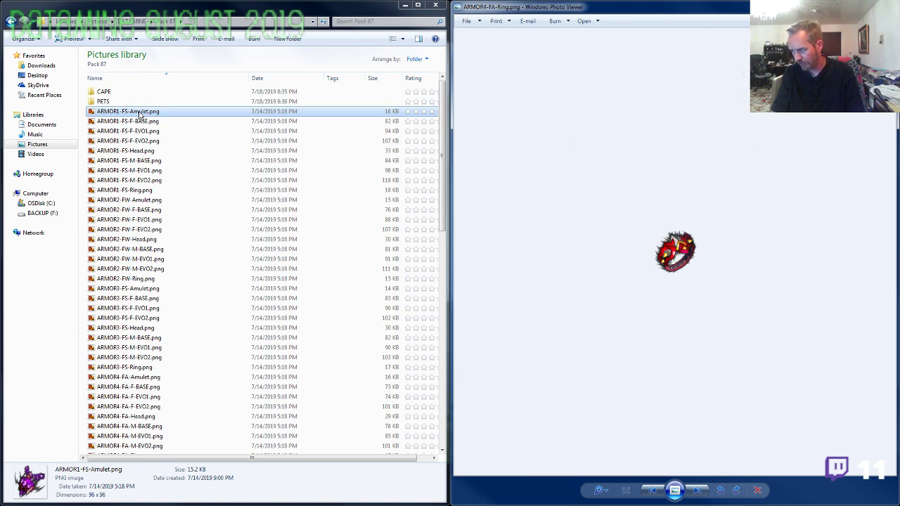
pyautogui.press('Left')
pyautogui.press('Left')
pyautogui.press('Left')
pyautogui.press('Left')
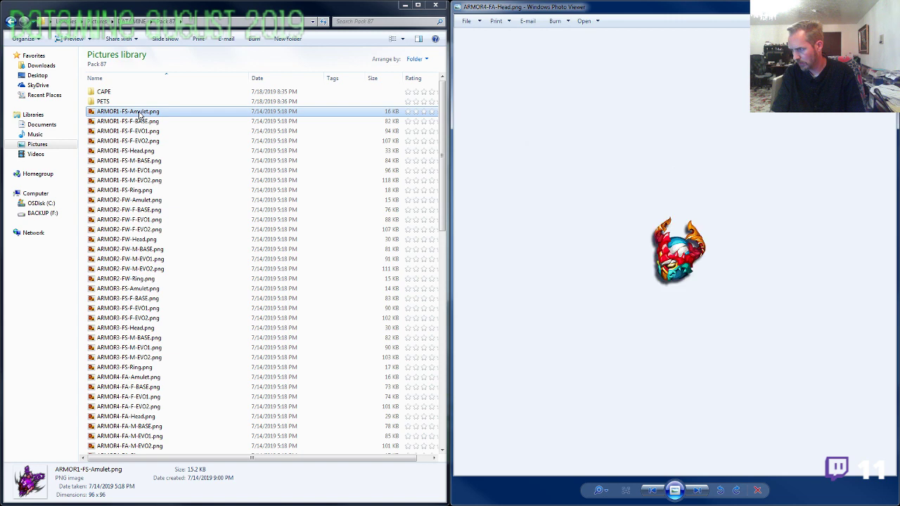
# Flip through the male images of the ARMOR4-FA set as far as ARMOR4-FA-M-EVO2.png.
pyautogui.press('Left')
pyautogui.press('Right')
pyautogui.press('Right')
pyautogui.press('Right')
pyautogui.press('Right')
pyautogui.press('Right')
pyautogui.press('Right')
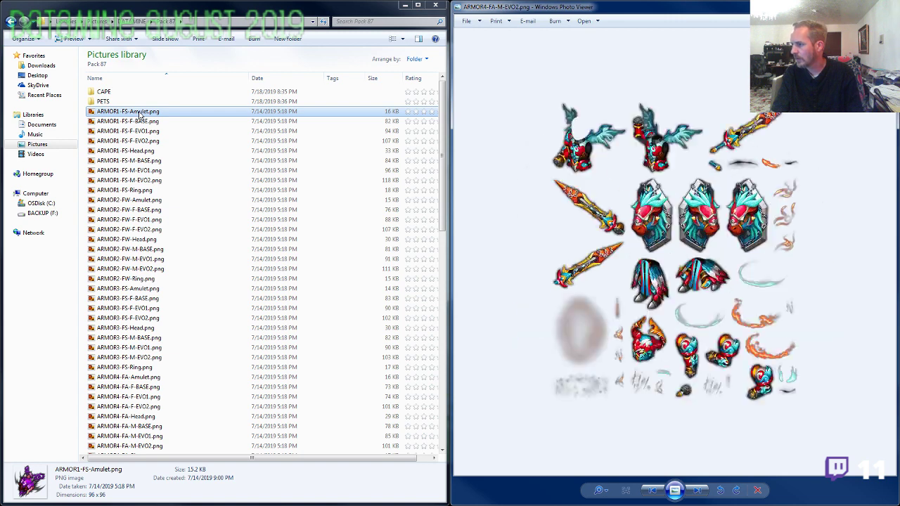
# View ARMOR4-FA-Ring.png and continue through the ARMOR5-FE set to ARMOR5-FE-Ring.png to compare the ring with the armor.
pyautogui.press('Right')
pyautogui.press('Right')
pyautogui.press('Right')
pyautogui.press('Right')
pyautogui.press('Right')
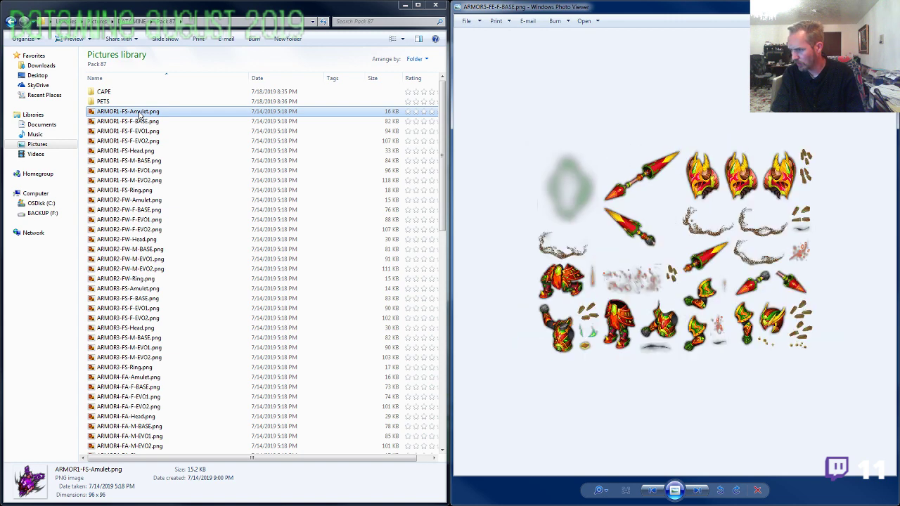
pyautogui.press('Right')
pyautogui.press('Right')
pyautogui.press('Right')
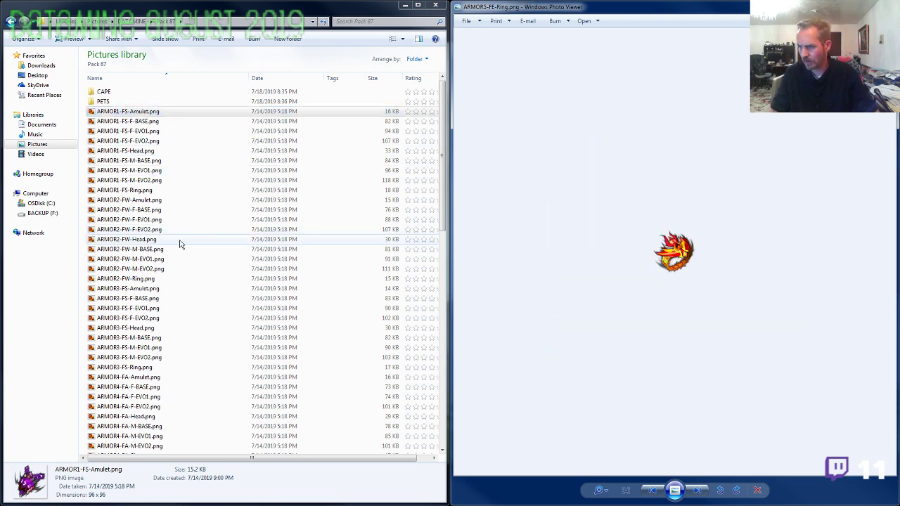
# Find image94.png near the end of the folder and preview it against ARMOR5-FE-Ring.png.
pyautogui.scroll(-10, 177, 262)
pyautogui.scroll(-8, 201, 370)
pyautogui.click(134, 429)
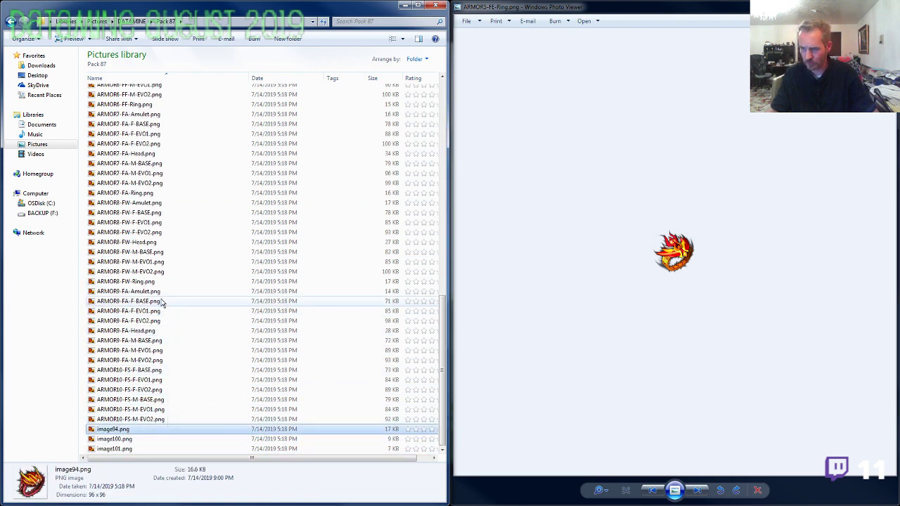
# Copy the base name of ARMOR5-FE-Ring.png and rename that file as ARMOR9-FA-Ring.png.
pyautogui.click(155, 183)
pyautogui.scroll(5, 152, 204)
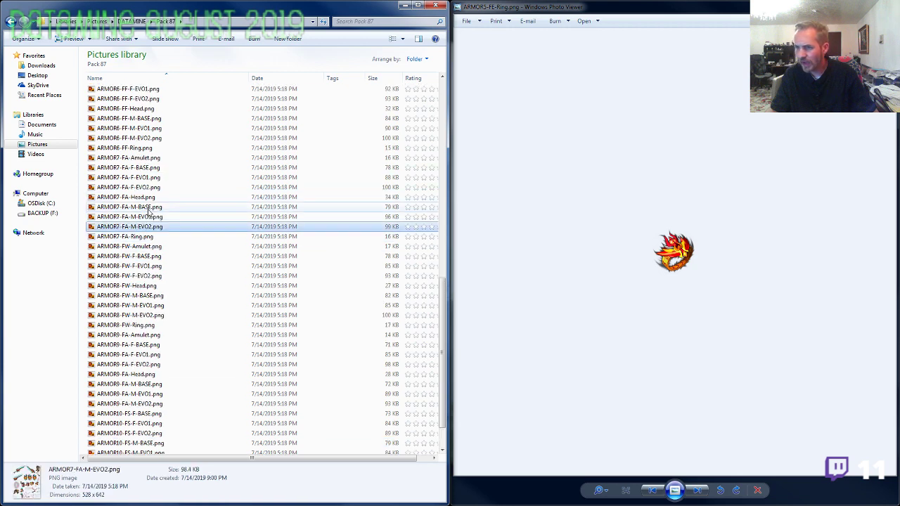
pyautogui.click(144, 159)
pyautogui.click(144, 159)
pyautogui.hotkey('ctrl', 'c')
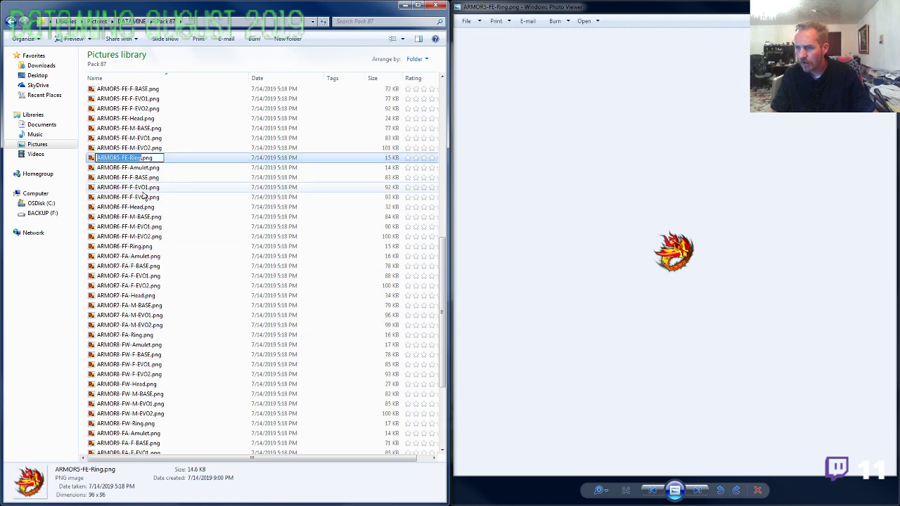
pyautogui.click(120, 159)
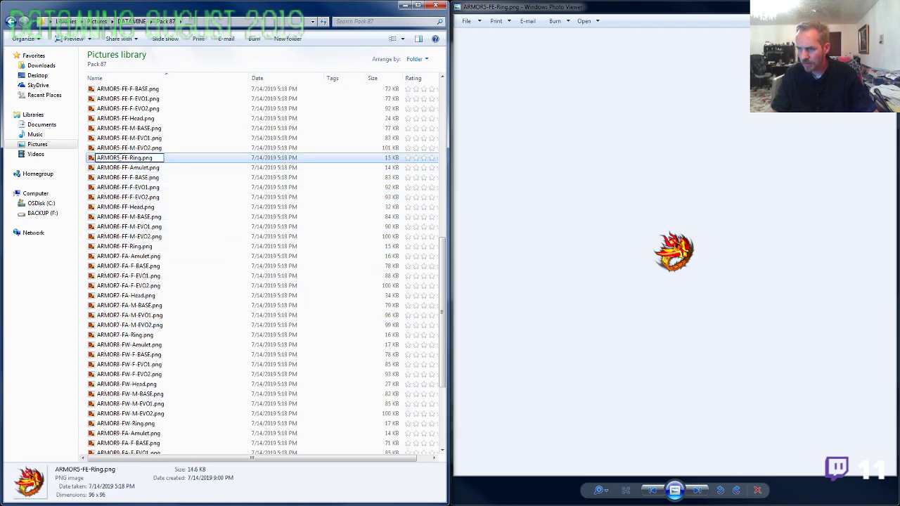
pyautogui.write('10')
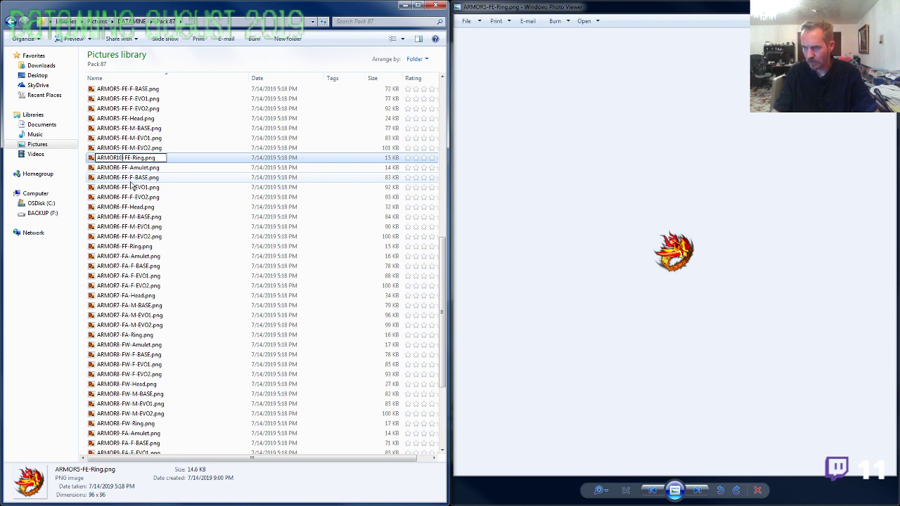
pyautogui.write('A')
pyautogui.write('9')
pyautogui.press('Return')
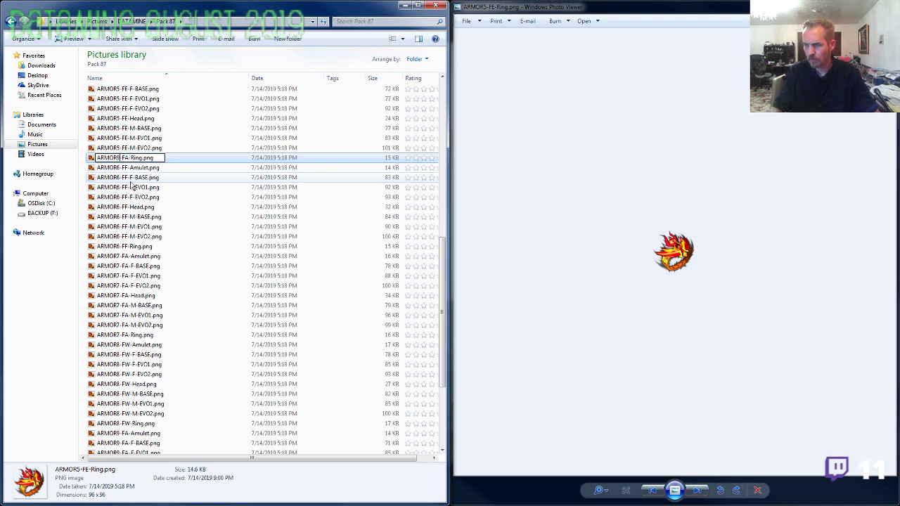
# Rename image94.png as ARMOR5-FE-Ring.png using the copied name.
pyautogui.scroll(-5, 132, 281)
pyautogui.click(132, 431)
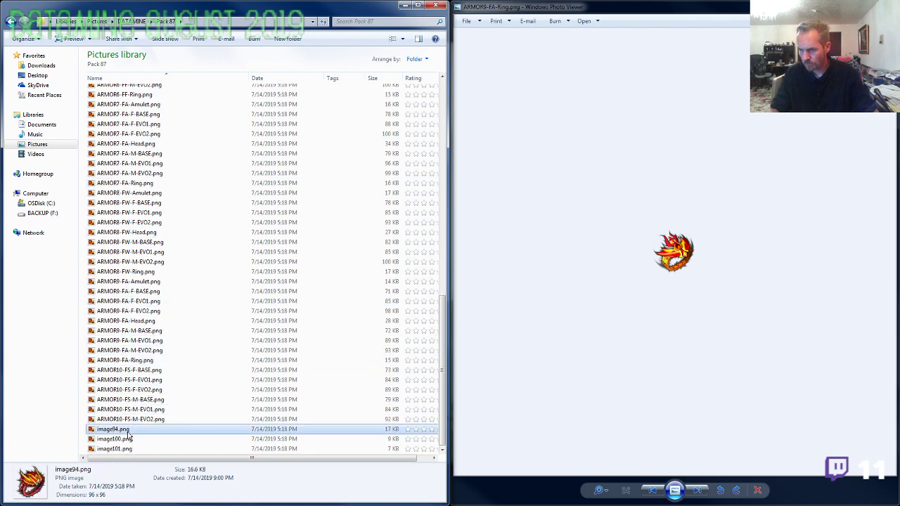
pyautogui.click(132, 431)
pyautogui.hotkey('ctrl', 'v')
pyautogui.click(139, 400)
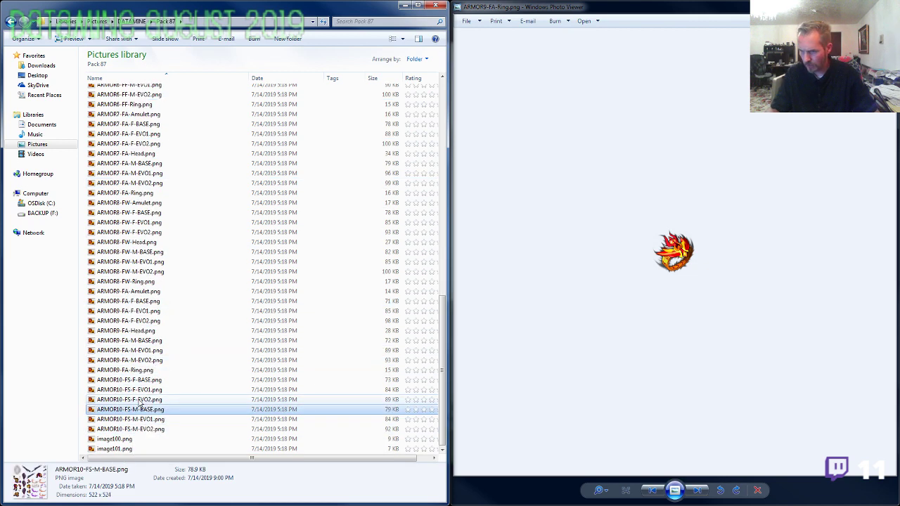
# Close the image viewer and reopen it on ARMOR5-FE-Amulet.png.
pyautogui.click(882, 6)
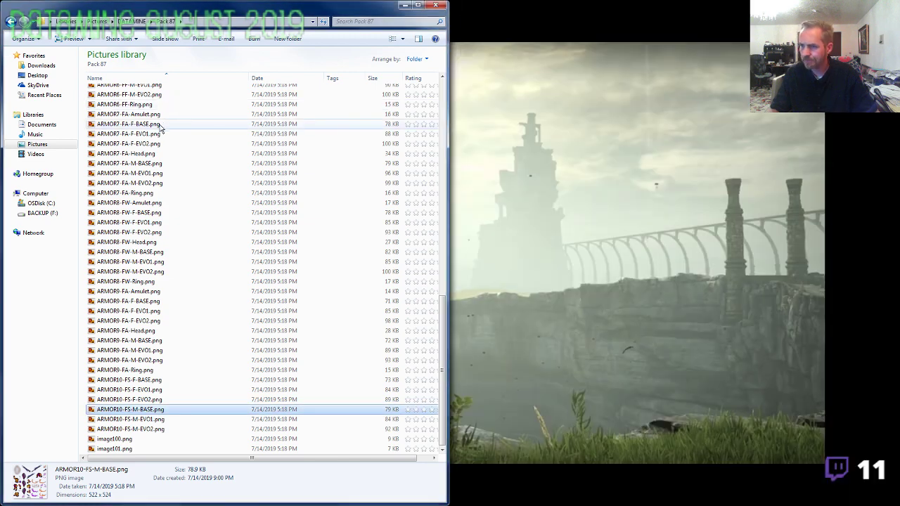
pyautogui.click(159, 104)
pyautogui.scroll(3, 158, 141)
pyautogui.scroll(5, 158, 187)
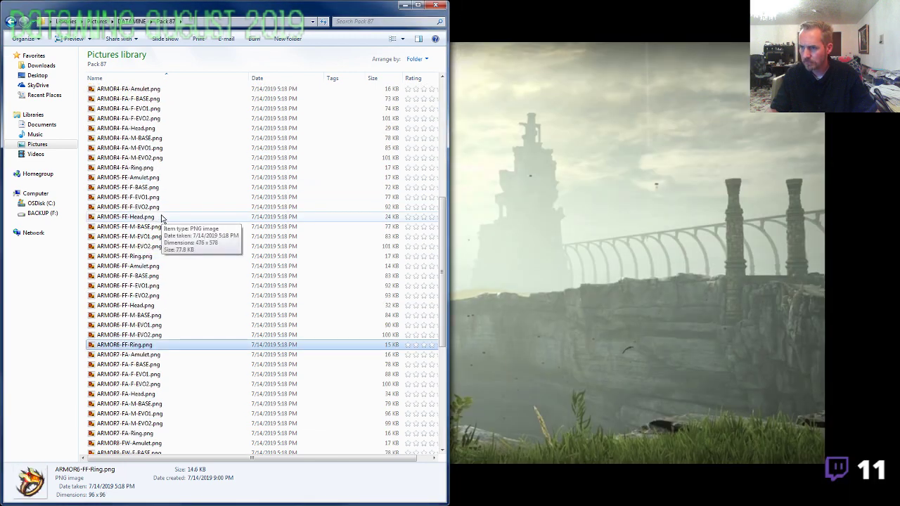
pyautogui.doubleClick(139, 178)
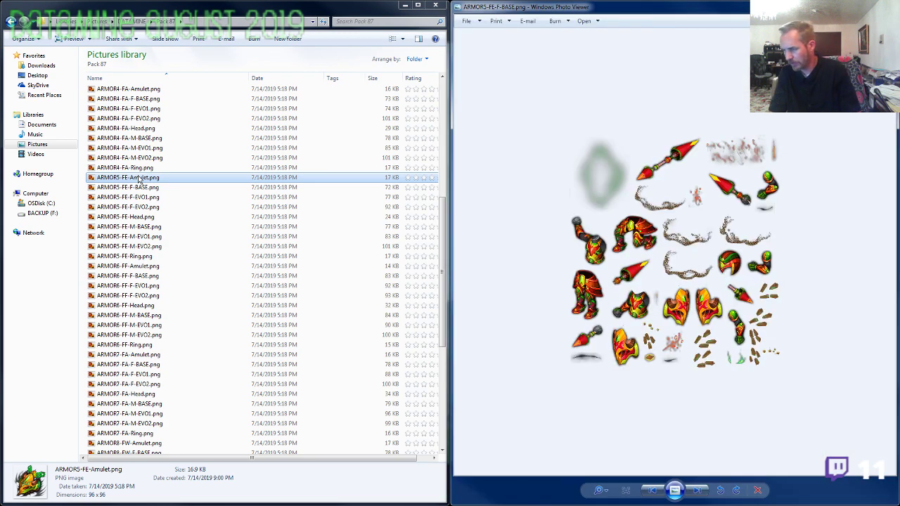
# Flip through the ARMOR5-FE images from the amulet to the newly named ARMOR5-FE-Ring.png.
pyautogui.press('Right')
pyautogui.press('Right')
pyautogui.press('Right')
pyautogui.press('Right')
pyautogui.press('Right')
pyautogui.press('Right')
pyautogui.press('Right')
pyautogui.press('Right')
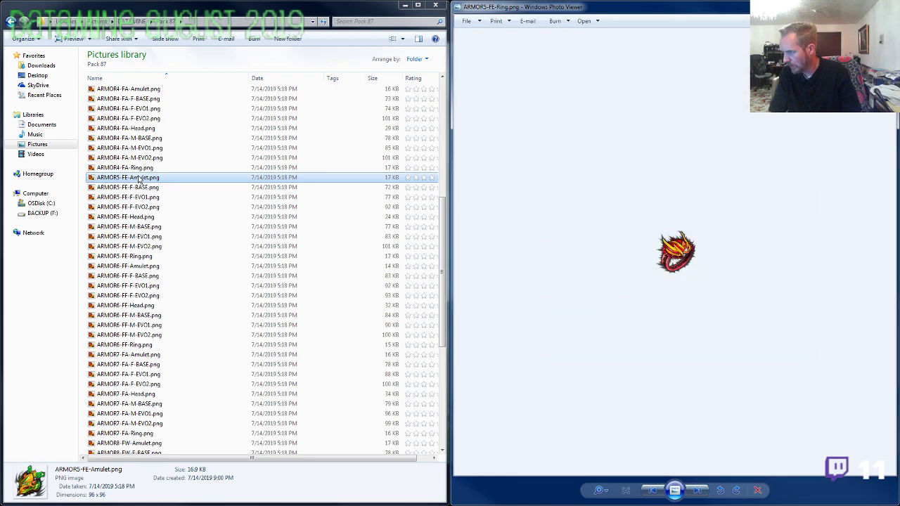
# Compare ARMOR5-FE-Ring.png with ARMOR5-FE-M-EVO2.png and move on to ARMOR6-FF-Amulet.png.
pyautogui.press('Left')
pyautogui.press('Right')
pyautogui.press('Left')
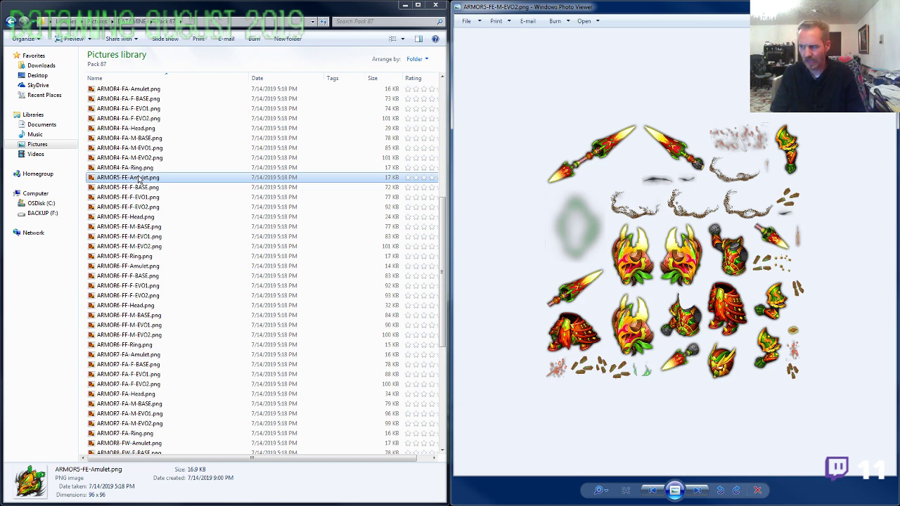
pyautogui.press('Right')
pyautogui.press('Right')
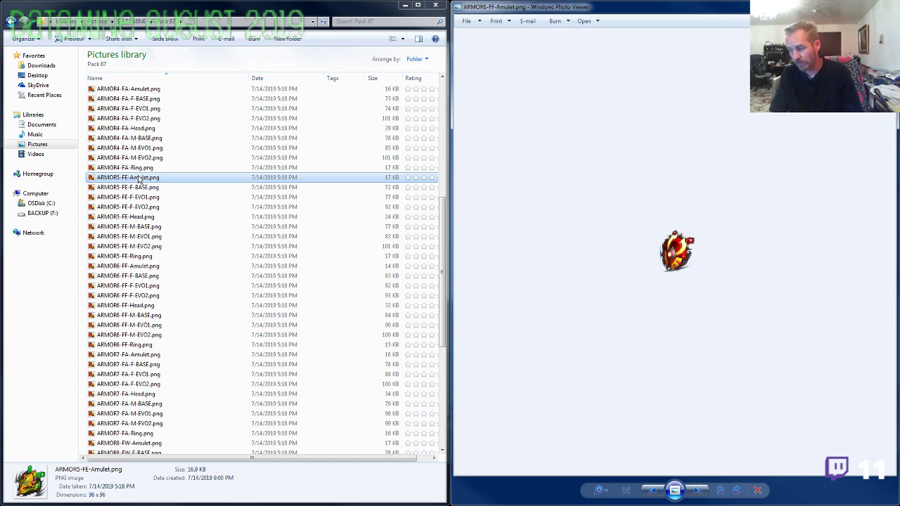
# Check the ARMOR6-FF set through to its ring and continue to ARMOR7-FA-Amulet.png.
pyautogui.press('Right')
pyautogui.press('Right')
pyautogui.press('Right')
pyautogui.press('Right')
pyautogui.press('Right')
pyautogui.press('Right')
pyautogui.press('Right')
pyautogui.press('Right')
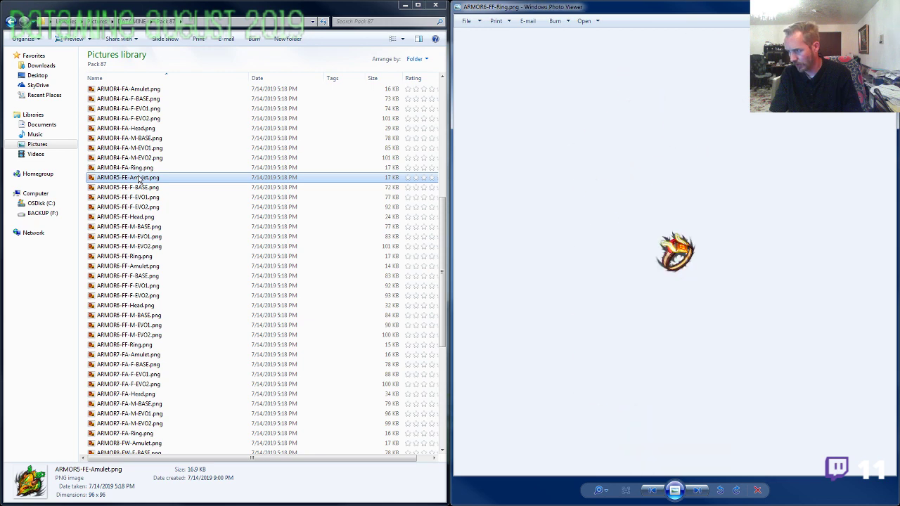
pyautogui.press('Right')
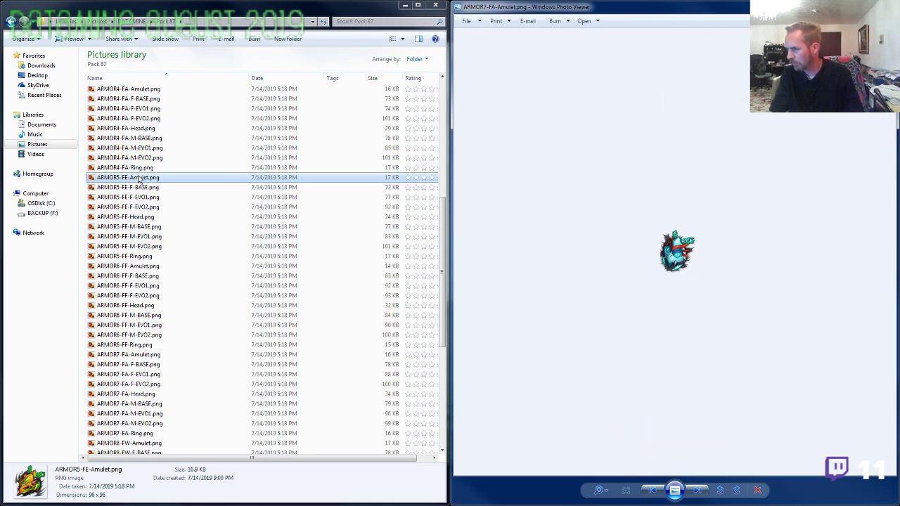
# Flip through the ARMOR7-FA images to ARMOR7-FA-Ring.png to check that the ring fits the set.
pyautogui.press('Right')
pyautogui.press('Right')
pyautogui.press('Right')
pyautogui.press('Right')
pyautogui.press('Right')
pyautogui.press('Right')
pyautogui.press('Right')
pyautogui.press('Right')
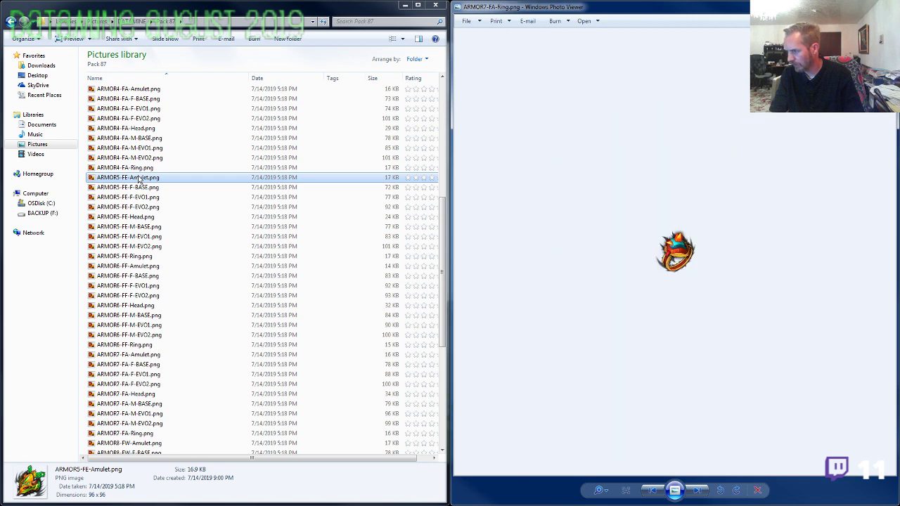
# Check the whole ARMOR8-FW set and continue to ARMOR9-FA-Amulet.png.
pyautogui.press('Right')
pyautogui.press('Right')
pyautogui.press('Right')
pyautogui.press('Right')
pyautogui.press('Right')
pyautogui.press('Right')
pyautogui.press('Right')
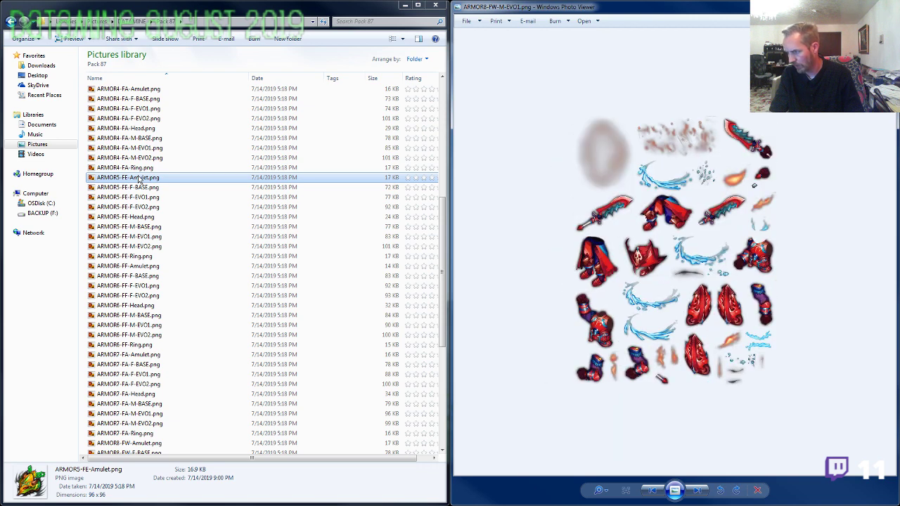
pyautogui.press('Right')
pyautogui.press('Right')
pyautogui.press('Right')
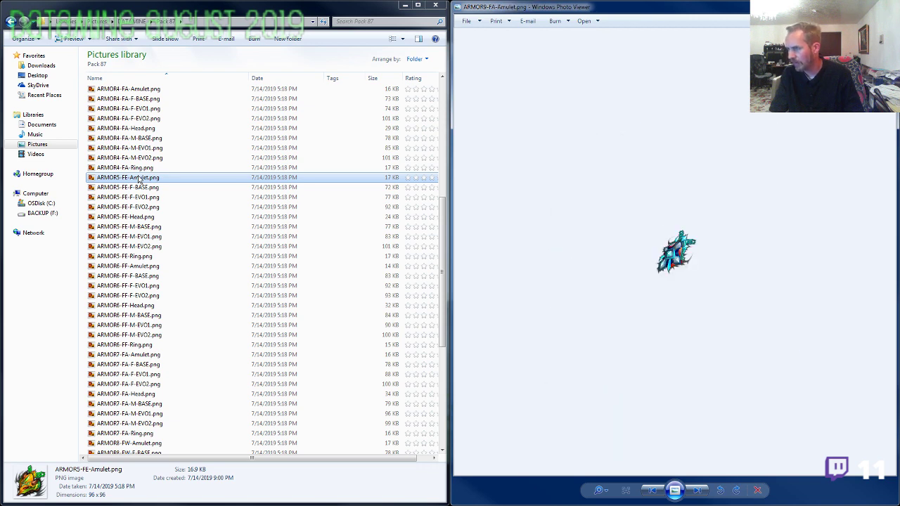
# Check the ARMOR9-FA set including its renamed ring and continue to ARMOR10-FS-F-BASE.png.
pyautogui.press('Right')
pyautogui.press('Right')
pyautogui.press('Right')
pyautogui.press('Right')
pyautogui.press('Right')
pyautogui.press('Right')
pyautogui.press('Right')
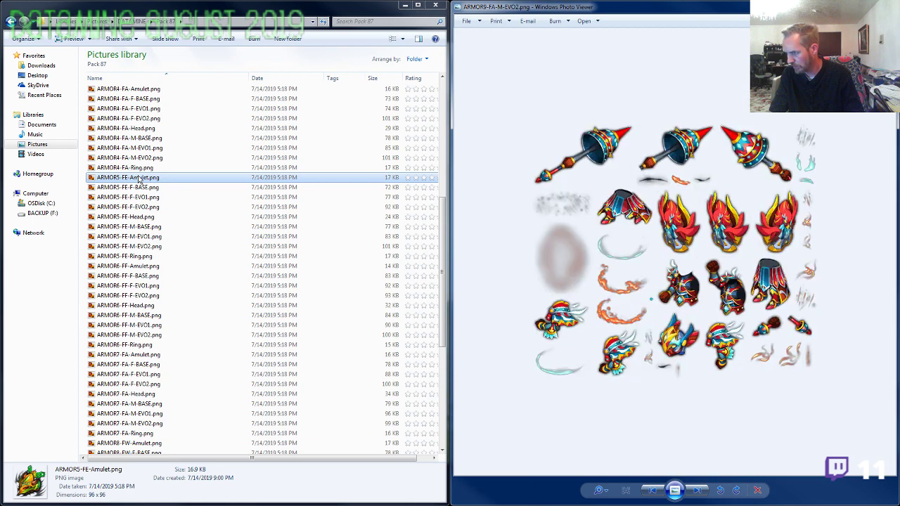
pyautogui.press('Right')
pyautogui.press('Right')
pyautogui.press('Right')
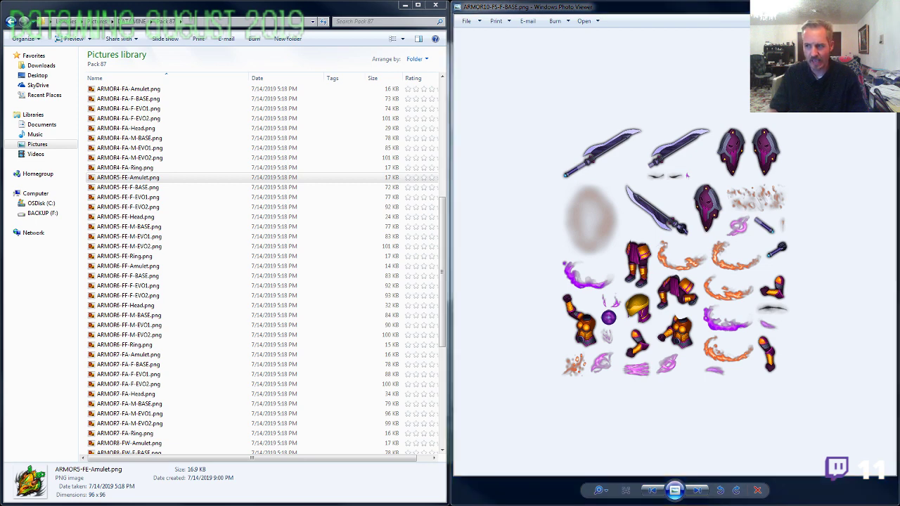
pyautogui.click(168, 295)
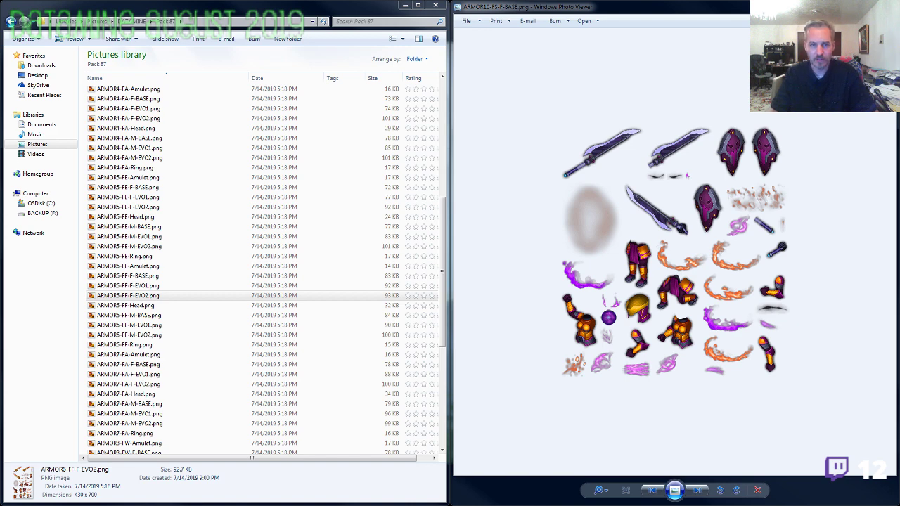
pyautogui.hotkey('alt', 'Tab')
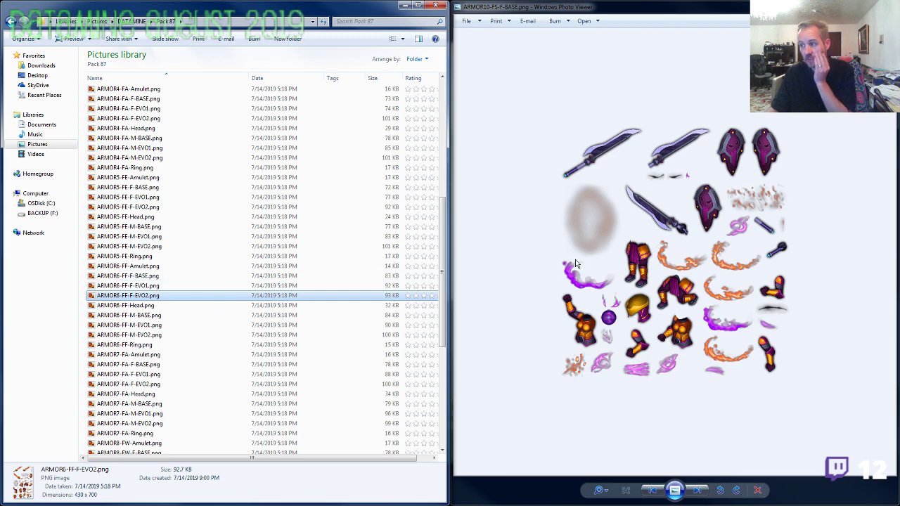
pyautogui.click(670, 299)
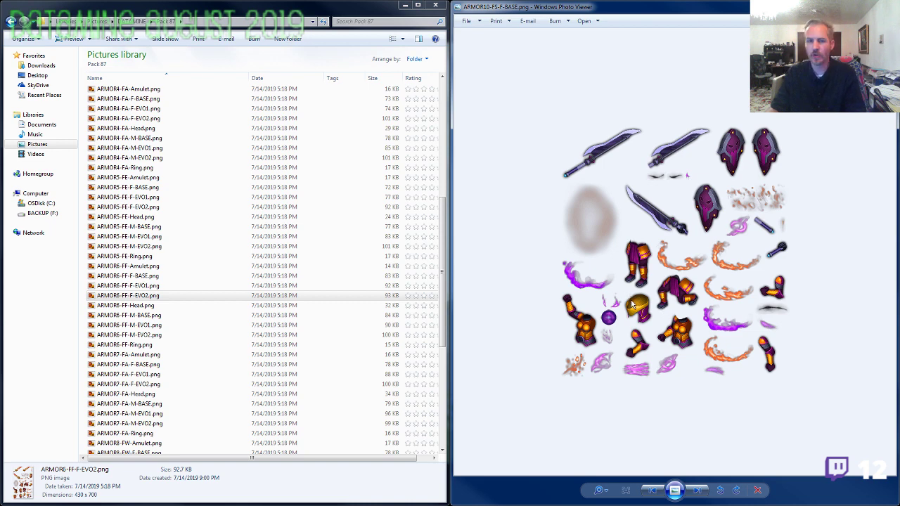
# Examine which ARMOR10-FS files exist at the end of the folder, and briefly view ARMOR9-FA-Head.png for comparison.
pyautogui.click(211, 364)
pyautogui.scroll(-8, 176, 384)
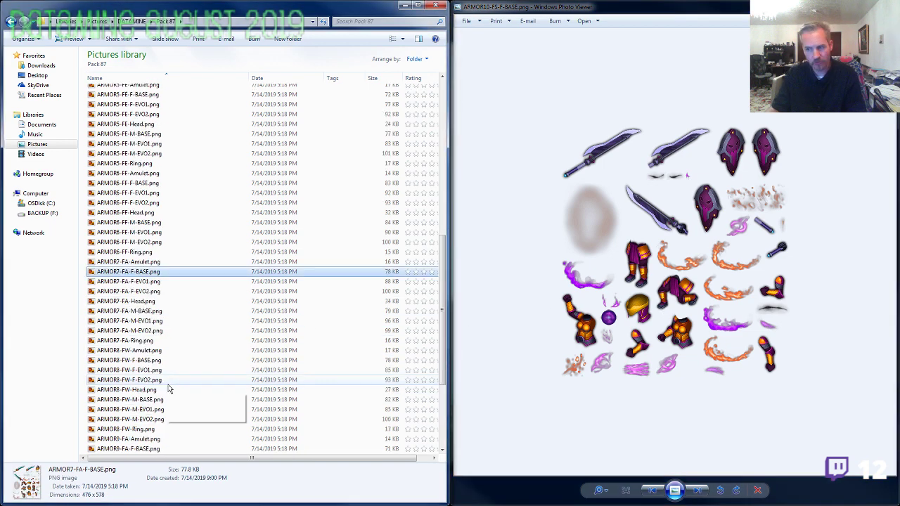
pyautogui.moveTo(187, 438); pyautogui.dragTo(175, 378)
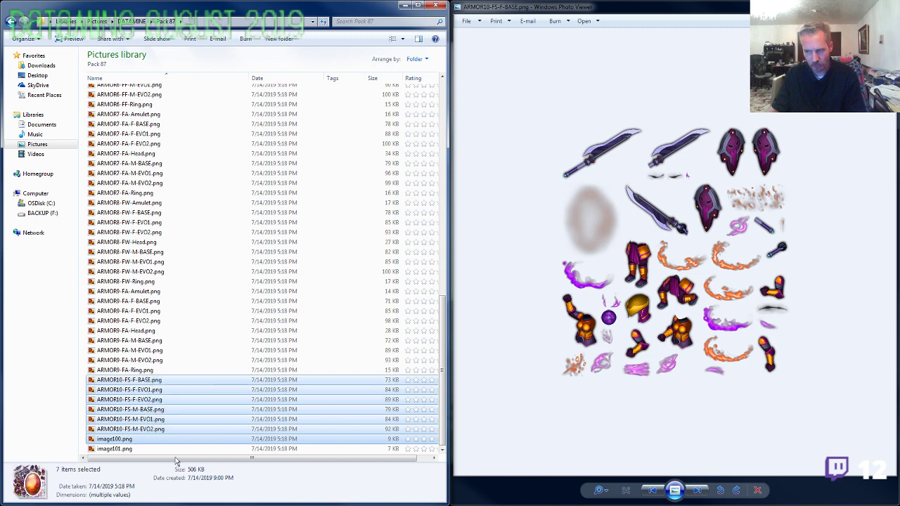
pyautogui.click(176, 380)
pyautogui.click(621, 403)
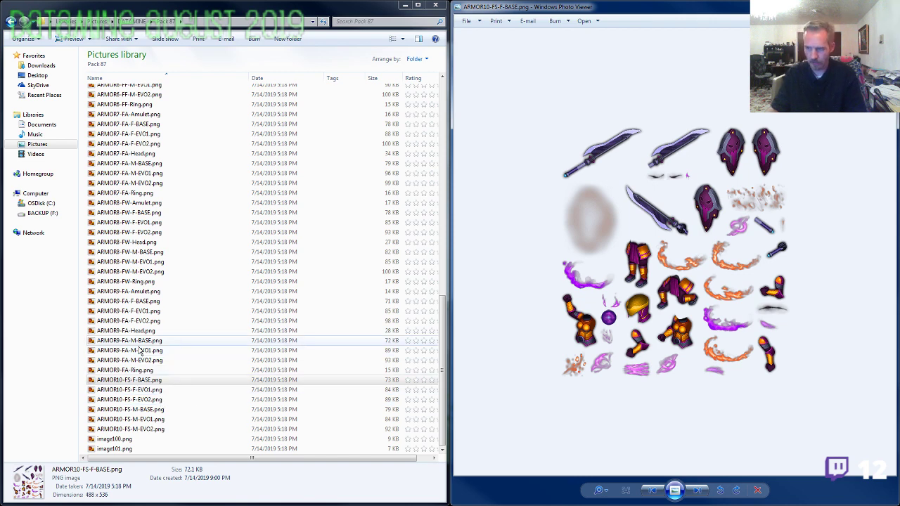
pyautogui.doubleClick(324, 330)
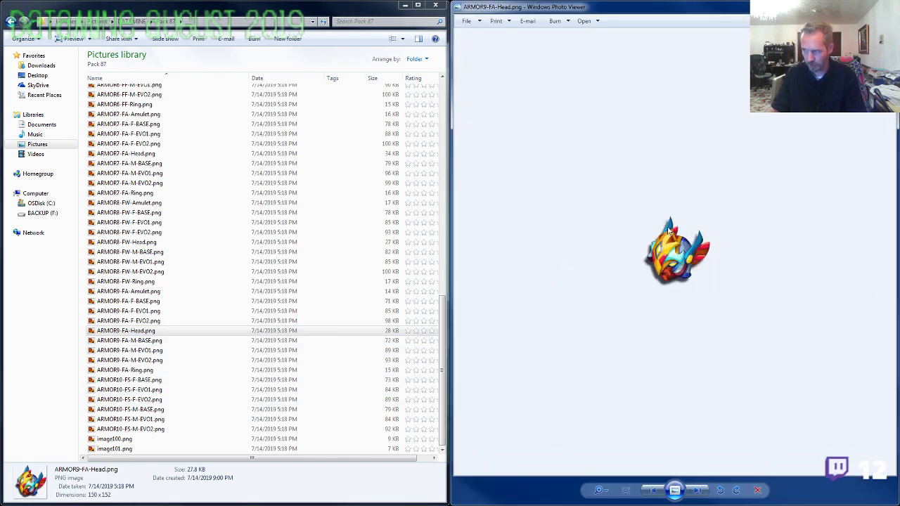
pyautogui.hotkey('alt', 'F4')
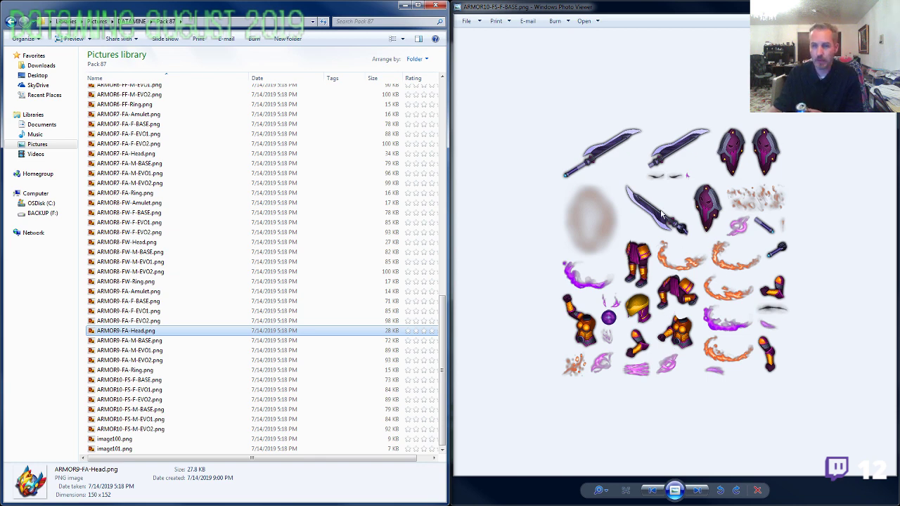
# Advance to ARMOR10-FS-F-EVO2.png and inspect its helmet and armor parts up close.
pyautogui.click(635, 357)
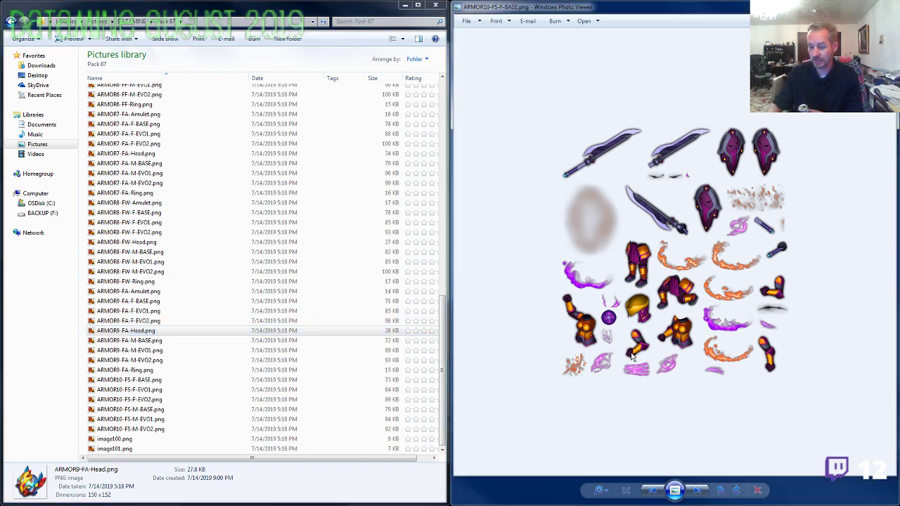
pyautogui.press('Right')
pyautogui.press('Right')
pyautogui.scroll(4, 633, 324)
pyautogui.moveTo(640, 337); pyautogui.dragTo(704, 123)
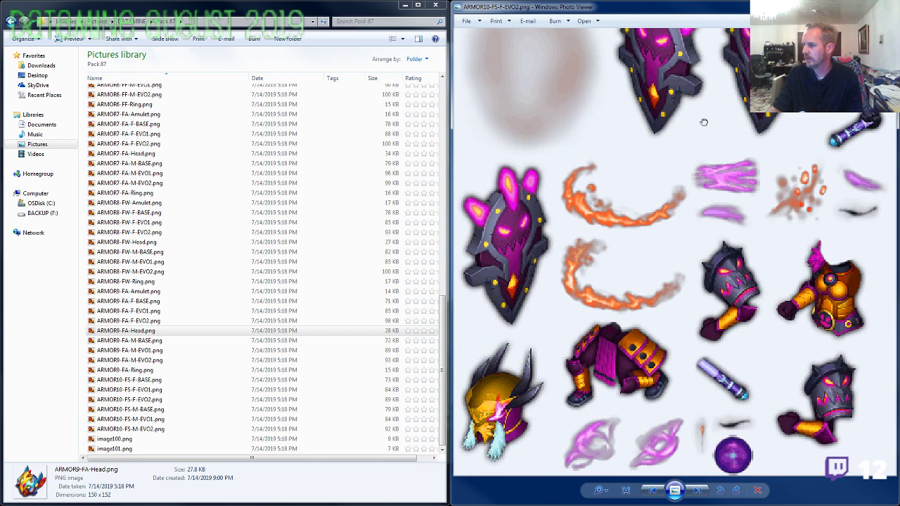
pyautogui.scroll(-4, 730, 123)
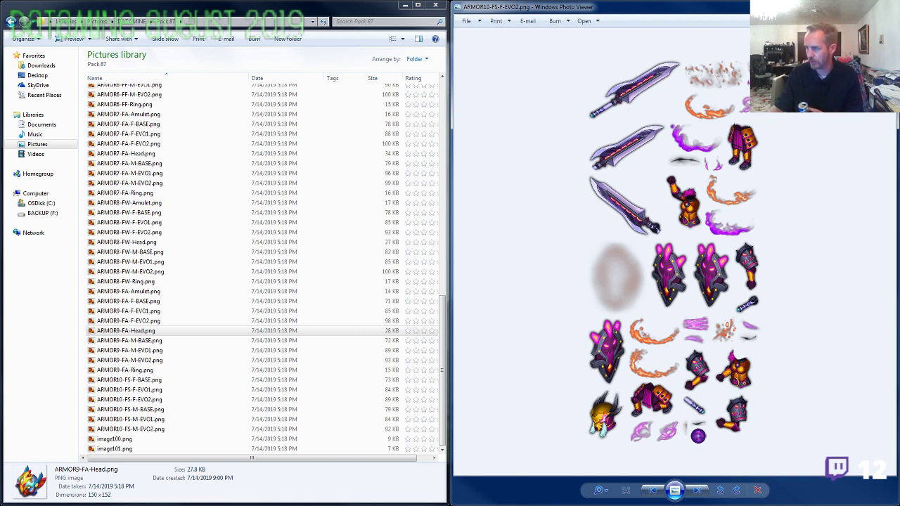
# Close the image preview and rename image100.png in the Pack 87 folder as S37-MATERIAL1.png.
pyautogui.hotkey('alt', 'F4')
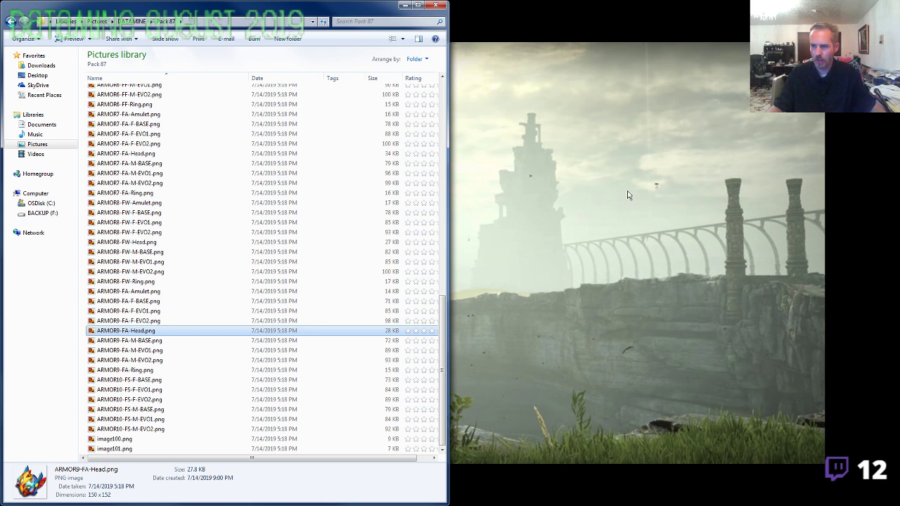
pyautogui.click(141, 440)
pyautogui.press('F2')
pyautogui.write('527.png')
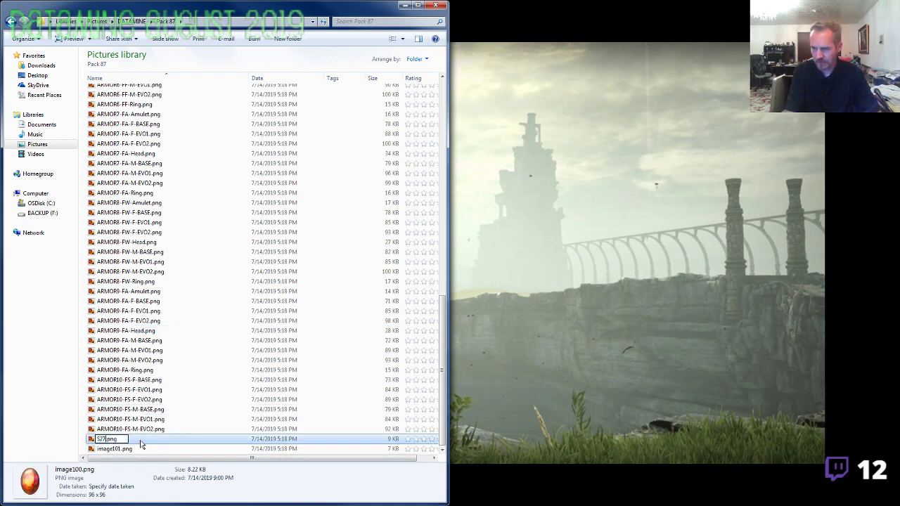
pyautogui.press('BackSpace')
pyautogui.write('7-')
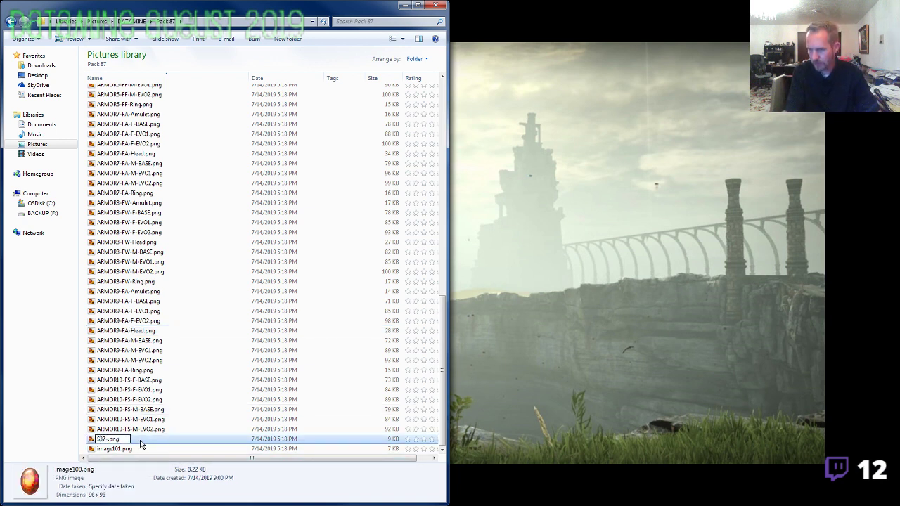
pyautogui.write('MATERIAL1')
pyautogui.hotkey('shift', 'Home')
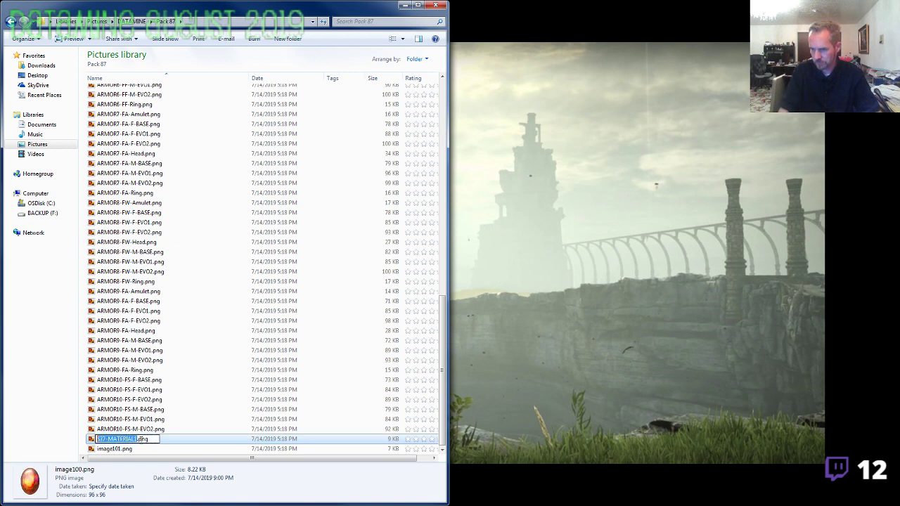
# Rename image101.png as S37-MATERIAL2.png.
pyautogui.press('Tab')
pyautogui.write('S37-MATERIAL')
pyautogui.write('1')
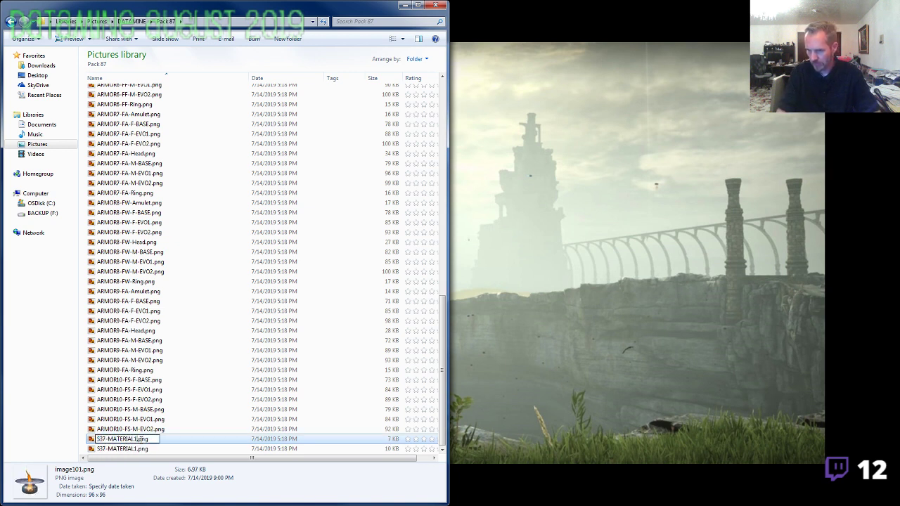
pyautogui.press('Return')
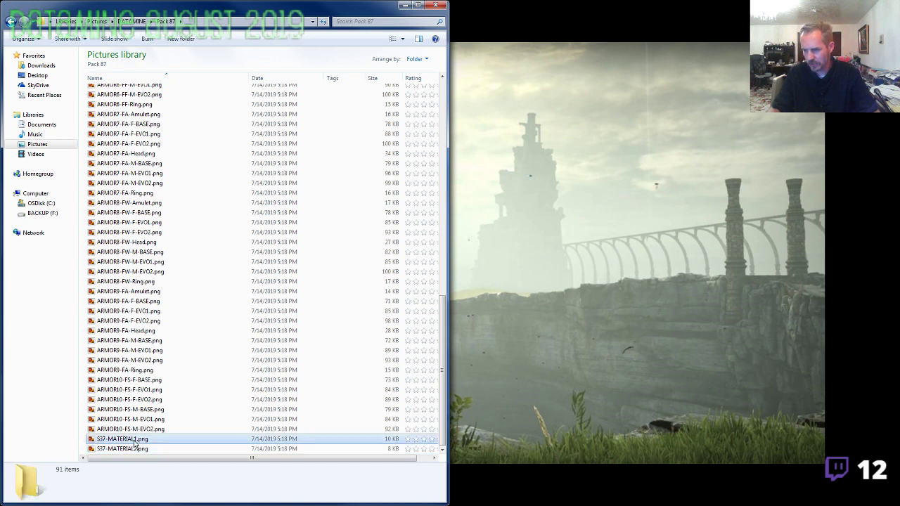
# Select the amulet, head and ring files of the ARMOR9, ARMOR8 and ARMOR7 sets together with the ARMOR6 ring.
pyautogui.click(134, 446)
pyautogui.click(141, 430)
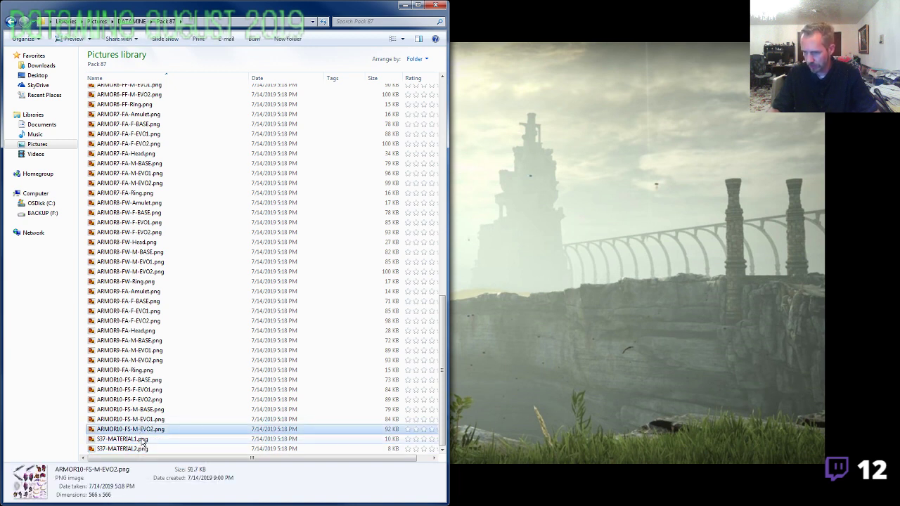
pyautogui.click(143, 370)
pyautogui.keyDown('ctrl'); pyautogui.click(144, 331); pyautogui.keyUp('ctrl')
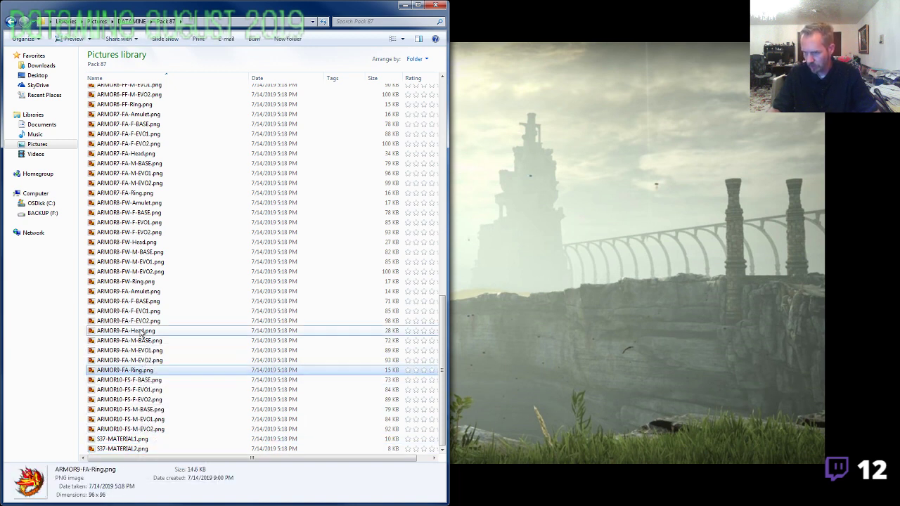
pyautogui.keyDown('ctrl'); pyautogui.click(145, 291); pyautogui.keyUp('ctrl')
pyautogui.keyDown('ctrl'); pyautogui.click(144, 281); pyautogui.keyUp('ctrl')
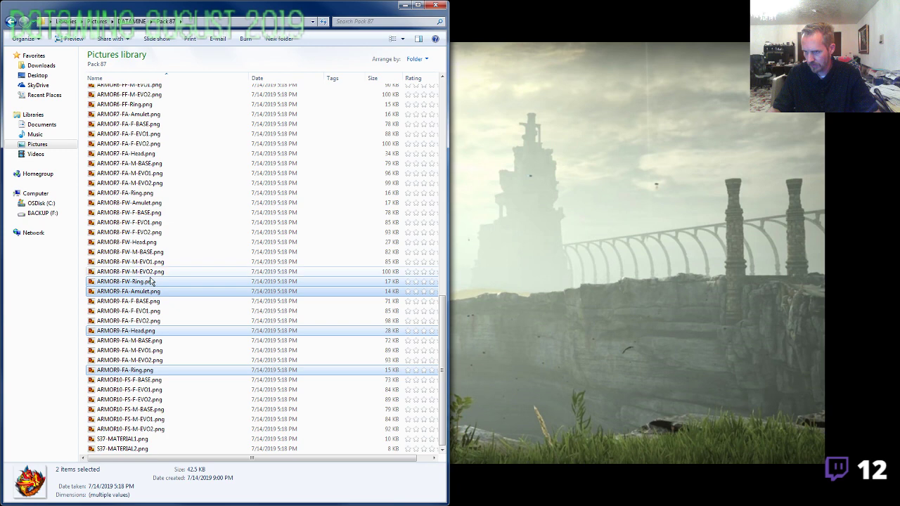
pyautogui.keyDown('ctrl'); pyautogui.click(145, 202); pyautogui.keyUp('ctrl')
pyautogui.keyDown('ctrl'); pyautogui.click(144, 192); pyautogui.keyUp('ctrl')
pyautogui.keyDown('ctrl'); pyautogui.click(144, 154); pyautogui.keyUp('ctrl')
pyautogui.keyDown('ctrl'); pyautogui.click(148, 114); pyautogui.keyUp('ctrl')
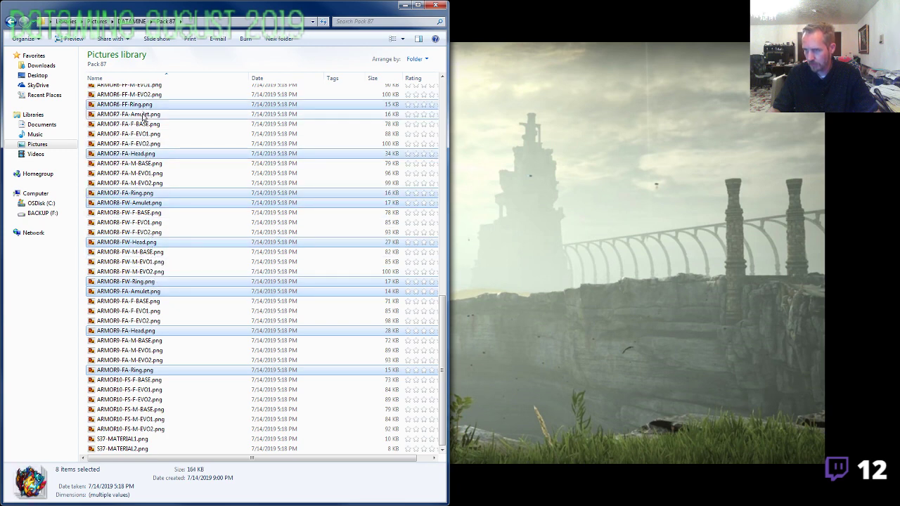
# Extend the file selection with the ARMOR6 head and amulet, the ARMOR5 ring, head and amulet, and the ARMOR4 ring.
pyautogui.scroll(6, 147, 118)
pyautogui.keyDown('ctrl'); pyautogui.click(144, 296); pyautogui.keyUp('ctrl')
pyautogui.keyDown('ctrl'); pyautogui.click(144, 256); pyautogui.keyUp('ctrl')
pyautogui.keyDown('ctrl'); pyautogui.click(144, 217); pyautogui.keyUp('ctrl')
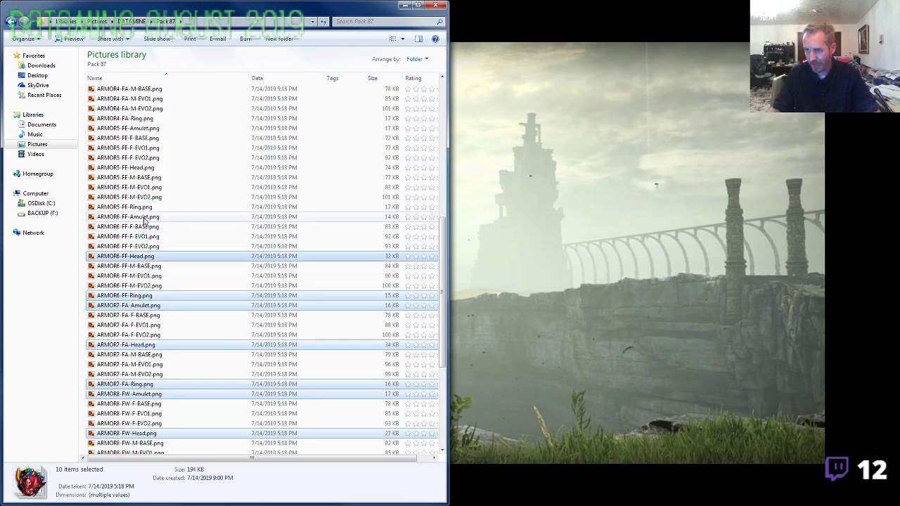
pyautogui.keyDown('ctrl'); pyautogui.click(144, 207); pyautogui.keyUp('ctrl')
pyautogui.keyDown('ctrl'); pyautogui.click(145, 167); pyautogui.keyUp('ctrl')
pyautogui.keyDown('ctrl'); pyautogui.click(140, 128); pyautogui.keyUp('ctrl')
pyautogui.keyDown('ctrl'); pyautogui.click(142, 119); pyautogui.keyUp('ctrl')
pyautogui.scroll(5, 142, 121)
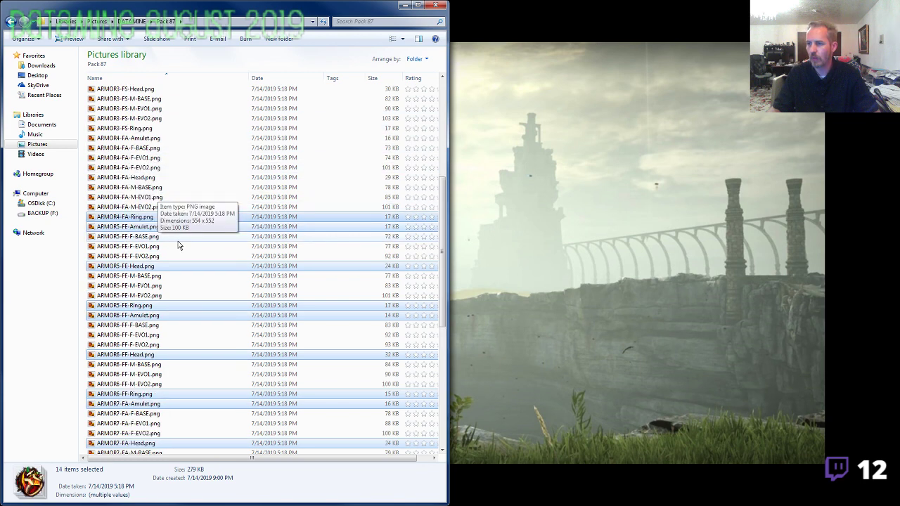
# Add the ARMOR4 head and amulet, the ARMOR3 ring, head and amulet, and the ARMOR2 ring to the selection.
pyautogui.keyDown('ctrl'); pyautogui.click(144, 226); pyautogui.keyUp('ctrl')
pyautogui.keyDown('ctrl'); pyautogui.click(144, 187); pyautogui.keyUp('ctrl')
pyautogui.keyDown('ctrl'); pyautogui.click(144, 177); pyautogui.keyUp('ctrl')
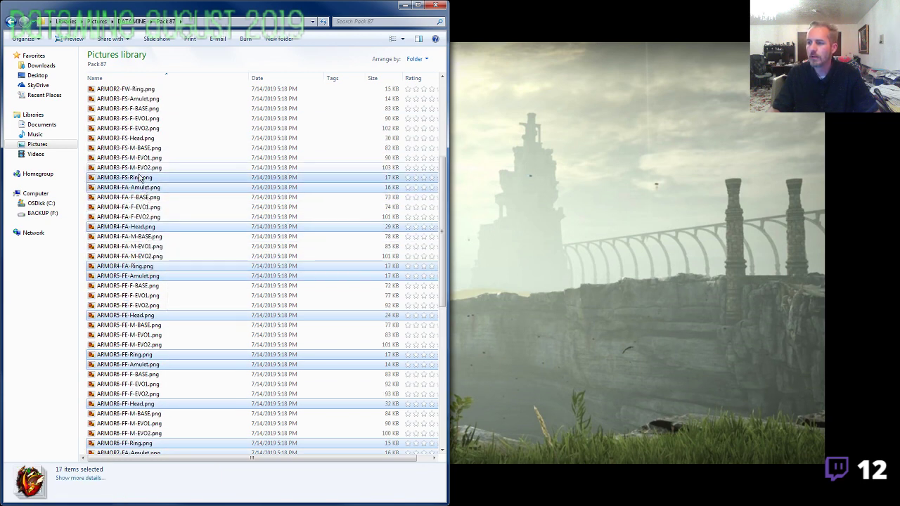
pyautogui.keyDown('ctrl'); pyautogui.click(144, 138); pyautogui.keyUp('ctrl')
pyautogui.keyDown('ctrl'); pyautogui.click(141, 89); pyautogui.keyUp('ctrl')
pyautogui.keyDown('ctrl'); pyautogui.click(141, 99); pyautogui.keyUp('ctrl')
pyautogui.scroll(6, 139, 108)
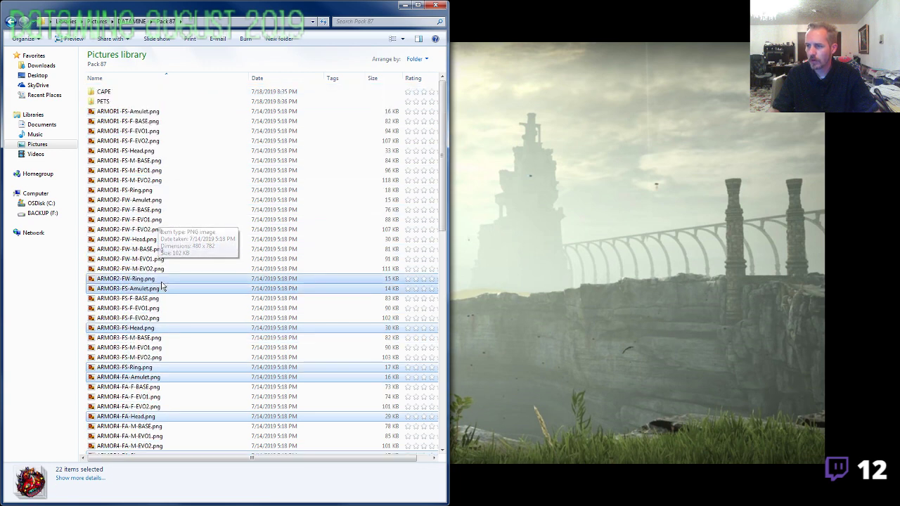
# Add the ARMOR2 head and amulet, all three ARMOR1 accessory files, and the PETS and CAPE folders to the selection.
pyautogui.keyDown('ctrl'); pyautogui.click(144, 239); pyautogui.keyUp('ctrl')
pyautogui.keyDown('ctrl'); pyautogui.click(150, 200); pyautogui.keyUp('ctrl')
pyautogui.keyDown('ctrl'); pyautogui.click(144, 190); pyautogui.keyUp('ctrl')
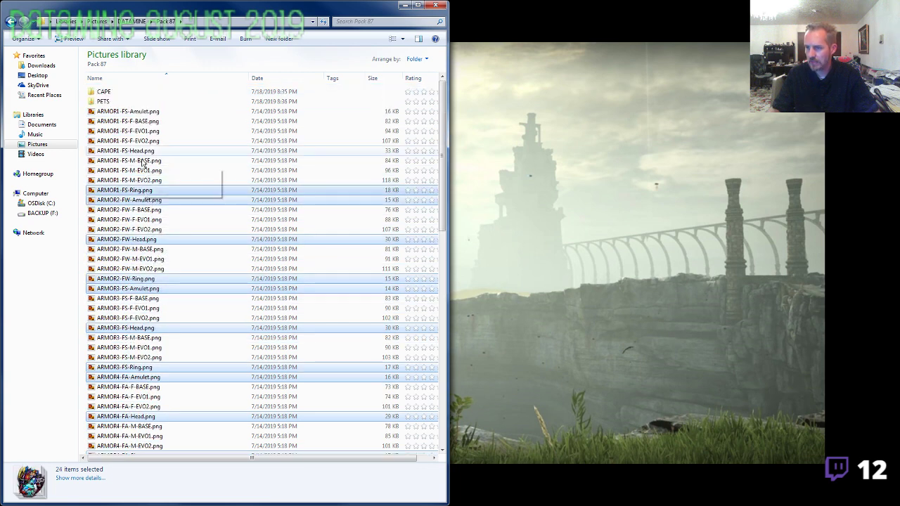
pyautogui.keyDown('ctrl'); pyautogui.click(144, 150); pyautogui.keyUp('ctrl')
pyautogui.keyDown('ctrl'); pyautogui.click(145, 112); pyautogui.keyUp('ctrl')
pyautogui.keyDown('ctrl'); pyautogui.click(104, 101); pyautogui.keyUp('ctrl')
pyautogui.keyDown('ctrl'); pyautogui.click(104, 91); pyautogui.keyUp('ctrl')
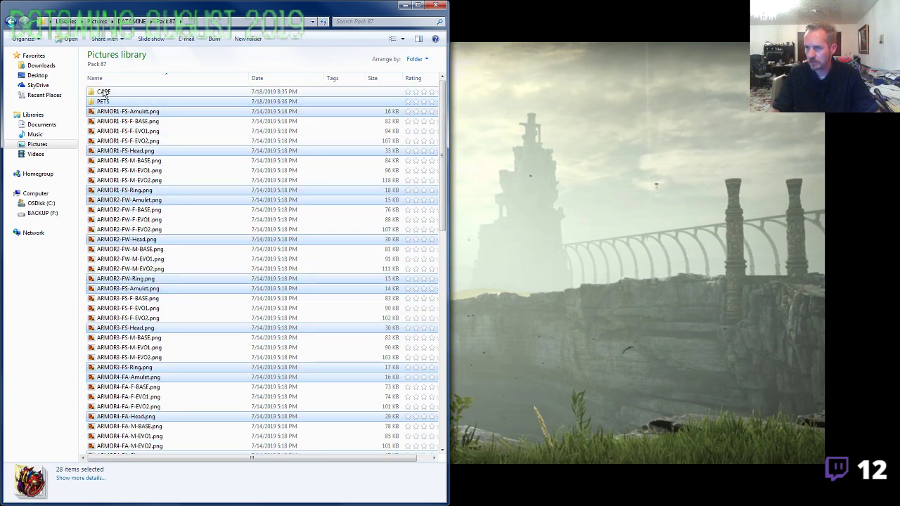
# Copy the selected accessory images and both folders into the 2019-08 folder of DATAMINE.
pyautogui.click(130, 21)
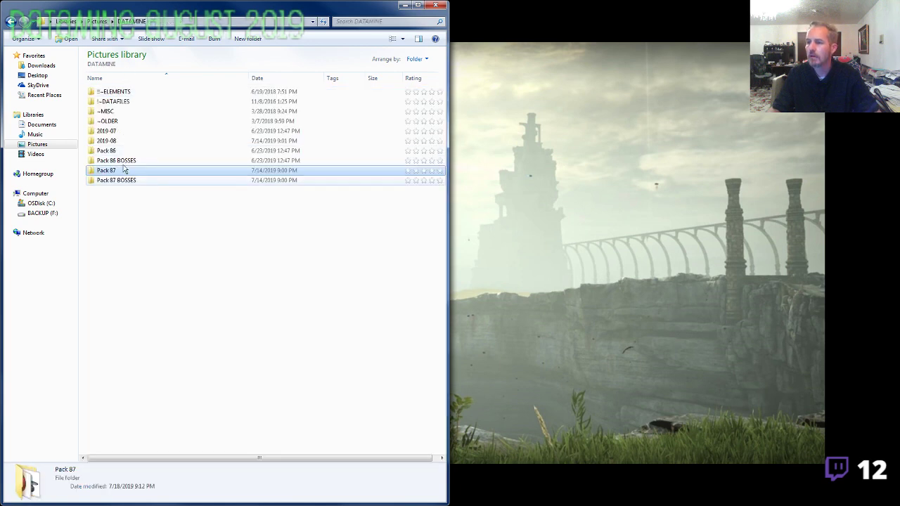
pyautogui.doubleClick(122, 143)
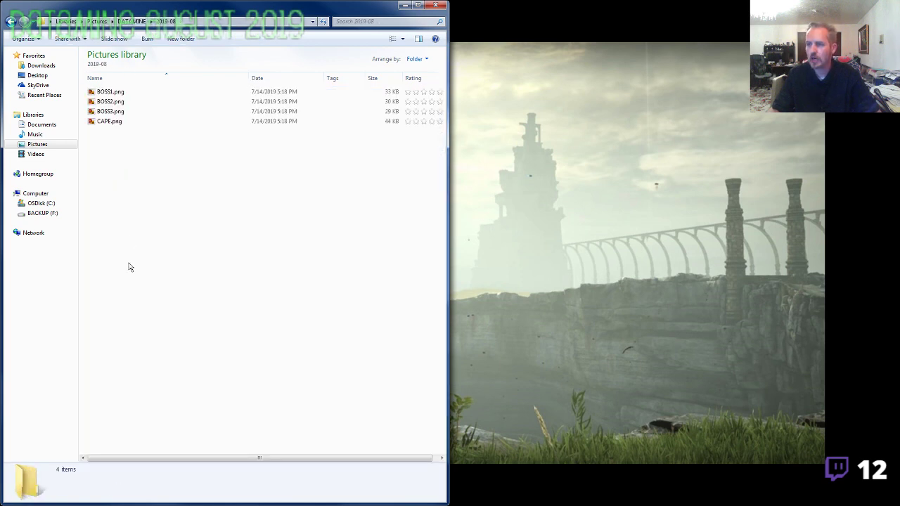
pyautogui.hotkey('ctrl', 'v')
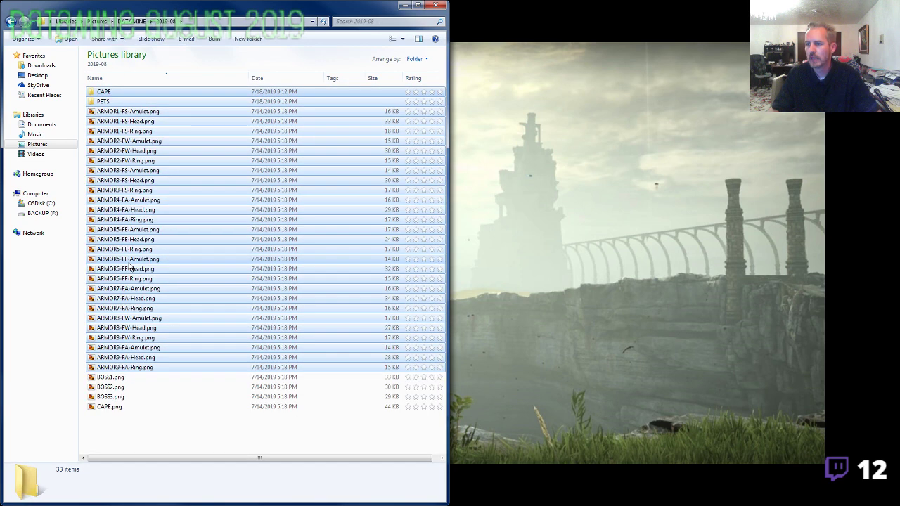
# Check the contents of the copied CAPE and PETS folders in 2019-08, including the Tier1 to Tier5 images.
pyautogui.click(112, 102)
pyautogui.doubleClick(116, 91)
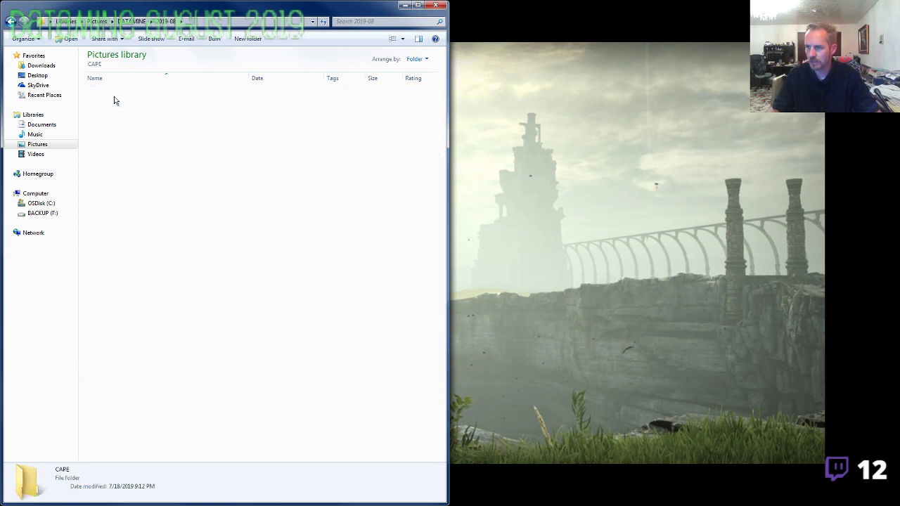
pyautogui.press('BackSpace')
pyautogui.doubleClick(111, 103)
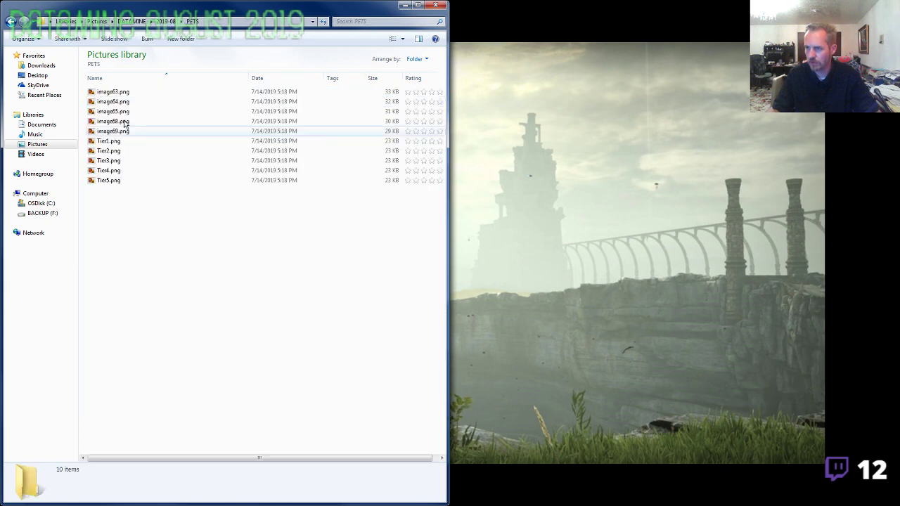
pyautogui.click(112, 140)
pyautogui.keyDown('shift'); pyautogui.click(115, 180); pyautogui.keyUp('shift')
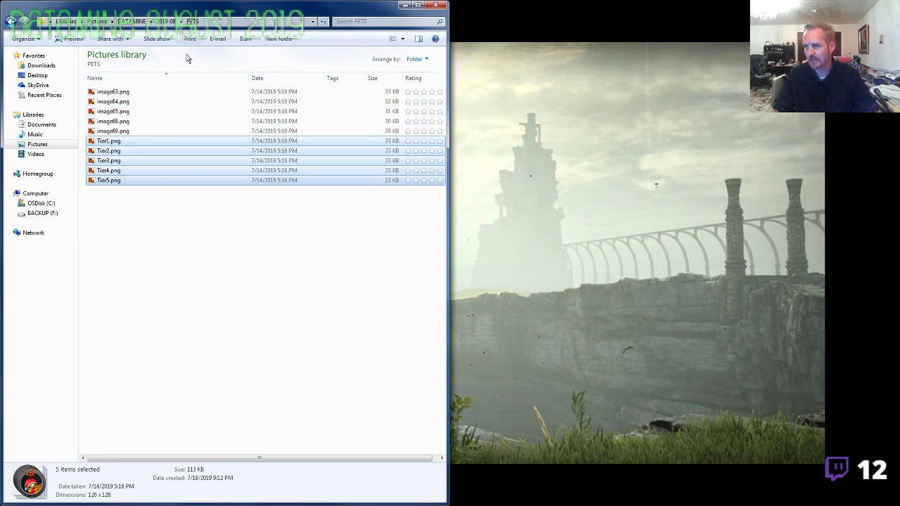
pyautogui.press('BackSpace')
# Delete CAPE.png from the 2019-08 folder.
pyautogui.click(115, 408)
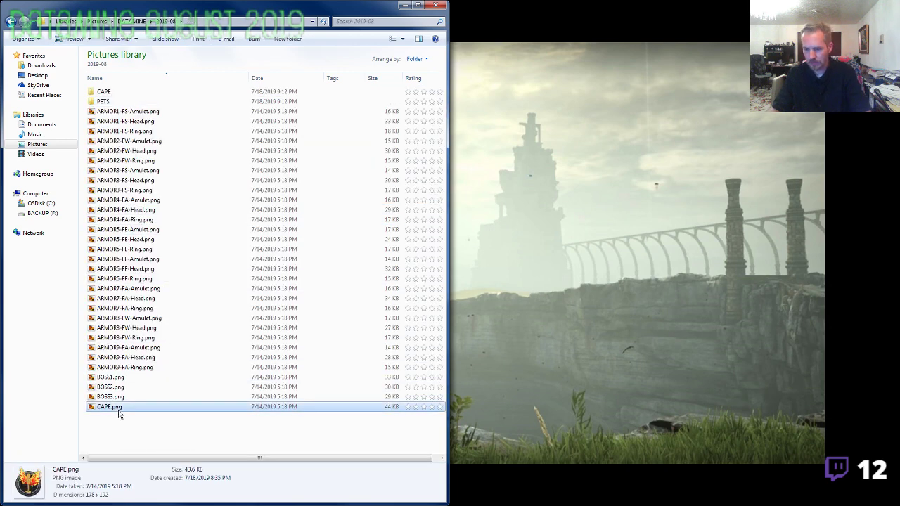
pyautogui.press('Delete')
pyautogui.press('Return')
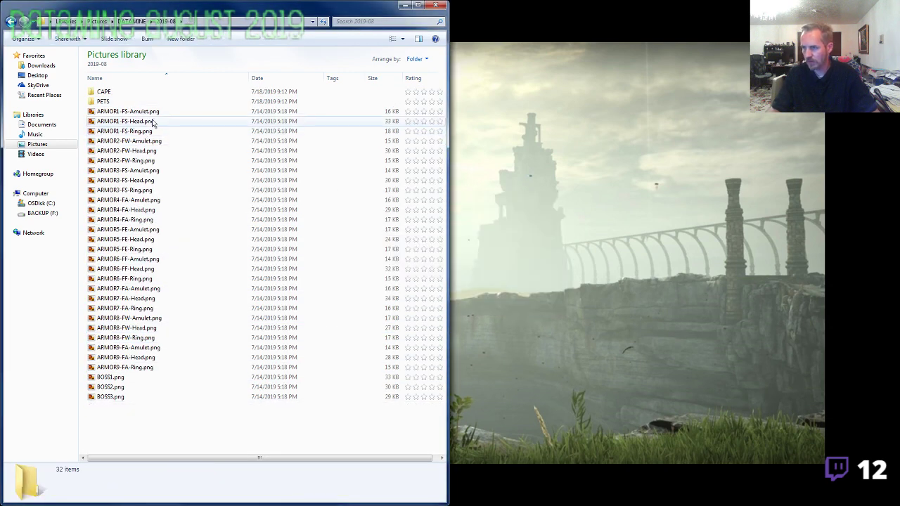
# Open the M-EVO2 images of ARMOR1 through ARMOR5 from the Pack 87 folder for editing in paint.net.
pyautogui.click(131, 21)
pyautogui.doubleClick(112, 170)
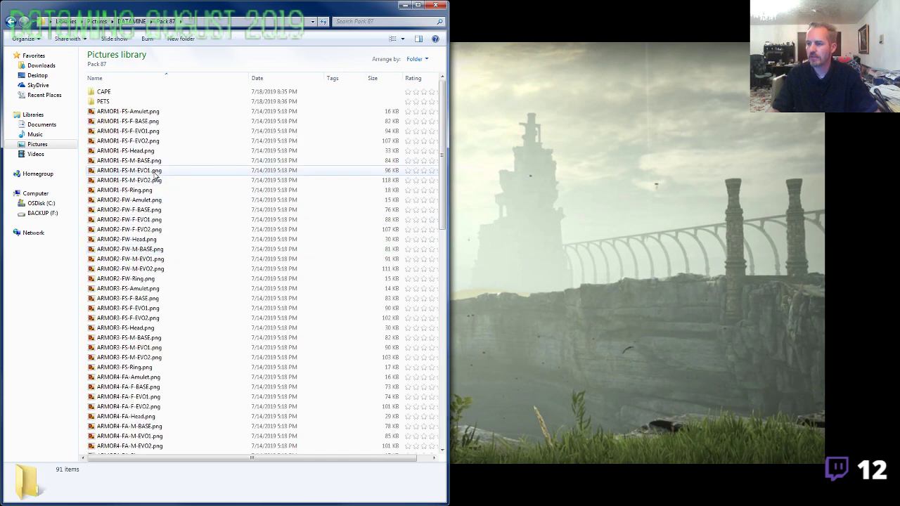
pyautogui.click(147, 181)
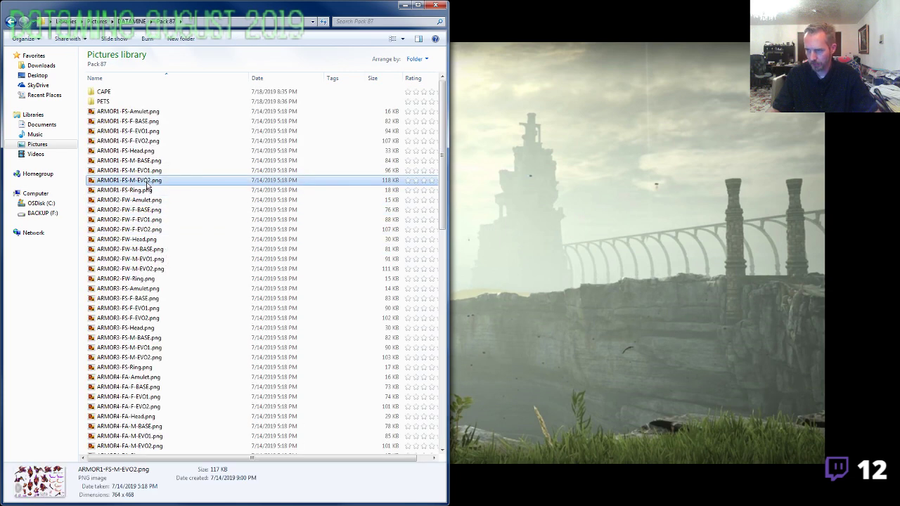
pyautogui.keyDown('ctrl'); pyautogui.click(141, 269); pyautogui.keyUp('ctrl')
pyautogui.keyDown('ctrl'); pyautogui.click(140, 357); pyautogui.keyUp('ctrl')
pyautogui.keyDown('ctrl'); pyautogui.click(152, 446); pyautogui.keyUp('ctrl')
pyautogui.scroll(-5, 152, 450)
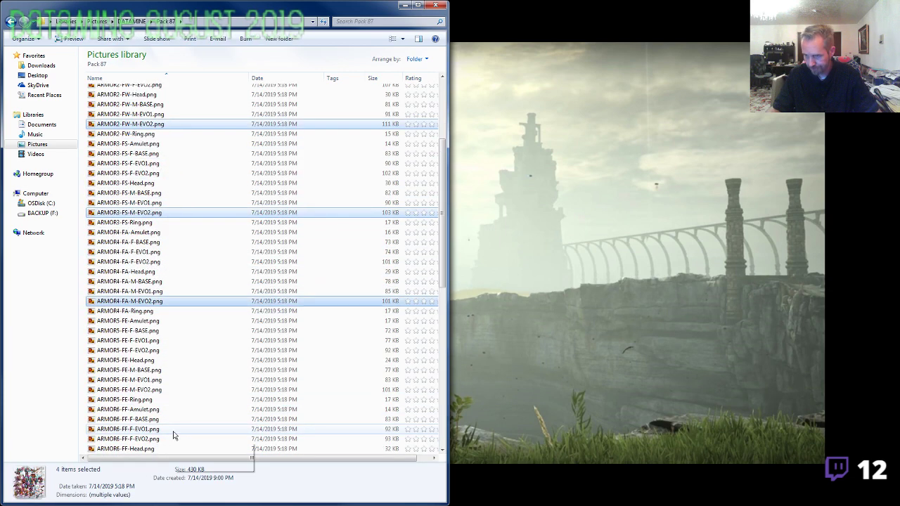
pyautogui.keyDown('ctrl'); pyautogui.click(161, 389); pyautogui.keyUp('ctrl')
pyautogui.rightClick(153, 395)
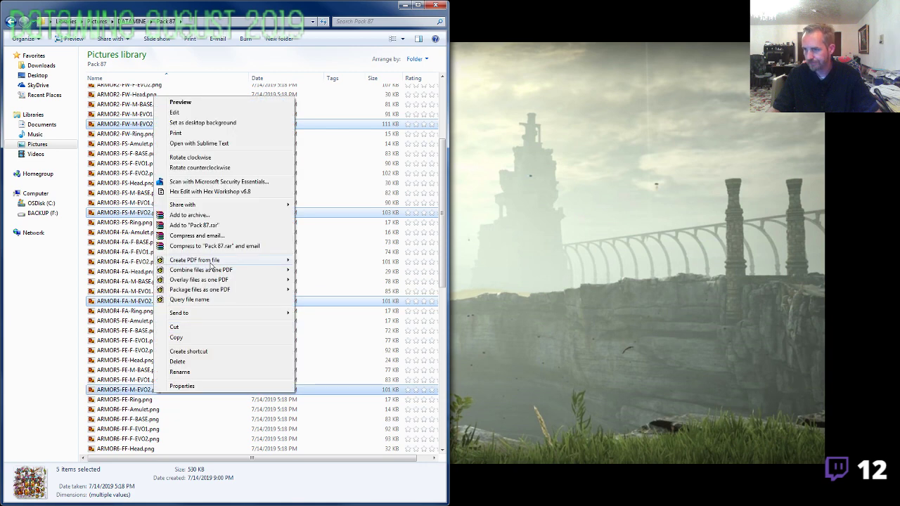
pyautogui.click(196, 114)
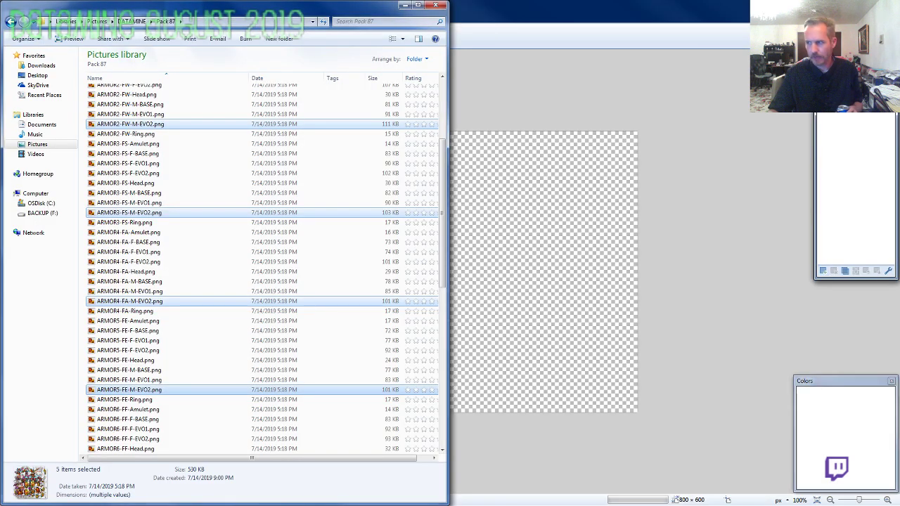
# Look through the opened M-EVO2 images in paint.net and bring up ARMOR1-FS-M-EVO2.png.
pyautogui.click(499, 6)
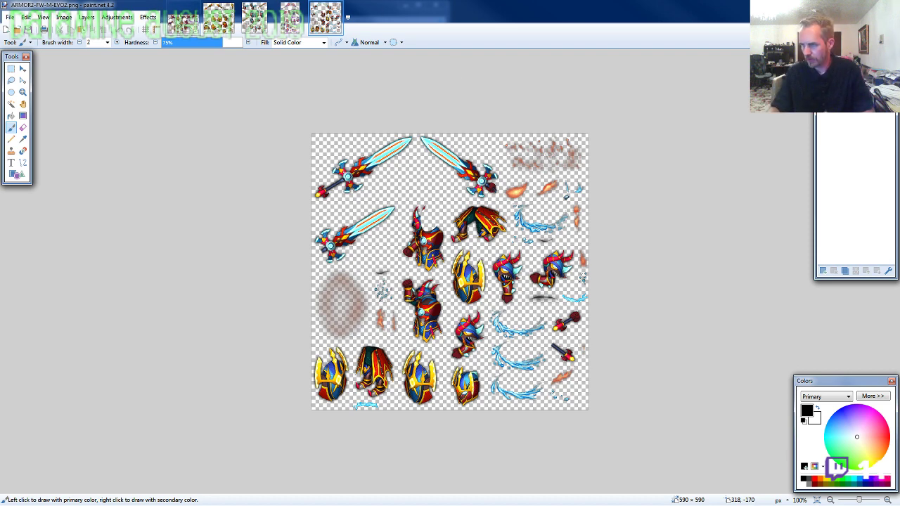
pyautogui.click(294, 25)
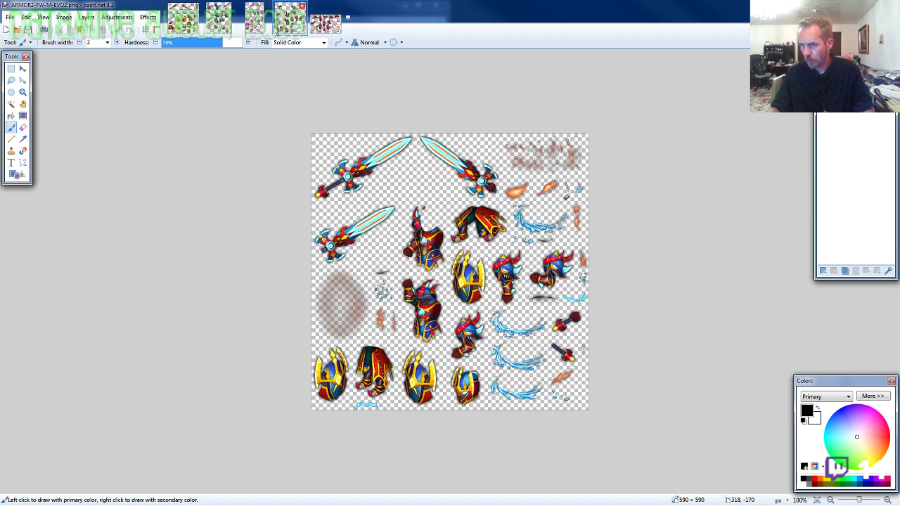
pyautogui.click(266, 28)
pyautogui.click(223, 27)
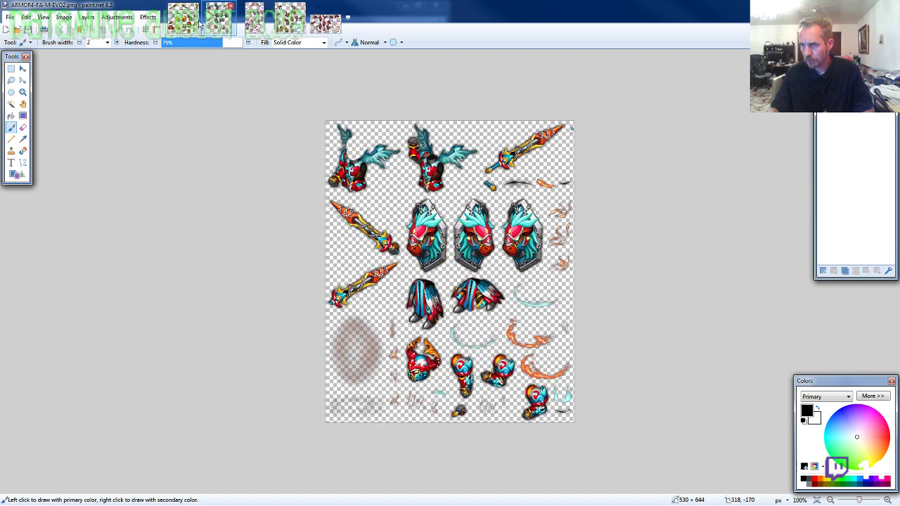
pyautogui.click(195, 25)
pyautogui.click(332, 27)
# Outline the helmet in ARMOR1-FS-M-EVO2.png with a freehand lasso selection of about 97 × 98 pixels and copy it.
pyautogui.click(11, 82)
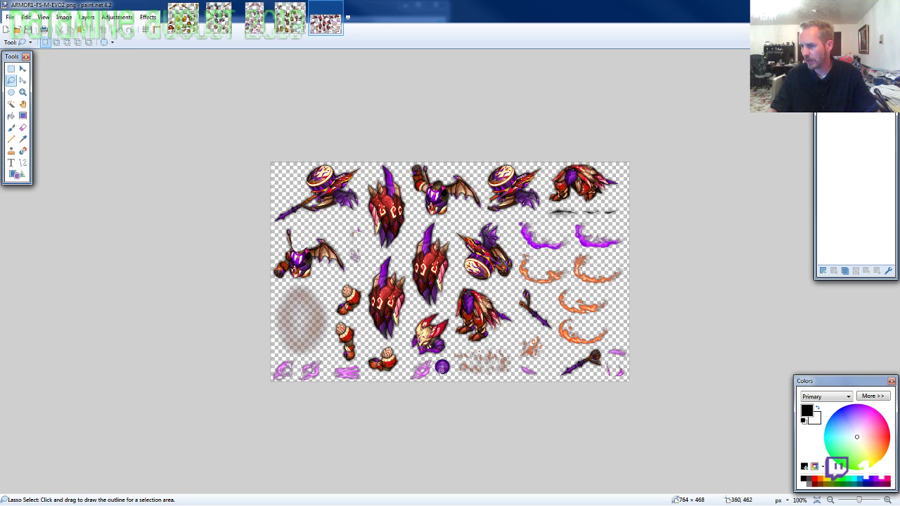
pyautogui.scroll(5, 443, 367)
pyautogui.moveTo(453, 346)
pyautogui.mouseDown()
pyautogui.moveTo(467, 305)
pyautogui.moveTo(456, 275)
pyautogui.moveTo(431, 259)
pyautogui.moveTo(389, 271)
pyautogui.moveTo(363, 310)
pyautogui.moveTo(365, 340)
pyautogui.moveTo(380, 360)
pyautogui.moveTo(439, 361)
pyautogui.mouseUp()
pyautogui.hotkey('ctrl', 'c')
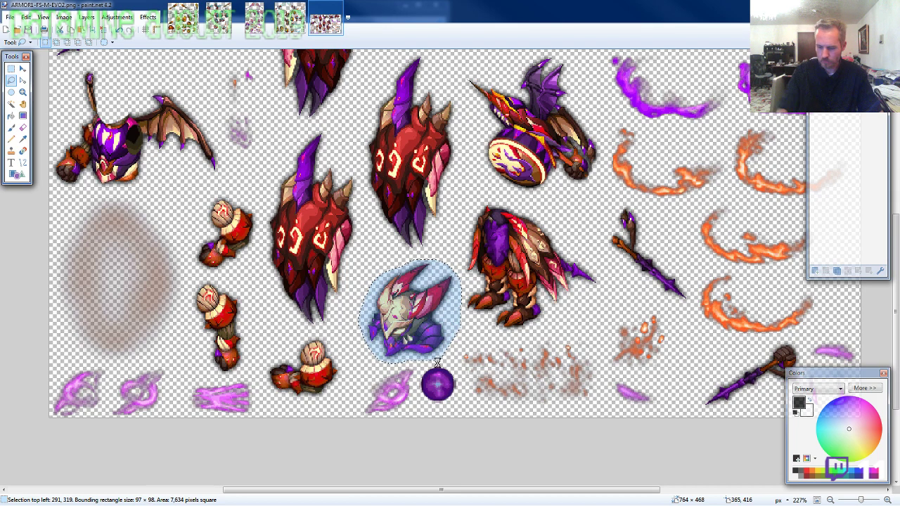
# Create a transparent 800 × 600 pixel image and paste the copied helmet slightly above its centre.
pyautogui.hotkey('ctrl', 'n')
pyautogui.write('800600')
pyautogui.press('BackSpace')
pyautogui.press('BackSpace')
pyautogui.press('BackSpace')
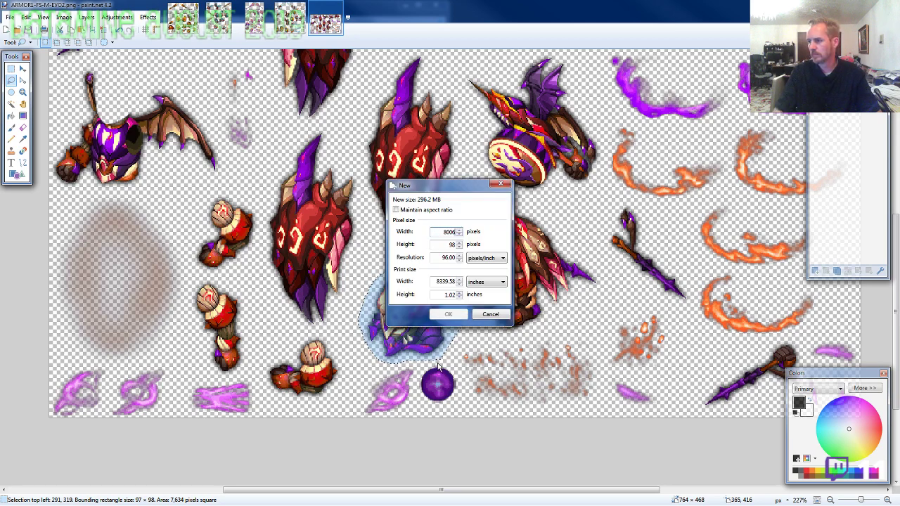
pyautogui.press('Tab')
pyautogui.write('600')
pyautogui.press('Return')
pyautogui.hotkey('ctrl', 'a')
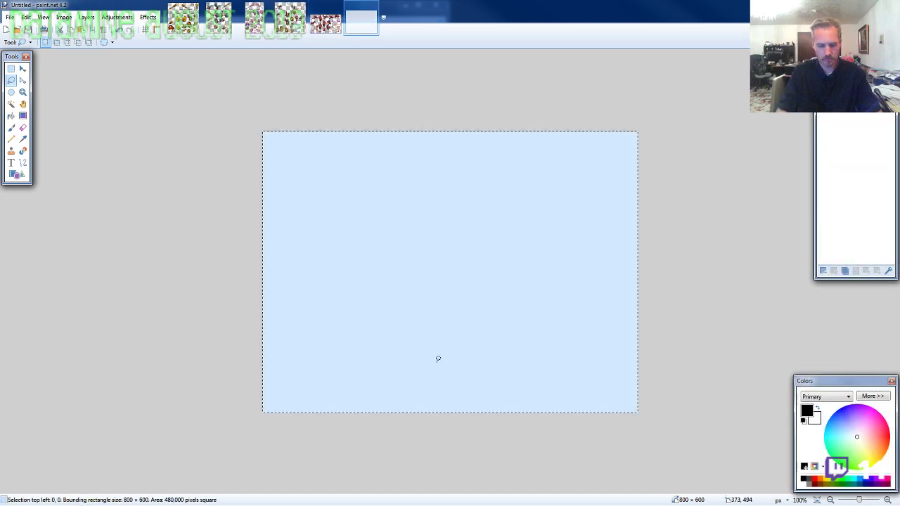
pyautogui.press('Delete')
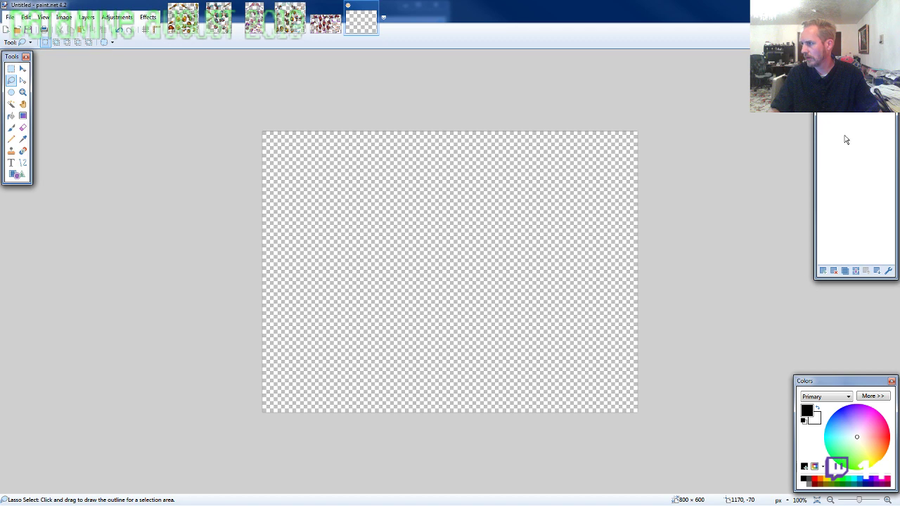
pyautogui.hotkey('ctrl', 'v')
pyautogui.moveTo(458, 342); pyautogui.dragTo(510, 263)
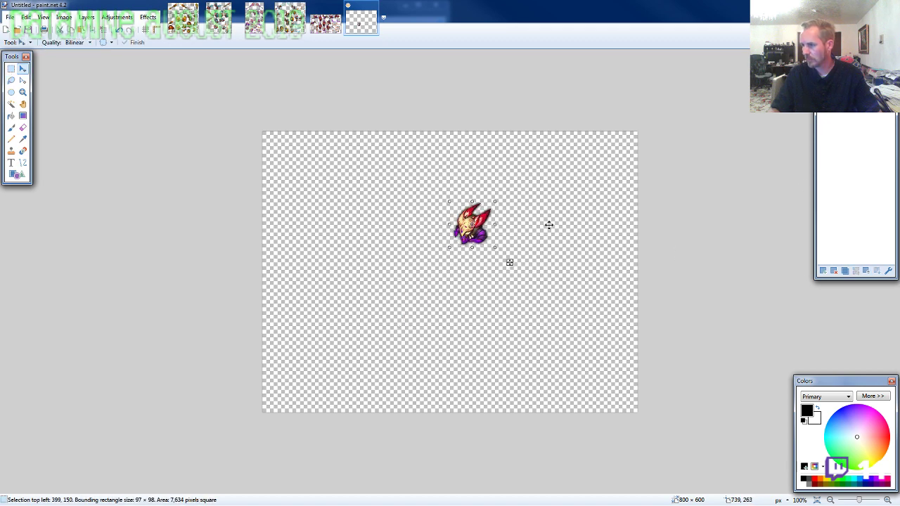
# Outline the winged torso with the lowered arm in ARMOR1-FS-M-EVO2.png with a lasso selection of about 165 × 120 pixels and copy it.
pyautogui.click(332, 26)
pyautogui.click(10, 80)
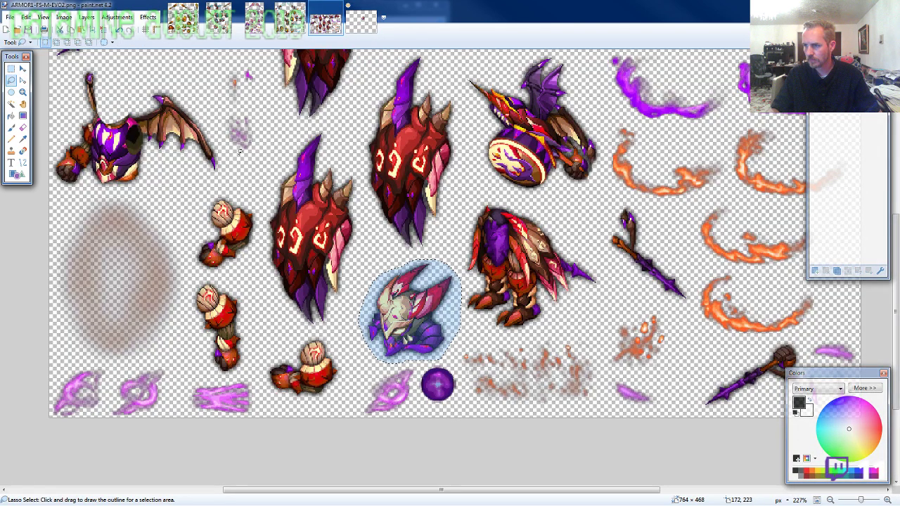
pyautogui.moveTo(228, 159)
pyautogui.mouseDown()
pyautogui.moveTo(209, 127)
pyautogui.moveTo(152, 76)
pyautogui.moveTo(88, 66)
pyautogui.moveTo(55, 132)
pyautogui.moveTo(57, 172)
pyautogui.moveTo(95, 204)
pyautogui.moveTo(140, 185)
pyautogui.moveTo(139, 194)
pyautogui.moveTo(55, 193)
pyautogui.moveTo(56, 78)
pyautogui.moveTo(99, 66)
pyautogui.moveTo(144, 76)
pyautogui.moveTo(179, 95)
pyautogui.moveTo(226, 165)
pyautogui.mouseUp()
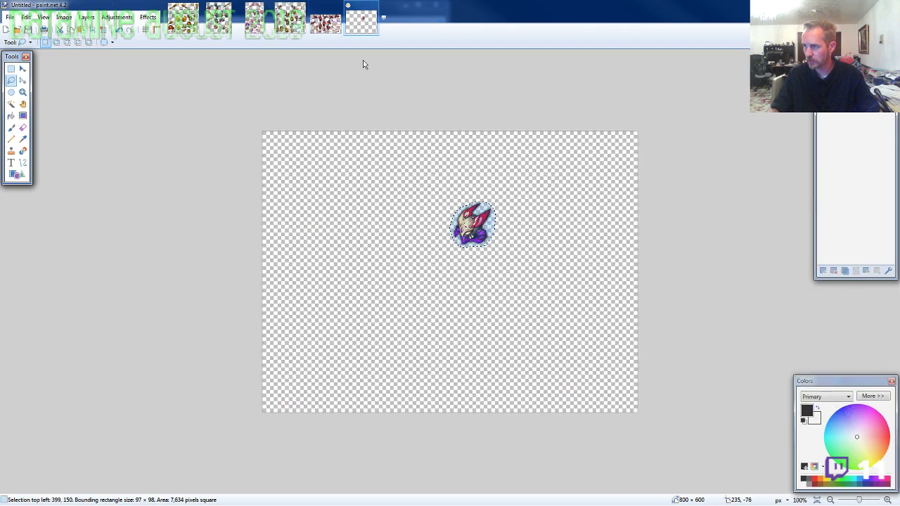
# Paste the winged torso onto a new layer of the untitled image and fit it beneath the helmet.
pyautogui.click(361, 19)
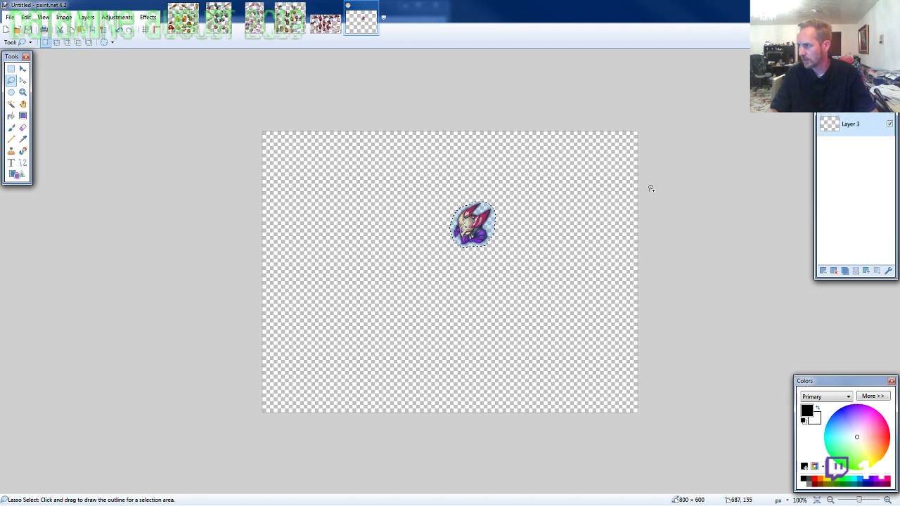
pyautogui.scroll(3, 476, 227)
pyautogui.scroll(1, 375, 282)
pyautogui.hotkey('ctrl', 'v')
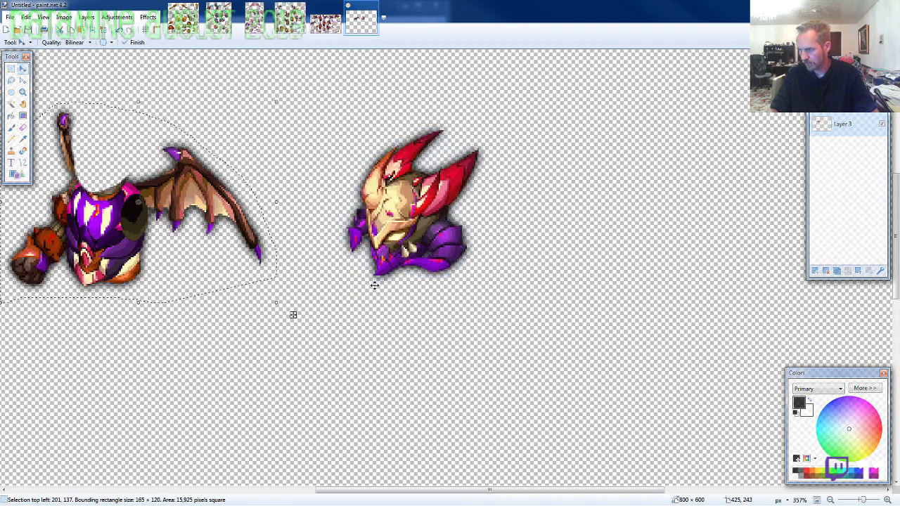
pyautogui.moveTo(179, 224); pyautogui.dragTo(463, 291)
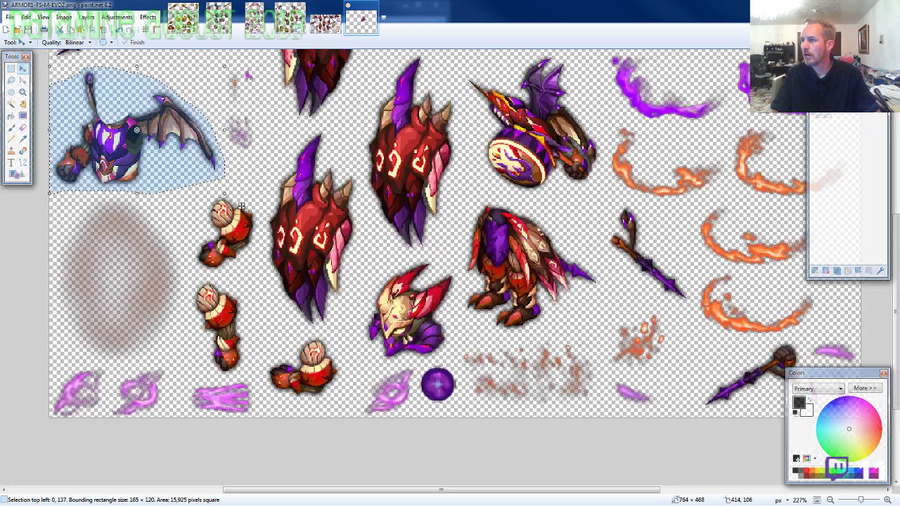
# Outline the standing legs with the feathered skirt in ARMOR1-FS-M-EVO2.png with a lasso selection of about 155 × 131 pixels and copy them.
pyautogui.click(326, 22)
pyautogui.scroll(1, 577, 310)
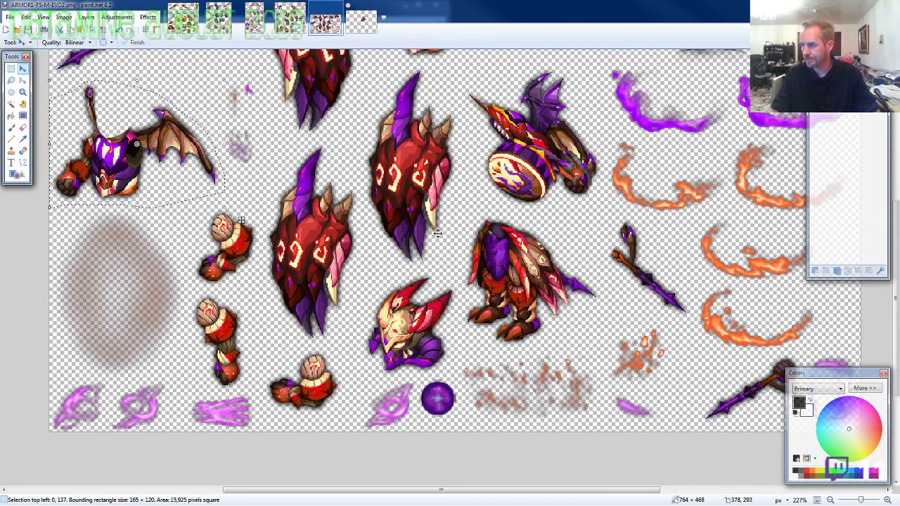
pyautogui.moveTo(606, 321); pyautogui.dragTo(607, 318)
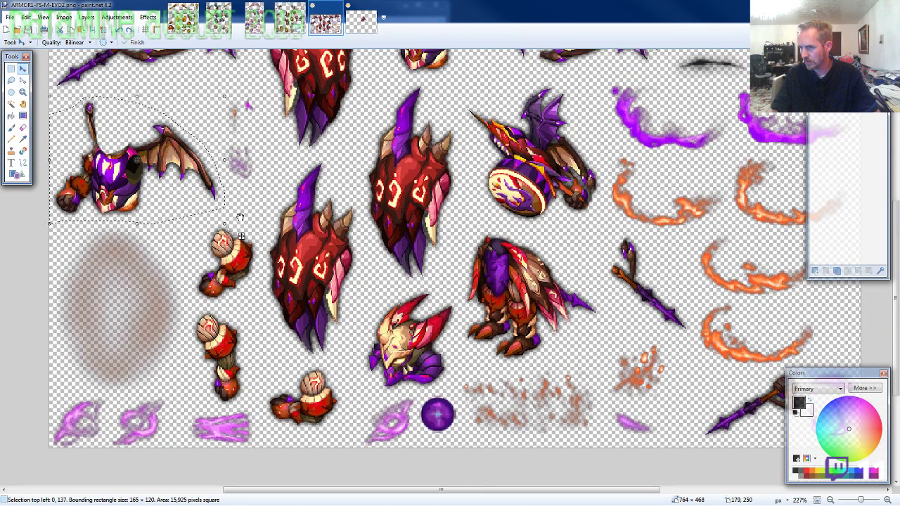
pyautogui.press('s')
pyautogui.moveTo(623, 318)
pyautogui.mouseDown()
pyautogui.moveTo(535, 238)
pyautogui.moveTo(480, 228)
pyautogui.moveTo(458, 275)
pyautogui.moveTo(462, 338)
pyautogui.moveTo(490, 359)
pyautogui.moveTo(529, 363)
pyautogui.mouseUp()
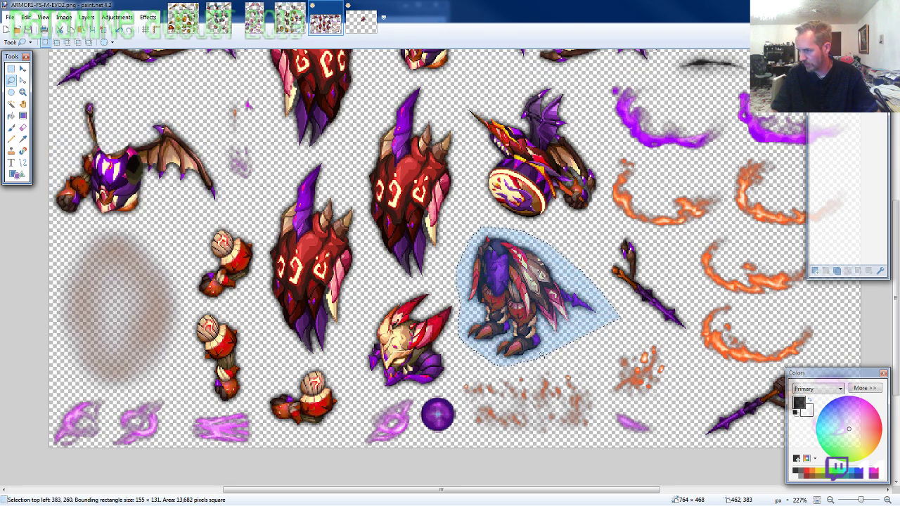
# Add a layer below the torso layer in the untitled image, paste the legs onto it and align them under the torso.
pyautogui.hotkey('ctrl', 'Tab')
pyautogui.hotkey('ctrl', 'shift', 'n')
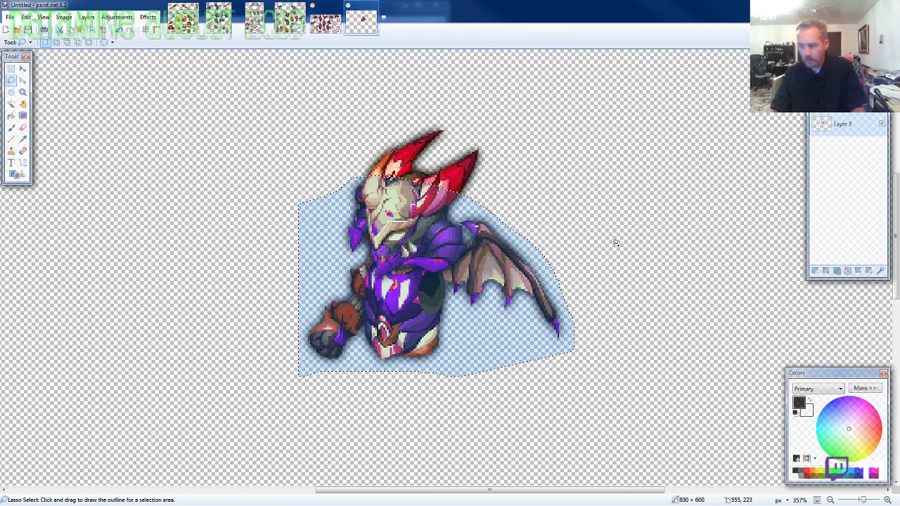
pyautogui.moveTo(844, 125); pyautogui.dragTo(846, 204)
pyautogui.scroll(-2, 538, 273)
pyautogui.hotkey('ctrl', 'v')
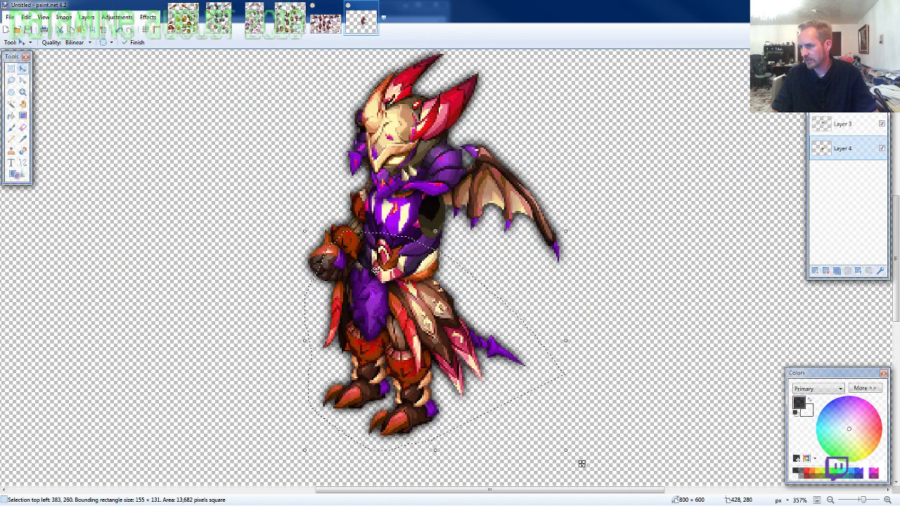
pyautogui.moveTo(403, 307); pyautogui.dragTo(433, 316)
pyautogui.moveTo(612, 472); pyautogui.dragTo(605, 465)
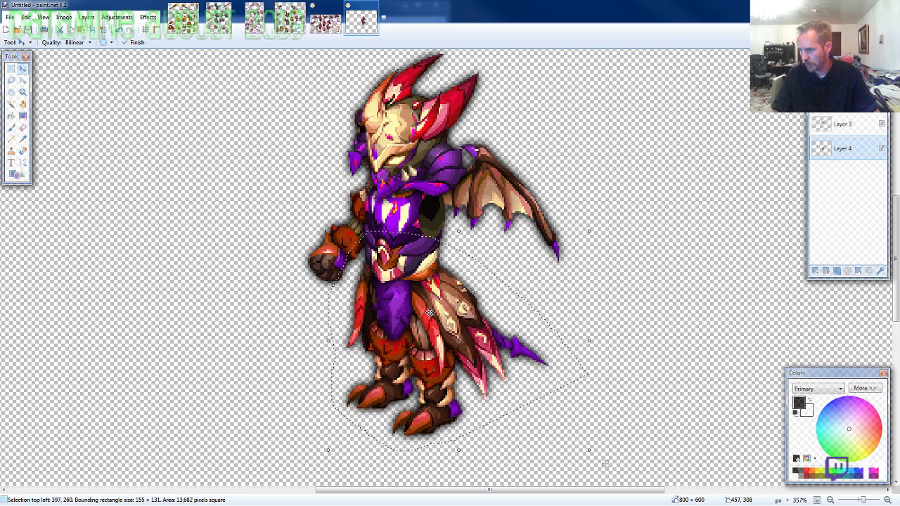
# Outline the straight hanging arm in ARMOR1-FS-M-EVO2.png with a lasso selection of about 61 × 92 pixels and copy it.
pyautogui.click(322, 32)
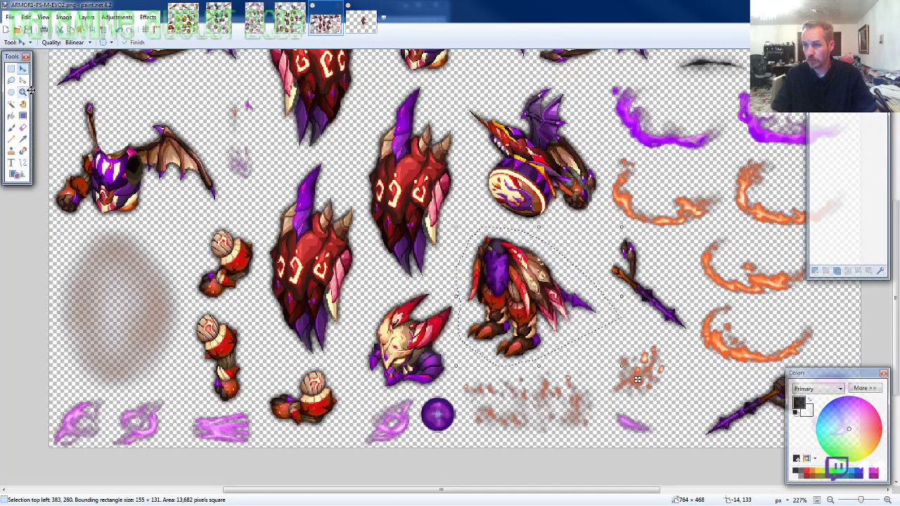
pyautogui.click(11, 80)
pyautogui.moveTo(250, 379)
pyautogui.mouseDown()
pyautogui.moveTo(240, 326)
pyautogui.moveTo(197, 310)
pyautogui.moveTo(187, 339)
pyautogui.moveTo(194, 368)
pyautogui.moveTo(247, 382)
pyautogui.moveTo(214, 402)
pyautogui.mouseUp()
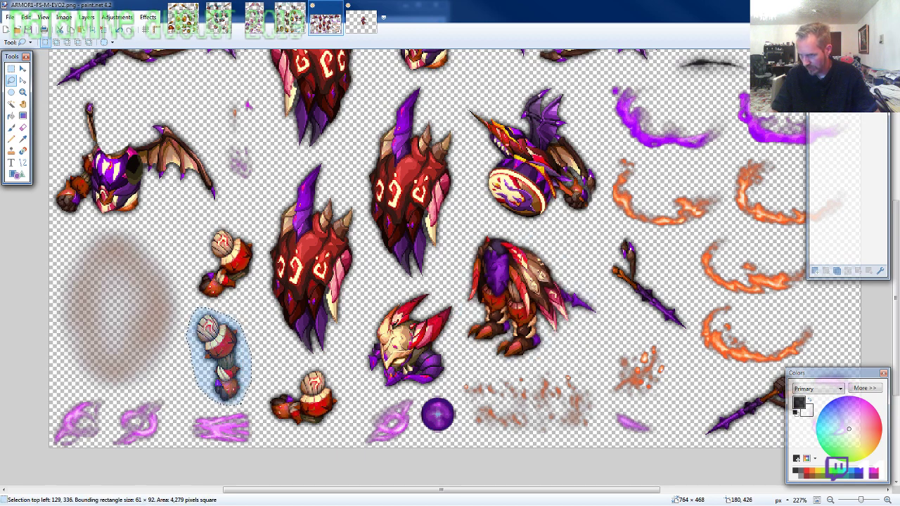
# Add a layer above the torso layer in the untitled image, paste the arm onto it and attach it at the near shoulder.
pyautogui.click(361, 21)
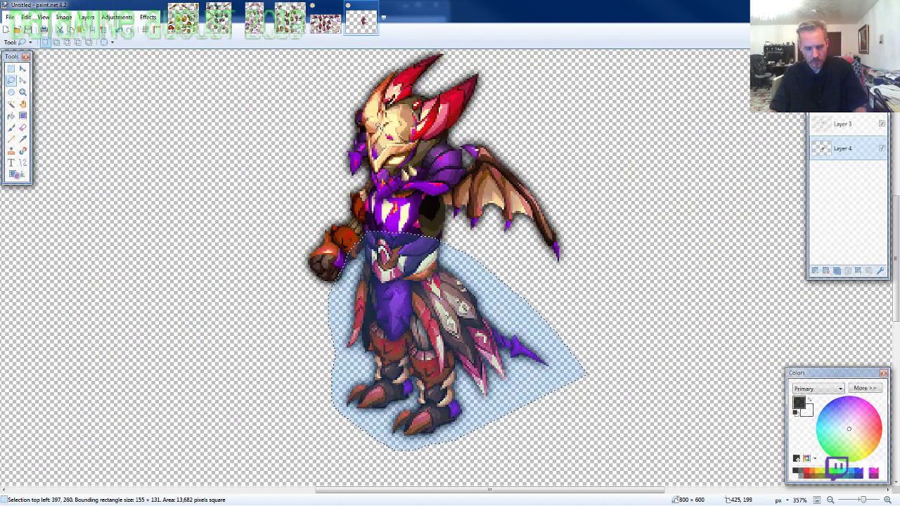
pyautogui.hotkey('ctrl', 'shift', 'n')
pyautogui.hotkey('ctrl', 'v')
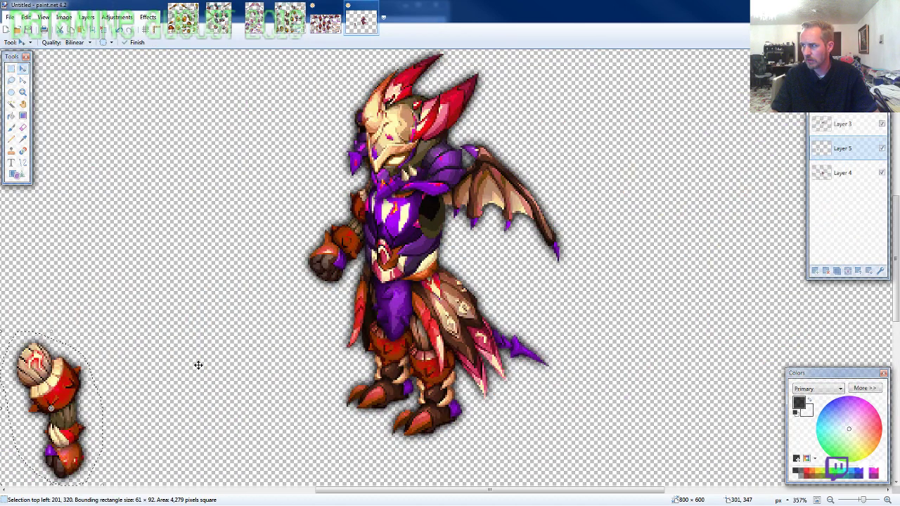
pyautogui.hotkey('ctrl', 'z')
pyautogui.moveTo(865, 149); pyautogui.dragTo(865, 124)
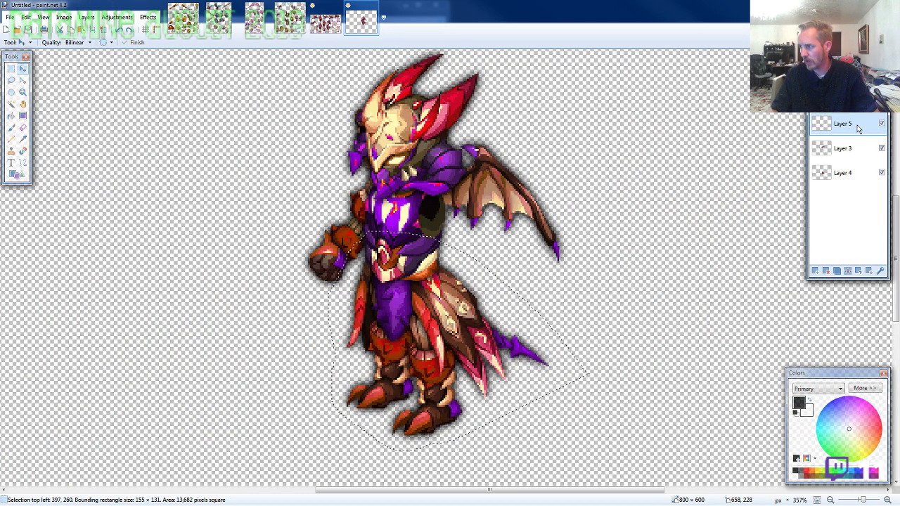
pyautogui.hotkey('ctrl', 'v')
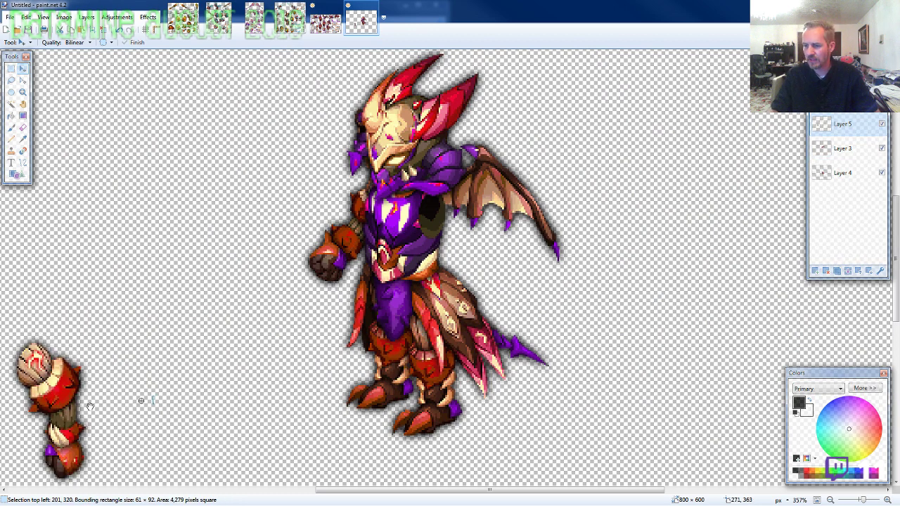
pyautogui.moveTo(106, 412); pyautogui.dragTo(470, 308)
pyautogui.moveTo(470, 401); pyautogui.dragTo(515, 347)
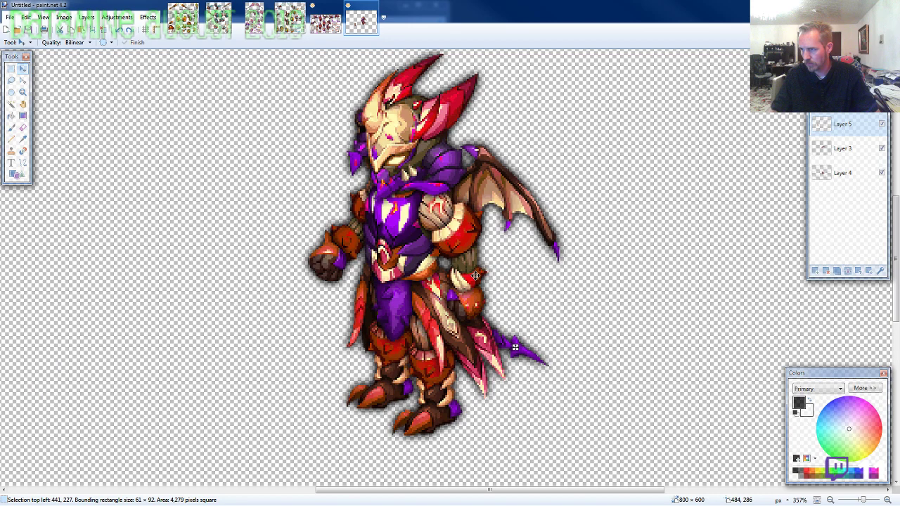
# Outline the uppermost red horned shield in ARMOR1-FS-M-EVO2.png with a lasso selection of about 99 × 190 pixels and copy it.
pyautogui.click(326, 21)
pyautogui.click(11, 79)
pyautogui.scroll(5, 166, 182)
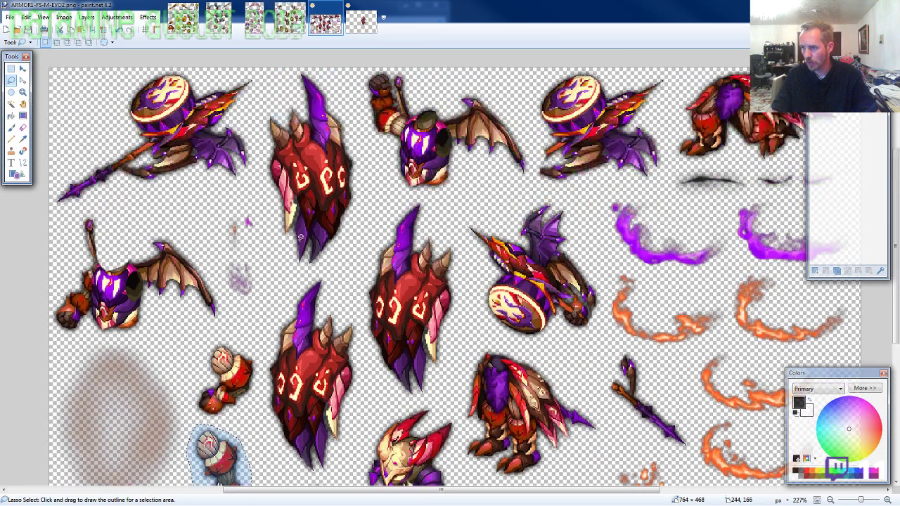
pyautogui.moveTo(364, 275)
pyautogui.mouseDown()
pyautogui.moveTo(346, 189)
pyautogui.moveTo(315, 157)
pyautogui.moveTo(266, 184)
pyautogui.moveTo(260, 243)
pyautogui.moveTo(273, 302)
pyautogui.moveTo(303, 352)
pyautogui.moveTo(331, 351)
pyautogui.moveTo(337, 341)
pyautogui.mouseUp()
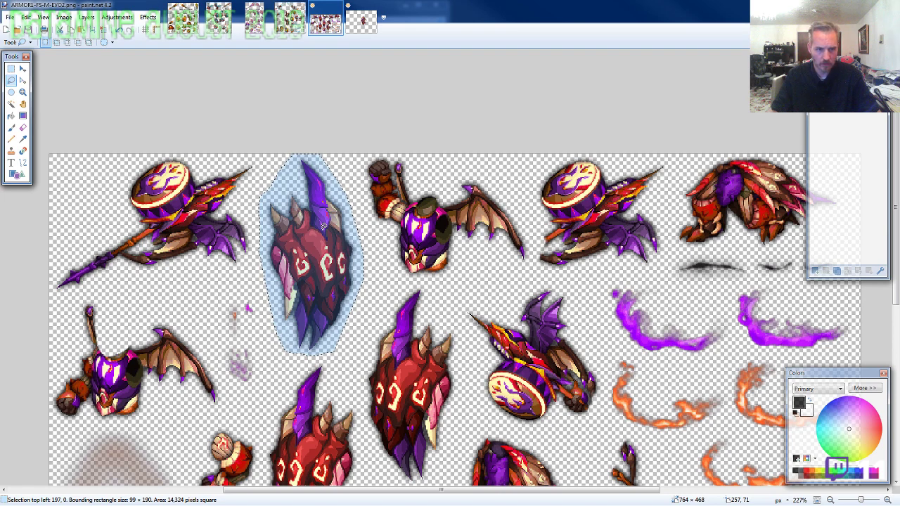
# Paste the red horned shield into a new layer of the untitled image and place it over the near arm.
pyautogui.hotkey('ctrl', 'Tab')
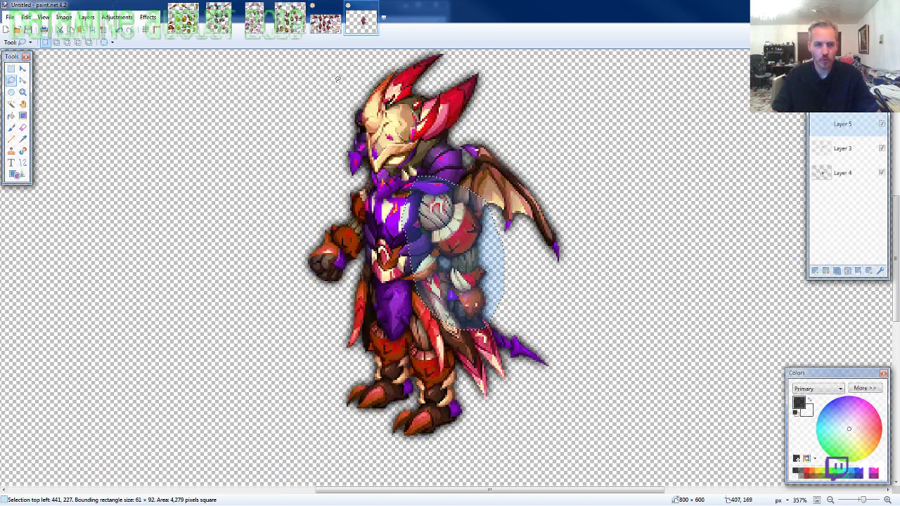
pyautogui.hotkey('ctrl', 'shift', 'v')
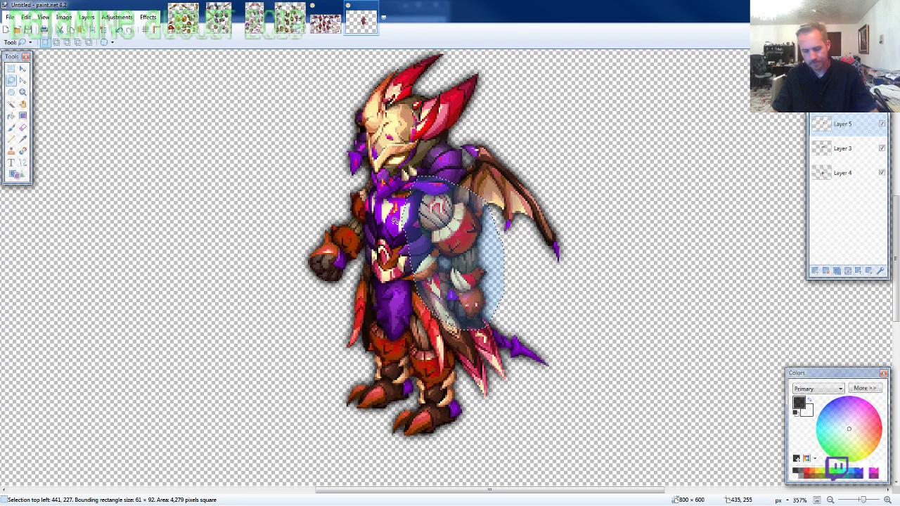
pyautogui.hotkey('ctrl', 'shift', 'v')
pyautogui.moveTo(166, 232); pyautogui.dragTo(454, 237)
pyautogui.hotkey('ctrl', 'z')
pyautogui.moveTo(91, 247); pyautogui.dragTo(532, 328)
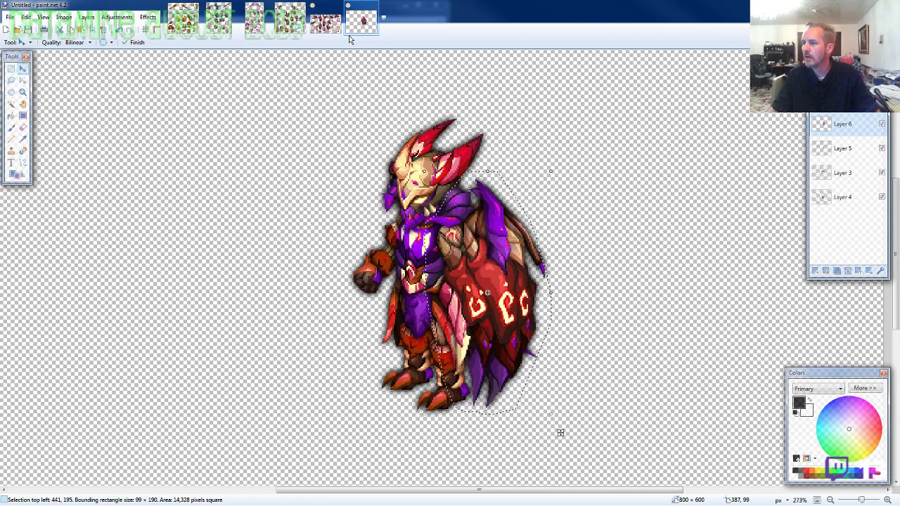
# Outline the tilted drum-shaped hammer with its gripping hand in ARMOR1-FS-M-EVO2.png with a lasso selection of about 131 × 134 pixels and copy it.
pyautogui.click(327, 23)
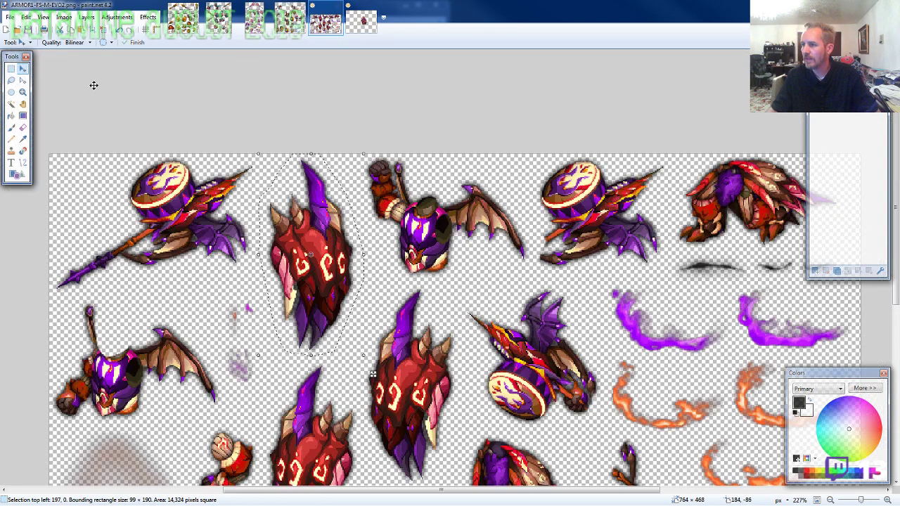
pyautogui.click(12, 80)
pyautogui.scroll(-2, 159, 185)
pyautogui.scroll(1, 398, 291)
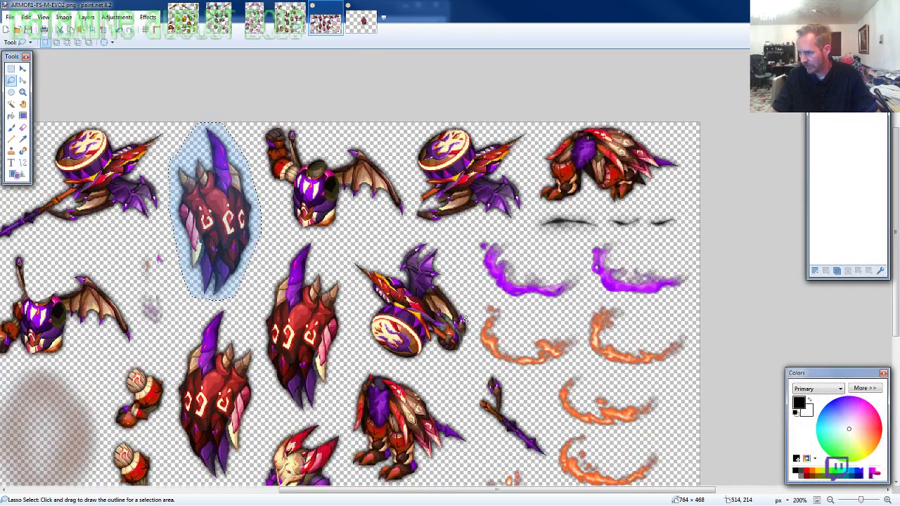
pyautogui.scroll(3, 464, 318)
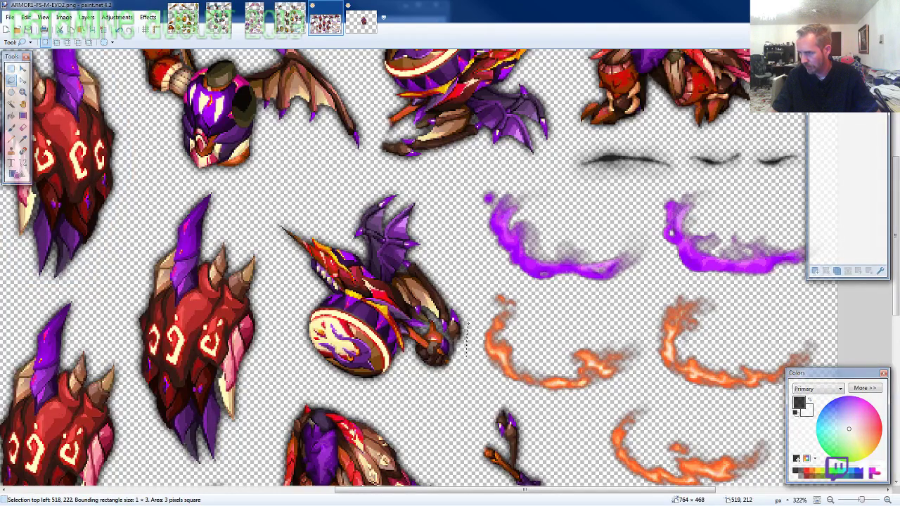
pyautogui.moveTo(467, 318)
pyautogui.mouseDown()
pyautogui.moveTo(451, 246)
pyautogui.moveTo(418, 200)
pyautogui.mouseUp()
pyautogui.moveTo(338, 195)
pyautogui.mouseDown()
pyautogui.moveTo(280, 232)
pyautogui.moveTo(278, 288)
pyautogui.moveTo(302, 344)
pyautogui.moveTo(323, 371)
pyautogui.moveTo(366, 385)
pyautogui.moveTo(401, 387)
pyautogui.moveTo(453, 365)
pyautogui.mouseUp()
# Paste the hammer onto the shield's layer, fit its hand over the figure's far fist, and return to ARMOR1-FS-M-EVO2.png.
pyautogui.click(361, 21)
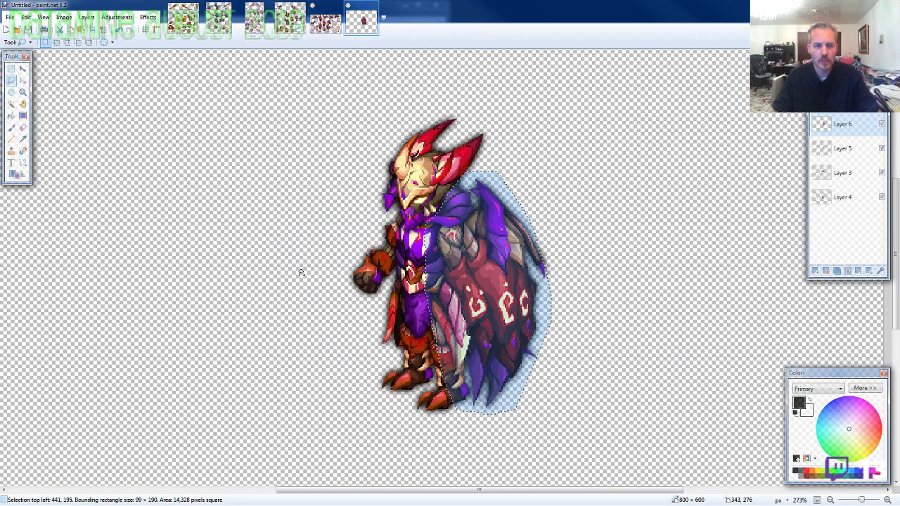
pyautogui.scroll(5, 302, 273)
pyautogui.hotkey('ctrl', 'v')
pyautogui.moveTo(781, 382); pyautogui.dragTo(357, 312)
pyautogui.moveTo(371, 348); pyautogui.dragTo(464, 300)
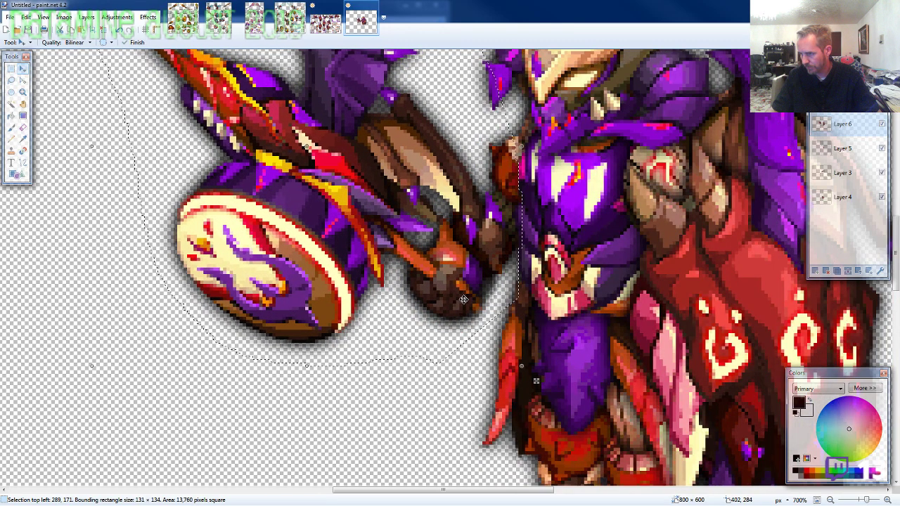
pyautogui.scroll(-3, 463, 300)
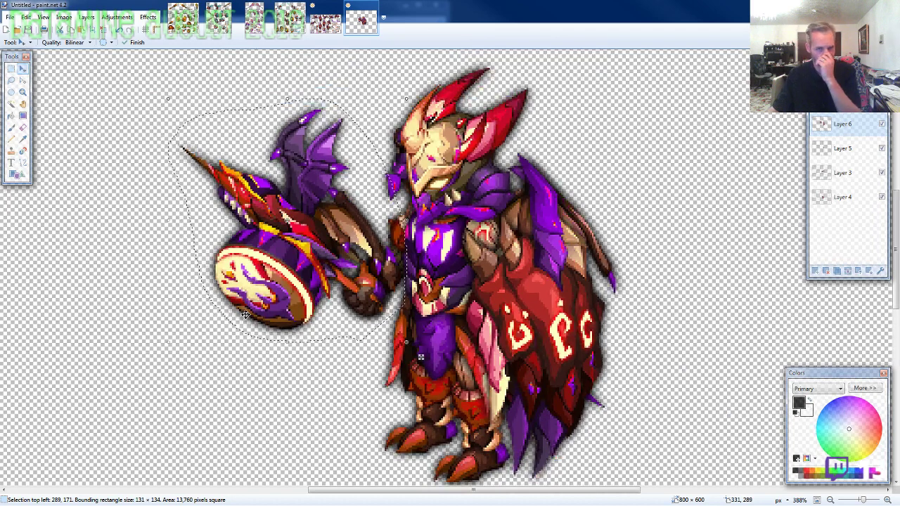
pyautogui.scroll(-1, 247, 316)
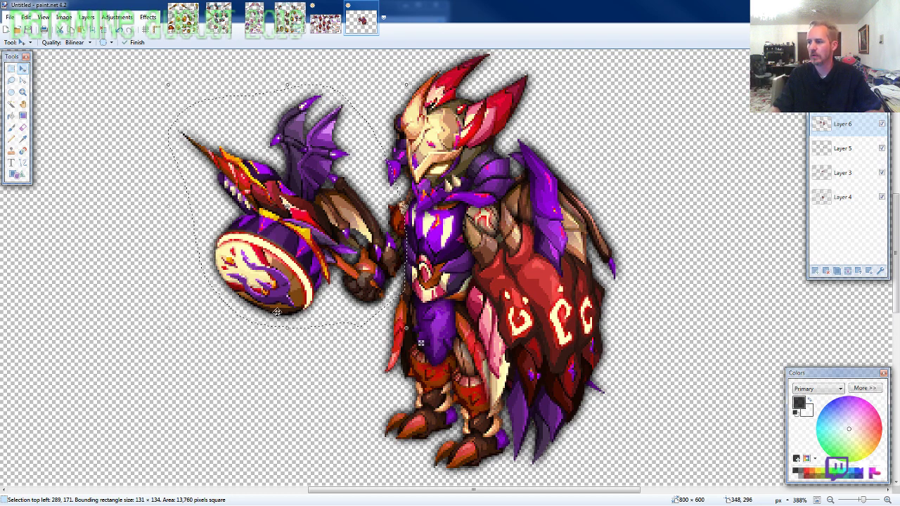
pyautogui.click(325, 21)
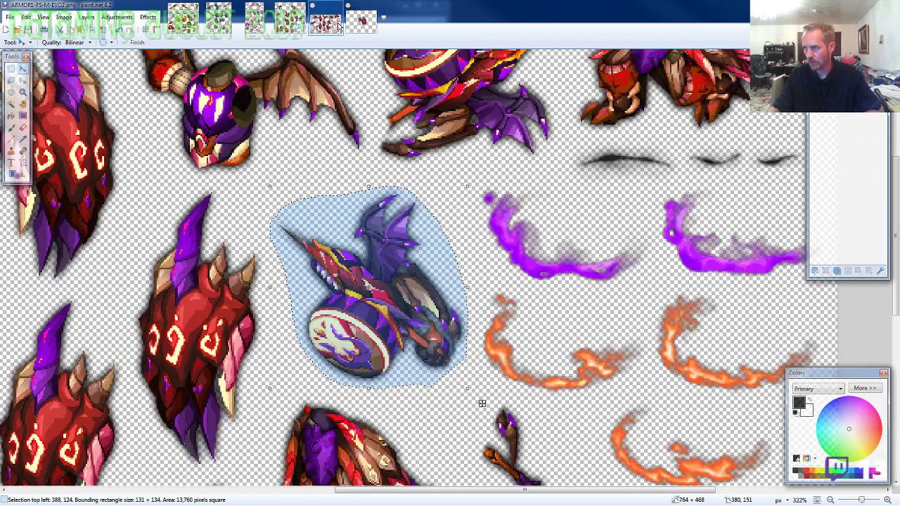
# Outline the purple spiked hammer shaft with its detached hand piece using a lasso selection of about 86 × 94 pixels and copy it.
pyautogui.click(11, 80)
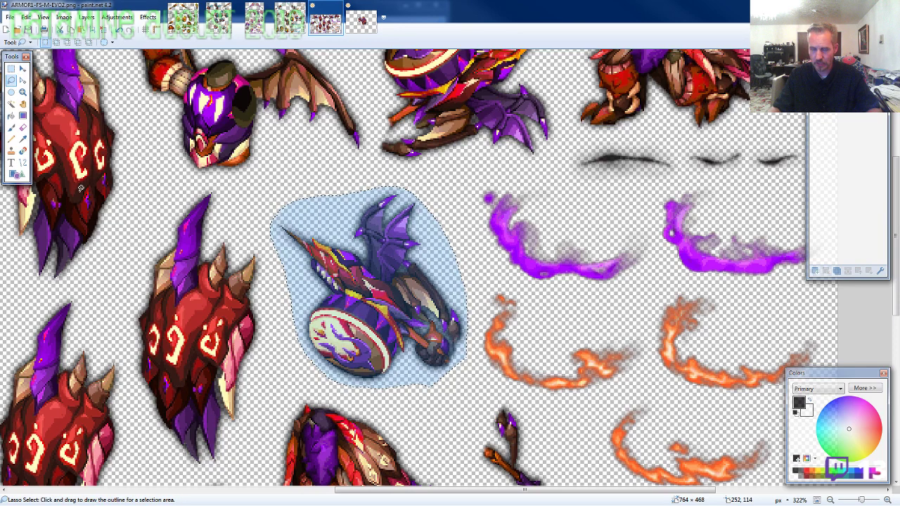
pyautogui.scroll(-2, 94, 204)
pyautogui.scroll(3, 393, 376)
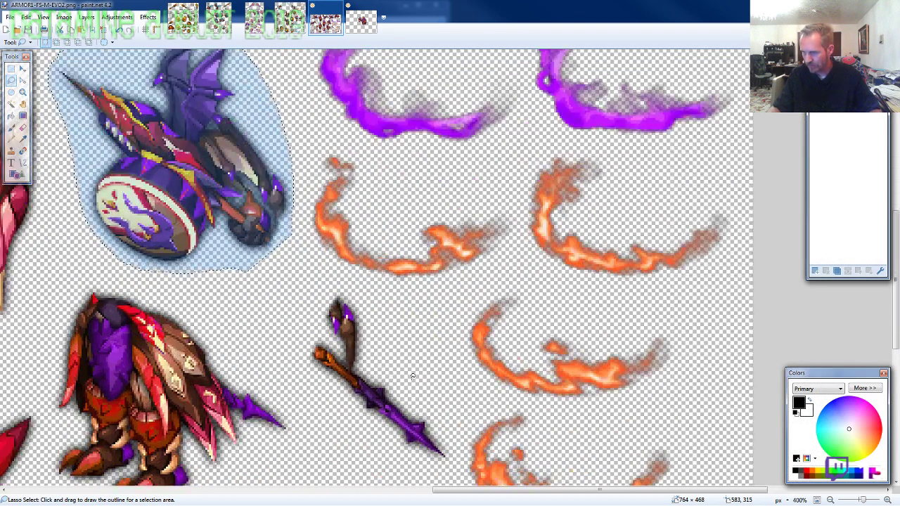
pyautogui.moveTo(453, 455)
pyautogui.mouseDown()
pyautogui.moveTo(445, 417)
pyautogui.moveTo(385, 314)
pyautogui.moveTo(350, 294)
pyautogui.moveTo(301, 329)
pyautogui.moveTo(331, 394)
pyautogui.moveTo(378, 452)
pyautogui.mouseUp()
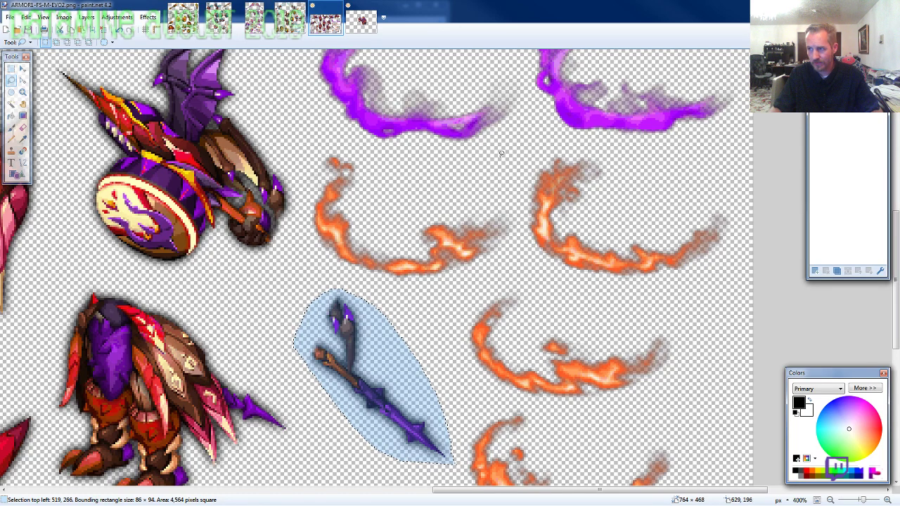
# Add a new layer to the untitled image and move it beneath all the other layers.
pyautogui.click(366, 30)
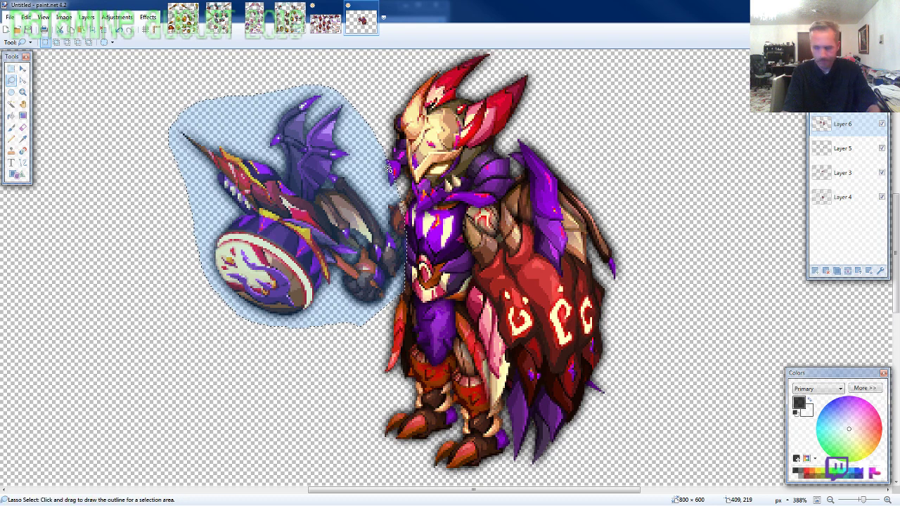
pyautogui.hotkey('ctrl', 'shift', 'n')
pyautogui.moveTo(847, 123); pyautogui.dragTo(838, 256)
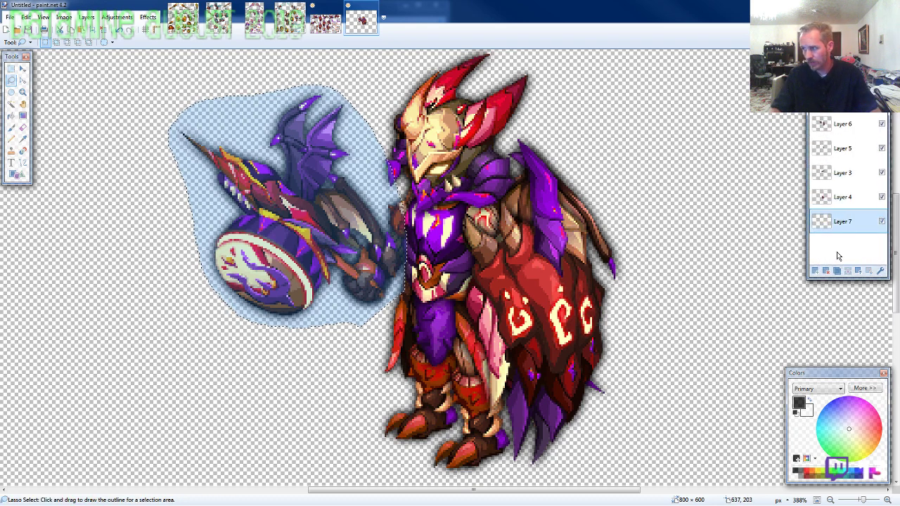
# Paste the spiked shaft into the lowest layer and align it behind the hammer's fist, with its selection's top-left corner at about 378, 242.
pyautogui.hotkey('ctrl', 'v')
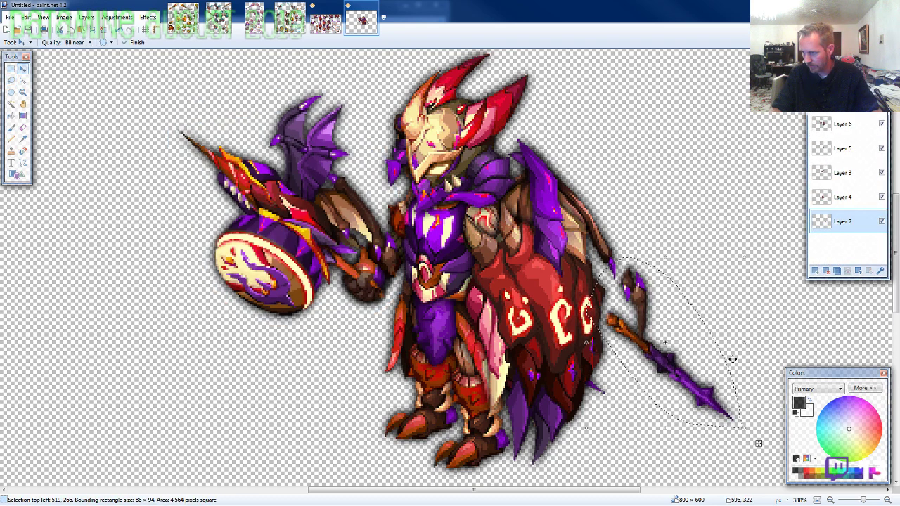
pyautogui.moveTo(692, 349); pyautogui.dragTo(435, 307)
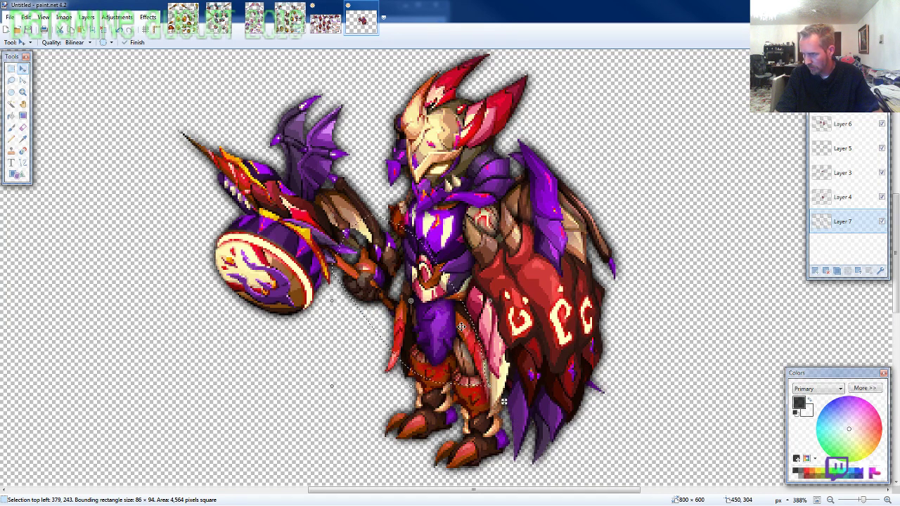
pyautogui.press('Left')
pyautogui.press('Up')
pyautogui.press('Return')
pyautogui.click(461, 327)
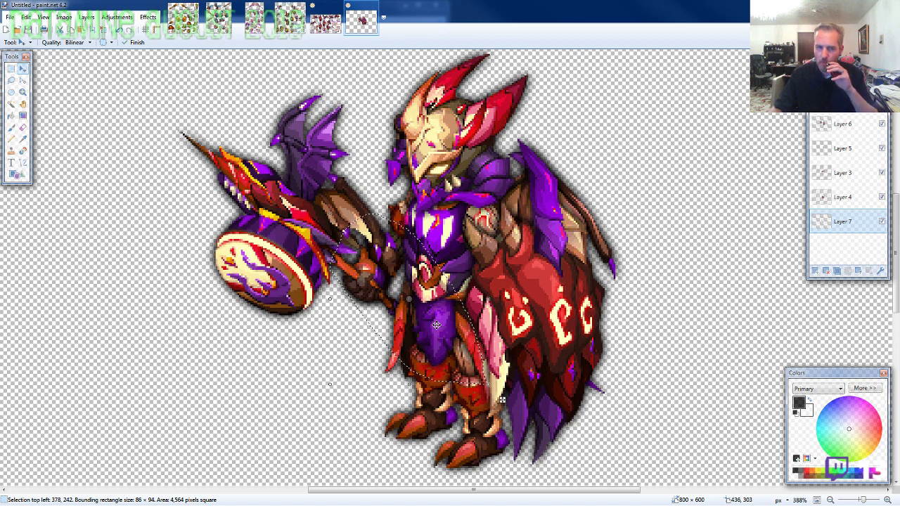
# Drop the lasso selection, select the whole canvas and merge all the layers of the figure into one.
pyautogui.scroll(-1, 436, 324)
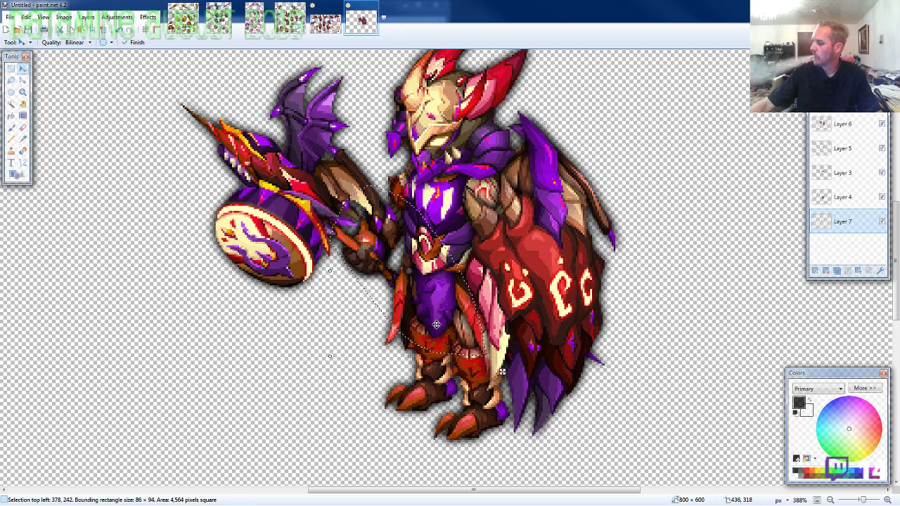
pyautogui.scroll(-3, 454, 337)
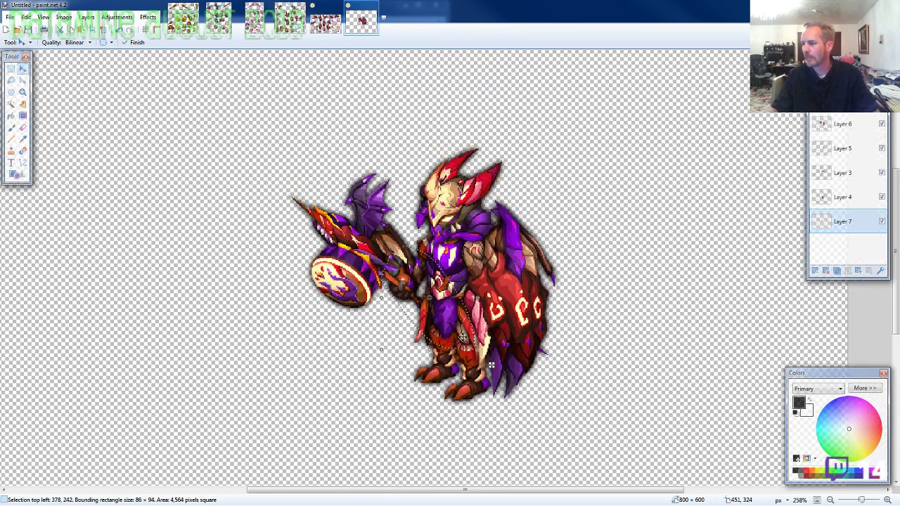
pyautogui.click(11, 79)
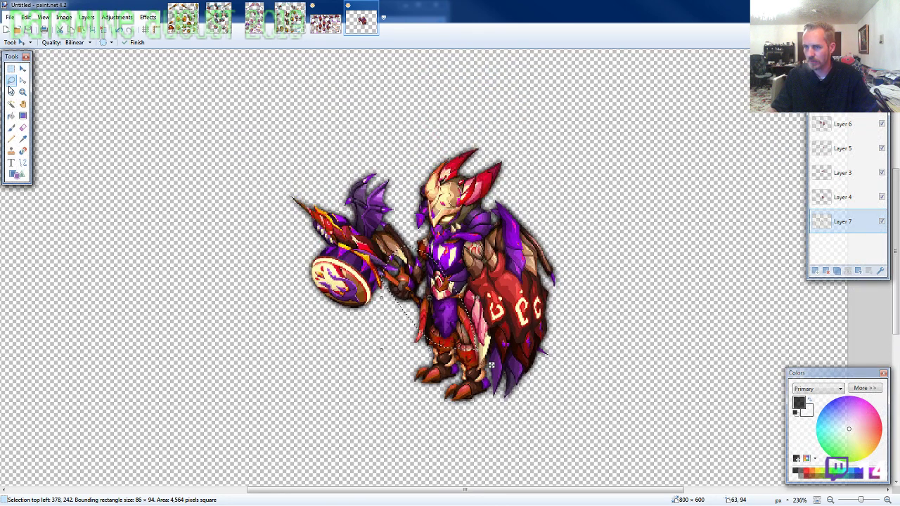
pyautogui.scroll(-2, 363, 304)
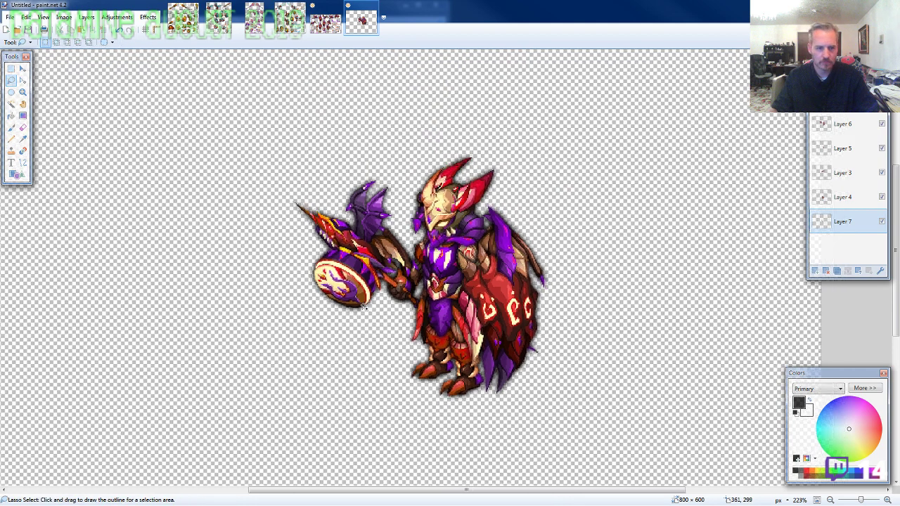
pyautogui.scroll(-1, 363, 304)
pyautogui.hotkey('ctrl', 'a')
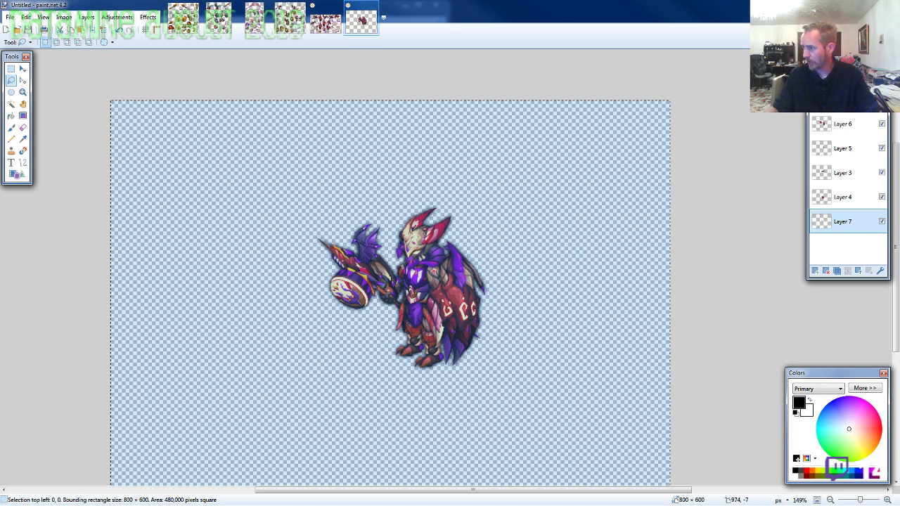
pyautogui.click(843, 99)
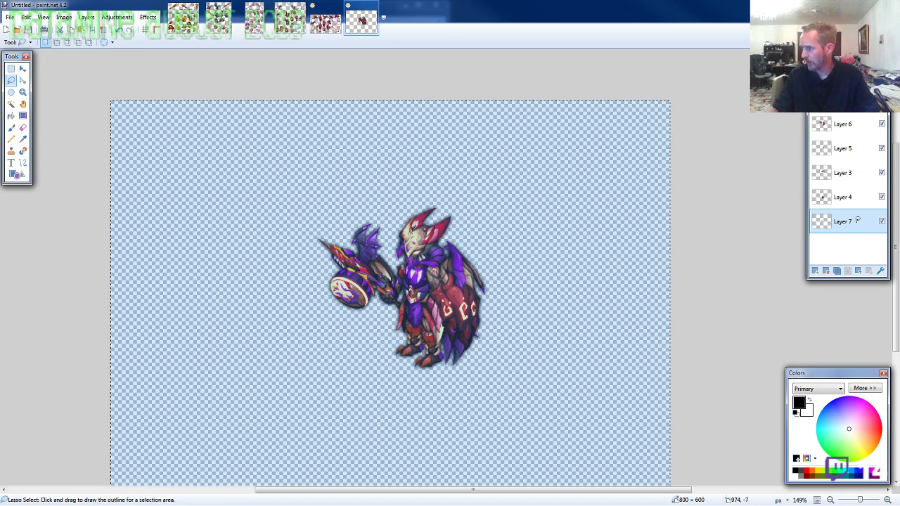
pyautogui.click(848, 271)
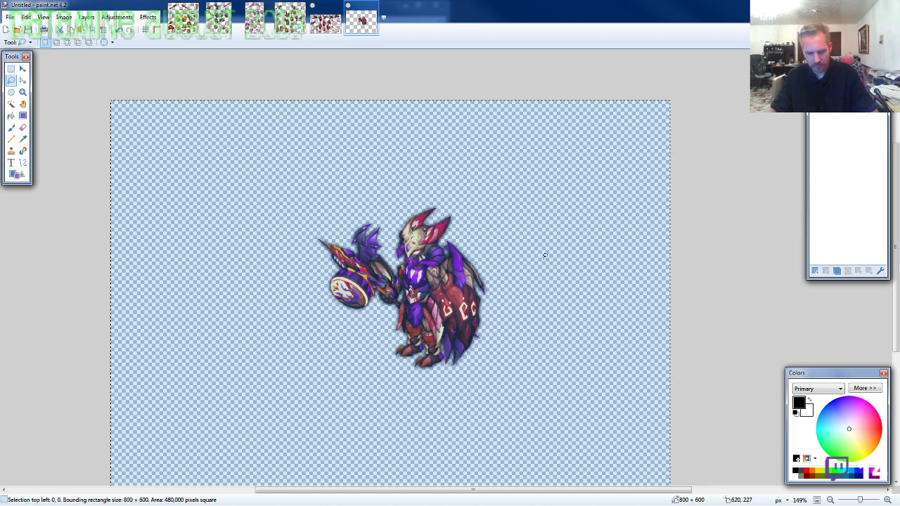
# Move the whole figure into the canvas's upper-left corner, with the selection's top-left at -285, -143.
pyautogui.press('m')
pyautogui.moveTo(527, 265); pyautogui.dragTo(324, 165)
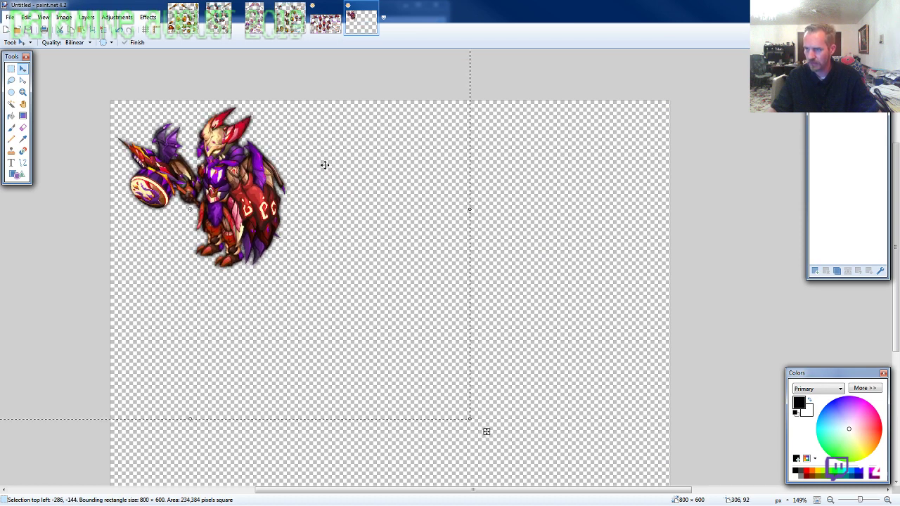
pyautogui.hotkey('ctrl', 'd')
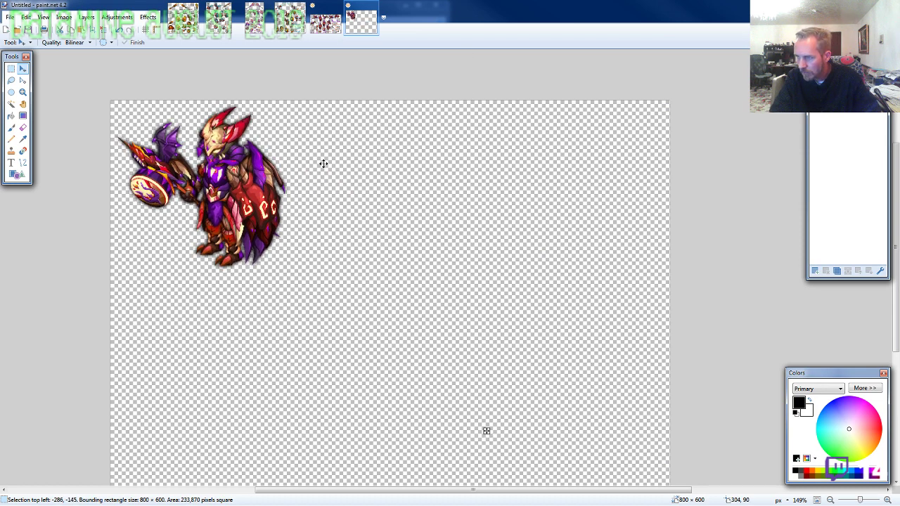
pyautogui.press('Down')
pyautogui.press('Right')
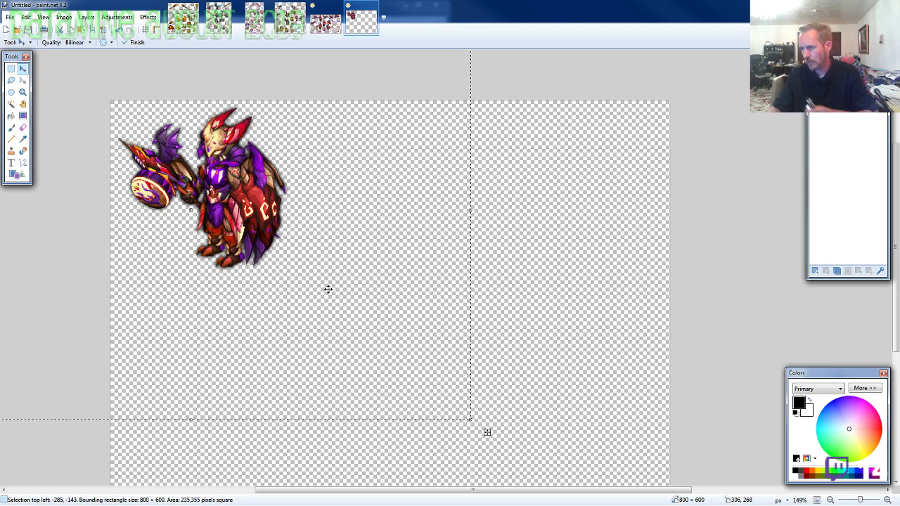
# Resize the canvas to 265 × 265 pixels, anchored at the top left.
pyautogui.scroll(-5, 353, 276)
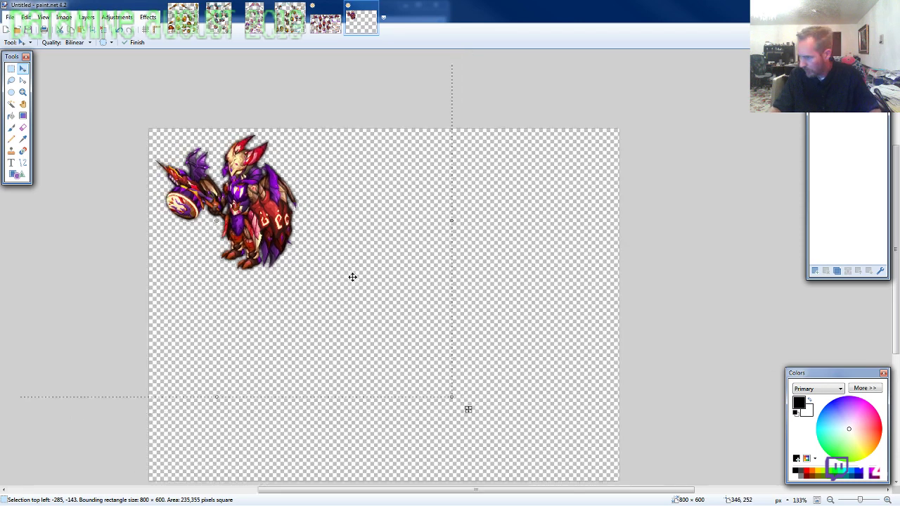
pyautogui.scroll(-1, 353, 276)
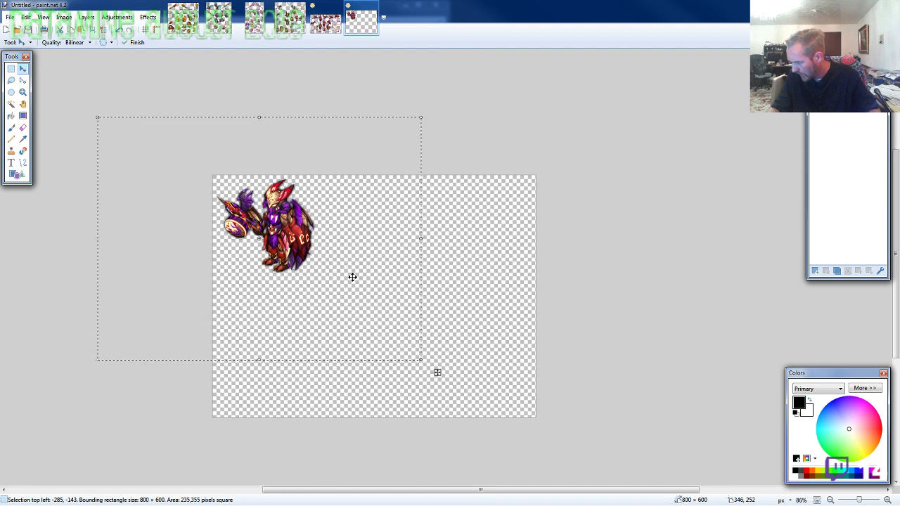
pyautogui.scroll(3, 352, 277)
pyautogui.scroll(1, 352, 276)
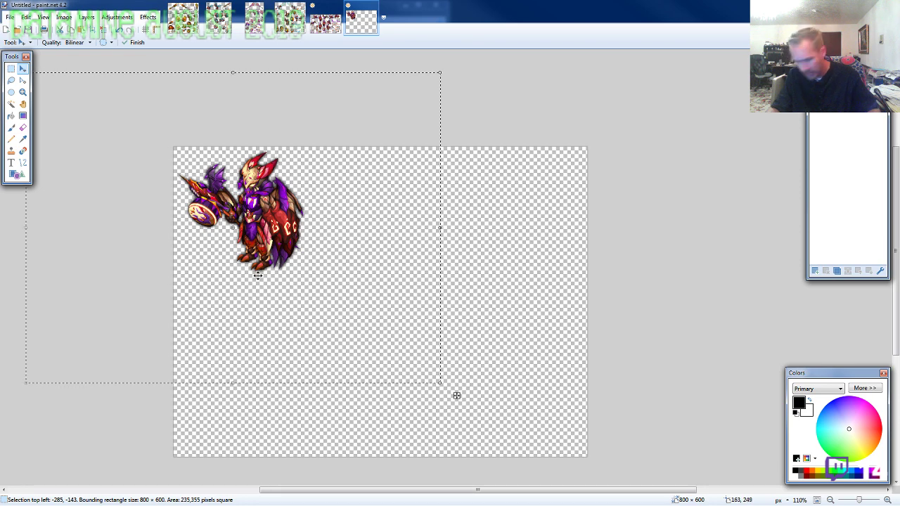
pyautogui.hotkey('ctrl', 'shift', 'r')
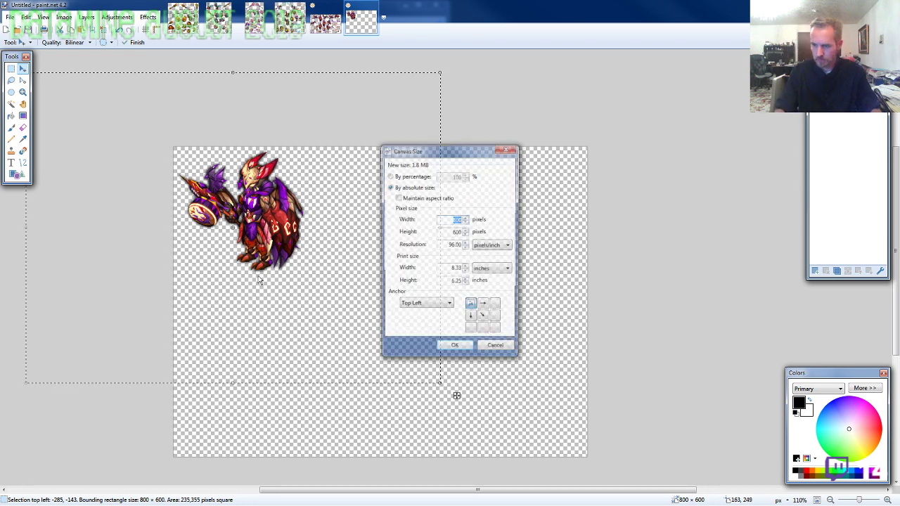
pyautogui.write('265')
pyautogui.press('Tab')
pyautogui.write('265')
pyautogui.press('Return')
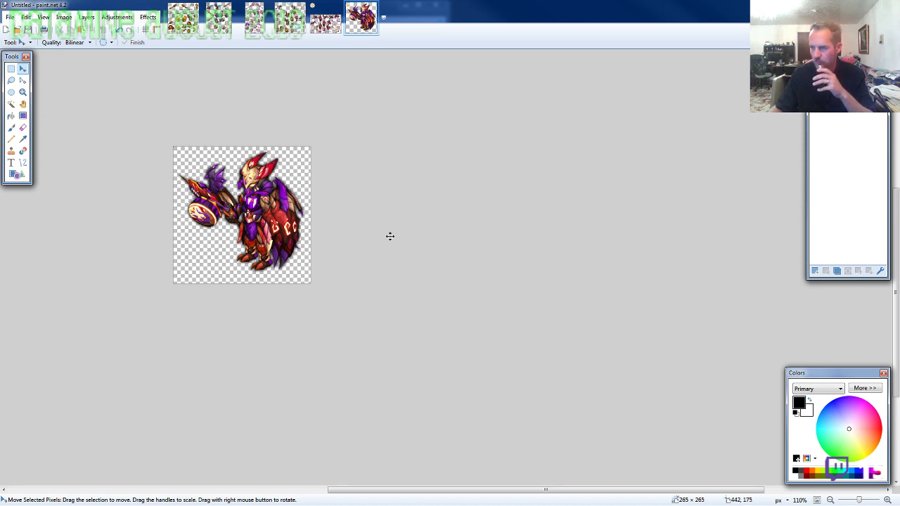
# Select the whole image and nudge the figure down 5 pixels.
pyautogui.hotkey('ctrl', 'a')
pyautogui.press('Down')
pyautogui.press('Down')
pyautogui.press('Down')
pyautogui.press('Down')
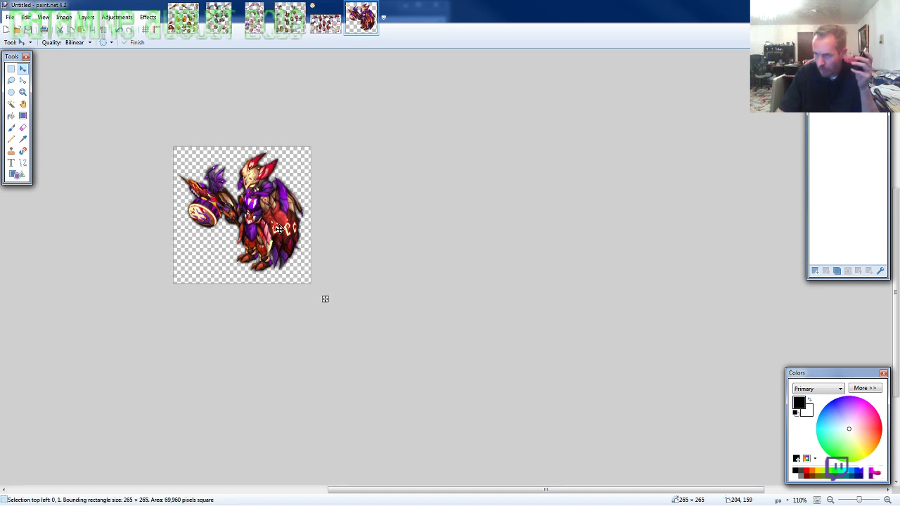
pyautogui.press('Down')
pyautogui.press('Up')
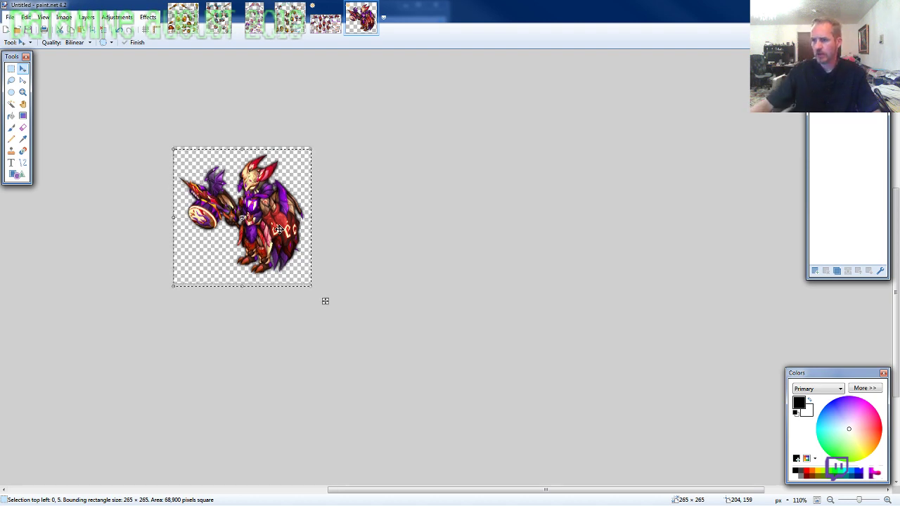
# Save the image as PNG file ARMOR1-FS-M-EVo2 in the Pictures library's DATAMINE\2019-08 folder, keeping the offered save settings.
pyautogui.hotkey('ctrl', 's')
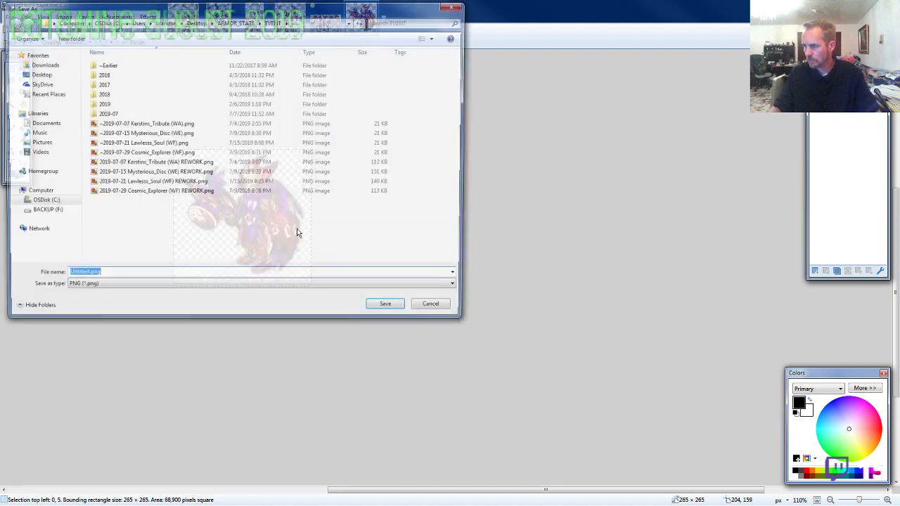
pyautogui.click(235, 21)
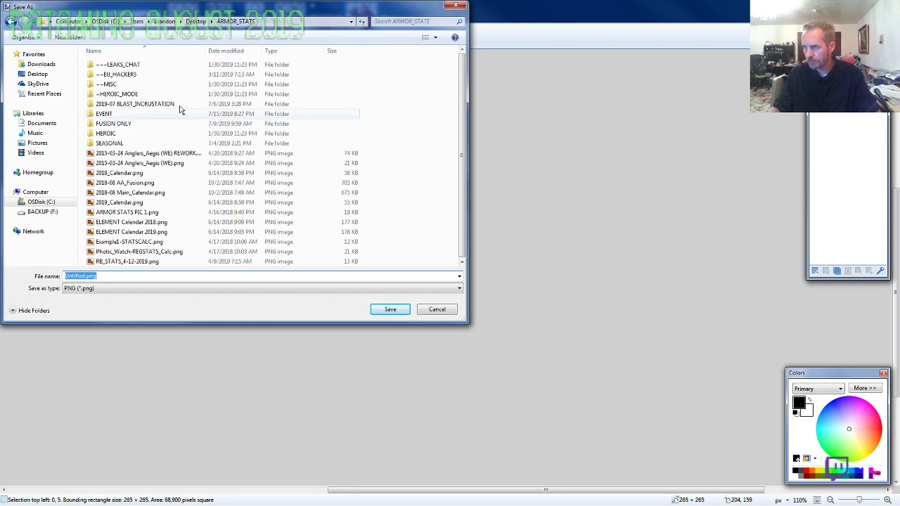
pyautogui.click(49, 145)
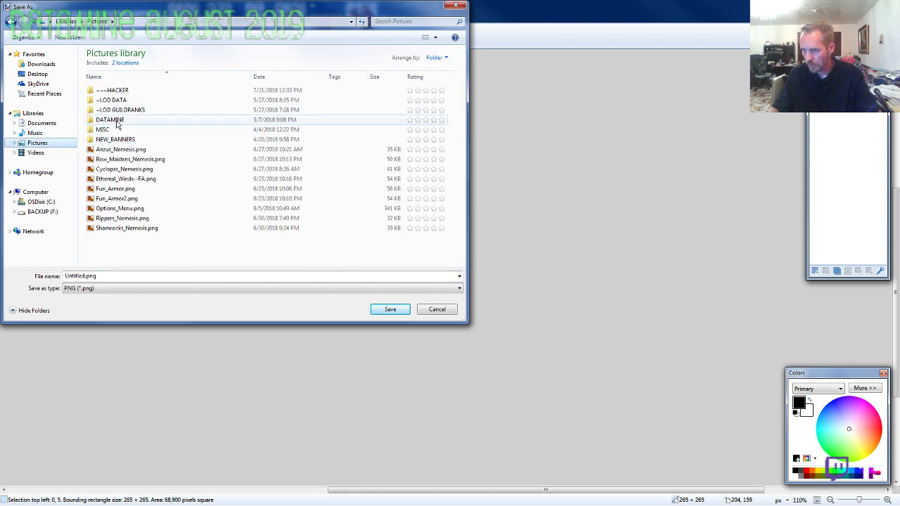
pyautogui.doubleClick(118, 121)
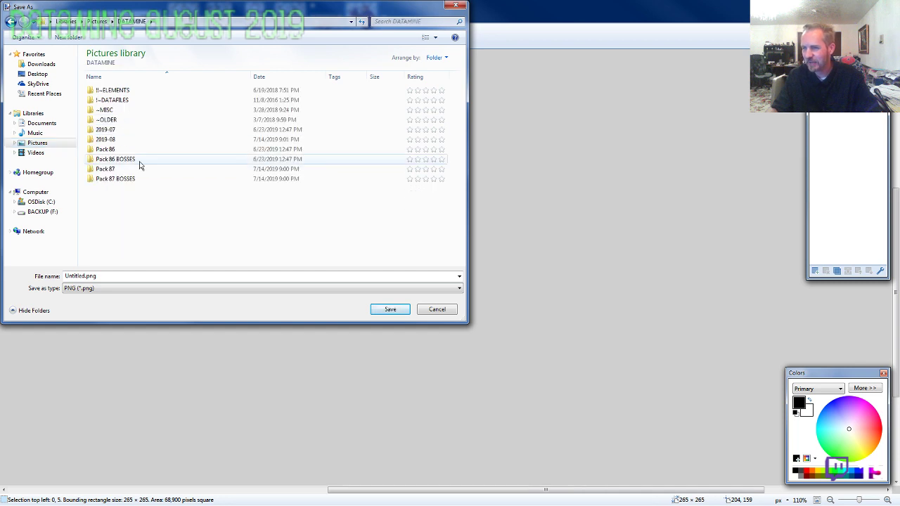
pyautogui.doubleClick(112, 139)
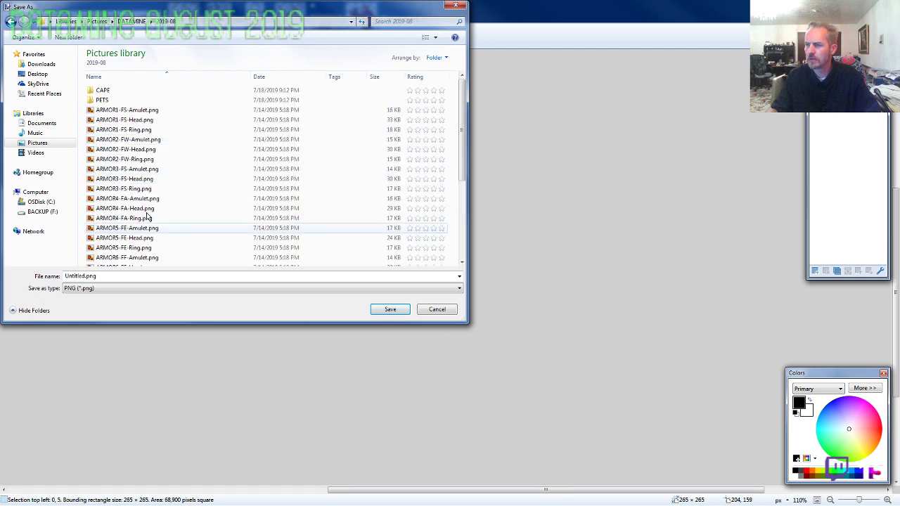
pyautogui.click(136, 274)
pyautogui.write('ARMOR1-FS')
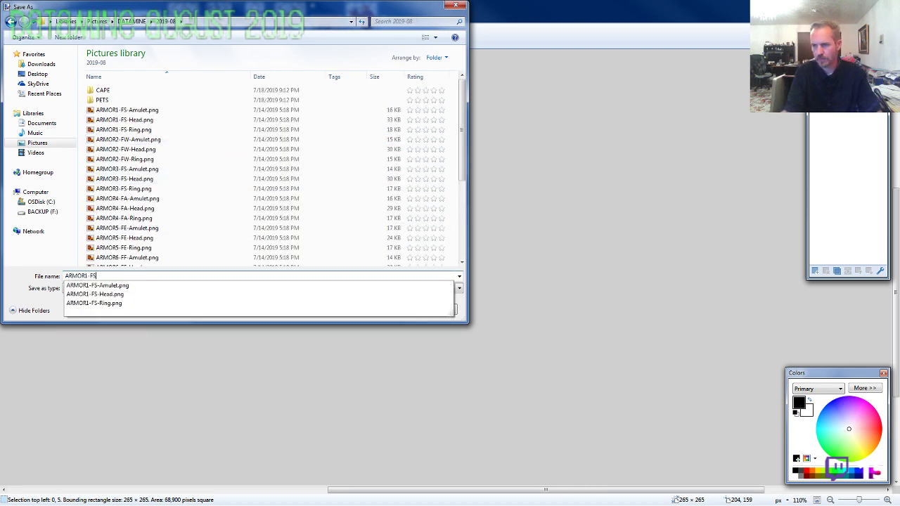
pyautogui.write('-M-Evo2')
pyautogui.press('Return')
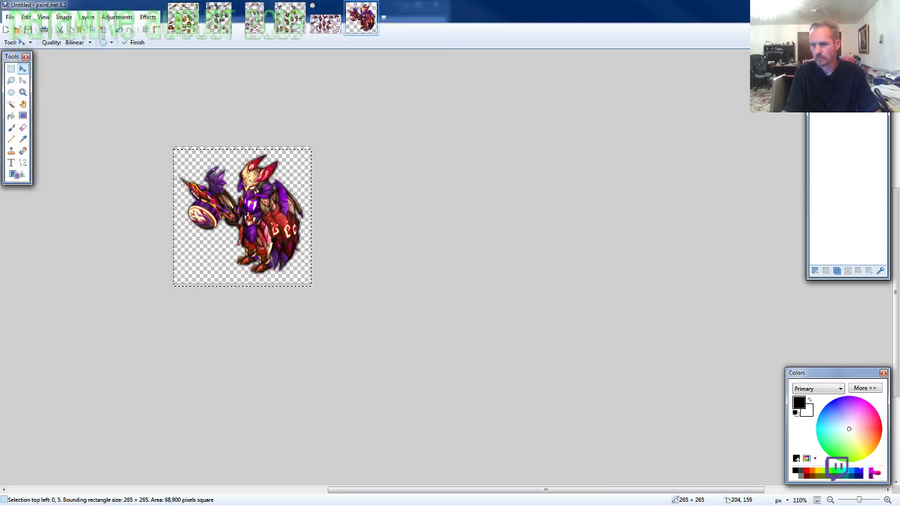
pyautogui.press('Return')
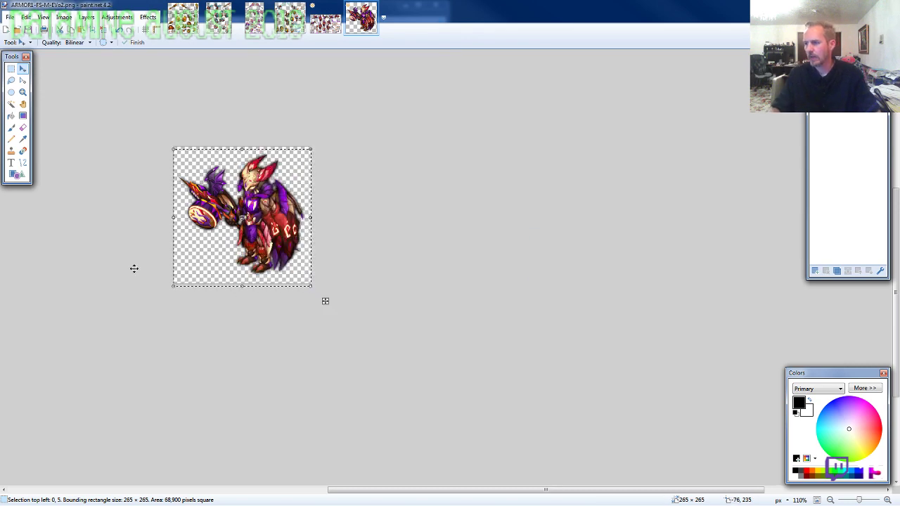
# Close the finished figure and the ARMOR1-FS-M-EVO2 sprite sheet, saving the sheet's changes.
pyautogui.hotkey('ctrl', 'w')
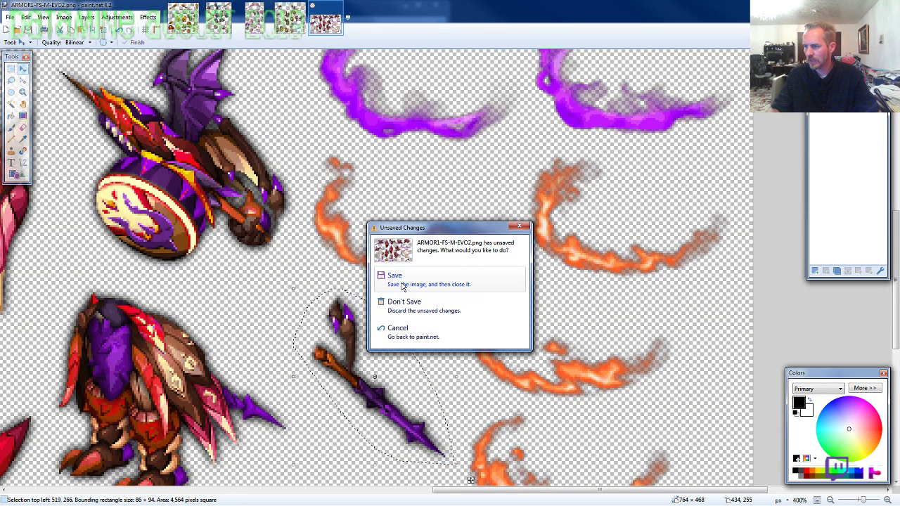
pyautogui.click(401, 284)
# Lasso the rightmost blue-and-gold shield in the bottom row of the ARMOR2-FW-M-EVO2 sheet, about 80 × 102 pixels, and copy it.
pyautogui.click(11, 80)
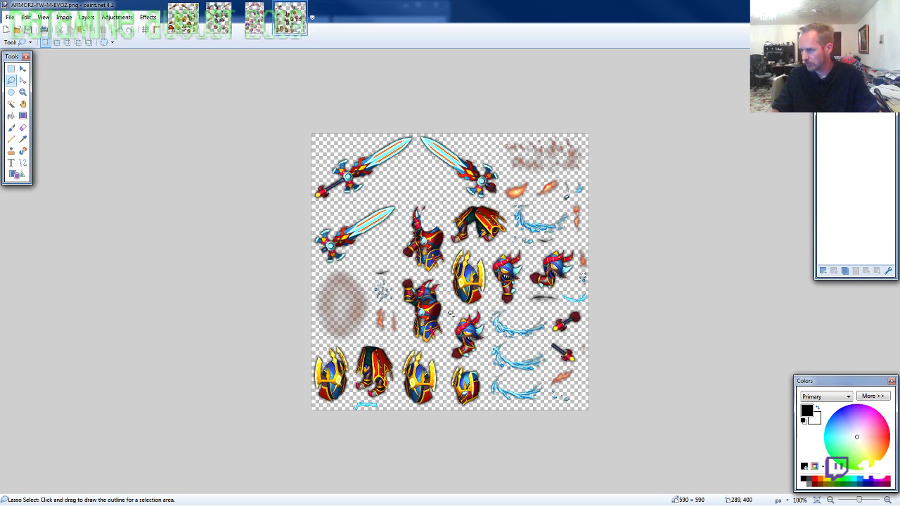
pyautogui.keyDown('ctrl'); pyautogui.scroll(5, 450, 315); pyautogui.keyUp('ctrl')
pyautogui.click(528, 300)
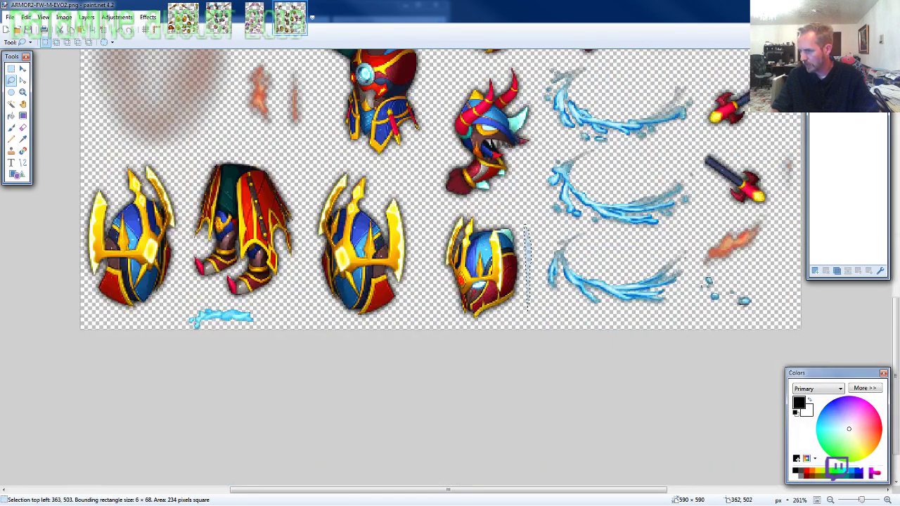
pyautogui.moveTo(526, 227)
pyautogui.mouseDown()
pyautogui.moveTo(448, 207)
pyautogui.moveTo(437, 271)
pyautogui.moveTo(443, 302)
pyautogui.moveTo(471, 333)
pyautogui.mouseUp()
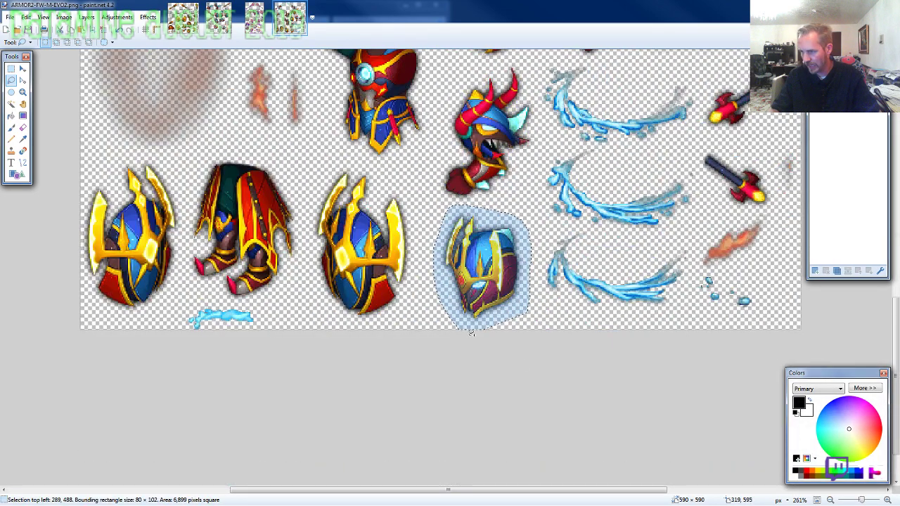
pyautogui.hotkey('ctrl', 'c')
# Create a transparent 800 × 600 pixel image and paste the copied shield into it, with its selection's top-left at 378, 167.
pyautogui.hotkey('ctrl', 'n')
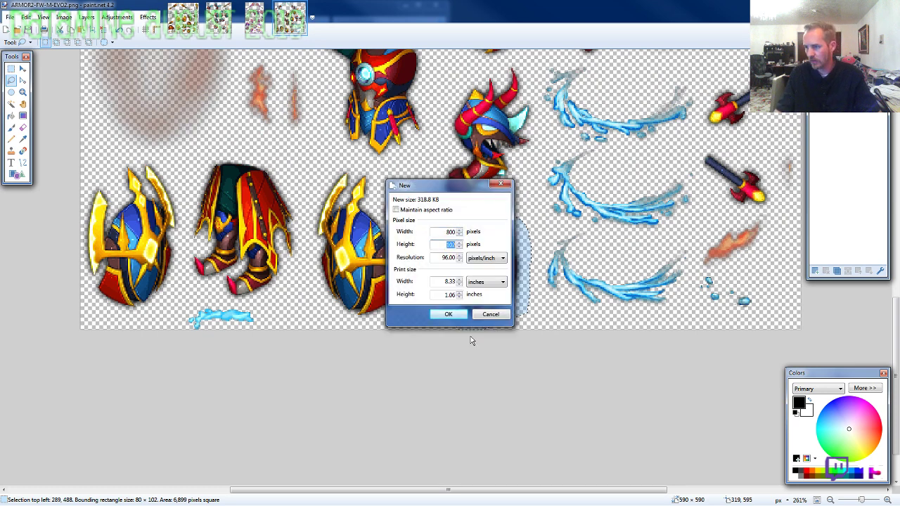
pyautogui.press('Return')
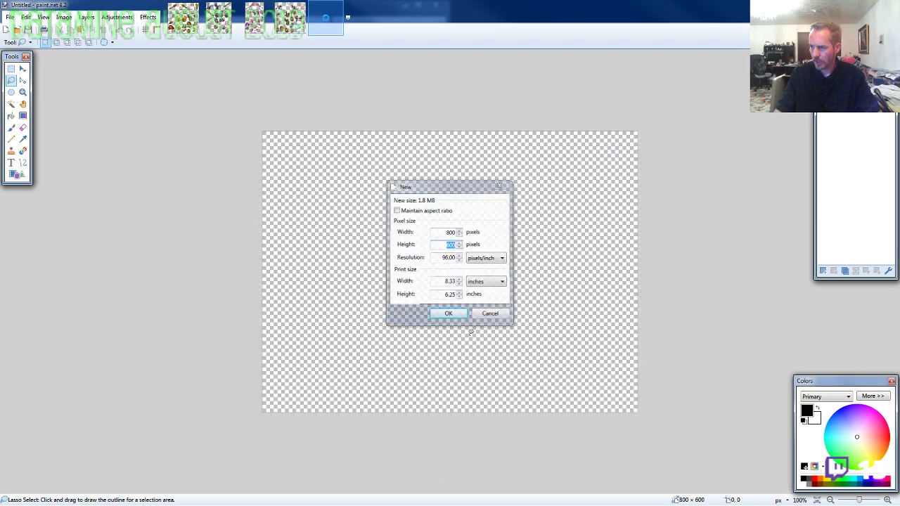
pyautogui.press('Delete')
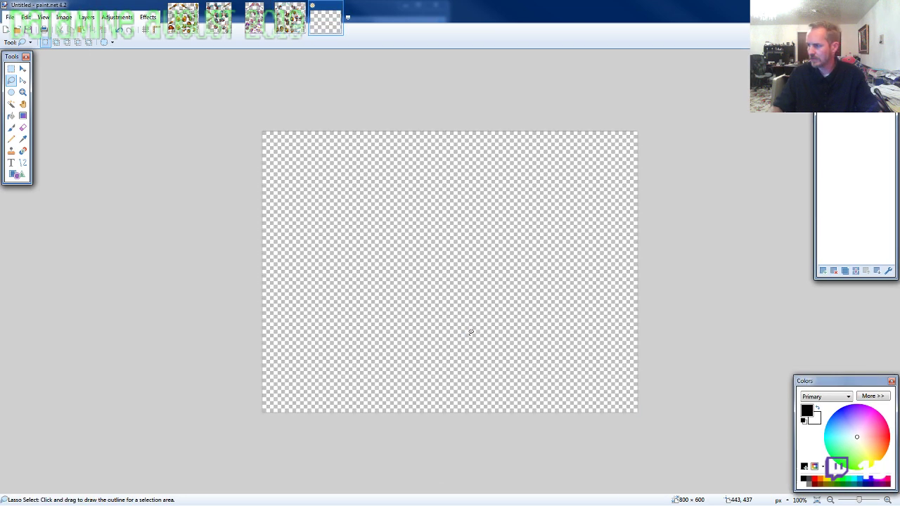
pyautogui.hotkey('ctrl', 'v')
pyautogui.moveTo(568, 292); pyautogui.dragTo(609, 148)
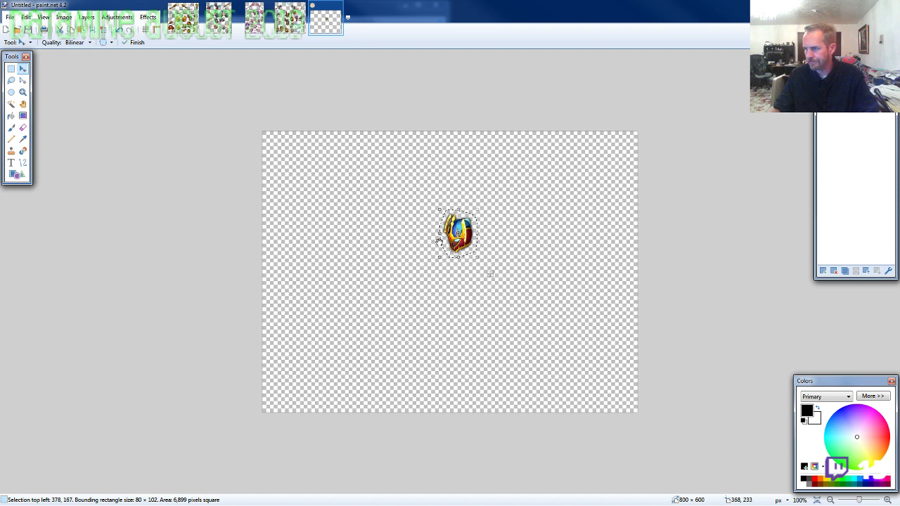
# Lasso the one-armed torso beside the middle sword on the ARMOR2-FW-M-EVO2 sheet, about 106 × 159 pixels, and copy it.
pyautogui.click(290, 18)
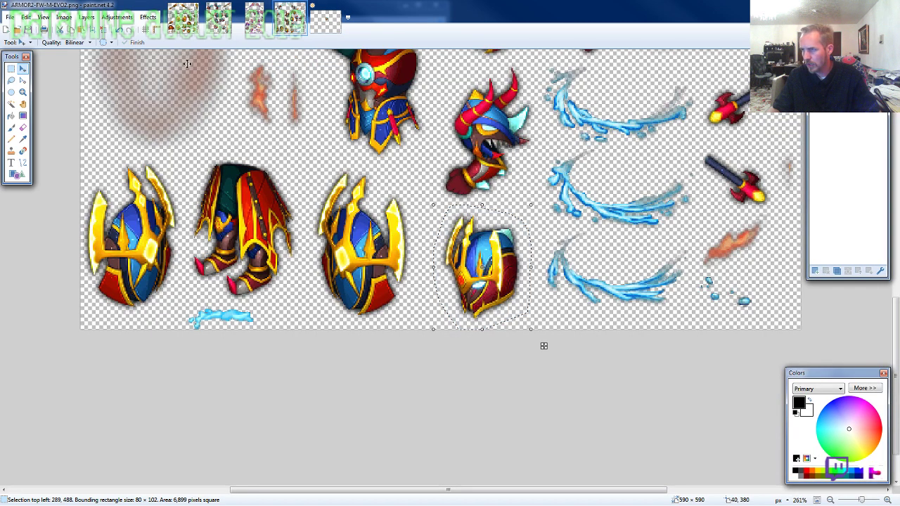
pyautogui.click(15, 84)
pyautogui.scroll(10, 476, 221)
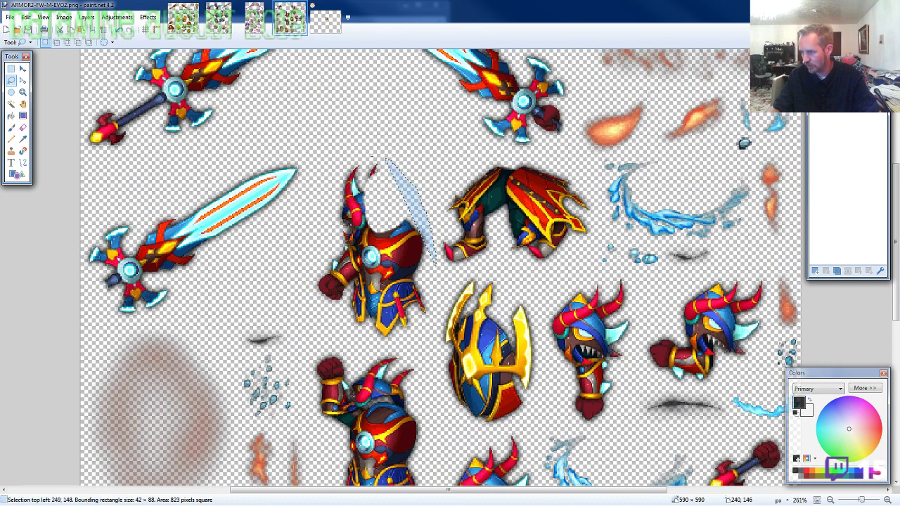
pyautogui.moveTo(371, 156)
pyautogui.mouseDown()
pyautogui.moveTo(341, 169)
pyautogui.moveTo(332, 190)
pyautogui.moveTo(315, 304)
pyautogui.moveTo(384, 348)
pyautogui.moveTo(408, 347)
pyautogui.moveTo(439, 330)
pyautogui.mouseUp()
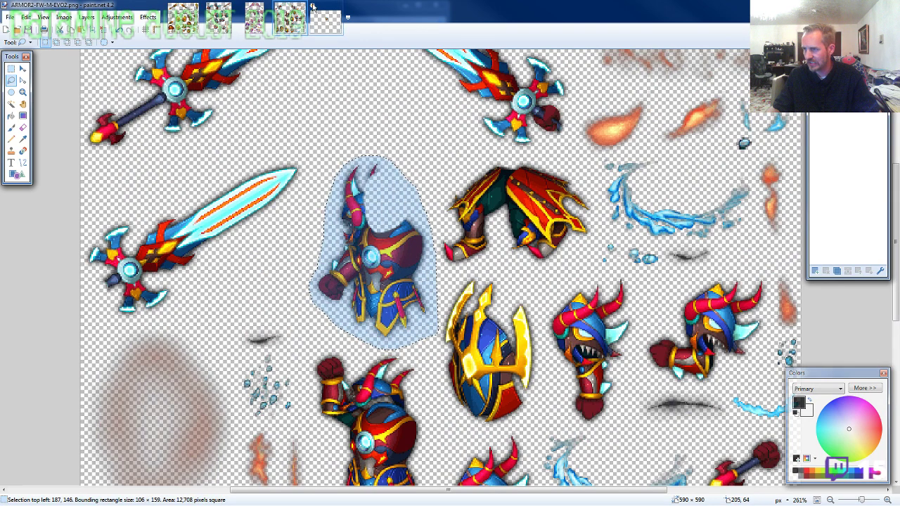
# Paste the torso into the figure image on a layer beneath the helmet, with its selection's top-left at 354, 189.
pyautogui.click(314, 7)
pyautogui.click(844, 124)
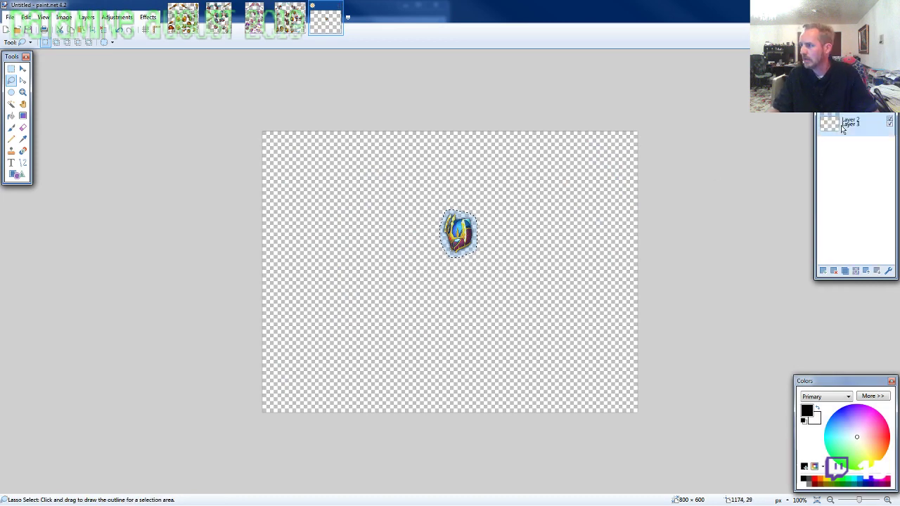
pyautogui.scroll(12, 516, 270)
pyautogui.hotkey('ctrl', 'v')
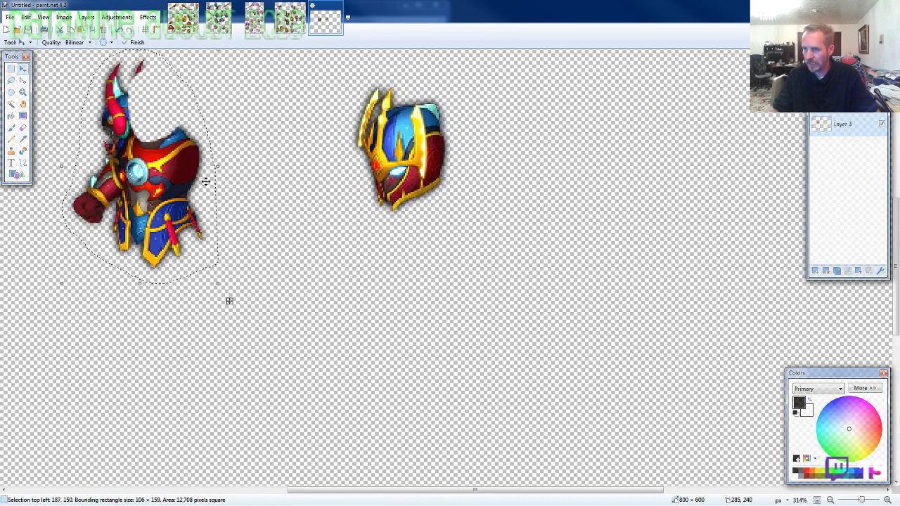
pyautogui.moveTo(227, 299); pyautogui.dragTo(476, 359)
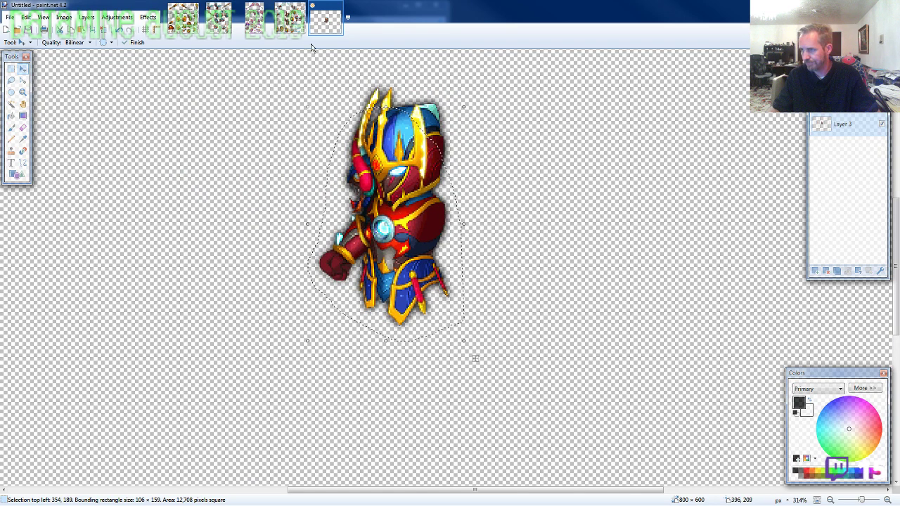
# Lasso the standing legs in the bottom row of the ARMOR2-FW-M-EVO2 sheet, about 99 × 123 pixels, and copy them.
pyautogui.click(290, 19)
pyautogui.click(10, 81)
pyautogui.scroll(-6, 396, 209)
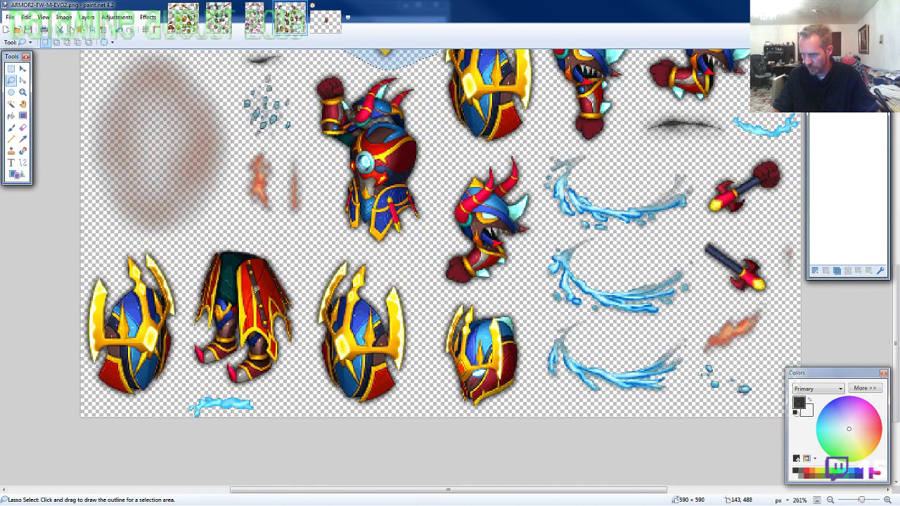
pyautogui.click(298, 363)
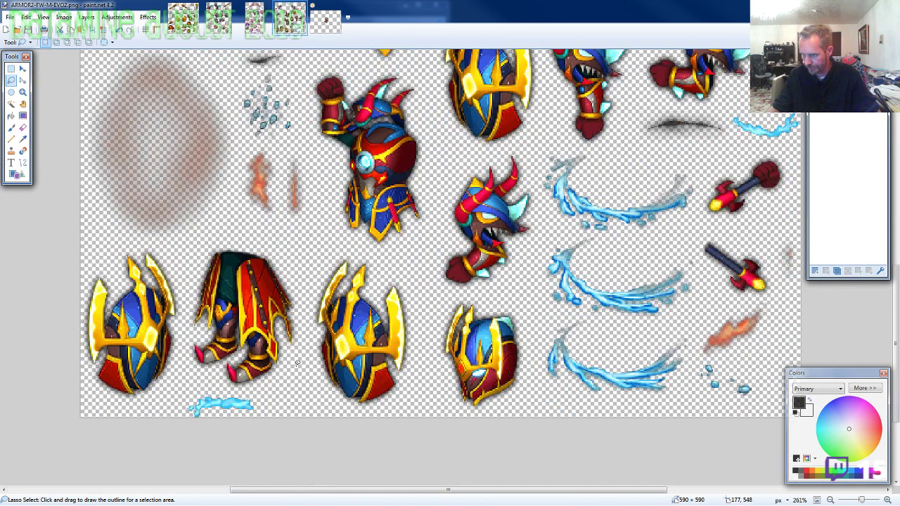
pyautogui.moveTo(301, 303)
pyautogui.mouseDown()
pyautogui.moveTo(262, 248)
pyautogui.moveTo(219, 244)
pyautogui.moveTo(197, 263)
pyautogui.moveTo(189, 356)
pyautogui.mouseUp()
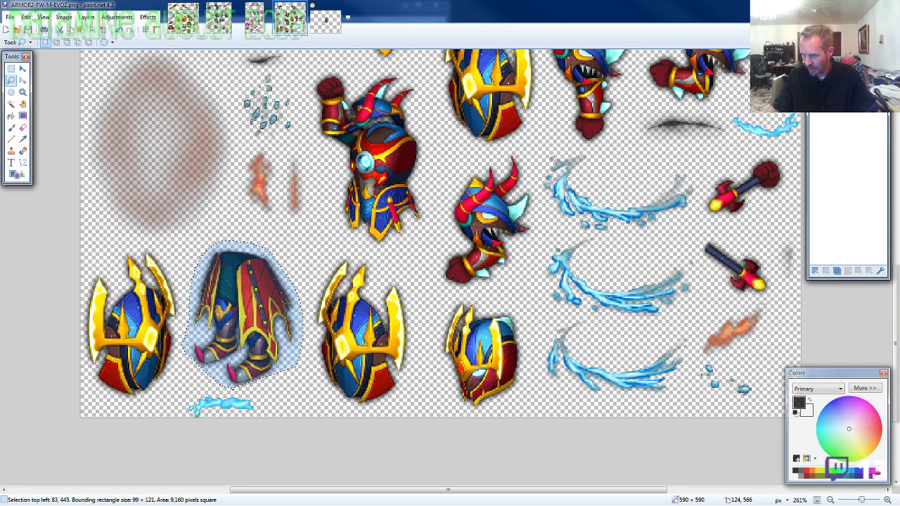
pyautogui.scroll(1, 311, 371)
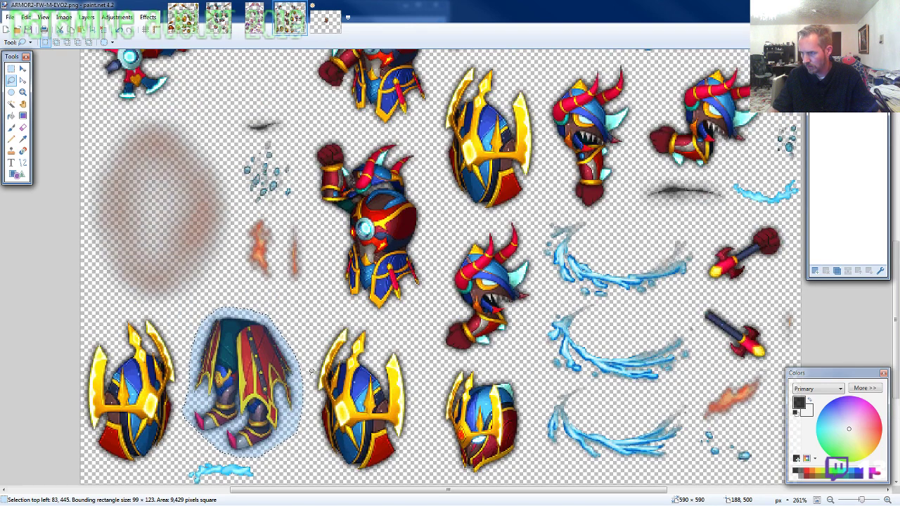
pyautogui.scroll(-1, 311, 371)
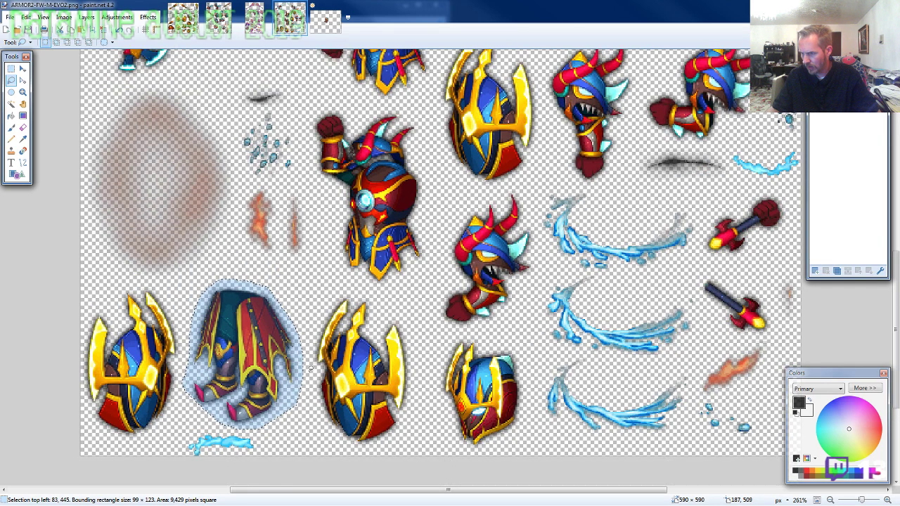
# Paste the legs into the figure image on a new layer below the torso, with their selection's top-left at 370, 287.
pyautogui.click(316, 23)
pyautogui.hotkey('ctrl', 'shift', 'n')
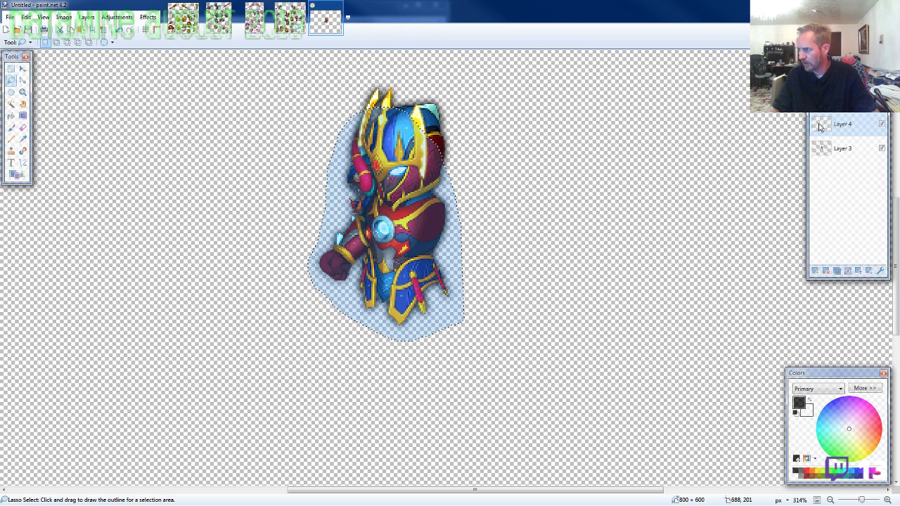
pyautogui.moveTo(820, 126); pyautogui.dragTo(820, 150)
pyautogui.hotkey('ctrl', 'v')
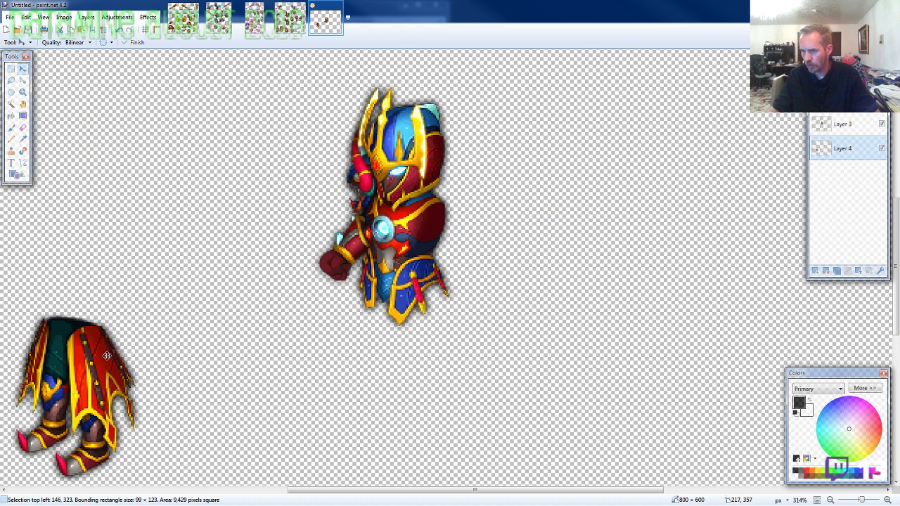
pyautogui.moveTo(106, 356); pyautogui.dragTo(438, 301)
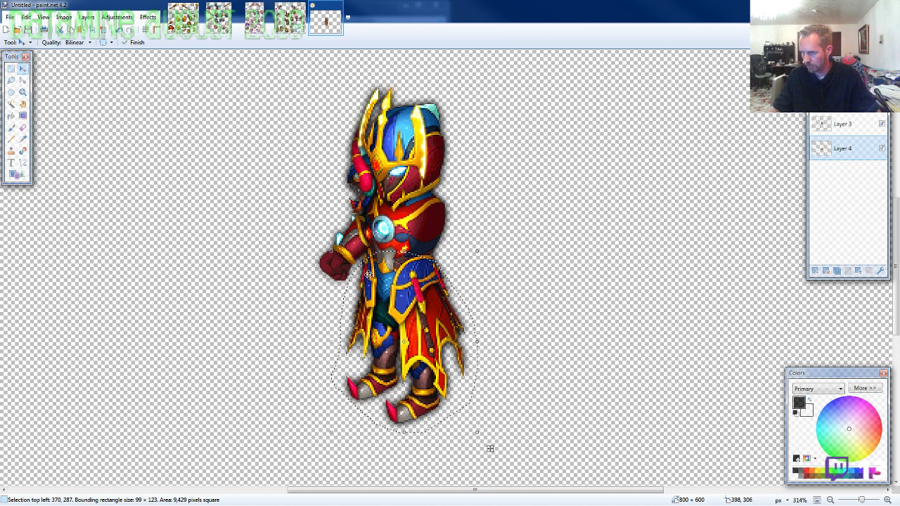
# Lasso the straight hanging arm with the horned shoulder guard on the sprite sheet, about 73 × 129 pixels, and copy it.
pyautogui.click(292, 28)
pyautogui.click(12, 82)
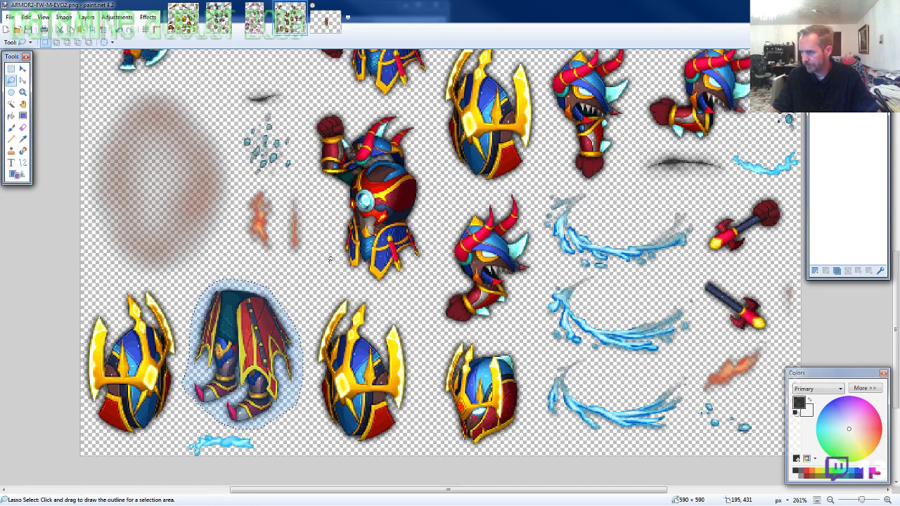
pyautogui.scroll(-3, 288, 251)
pyautogui.scroll(2, 422, 240)
pyautogui.scroll(4, 559, 222)
pyautogui.scroll(2, 559, 222)
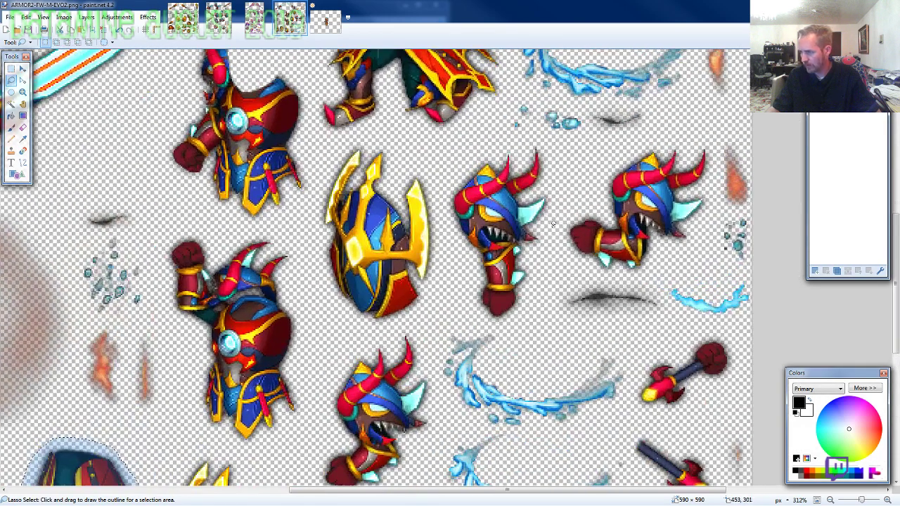
pyautogui.moveTo(552, 215); pyautogui.dragTo(551, 195)
pyautogui.moveTo(542, 139)
pyautogui.mouseDown()
pyautogui.moveTo(491, 145)
pyautogui.moveTo(463, 161)
pyautogui.moveTo(445, 215)
pyautogui.moveTo(477, 310)
pyautogui.moveTo(512, 325)
pyautogui.moveTo(533, 317)
pyautogui.mouseUp()
# Paste the horned arm on a new layer above the torso, with its selection's top-left at 417, 220, and deselect it.
pyautogui.click(325, 22)
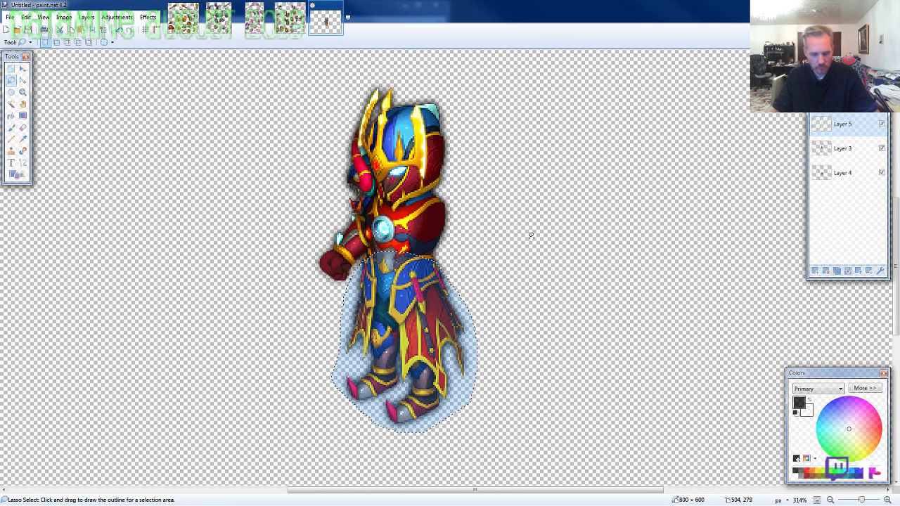
pyautogui.hotkey('ctrl', 'v')
pyautogui.moveTo(493, 394); pyautogui.dragTo(518, 361)
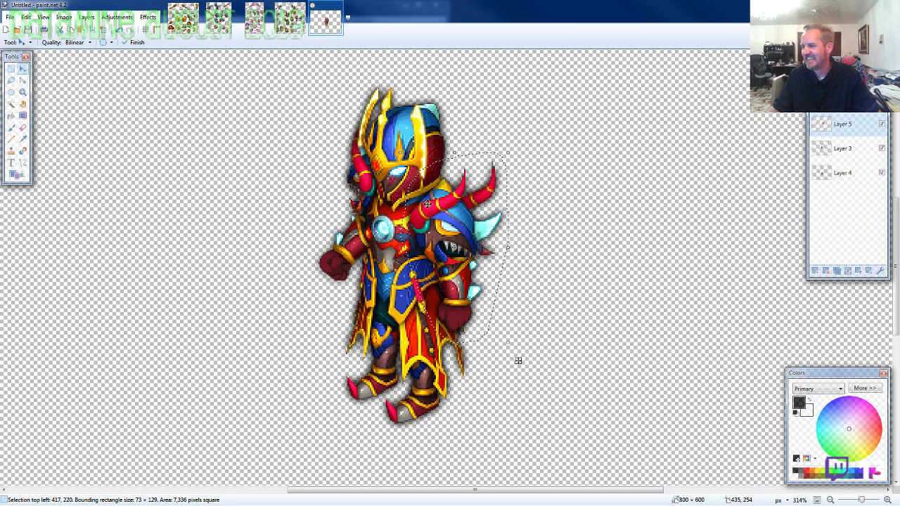
pyautogui.click(287, 28)
pyautogui.press('s')
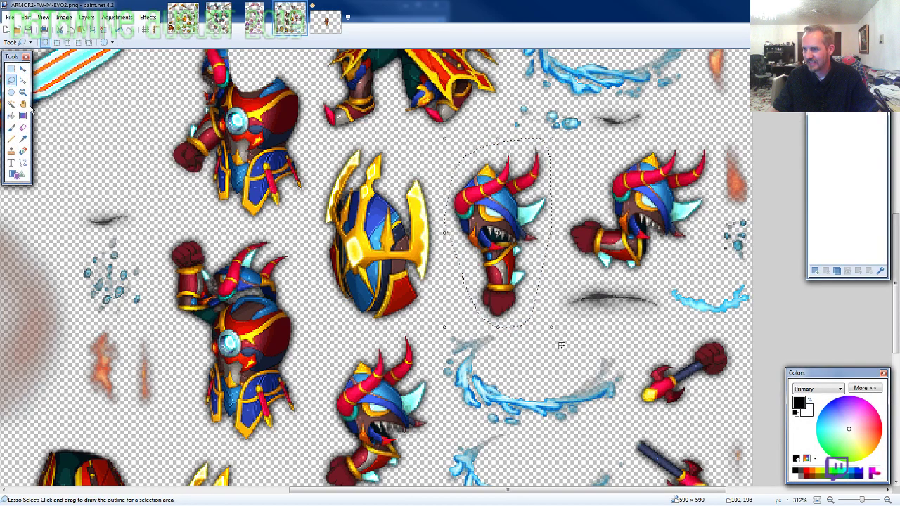
pyautogui.hotkey('ctrl', 'c')
pyautogui.click(326, 20)
pyautogui.hotkey('ctrl', 'shift', 'v')
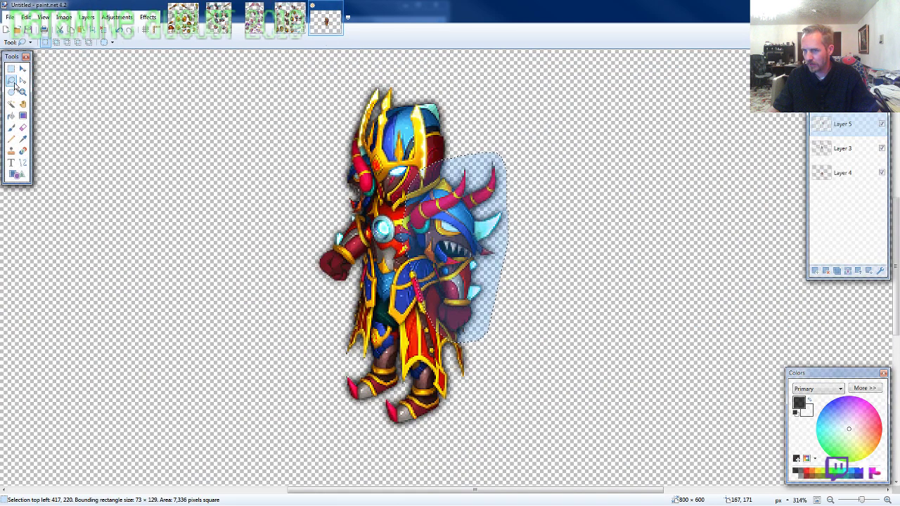
pyautogui.hotkey('ctrl', 'd')
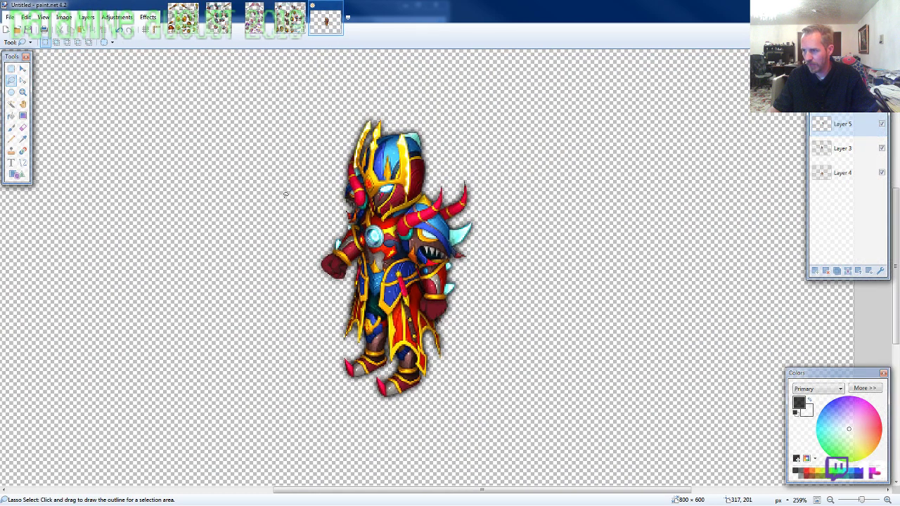
# Lasso the leftmost gold-and-blue shield in the sheet's bottom row, about 86 × 126 pixels, and copy it.
pyautogui.click(290, 19)
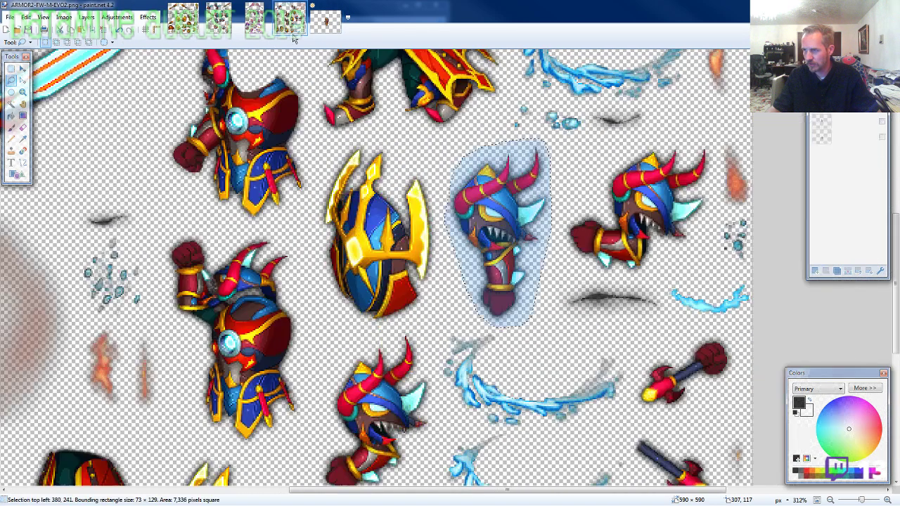
pyautogui.scroll(-5, 298, 274)
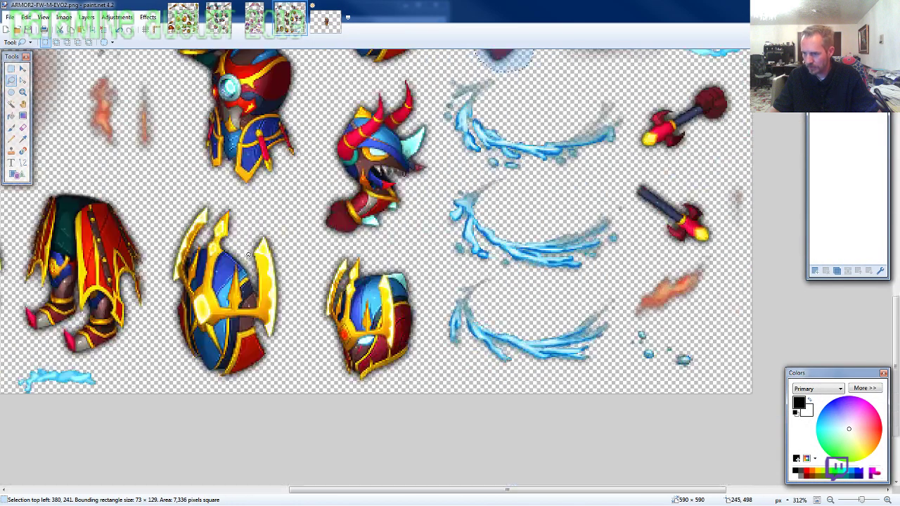
pyautogui.scroll(10, 298, 274)
pyautogui.scroll(3, 298, 273)
pyautogui.scroll(-2, 413, 276)
pyautogui.scroll(-8, 413, 276)
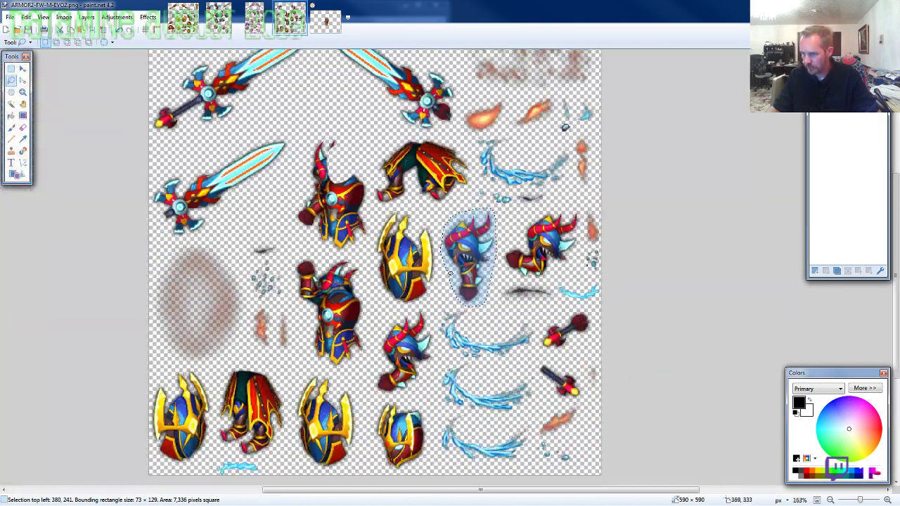
pyautogui.scroll(3, 172, 267)
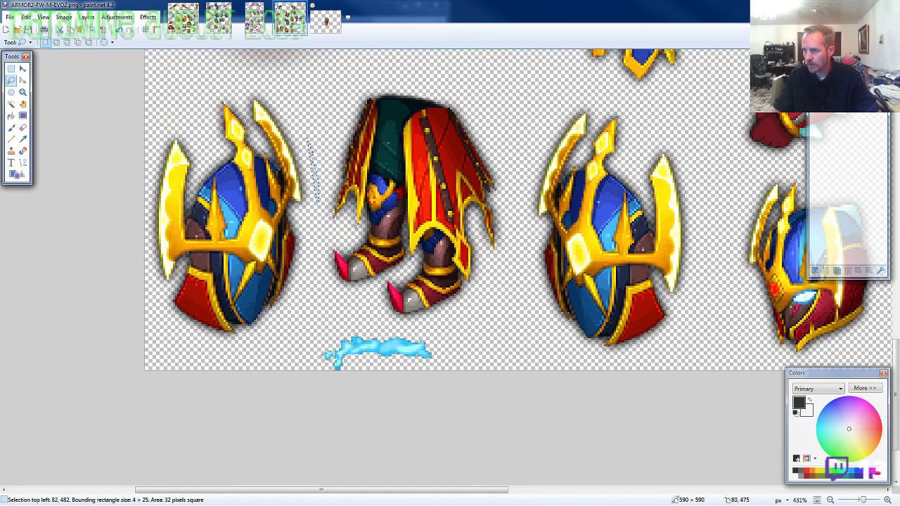
pyautogui.moveTo(307, 138)
pyautogui.mouseDown()
pyautogui.moveTo(246, 89)
pyautogui.moveTo(150, 112)
pyautogui.moveTo(117, 165)
pyautogui.moveTo(117, 259)
pyautogui.moveTo(154, 311)
pyautogui.moveTo(214, 343)
pyautogui.moveTo(299, 321)
pyautogui.mouseUp()
pyautogui.hotkey('ctrl', 'c')
# Paste the shield into the figure image and place it over the horned arm's hand.
pyautogui.click(326, 21)
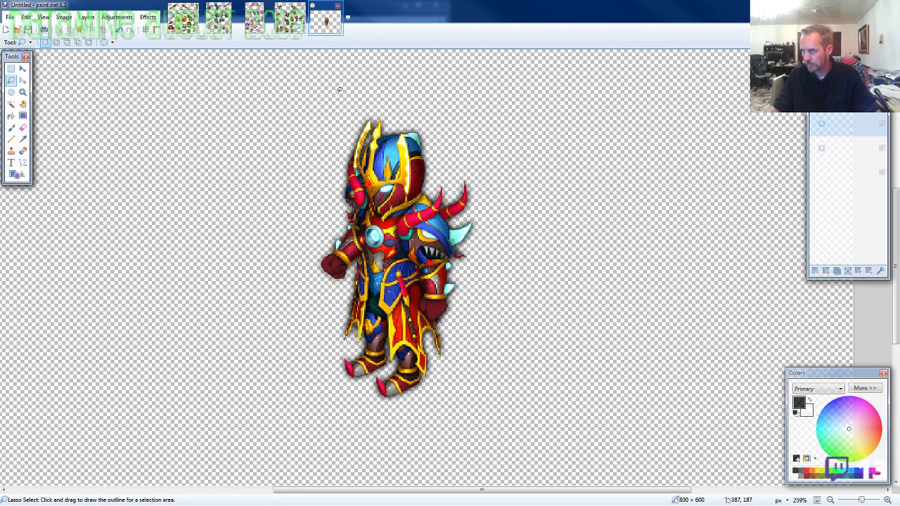
pyautogui.hotkey('ctrl', 'shift', 'v')
pyautogui.moveTo(166, 334); pyautogui.dragTo(468, 268)
# Lasso the upper sword with the gripping fist on the ARMOR2-FW-M-EVO2 sheet, about 180 × 142 pixels, and copy it.
pyautogui.click(290, 20)
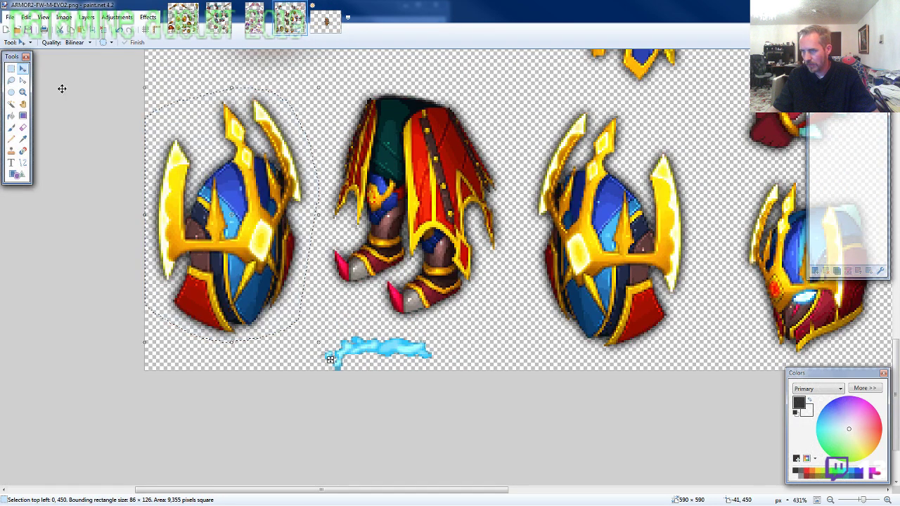
pyautogui.keyDown('ctrl'); pyautogui.scroll(-2, 163, 216); pyautogui.keyUp('ctrl')
pyautogui.scroll(10, 164, 215)
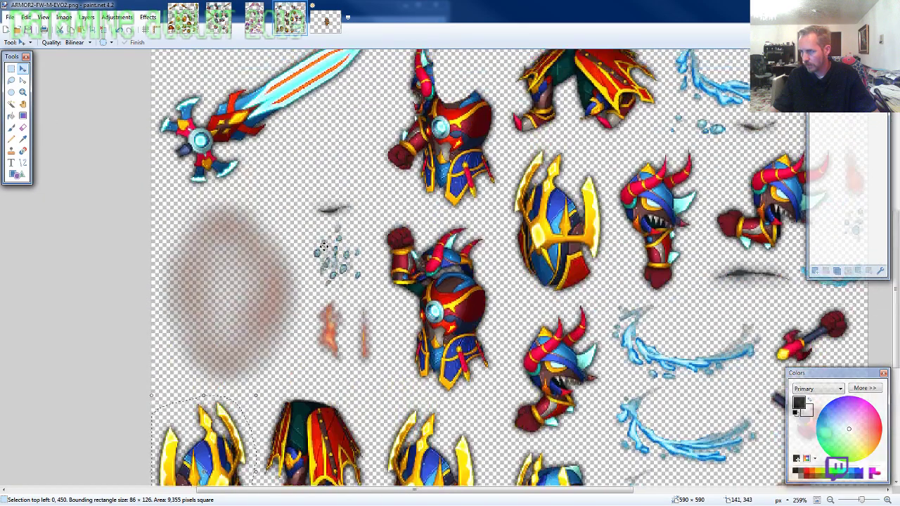
pyautogui.keyDown('ctrl'); pyautogui.scroll(5, 645, 215); pyautogui.keyUp('ctrl')
pyautogui.keyDown('ctrl'); pyautogui.scroll(-3, 654, 240); pyautogui.keyUp('ctrl')
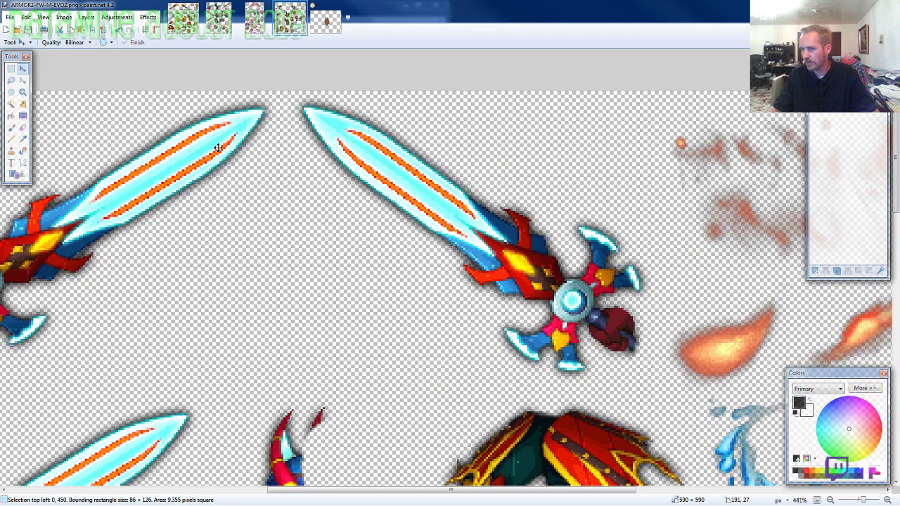
pyautogui.click(11, 80)
pyautogui.moveTo(620, 200)
pyautogui.mouseDown()
pyautogui.moveTo(520, 143)
pyautogui.moveTo(373, 99)
pyautogui.moveTo(308, 94)
pyautogui.moveTo(288, 122)
pyautogui.moveTo(345, 204)
pyautogui.moveTo(462, 326)
pyautogui.moveTo(526, 375)
pyautogui.moveTo(571, 387)
pyautogui.moveTo(637, 369)
pyautogui.mouseUp()
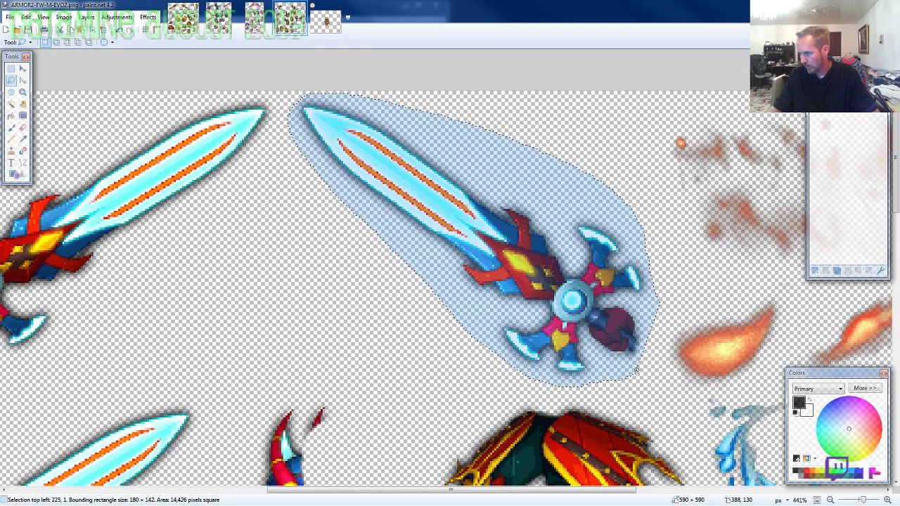
pyautogui.hotkey('ctrl', 'c')
# Paste the sword into the figure image and align its fist with the torso's hand, selection top-left at 216, 182.
pyautogui.click(326, 21)
pyautogui.hotkey('ctrl', 'v')
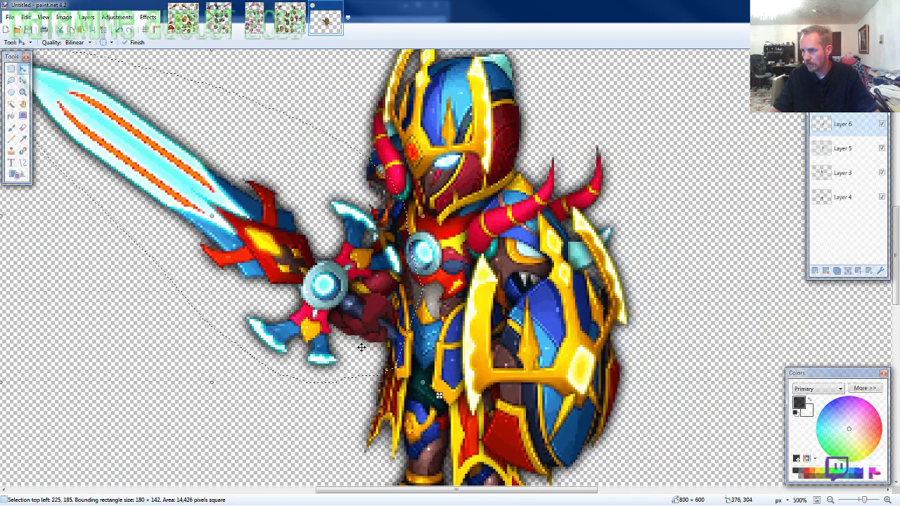
pyautogui.moveTo(346, 327)
pyautogui.mouseDown()
pyautogui.moveTo(361, 335)
pyautogui.moveTo(346, 336)
pyautogui.mouseUp()
pyautogui.scroll(4, 348, 334)
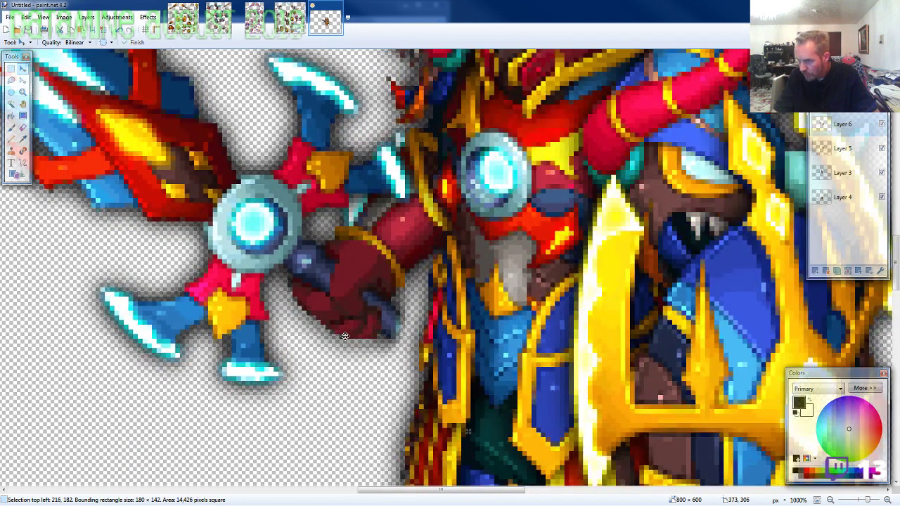
# Erase the part of the sword's fist covering the gold wristband, with brush width 2 and 75% hardness.
pyautogui.click(24, 129)
pyautogui.scroll(4, 429, 264)
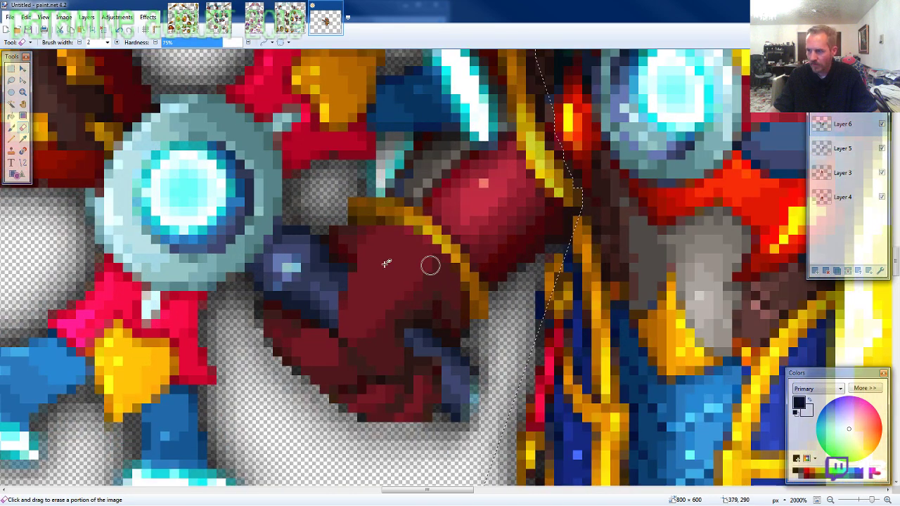
pyautogui.moveTo(447, 266)
pyautogui.mouseDown()
pyautogui.moveTo(401, 222)
pyautogui.moveTo(470, 304)
pyautogui.moveTo(392, 219)
pyautogui.moveTo(368, 230)
pyautogui.moveTo(468, 316)
pyautogui.moveTo(391, 222)
pyautogui.mouseUp()
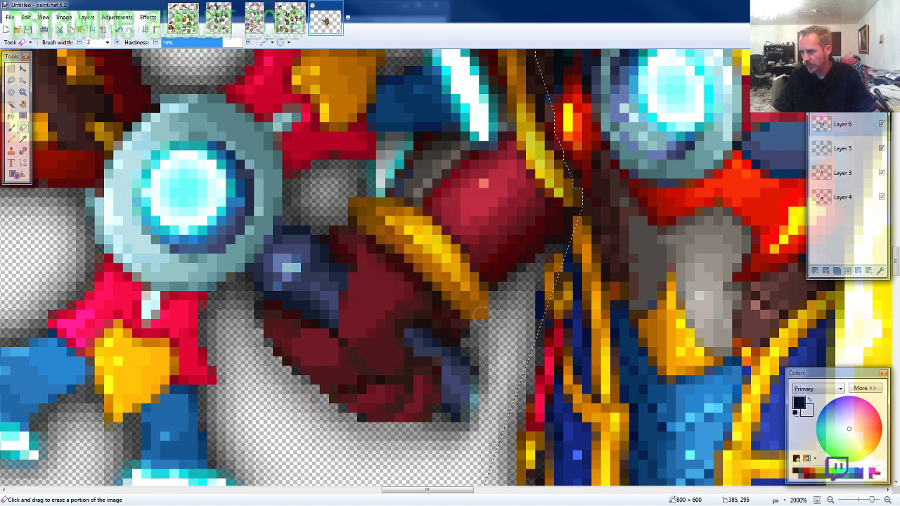
pyautogui.scroll(-8, 379, 240)
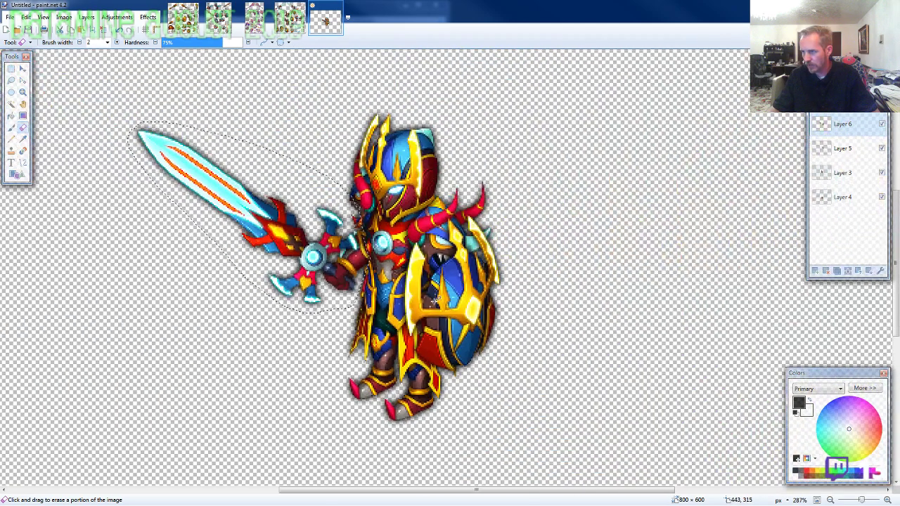
# Lasso the lower handle piece without a fist on the ARMOR2-FW-M-EVO2 sheet, about 63 × 51 pixels, and copy it.
pyautogui.click(290, 18)
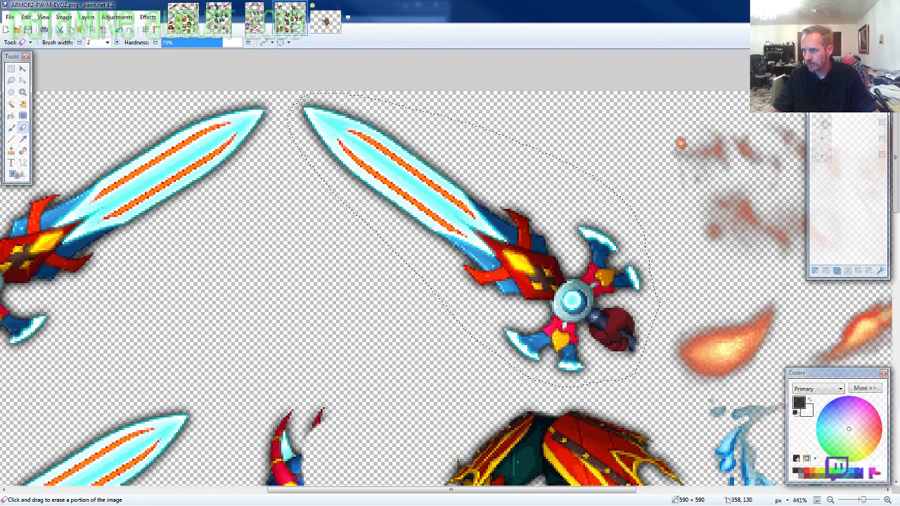
pyautogui.click(11, 80)
pyautogui.scroll(-4, 148, 220)
pyautogui.scroll(-5, 336, 266)
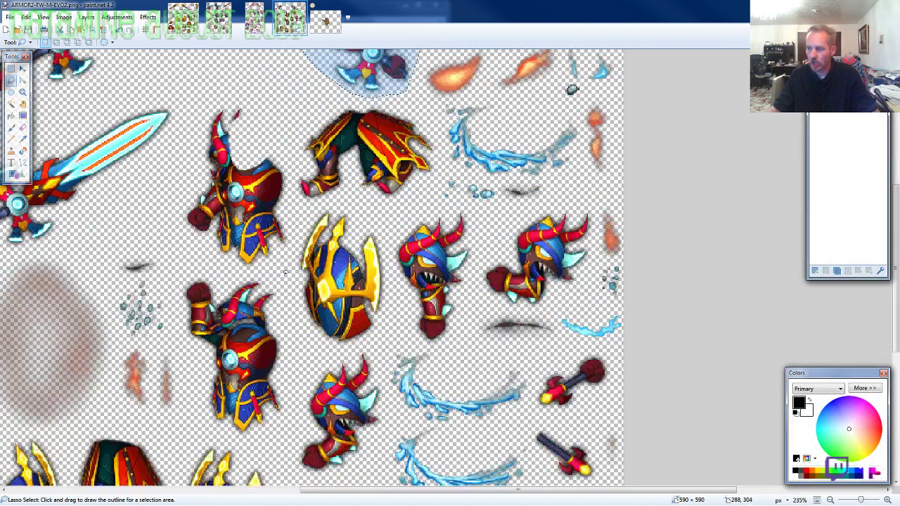
pyautogui.scroll(1, 648, 311)
pyautogui.scroll(3, 617, 324)
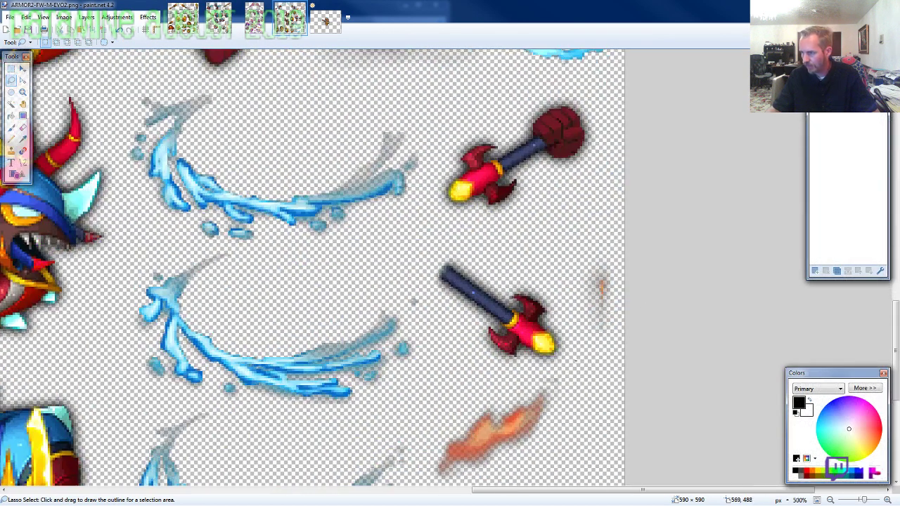
pyautogui.moveTo(576, 360)
pyautogui.mouseDown()
pyautogui.moveTo(559, 285)
pyautogui.moveTo(465, 254)
pyautogui.moveTo(431, 278)
pyautogui.moveTo(458, 334)
pyautogui.moveTo(503, 371)
pyautogui.mouseUp()
# Paste the handle onto a new layer below all others in the figure image, placed behind the sword fist with selection top-left at 363, 286.
pyautogui.click(333, 23)
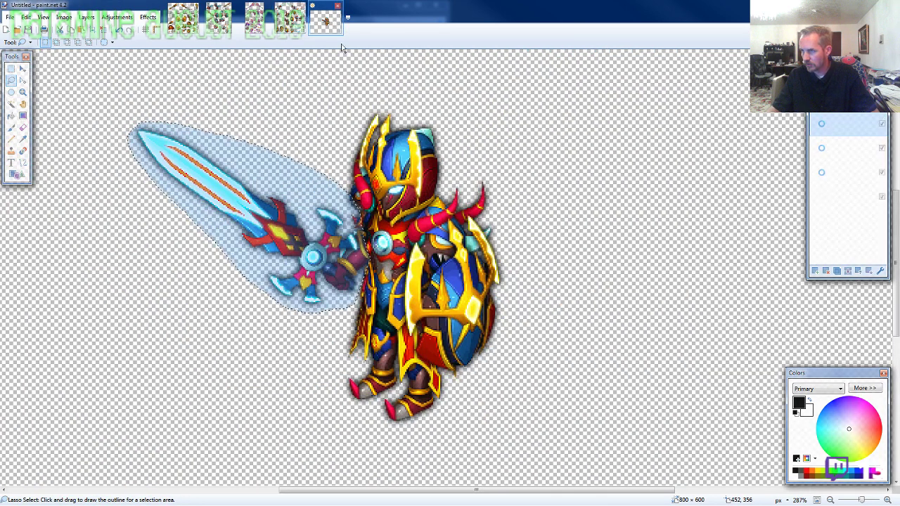
pyautogui.moveTo(847, 131); pyautogui.dragTo(852, 236)
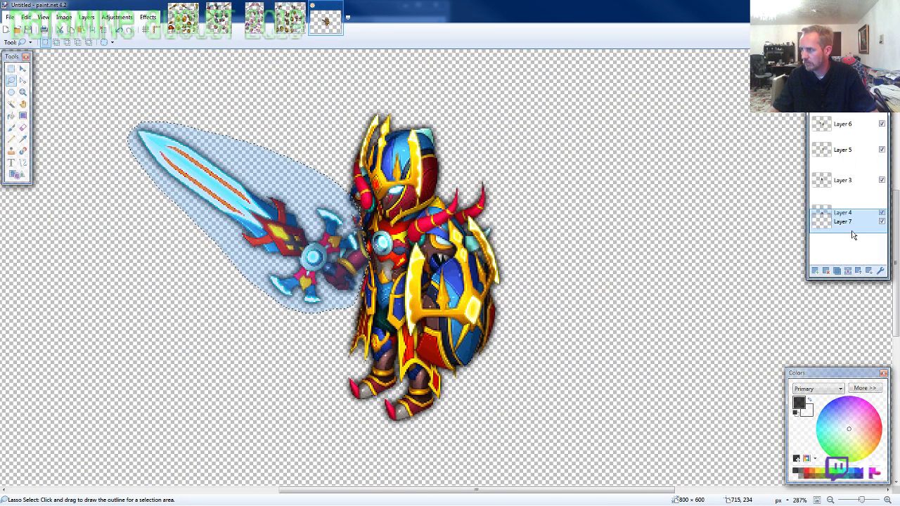
pyautogui.scroll(3, 435, 315)
pyautogui.hotkey('ctrl', 'v')
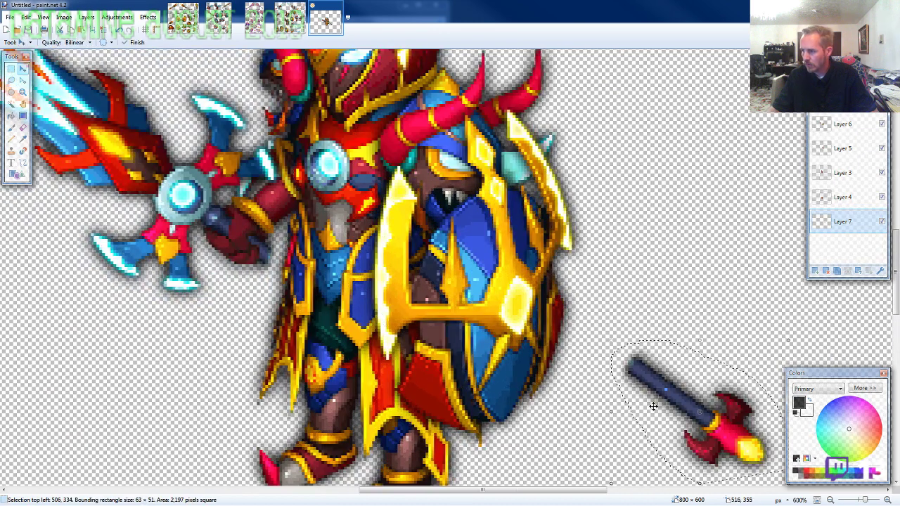
pyautogui.moveTo(654, 406); pyautogui.dragTo(262, 277)
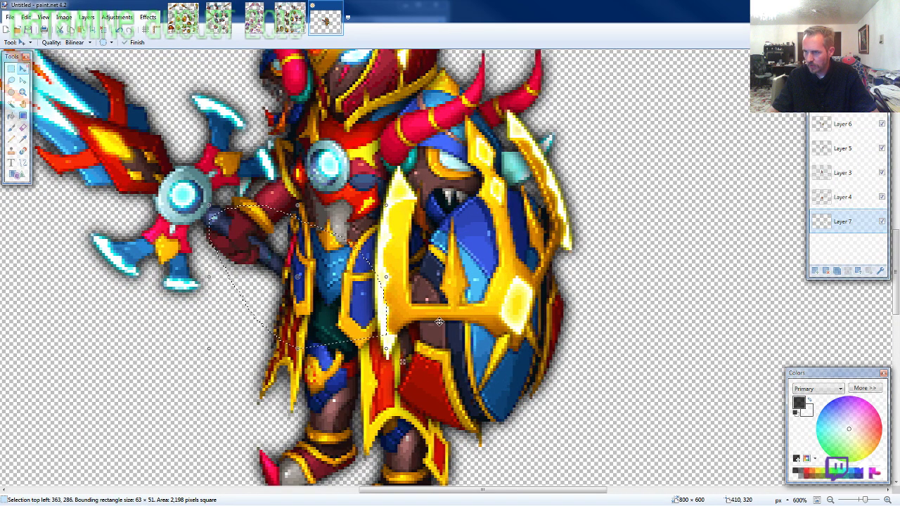
# Merge the figure's layers and move the whole figure to the canvas's upper-left corner, selection top-left at -207, -161.
pyautogui.scroll(-8, 439, 322)
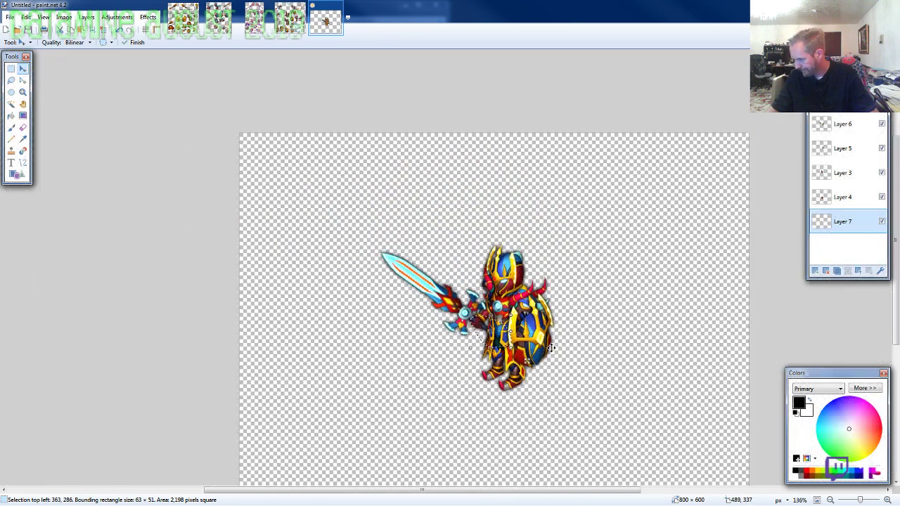
pyautogui.scroll(-4, 552, 347)
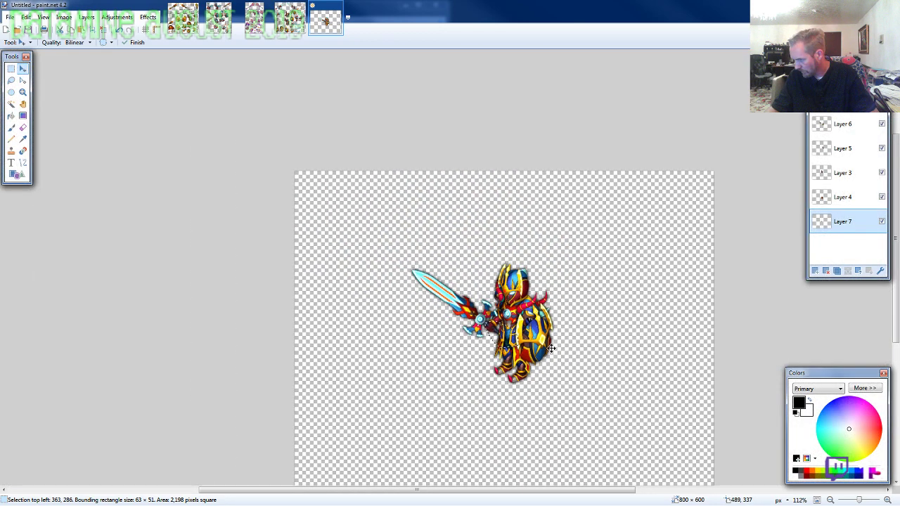
pyautogui.hotkey('ctrl', 'a')
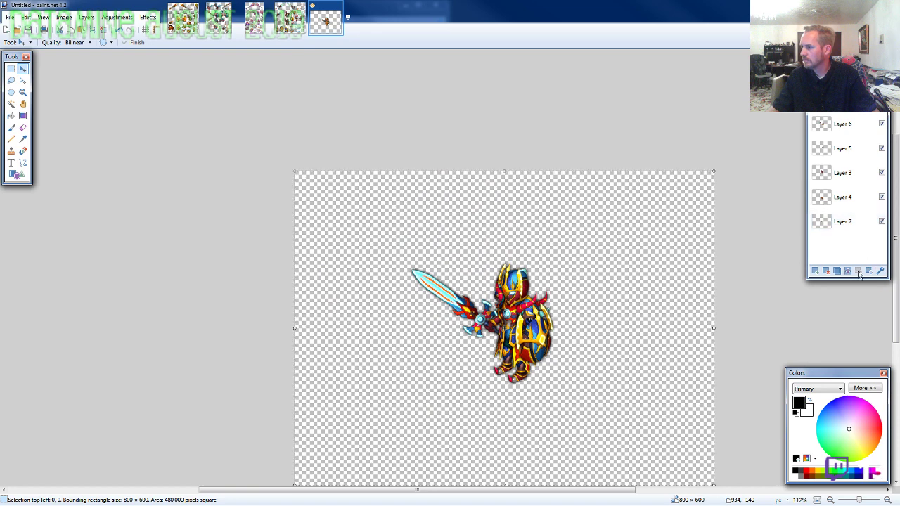
pyautogui.click(848, 272)
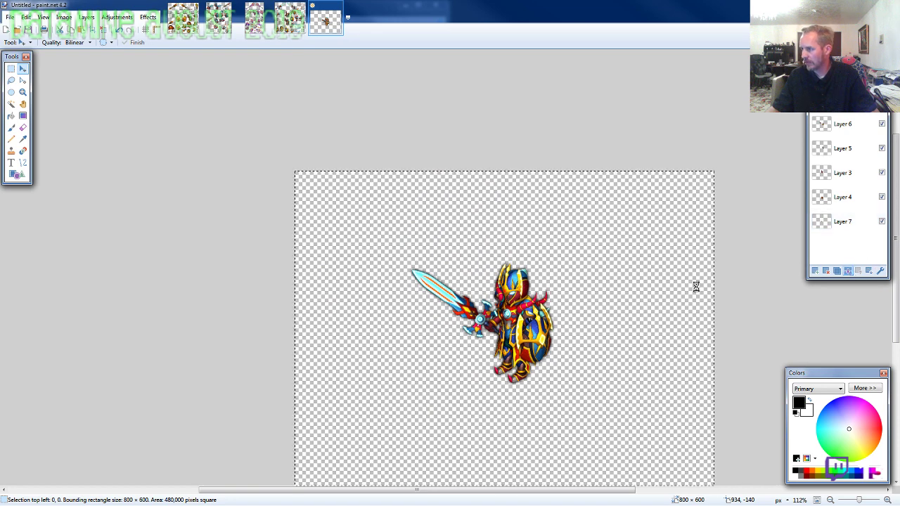
pyautogui.moveTo(599, 324); pyautogui.dragTo(490, 243)
pyautogui.press('Up')
pyautogui.press('Up')
pyautogui.press('Up')
pyautogui.press('Up')
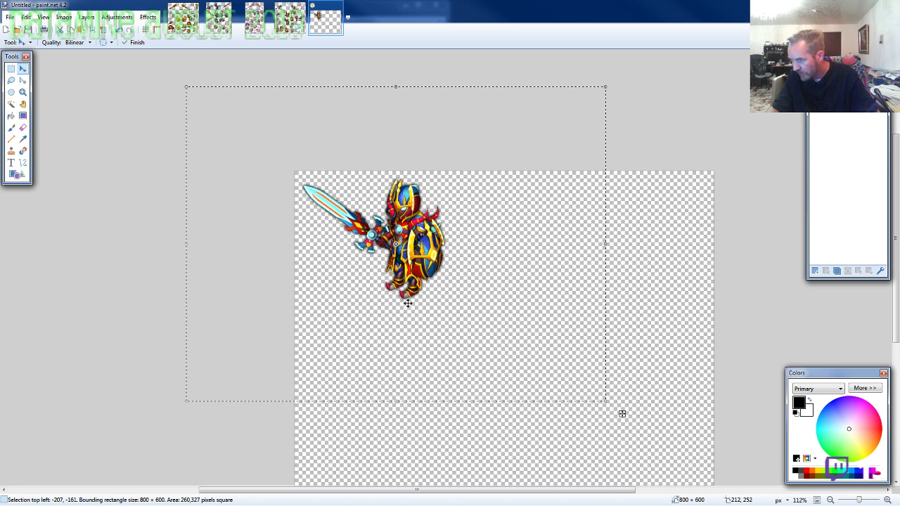
# Resize the canvas to 295 × 295 pixels, anchored Top Left.
pyautogui.hotkey('ctrl', 'shift', 'r')
pyautogui.write('295')
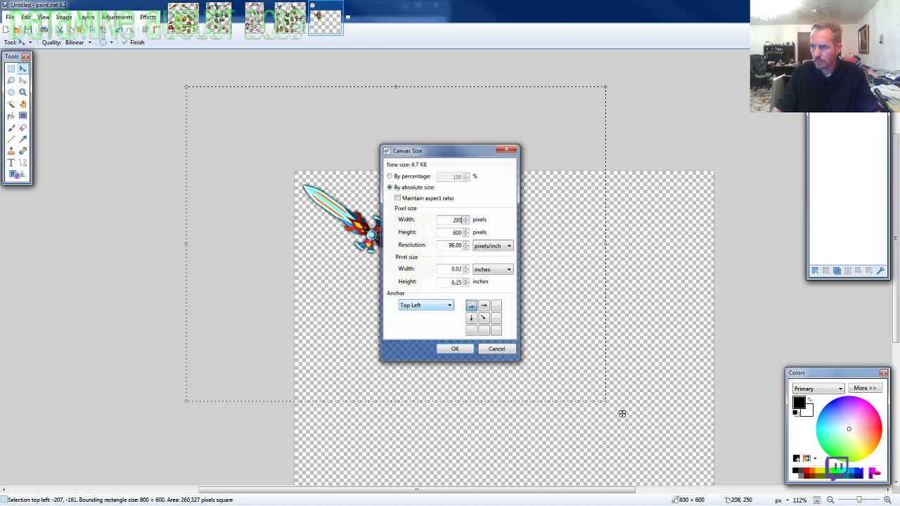
pyautogui.press('Tab')
pyautogui.write('295')
pyautogui.press('Return')
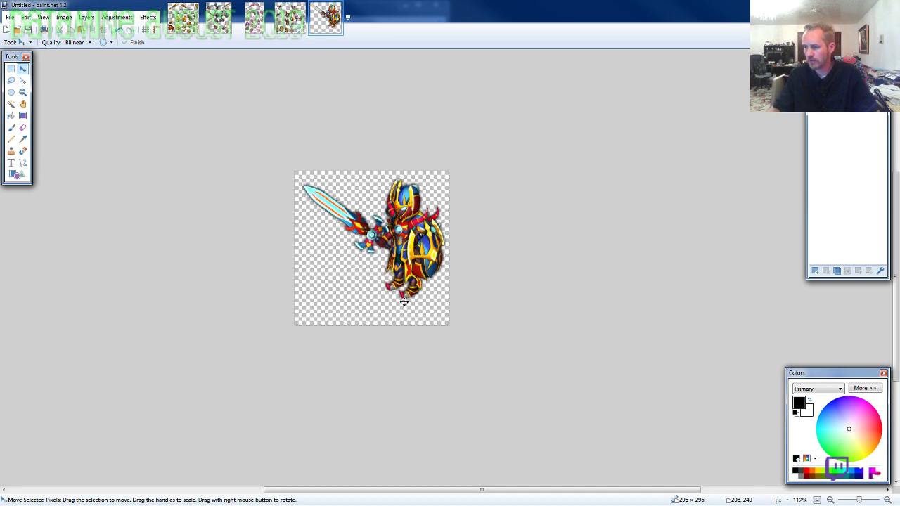
# Select the whole image and nudge the figure down 19 pixels to center it vertically on the canvas.
pyautogui.hotkey('ctrl', 'a')
pyautogui.press('Down')
pyautogui.press('Down')
pyautogui.press('Down')
pyautogui.press('Down')
pyautogui.press('Down')
pyautogui.press('Down')
pyautogui.press('Down')
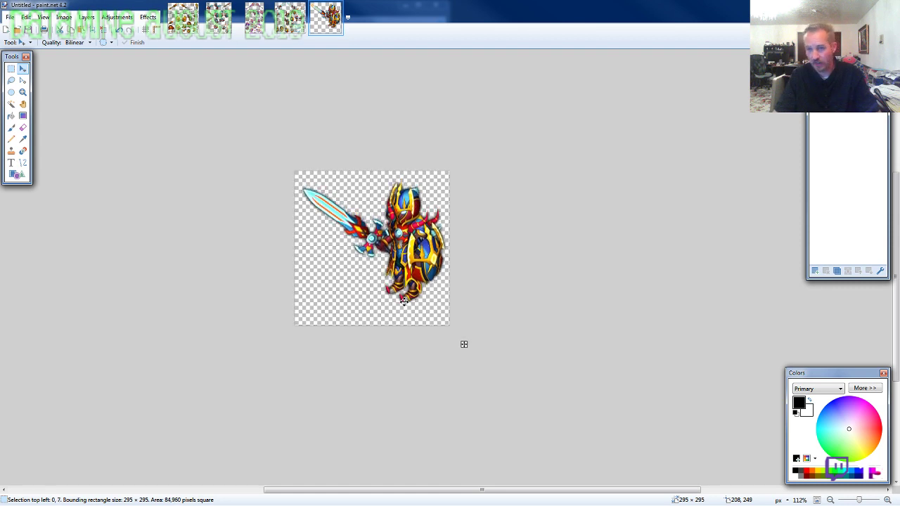
pyautogui.press('Down')
pyautogui.press('Down')
pyautogui.press('Down')
pyautogui.press('Down')
pyautogui.press('Down')
pyautogui.press('Down')
pyautogui.press('Down')
pyautogui.press('Down')
pyautogui.press('Down')
pyautogui.press('Down')
pyautogui.press('Down')
pyautogui.press('Down')
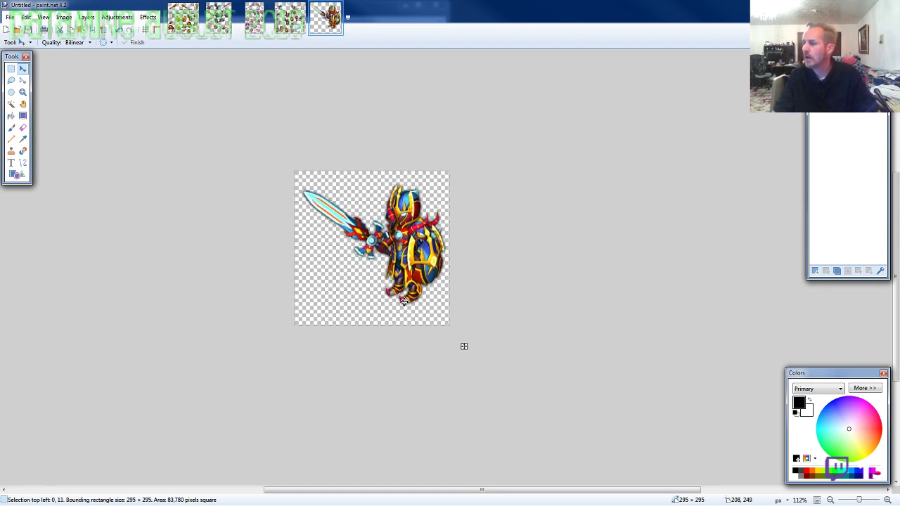
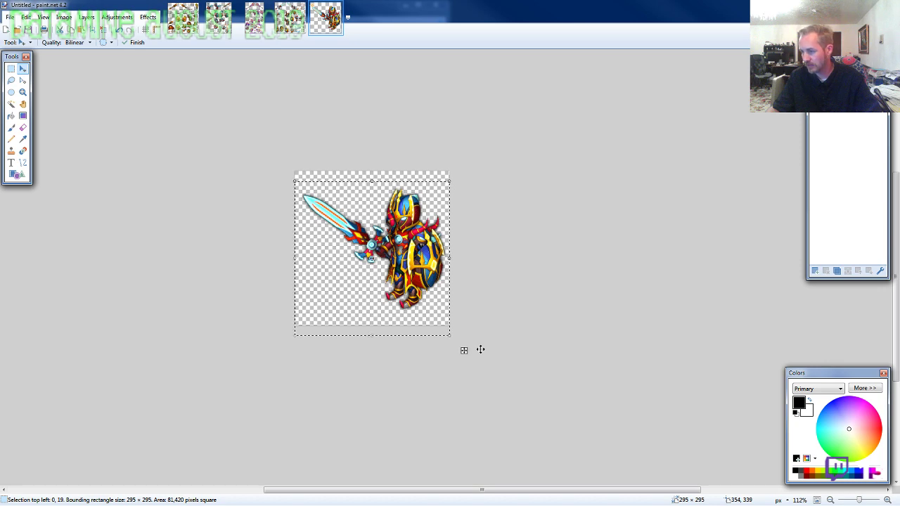
# Save the figure as ARMOR2-FW-M-EVO2 in PNG format in the 2019-08 folder, and close it along with its sprite sheet.
pyautogui.write('AR')
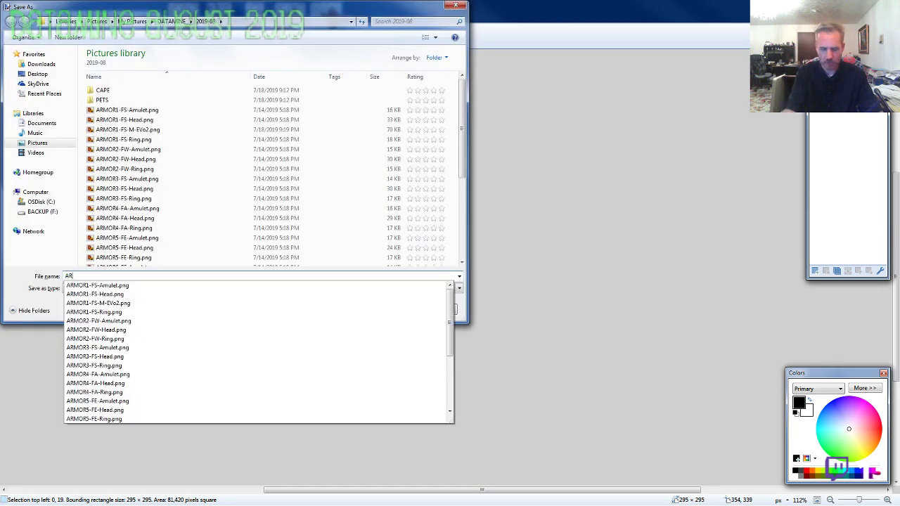
pyautogui.write('MOR2-FW-M-EVO2')
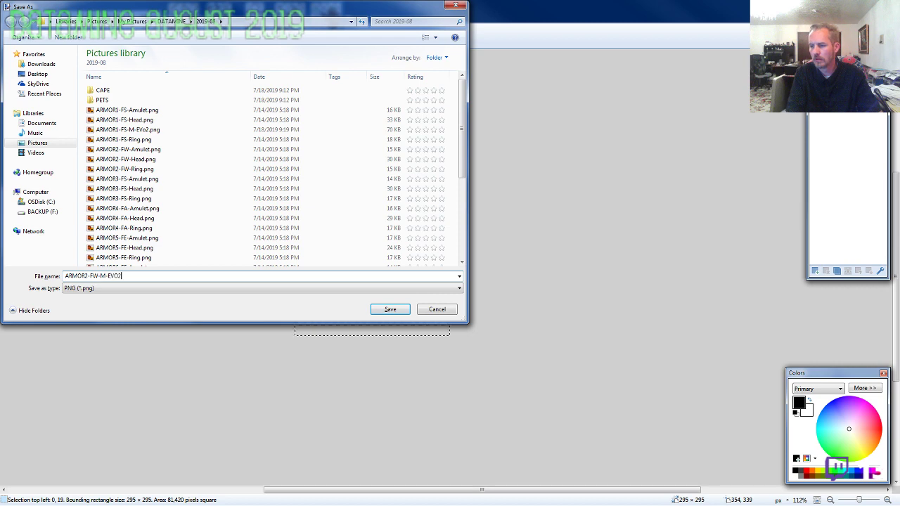
pyautogui.press('Return')
pyautogui.press('Return')
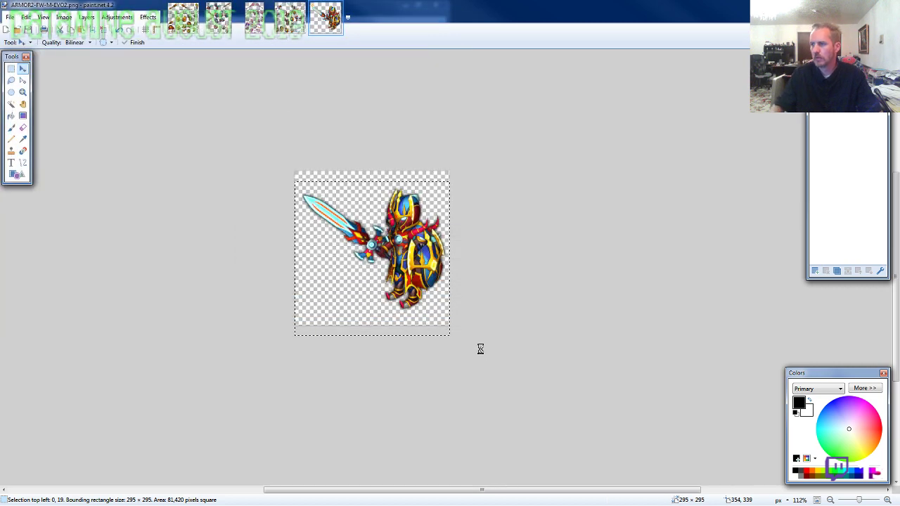
pyautogui.hotkey('ctrl', 'w')
pyautogui.hotkey('ctrl', 'w')
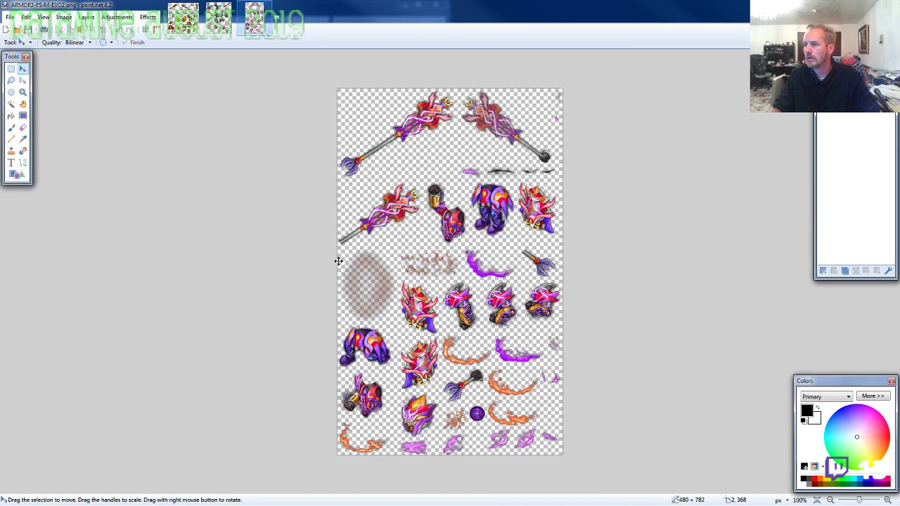
# Lasso the purple helmet with the orange crest on the ARMOR3-FS-M-EVO2 sheet, about 101 × 99 pixels, and copy it.
pyautogui.click(10, 81)
pyautogui.keyDown('ctrl'); pyautogui.scroll(4, 443, 352); pyautogui.keyUp('ctrl')
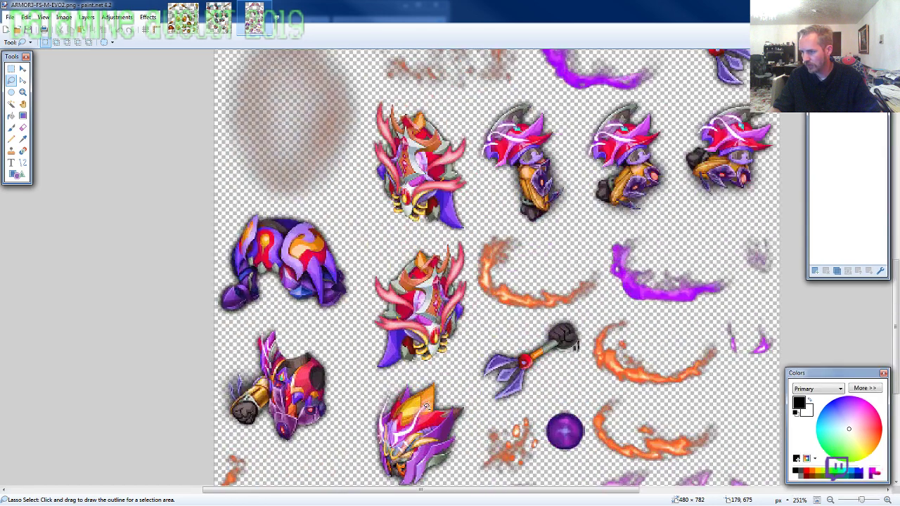
pyautogui.moveTo(413, 355)
pyautogui.mouseDown()
pyautogui.moveTo(376, 341)
pyautogui.moveTo(430, 354)
pyautogui.moveTo(452, 344)
pyautogui.moveTo(475, 271)
pyautogui.moveTo(440, 238)
pyautogui.moveTo(400, 237)
pyautogui.moveTo(375, 248)
pyautogui.moveTo(365, 285)
pyautogui.mouseUp()
pyautogui.hotkey('ctrl', 'c')
# Create an 800 × 600 image with a cleared background and paste the helmet onto its own layer, selection top-left at 346, 160.
pyautogui.hotkey('ctrl', 'n')
pyautogui.write('800')
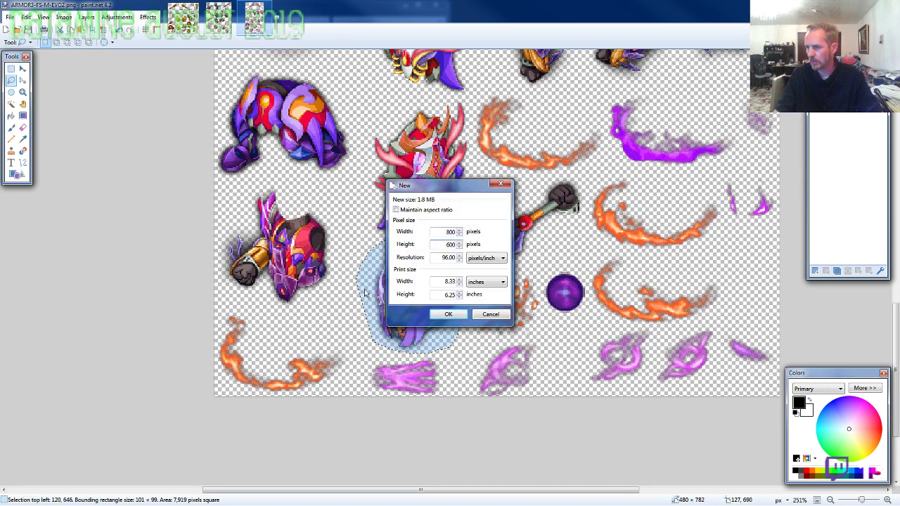
pyautogui.press('Return')
pyautogui.hotkey('ctrl', 'a')
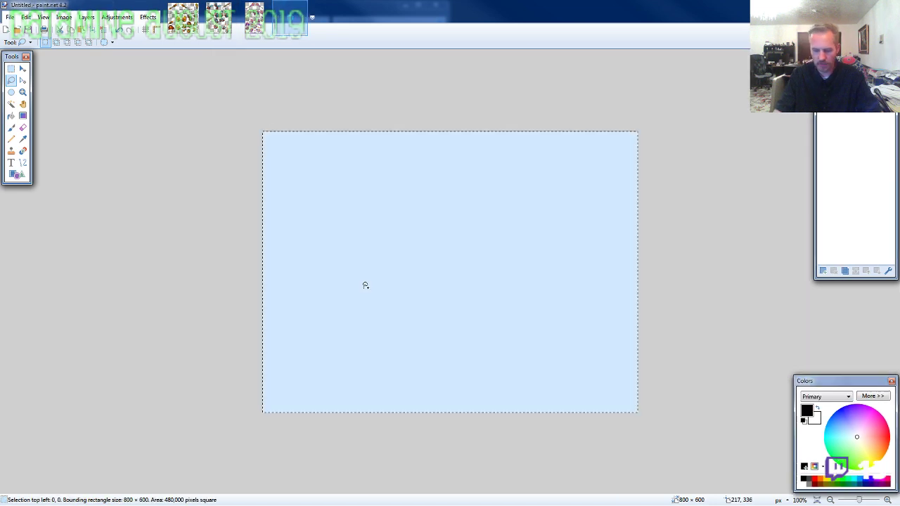
pyautogui.press('Delete')
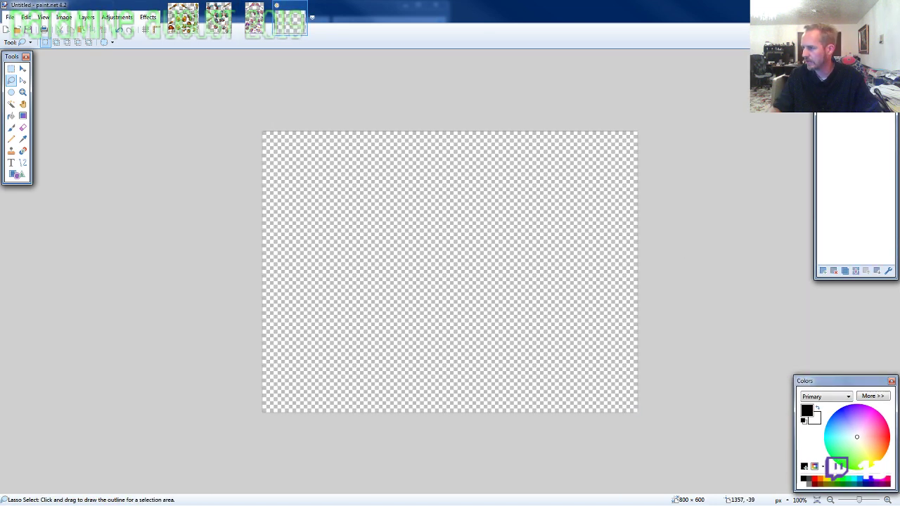
pyautogui.hotkey('ctrl', 'v')
pyautogui.moveTo(583, 299); pyautogui.dragTo(690, 137)
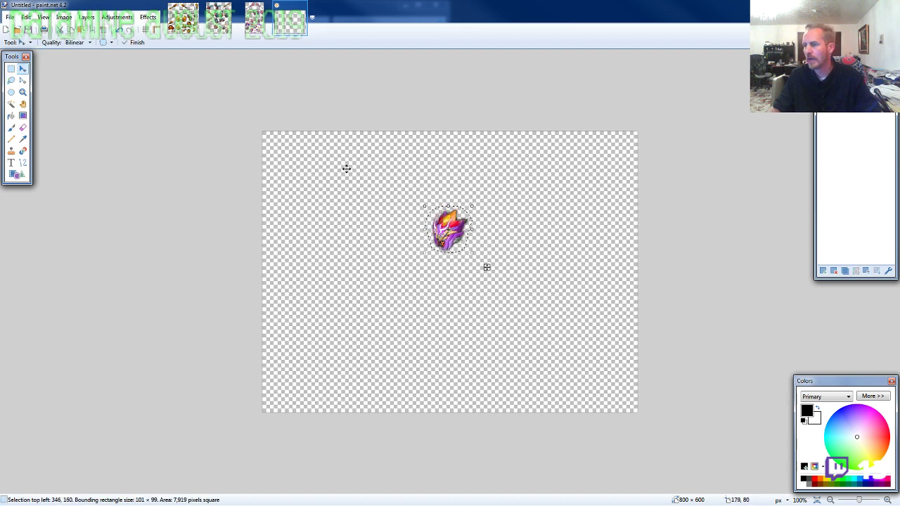
# Lasso the lower torso with its gold-cuffed arm on the ARMOR3-FS-M-EVO2 sheet, about 105 × 115 pixels, and copy it.
pyautogui.click(252, 19)
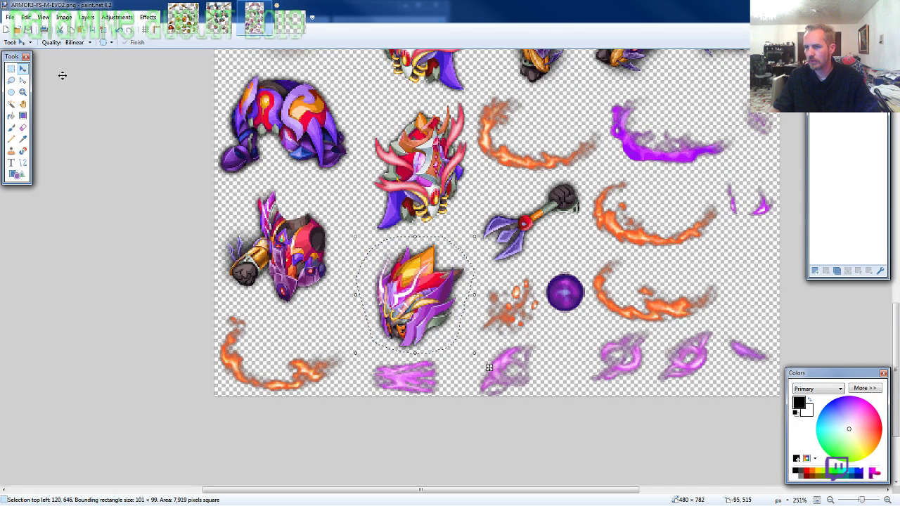
pyautogui.click(12, 81)
pyautogui.scroll(-2, 299, 290)
pyautogui.scroll(3, 436, 309)
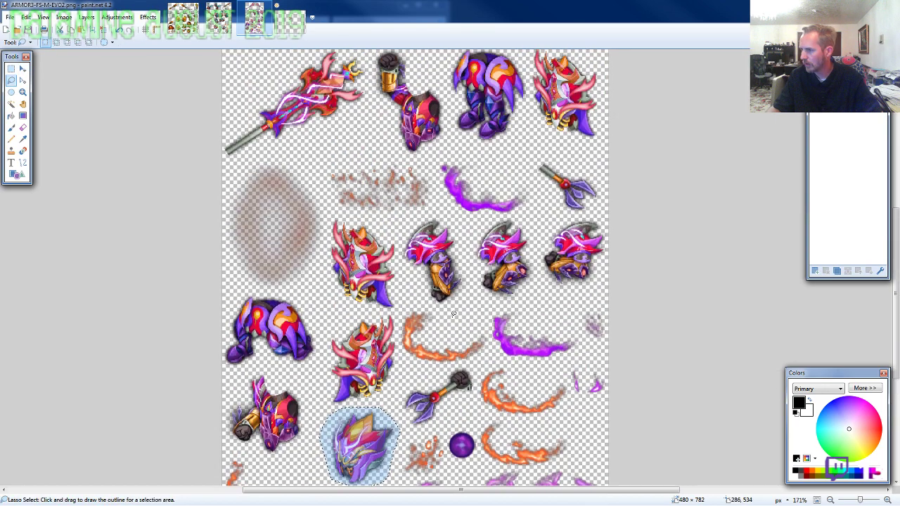
pyautogui.scroll(3, 453, 314)
pyautogui.scroll(-2, 440, 281)
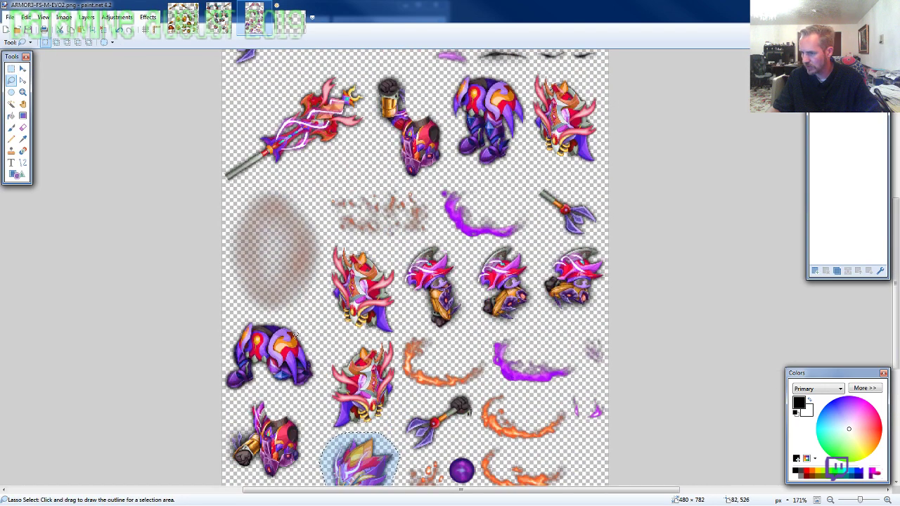
pyautogui.scroll(3, 296, 336)
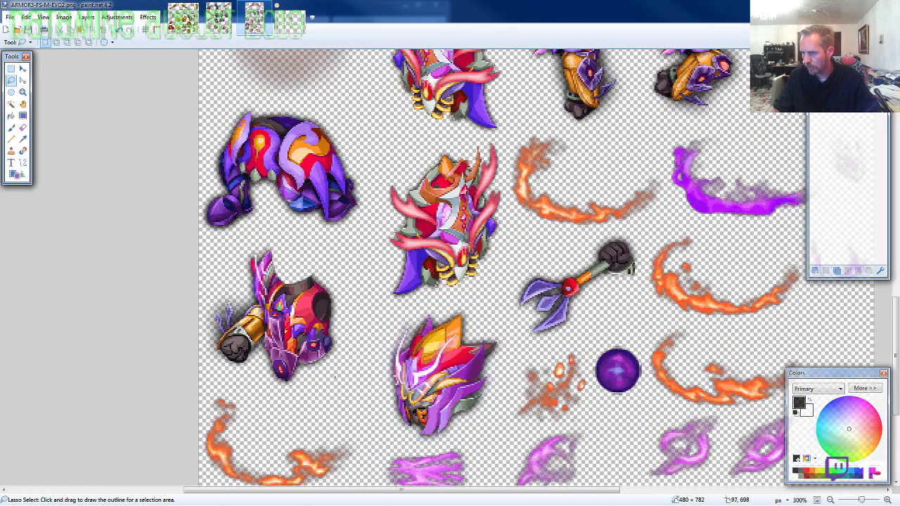
pyautogui.moveTo(335, 378)
pyautogui.mouseDown()
pyautogui.moveTo(346, 294)
pyautogui.moveTo(282, 242)
pyautogui.moveTo(217, 271)
pyautogui.moveTo(194, 332)
pyautogui.moveTo(236, 376)
pyautogui.moveTo(330, 380)
pyautogui.mouseUp()
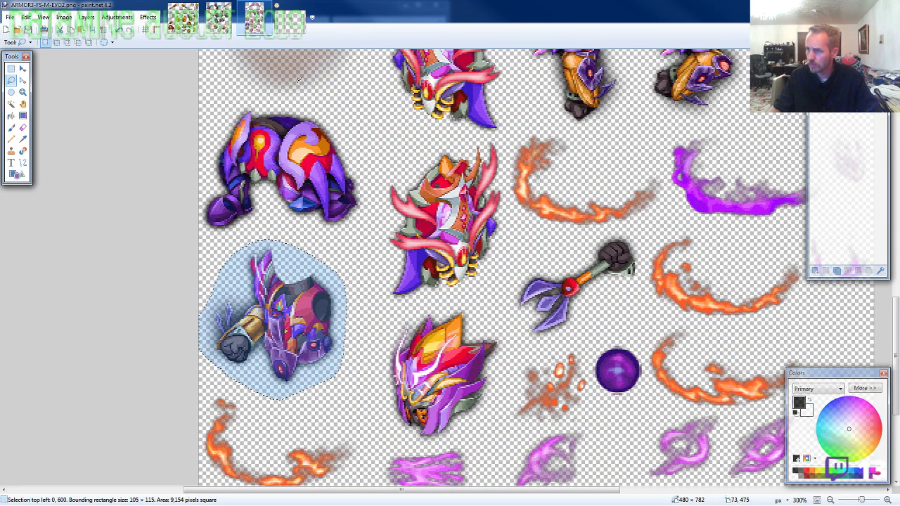
# Paste the torso onto a new layer beneath the helmet and align it under the head, selection top-left at 326, 211.
pyautogui.click(289, 18)
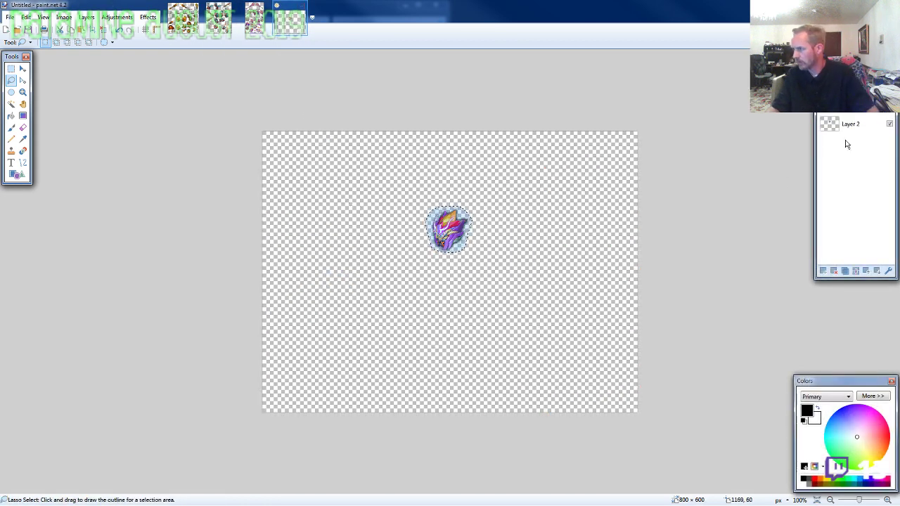
pyautogui.hotkey('ctrl', 'shift', 'n')
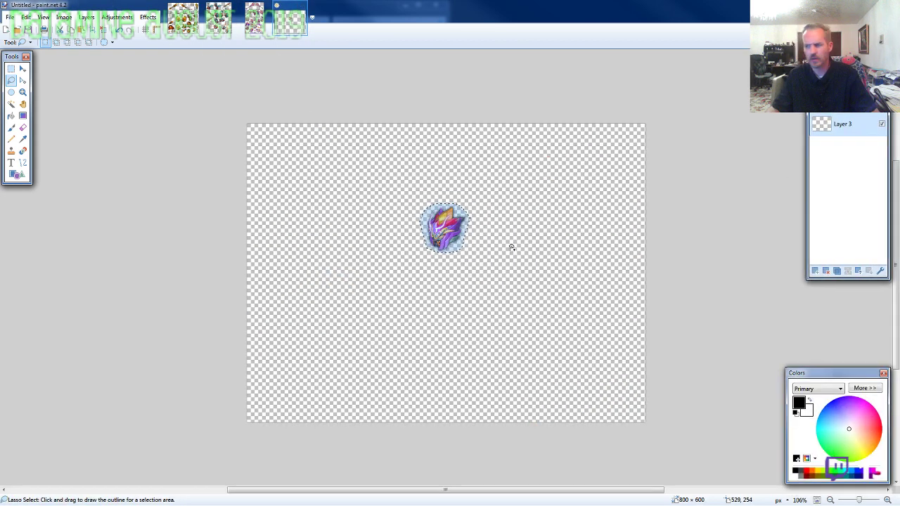
pyautogui.scroll(5, 476, 259)
pyautogui.hotkey('ctrl', 'v')
pyautogui.moveTo(140, 382); pyautogui.dragTo(404, 238)
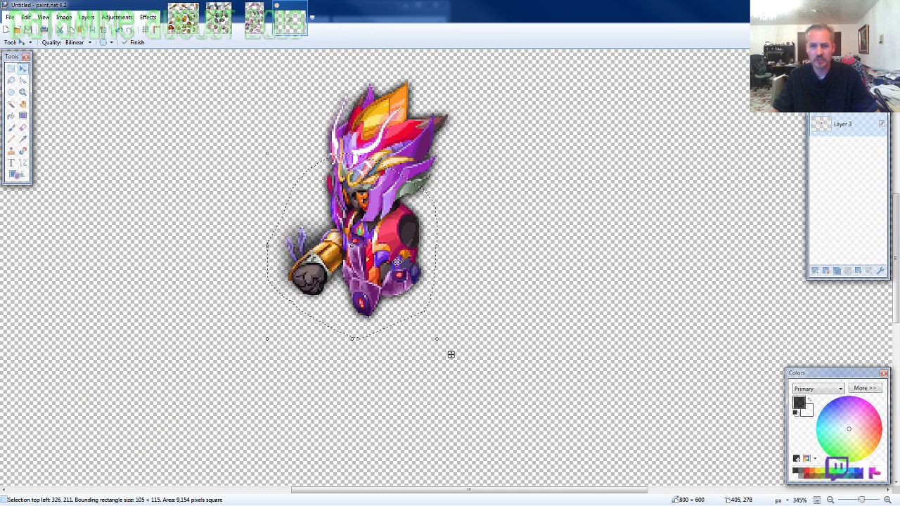
# Lasso the standing legs with the skirt armor on the ARMOR3-FS-M-EVO2 sheet, about 105 × 122 pixels, and copy them.
pyautogui.click(255, 17)
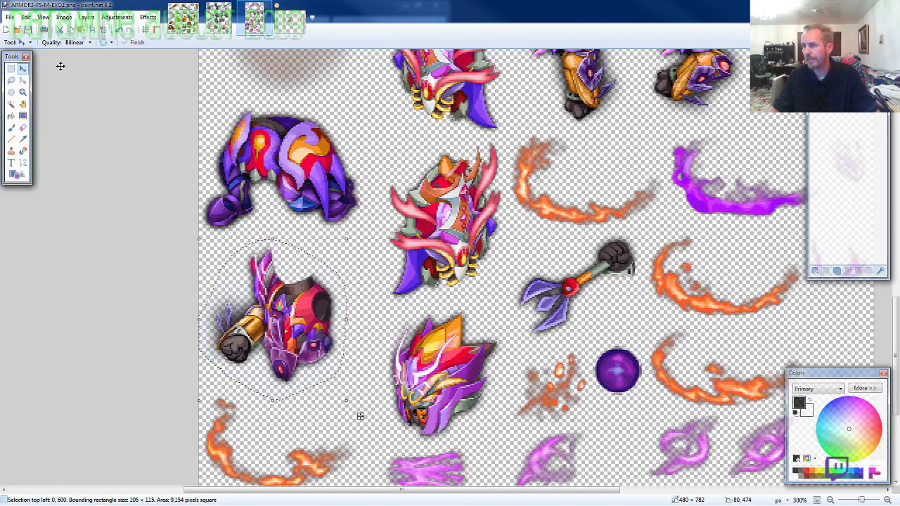
pyautogui.click(11, 80)
pyautogui.scroll(-2, 273, 264)
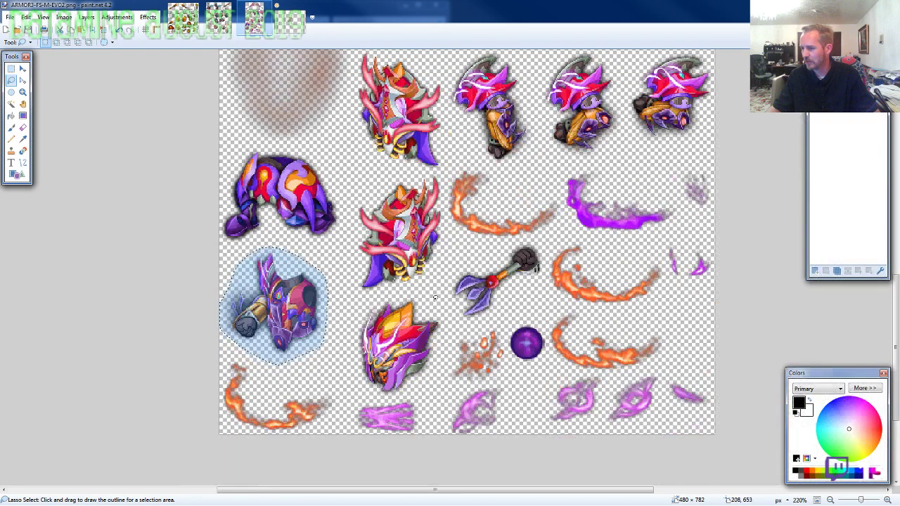
pyautogui.scroll(7, 492, 299)
pyautogui.scroll(1, 605, 326)
pyautogui.scroll(5, 605, 326)
pyautogui.scroll(-6, 596, 336)
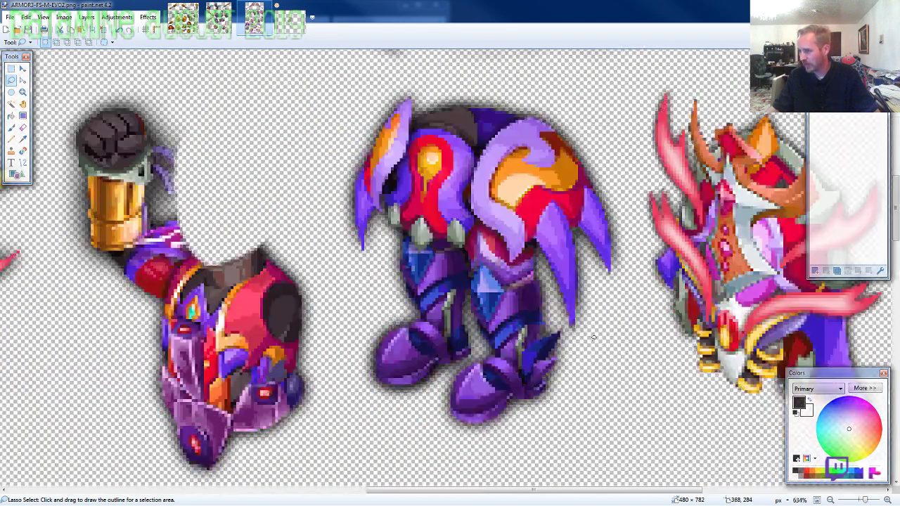
pyautogui.scroll(-2, 602, 336)
pyautogui.moveTo(623, 285)
pyautogui.mouseDown()
pyautogui.moveTo(609, 197)
pyautogui.moveTo(556, 150)
pyautogui.moveTo(453, 146)
pyautogui.moveTo(430, 168)
pyautogui.moveTo(410, 232)
pyautogui.moveTo(419, 273)
pyautogui.moveTo(430, 276)
pyautogui.moveTo(433, 350)
pyautogui.moveTo(456, 374)
pyautogui.moveTo(522, 395)
pyautogui.moveTo(578, 371)
pyautogui.mouseUp()
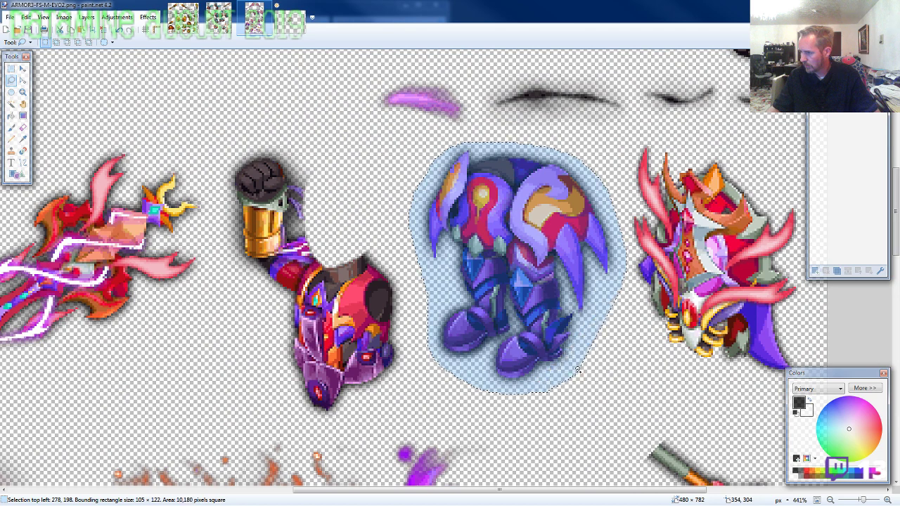
# Paste the legs onto a new layer beneath the torso and align them under the waist, selection top-left at 349, 271.
pyautogui.click(288, 29)
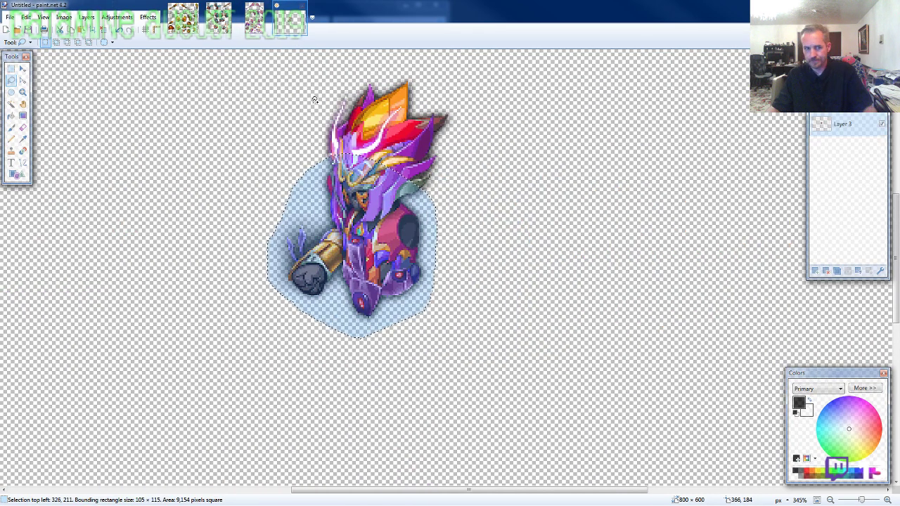
pyautogui.hotkey('ctrl', 'shift', 'v')
pyautogui.moveTo(832, 121); pyautogui.dragTo(840, 201)
pyautogui.scroll(2, 446, 289)
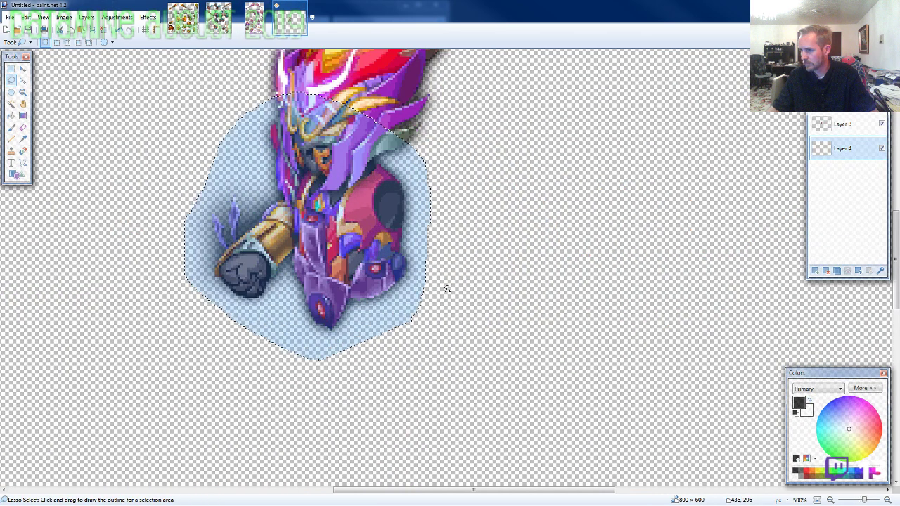
pyautogui.scroll(-2, 437, 289)
pyautogui.hotkey('ctrl', 'v')
pyautogui.moveTo(315, 200); pyautogui.dragTo(418, 303)
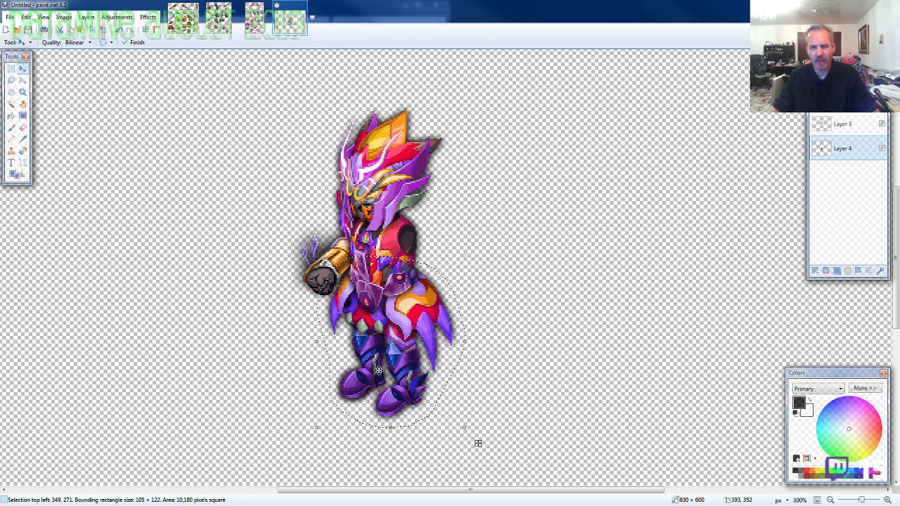
# Lasso the hanging arm with the purple shoulder armor on the ARMOR3-FS-M-EVO2 sheet, about 85 × 118 pixels, and copy it.
pyautogui.click(257, 26)
pyautogui.click(12, 81)
pyautogui.scroll(-3, 318, 242)
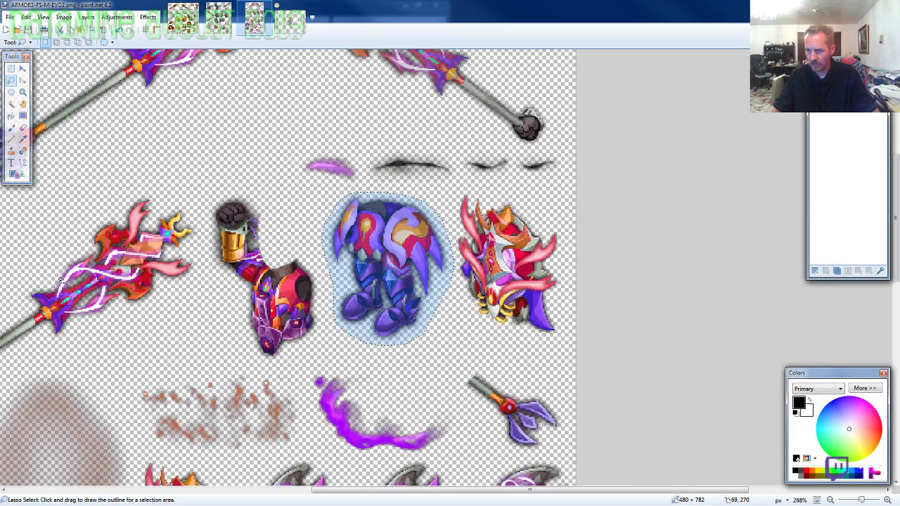
pyautogui.scroll(-2, 60, 279)
pyautogui.scroll(-2, 248, 274)
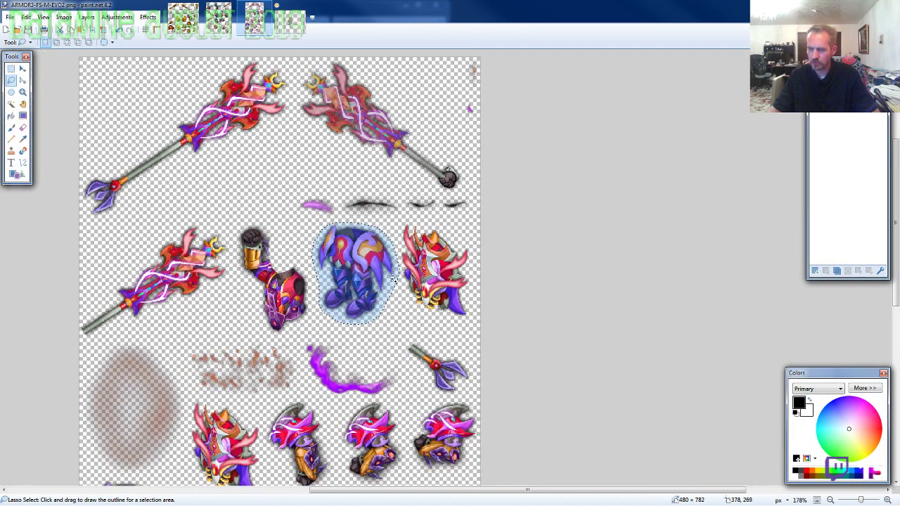
pyautogui.scroll(4, 247, 275)
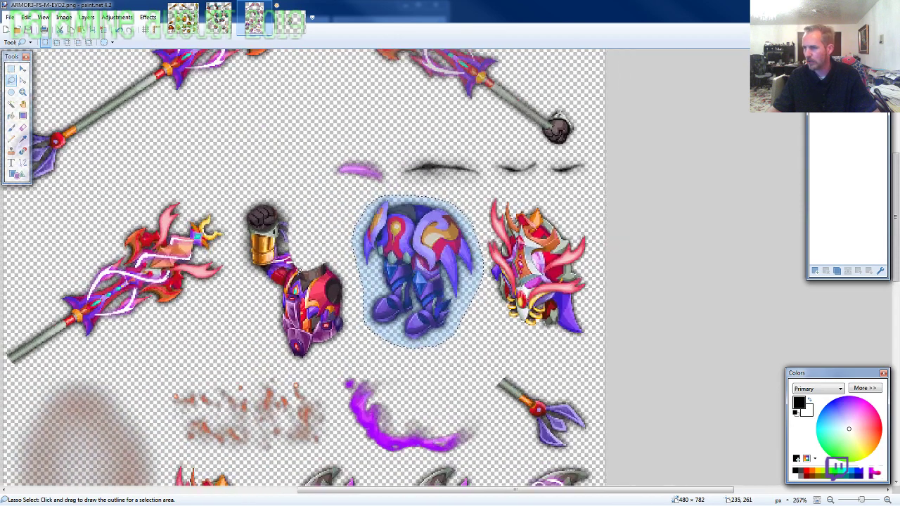
pyautogui.scroll(1, 342, 202)
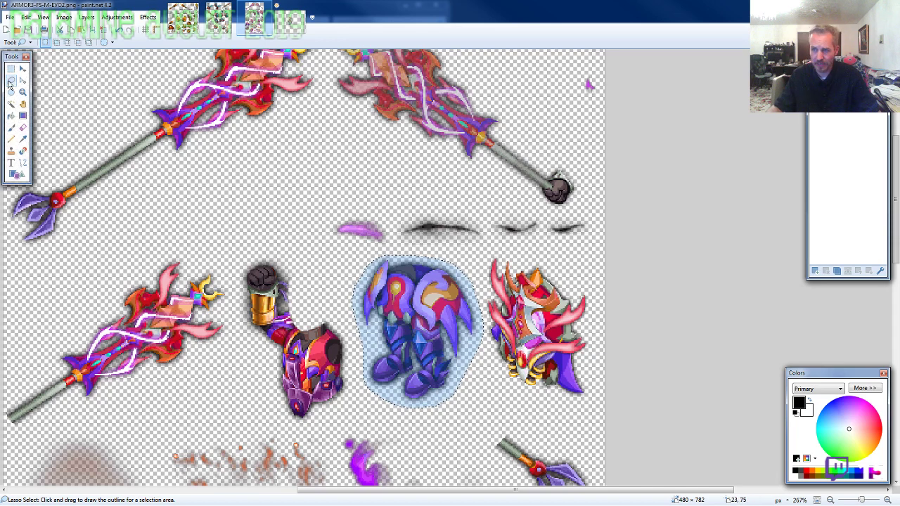
pyautogui.scroll(-4, 345, 253)
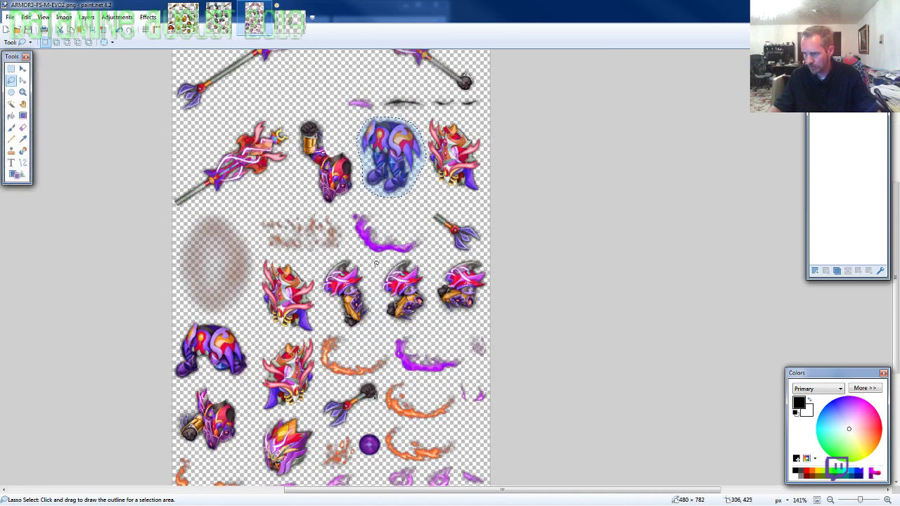
pyautogui.scroll(2, 355, 296)
pyautogui.scroll(2, 355, 296)
pyautogui.moveTo(386, 293)
pyautogui.mouseDown()
pyautogui.moveTo(386, 254)
pyautogui.moveTo(360, 202)
pyautogui.moveTo(307, 211)
pyautogui.moveTo(274, 253)
pyautogui.moveTo(285, 293)
pyautogui.moveTo(327, 354)
pyautogui.moveTo(353, 368)
pyautogui.moveTo(396, 336)
pyautogui.mouseUp()
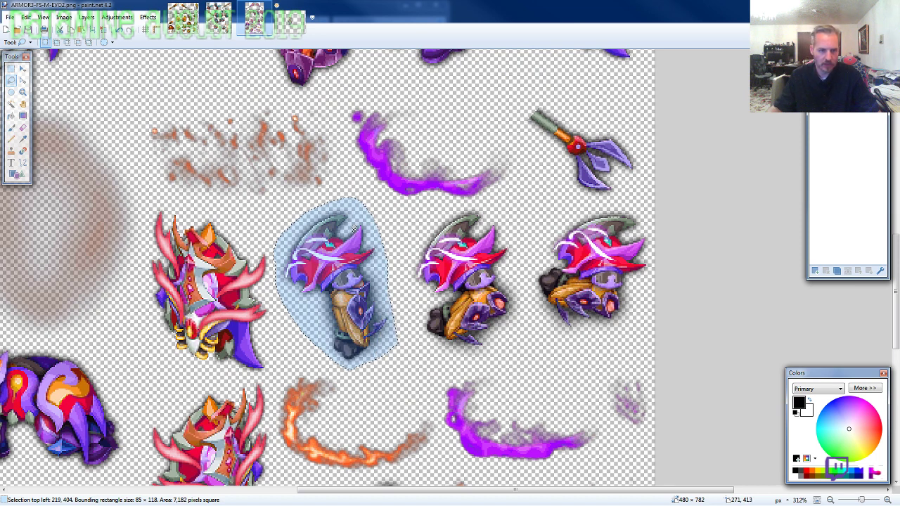
# Paste the arm onto a new layer above the torso and fit it to the empty shoulder, selection top-left at 383, 216.
pyautogui.hotkey('ctrl', 'Tab')
pyautogui.hotkey('ctrl', 'shift', 'n')
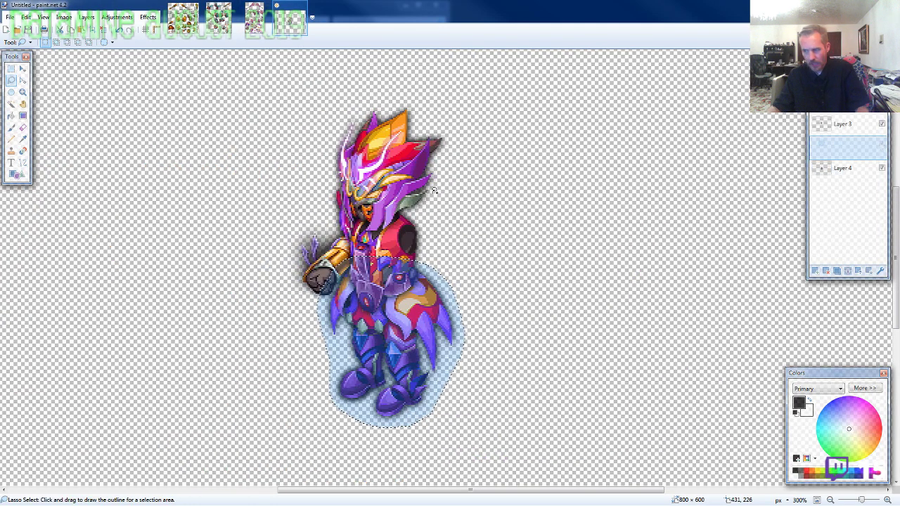
pyautogui.moveTo(864, 154); pyautogui.dragTo(840, 124)
pyautogui.scroll(4, 514, 244)
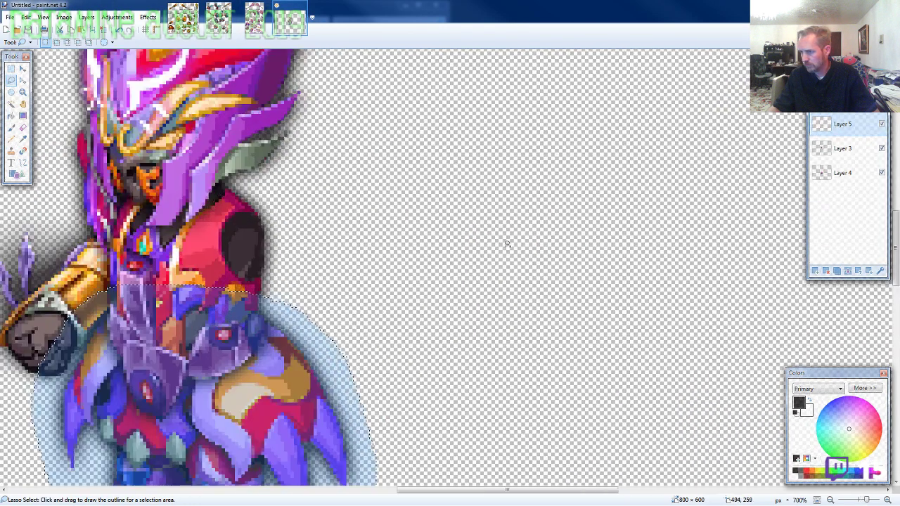
pyautogui.hotkey('ctrl', 'v')
pyautogui.scroll(-2, 416, 274)
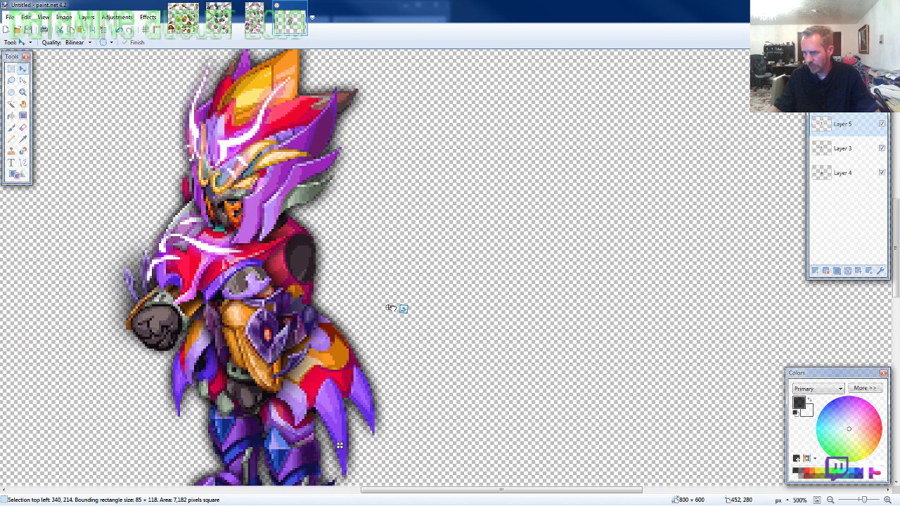
pyautogui.moveTo(236, 332); pyautogui.dragTo(328, 337)
pyautogui.scroll(-3, 328, 337)
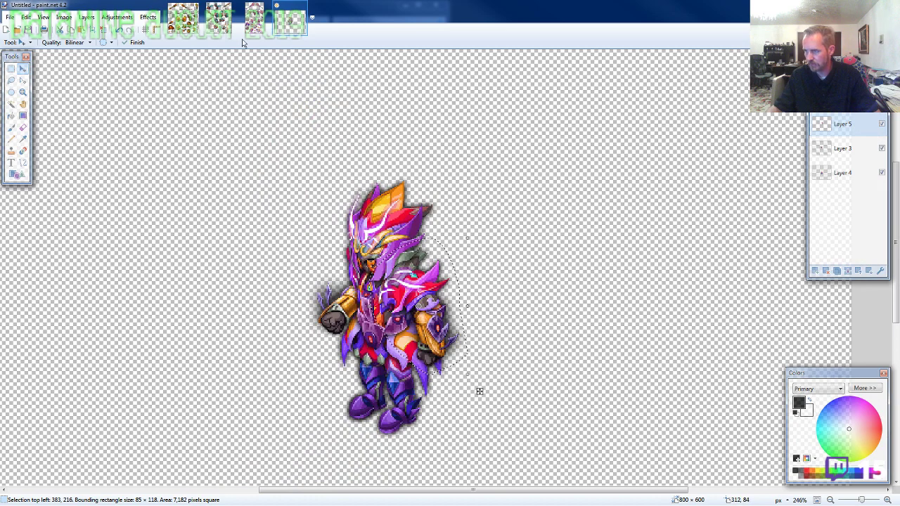
# Lasso the shield directly above the helmet on the ARMOR3-FS-M-EVO2 sheet, about 98 × 120 pixels, and copy it.
pyautogui.click(255, 19)
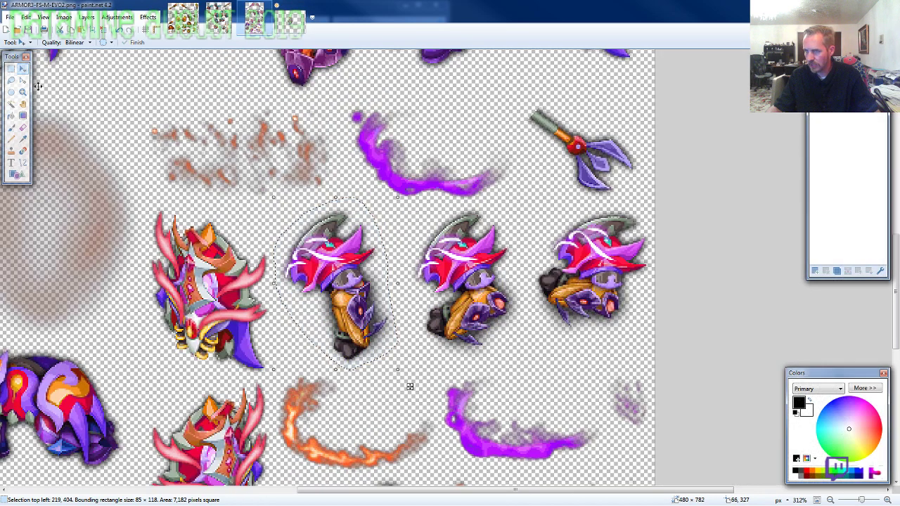
pyautogui.press('s')
pyautogui.scroll(2, 450, 220)
pyautogui.scroll(3, 449, 220)
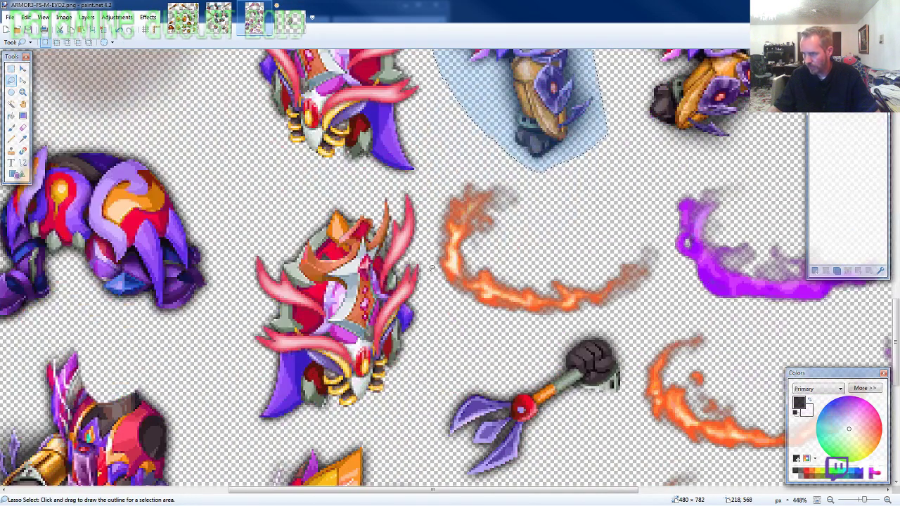
pyautogui.moveTo(431, 267)
pyautogui.mouseDown()
pyautogui.moveTo(431, 210)
pyautogui.moveTo(421, 185)
pyautogui.moveTo(404, 179)
pyautogui.moveTo(358, 187)
pyautogui.moveTo(268, 229)
pyautogui.moveTo(243, 254)
pyautogui.moveTo(231, 396)
pyautogui.moveTo(247, 427)
pyautogui.moveTo(346, 419)
pyautogui.moveTo(419, 386)
pyautogui.moveTo(434, 323)
pyautogui.mouseUp()
# Paste the shield onto a new layer above the arm and place it over the forearm, selection top-left at 380, 240.
pyautogui.click(296, 31)
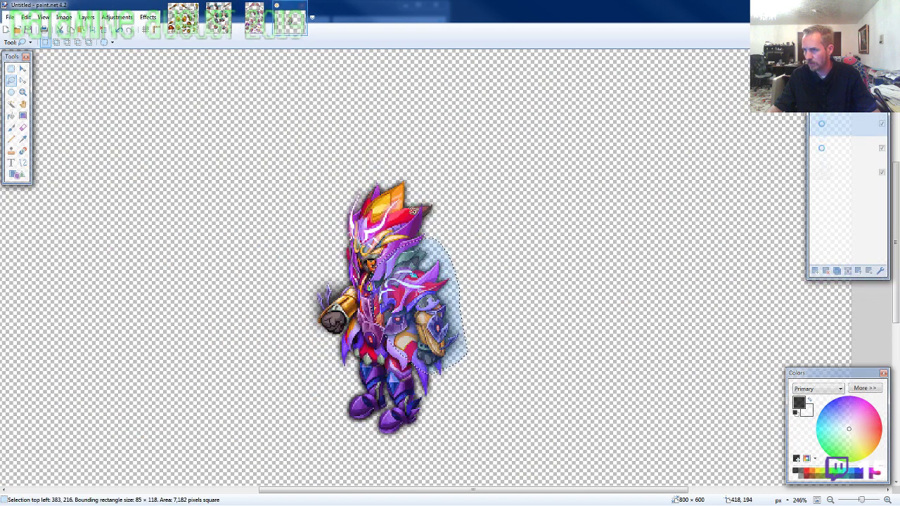
pyautogui.hotkey('ctrl', 'shift', 'n')
pyautogui.hotkey('ctrl', 'v')
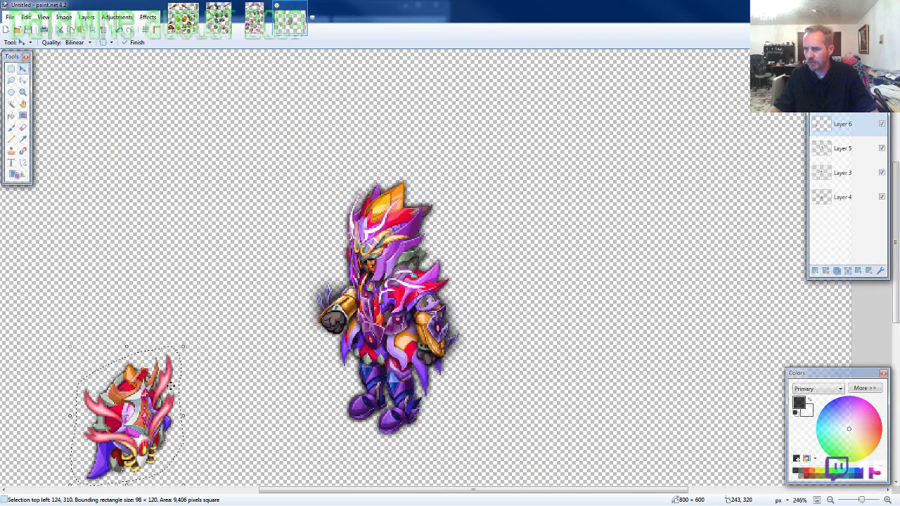
pyautogui.moveTo(148, 405); pyautogui.dragTo(464, 335)
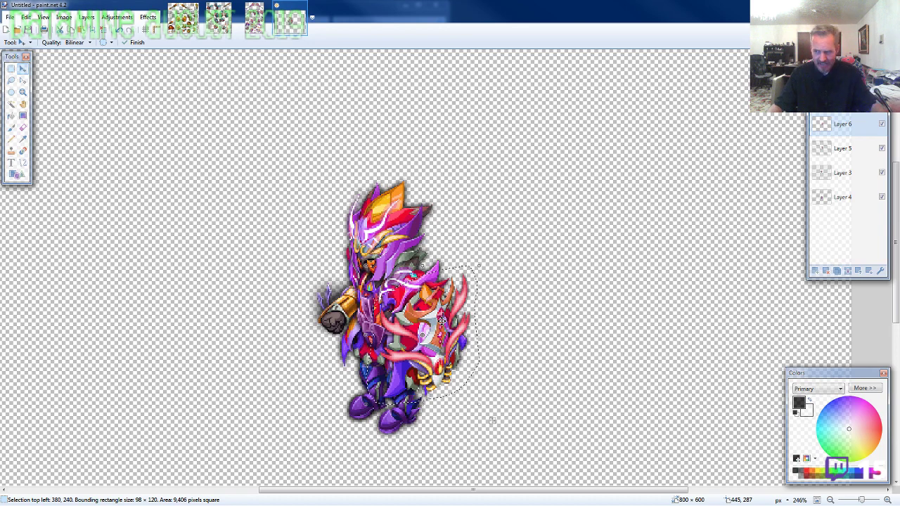
# Lasso the large staff with its gripping fist on the ARMOR3-FS-M-EVO2 sheet, about 206 × 163 pixels, and copy it.
pyautogui.click(255, 20)
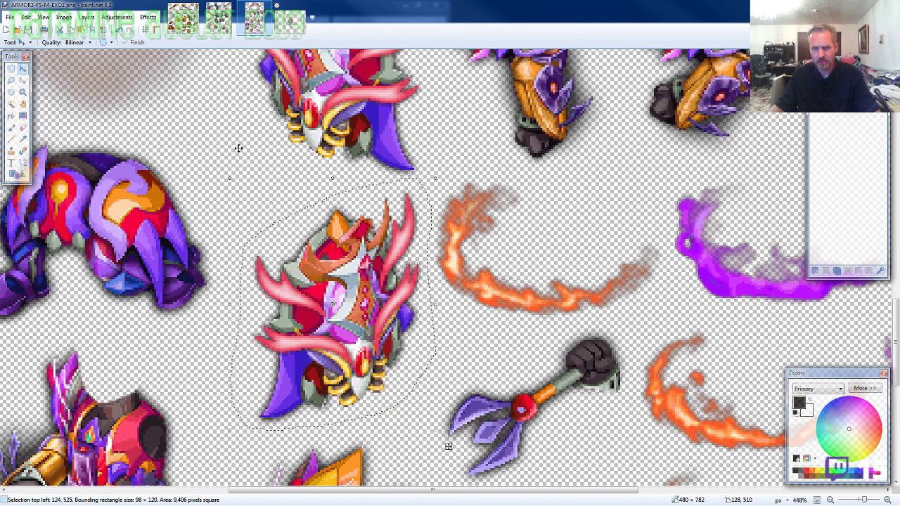
pyautogui.press('s')
pyautogui.keyDown('ctrl'); pyautogui.scroll(-3, 344, 182); pyautogui.keyUp('ctrl')
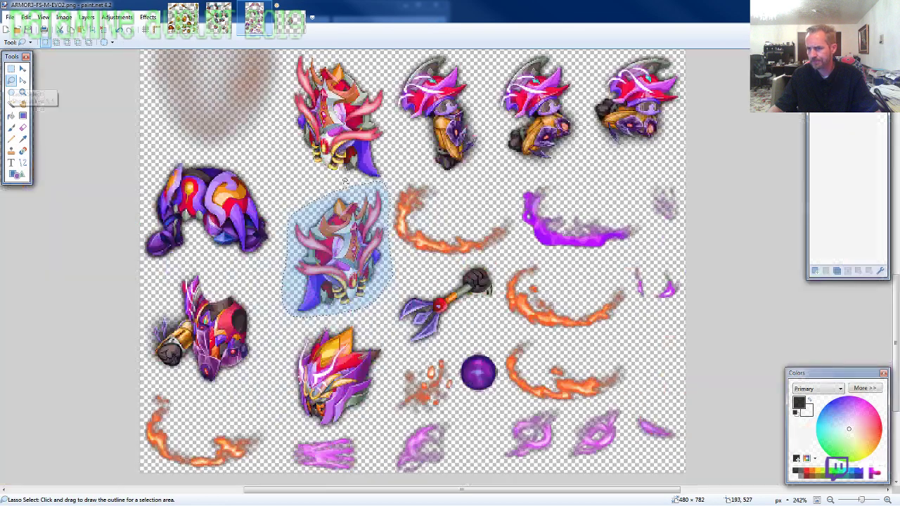
pyautogui.scroll(10, 345, 181)
pyautogui.keyDown('ctrl'); pyautogui.scroll(3, 363, 180); pyautogui.keyUp('ctrl')
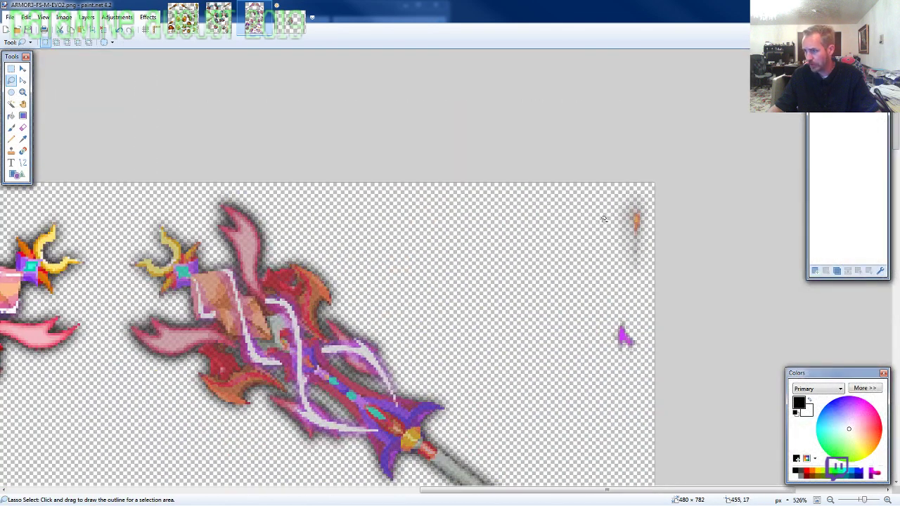
pyautogui.keyDown('ctrl'); pyautogui.scroll(-2, 604, 219); pyautogui.keyUp('ctrl')
pyautogui.moveTo(551, 283)
pyautogui.mouseDown()
pyautogui.moveTo(385, 122)
pyautogui.moveTo(318, 79)
pyautogui.moveTo(280, 87)
pyautogui.moveTo(225, 128)
pyautogui.moveTo(219, 201)
pyautogui.moveTo(237, 227)
pyautogui.moveTo(351, 299)
pyautogui.moveTo(475, 354)
pyautogui.moveTo(554, 373)
pyautogui.moveTo(574, 367)
pyautogui.moveTo(588, 345)
pyautogui.mouseUp()
# Paste the staff into the figure image and align its gripping fist with the gold-cuffed arm's hand.
pyautogui.click(287, 22)
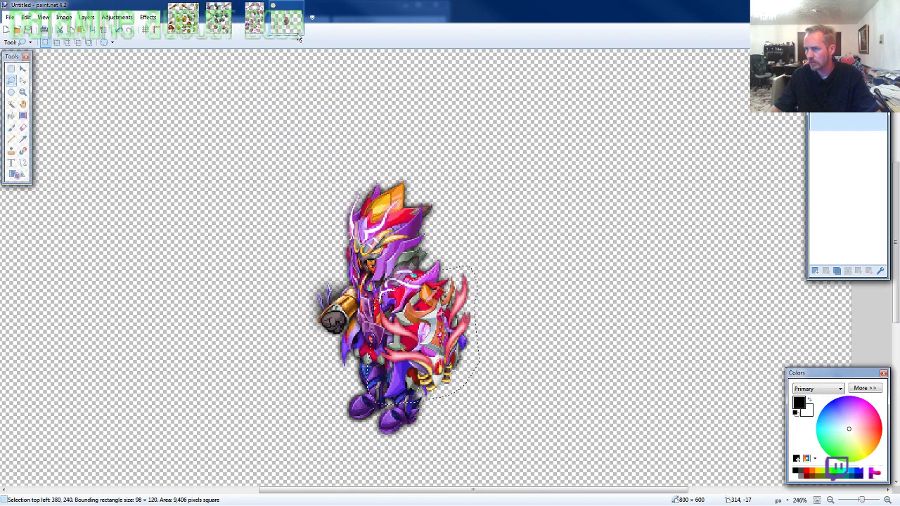
pyautogui.scroll(3, 291, 227)
pyautogui.scroll(-2, 305, 263)
pyautogui.hotkey('ctrl', 'v')
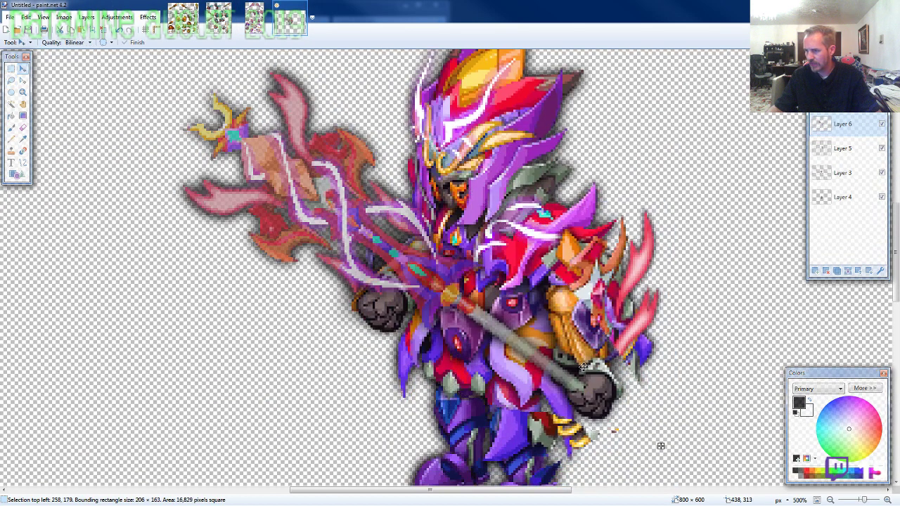
pyautogui.moveTo(583, 365); pyautogui.dragTo(371, 286)
# Lasso the three-bladed staff end above the arms on the ARMOR3-FS-M-EVO2 sheet, about 88 × 74 pixels, and copy it.
pyautogui.click(255, 22)
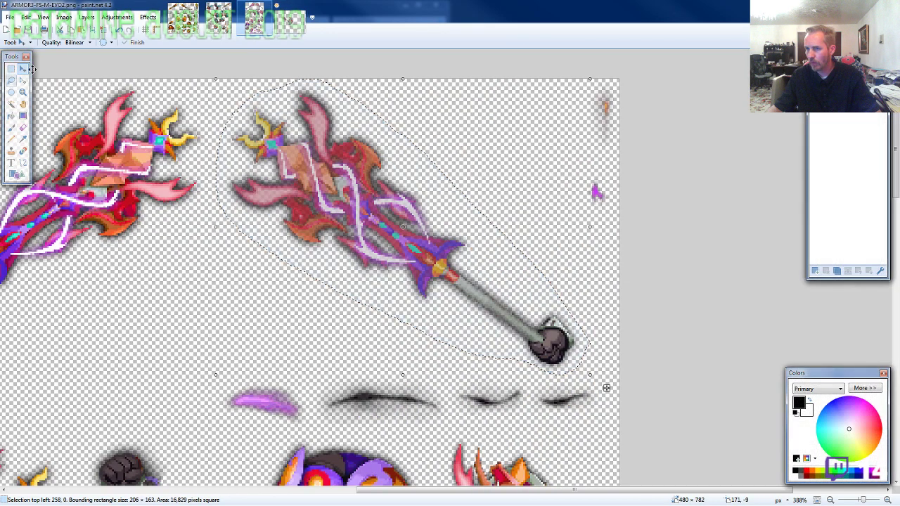
pyautogui.click(11, 81)
pyautogui.scroll(-10, 268, 275)
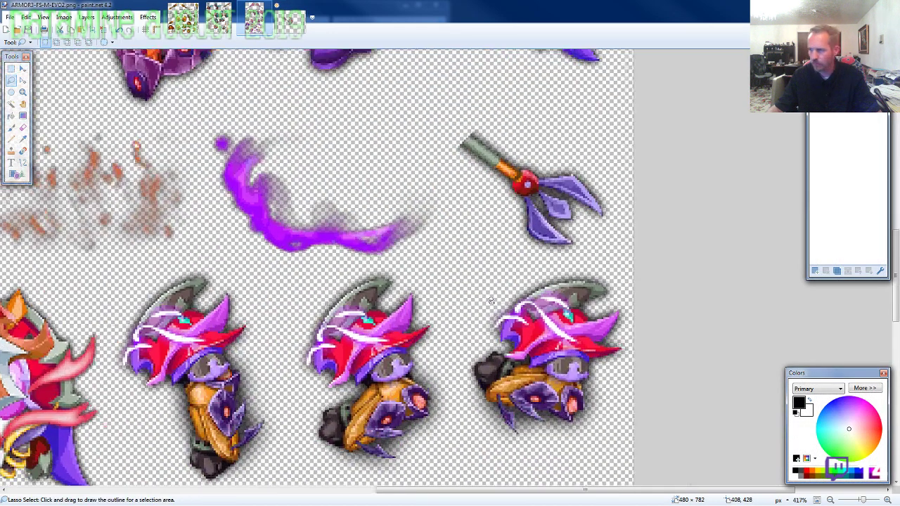
pyautogui.scroll(3, 609, 281)
pyautogui.moveTo(670, 268)
pyautogui.mouseDown()
pyautogui.moveTo(614, 173)
pyautogui.moveTo(483, 111)
pyautogui.moveTo(433, 157)
pyautogui.moveTo(539, 310)
pyautogui.mouseUp()
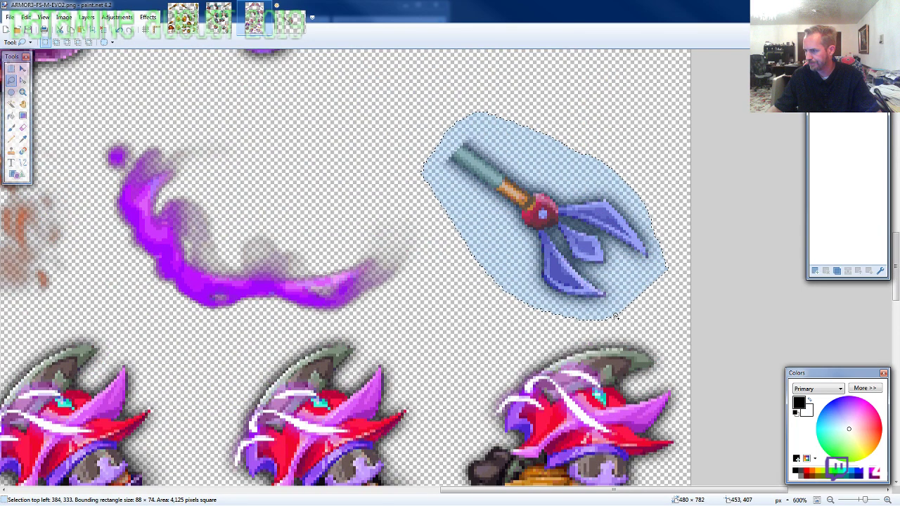
# Paste the staff end onto a new bottom layer in line with the shaft, selection top-left at 334, 273, and select the whole canvas.
pyautogui.hotkey('ctrl', 'Tab')
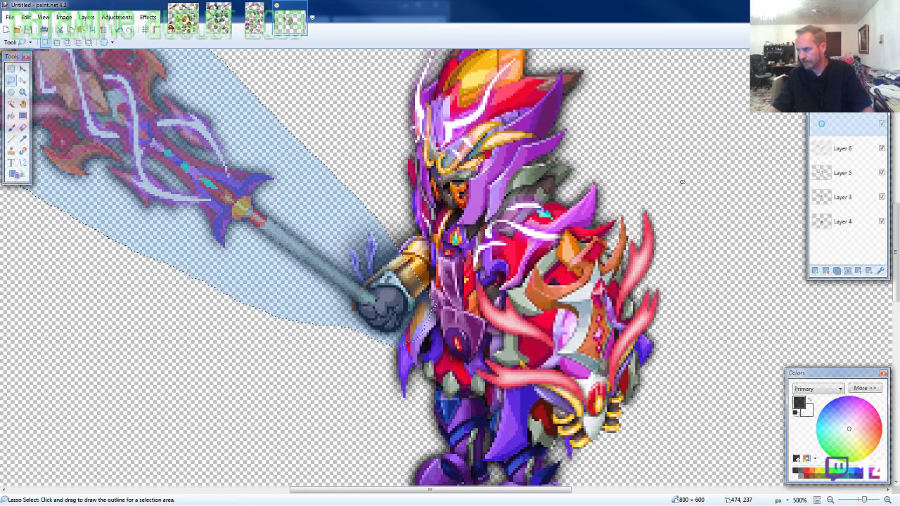
pyautogui.scroll(2, 537, 367)
pyautogui.hotkey('ctrl', 'v')
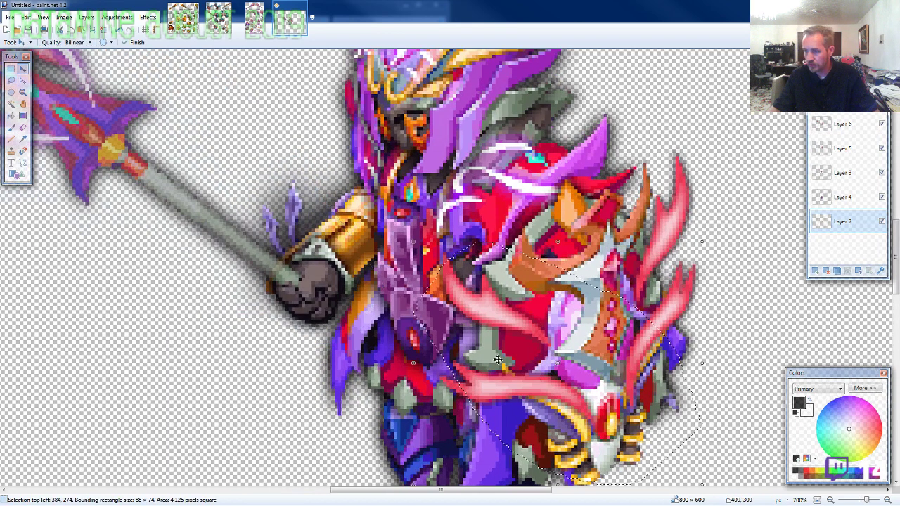
pyautogui.moveTo(647, 381); pyautogui.dragTo(479, 381)
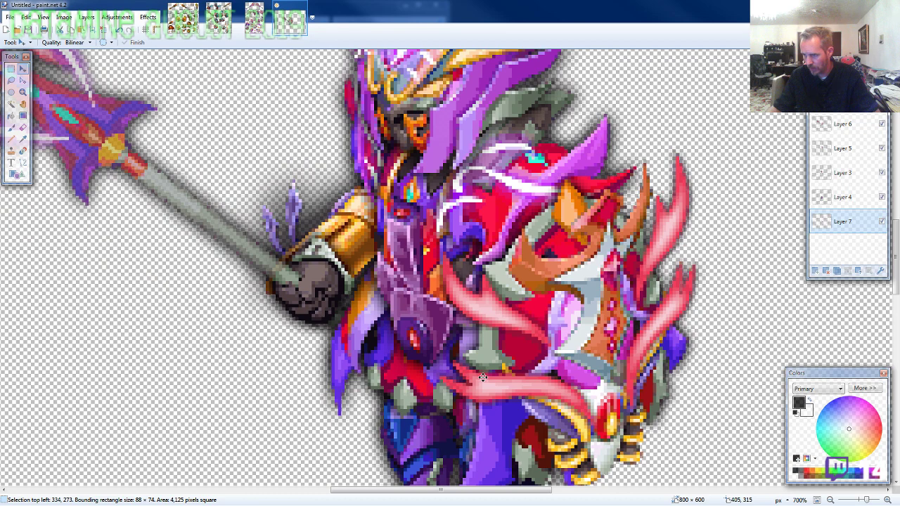
pyautogui.scroll(-5, 484, 378)
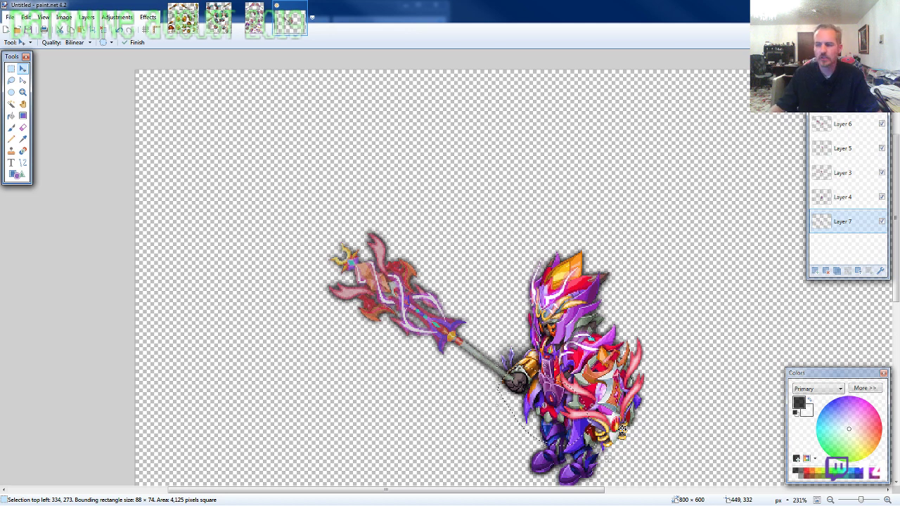
pyautogui.hotkey('ctrl', 'a')
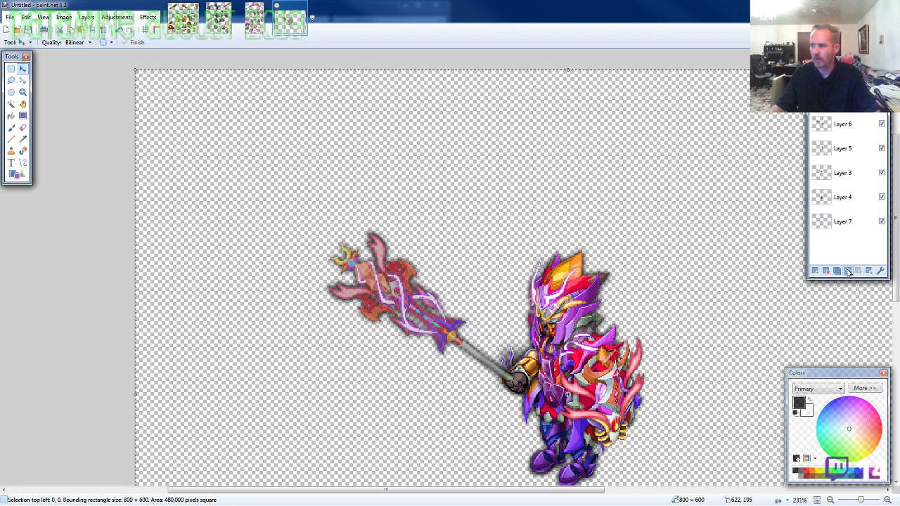
# Flatten the image and move the whole figure to the canvas's upper-left corner, selection top-left at -162, -135.
pyautogui.hotkey('ctrl', 'shift', 'f')
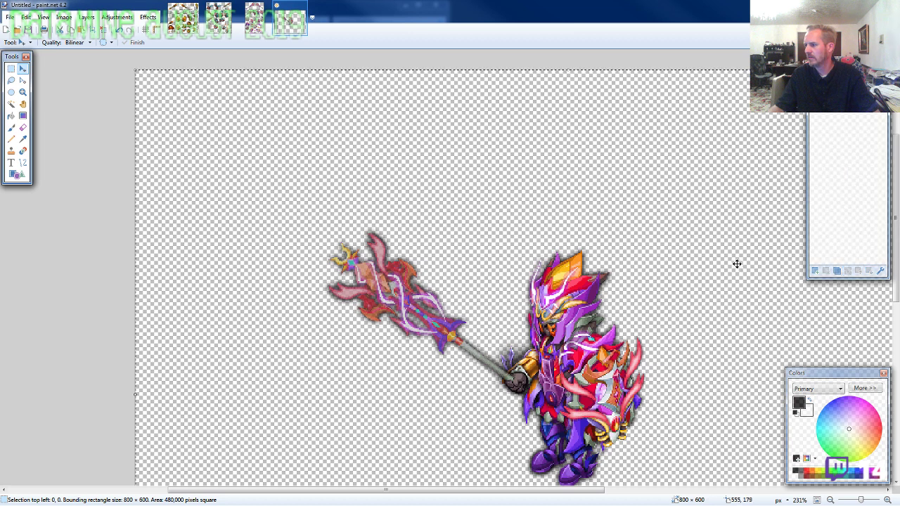
pyautogui.moveTo(736, 261); pyautogui.dragTo(541, 123)
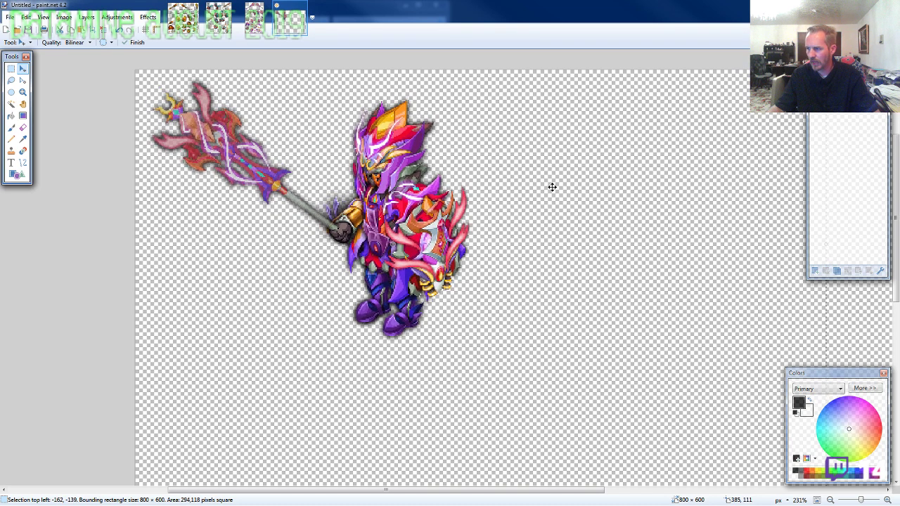
pyautogui.scroll(-2, 568, 232)
pyautogui.scroll(-2, 567, 231)
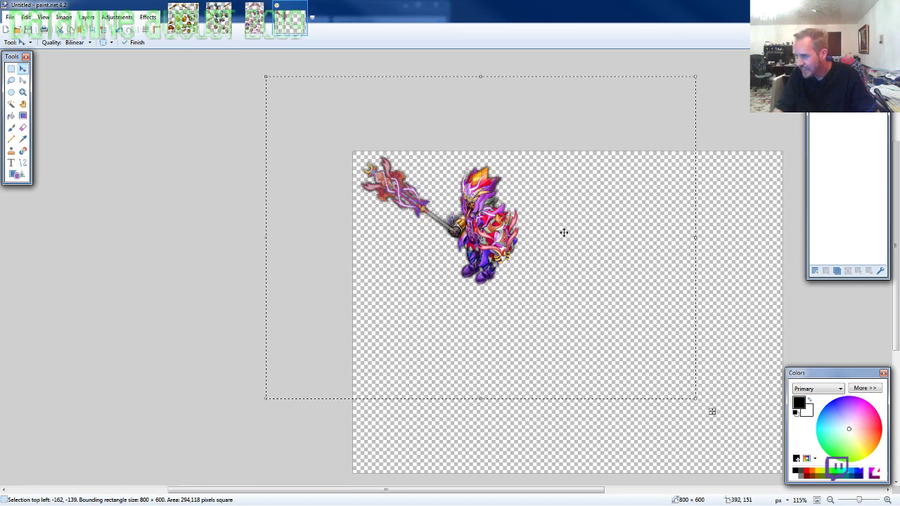
pyautogui.hotkey('ctrl', 'd')
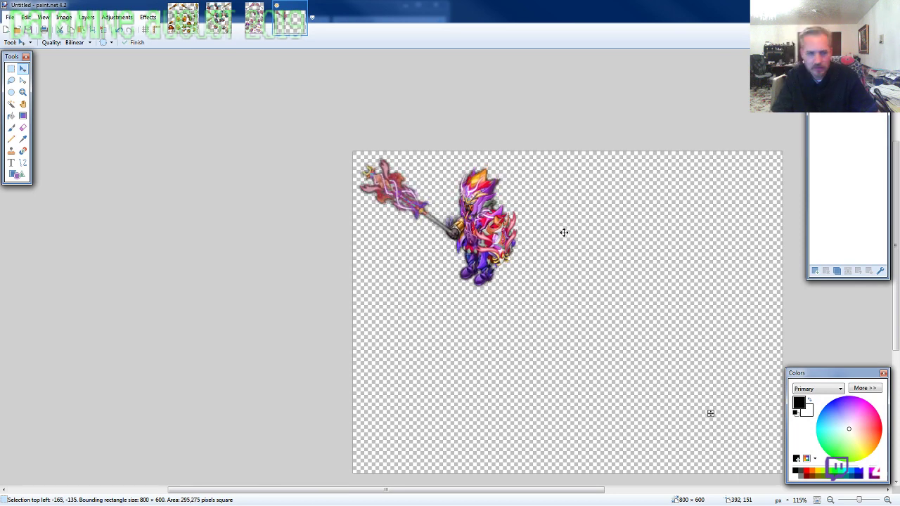
pyautogui.hotkey('ctrl', 'z')
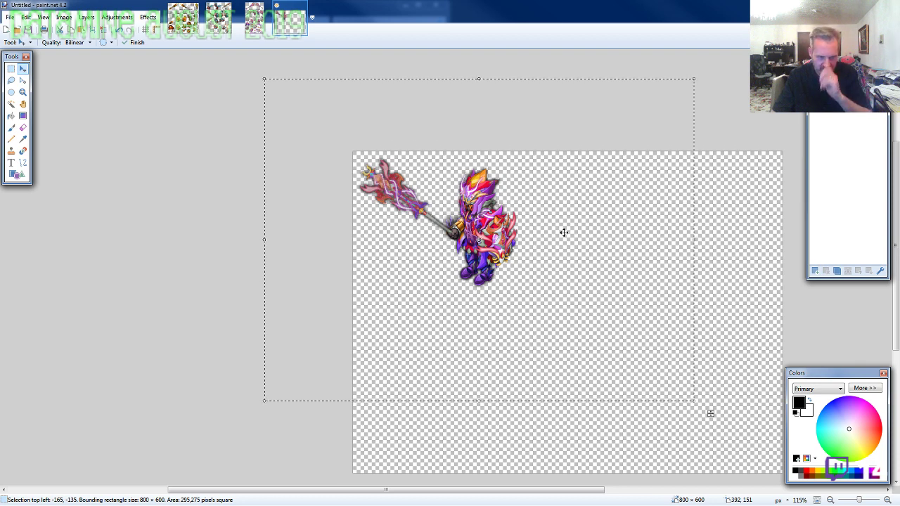
pyautogui.hotkey('ctrl', 'z')
pyautogui.press('Right')
pyautogui.press('Right')
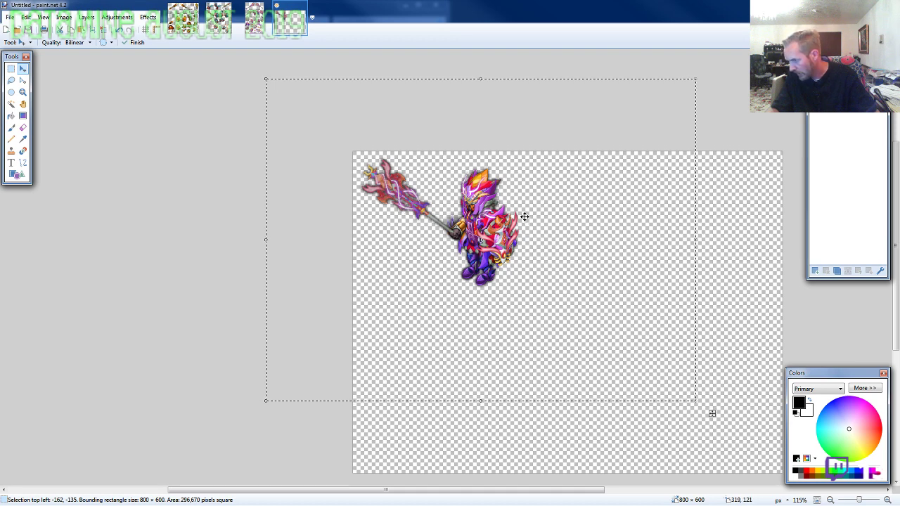
# Resize the canvas to 320 × 320 pixels with a top-left anchor, and shift the whole figure down 24 pixels.
pyautogui.hotkey('ctrl', 'shift', 'r')
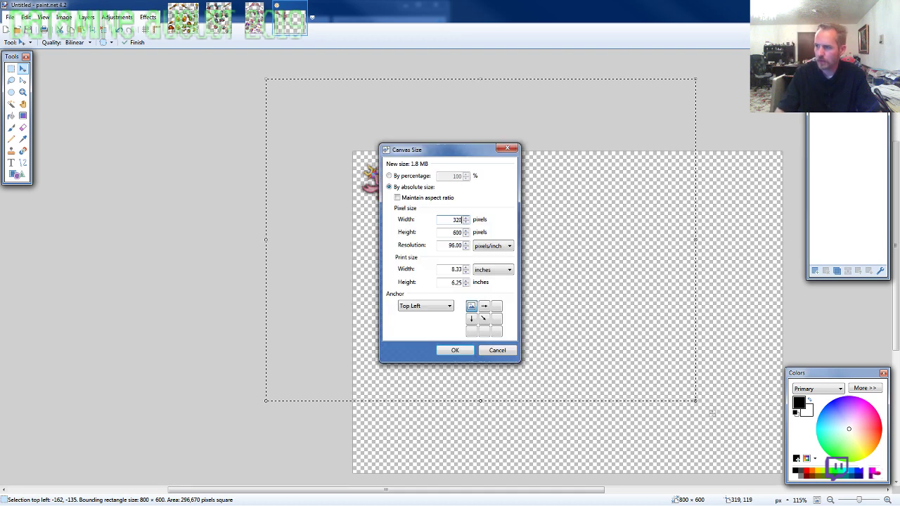
pyautogui.press('Return')
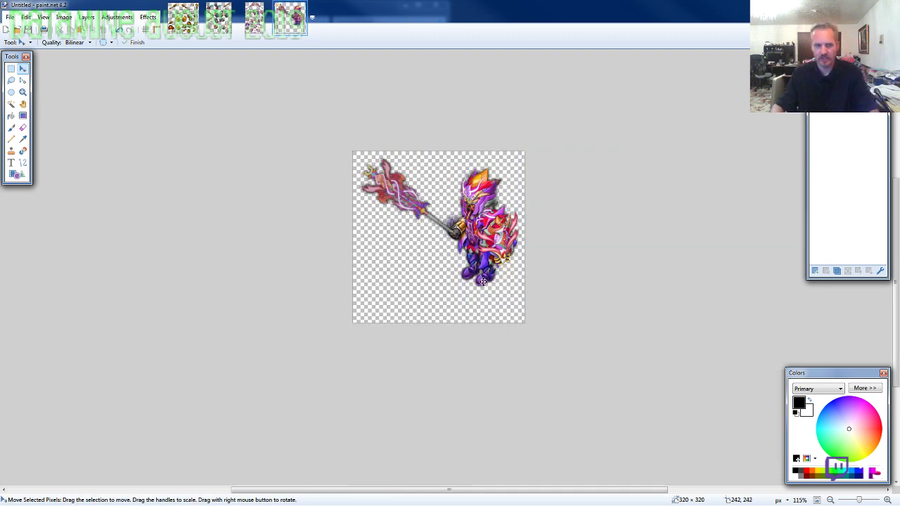
pyautogui.hotkey('ctrl', 'a')
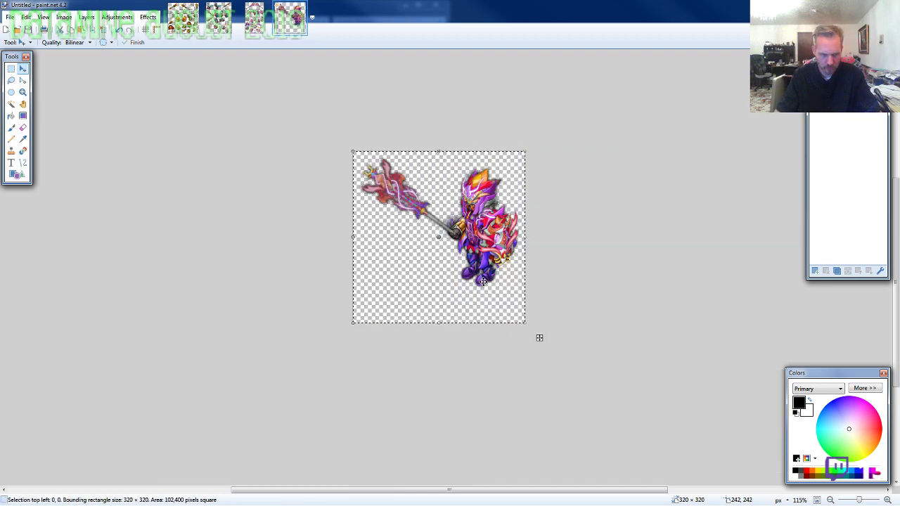
pyautogui.moveTo(539, 337); pyautogui.dragTo(539, 351)
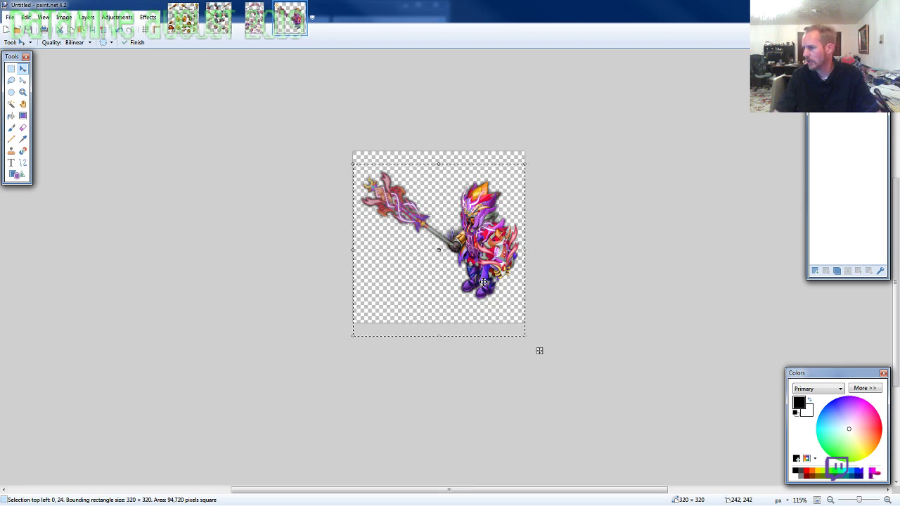
# Save the figure as PNG ARMOR3-FS-M-EVO2 in the 2019-08 folder with auto-detected bit depth.
pyautogui.hotkey('ctrl', 's')
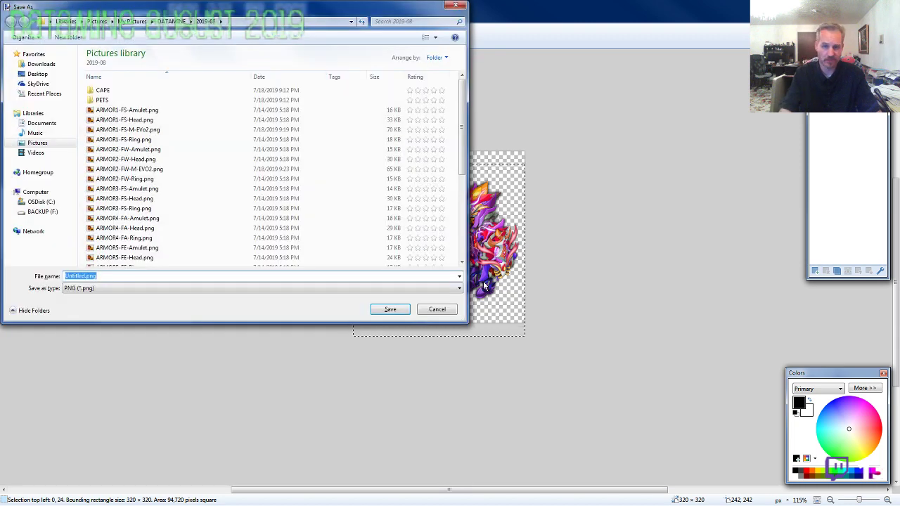
pyautogui.write('AM')
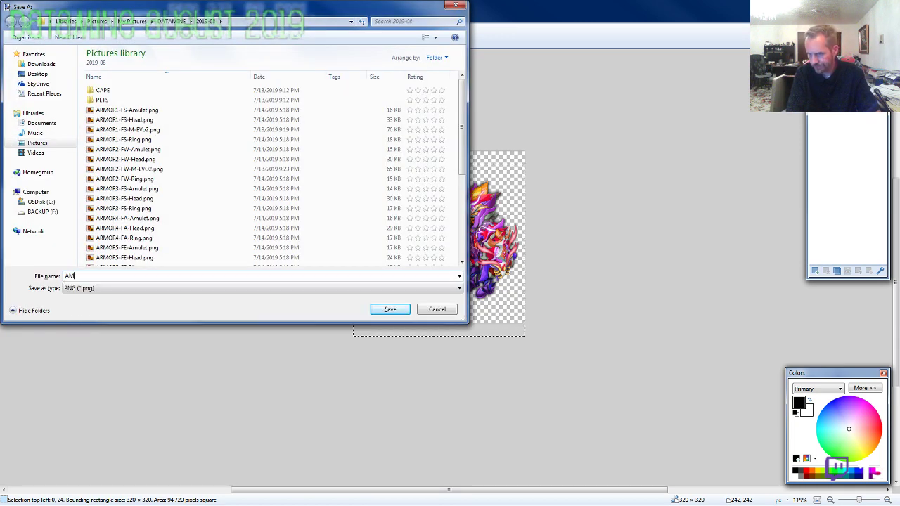
pyautogui.write('OOR3')
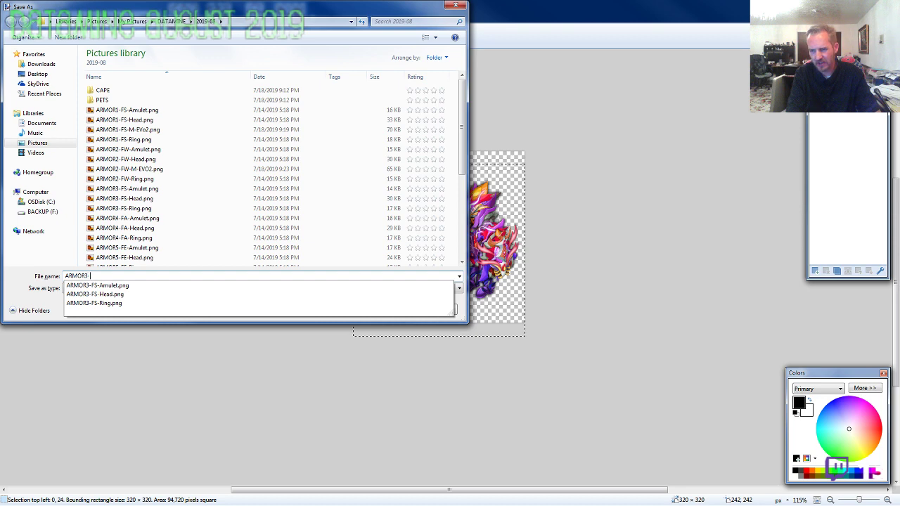
pyautogui.write('-FS-M-EVO2')
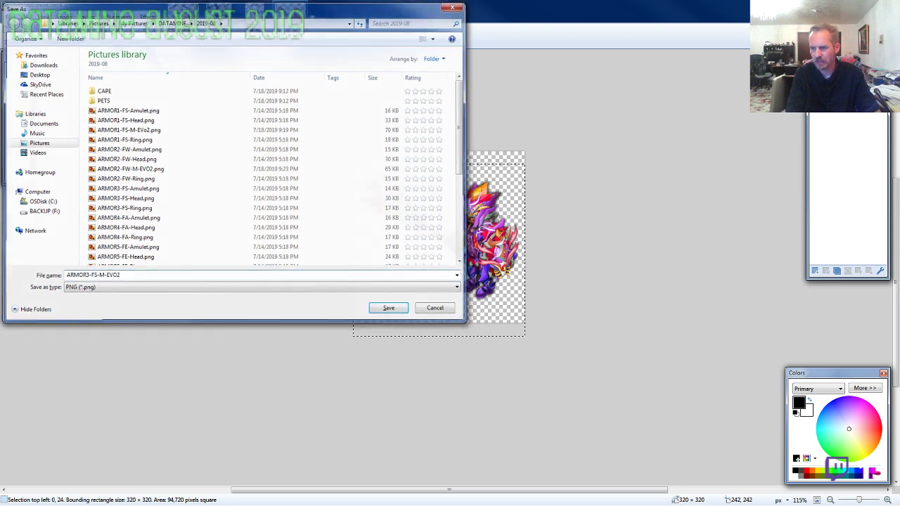
pyautogui.press('Return')
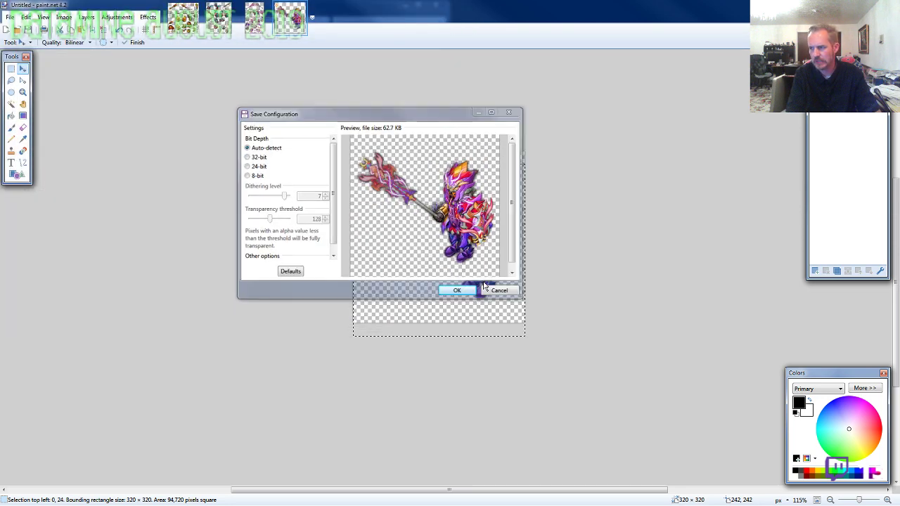
pyautogui.press('Return')
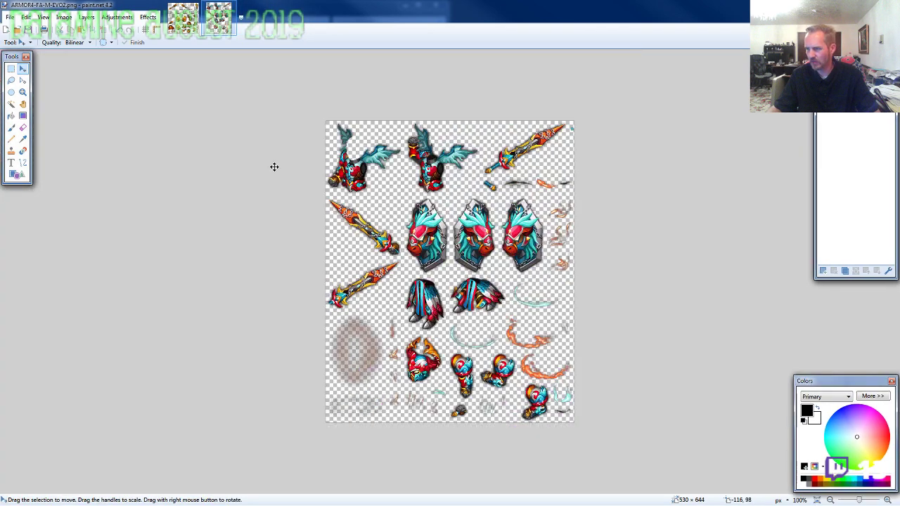
# Lasso the horned helmet on the ARMOR4-FA-M-EVO2 sheet, about 90 × 118 pixels, and copy it.
pyautogui.click(14, 81)
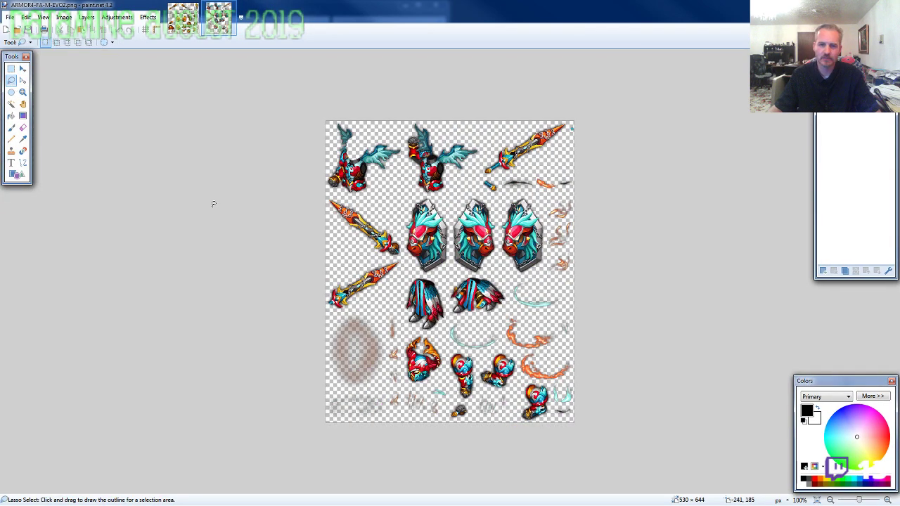
pyautogui.scroll(5, 437, 303)
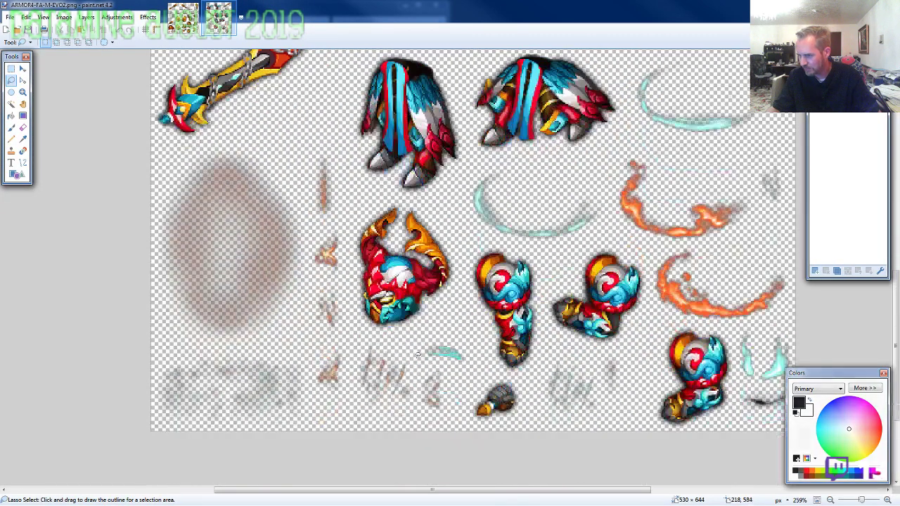
pyautogui.moveTo(450, 290)
pyautogui.mouseDown()
pyautogui.moveTo(444, 299)
pyautogui.moveTo(457, 235)
pyautogui.moveTo(408, 197)
pyautogui.moveTo(371, 205)
pyautogui.moveTo(354, 251)
pyautogui.moveTo(357, 296)
pyautogui.moveTo(371, 325)
pyautogui.moveTo(404, 335)
pyautogui.mouseUp()
pyautogui.hotkey('ctrl', 'c')
# Create a new 800 × 600 pixel image, paste the helmet and move it to selection top-left 382, 156.
pyautogui.hotkey('ctrl', 'n')
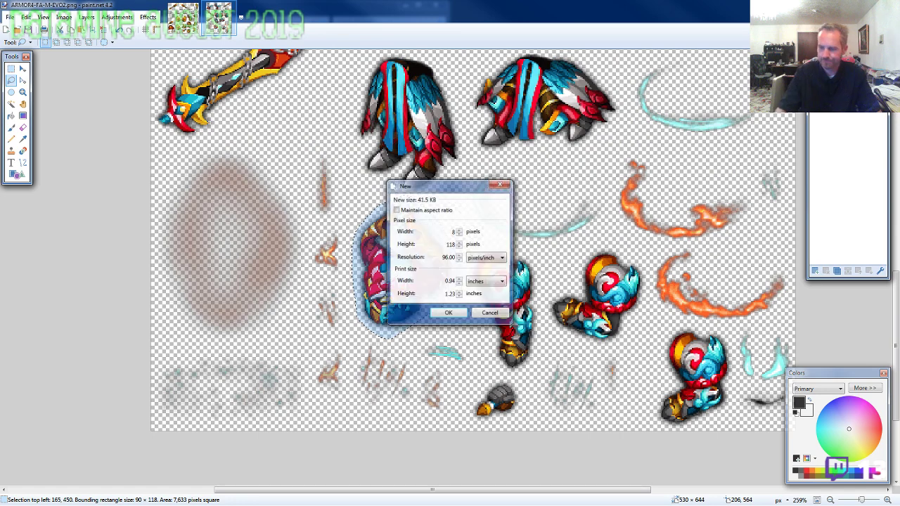
pyautogui.press('Return')
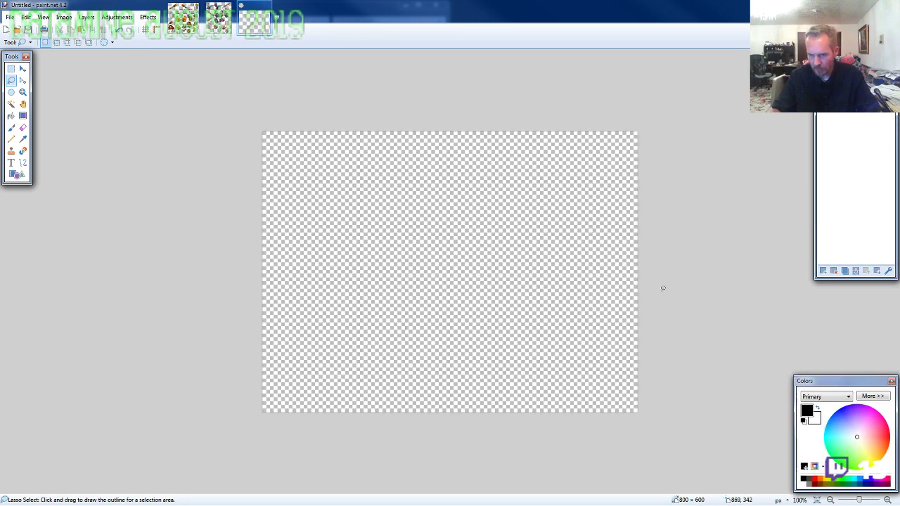
pyautogui.hotkey('ctrl', 'v')
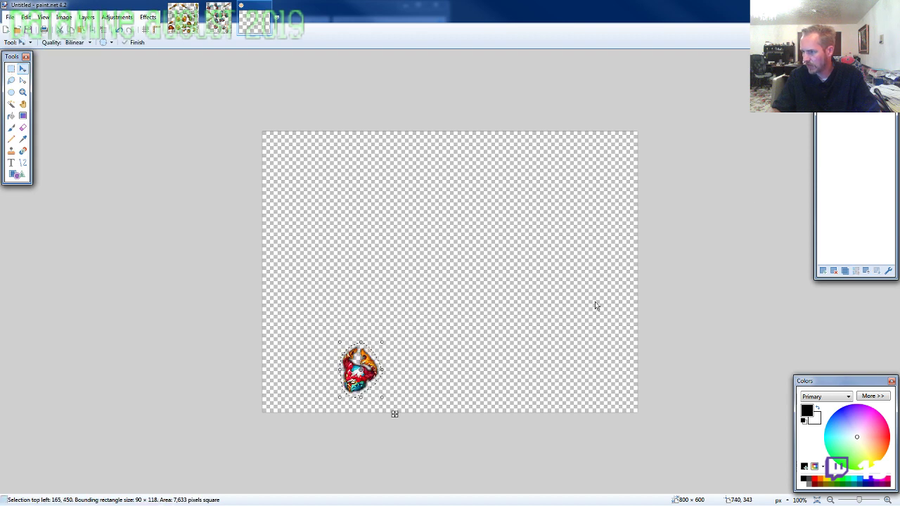
pyautogui.moveTo(595, 305); pyautogui.dragTo(680, 174)
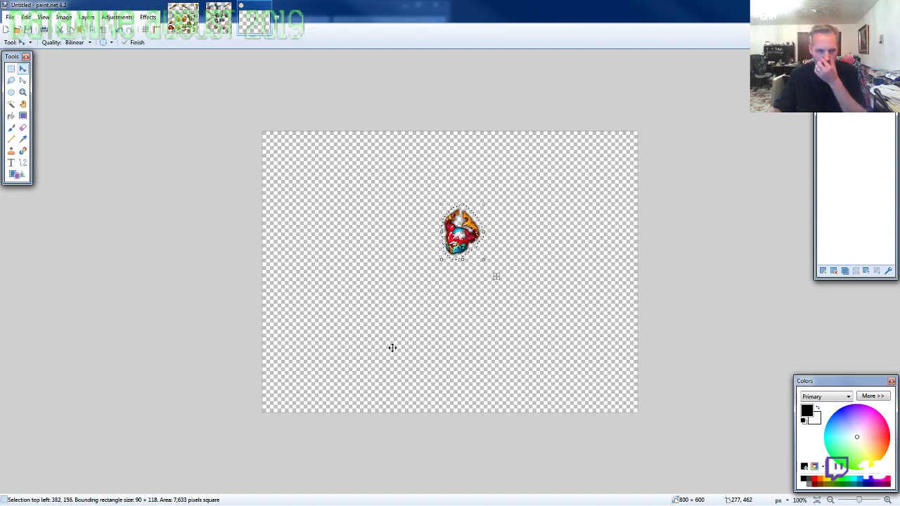
# Lasso the winged torso with the lowered arm on the ARMOR4-FA-M-EVO2 sheet, about 168 × 171 pixels.
pyautogui.click(234, 28)
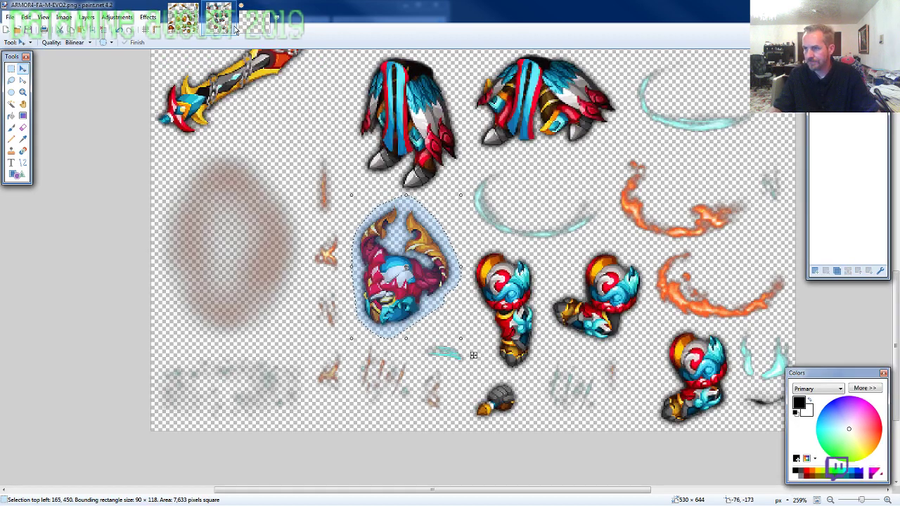
pyautogui.click(11, 81)
pyautogui.scroll(-2, 388, 293)
pyautogui.scroll(3, 400, 295)
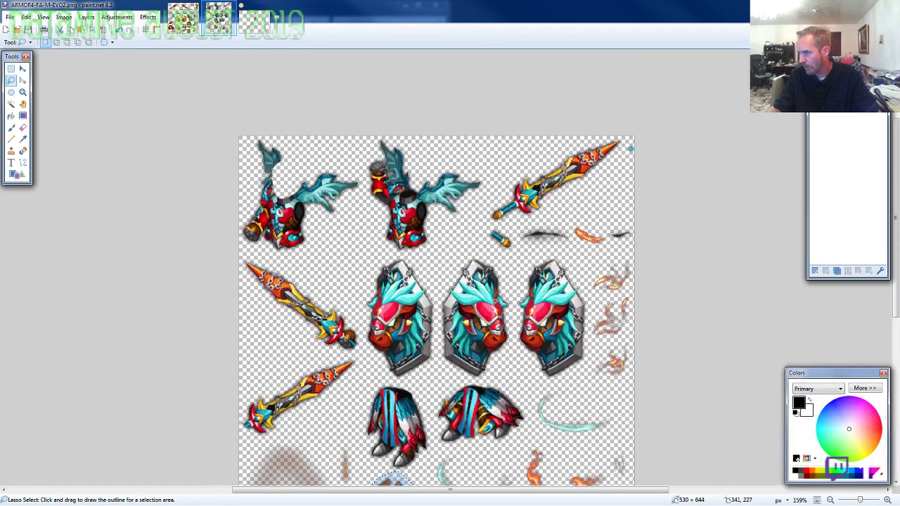
pyautogui.scroll(2, 318, 228)
pyautogui.scroll(2, 325, 217)
pyautogui.moveTo(387, 306)
pyautogui.mouseDown()
pyautogui.moveTo(354, 256)
pyautogui.moveTo(311, 228)
pyautogui.moveTo(238, 212)
pyautogui.moveTo(195, 241)
pyautogui.moveTo(188, 306)
pyautogui.moveTo(198, 378)
pyautogui.moveTo(218, 394)
pyautogui.moveTo(316, 380)
pyautogui.mouseUp()
# Examine the torsos, swords, shields, legs and arms on the ARMOR4-FA-M-EVO2 sheet to choose matching parts.
pyautogui.scroll(-5, 309, 356)
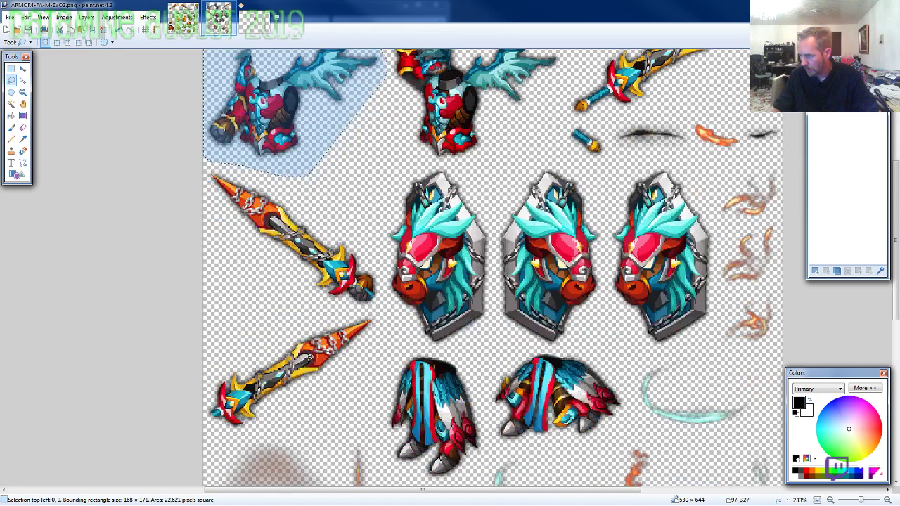
pyautogui.scroll(2, 309, 355)
pyautogui.scroll(-4, 310, 356)
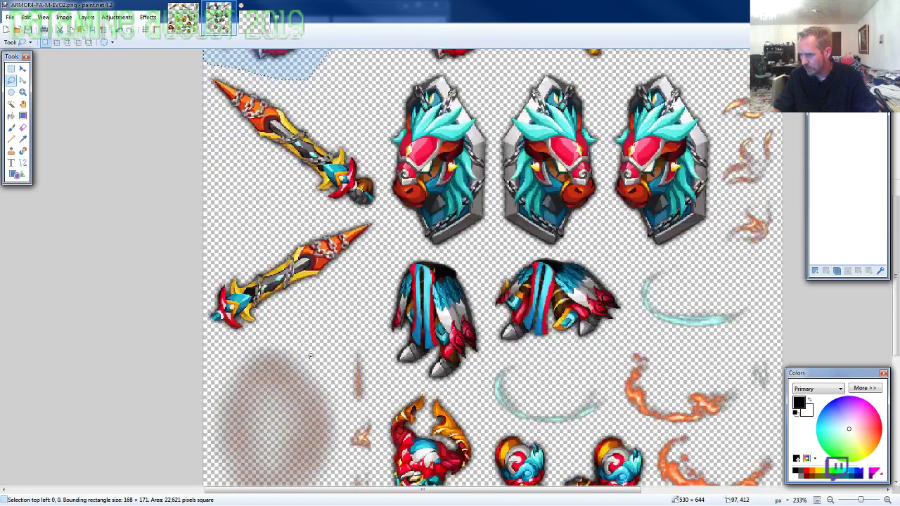
pyautogui.scroll(4, 309, 356)
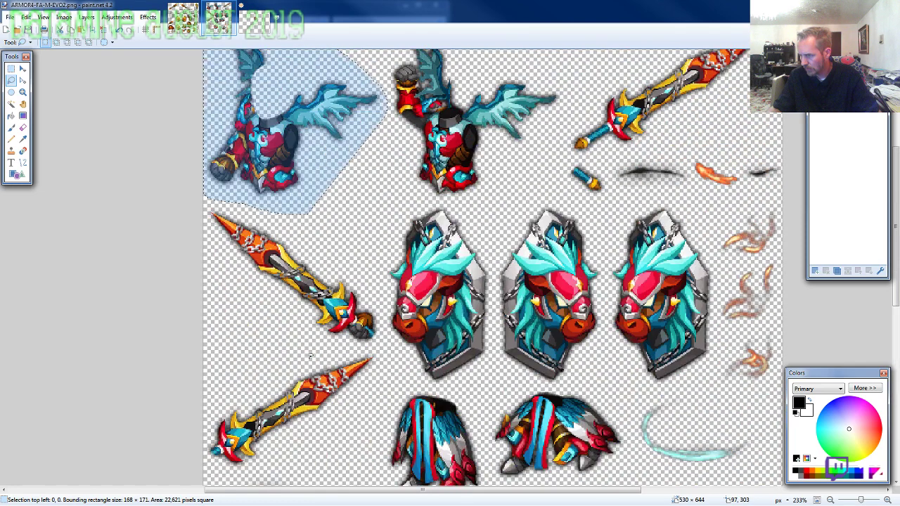
pyautogui.scroll(-1, 309, 357)
pyautogui.scroll(2, 284, 221)
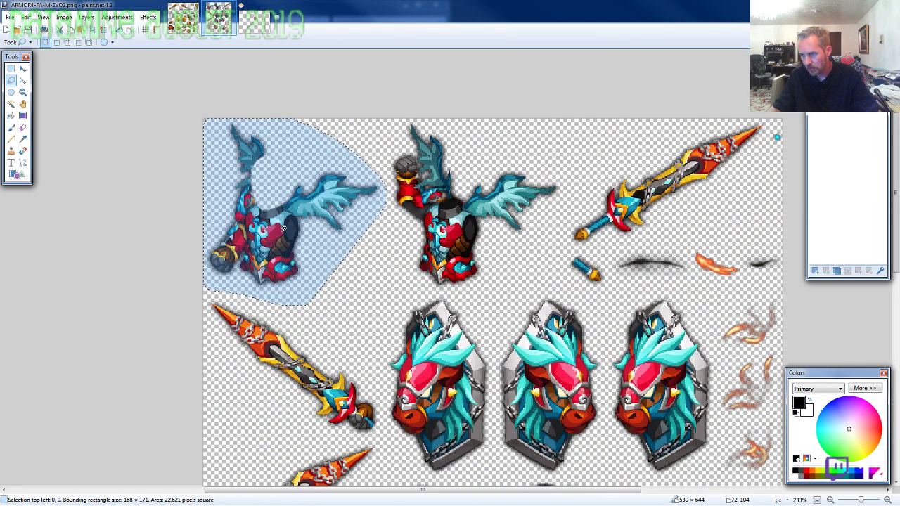
pyautogui.scroll(-5, 310, 238)
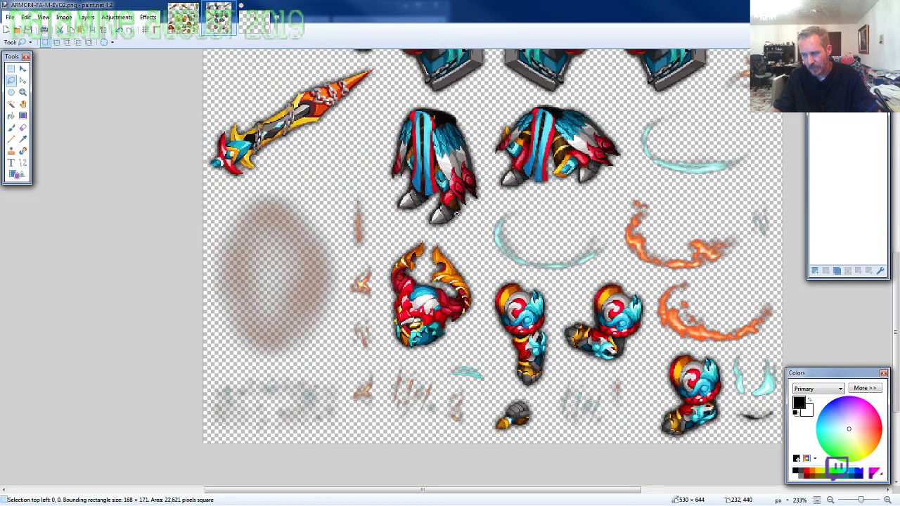
pyautogui.scroll(6, 456, 215)
pyautogui.scroll(-3, 478, 263)
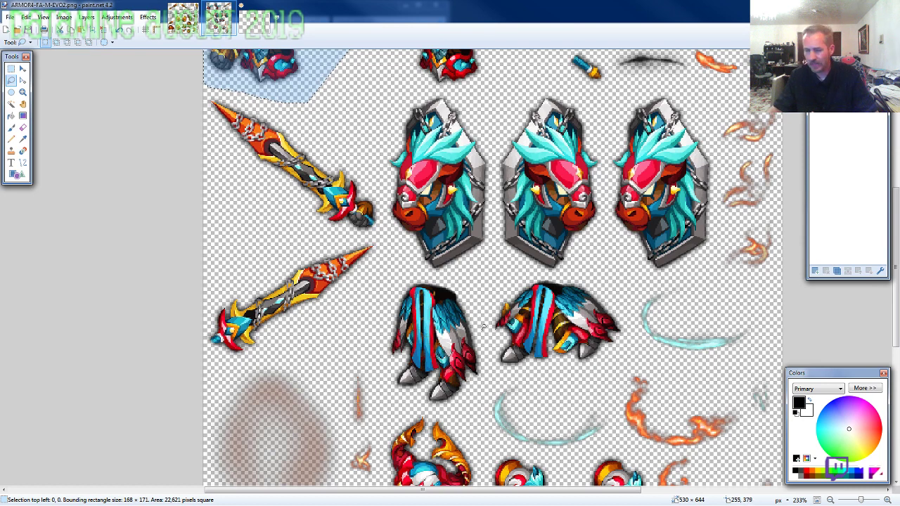
# Lasso the standing legs on the ARMOR4-FA-M-EVO2 sheet, about 99 × 126 pixels, and check the figure image.
pyautogui.moveTo(489, 374)
pyautogui.mouseDown()
pyautogui.moveTo(451, 282)
pyautogui.moveTo(403, 280)
pyautogui.moveTo(396, 288)
pyautogui.moveTo(384, 330)
pyautogui.moveTo(385, 379)
pyautogui.moveTo(484, 377)
pyautogui.moveTo(452, 410)
pyautogui.mouseUp()
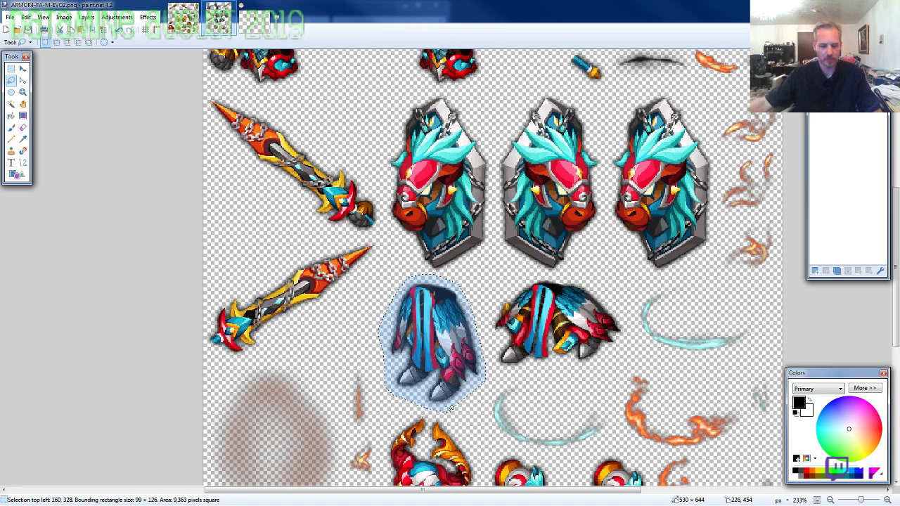
pyautogui.click(255, 19)
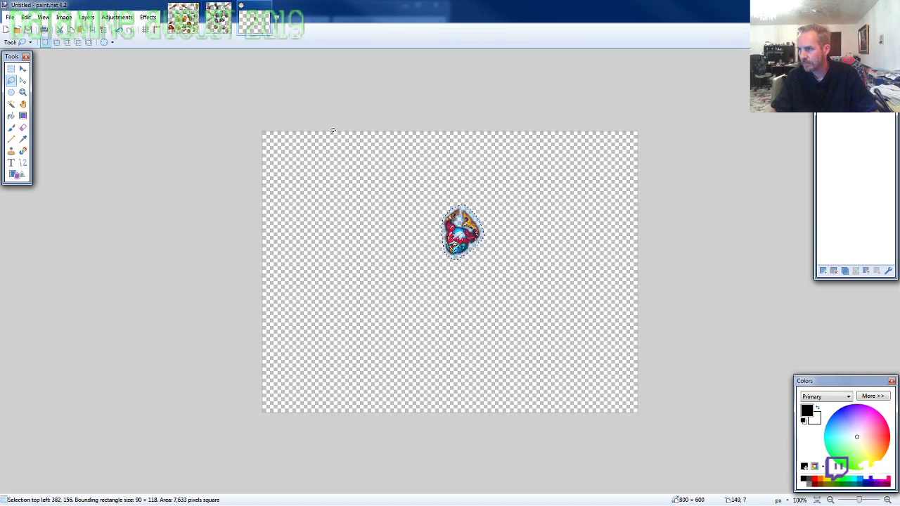
pyautogui.click(232, 25)
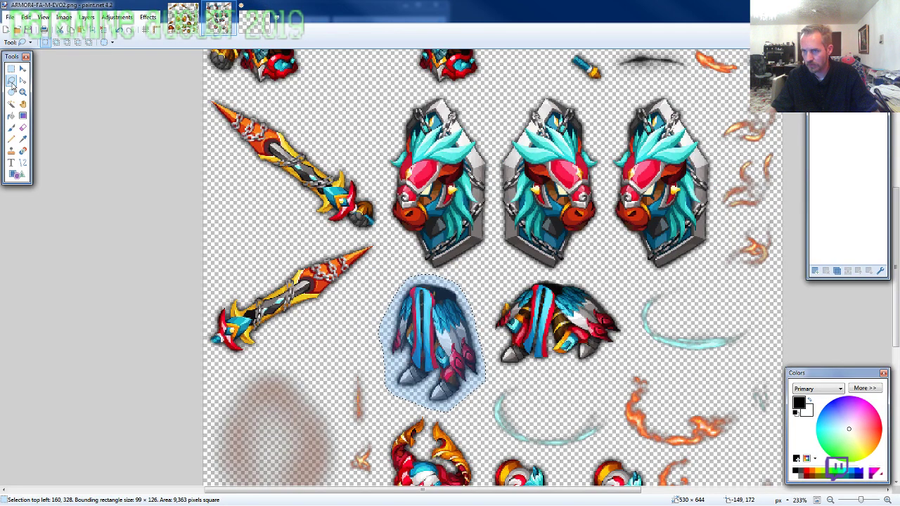
# Lasso the winged torso with the lowered arm on the ARMOR4-FA-M-EVO2 sheet, about 168 × 159 pixels, and copy it.
pyautogui.scroll(6, 323, 258)
pyautogui.moveTo(390, 245)
pyautogui.mouseDown()
pyautogui.moveTo(368, 189)
pyautogui.moveTo(268, 146)
pyautogui.moveTo(208, 150)
pyautogui.moveTo(191, 248)
pyautogui.moveTo(202, 294)
pyautogui.moveTo(238, 317)
pyautogui.moveTo(315, 316)
pyautogui.mouseUp()
pyautogui.press('m')
# Paste the winged torso into the untitled figure image and position it directly beneath the horned helmet.
pyautogui.click(255, 19)
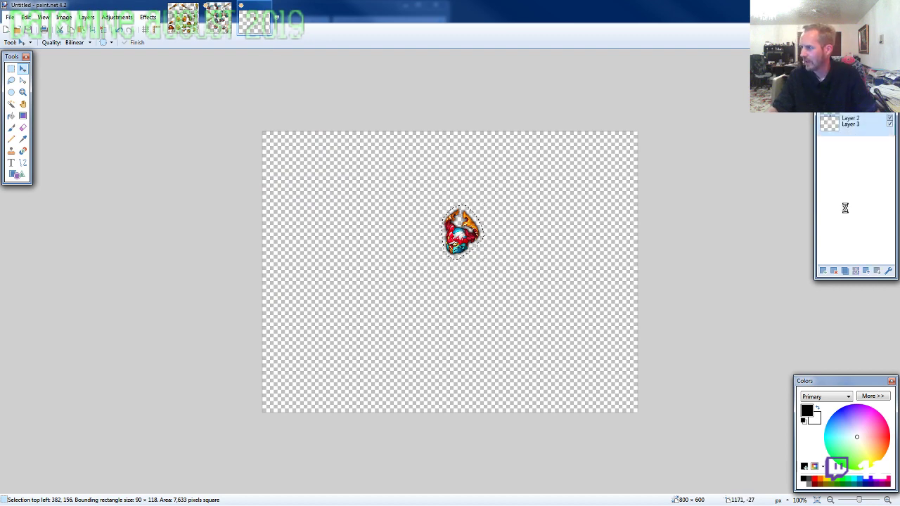
pyautogui.scroll(6, 450, 260)
pyautogui.hotkey('ctrl', 'v')
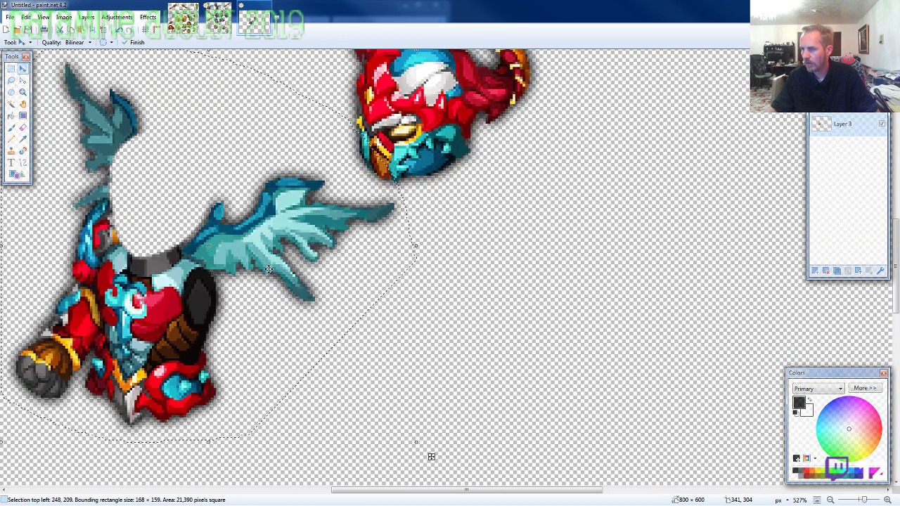
pyautogui.moveTo(429, 456); pyautogui.dragTo(693, 377)
pyautogui.moveTo(481, 212); pyautogui.dragTo(480, 206)
pyautogui.scroll(-2, 495, 246)
pyautogui.moveTo(467, 247); pyautogui.dragTo(469, 248)
pyautogui.scroll(-1, 472, 257)
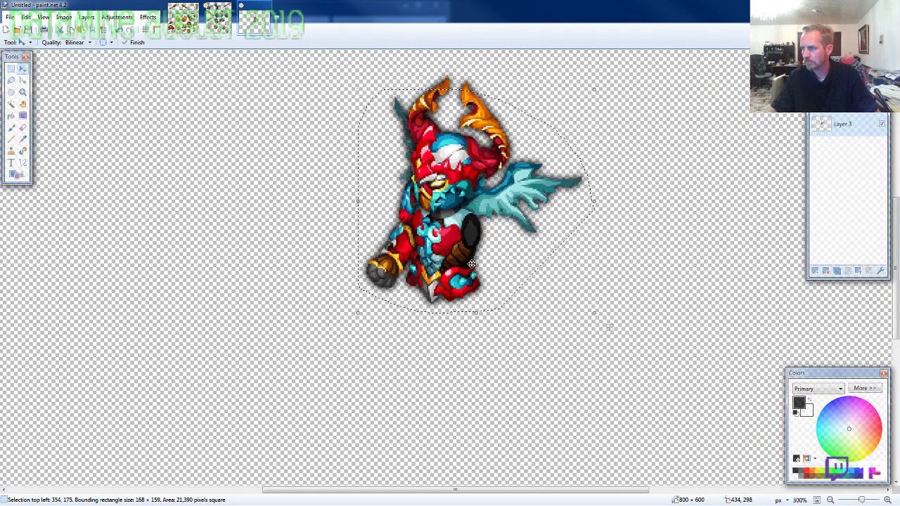
pyautogui.scroll(-1, 475, 211)
pyautogui.scroll(2, 457, 216)
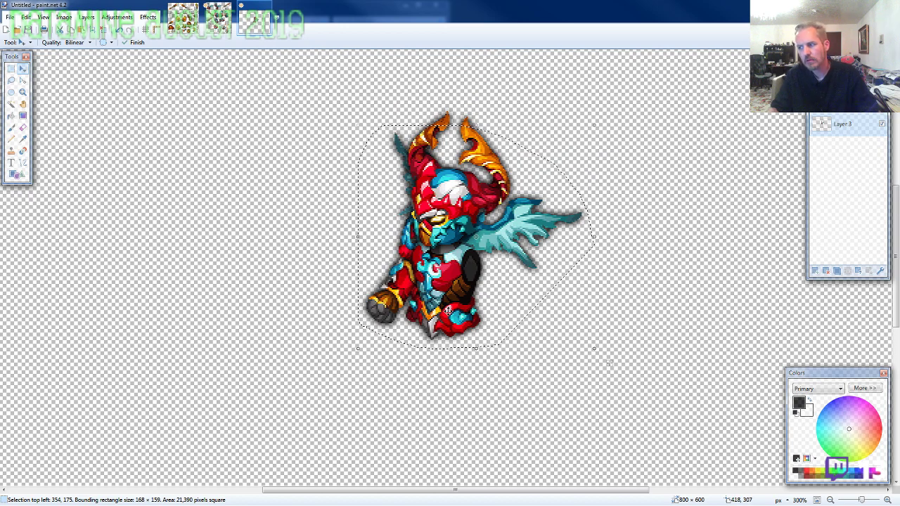
# Lasso the standing legs on the ARMOR4-FA-M-EVO2 sheet, about 97 × 125 pixels, and copy them.
pyautogui.click(217, 18)
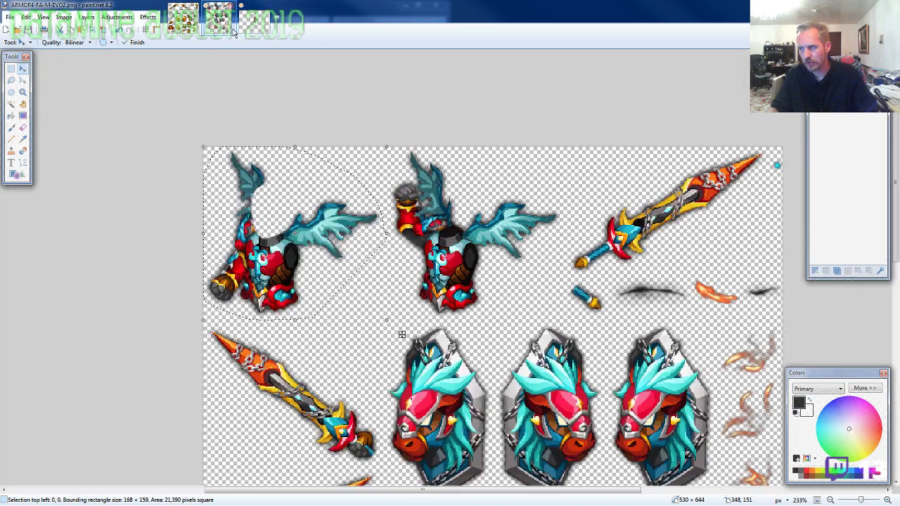
pyautogui.click(11, 80)
pyautogui.scroll(-3, 240, 200)
pyautogui.keyDown('ctrl'); pyautogui.scroll(-3, 281, 218); pyautogui.keyUp('ctrl')
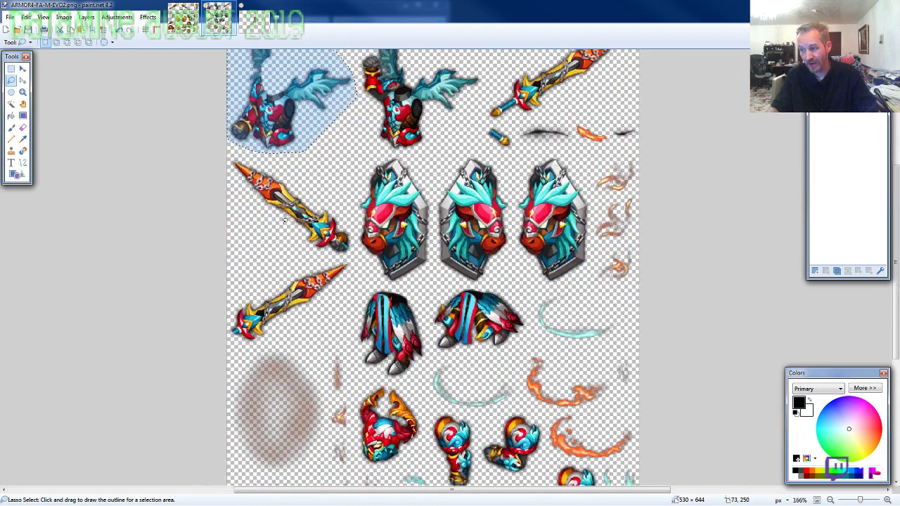
pyautogui.scroll(-3, 320, 233)
pyautogui.keyDown('ctrl'); pyautogui.scroll(4, 492, 294); pyautogui.keyUp('ctrl')
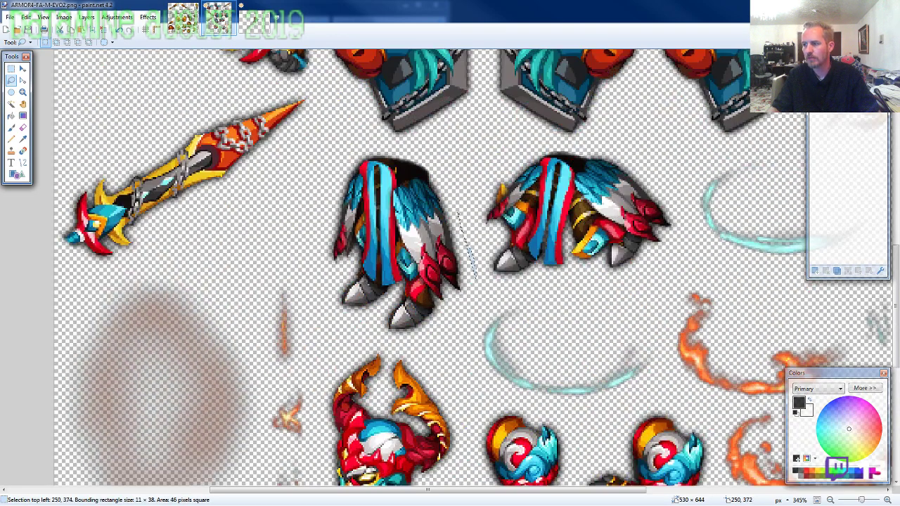
pyautogui.moveTo(459, 213)
pyautogui.mouseDown()
pyautogui.moveTo(435, 162)
pyautogui.moveTo(359, 148)
pyautogui.moveTo(334, 158)
pyautogui.moveTo(325, 213)
pyautogui.moveTo(339, 280)
pyautogui.moveTo(332, 292)
pyautogui.moveTo(391, 330)
pyautogui.moveTo(457, 299)
pyautogui.moveTo(445, 340)
pyautogui.mouseUp()
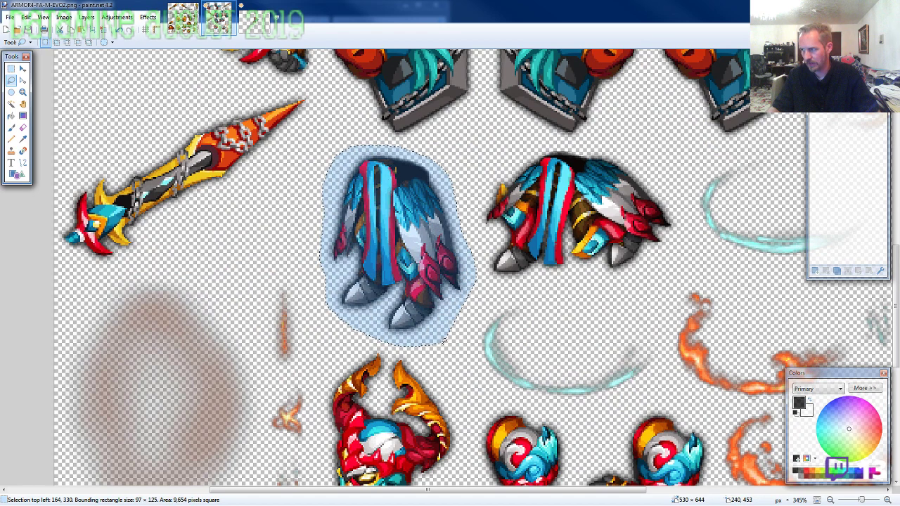
pyautogui.keyDown('ctrl'); pyautogui.scroll(-5, 444, 340); pyautogui.keyUp('ctrl')
pyautogui.keyDown('ctrl'); pyautogui.scroll(3, 434, 329); pyautogui.keyUp('ctrl')
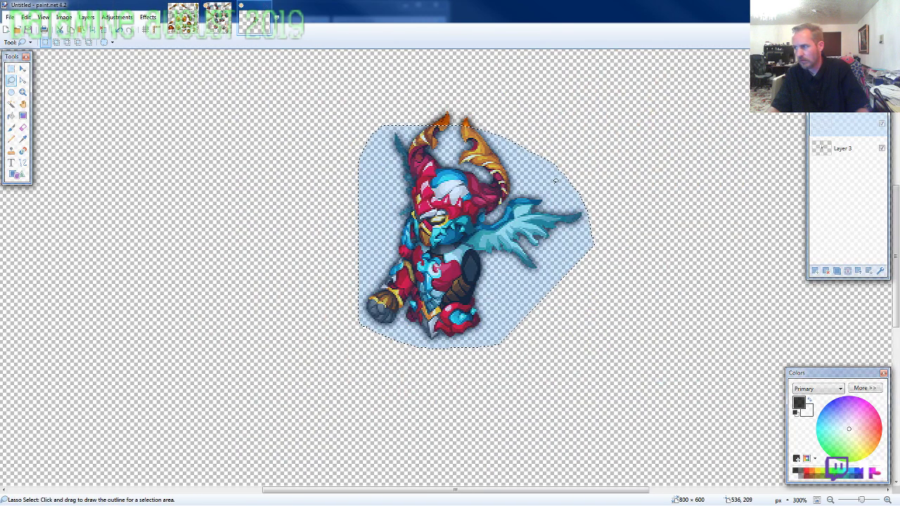
# Place the new layer below the torso layer, paste the standing legs on it and align them under the torso.
pyautogui.moveTo(829, 125); pyautogui.dragTo(829, 149)
pyautogui.scroll(3, 454, 350)
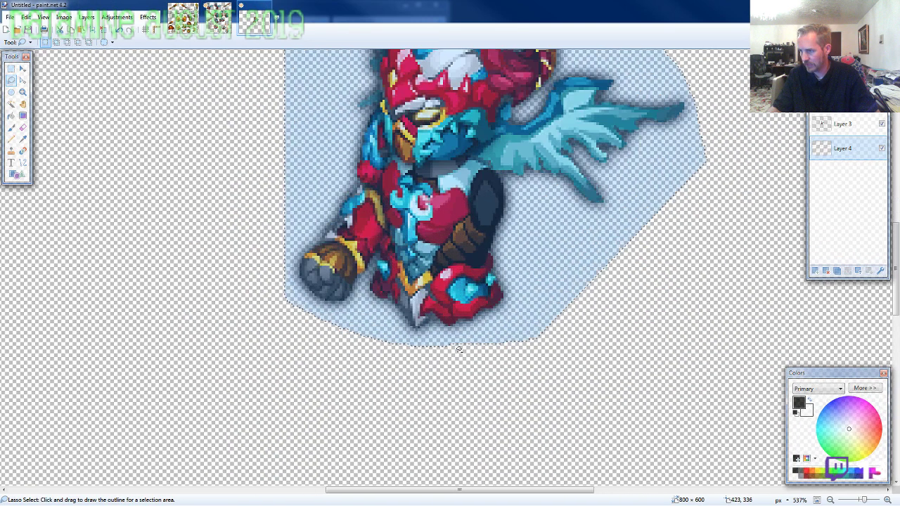
pyautogui.hotkey('ctrl', 'v')
pyautogui.scroll(-1, 458, 358)
pyautogui.moveTo(173, 208); pyautogui.dragTo(499, 277)
pyautogui.keyDown('ctrl'); pyautogui.scroll(-1, 499, 278); pyautogui.keyUp('ctrl')
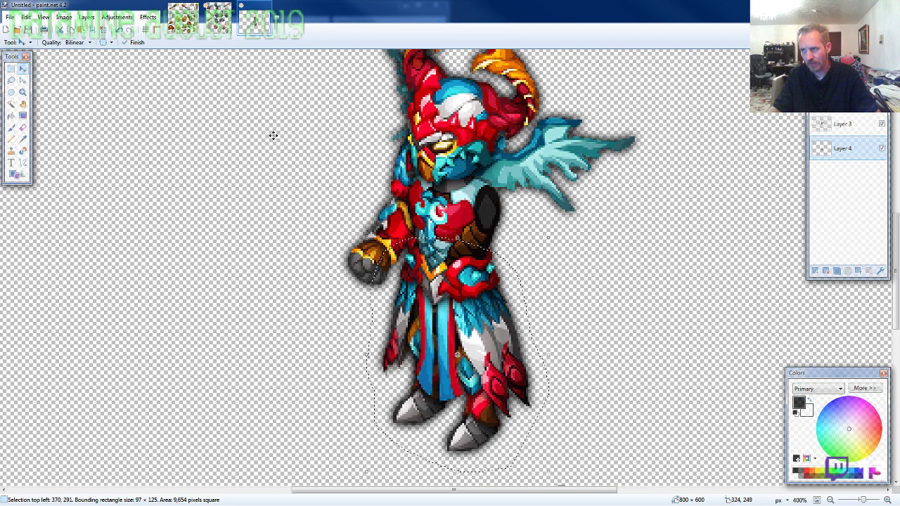
# Lasso the straight hanging arm on the ARMOR4-FA-M-EVO2 sheet, about 68 × 109 pixels, and copy it.
pyautogui.click(218, 20)
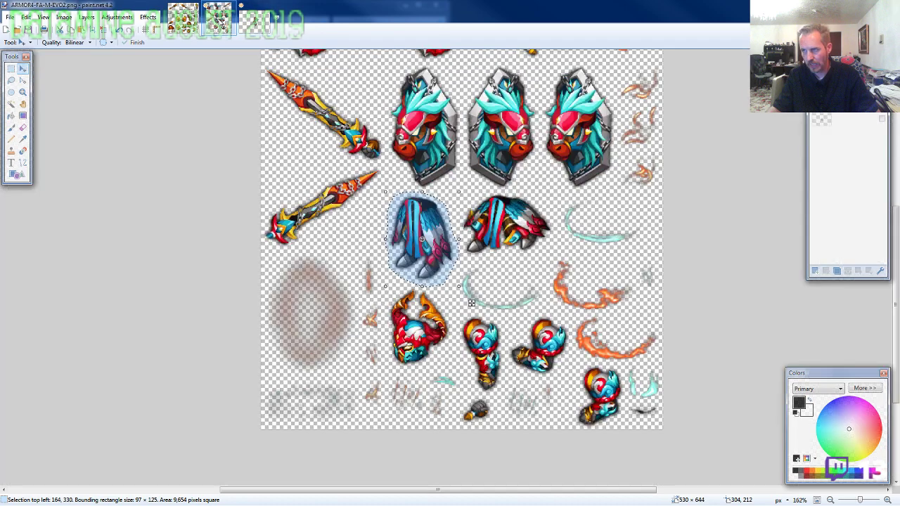
pyautogui.click(11, 83)
pyautogui.scroll(2, 496, 340)
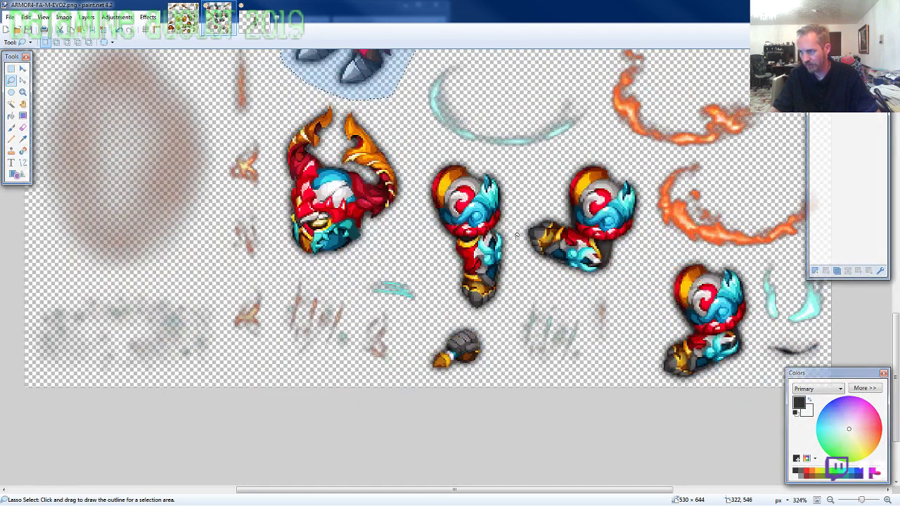
pyautogui.moveTo(517, 236); pyautogui.dragTo(514, 207)
pyautogui.moveTo(495, 166)
pyautogui.mouseDown()
pyautogui.moveTo(444, 156)
pyautogui.moveTo(418, 215)
pyautogui.moveTo(440, 291)
pyautogui.moveTo(476, 318)
pyautogui.moveTo(513, 311)
pyautogui.mouseUp()
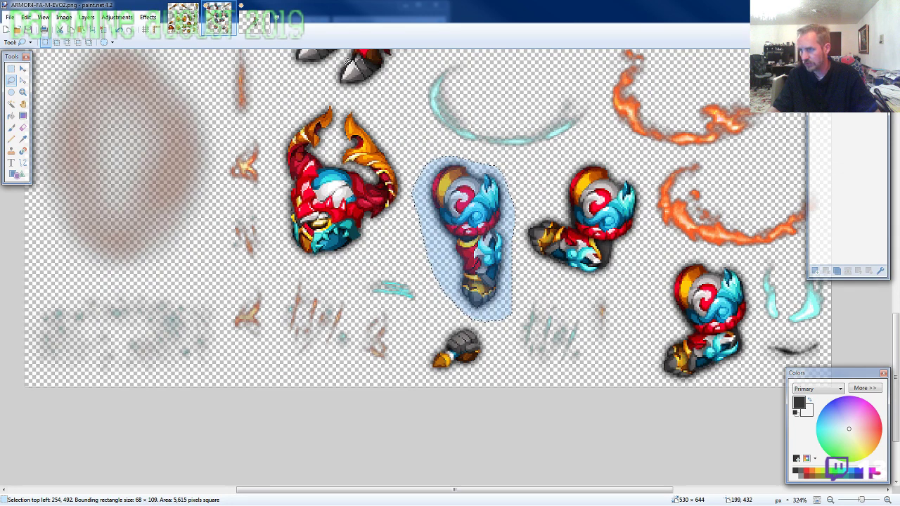
# Add a layer above the torso layer, paste the hanging arm at the empty shoulder and clear the selection.
pyautogui.click(252, 19)
pyautogui.hotkey('ctrl', 'shift', 'n')
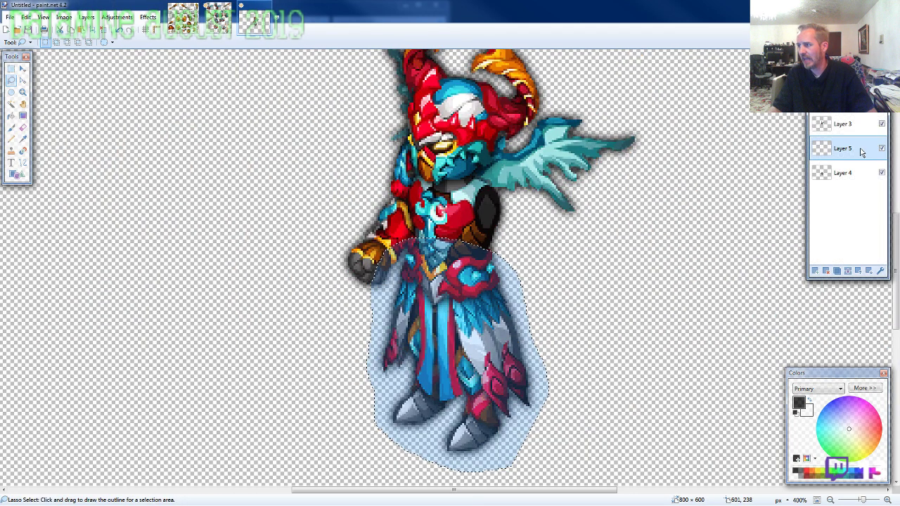
pyautogui.moveTo(861, 151); pyautogui.dragTo(856, 124)
pyautogui.hotkey('ctrl', 'v')
pyautogui.moveTo(240, 337); pyautogui.dragTo(575, 376)
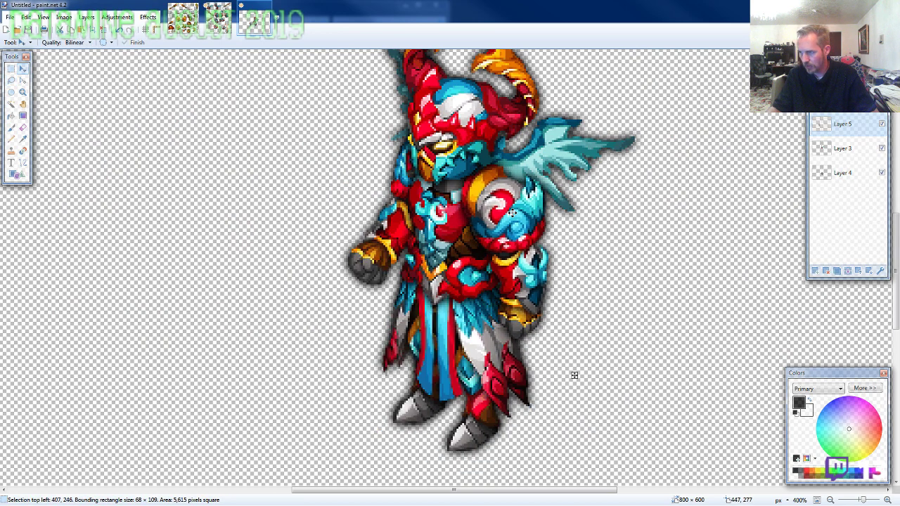
pyautogui.keyDown('ctrl'); pyautogui.scroll(-1, 574, 376); pyautogui.keyUp('ctrl')
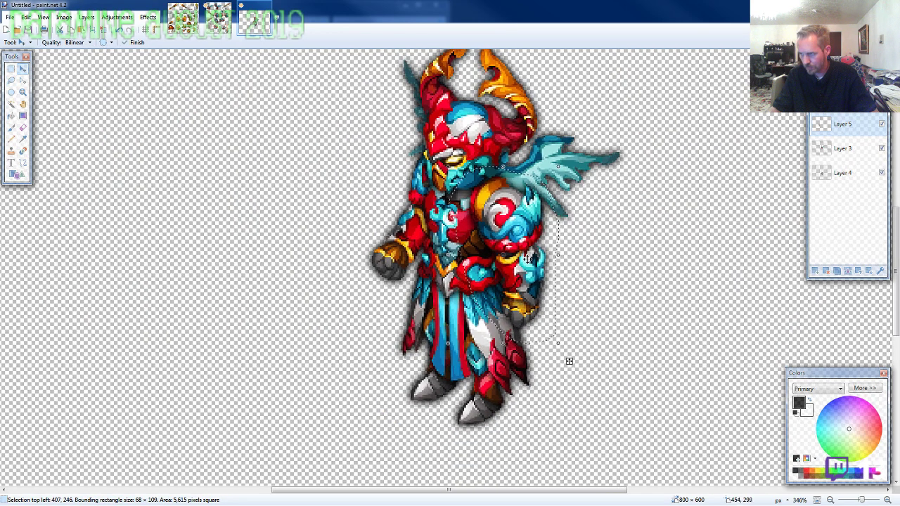
pyautogui.click(11, 81)
pyautogui.click(335, 264)
pyautogui.scroll(1, 335, 264)
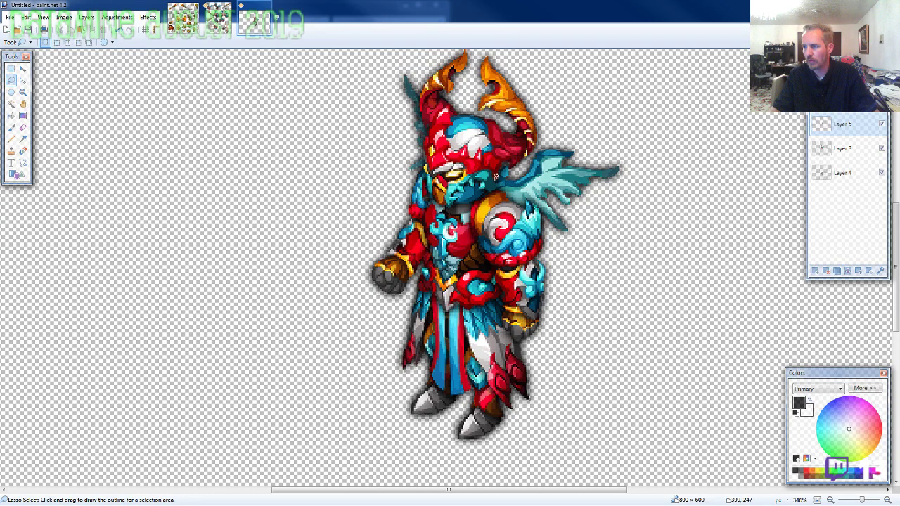
# Lasso the sword with the gripping fist on the ARMOR4-FA-M-EVO2 sheet, about 170 × 134 pixels, and copy it.
pyautogui.click(218, 20)
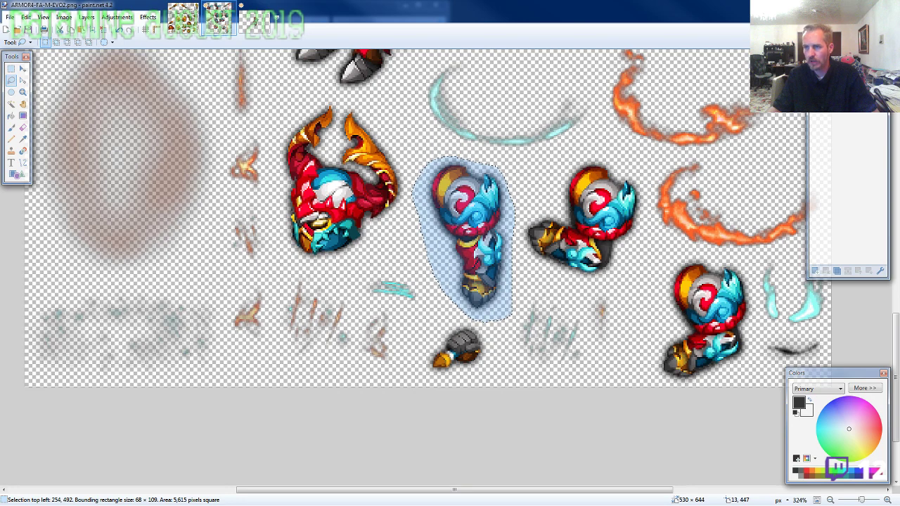
pyautogui.scroll(-3, 132, 156)
pyautogui.scroll(2, 227, 187)
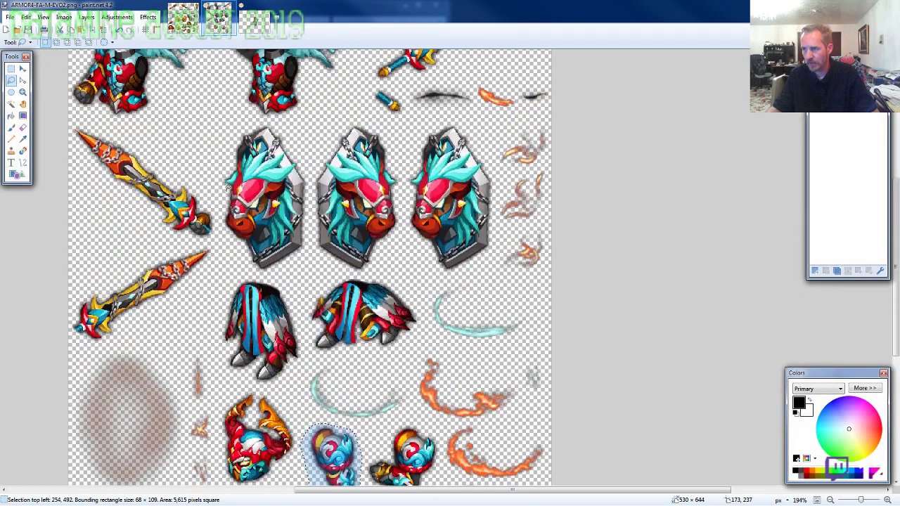
pyautogui.scroll(2, 228, 187)
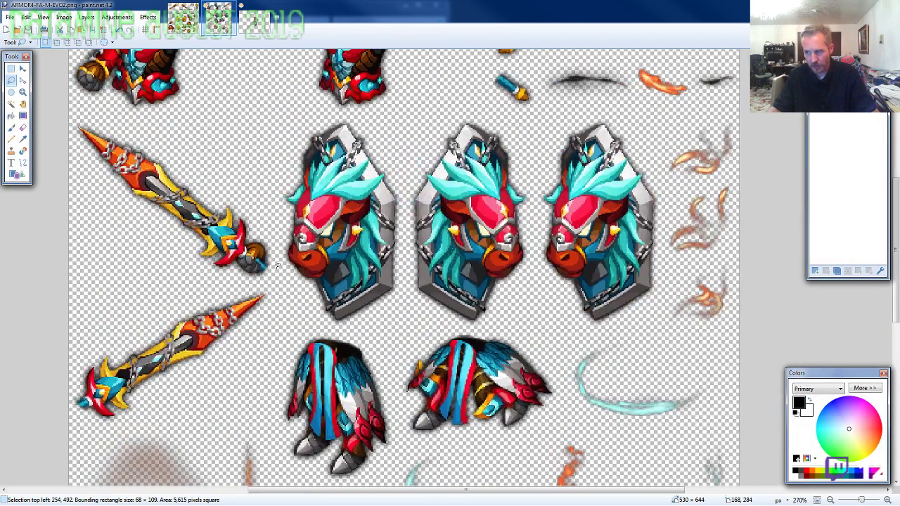
pyautogui.moveTo(269, 227)
pyautogui.mouseDown()
pyautogui.moveTo(180, 153)
pyautogui.moveTo(83, 118)
pyautogui.moveTo(114, 204)
pyautogui.moveTo(162, 260)
pyautogui.mouseUp()
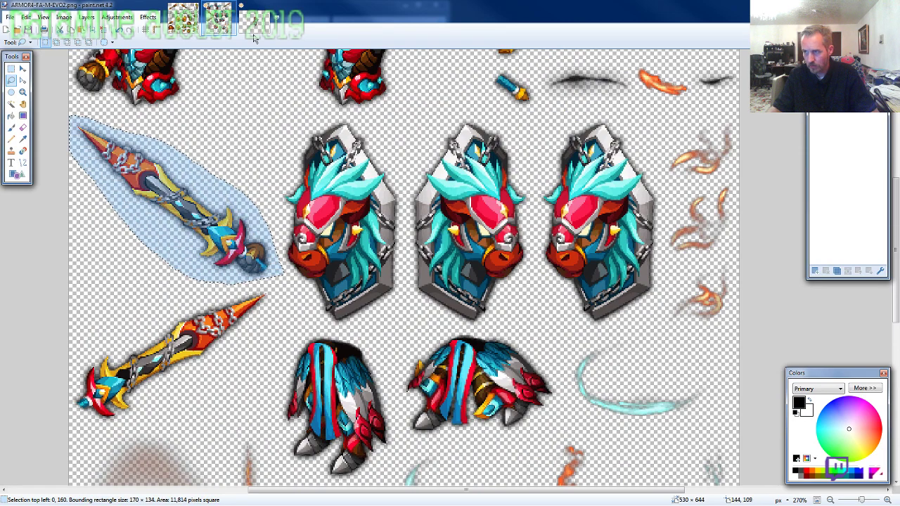
# Paste the sword into the figure image and fit its fist over the lowered hand.
pyautogui.hotkey('ctrl', 'Tab')
pyautogui.scroll(2, 308, 269)
pyautogui.hotkey('ctrl', 'v')
pyautogui.moveTo(489, 415); pyautogui.dragTo(532, 354)
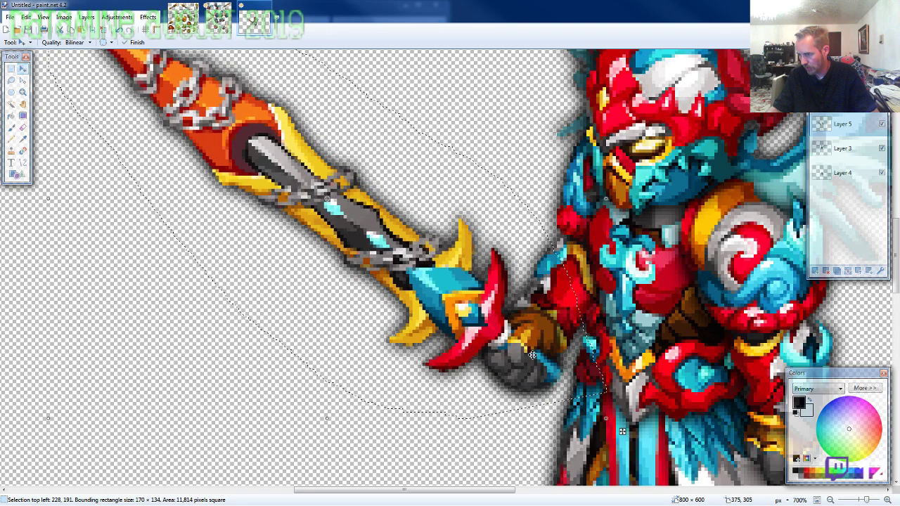
# Erase excess pixels beside the forearm of the sword hand with the Eraser at brush width 2.
pyautogui.click(23, 128)
pyautogui.scroll(4, 492, 372)
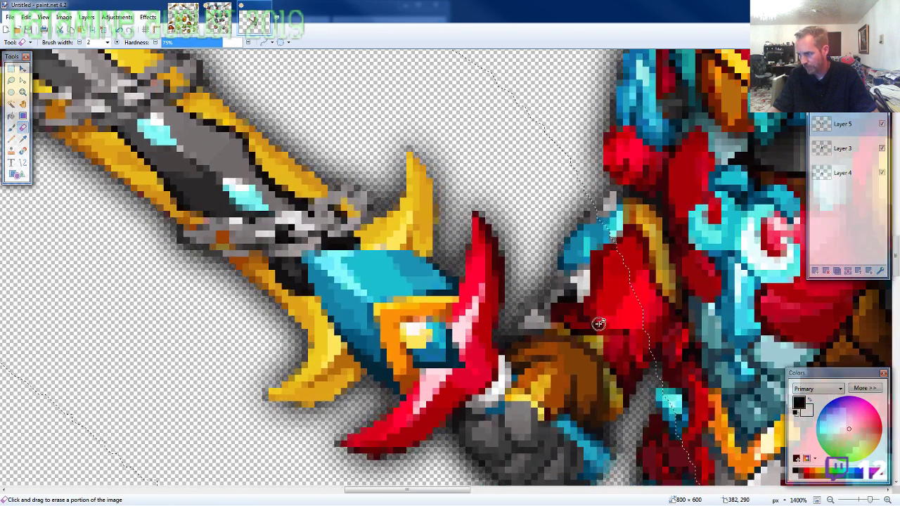
pyautogui.moveTo(613, 341)
pyautogui.mouseDown()
pyautogui.moveTo(605, 284)
pyautogui.moveTo(563, 250)
pyautogui.moveTo(605, 303)
pyautogui.moveTo(562, 280)
pyautogui.moveTo(602, 308)
pyautogui.moveTo(559, 257)
pyautogui.moveTo(619, 295)
pyautogui.mouseUp()
pyautogui.scroll(-4, 618, 295)
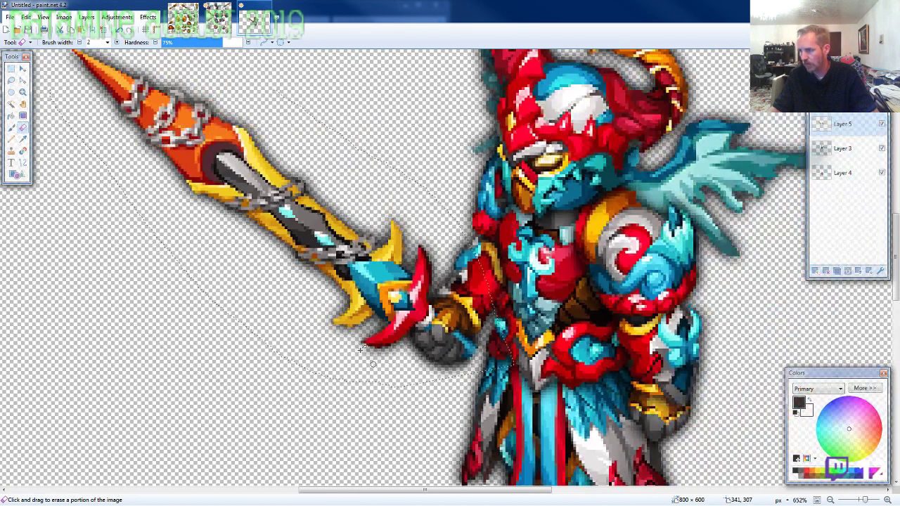
# Lasso and copy the middle horse-head shield on the sheet, about 101 × 176 pixels, and add a new layer to the figure image.
pyautogui.click(218, 17)
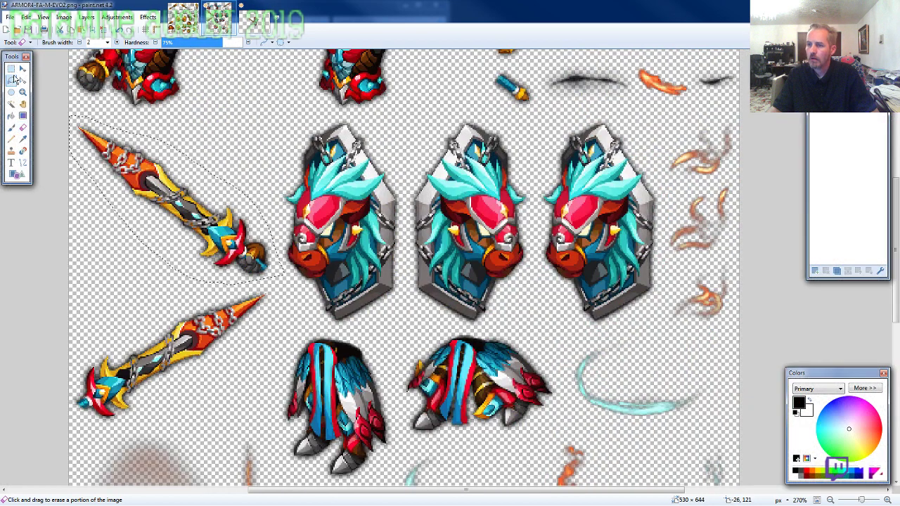
pyautogui.click(10, 80)
pyautogui.scroll(-2, 198, 211)
pyautogui.scroll(2, 198, 210)
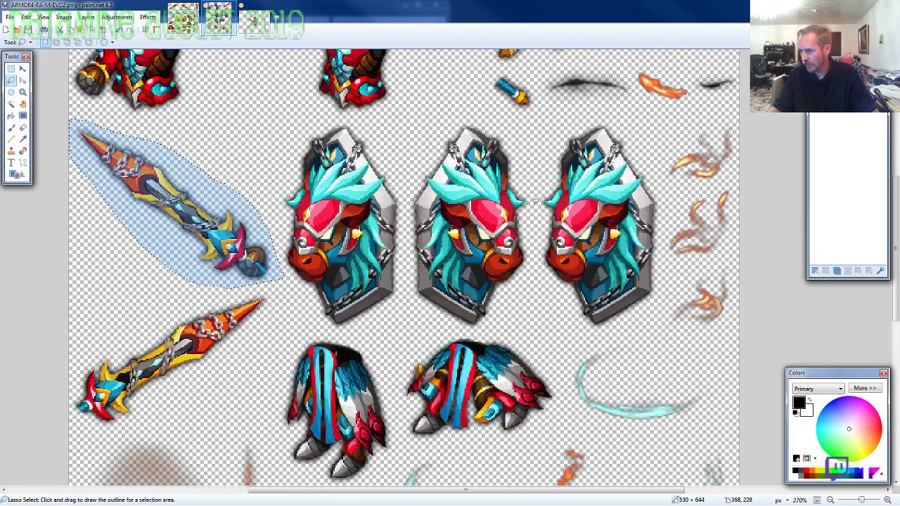
pyautogui.moveTo(521, 150)
pyautogui.mouseDown()
pyautogui.moveTo(478, 114)
pyautogui.moveTo(422, 165)
pyautogui.moveTo(408, 222)
pyautogui.moveTo(416, 288)
pyautogui.moveTo(437, 320)
pyautogui.moveTo(490, 334)
pyautogui.moveTo(524, 152)
pyautogui.mouseUp()
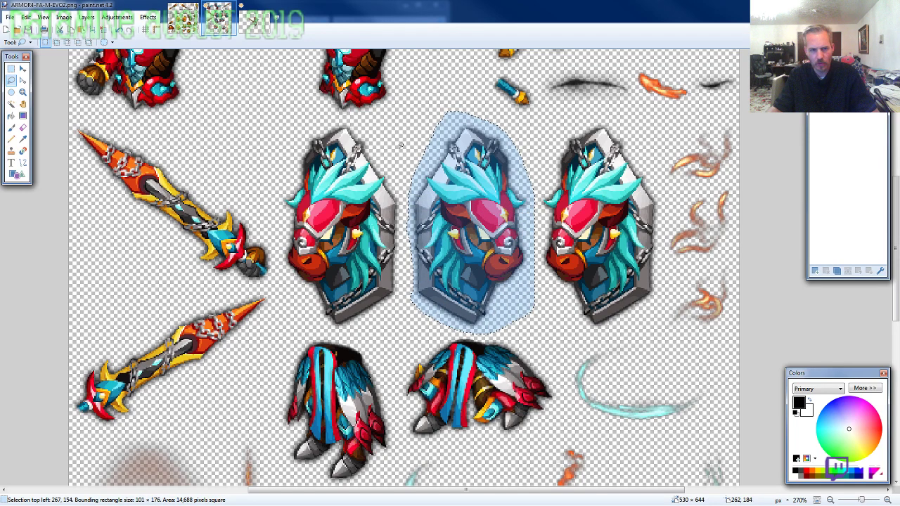
pyautogui.click(268, 33)
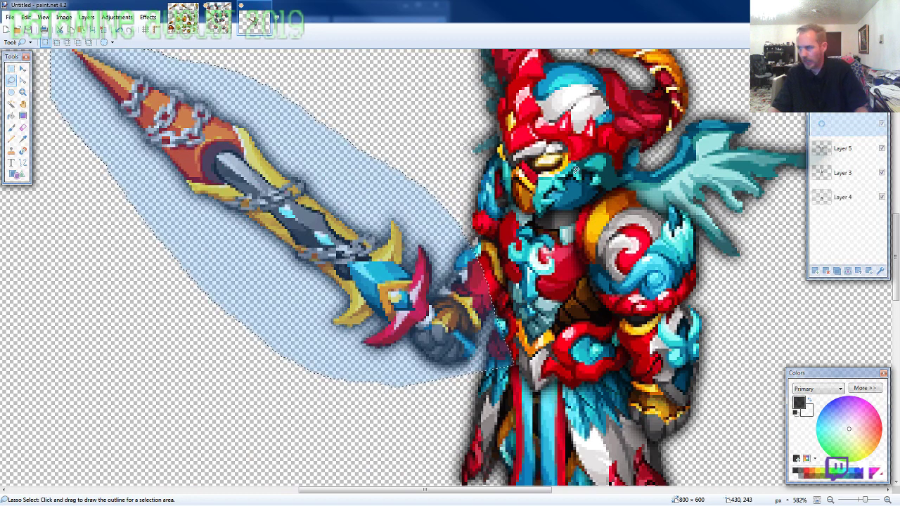
pyautogui.moveTo(836, 137); pyautogui.dragTo(865, 232)
pyautogui.scroll(-3, 493, 239)
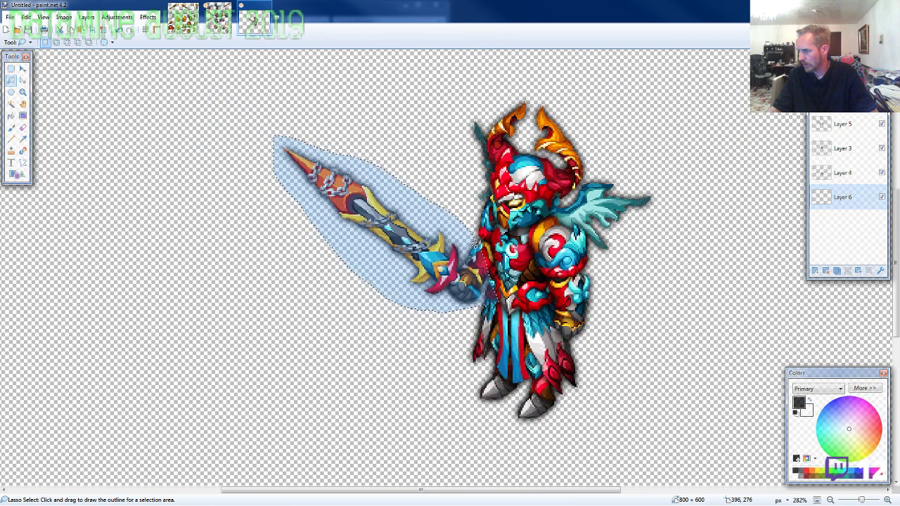
pyautogui.hotkey('ctrl', 'z')
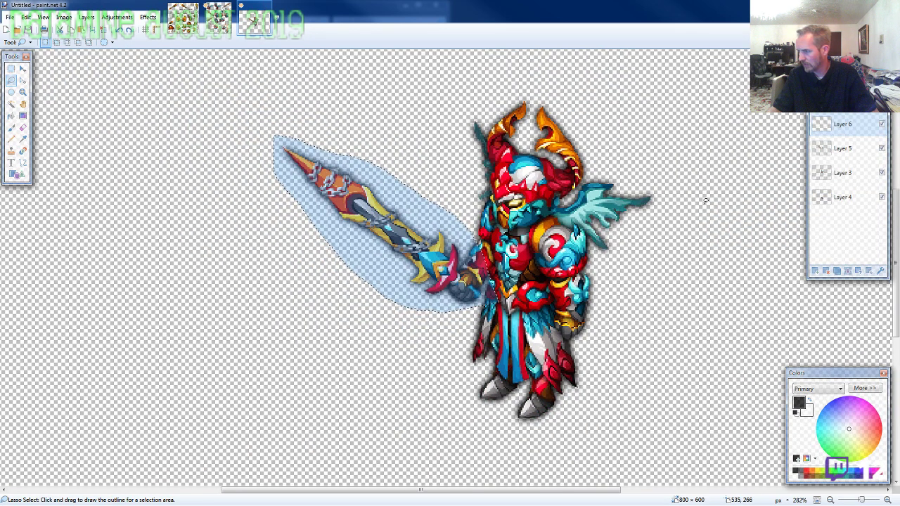
# Paste the horse-head shield on the uppermost layer and place it over the hanging arm.
pyautogui.hotkey('ctrl', 'v')
pyautogui.moveTo(468, 337); pyautogui.dragTo(654, 436)
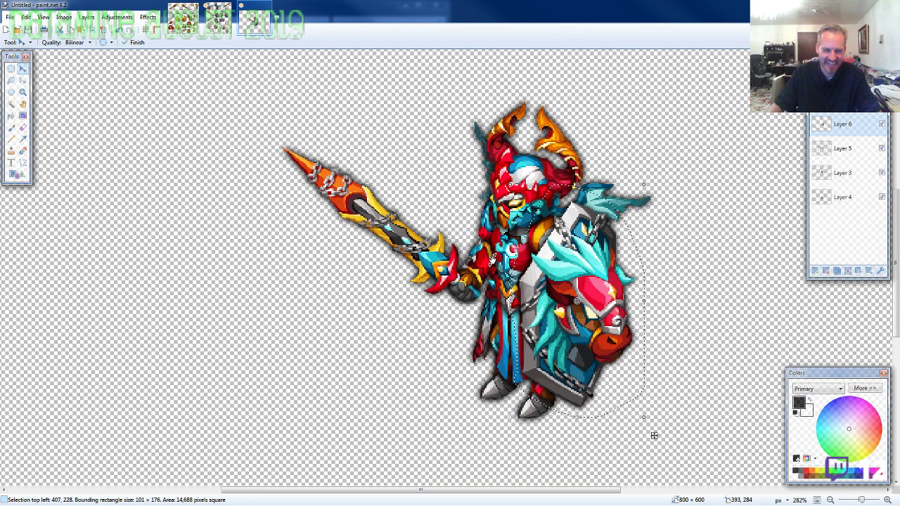
# Lasso and copy the loose sword grip below the large sword on the ARMOR4-FA-M-EVO2 sheet, about 43 × 38 pixels.
pyautogui.click(217, 18)
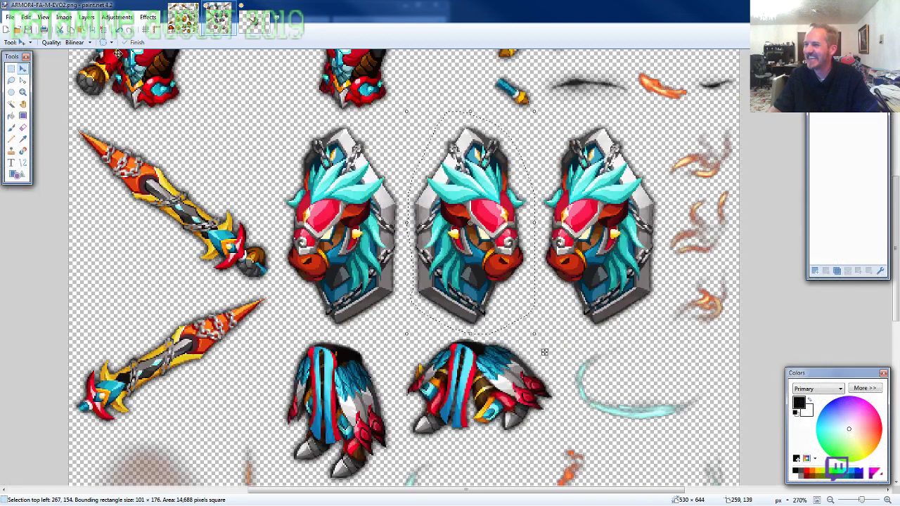
pyautogui.click(11, 80)
pyautogui.scroll(-3, 208, 236)
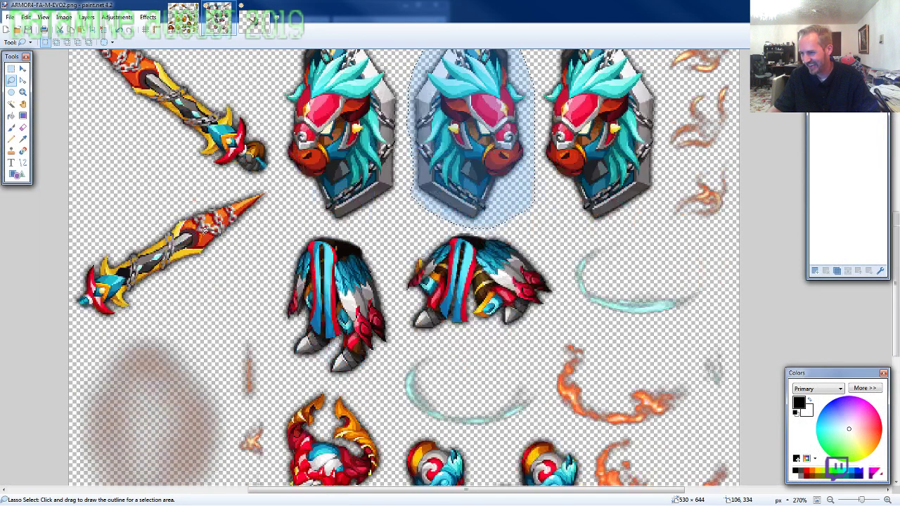
pyautogui.scroll(3, 411, 330)
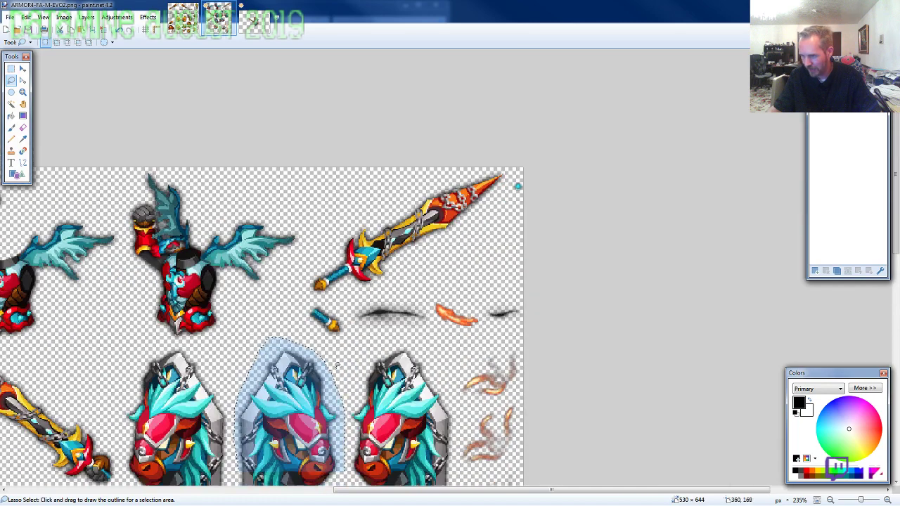
pyautogui.scroll(2, 338, 365)
pyautogui.click(353, 324)
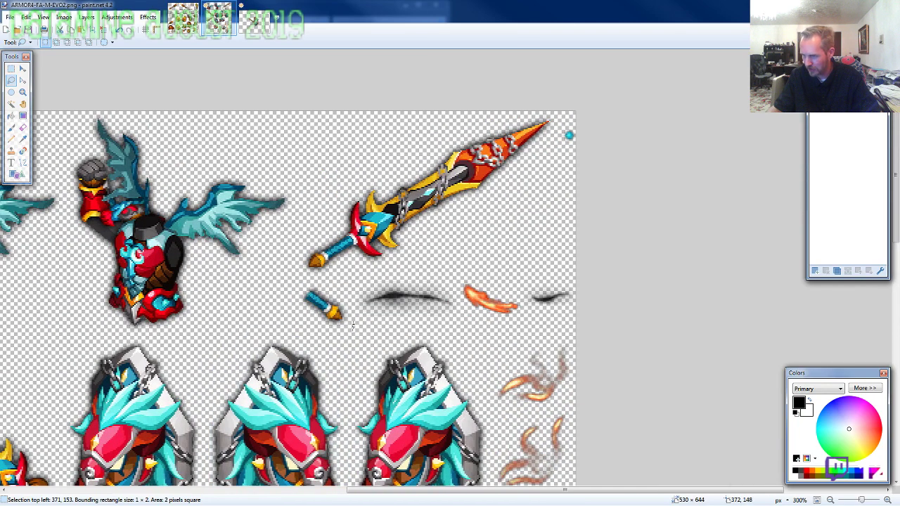
pyautogui.moveTo(352, 329); pyautogui.dragTo(326, 329)
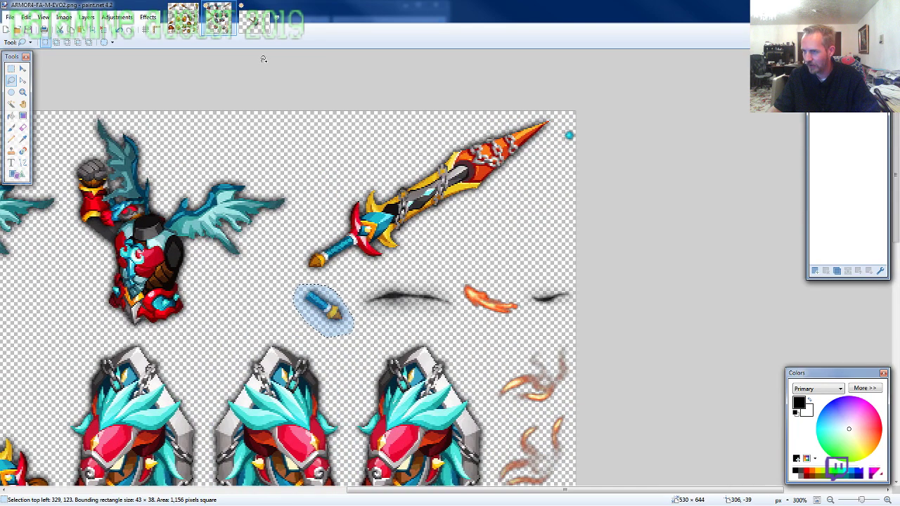
# Paste the sword grip on a new bottommost layer of the figure image and place it behind the fist holding the sword.
pyautogui.click(256, 21)
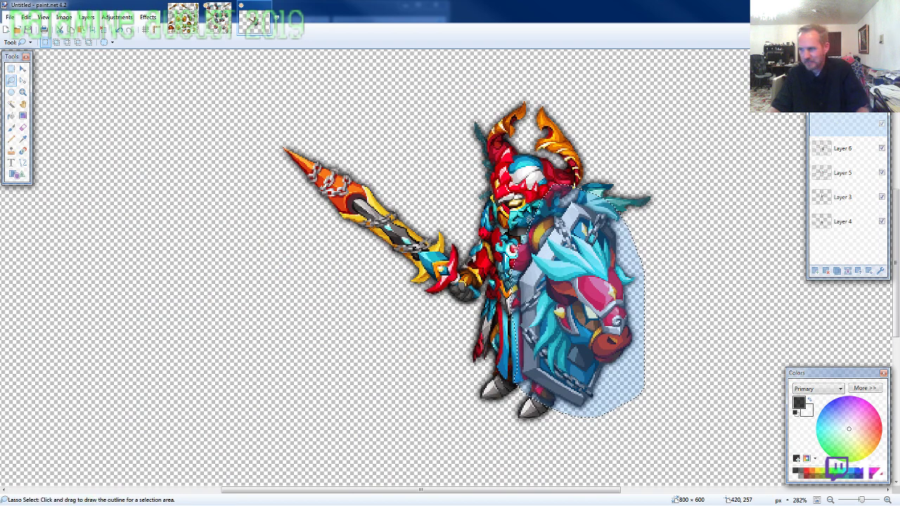
pyautogui.scroll(3, 518, 307)
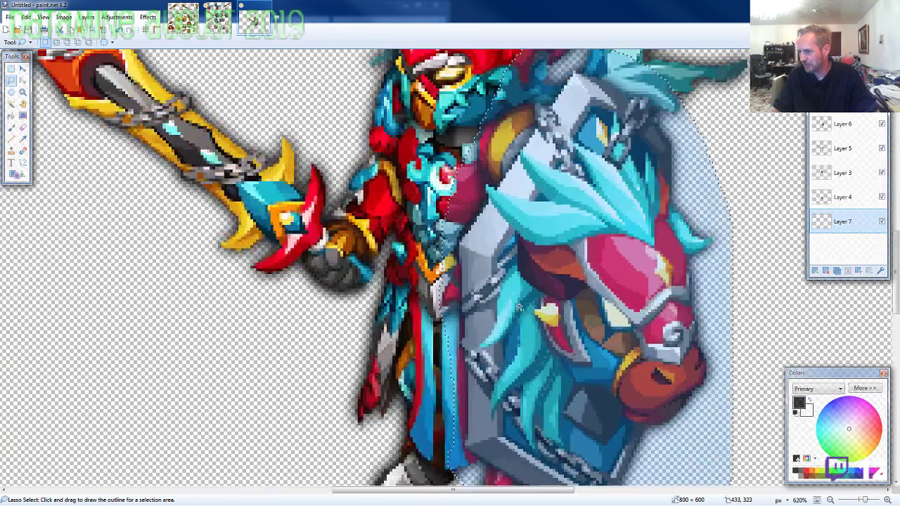
pyautogui.hotkey('ctrl', 'v')
pyautogui.moveTo(333, 205); pyautogui.dragTo(385, 313)
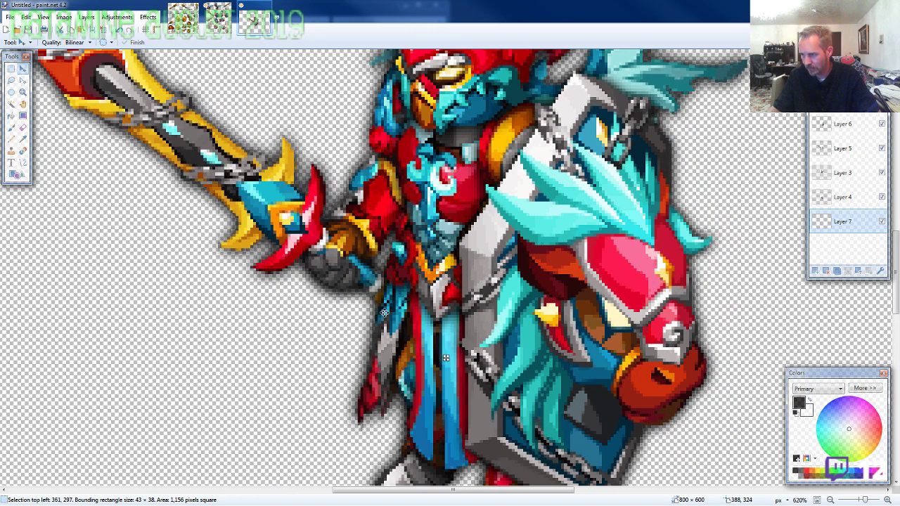
pyautogui.scroll(-5, 381, 310)
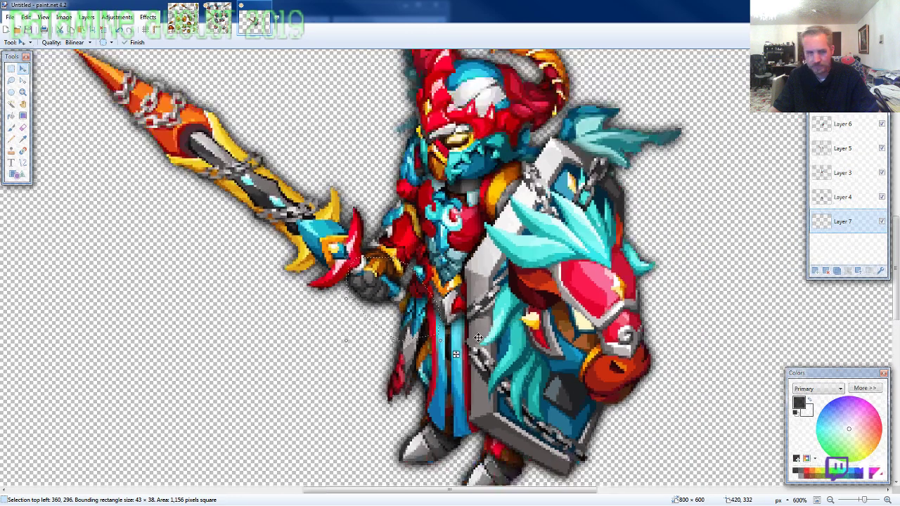
pyautogui.scroll(-1, 478, 339)
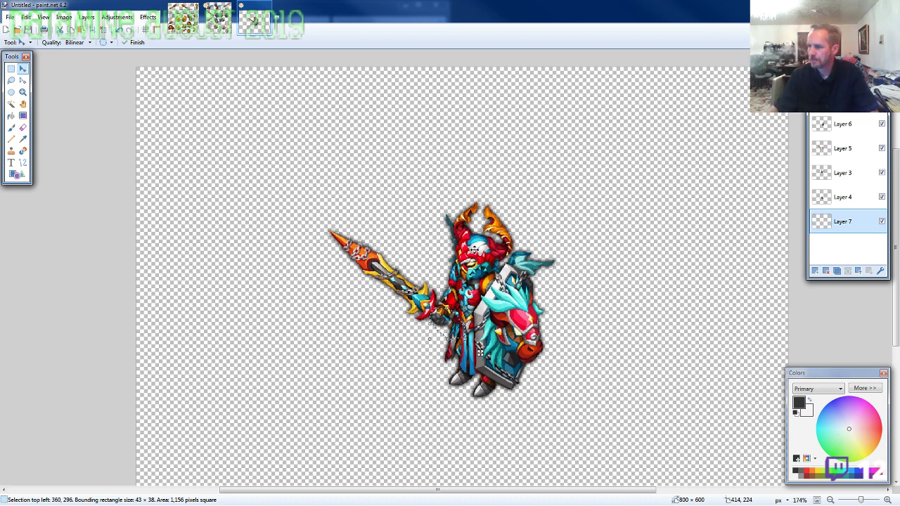
# Flatten the figure image, select everything and move the figure into the upper-left corner, offset to about -227, -157.
pyautogui.hotkey('ctrl', 'a')
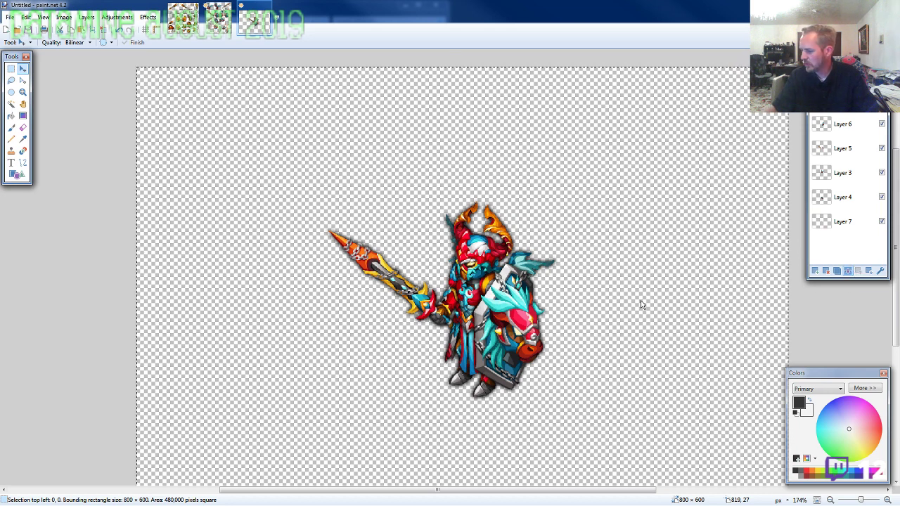
pyautogui.hotkey('ctrl', 'shift', 'f')
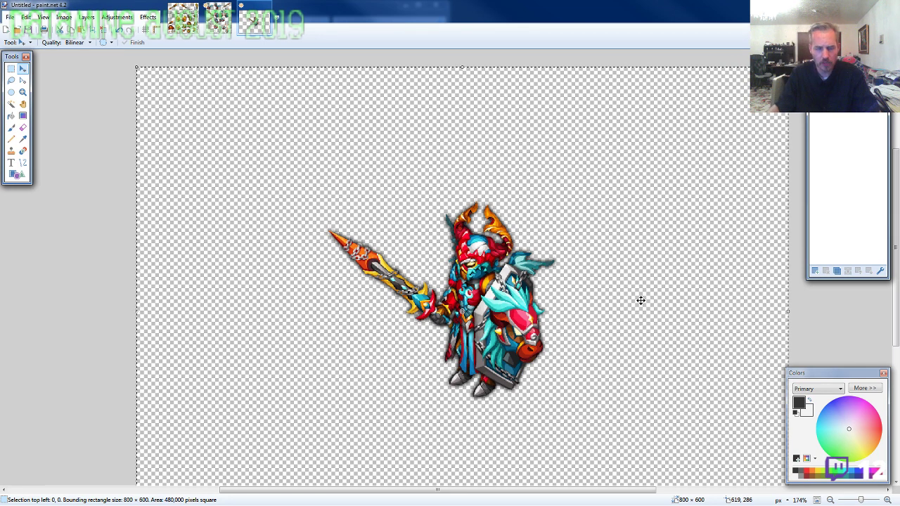
pyautogui.moveTo(593, 275); pyautogui.dragTo(408, 139)
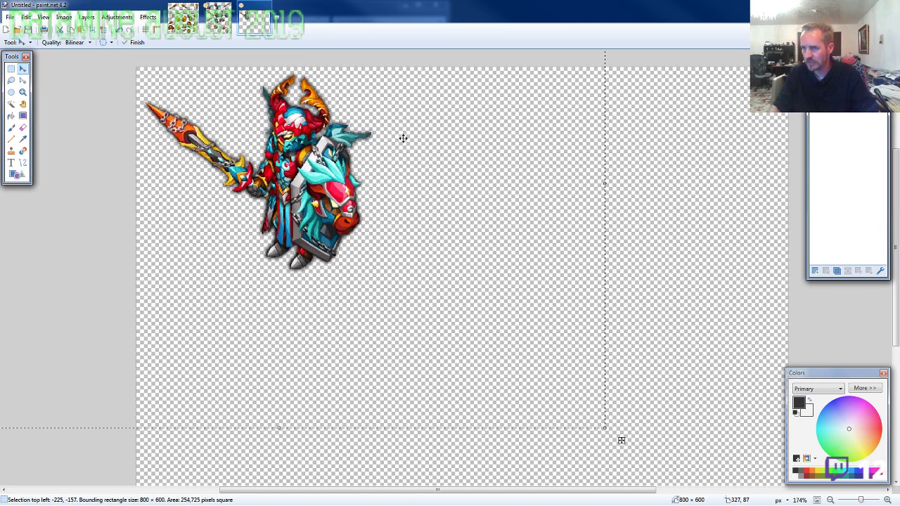
pyautogui.press('Left')
pyautogui.press('Left')
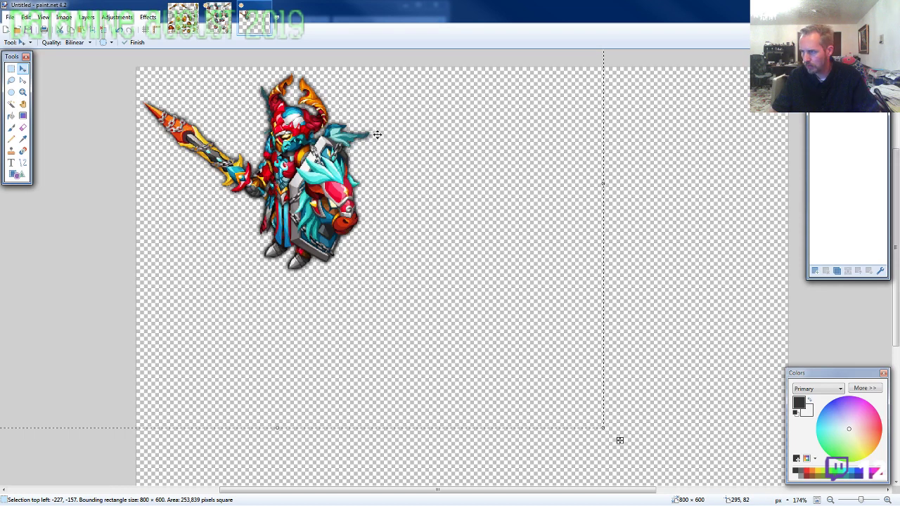
# Resize the canvas to 300 × 300 pixels with the anchor at Top Left.
pyautogui.hotkey('ctrl', '0')
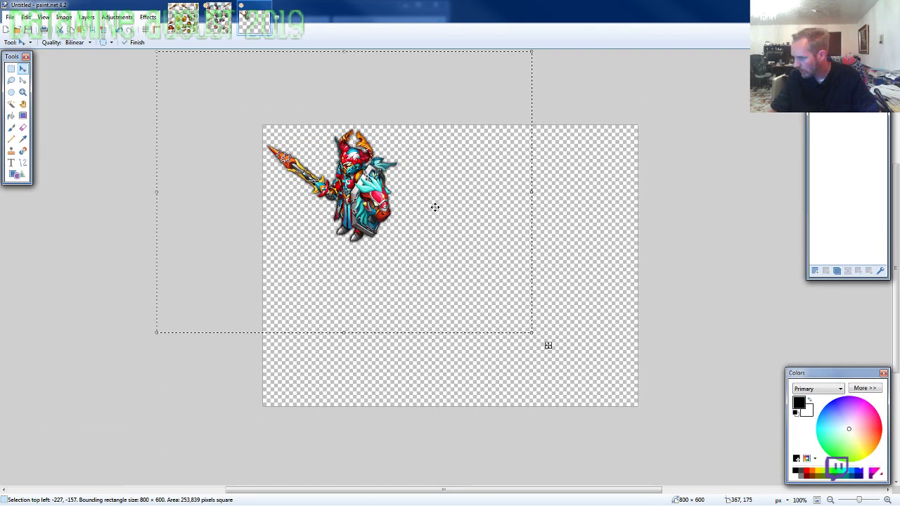
pyautogui.scroll(2, 436, 208)
pyautogui.scroll(1, 435, 208)
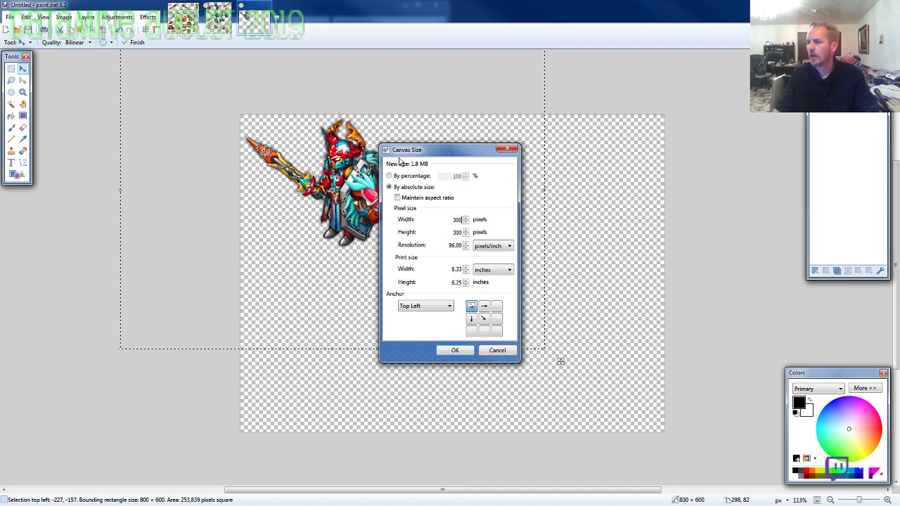
pyautogui.press('Return')
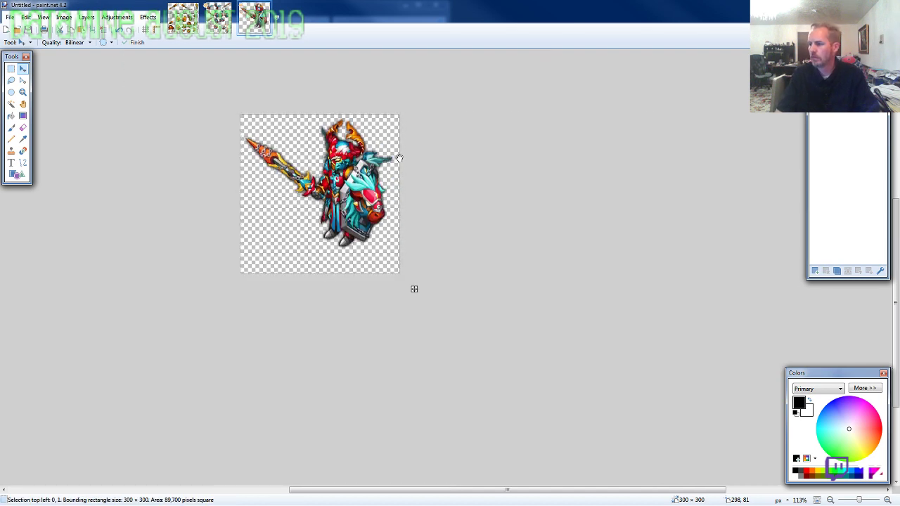
# Nudge the figure 19 pixels down to centre it vertically on the square canvas.
pyautogui.press('Down')
pyautogui.press('Down')
pyautogui.press('Down')
pyautogui.press('Down')
pyautogui.press('Down')
pyautogui.press('Down')
pyautogui.press('Down')
pyautogui.press('Down')
pyautogui.press('Down')
pyautogui.press('Down')
pyautogui.press('Down')
pyautogui.press('Down')
pyautogui.press('Down')
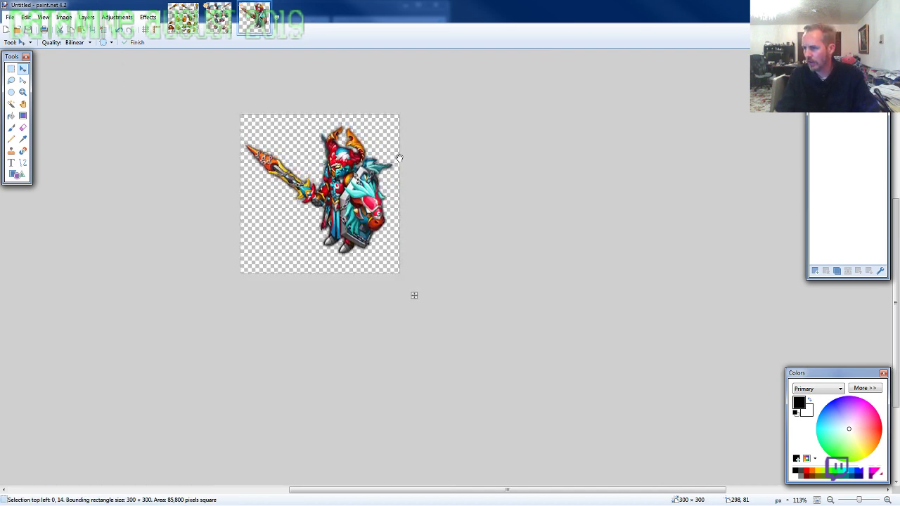
pyautogui.press('Down')
pyautogui.press('Down')
pyautogui.press('Down')
pyautogui.press('Down')
pyautogui.press('Down')
pyautogui.press('Down')
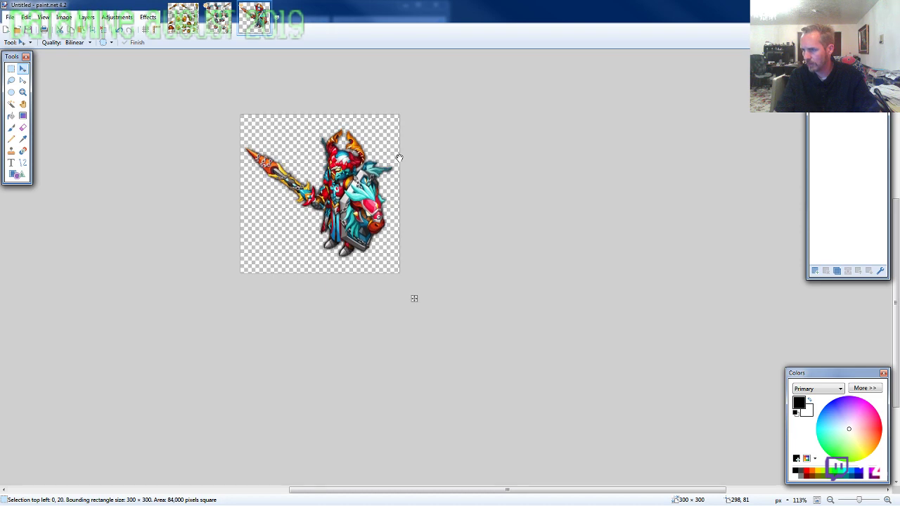
pyautogui.press('Up')
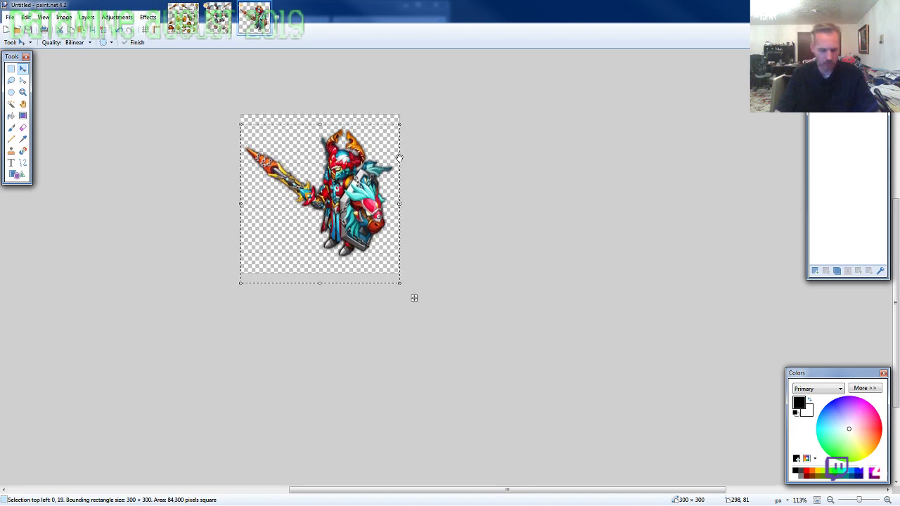
# Save the finished figure as a PNG named ARMOR4-FA-M-EVO2 in the 2019-08 folder.
pyautogui.hotkey('ctrl', 's')
pyautogui.write('A')
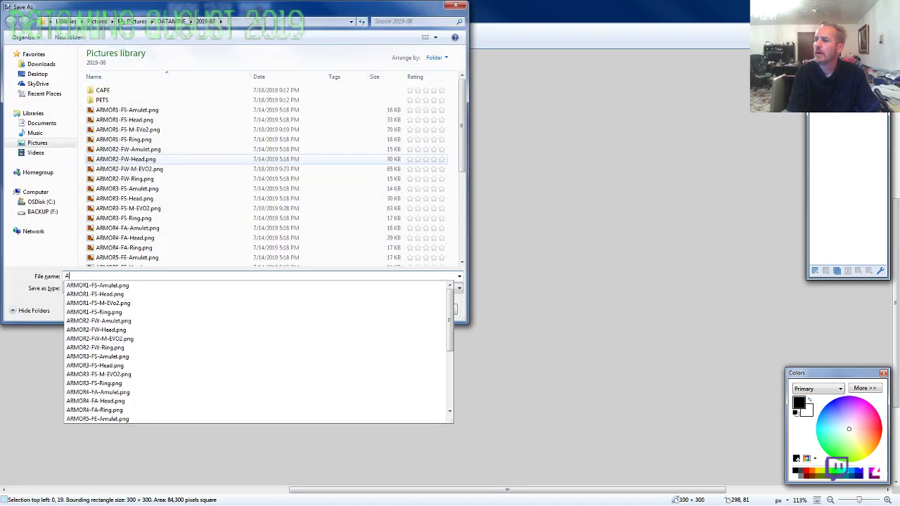
pyautogui.write('RMOR4-FA-M')
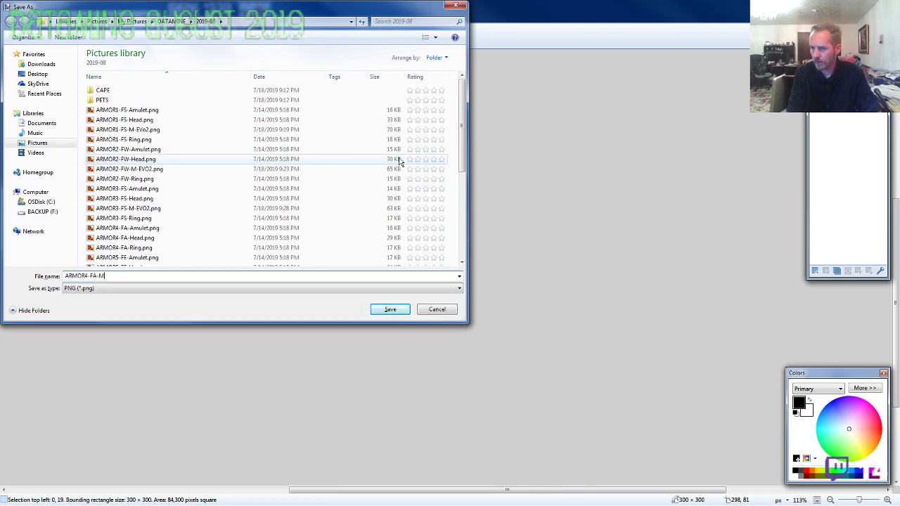
pyautogui.write('-EVO2')
pyautogui.press('Return')
pyautogui.press('Return')
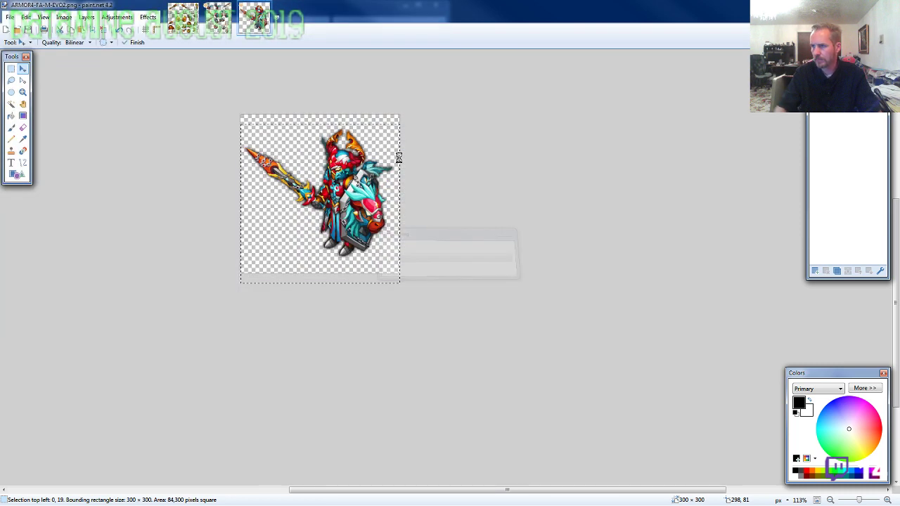
# Close the finished figure and the ARMOR4-FA-M-EVO2 sheet, leaving the ARMOR5-FE-M-EVO2 sheet open.
pyautogui.hotkey('ctrl', 'w')
pyautogui.hotkey('ctrl', 'w')
pyautogui.click(442, 314)
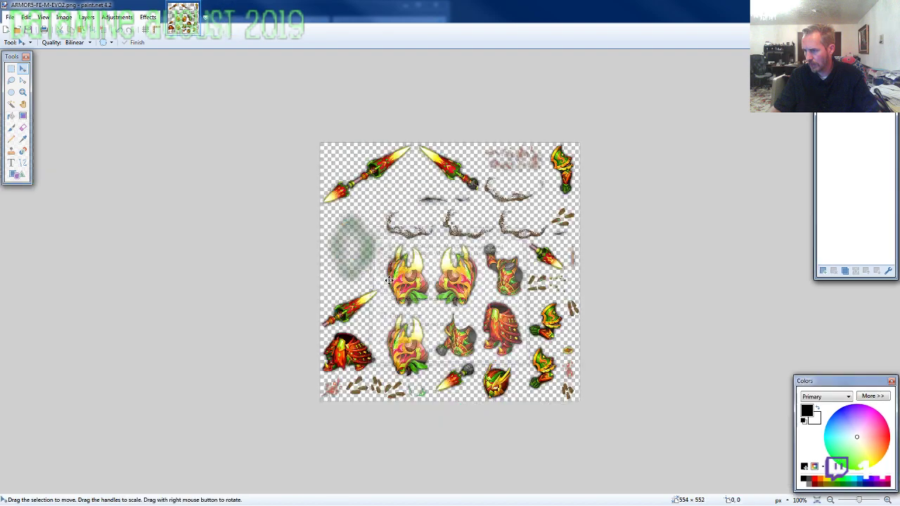
# Lasso and copy the winged helmet at the lower edge of the ARMOR5-FE-M-EVO2 sheet, about 80 × 92 pixels.
pyautogui.click(11, 83)
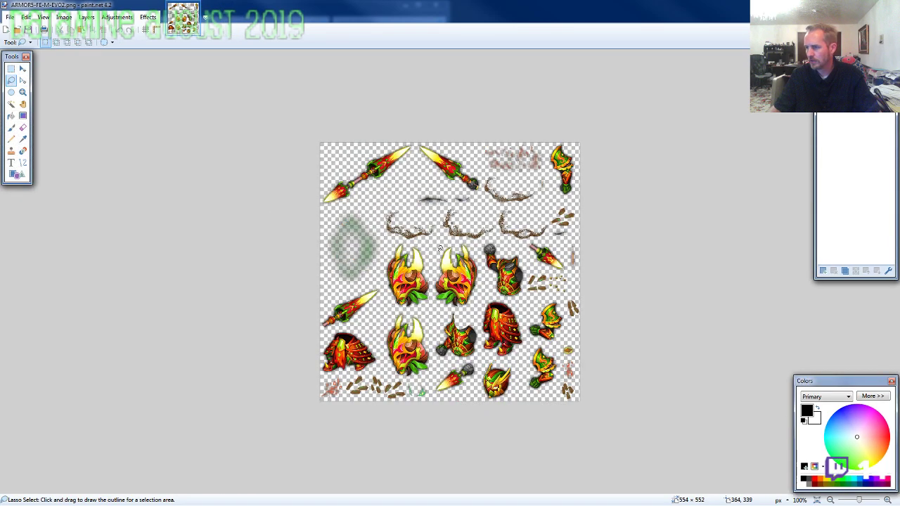
pyautogui.scroll(4, 500, 320)
pyautogui.scroll(-2, 499, 320)
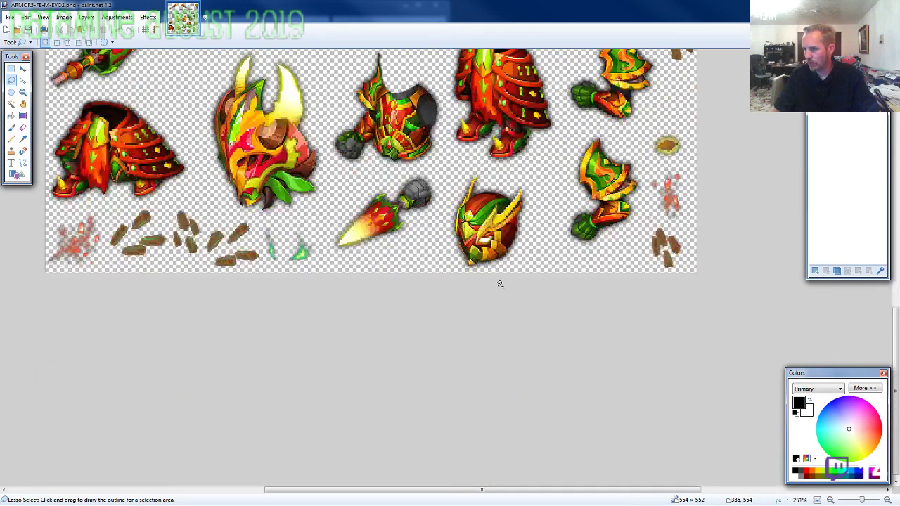
pyautogui.scroll(1, 498, 284)
pyautogui.moveTo(514, 258); pyautogui.dragTo(534, 226)
pyautogui.moveTo(545, 182)
pyautogui.mouseDown()
pyautogui.moveTo(485, 144)
pyautogui.moveTo(433, 186)
pyautogui.moveTo(427, 257)
pyautogui.mouseUp()
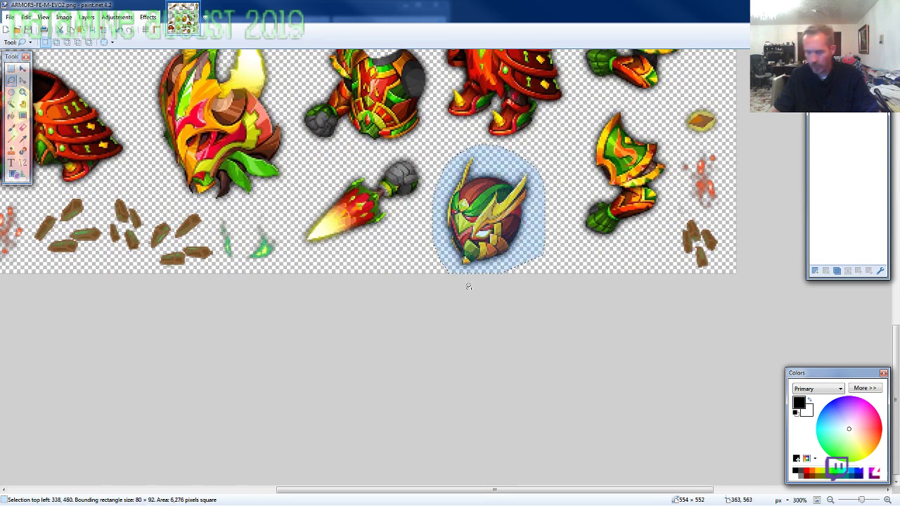
# Create a new 800 × 600 pixel image, paste the helmet and place it near the middle of the canvas.
pyautogui.hotkey('ctrl', 'n')
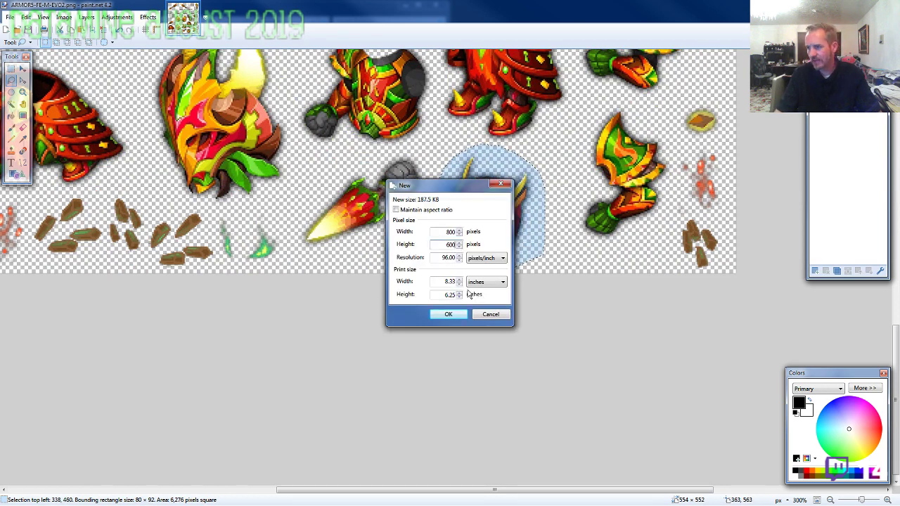
pyautogui.press('Return')
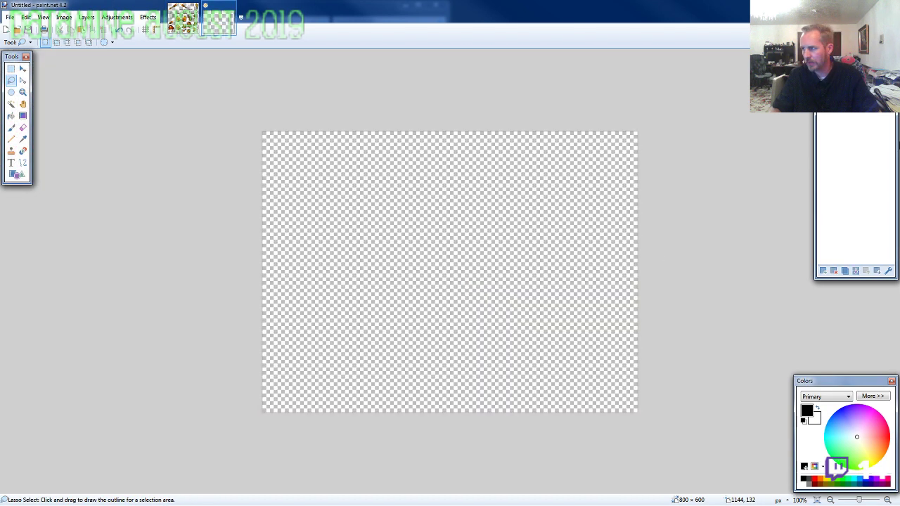
pyautogui.hotkey('ctrl', 'v')
pyautogui.moveTo(472, 402); pyautogui.dragTo(483, 279)
# Lasso and copy the front-facing torso with the bent arm from the ARMOR5-FE-M-EVO2 sheet, about 102 × 107 pixels.
pyautogui.click(184, 21)
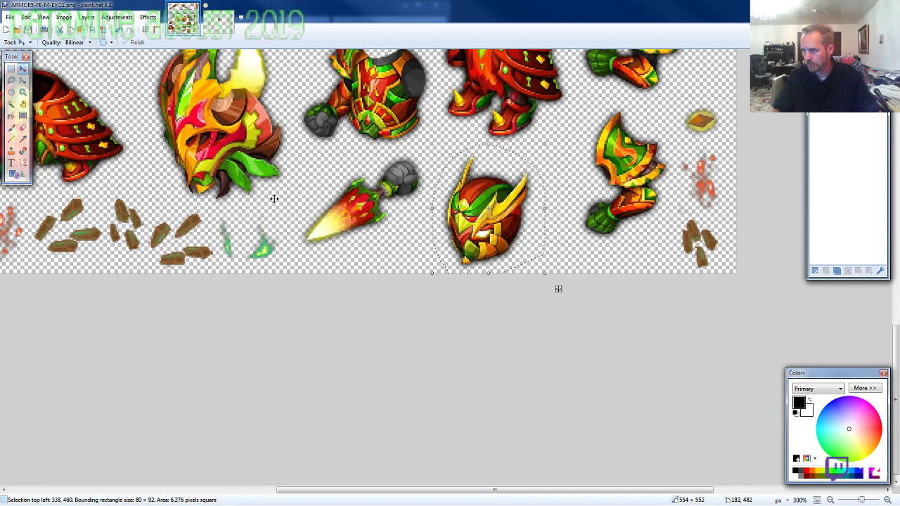
pyautogui.scroll(-4, 370, 244)
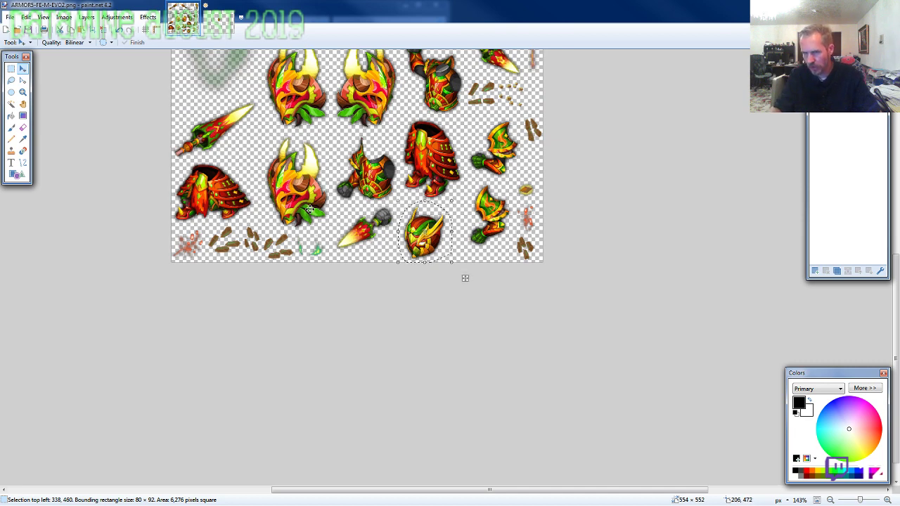
pyautogui.scroll(3, 309, 209)
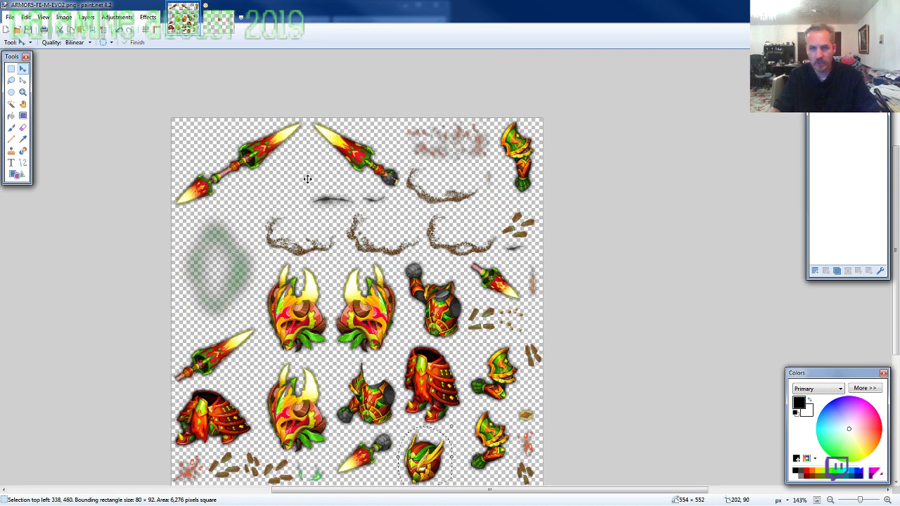
pyautogui.scroll(-3, 307, 180)
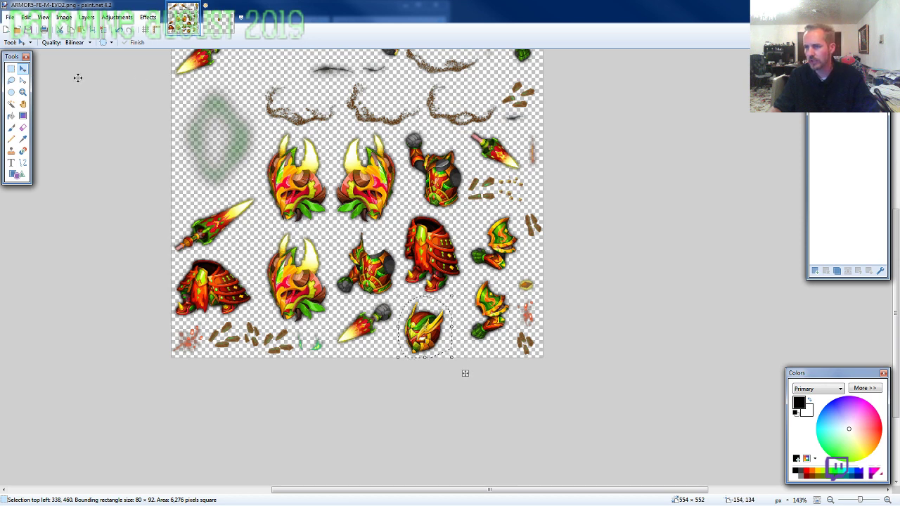
pyautogui.click(12, 81)
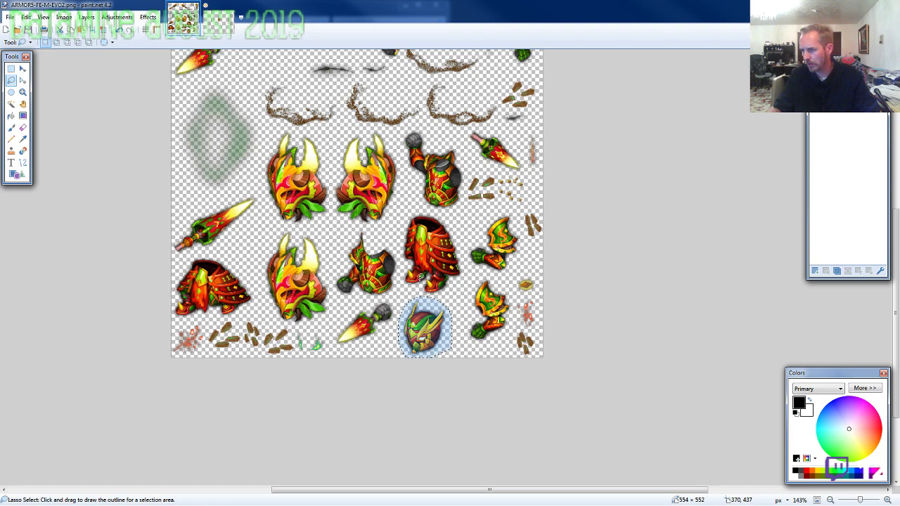
pyautogui.click(226, 21)
pyautogui.click(185, 29)
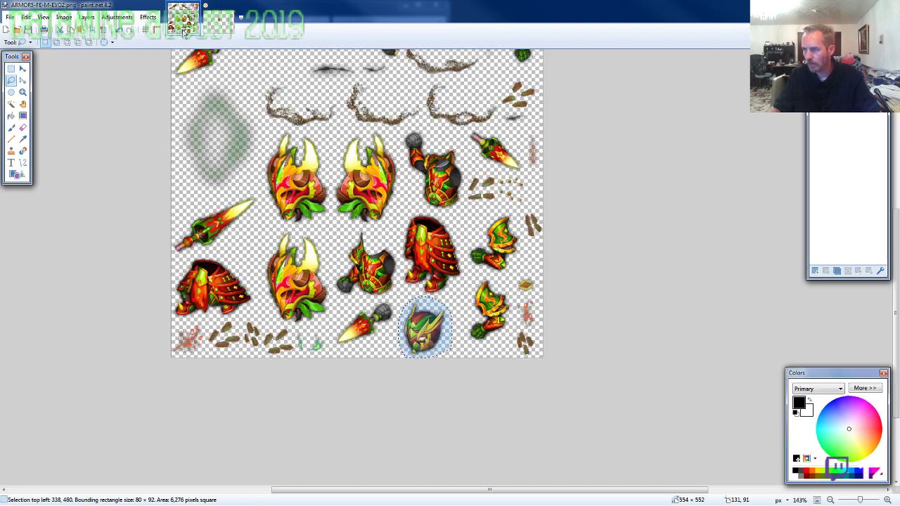
pyautogui.scroll(4, 410, 205)
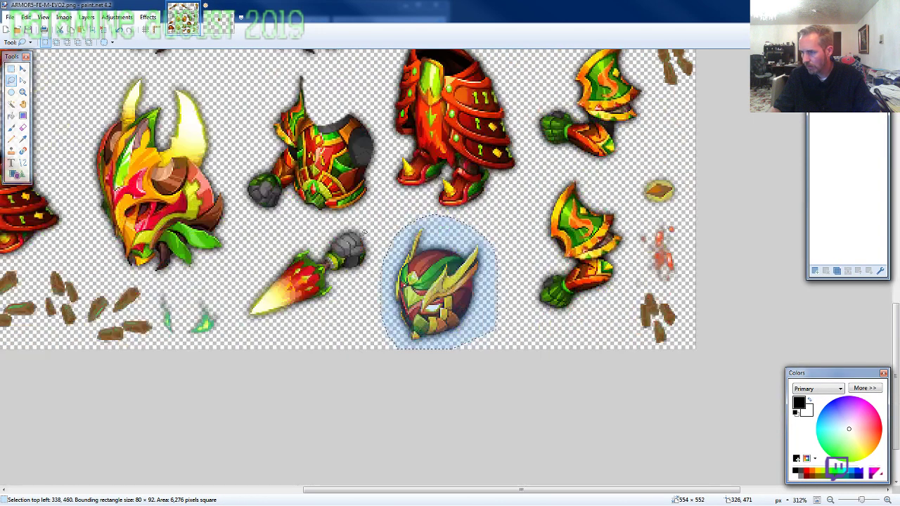
pyautogui.moveTo(376, 208)
pyautogui.mouseDown()
pyautogui.moveTo(380, 127)
pyautogui.moveTo(368, 104)
pyautogui.moveTo(294, 68)
pyautogui.moveTo(241, 137)
pyautogui.moveTo(234, 172)
pyautogui.moveTo(252, 217)
pyautogui.moveTo(320, 219)
pyautogui.mouseUp()
# Add a layer beneath the helmet in the new image, paste the torso into it and fit it under the helmet.
pyautogui.click(219, 17)
pyautogui.hotkey('ctrl', 'shift', 'n')
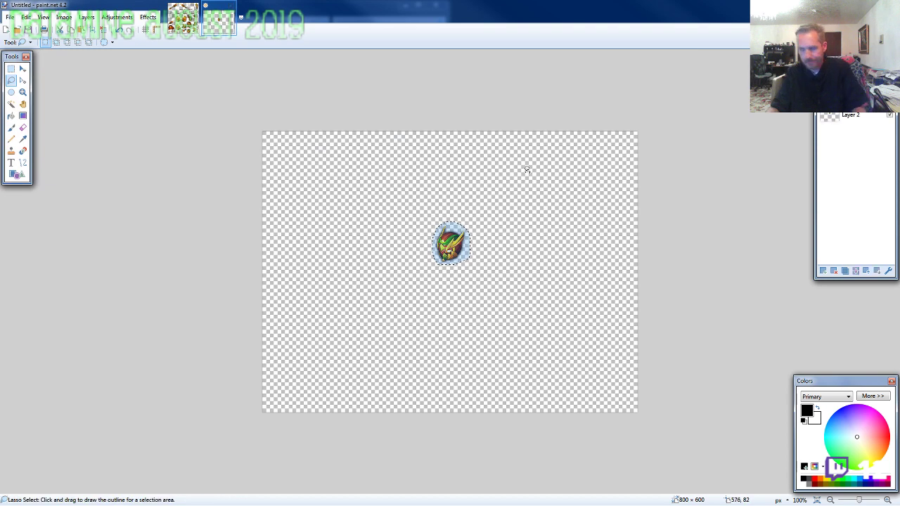
pyautogui.moveTo(848, 100); pyautogui.dragTo(844, 128)
pyautogui.scroll(4, 478, 271)
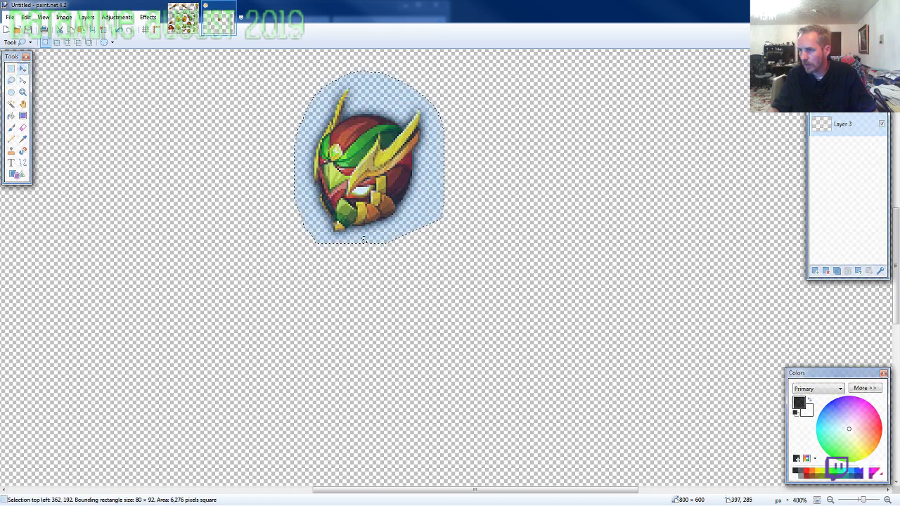
pyautogui.hotkey('ctrl', 'v')
pyautogui.moveTo(207, 387); pyautogui.dragTo(387, 250)
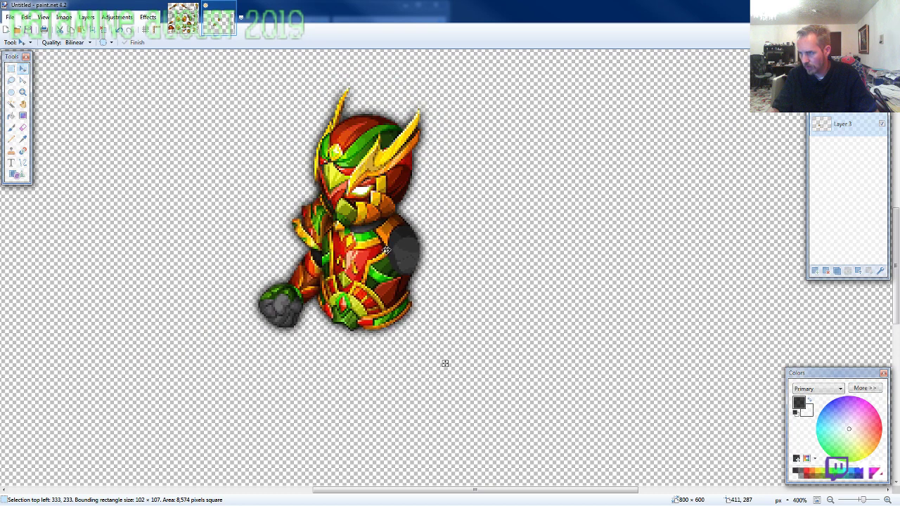
pyautogui.scroll(-4, 387, 250)
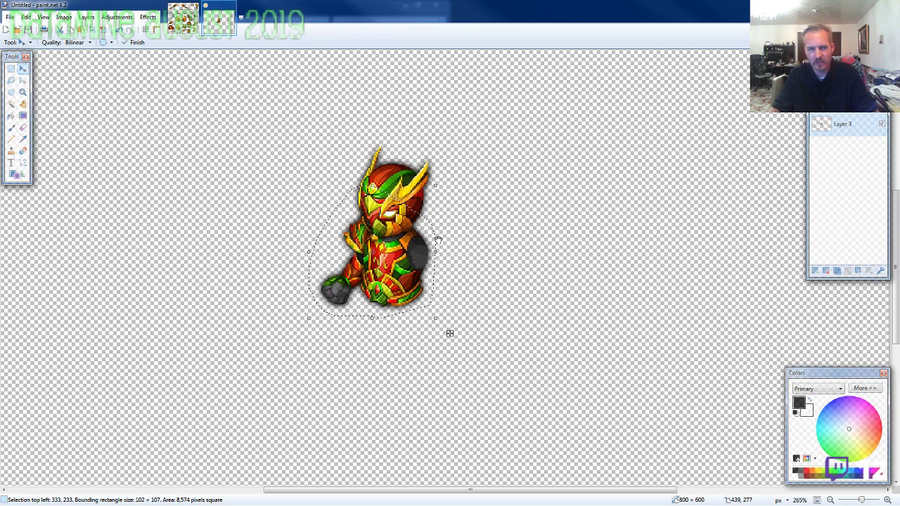
# Lasso and copy the skirted leg armor beside the torso on the ARMOR5-FE-M-EVO2 sheet, about 105 × 131 pixels.
pyautogui.click(183, 19)
pyautogui.click(11, 81)
pyautogui.scroll(3, 450, 239)
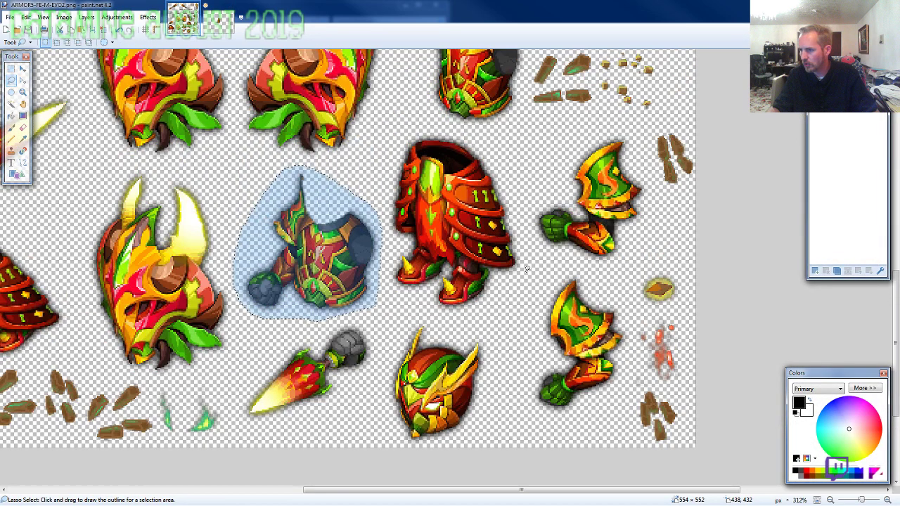
pyautogui.moveTo(530, 269)
pyautogui.mouseDown()
pyautogui.moveTo(506, 159)
pyautogui.moveTo(439, 129)
pyautogui.moveTo(385, 187)
pyautogui.moveTo(378, 212)
pyautogui.moveTo(392, 289)
pyautogui.mouseUp()
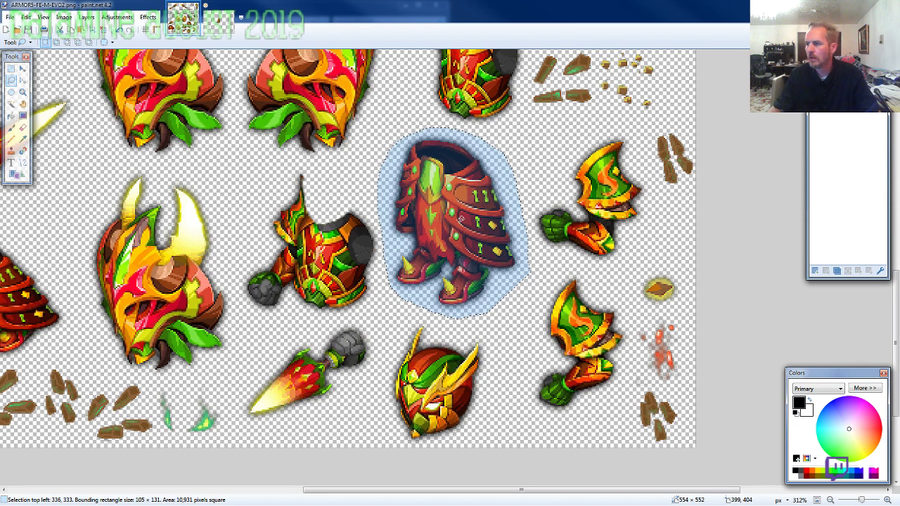
# Add a layer beneath the torso in the figure image, paste the leg armor and align it under the waist.
pyautogui.click(223, 25)
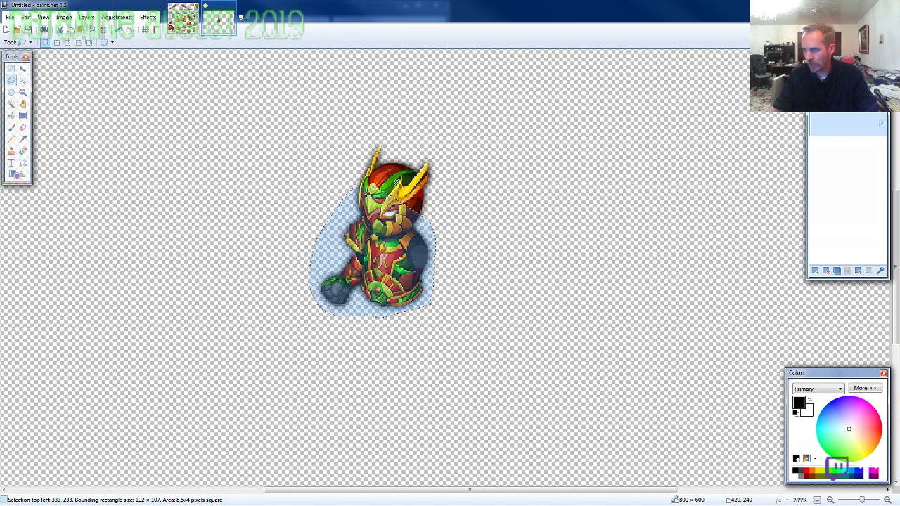
pyautogui.moveTo(844, 146); pyautogui.dragTo(822, 193)
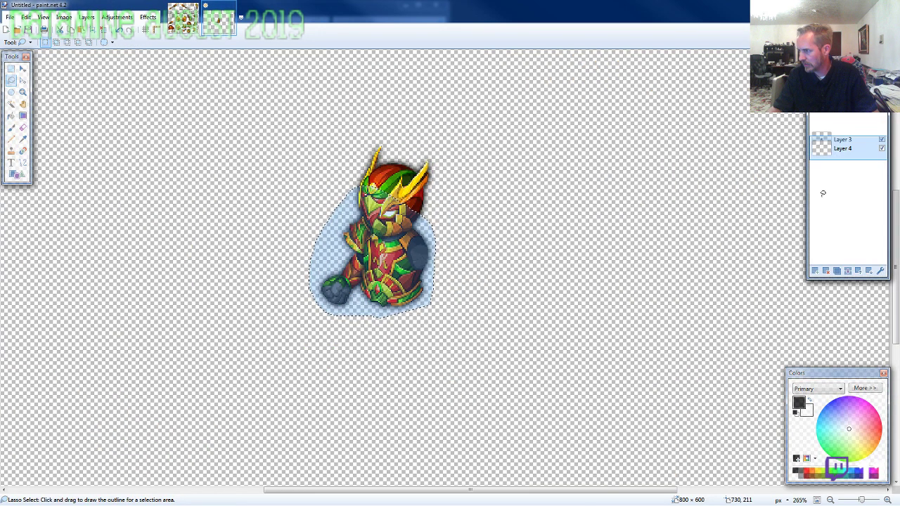
pyautogui.hotkey('ctrl', 'v')
pyautogui.moveTo(396, 372); pyautogui.dragTo(417, 322)
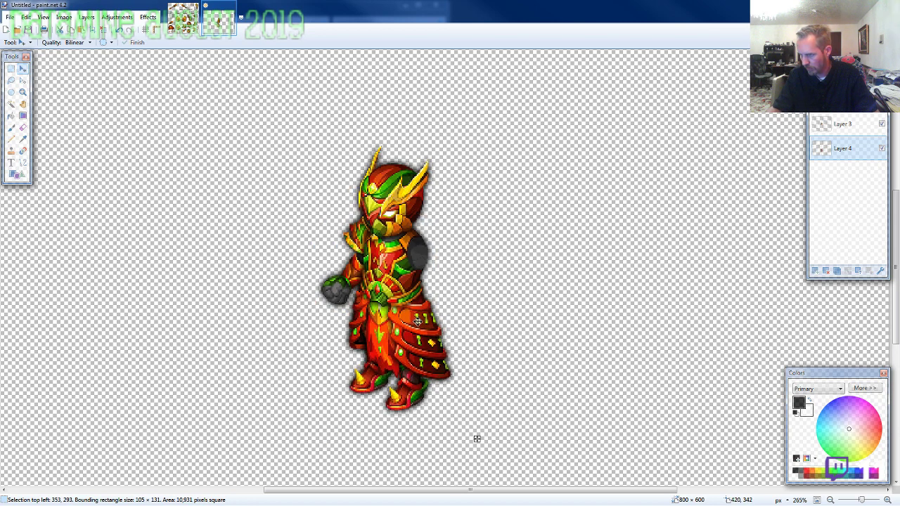
pyautogui.moveTo(477, 439); pyautogui.dragTo(475, 440)
pyautogui.hotkey('ctrl', 'd')
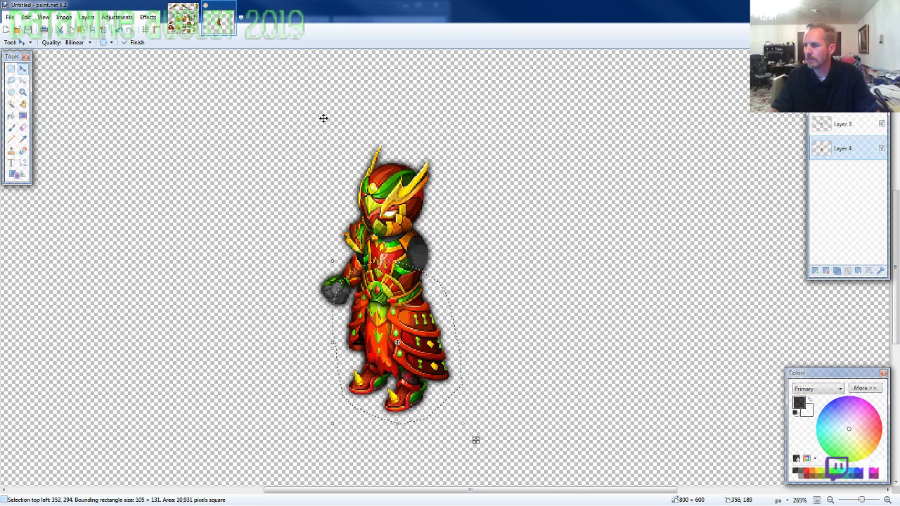
# Lasso and copy the straight arm with shoulder plate at the sheet's upper right corner, about 67 × 122 pixels.
pyautogui.click(183, 19)
pyautogui.click(10, 83)
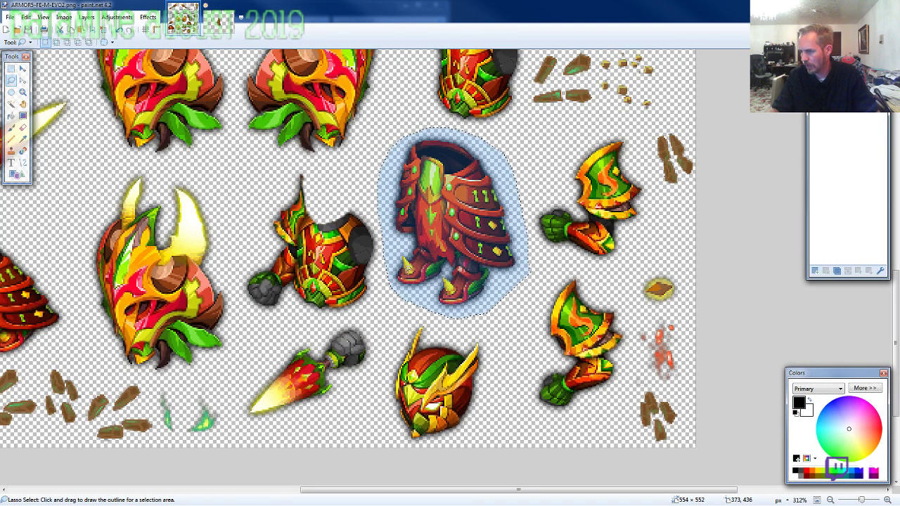
pyautogui.scroll(-2, 552, 301)
pyautogui.scroll(3, 553, 304)
pyautogui.scroll(3, 552, 306)
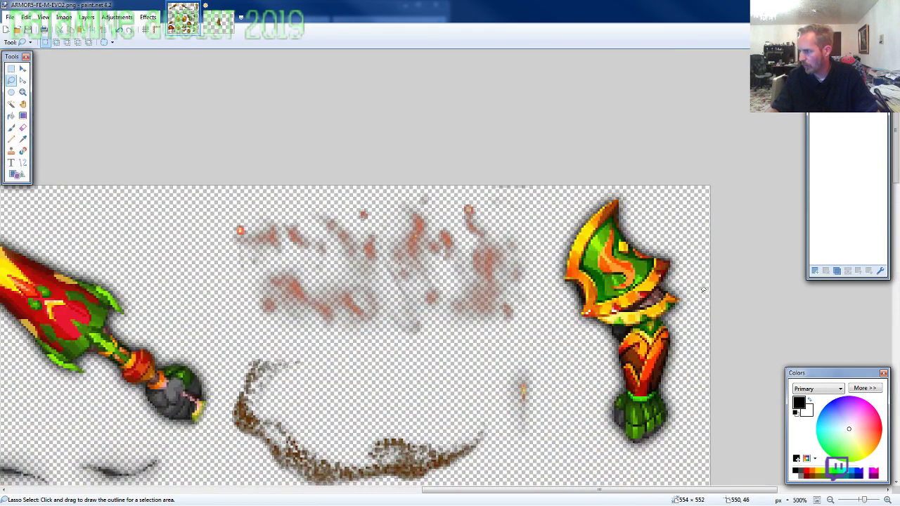
pyautogui.moveTo(703, 290)
pyautogui.mouseDown()
pyautogui.moveTo(630, 190)
pyautogui.moveTo(591, 198)
pyautogui.moveTo(553, 262)
pyautogui.moveTo(545, 300)
pyautogui.moveTo(562, 353)
pyautogui.moveTo(594, 428)
pyautogui.moveTo(623, 469)
pyautogui.moveTo(667, 462)
pyautogui.moveTo(673, 423)
pyautogui.mouseUp()
# Add a layer above the other figure parts, paste the arm, fit it to the empty shoulder and clear the selection.
pyautogui.click(219, 21)
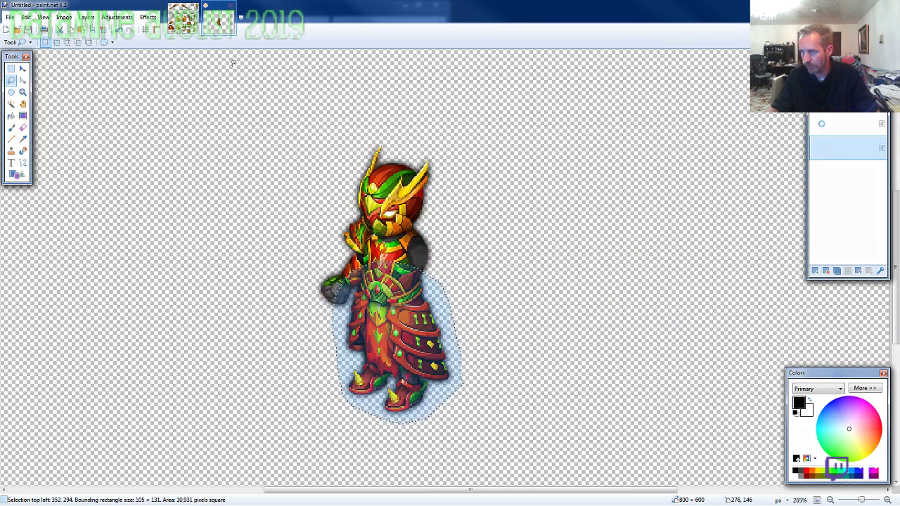
pyautogui.hotkey('ctrl', 'shift', 'n')
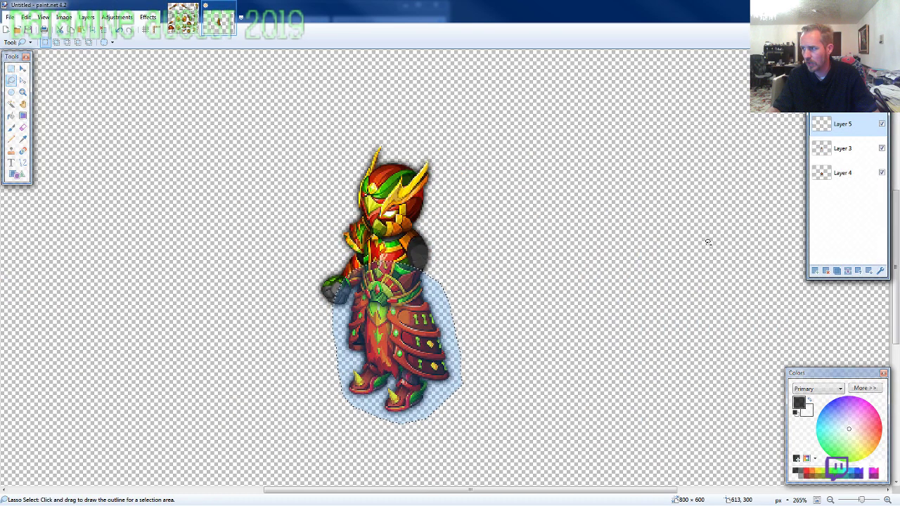
pyautogui.scroll(5, 521, 243)
pyautogui.hotkey('ctrl', 'v')
pyautogui.moveTo(531, 191); pyautogui.dragTo(272, 258)
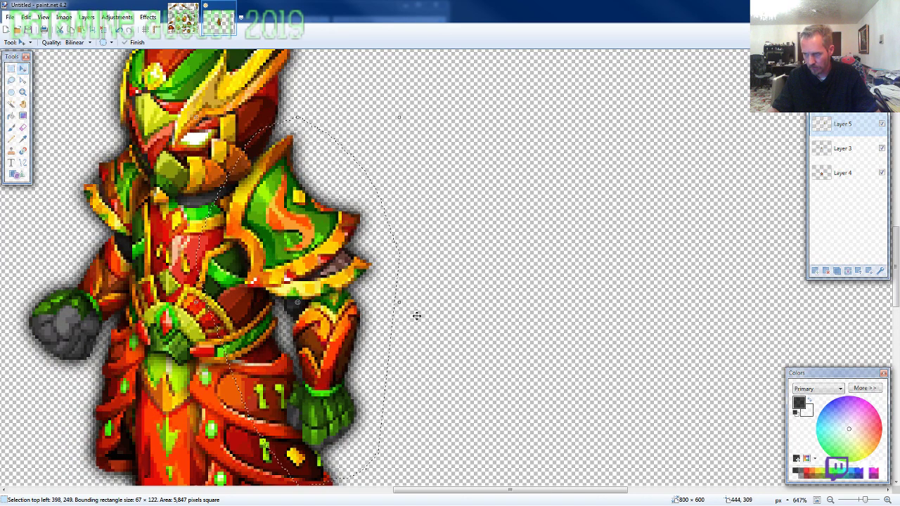
pyautogui.scroll(-4, 416, 316)
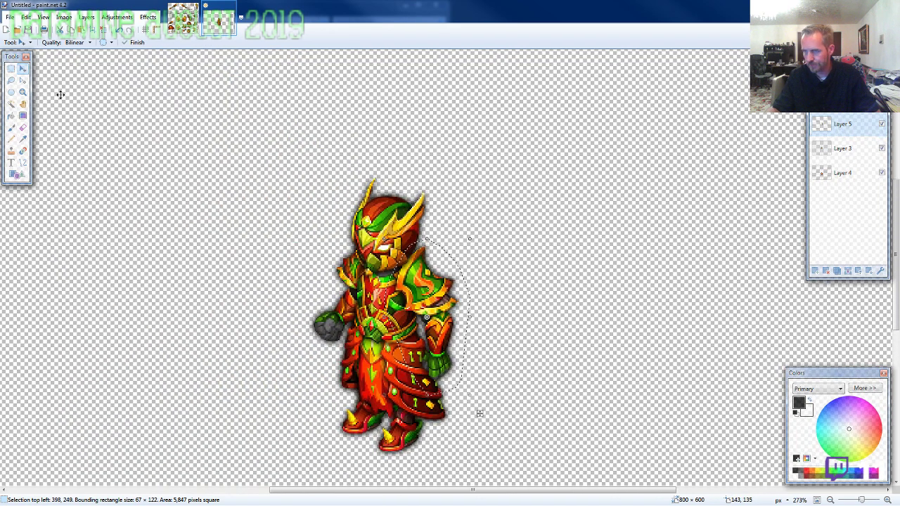
pyautogui.click(10, 80)
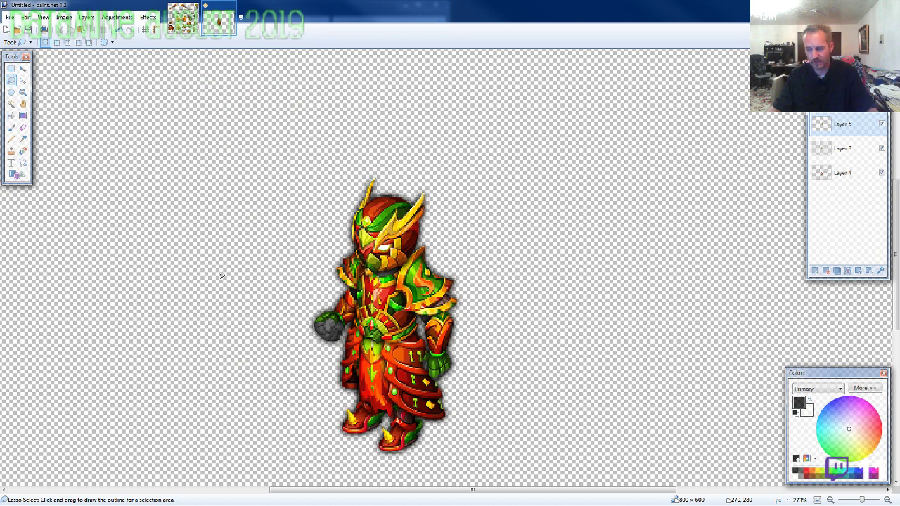
# Lasso and copy the mirrored horned shield beside the raised-arm torso on the sheet, about 110 × 150 pixels.
pyautogui.click(183, 21)
pyautogui.click(11, 92)
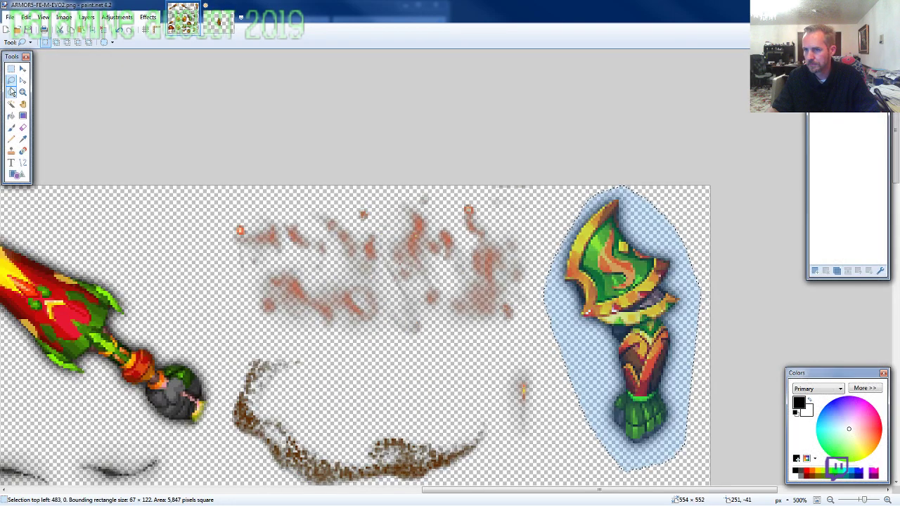
pyautogui.click(10, 80)
pyautogui.scroll(-4, 331, 242)
pyautogui.scroll(-10, 313, 211)
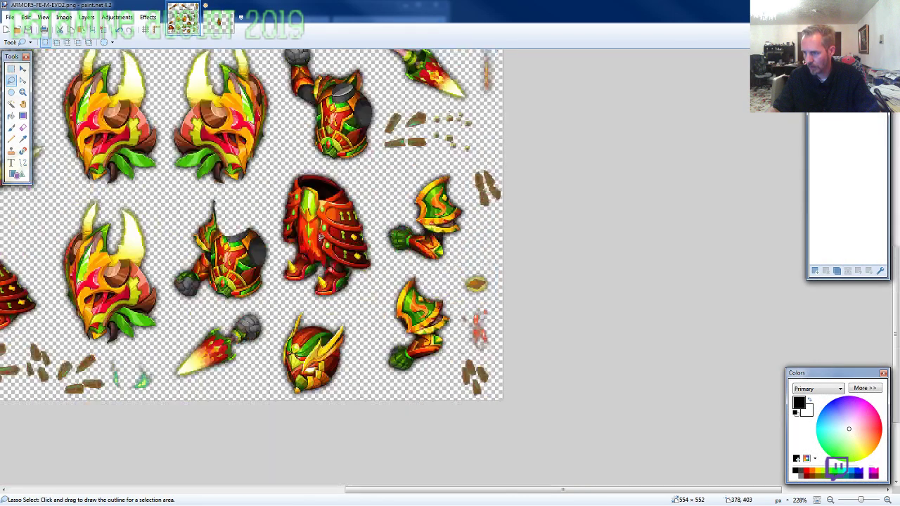
pyautogui.scroll(1, 290, 201)
pyautogui.scroll(2, 290, 201)
pyautogui.click(285, 240)
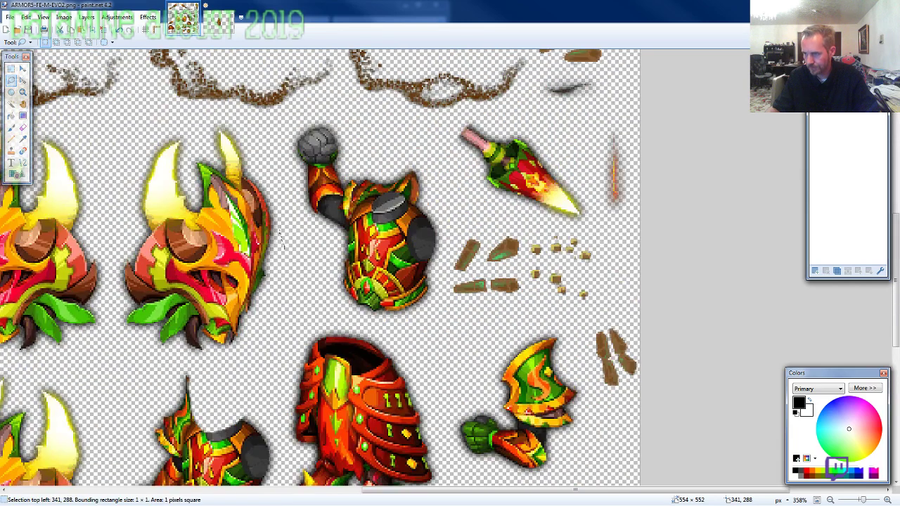
pyautogui.moveTo(287, 188)
pyautogui.mouseDown()
pyautogui.moveTo(238, 118)
pyautogui.moveTo(213, 114)
pyautogui.moveTo(135, 141)
pyautogui.moveTo(112, 229)
pyautogui.moveTo(112, 328)
pyautogui.moveTo(151, 354)
pyautogui.moveTo(144, 351)
pyautogui.moveTo(242, 363)
pyautogui.mouseUp()
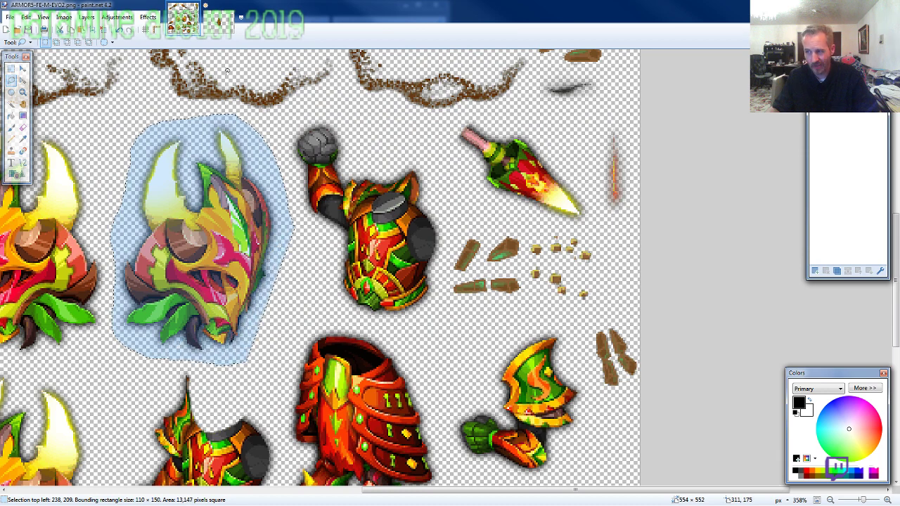
# Paste the horned shield into a new layer of the figure image and place it over the shoulder-plated arm.
pyautogui.hotkey('ctrl', 'Tab')
pyautogui.hotkey('ctrl', 'shift', 'v')
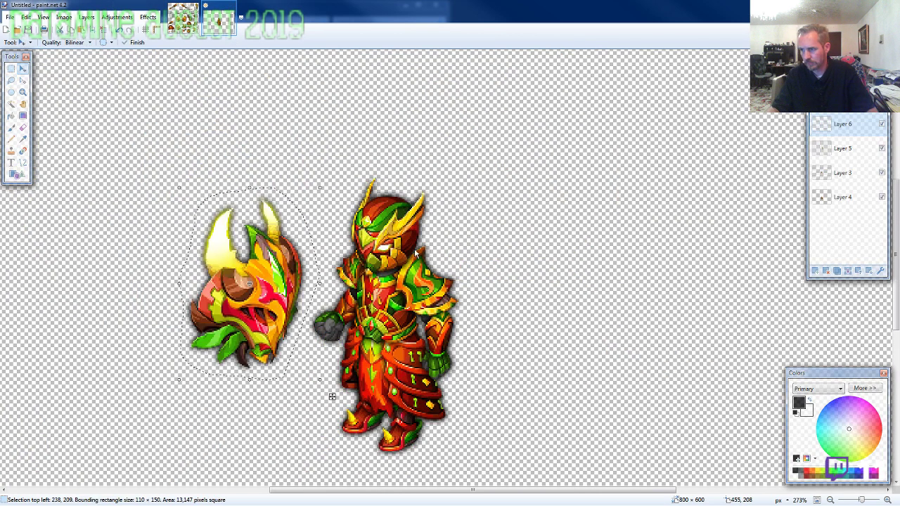
pyautogui.moveTo(284, 281)
pyautogui.mouseDown()
pyautogui.moveTo(459, 352)
pyautogui.moveTo(474, 348)
pyautogui.mouseUp()
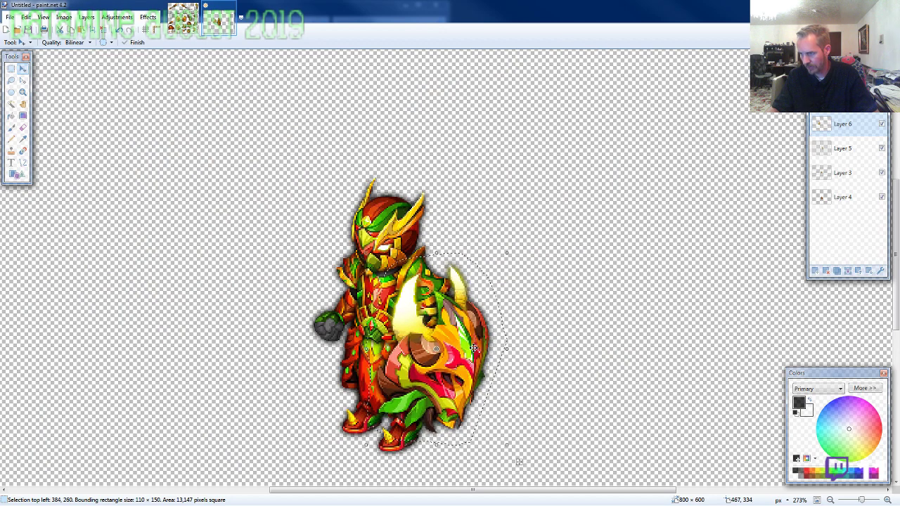
# Lasso and copy the blade weapon held by a gray fist near the sheet's top edge, about 142 × 110 pixels.
pyautogui.click(183, 17)
pyautogui.click(11, 80)
pyautogui.scroll(-5, 337, 247)
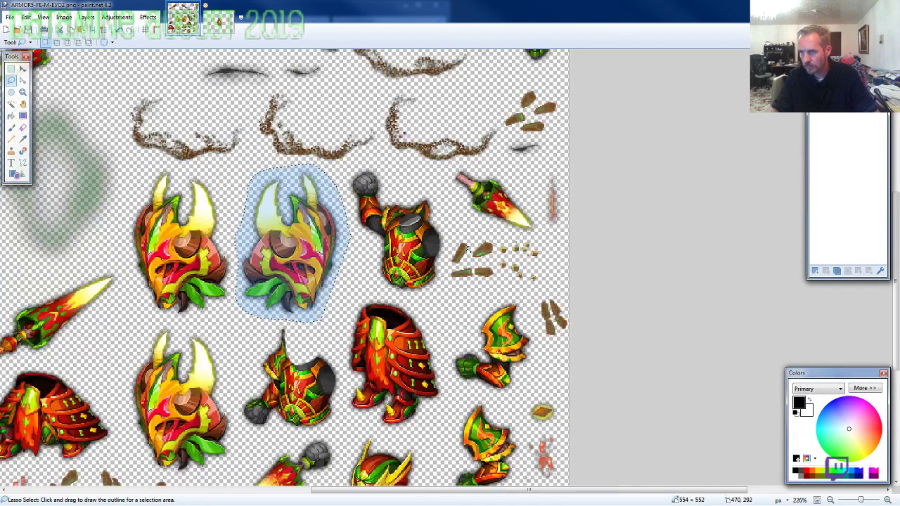
pyautogui.scroll(4, 288, 193)
pyautogui.scroll(5, 369, 241)
pyautogui.scroll(-1, 380, 244)
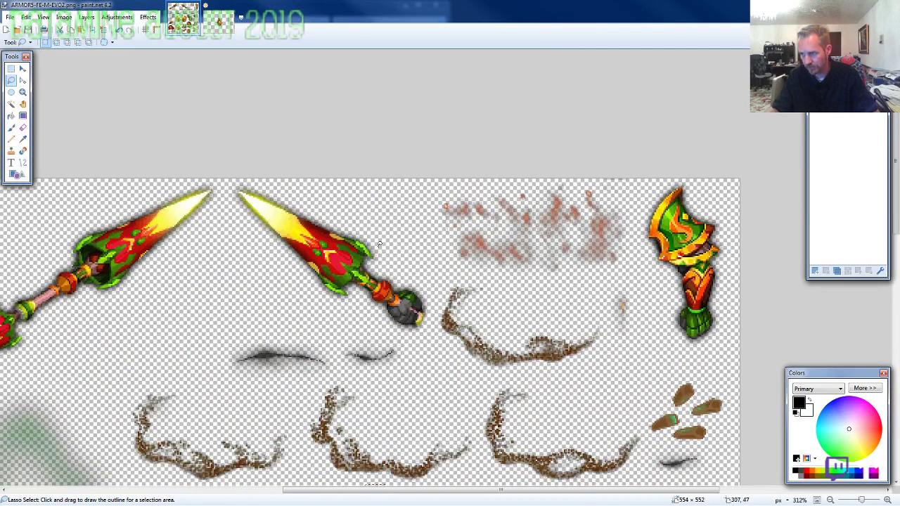
pyautogui.moveTo(424, 304)
pyautogui.mouseDown()
pyautogui.moveTo(418, 278)
pyautogui.moveTo(369, 225)
pyautogui.moveTo(302, 188)
pyautogui.moveTo(251, 176)
pyautogui.moveTo(228, 182)
pyautogui.moveTo(253, 249)
pyautogui.moveTo(324, 311)
pyautogui.moveTo(426, 339)
pyautogui.mouseUp()
# Paste the weapon onto the shield's layer in the figure image and align its fist with the figure's free hand.
pyautogui.click(218, 21)
pyautogui.scroll(4, 306, 260)
pyautogui.hotkey('ctrl', 'v')
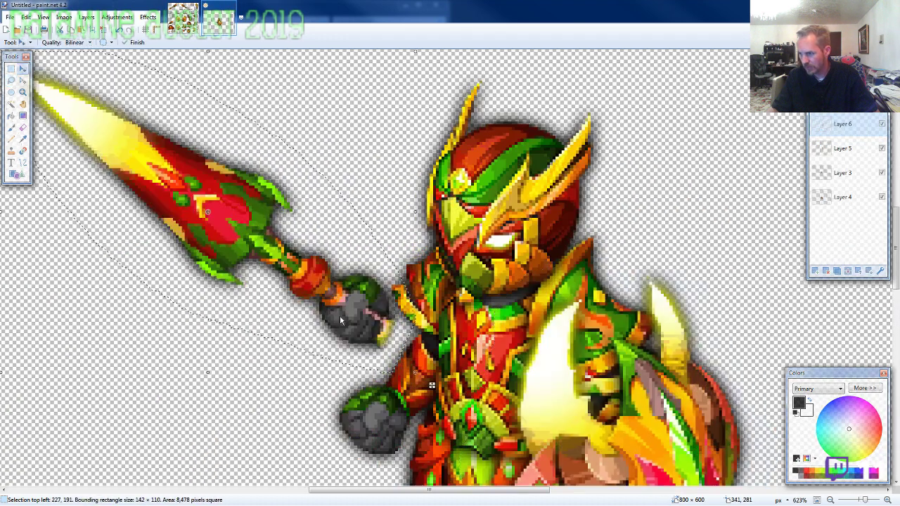
pyautogui.scroll(-1, 350, 330)
pyautogui.moveTo(353, 245); pyautogui.dragTo(376, 332)
# Erase the edge of the weapon's fist where it overlaps the forearm, using a 2-pixel eraser.
pyautogui.press('e')
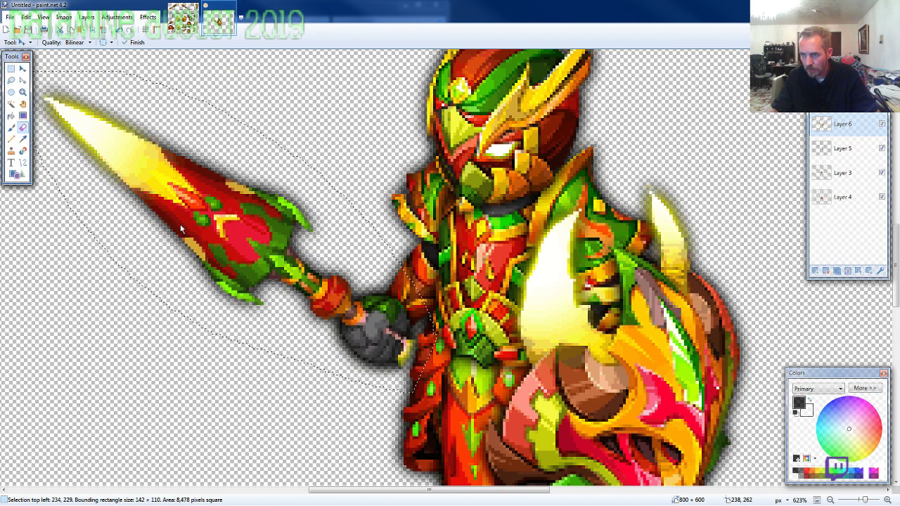
pyautogui.scroll(2, 386, 339)
pyautogui.moveTo(429, 320)
pyautogui.mouseDown()
pyautogui.moveTo(393, 280)
pyautogui.moveTo(425, 322)
pyautogui.mouseUp()
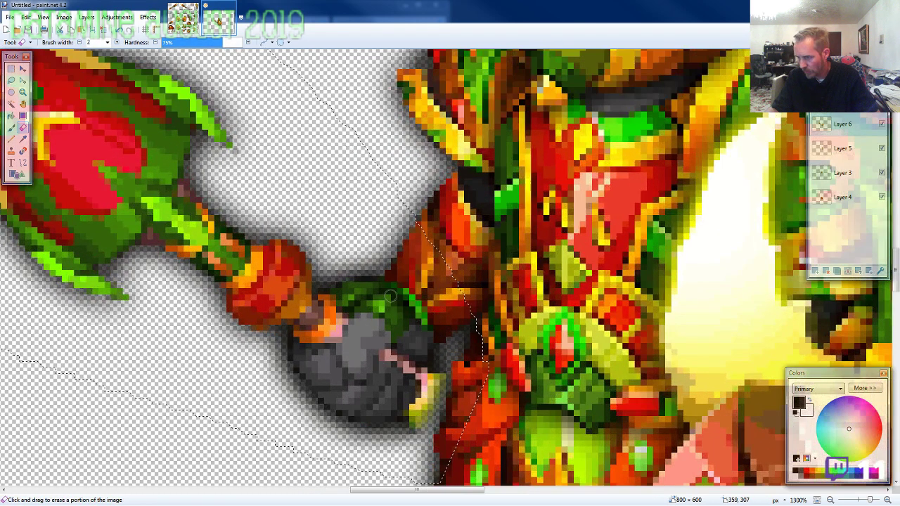
pyautogui.moveTo(360, 284); pyautogui.dragTo(433, 338)
pyautogui.scroll(-4, 263, 332)
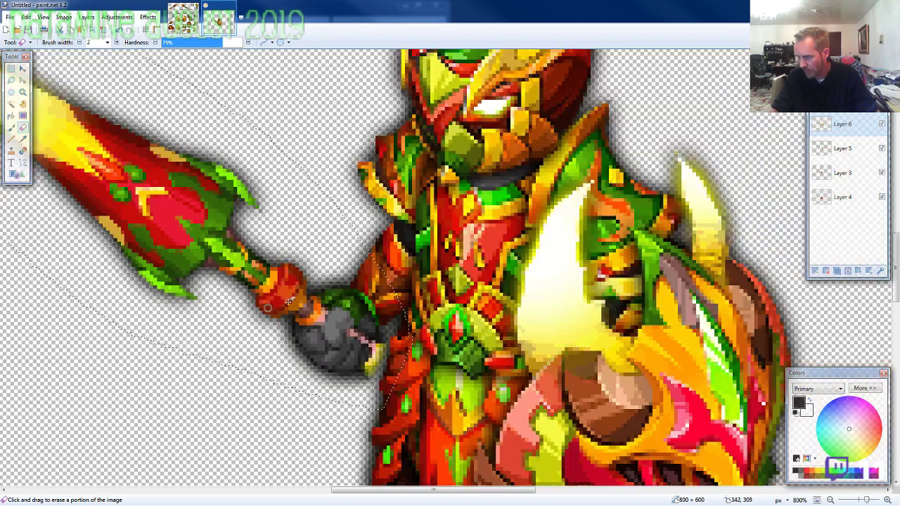
# Lasso and copy the short blade piece with the pink handle beside the raised-arm torso on the sheet, about 92 × 65 pixels.
pyautogui.click(185, 21)
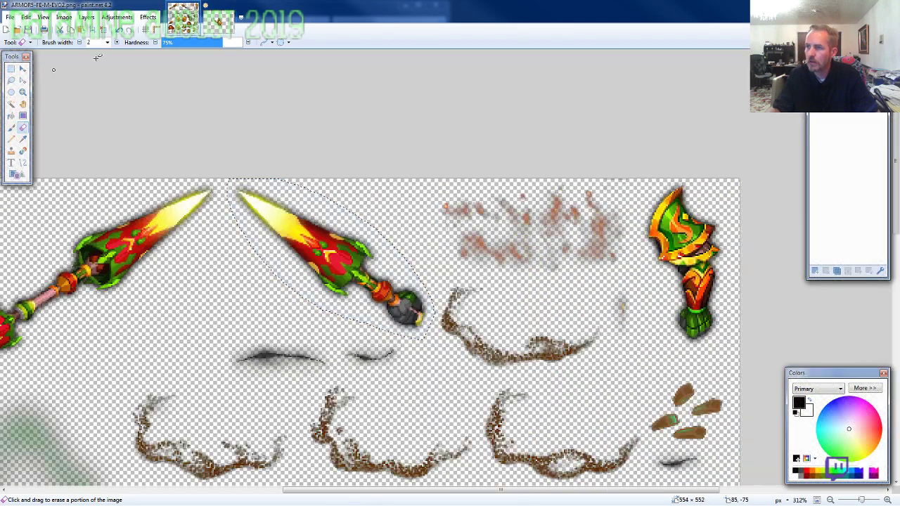
pyautogui.click(11, 80)
pyautogui.scroll(-5, 115, 157)
pyautogui.scroll(2, 575, 241)
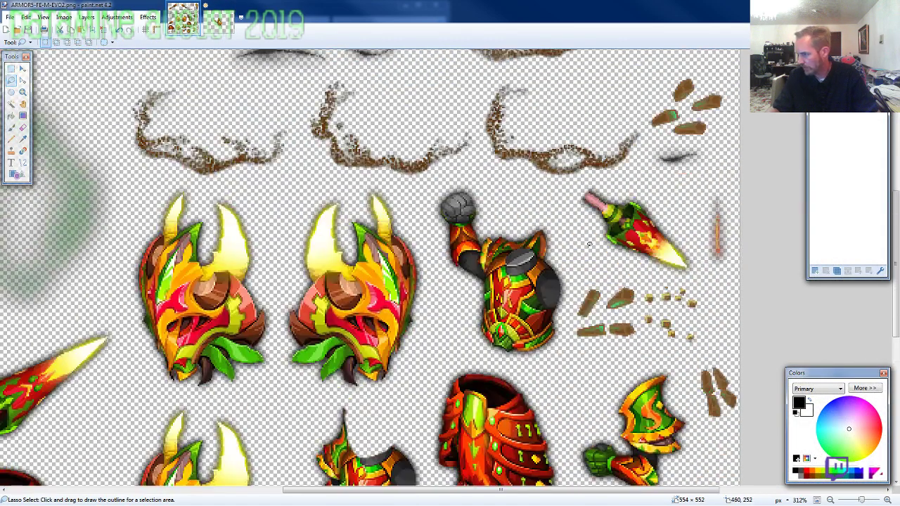
pyautogui.moveTo(709, 264)
pyautogui.mouseDown()
pyautogui.moveTo(635, 191)
pyautogui.moveTo(611, 182)
pyautogui.moveTo(575, 188)
pyautogui.moveTo(598, 242)
pyautogui.moveTo(673, 274)
pyautogui.mouseUp()
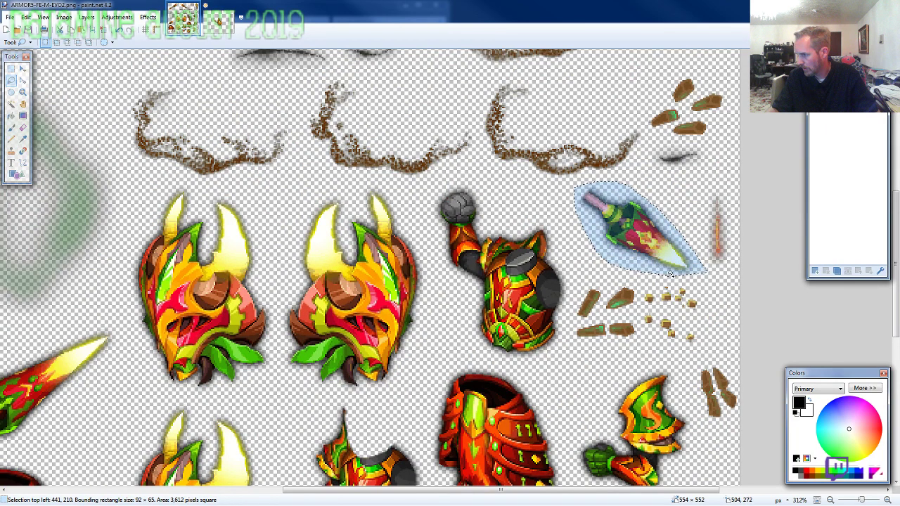
# Paste the short blade piece into a new layer below all others and place it behind the figure near the weapon's fist.
pyautogui.click(218, 19)
pyautogui.hotkey('ctrl', 'shift', 'n')
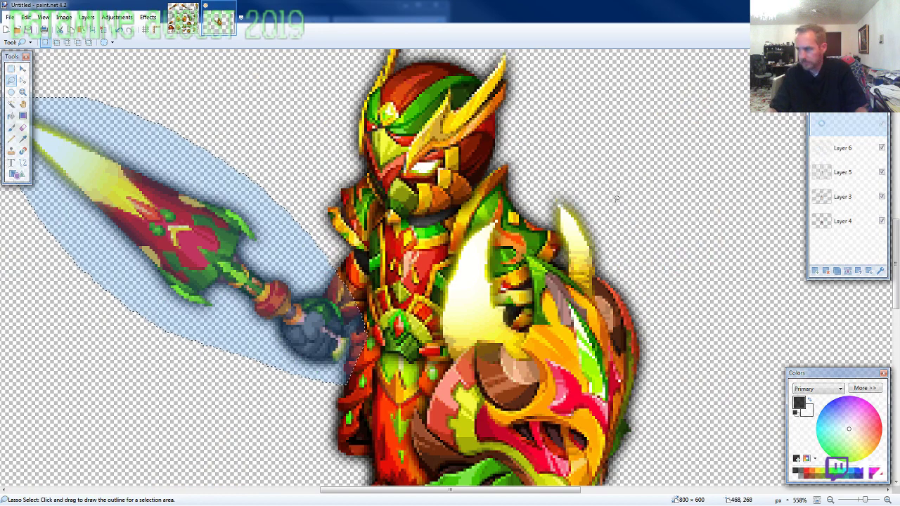
pyautogui.moveTo(858, 128); pyautogui.dragTo(869, 275)
pyautogui.scroll(-2, 477, 266)
pyautogui.hotkey('ctrl', 'v')
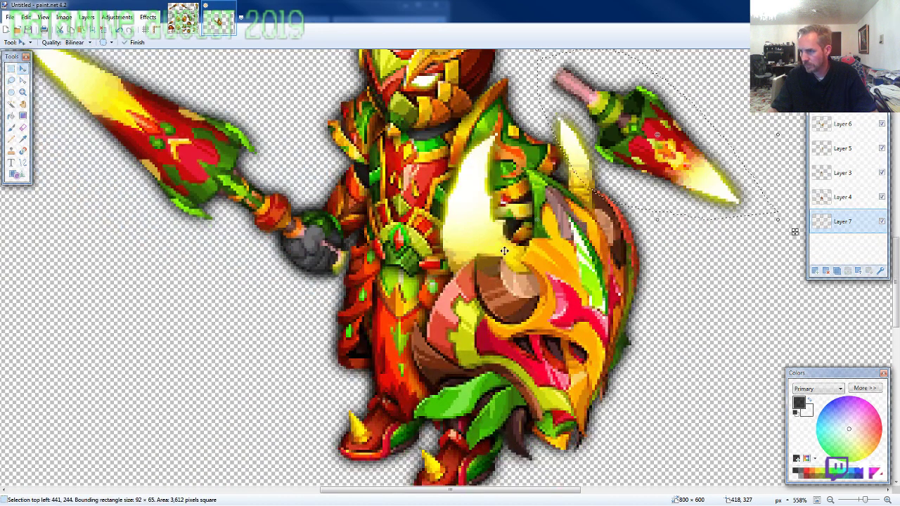
pyautogui.moveTo(660, 177); pyautogui.dragTo(400, 339)
# Flatten all layers of the figure image and move the whole figure into the canvas's upper-left corner.
pyautogui.scroll(-4, 400, 339)
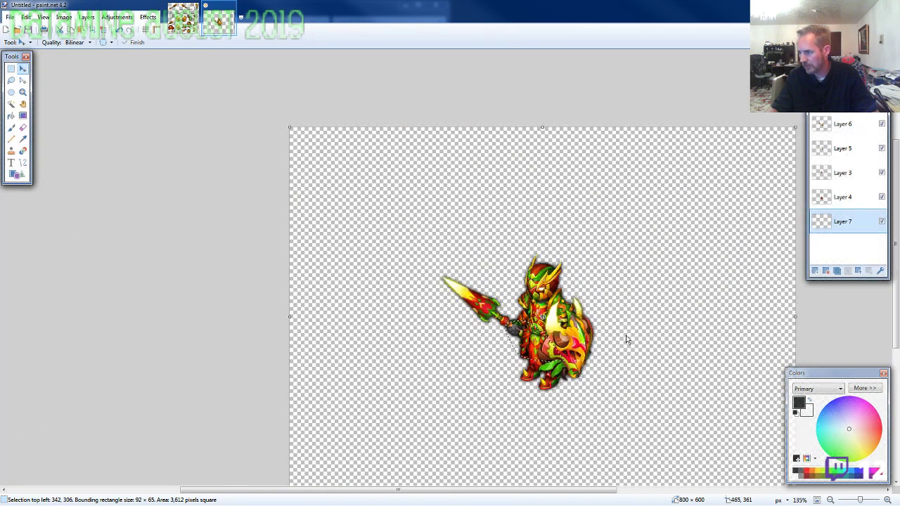
pyautogui.hotkey('ctrl', 'a')
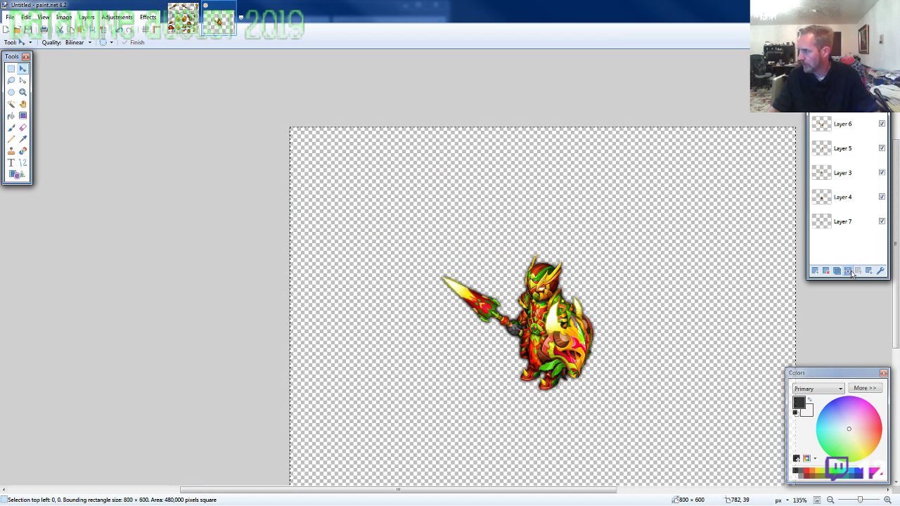
pyautogui.hotkey('ctrl', 'shift', 'f')
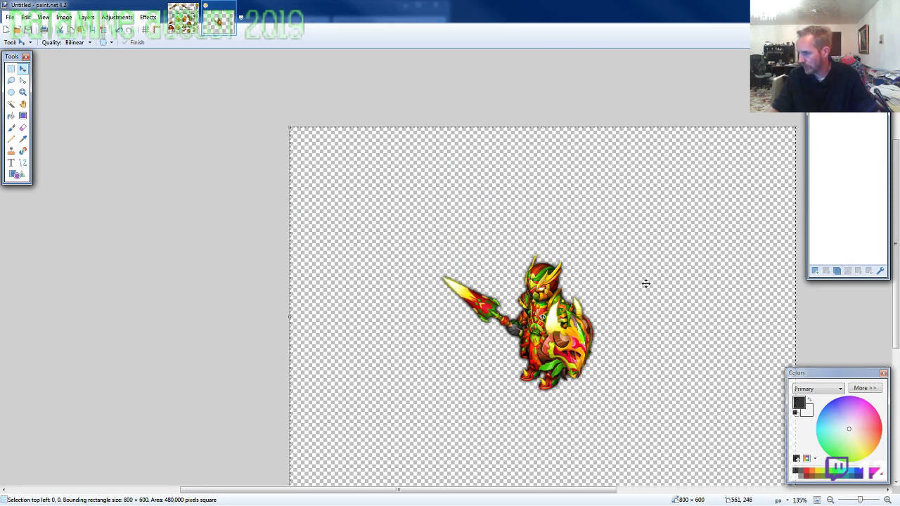
pyautogui.moveTo(638, 279); pyautogui.dragTo(484, 157)
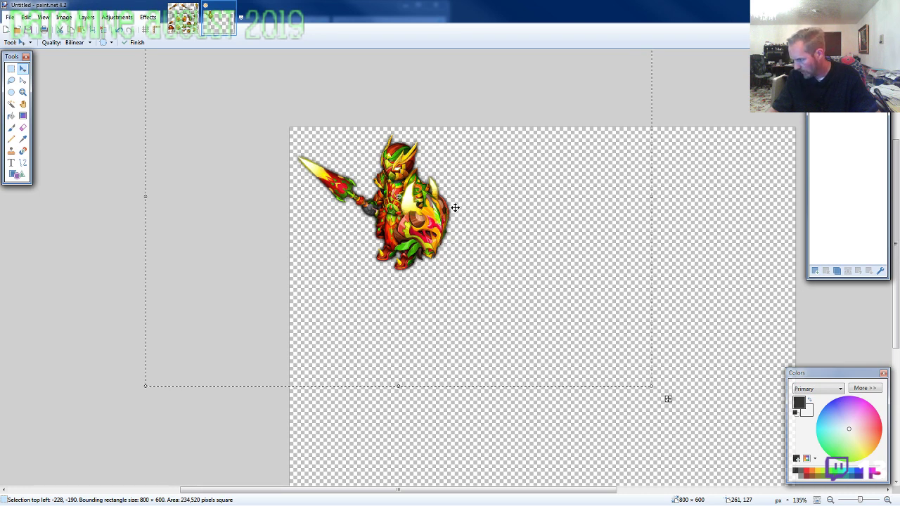
# Set the canvas size to 260 × 260 pixels with the anchor at Top Left.
pyautogui.hotkey('ctrl', 'shift', 'r')
pyautogui.write('260')
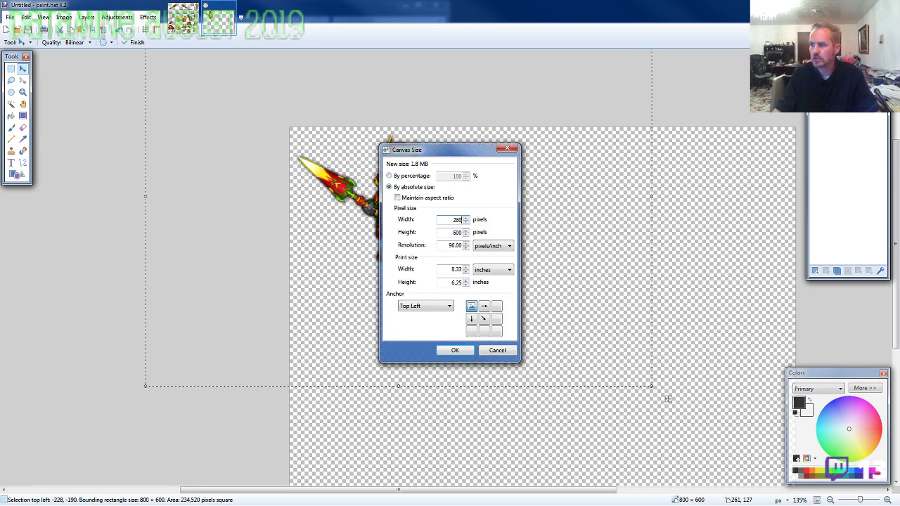
pyautogui.press('Tab')
pyautogui.write('260')
pyautogui.press('Return')
# Select the entire image and shift the figure down 10 pixels.
pyautogui.hotkey('ctrl', 'a')
pyautogui.press('Down')
pyautogui.press('Down')
pyautogui.press('Down')
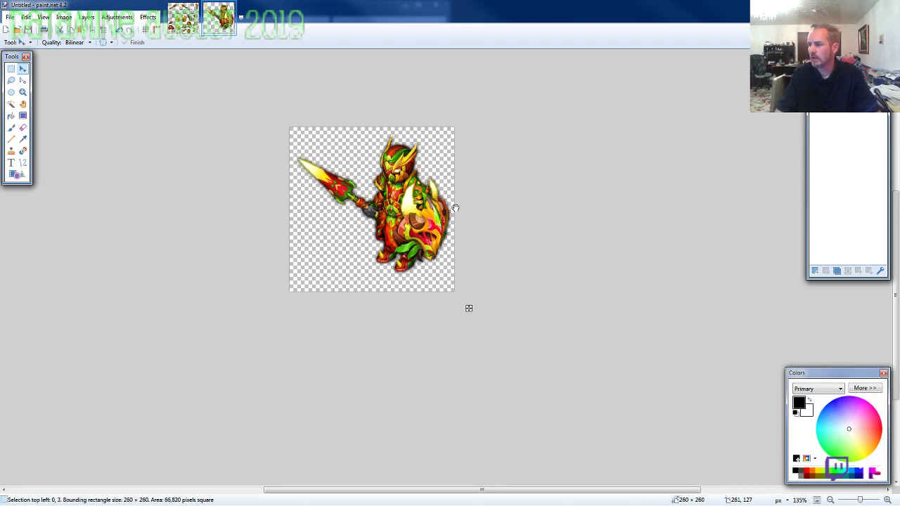
pyautogui.press('Down')
pyautogui.press('Down')
pyautogui.press('Down')
pyautogui.press('Down')
pyautogui.press('Down')
pyautogui.press('Down')
pyautogui.press('Down')
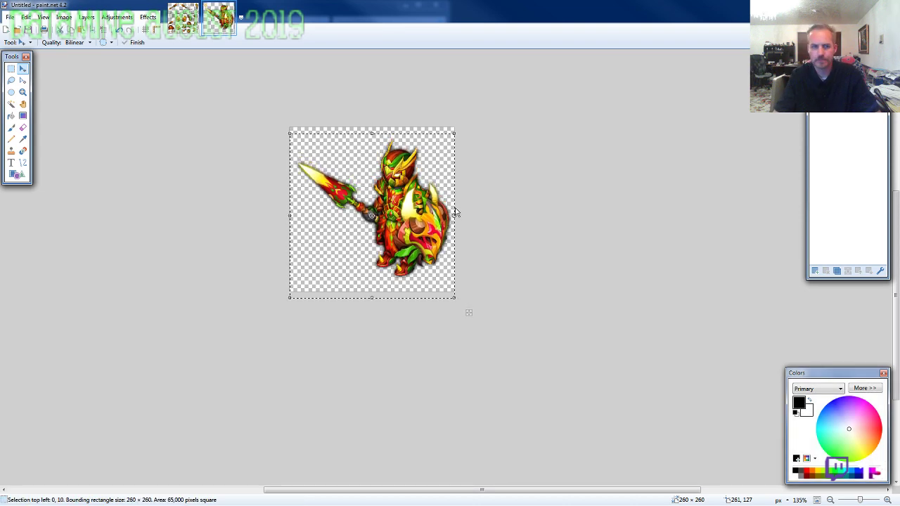
# Save the figure as the PNG ARMOR5-FE-M-EVO2 in the 2019-08 folder and close both it and its sprite sheet.
pyautogui.hotkey('ctrl', 's')
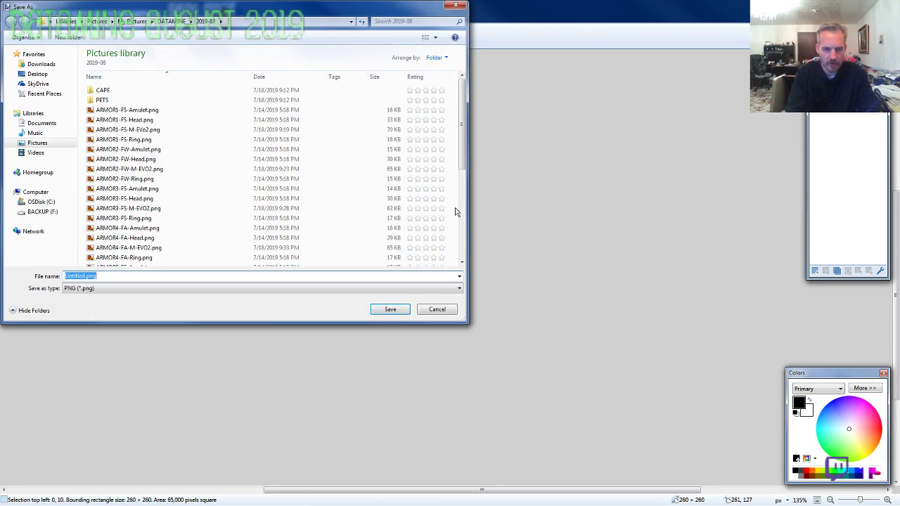
pyautogui.write('ARMOR5-F')
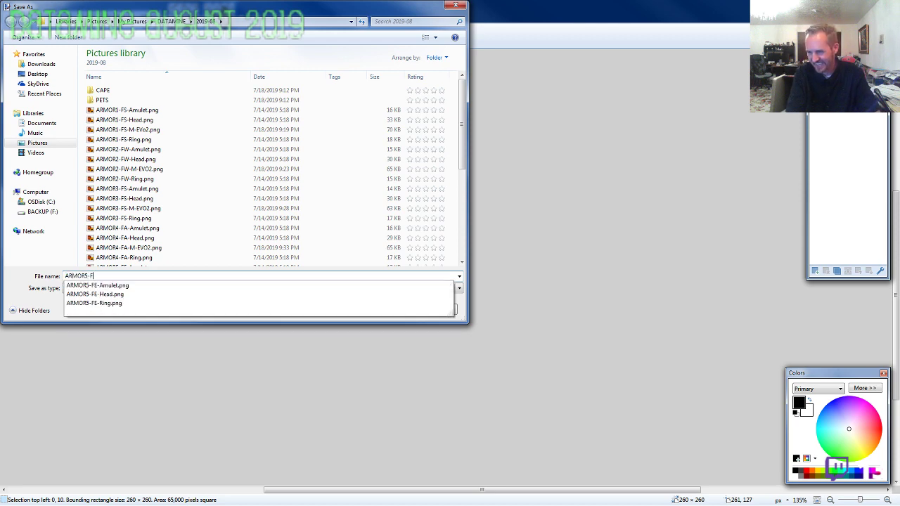
pyautogui.write('E-M-EVO2')
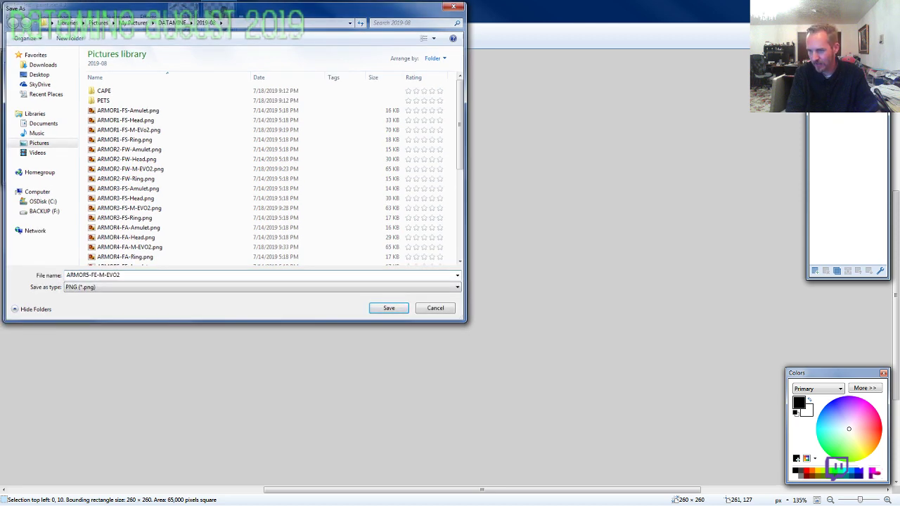
pyautogui.press('Return')
pyautogui.press('Return')
pyautogui.hotkey('ctrl', 'w')
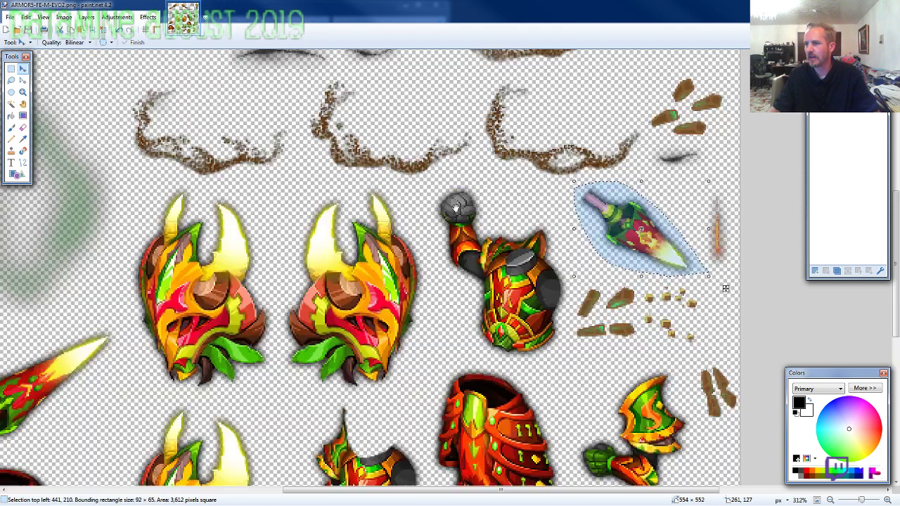
pyautogui.hotkey('ctrl', 'w')
# Switch to the Pack 87 folder and open the M-EVO2 sheets of ARMOR6-FF, ARMOR7-FA, ARMOR8-FW, ARMOR9-FA and ARMOR10-FS for editing.
pyautogui.hotkey('alt', 'Tab')
pyautogui.scroll(-10, 197, 287)
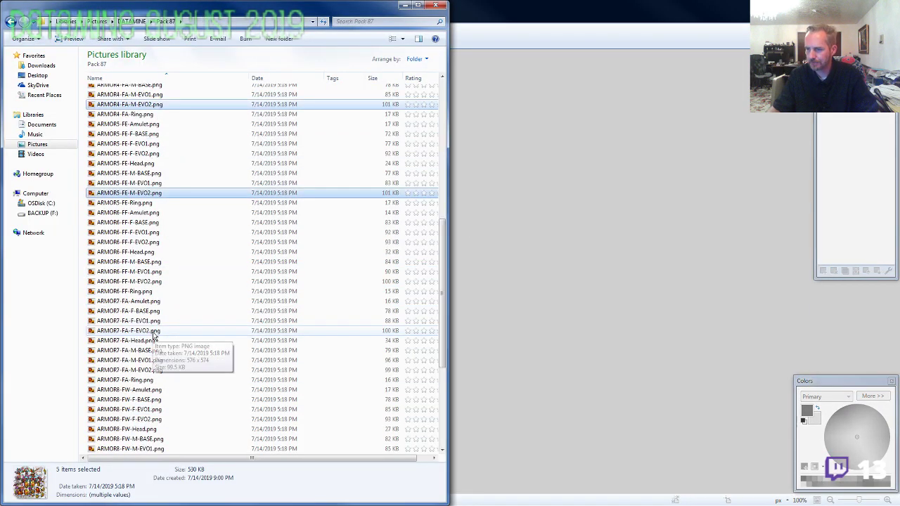
pyautogui.click(140, 184)
pyautogui.keyDown('ctrl'); pyautogui.click(134, 272); pyautogui.keyUp('ctrl')
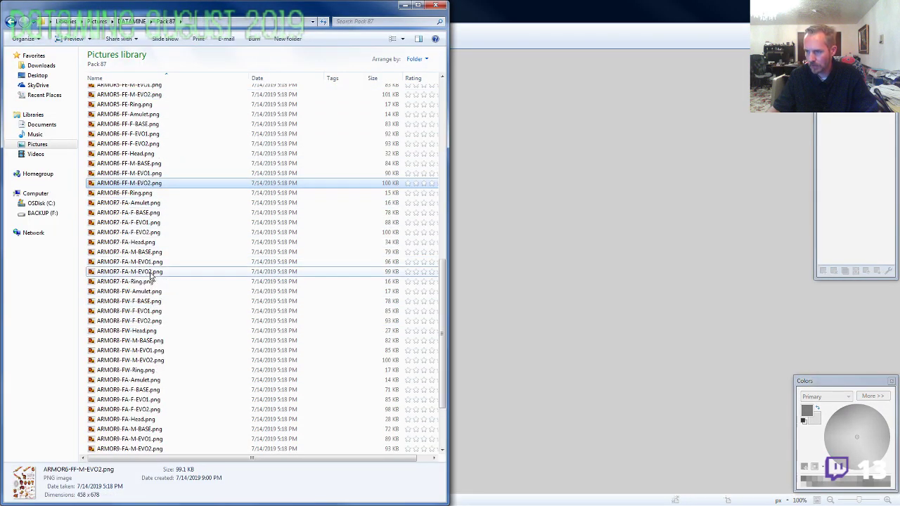
pyautogui.keyDown('ctrl'); pyautogui.click(169, 360); pyautogui.keyUp('ctrl')
pyautogui.scroll(-3, 176, 361)
pyautogui.keyDown('ctrl'); pyautogui.click(179, 362); pyautogui.keyUp('ctrl')
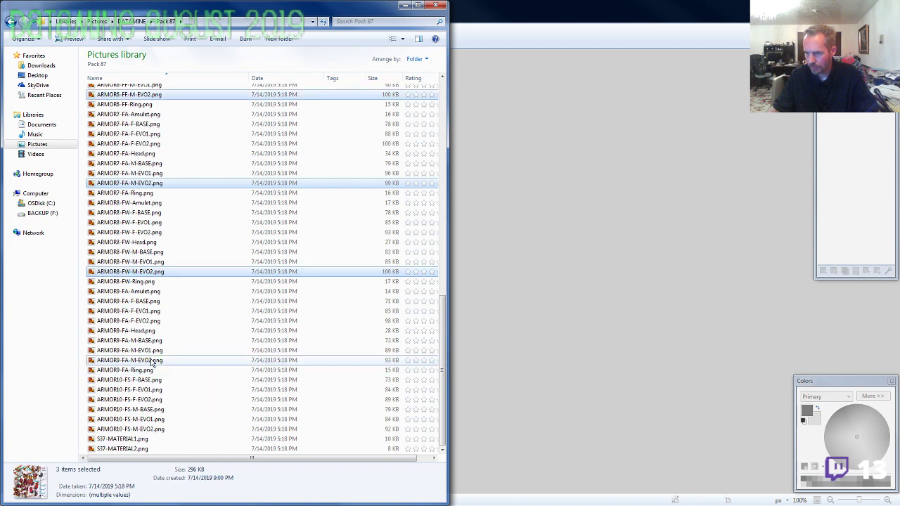
pyautogui.keyDown('ctrl'); pyautogui.click(150, 430); pyautogui.keyUp('ctrl')
pyautogui.rightClick(150, 432)
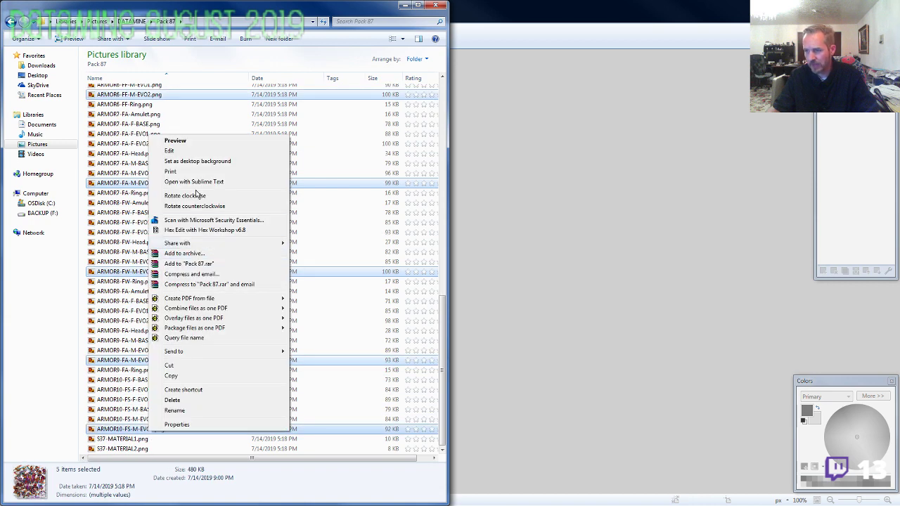
pyautogui.click(183, 152)
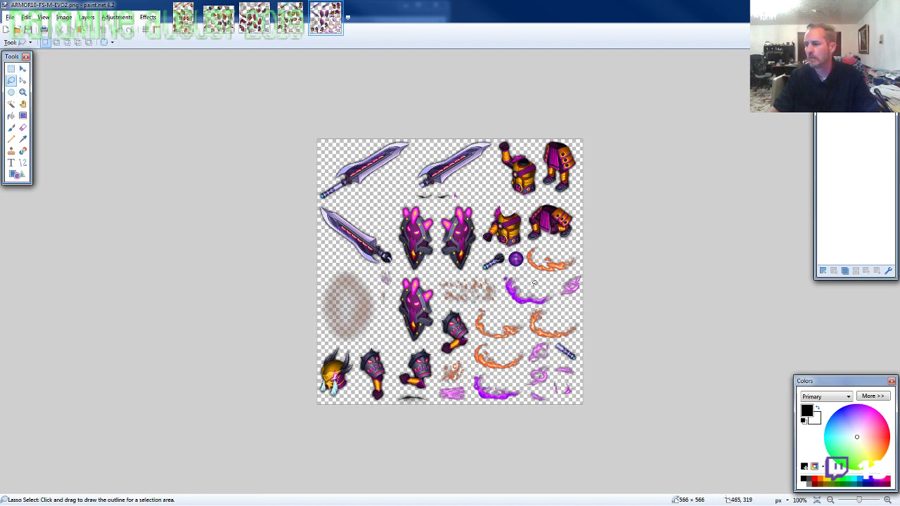
# Lasso and copy the horned golden helmet from the ARMOR10-FS-M-EVO2 sheet, about 82 × 119 pixels.
pyautogui.scroll(5, 347, 360)
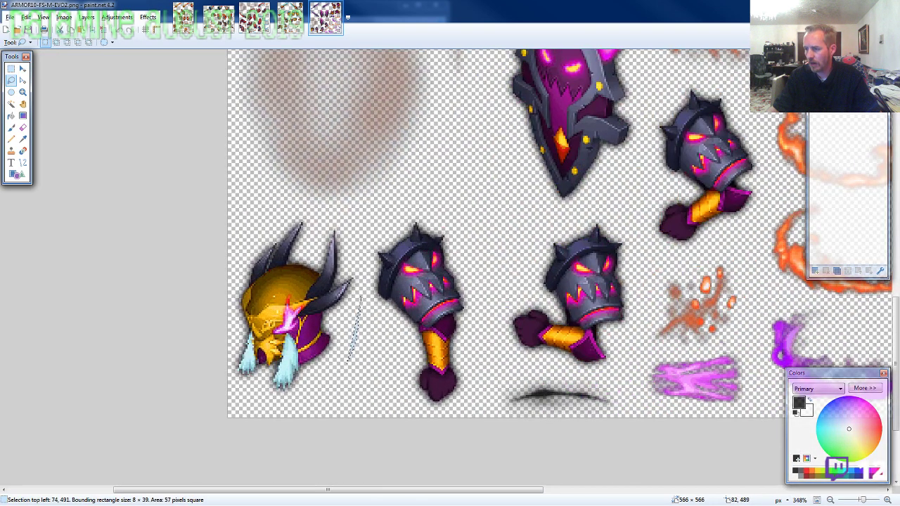
pyautogui.moveTo(361, 294)
pyautogui.mouseDown()
pyautogui.moveTo(339, 230)
pyautogui.moveTo(302, 215)
pyautogui.moveTo(271, 216)
pyautogui.moveTo(222, 257)
pyautogui.moveTo(214, 318)
pyautogui.moveTo(224, 373)
pyautogui.moveTo(294, 403)
pyautogui.mouseUp()
pyautogui.hotkey('ctrl', 'c')
# Create a new 800 × 600 pixel image and paste the horned helmet near its center.
pyautogui.hotkey('ctrl', 'n')
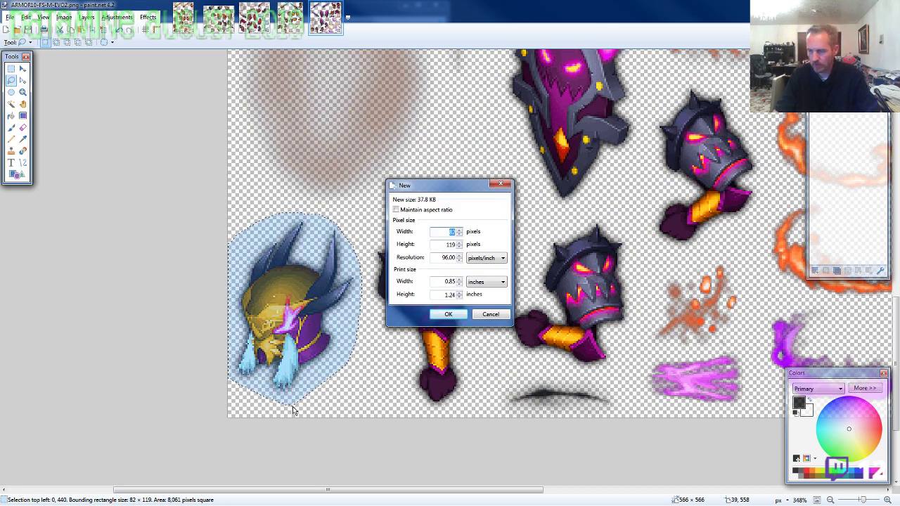
pyautogui.write('800')
pyautogui.press('Tab')
pyautogui.write('600')
pyautogui.press('Return')
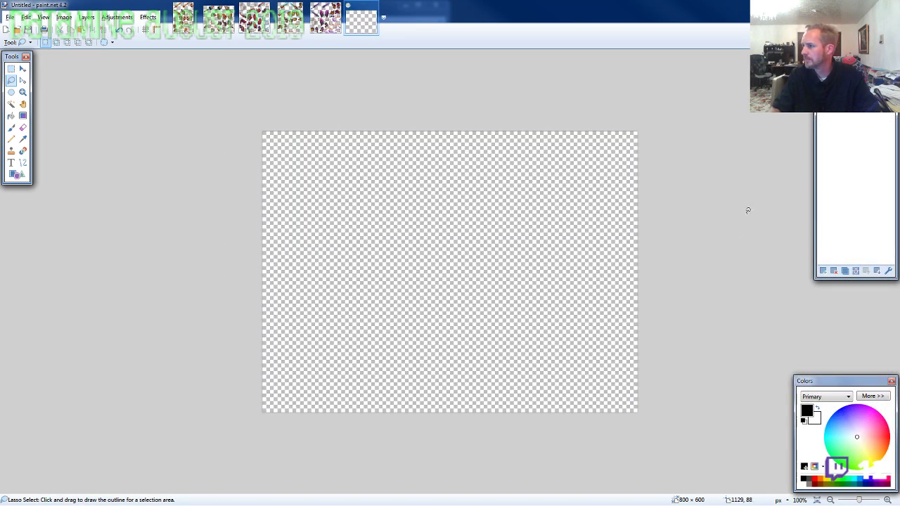
pyautogui.hotkey('ctrl', 'v')
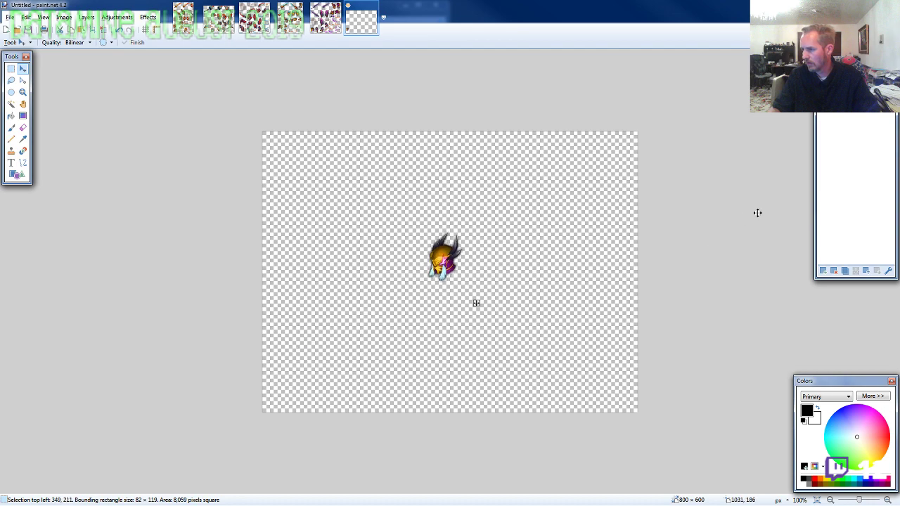
# Lasso and copy the golden torso with the lowered arm and pink shoulder fur on the sheet, about 97 × 95 pixels.
pyautogui.click(326, 18)
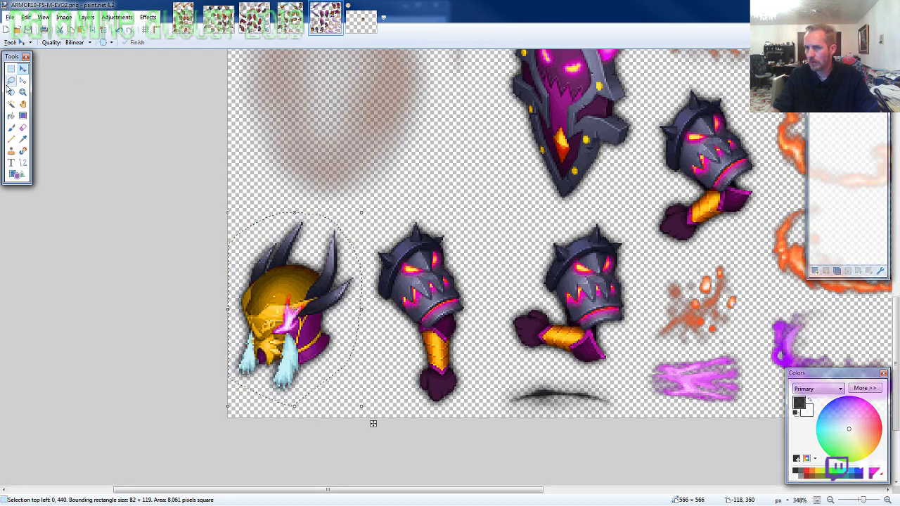
pyautogui.press('s')
pyautogui.scroll(-2, 314, 237)
pyautogui.scroll(4, 315, 237)
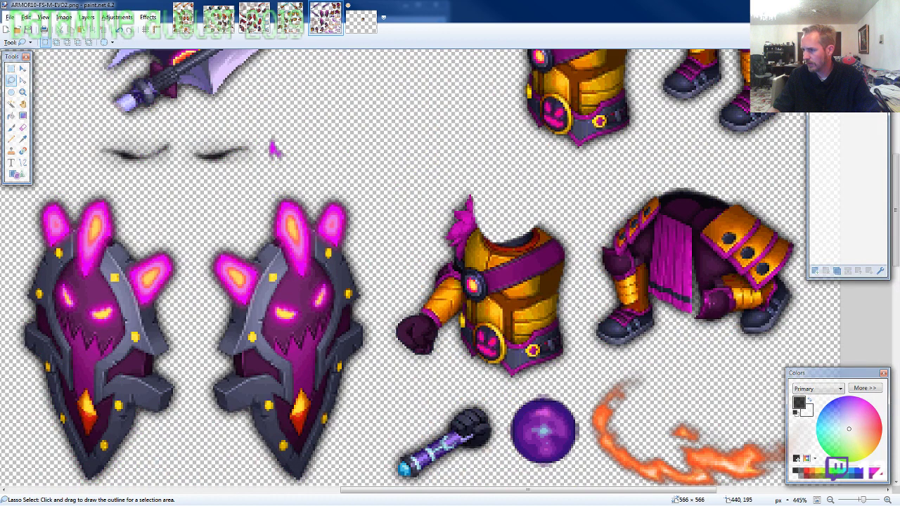
pyautogui.moveTo(578, 307)
pyautogui.mouseDown()
pyautogui.moveTo(572, 234)
pyautogui.moveTo(531, 208)
pyautogui.moveTo(464, 189)
pyautogui.moveTo(432, 215)
pyautogui.moveTo(382, 336)
pyautogui.moveTo(408, 361)
pyautogui.moveTo(491, 384)
pyautogui.moveTo(584, 368)
pyautogui.mouseUp()
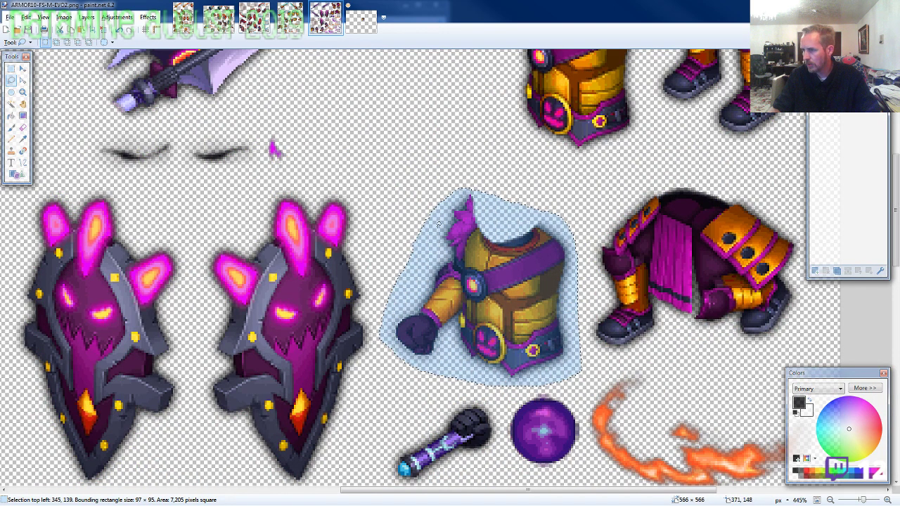
# Paste the golden torso into a new layer beneath the helmet's layer, align its neck under the helmet, and return to the sheet.
pyautogui.click(361, 22)
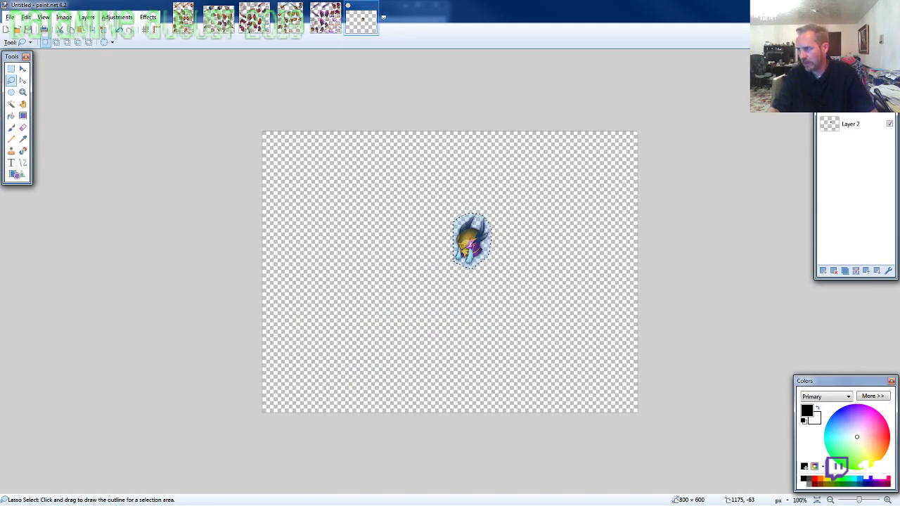
pyautogui.moveTo(851, 95); pyautogui.dragTo(851, 125)
pyautogui.scroll(5, 492, 260)
pyautogui.hotkey('ctrl', 'v')
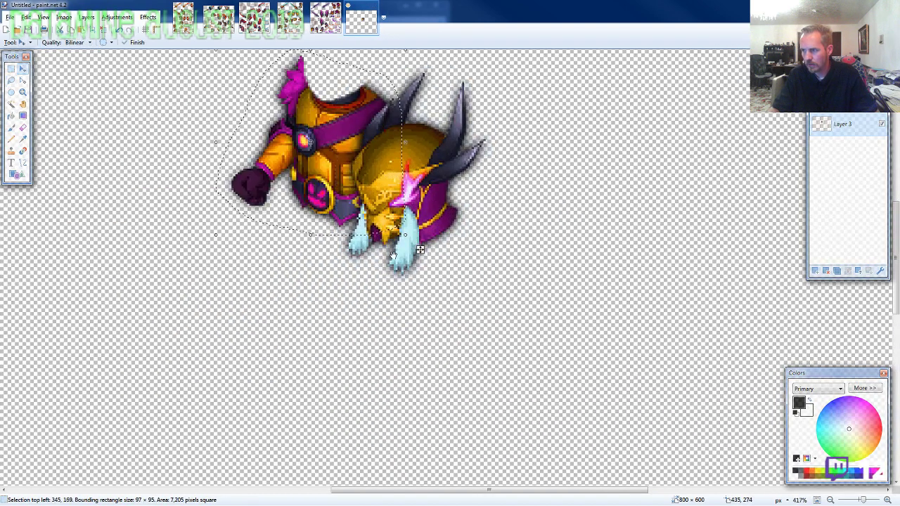
pyautogui.moveTo(419, 249); pyautogui.dragTo(405, 294)
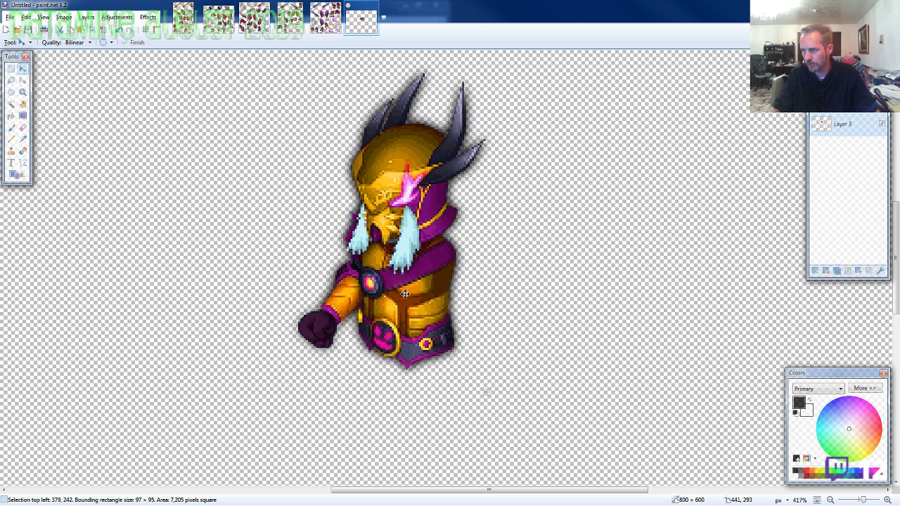
pyautogui.moveTo(487, 390); pyautogui.dragTo(489, 388)
pyautogui.click(325, 19)
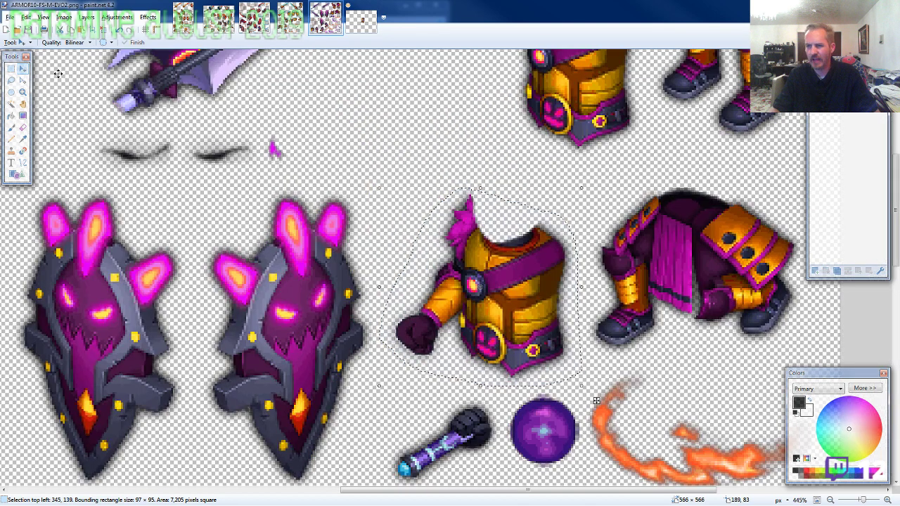
# Lasso and copy the standing armored legs with the purple skirt on the sheet, about 92 × 124 pixels.
pyautogui.click(21, 81)
pyautogui.click(11, 80)
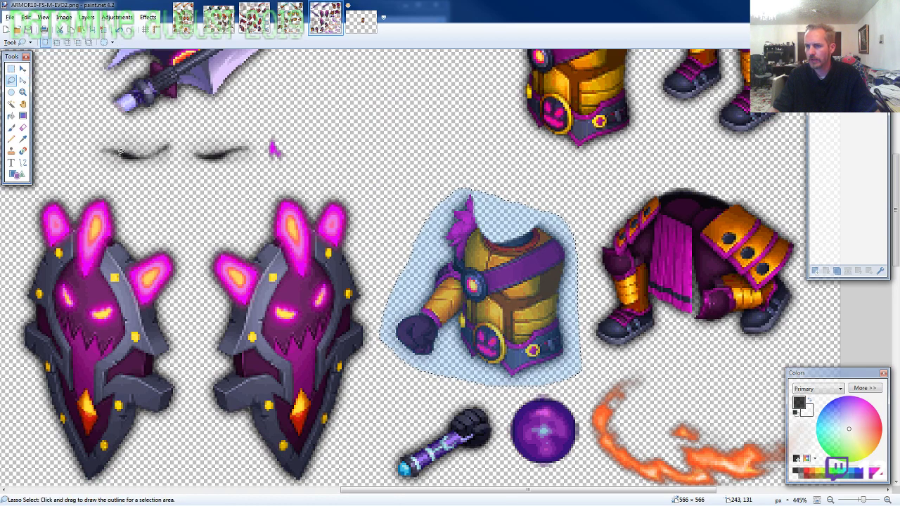
pyautogui.scroll(-3, 458, 238)
pyautogui.scroll(2, 623, 212)
pyautogui.scroll(3, 623, 211)
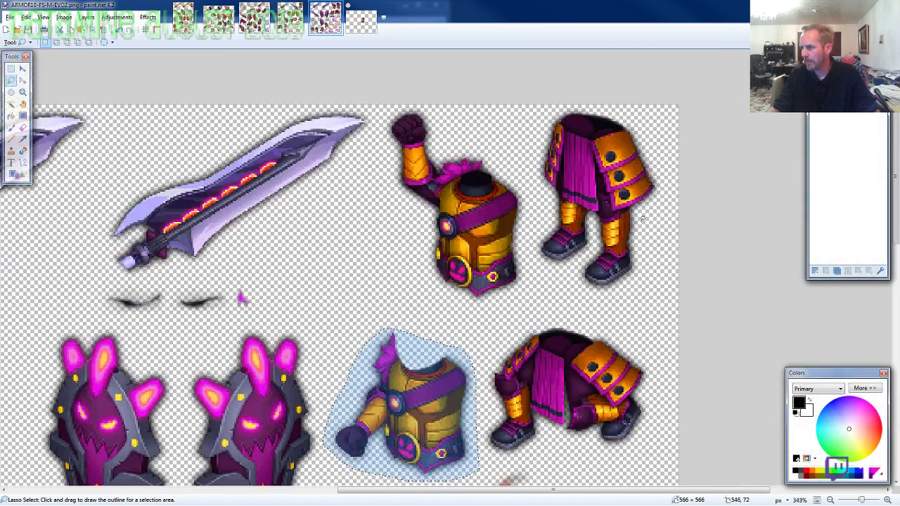
pyautogui.moveTo(677, 193)
pyautogui.mouseDown()
pyautogui.moveTo(640, 121)
pyautogui.moveTo(547, 107)
pyautogui.moveTo(529, 185)
pyautogui.moveTo(536, 256)
pyautogui.moveTo(584, 290)
pyautogui.moveTo(664, 267)
pyautogui.mouseUp()
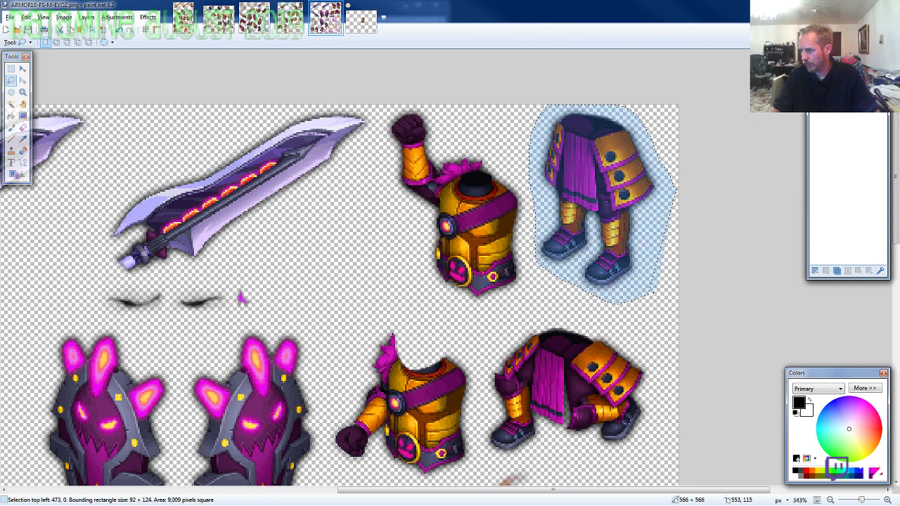
pyautogui.scroll(-3, 223, 245)
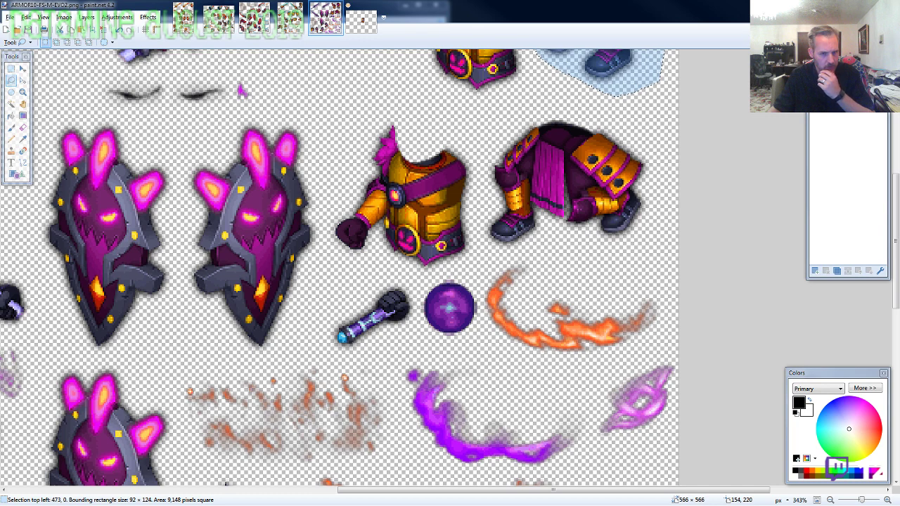
# Switch to 2019-07-Datamine.png in Windows Photo Viewer, examine the second-row armors and their shields up close, and close the viewer.
pyautogui.hotkey('alt', 'Tab')
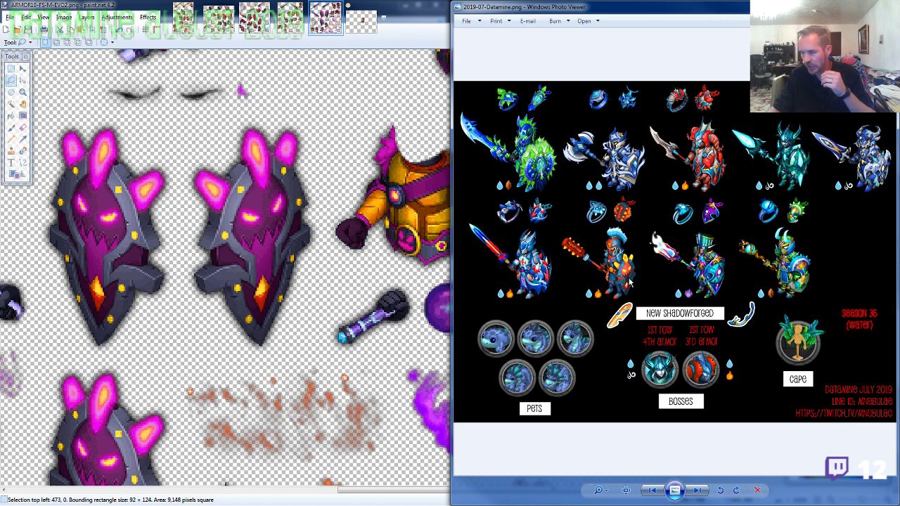
pyautogui.scroll(3, 631, 281)
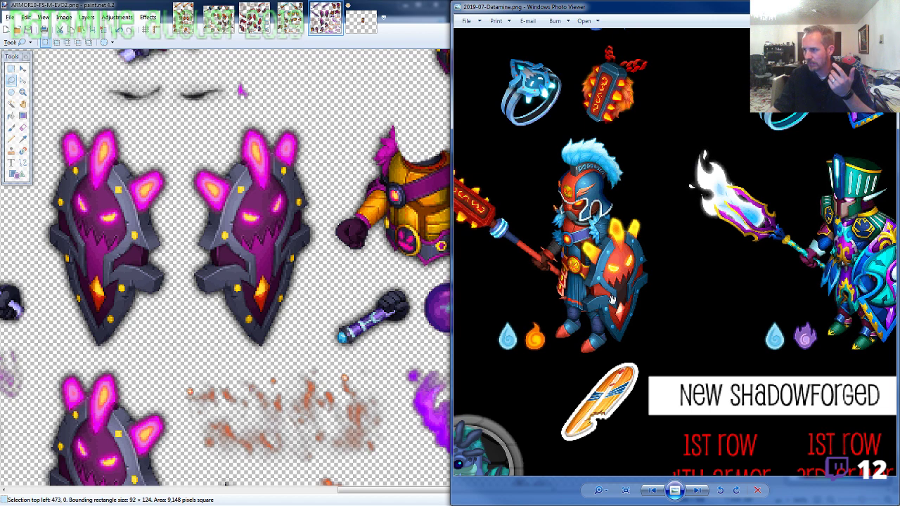
pyautogui.scroll(-1, 611, 298)
pyautogui.scroll(-1, 601, 307)
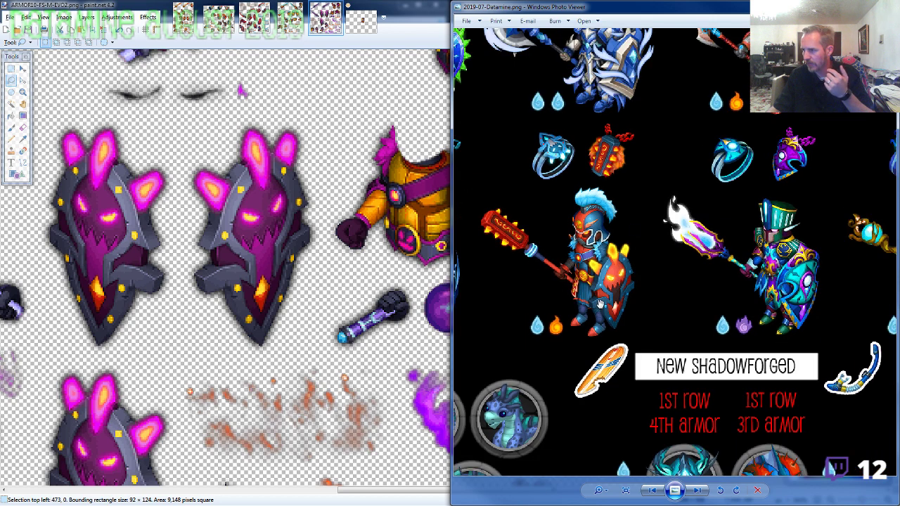
pyautogui.scroll(-2, 588, 299)
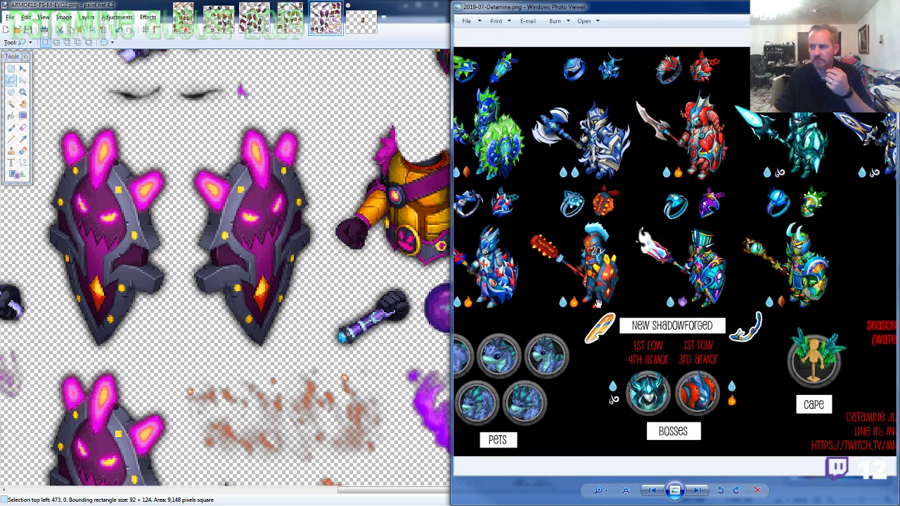
pyautogui.scroll(-1, 599, 303)
pyautogui.scroll(2, 617, 313)
pyautogui.scroll(2, 589, 169)
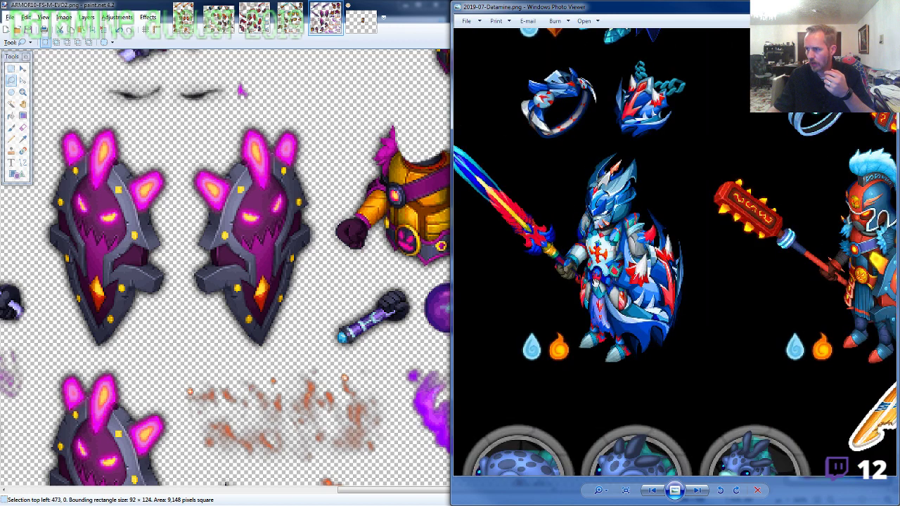
pyautogui.scroll(-5, 598, 280)
pyautogui.click(882, 6)
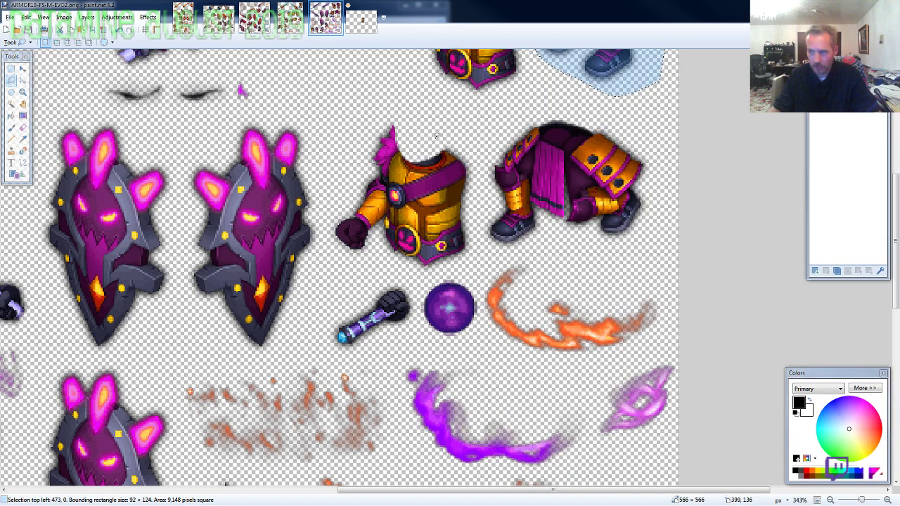
# Place a new empty layer beneath the torso's layer in the untitled figure image.
pyautogui.click(361, 17)
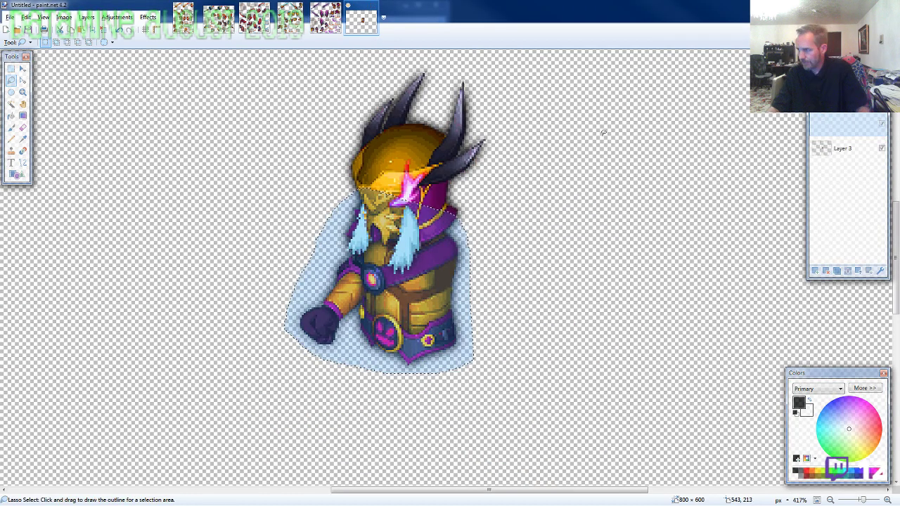
pyautogui.moveTo(834, 123); pyautogui.dragTo(842, 204)
pyautogui.scroll(-2, 470, 289)
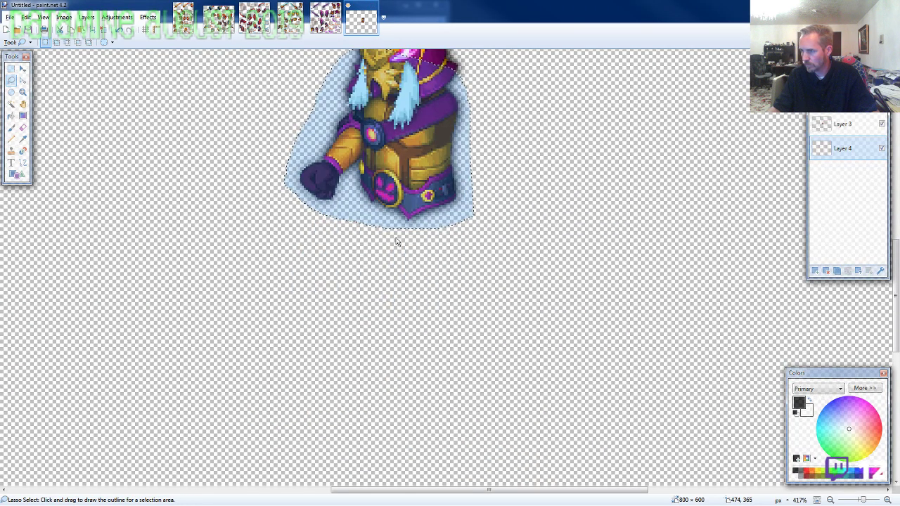
pyautogui.hotkey('ctrl', 'v')
pyautogui.click(545, 226)
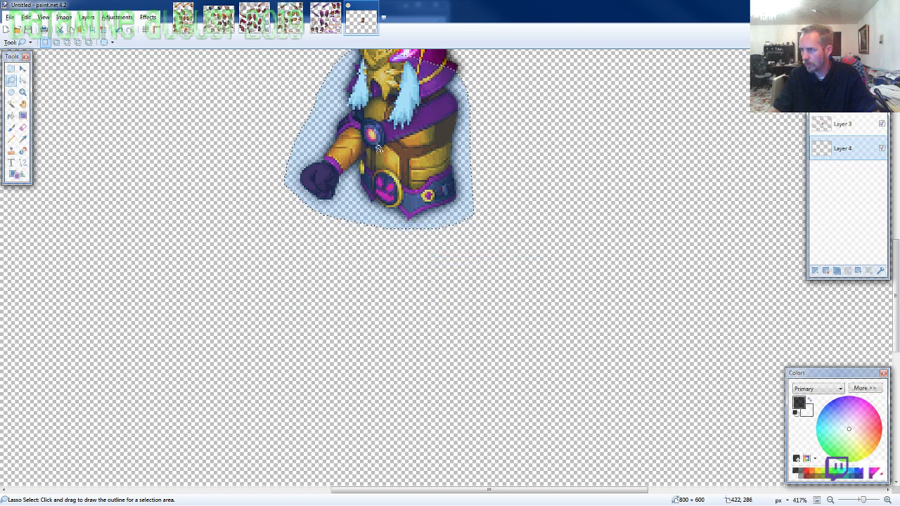
# Copy the standing legs from the sheet, paste them into the empty layer, and align them under the torso's belt.
pyautogui.click(325, 26)
pyautogui.scroll(-2, 381, 179)
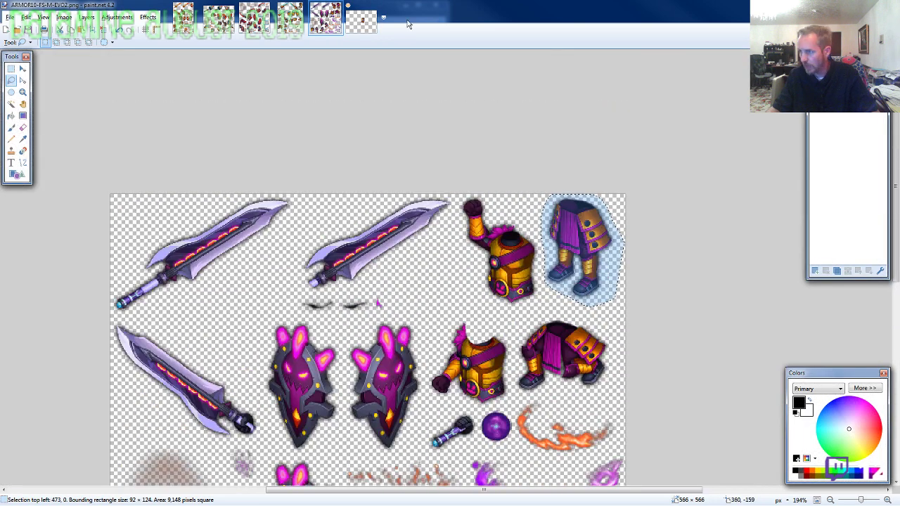
pyautogui.click(360, 21)
pyautogui.hotkey('ctrl', 'v')
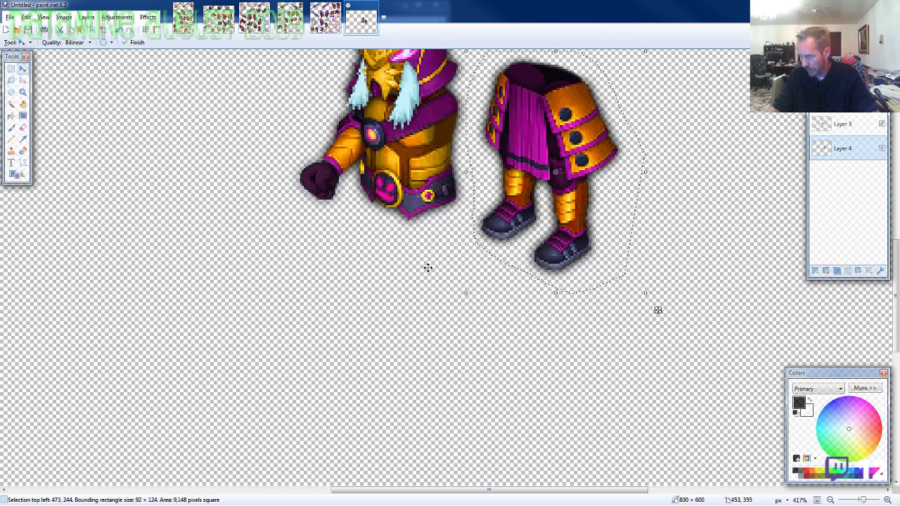
pyautogui.moveTo(657, 310); pyautogui.dragTo(519, 419)
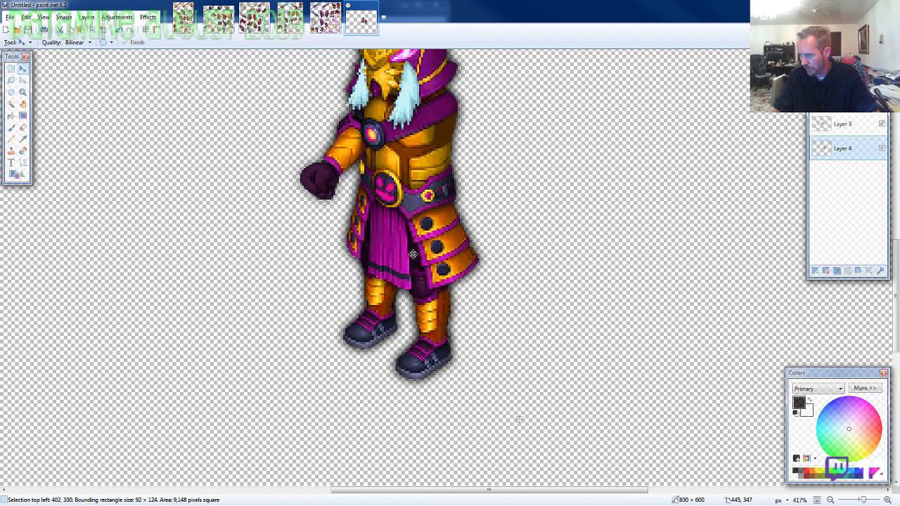
pyautogui.moveTo(414, 255); pyautogui.dragTo(416, 250)
pyautogui.scroll(-2, 429, 302)
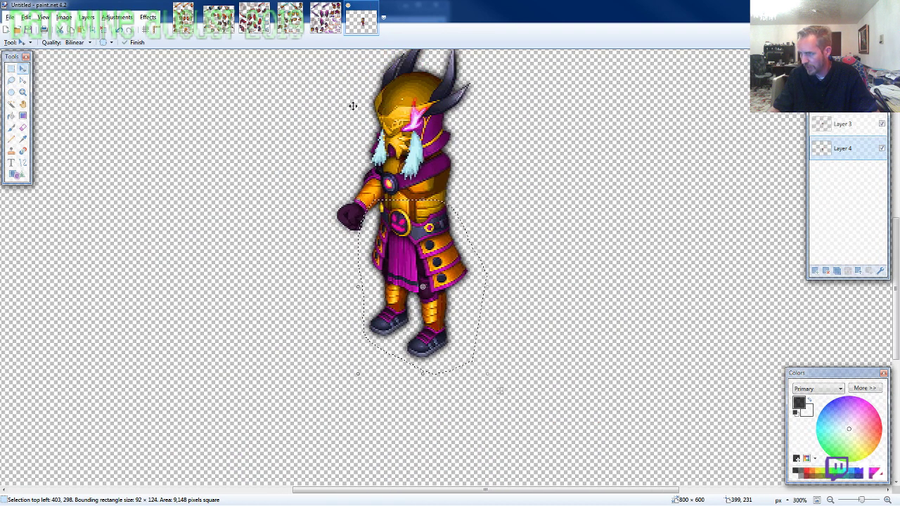
# Lasso and copy the hanging arm with the dark spiked shoulder guard on the sheet, about 78 × 125 pixels.
pyautogui.click(326, 18)
pyautogui.click(11, 80)
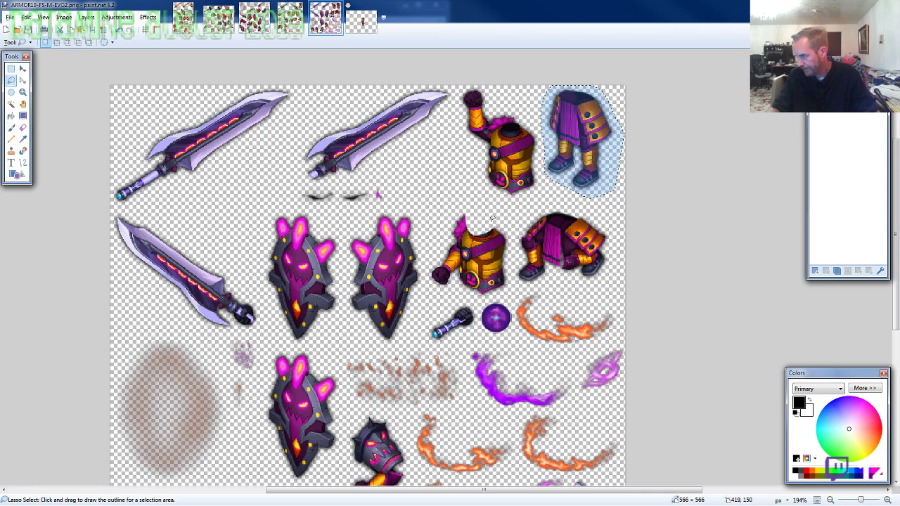
pyautogui.click(361, 21)
pyautogui.click(326, 19)
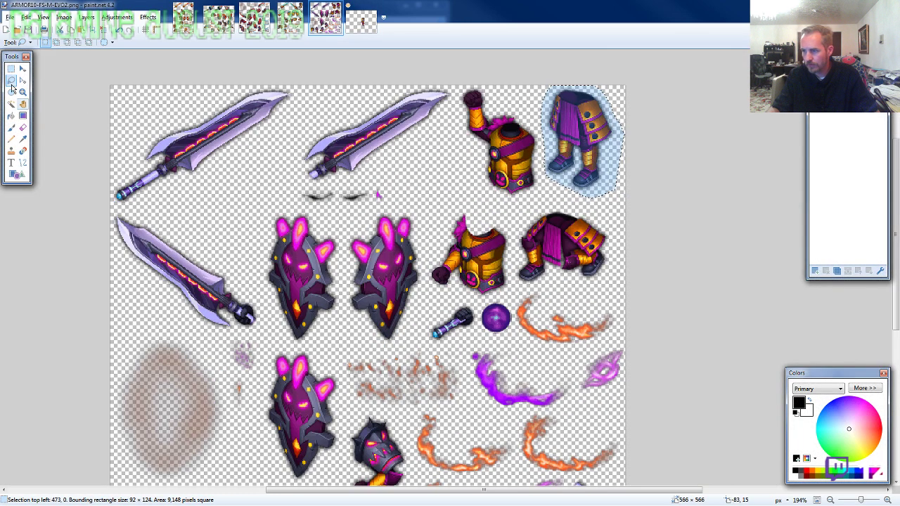
pyautogui.scroll(-5, 347, 246)
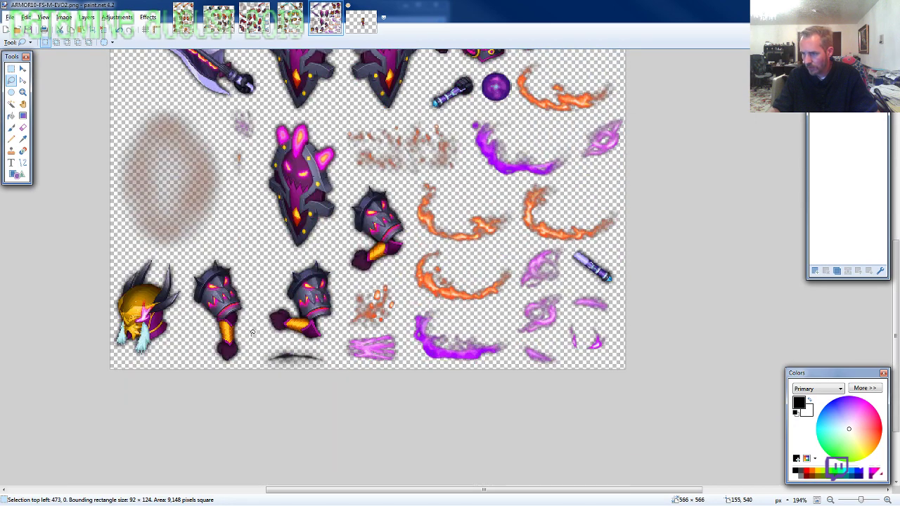
pyautogui.moveTo(246, 275)
pyautogui.mouseDown()
pyautogui.moveTo(224, 258)
pyautogui.moveTo(194, 263)
pyautogui.moveTo(186, 301)
pyautogui.moveTo(227, 378)
pyautogui.mouseUp()
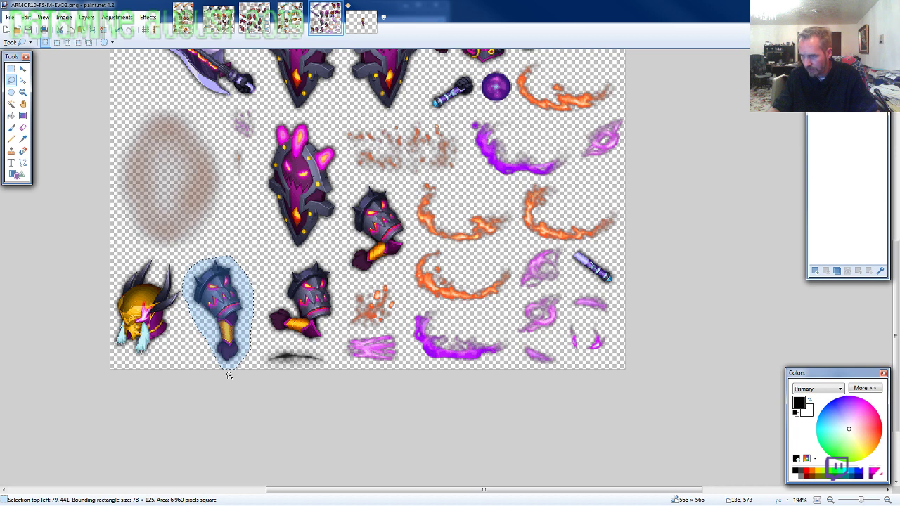
# Paste the spiked arm into a new layer above the torso's layer and fit it to the figure's bare shoulder.
pyautogui.click(360, 23)
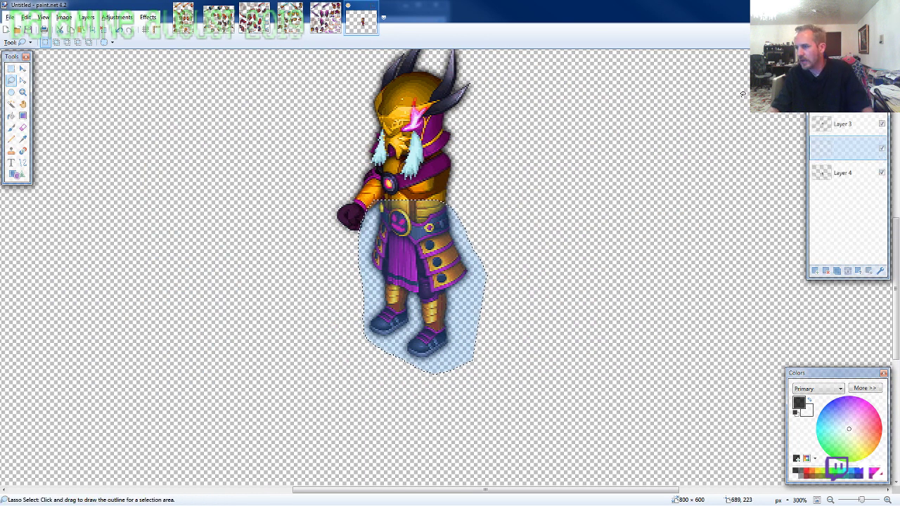
pyautogui.hotkey('ctrl', 'v')
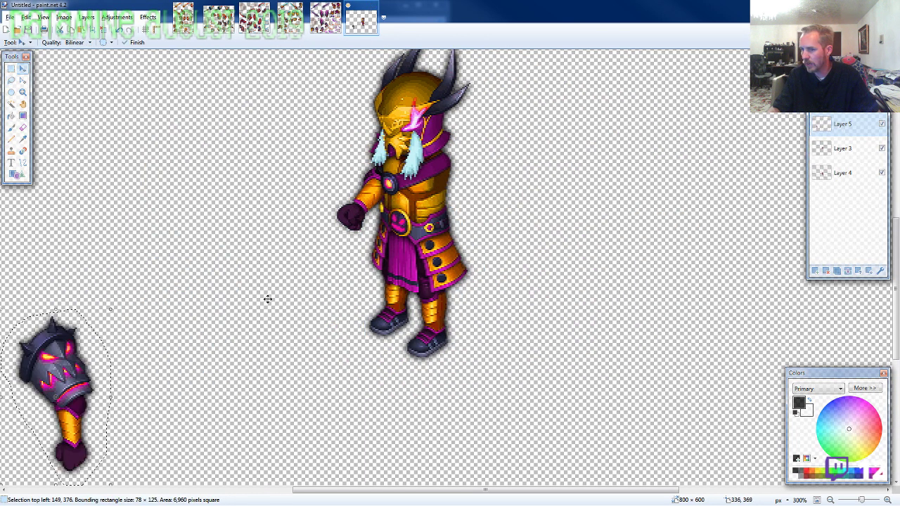
pyautogui.moveTo(74, 368); pyautogui.dragTo(465, 190)
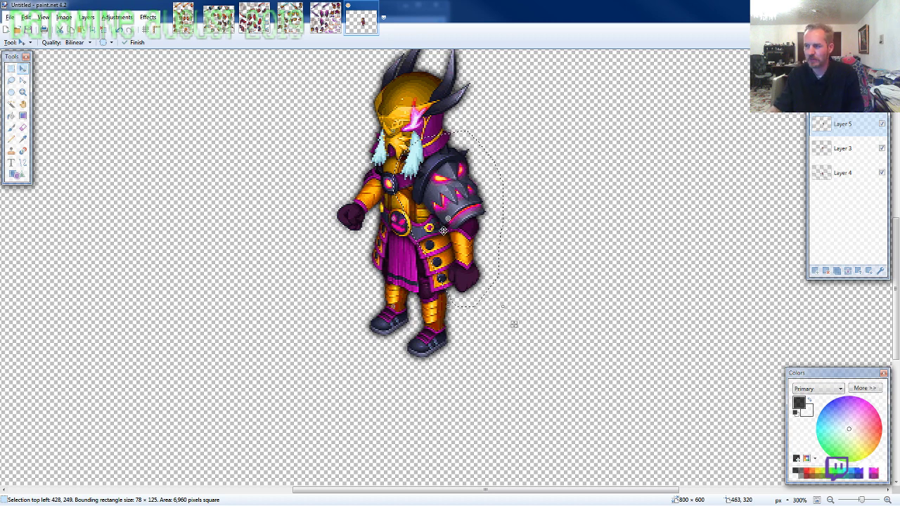
# Lasso and copy the second horned face shield, next to the golden torso on the sheet, about 91 × 151 pixels.
pyautogui.click(325, 25)
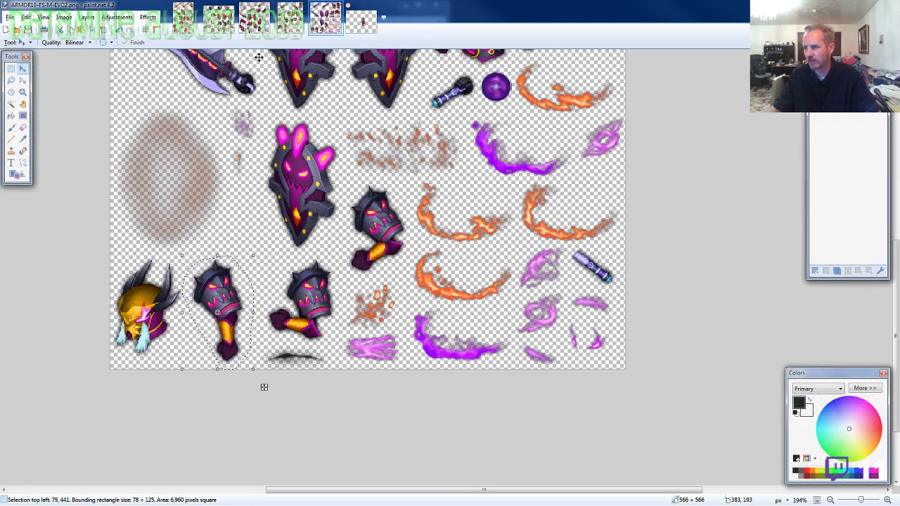
pyautogui.click(12, 81)
pyautogui.scroll(3, 352, 209)
pyautogui.scroll(3, 419, 252)
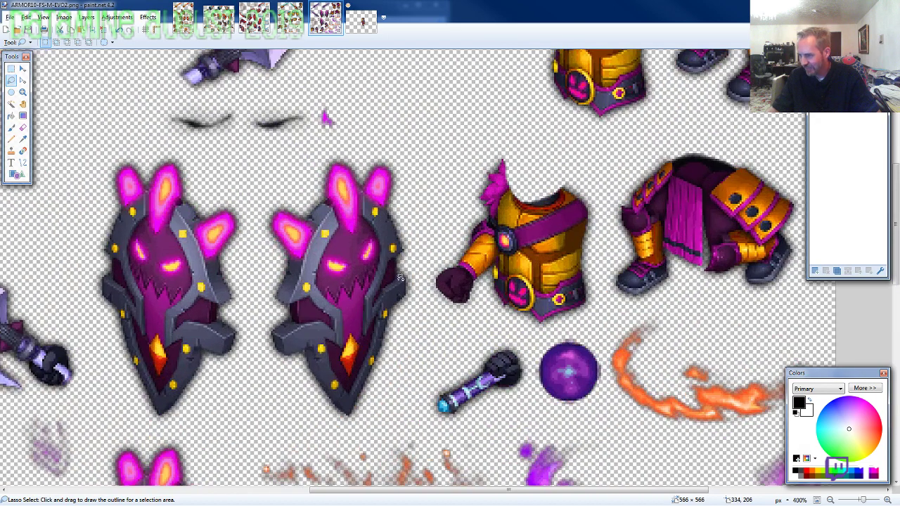
pyautogui.moveTo(420, 317)
pyautogui.mouseDown()
pyautogui.moveTo(406, 173)
pyautogui.moveTo(345, 151)
pyautogui.moveTo(257, 200)
pyautogui.moveTo(254, 322)
pyautogui.moveTo(280, 373)
pyautogui.moveTo(362, 419)
pyautogui.moveTo(418, 318)
pyautogui.mouseUp()
# Paste the horned shield into a new layer above the arm's layer and position it over the spiked arm.
pyautogui.click(361, 21)
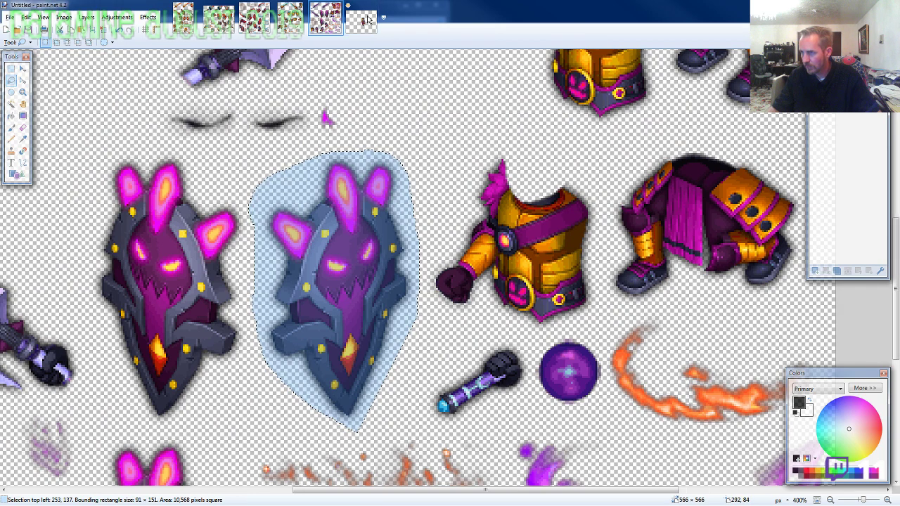
pyautogui.hotkey('ctrl', 'shift', 'n')
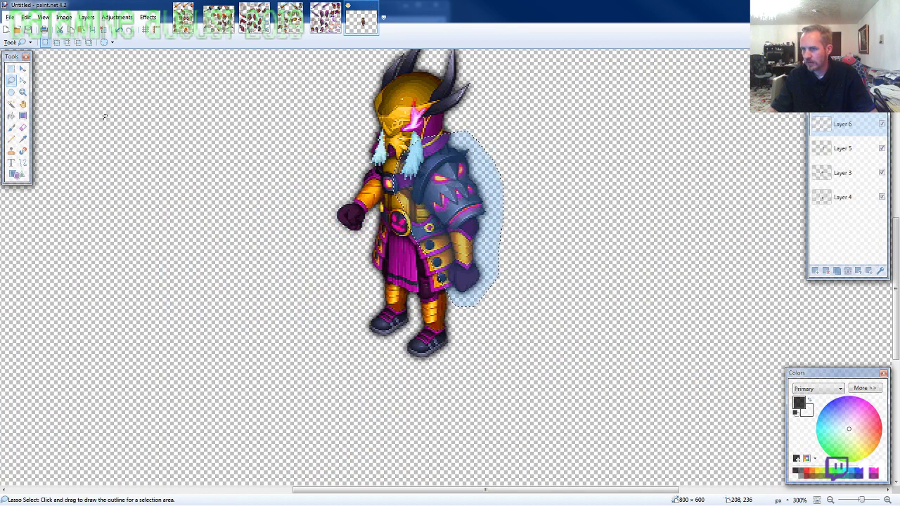
pyautogui.click(234, 272)
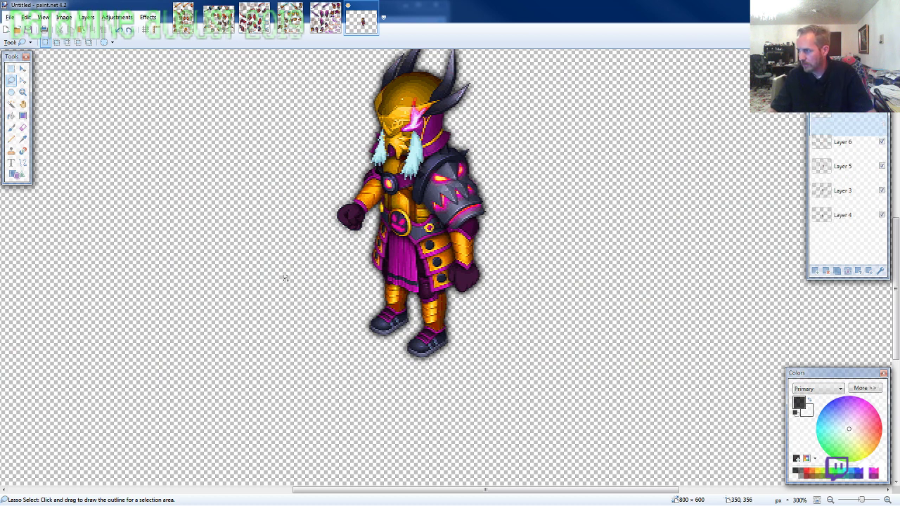
pyautogui.hotkey('ctrl', 'v')
pyautogui.moveTo(283, 277); pyautogui.dragTo(533, 376)
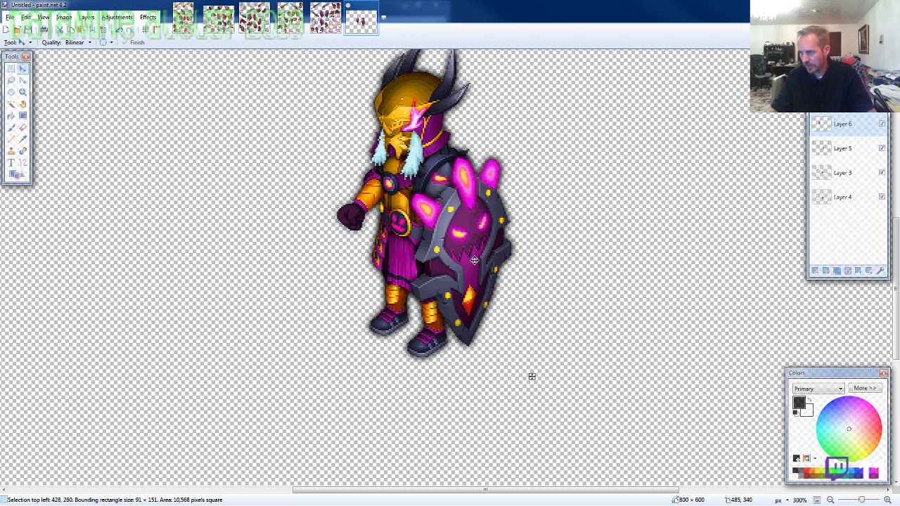
pyautogui.moveTo(474, 260); pyautogui.dragTo(470, 259)
# Lasso and copy the sword held by the dark gauntlet on the sheet, about 168 × 142 pixels, and return to the figure image.
pyautogui.click(325, 18)
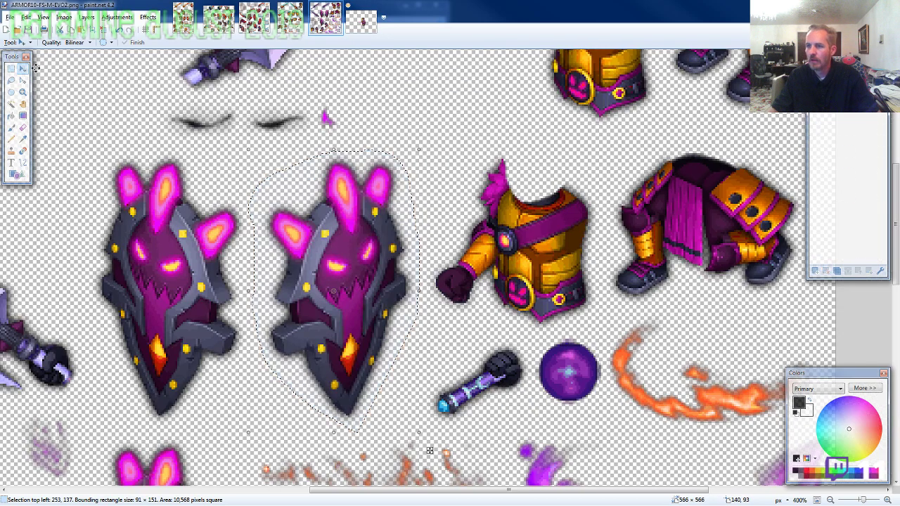
pyautogui.click(11, 81)
pyautogui.scroll(-2, 169, 271)
pyautogui.scroll(2, 168, 271)
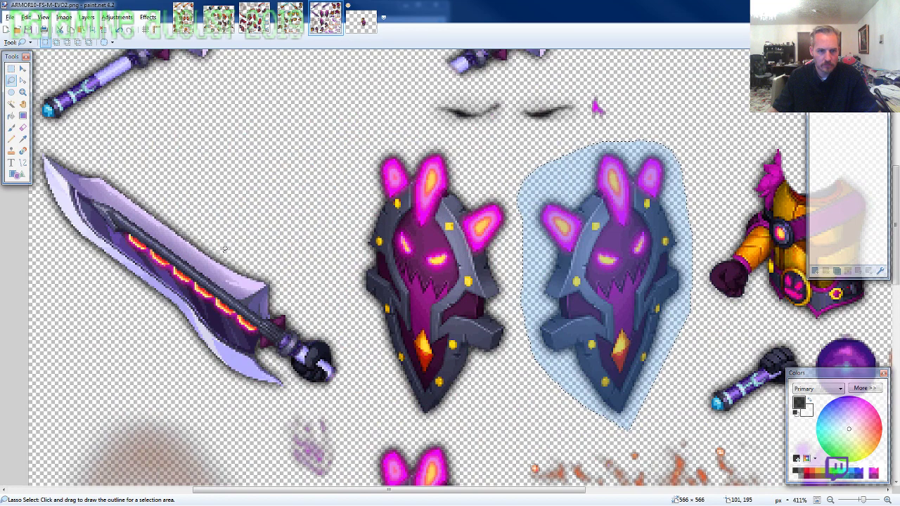
pyautogui.scroll(-1, 307, 276)
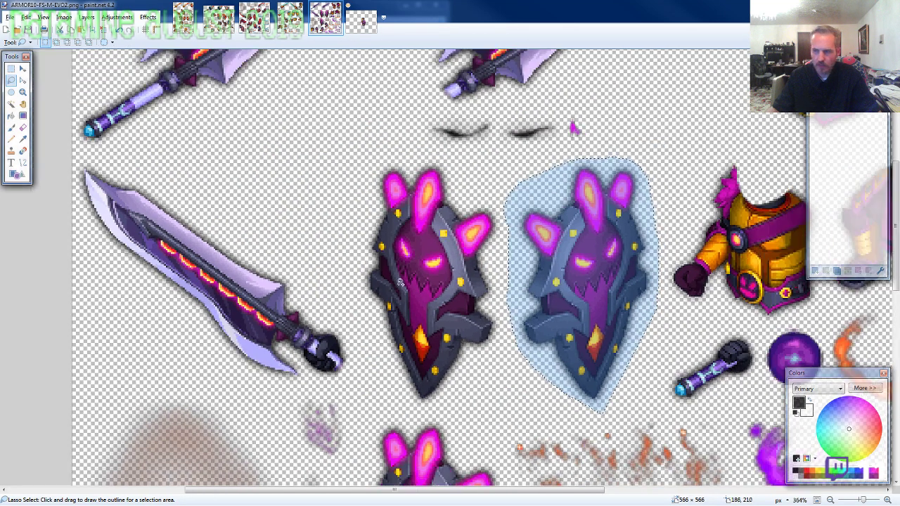
pyautogui.moveTo(318, 283)
pyautogui.mouseDown()
pyautogui.moveTo(231, 213)
pyautogui.moveTo(123, 149)
pyautogui.moveTo(53, 225)
pyautogui.moveTo(107, 302)
pyautogui.moveTo(211, 380)
pyautogui.moveTo(310, 404)
pyautogui.moveTo(362, 359)
pyautogui.moveTo(345, 340)
pyautogui.mouseUp()
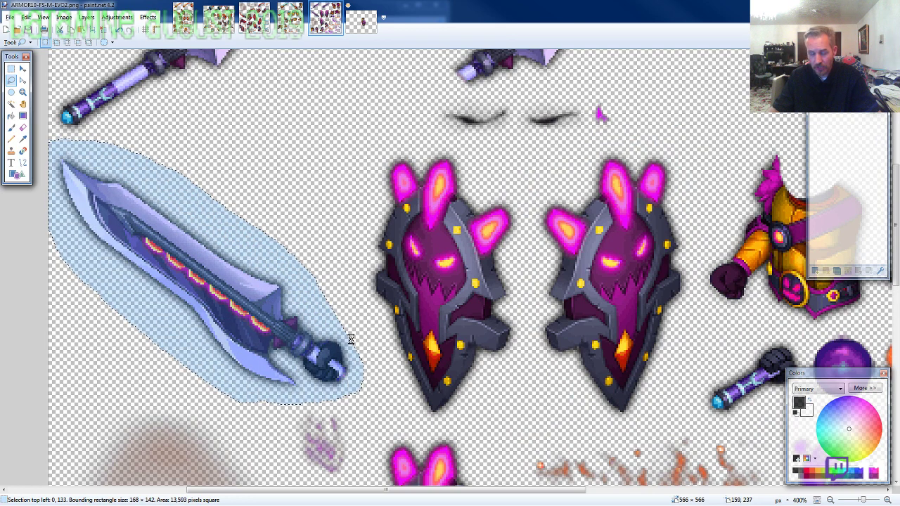
pyautogui.click(362, 20)
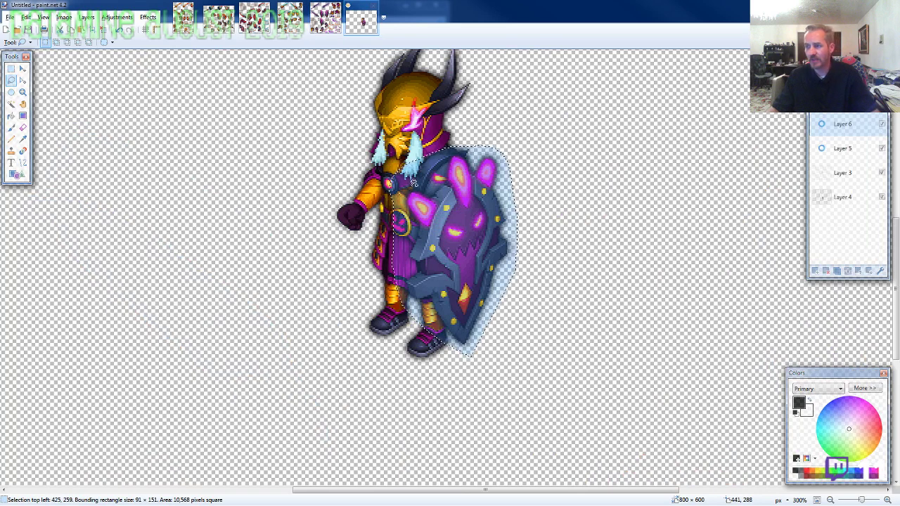
# Paste the sword with its dark gauntlet into the figure image and fit it over the hand of the golden forearm.
pyautogui.scroll(3, 399, 347)
pyautogui.hotkey('ctrl', 'v')
pyautogui.moveTo(398, 347); pyautogui.dragTo(360, 249)
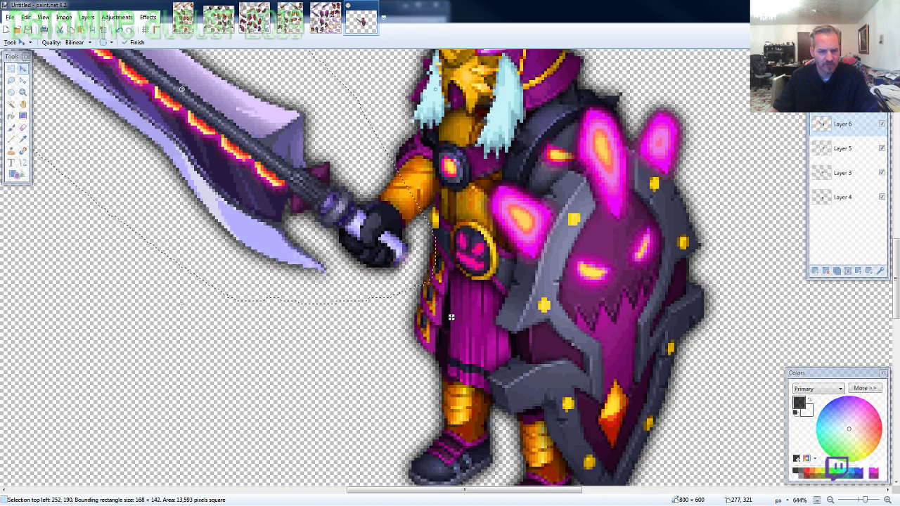
# Switch to 2019-07-Datamine.png in Windows Photo Viewer at full-screen size and examine the second-row armor figures with their element icons up close.
pyautogui.press('super+Left')
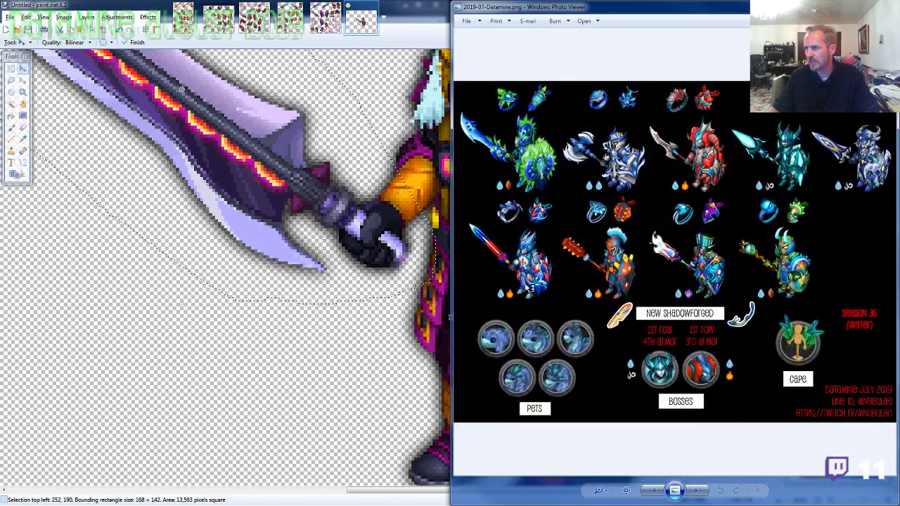
pyautogui.press('super+Up')
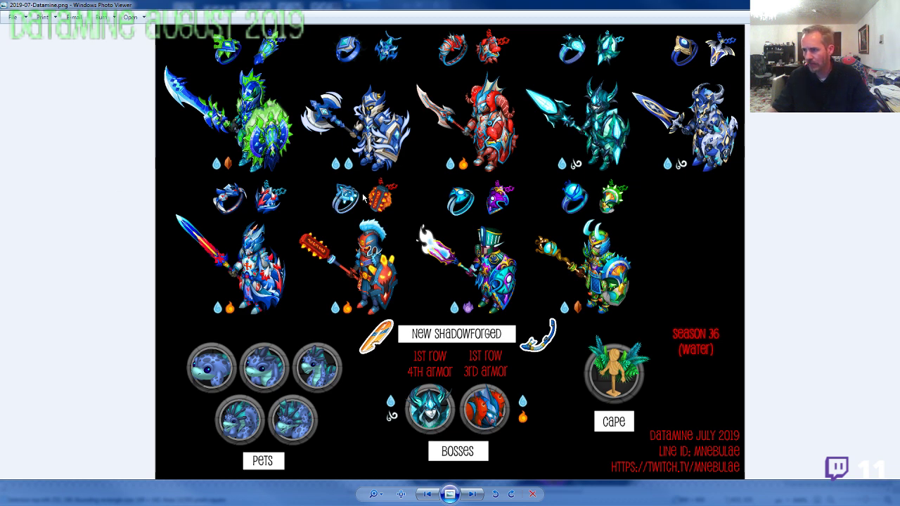
pyautogui.scroll(5, 363, 198)
pyautogui.moveTo(359, 306); pyautogui.dragTo(552, 201)
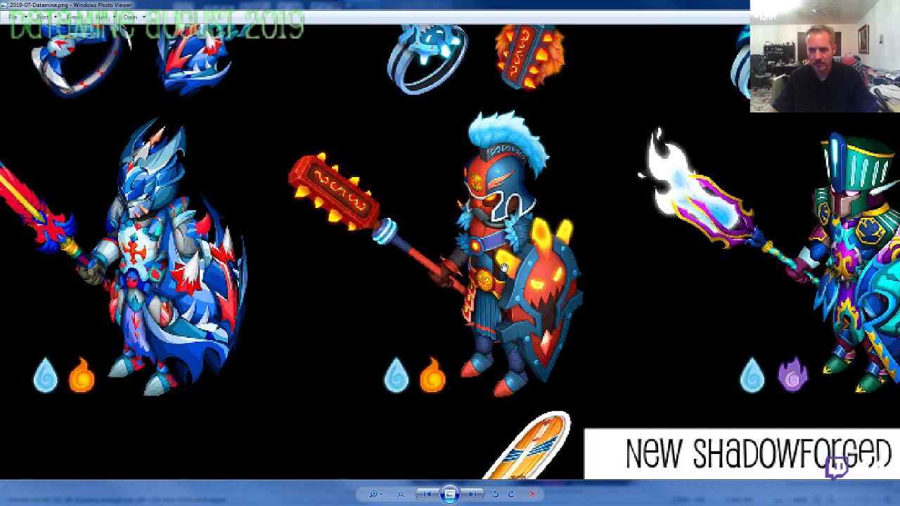
pyautogui.scroll(-2, 503, 268)
pyautogui.scroll(3, 697, 273)
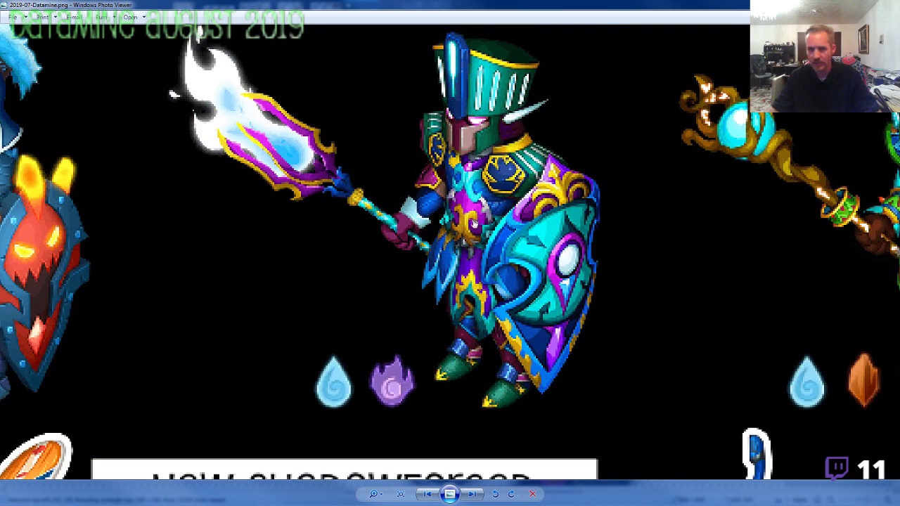
pyautogui.moveTo(481, 226); pyautogui.dragTo(561, 273)
pyautogui.moveTo(232, 257); pyautogui.dragTo(625, 260)
pyautogui.moveTo(291, 267); pyautogui.dragTo(788, 283)
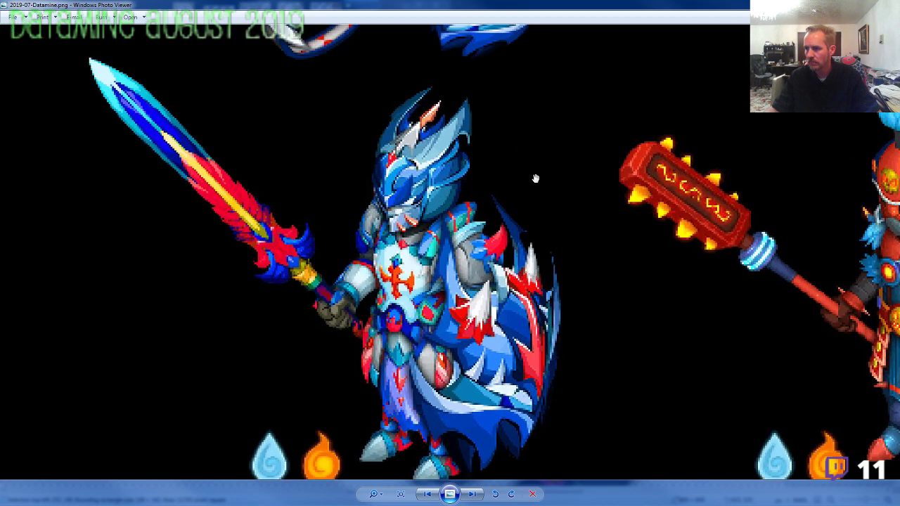
# Examine the first-row armor figures in the July datamine image, including the red armor and the teal horned armor.
pyautogui.moveTo(536, 178); pyautogui.dragTo(558, 380)
pyautogui.moveTo(595, 169); pyautogui.dragTo(597, 354)
pyautogui.moveTo(614, 229); pyautogui.dragTo(638, 305)
pyautogui.moveTo(689, 270); pyautogui.dragTo(275, 262)
pyautogui.moveTo(800, 261); pyautogui.dragTo(420, 259)
pyautogui.moveTo(650, 248); pyautogui.dragTo(287, 258)
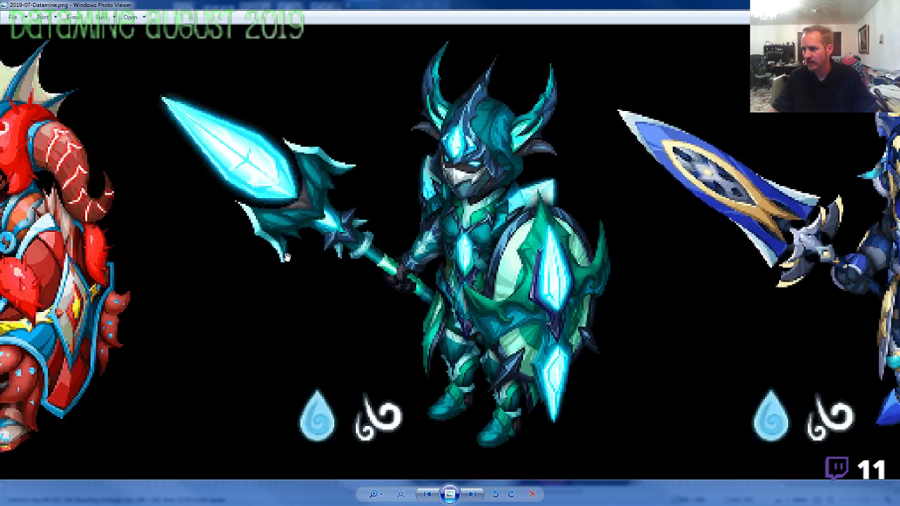
pyautogui.moveTo(572, 254); pyautogui.dragTo(205, 359)
pyautogui.moveTo(269, 290); pyautogui.dragTo(533, 381)
# Examine the ring and amulet pairs, the boss portraits with their armor captions, and the cape section of the July datamine image.
pyautogui.moveTo(226, 376); pyautogui.dragTo(427, 286)
pyautogui.moveTo(404, 421); pyautogui.dragTo(485, 173)
pyautogui.moveTo(450, 369); pyautogui.dragTo(465, 277)
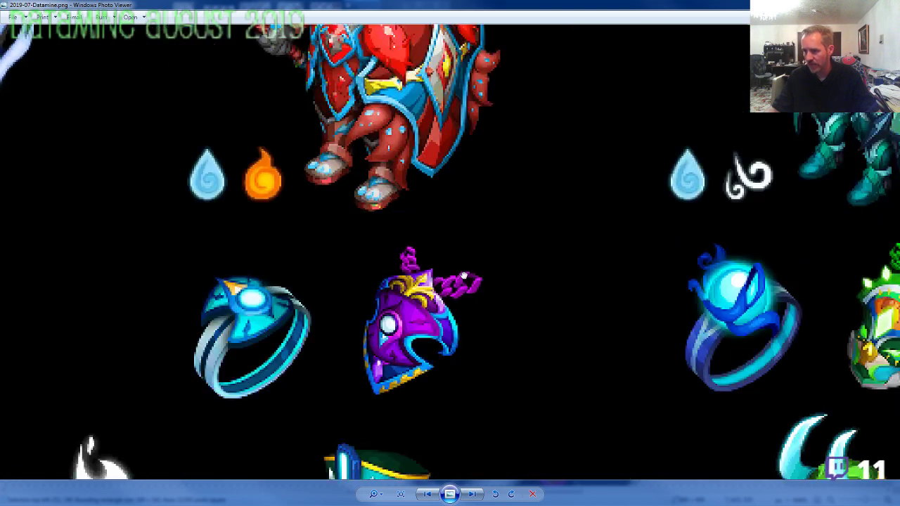
pyautogui.moveTo(454, 427); pyautogui.dragTo(478, 203)
pyautogui.moveTo(469, 264); pyautogui.dragTo(460, 79)
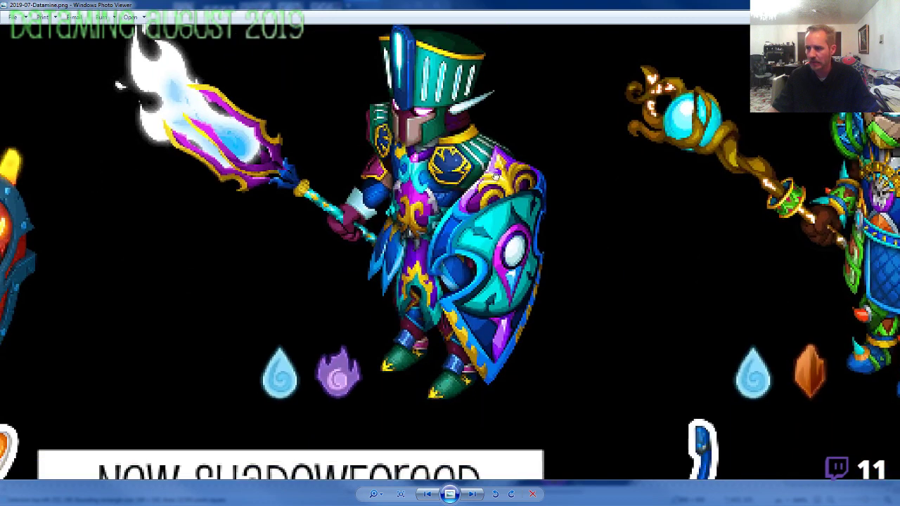
pyautogui.moveTo(481, 423); pyautogui.dragTo(542, 94)
pyautogui.moveTo(540, 282); pyautogui.dragTo(514, 132)
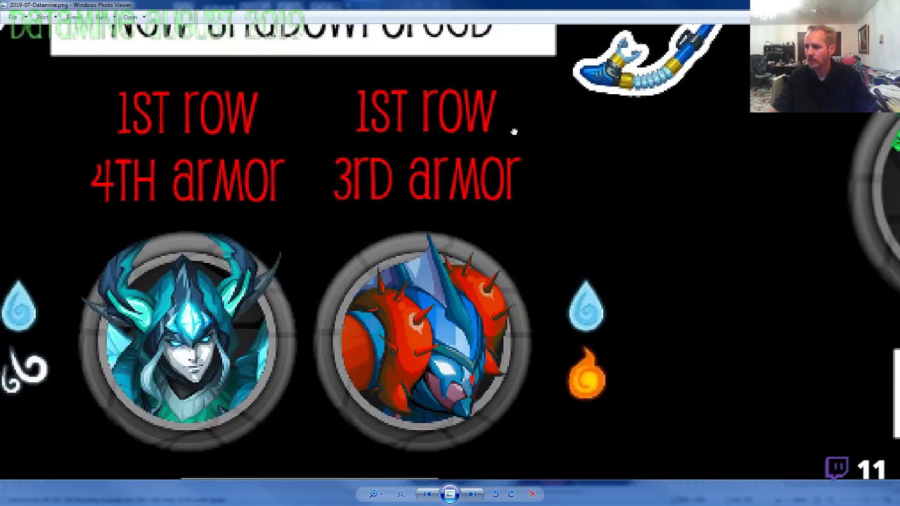
pyautogui.moveTo(544, 271); pyautogui.dragTo(492, 117)
pyautogui.moveTo(548, 320); pyautogui.dragTo(243, 257)
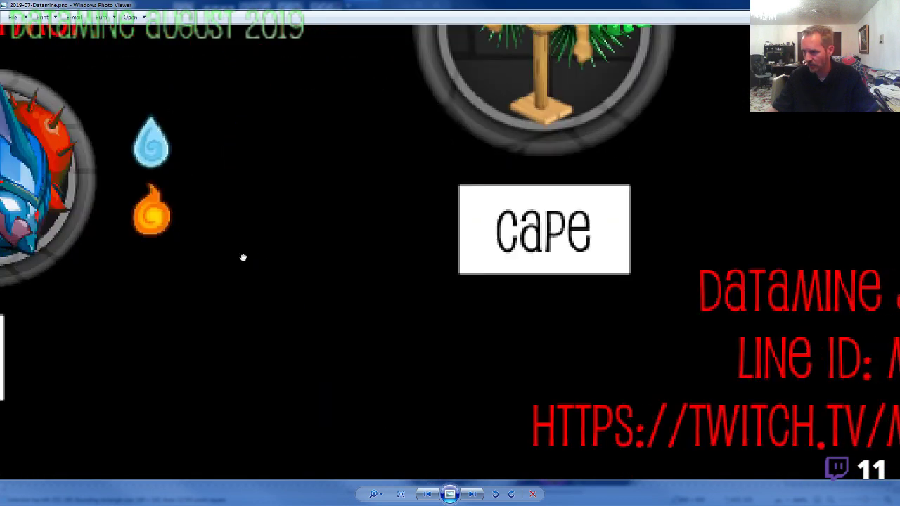
# Examine the cape, boss, pet and armor artwork in the 2019-07-Datamine reference image.
pyautogui.moveTo(562, 232); pyautogui.dragTo(359, 232)
pyautogui.moveTo(84, 217); pyautogui.dragTo(436, 261)
pyautogui.moveTo(119, 211); pyautogui.dragTo(476, 272)
pyautogui.moveTo(131, 256); pyautogui.dragTo(490, 230)
pyautogui.moveTo(344, 221); pyautogui.dragTo(623, 258)
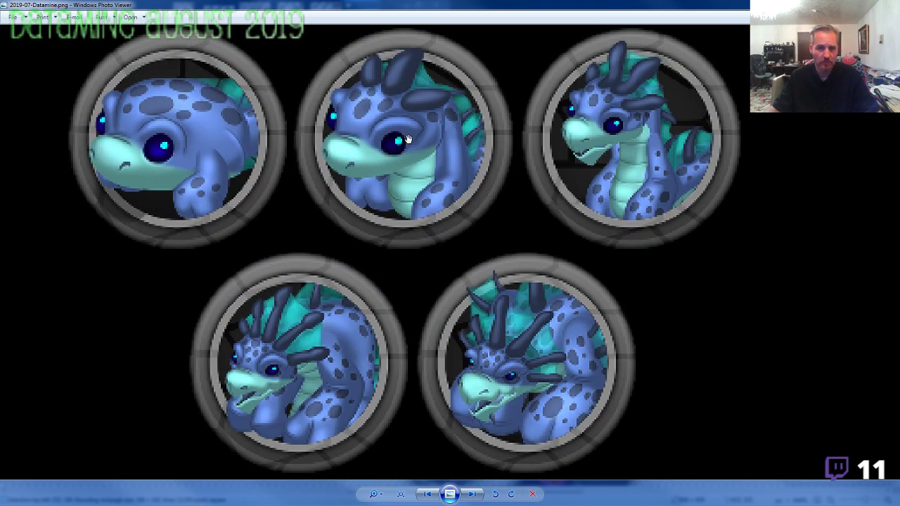
pyautogui.scroll(-3, 440, 195)
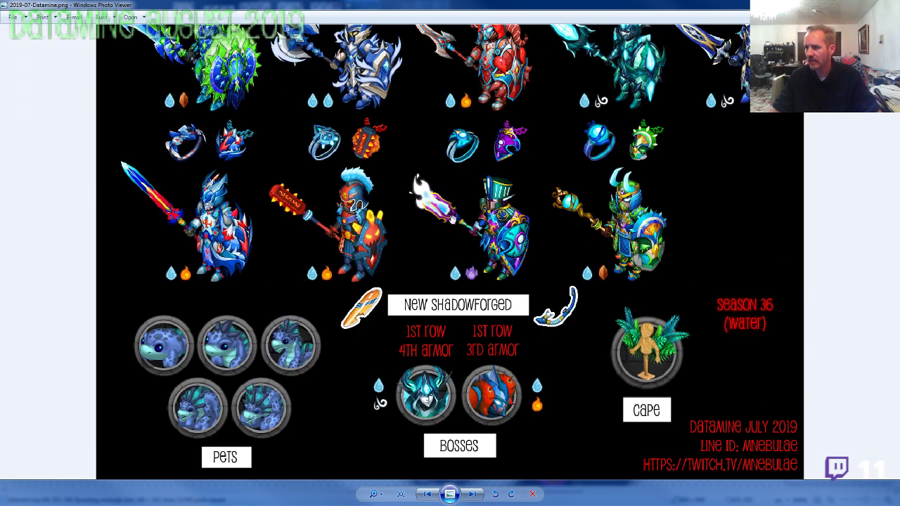
pyautogui.scroll(-2, 453, 220)
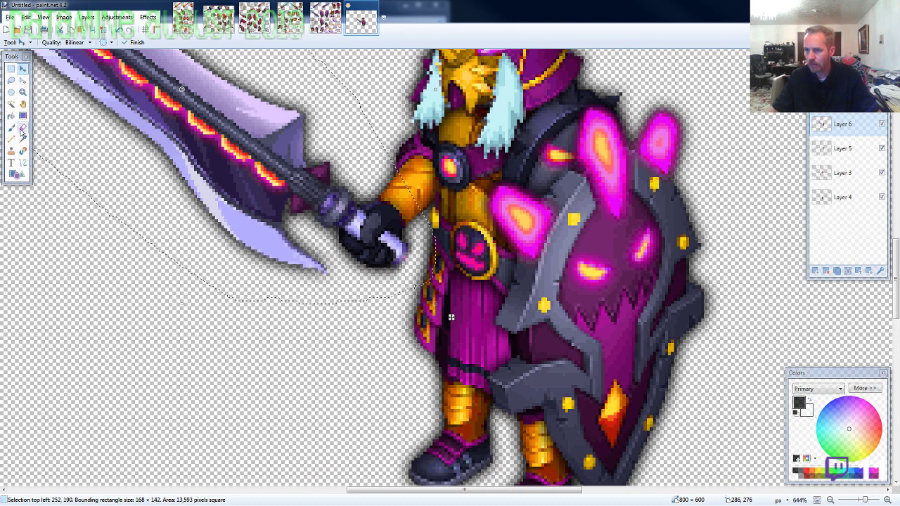
# Switch to paint.net and erase the dark glove edge covering the wrist cuff of the sword arm, using a brush width of 2.
pyautogui.click(22, 128)
pyautogui.scroll(5, 380, 204)
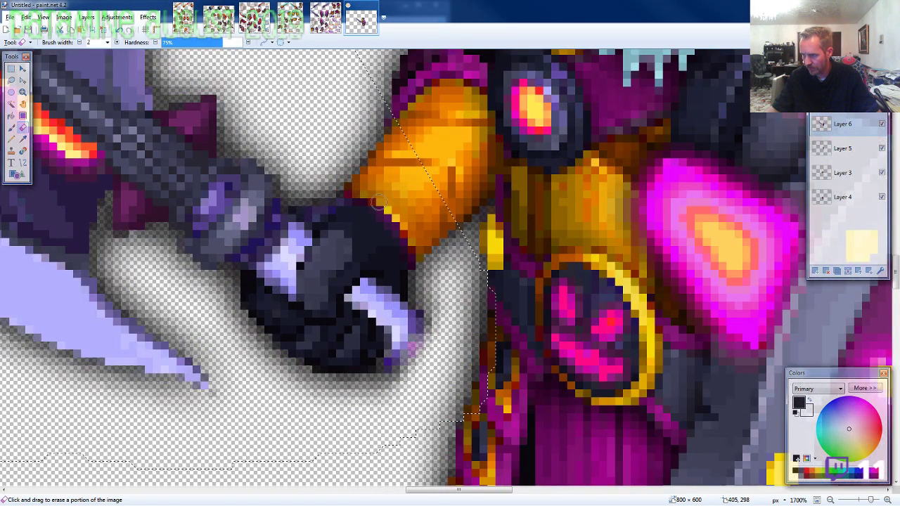
pyautogui.moveTo(379, 202)
pyautogui.mouseDown()
pyautogui.moveTo(411, 256)
pyautogui.moveTo(345, 197)
pyautogui.moveTo(401, 267)
pyautogui.moveTo(335, 209)
pyautogui.moveTo(392, 261)
pyautogui.moveTo(341, 217)
pyautogui.moveTo(381, 250)
pyautogui.moveTo(378, 242)
pyautogui.moveTo(400, 237)
pyautogui.moveTo(368, 204)
pyautogui.moveTo(409, 250)
pyautogui.moveTo(393, 211)
pyautogui.moveTo(367, 184)
pyautogui.moveTo(415, 229)
pyautogui.mouseUp()
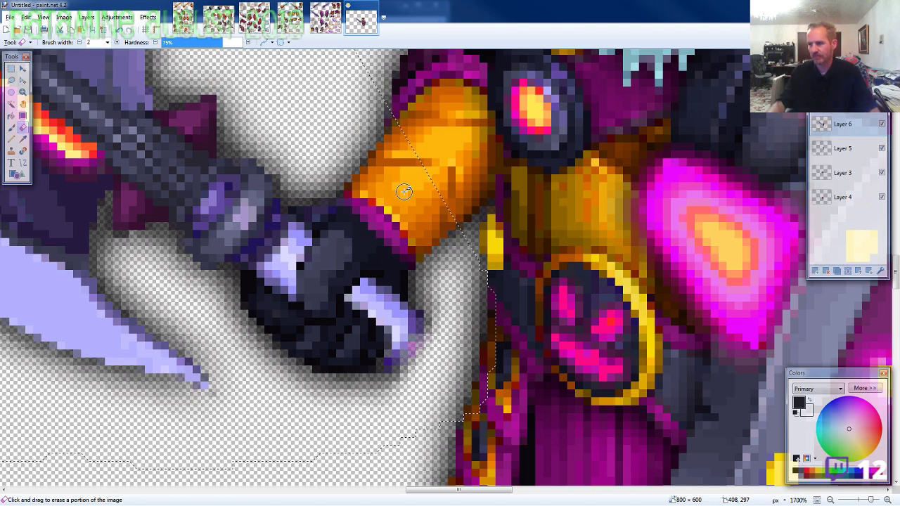
pyautogui.scroll(-8, 404, 192)
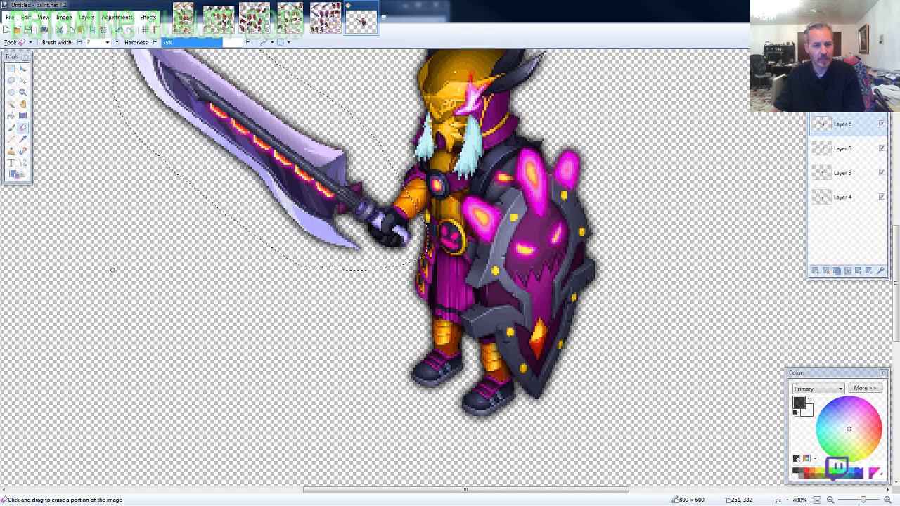
# Switch to the 2019-07-Datamine image in Windows Photo Viewer, examine the hammer-wielding armor above the New Shadowforged label, and close the viewer.
pyautogui.hotkey('alt', 'Tab')
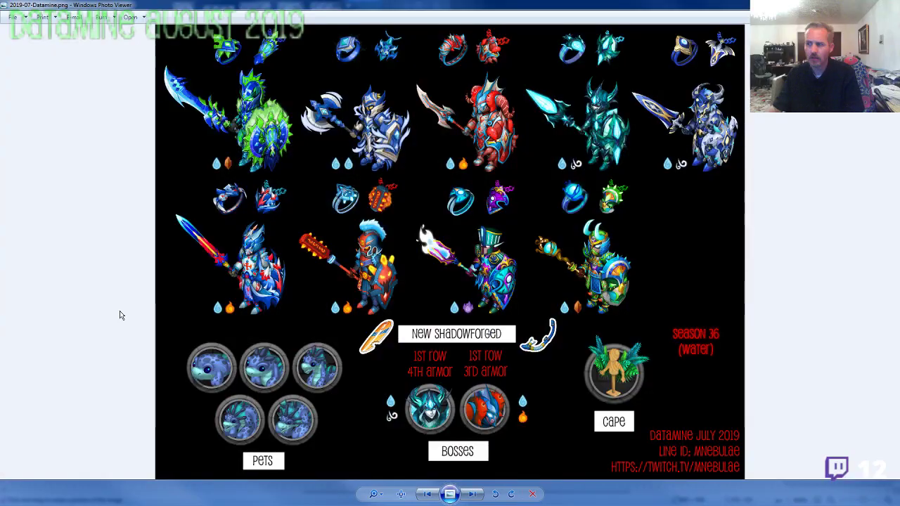
pyautogui.scroll(3, 373, 285)
pyautogui.scroll(2, 352, 290)
pyautogui.moveTo(351, 290); pyautogui.dragTo(522, 281)
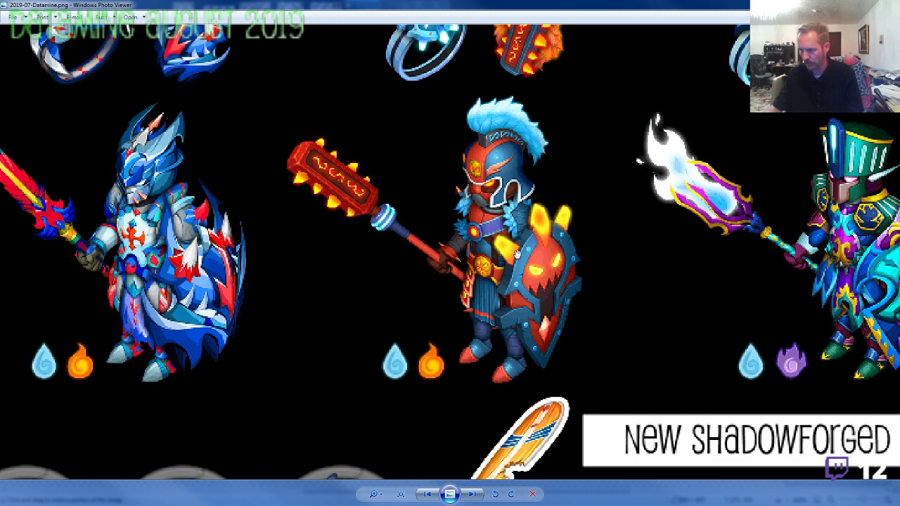
pyautogui.scroll(-5, 501, 275)
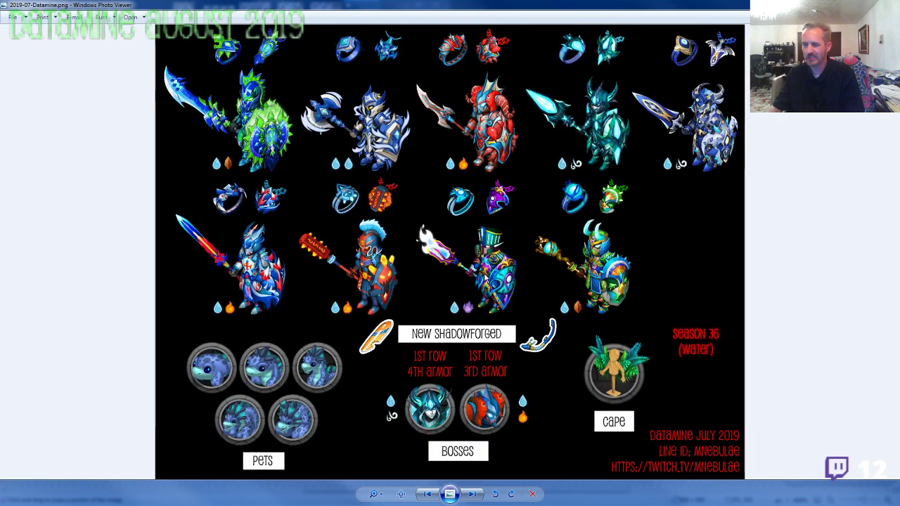
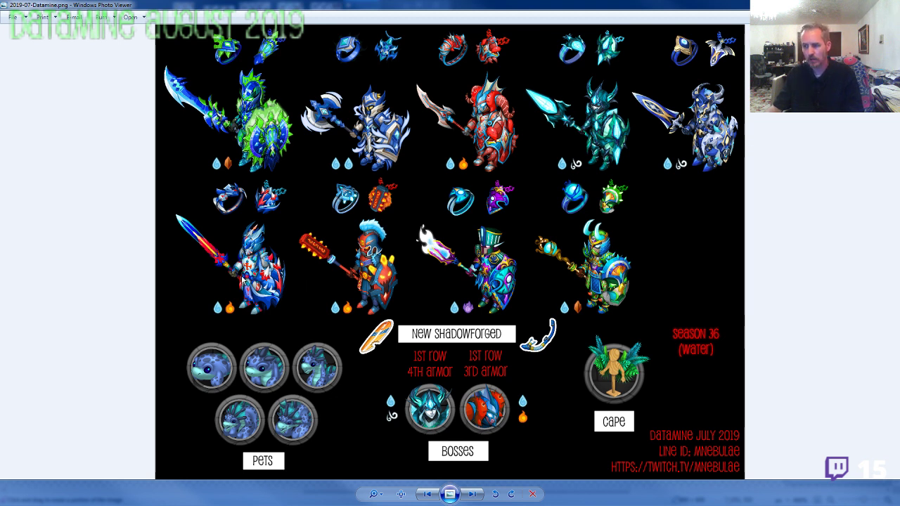
pyautogui.hotkey('alt', 'F4')
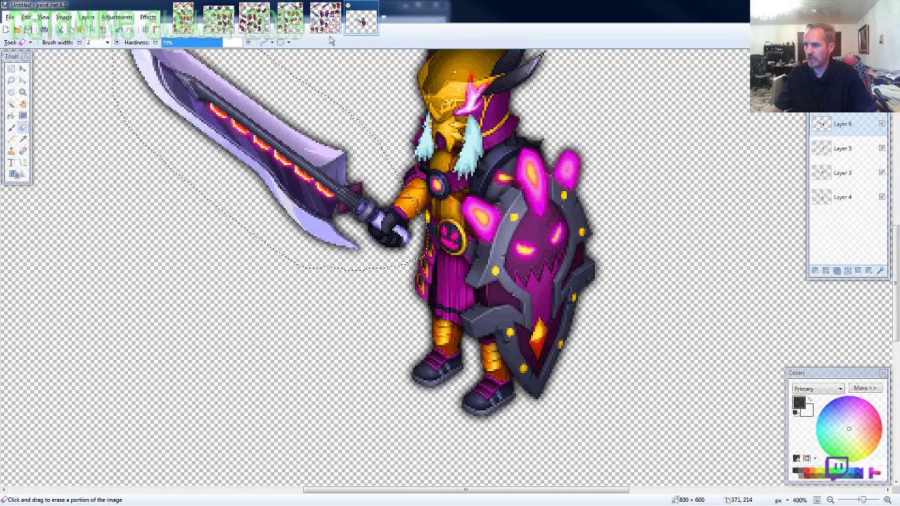
# In the ARMOR10-FS-M-EVO2 sprite sheet, outline the loose purple weapon handle with Lasso Select and copy it.
pyautogui.hotkey('ctrl', 'shift', 'Tab')
pyautogui.click(11, 80)
pyautogui.scroll(-2, 123, 211)
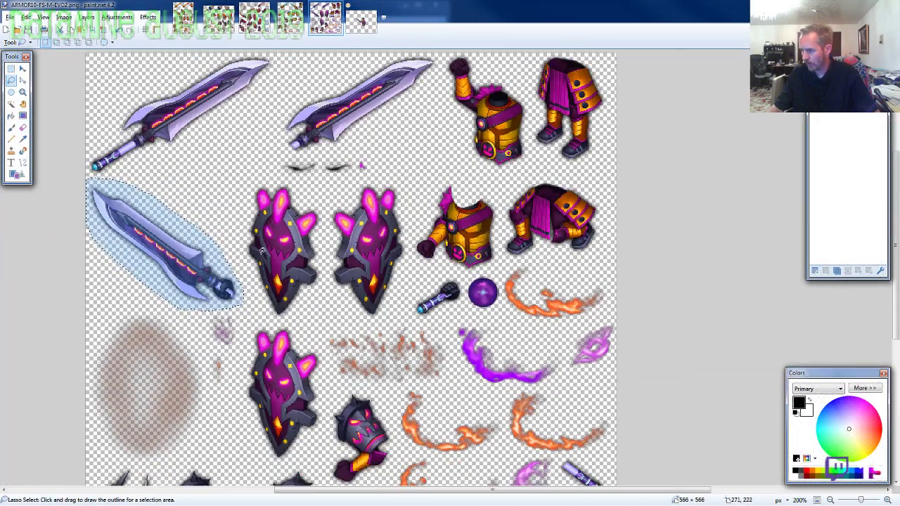
pyautogui.scroll(-1, 336, 249)
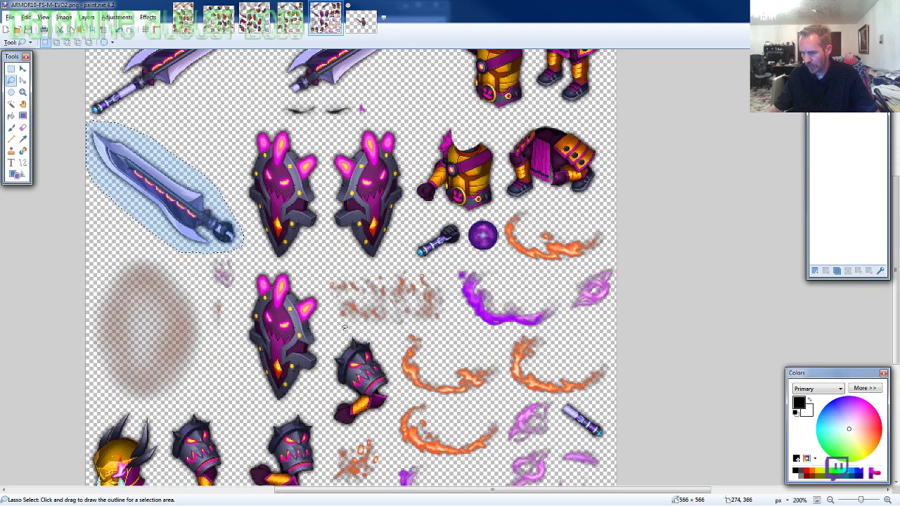
pyautogui.scroll(-3, 258, 366)
pyautogui.scroll(5, 360, 358)
pyautogui.scroll(-3, 360, 359)
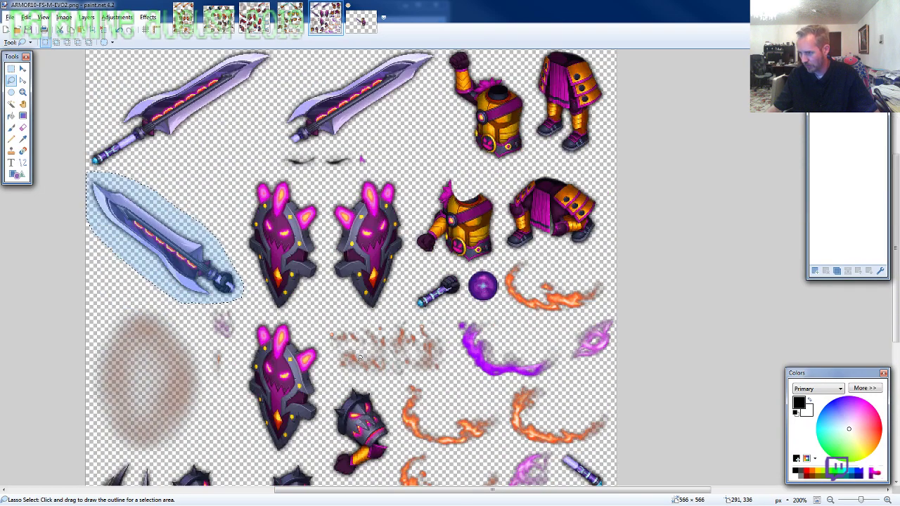
pyautogui.scroll(-1, 555, 410)
pyautogui.scroll(3, 583, 422)
pyautogui.scroll(-3, 583, 398)
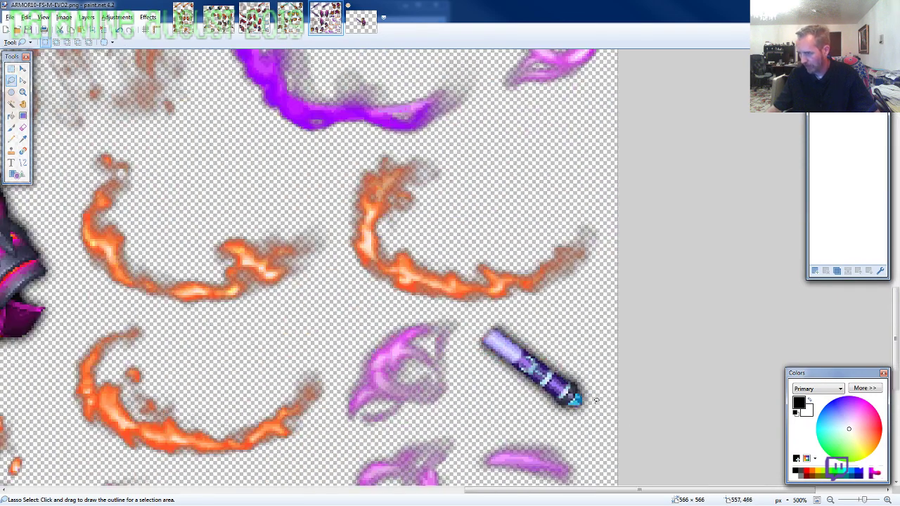
pyautogui.moveTo(583, 398); pyautogui.dragTo(554, 347)
pyautogui.moveTo(512, 327)
pyautogui.mouseDown()
pyautogui.moveTo(479, 329)
pyautogui.moveTo(476, 349)
pyautogui.moveTo(510, 398)
pyautogui.moveTo(589, 427)
pyautogui.mouseUp()
# Paste the handle onto a new bottom layer of the character image and align it beneath the sword hand.
pyautogui.click(361, 21)
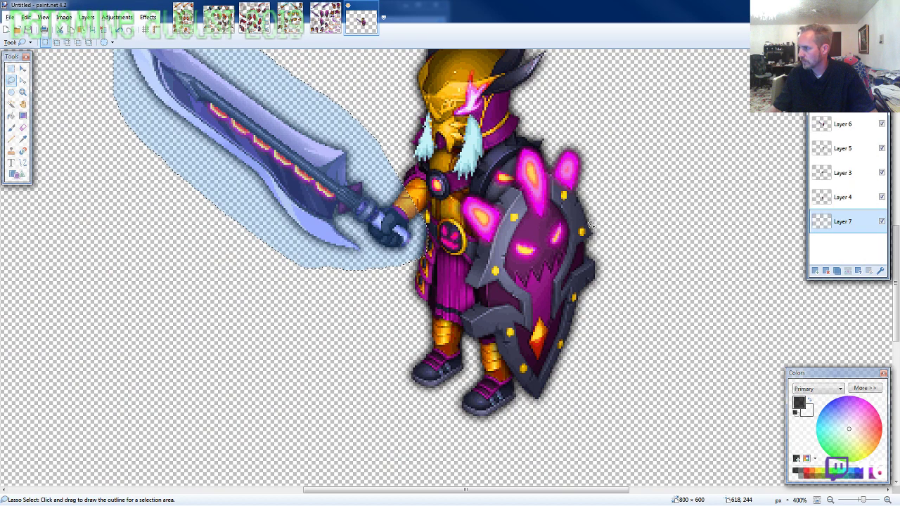
pyautogui.scroll(4, 475, 264)
pyautogui.hotkey('ctrl', 'v')
pyautogui.moveTo(681, 335); pyautogui.dragTo(303, 188)
pyautogui.scroll(-5, 303, 189)
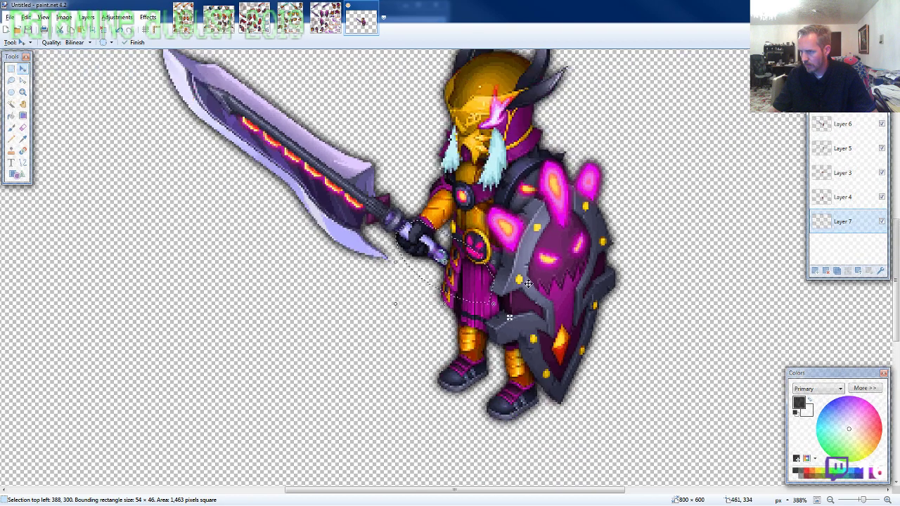
pyautogui.scroll(-2, 527, 283)
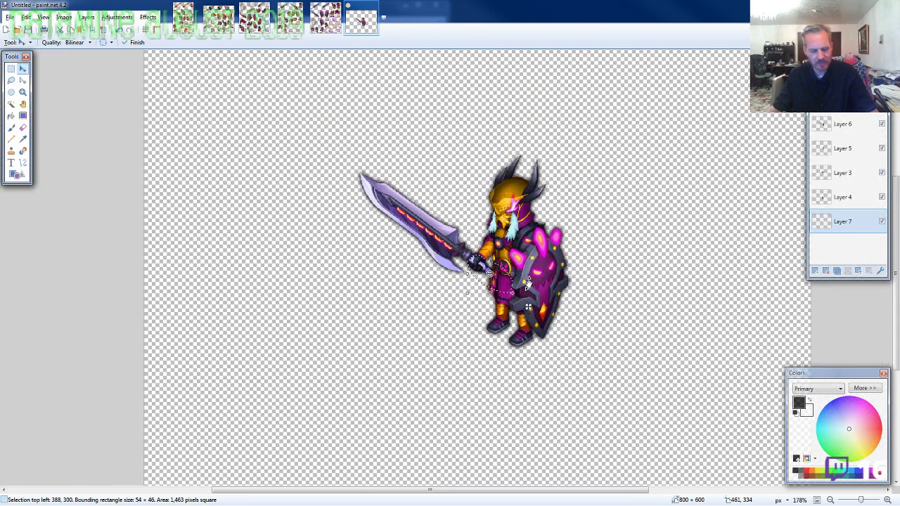
# Flatten the character's layers and move the whole figure into the upper-left corner of the canvas.
pyautogui.hotkey('ctrl', 'a')
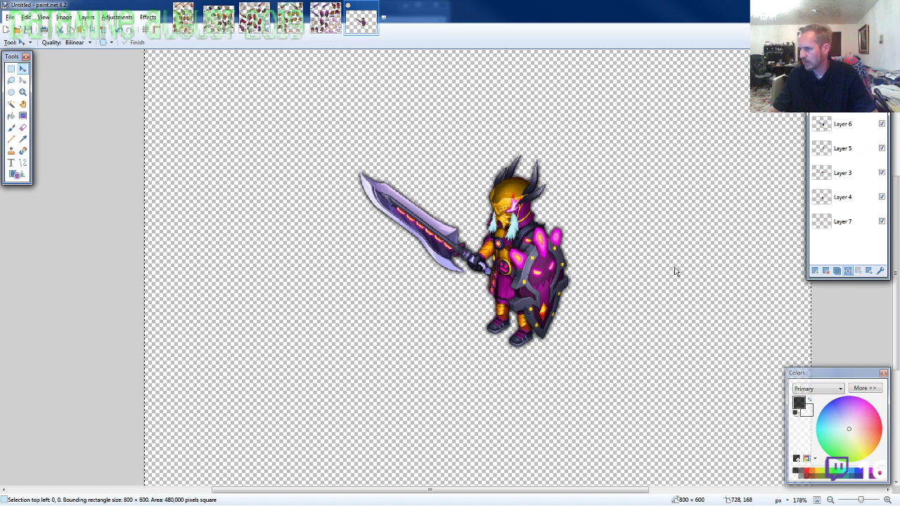
pyautogui.moveTo(652, 278); pyautogui.dragTo(442, 186)
pyautogui.scroll(-3, 502, 280)
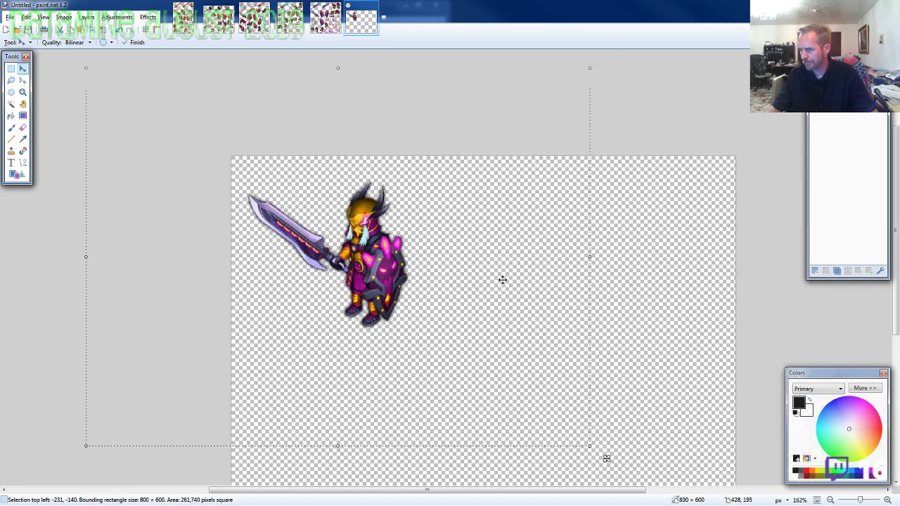
pyautogui.scroll(-1, 503, 279)
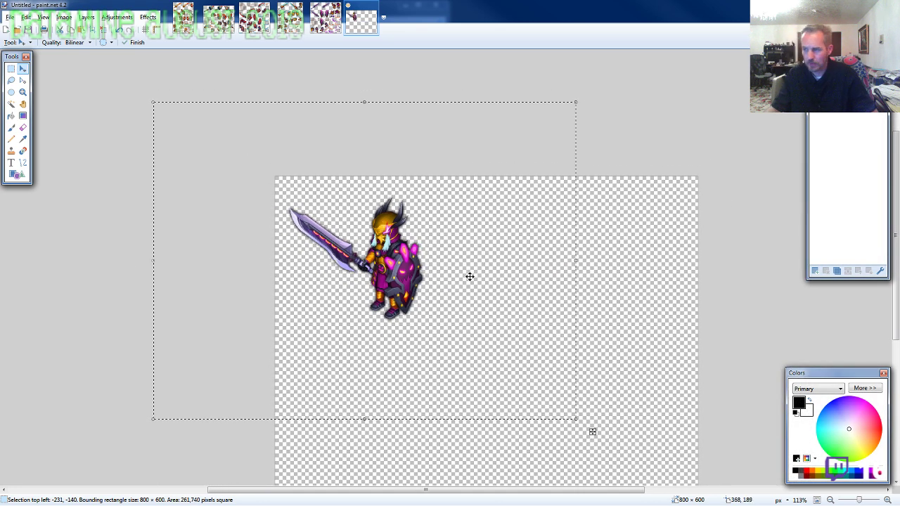
pyautogui.moveTo(469, 275); pyautogui.dragTo(459, 261)
pyautogui.hotkey('ctrl', 'd')
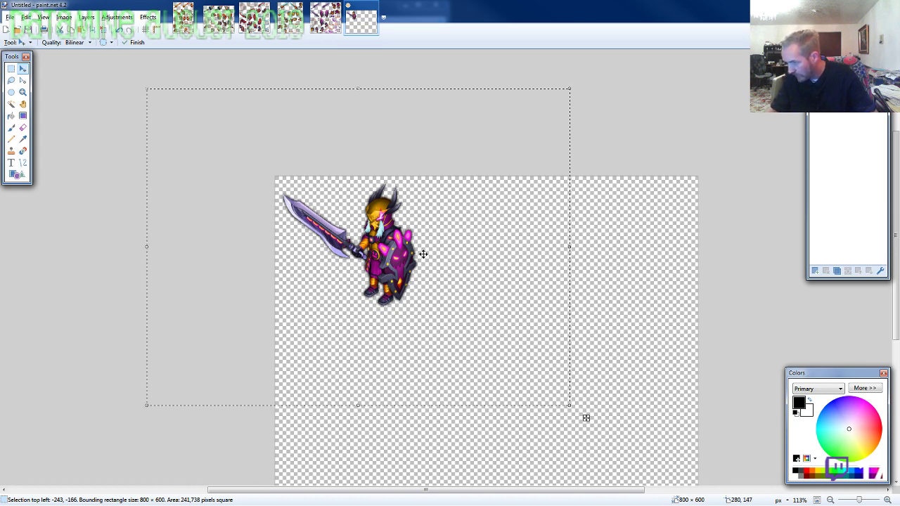
# Resize the canvas to 280 × 280 pixels, anchored at the top left.
pyautogui.hotkey('ctrl', 'shift', 'r')
pyautogui.write('280')
pyautogui.press('Tab')
pyautogui.write('280')
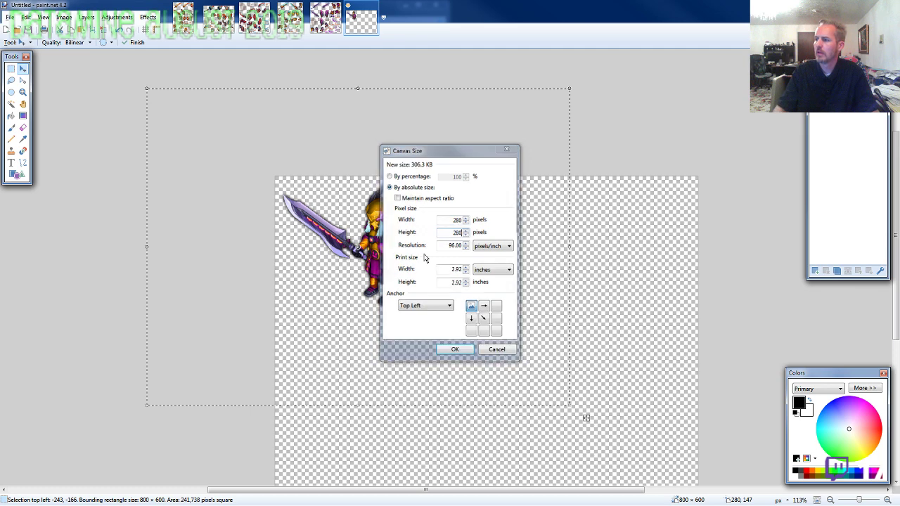
pyautogui.press('Return')
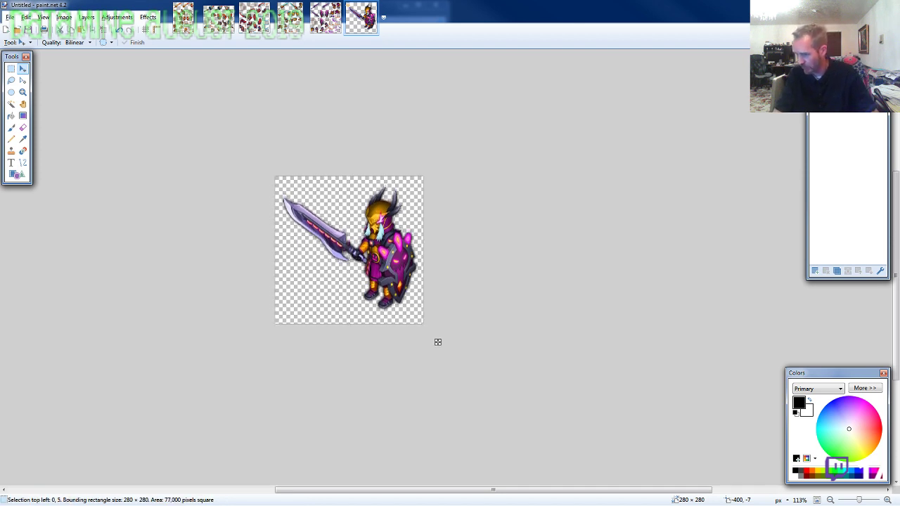
# Nudge the character down to an offset of about 9 pixels and select the entire canvas.
pyautogui.press('Down')
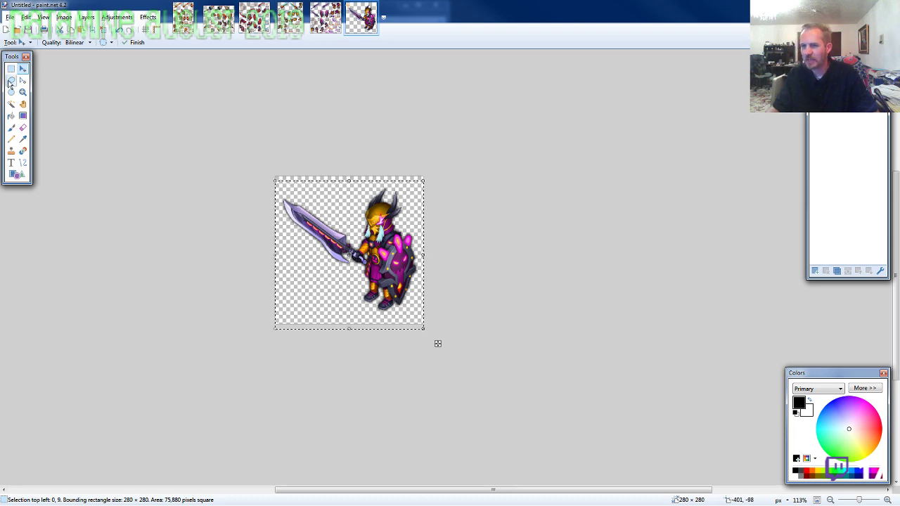
pyautogui.press('s')
pyautogui.press('s')
pyautogui.hotkey('ctrl', 'a')
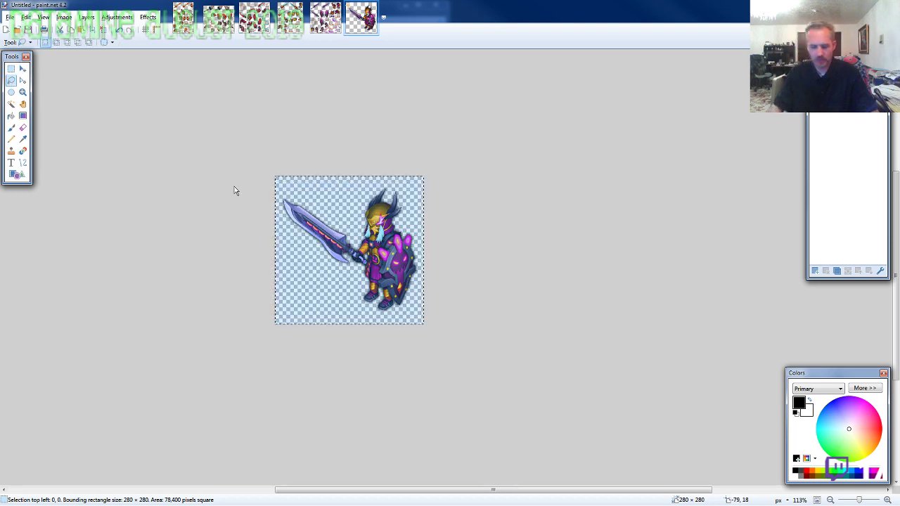
# Save the character in the 2019-08 folder as PNG ARMOR10-FS-M-EVO2 with auto-detected bit depth, and close it and its sprite sheet.
pyautogui.hotkey('ctrl', 's')
pyautogui.write('AR')
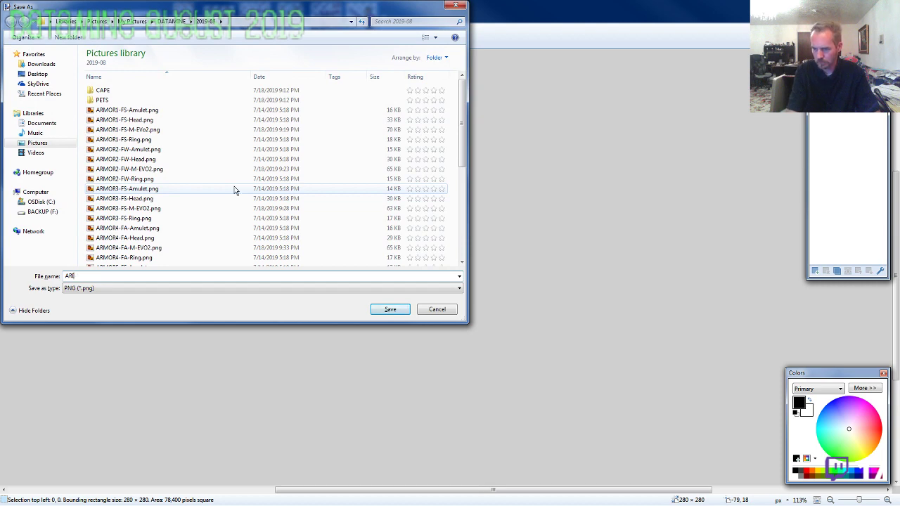
pyautogui.write('IORMOR10-FS-M-EVO2')
pyautogui.press('Return')
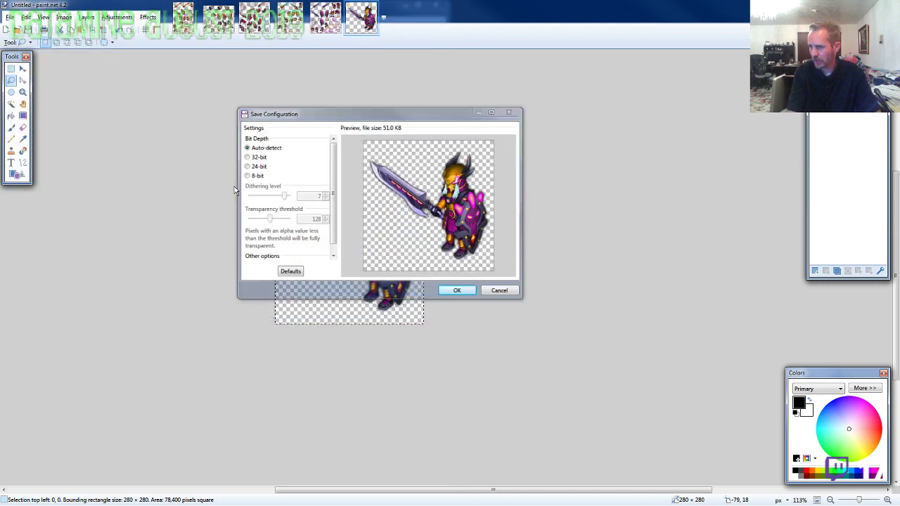
pyautogui.press('Return')
pyautogui.hotkey('ctrl', 'w')
pyautogui.hotkey('ctrl', 'w')
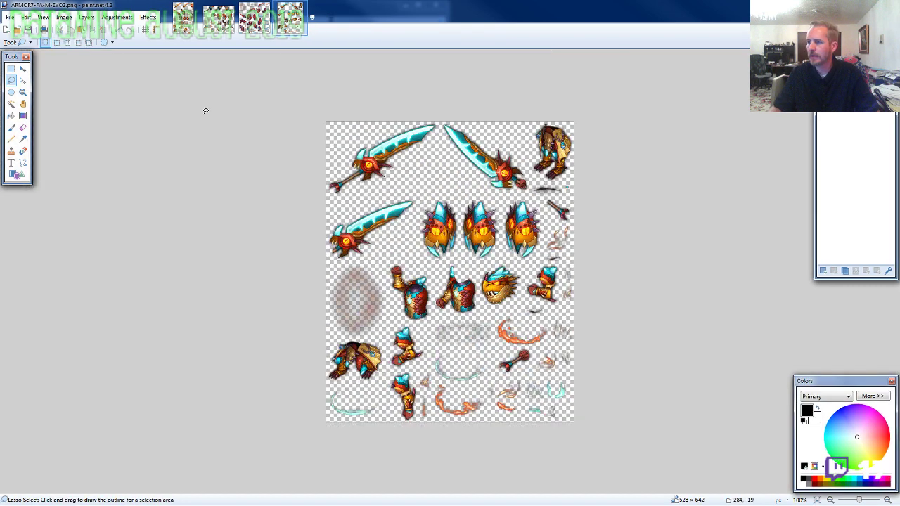
# Reorder the open armor sprite sheets, placing ARMOR7-FA-M-EVO2 third and ARMOR6-FF-M-EVO2 last.
pyautogui.click(225, 23)
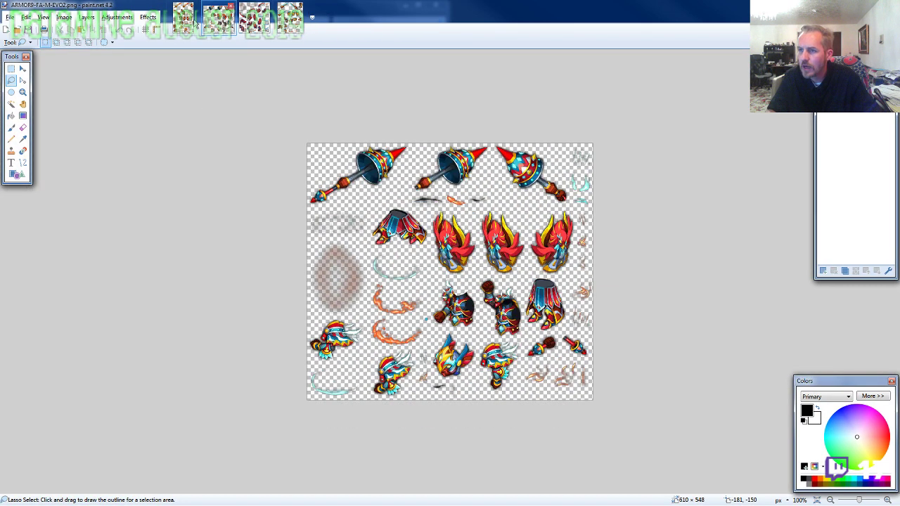
pyautogui.click(193, 23)
pyautogui.click(251, 20)
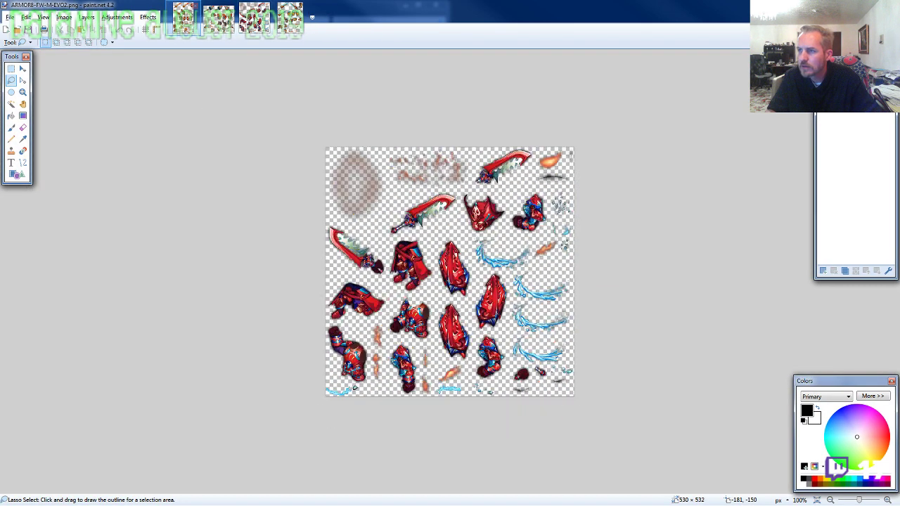
pyautogui.click(188, 20)
pyautogui.click(185, 27)
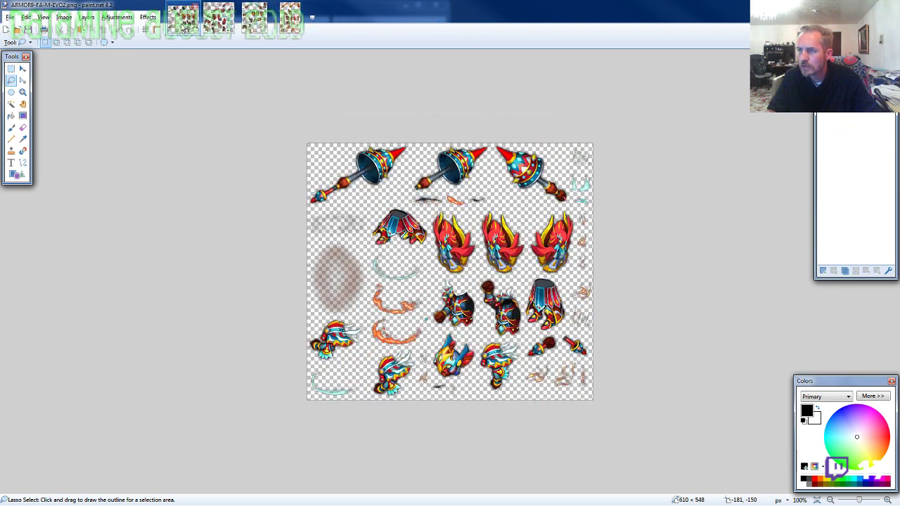
pyautogui.click(223, 25)
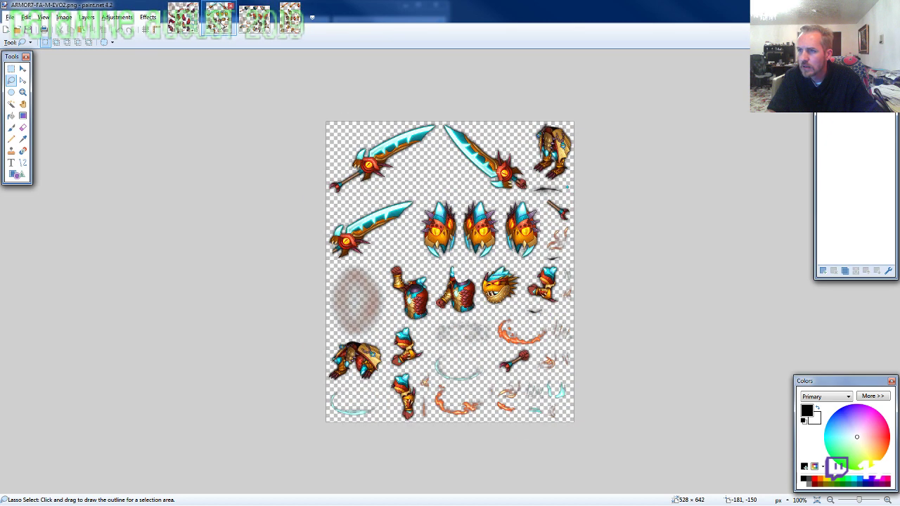
pyautogui.moveTo(219, 21); pyautogui.dragTo(254, 22)
pyautogui.click(205, 21)
pyautogui.moveTo(184, 22); pyautogui.dragTo(222, 24)
# Lasso-select and copy the winged red helmet on the ARMOR6-FF-M-EVO2 sprite sheet.
pyautogui.click(273, 31)
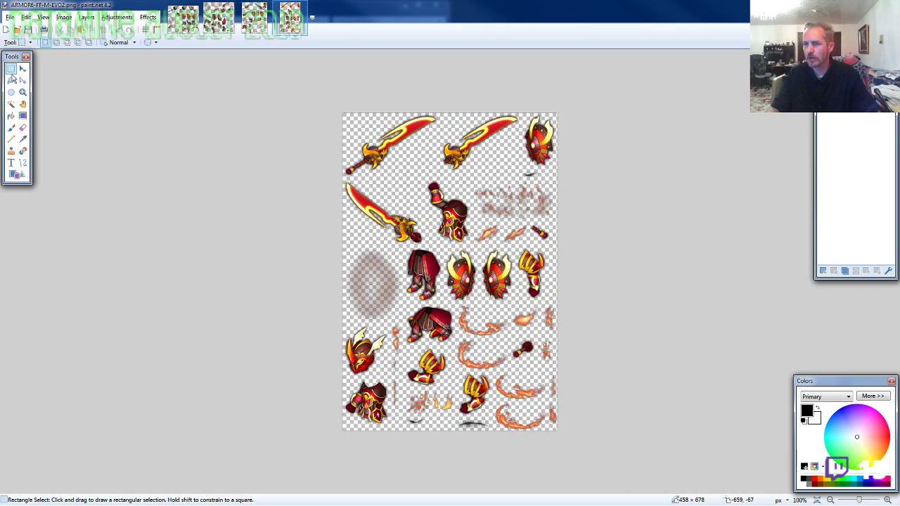
pyautogui.keyDown('ctrl'); pyautogui.scroll(4, 359, 273); pyautogui.keyUp('ctrl')
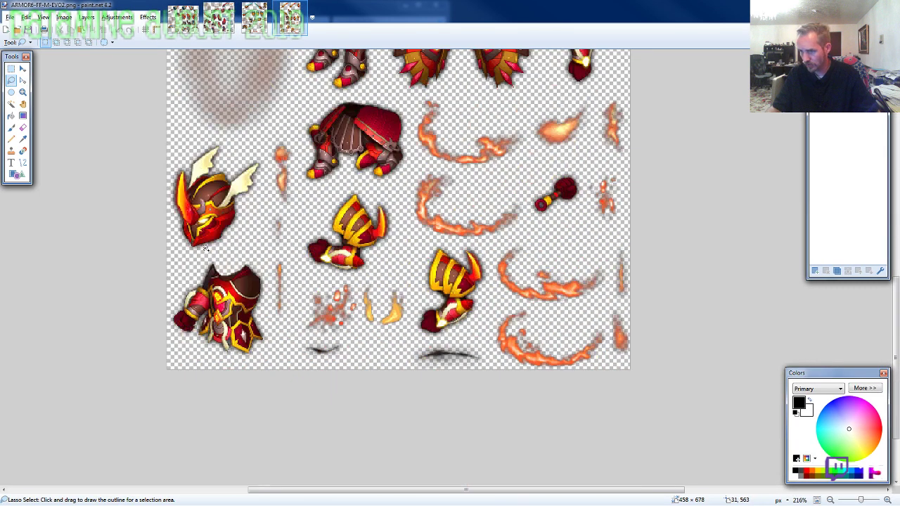
pyautogui.keyDown('ctrl'); pyautogui.scroll(2, 219, 238); pyautogui.keyUp('ctrl')
pyautogui.moveTo(302, 204)
pyautogui.mouseDown()
pyautogui.moveTo(236, 166)
pyautogui.moveTo(161, 190)
pyautogui.moveTo(151, 236)
pyautogui.moveTo(164, 318)
pyautogui.moveTo(207, 337)
pyautogui.moveTo(247, 316)
pyautogui.moveTo(302, 207)
pyautogui.mouseUp()
pyautogui.hotkey('ctrl', 'c')
# Create an 800 × 600 image, clear it to transparent and paste the helmet at about 375, 162.
pyautogui.hotkey('ctrl', 'n')
pyautogui.write('800')
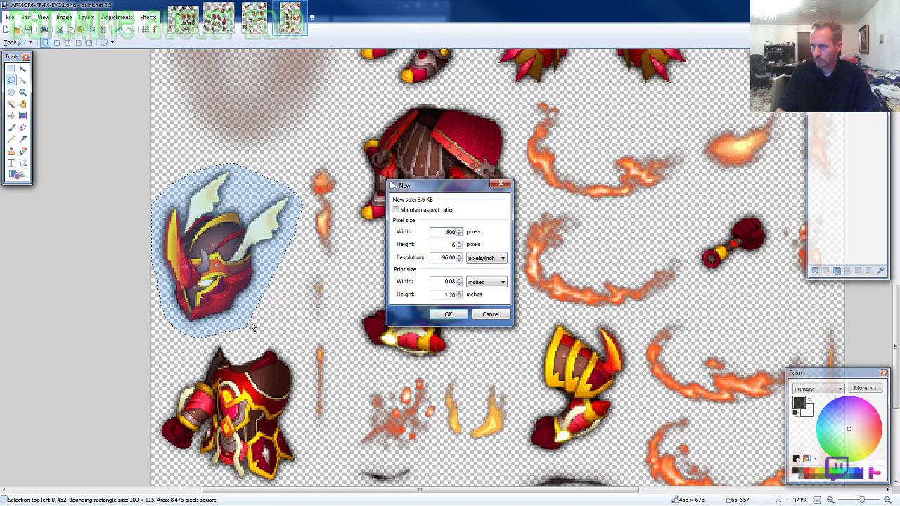
pyautogui.press('Return')
pyautogui.hotkey('ctrl', 'a')
pyautogui.press('Delete')
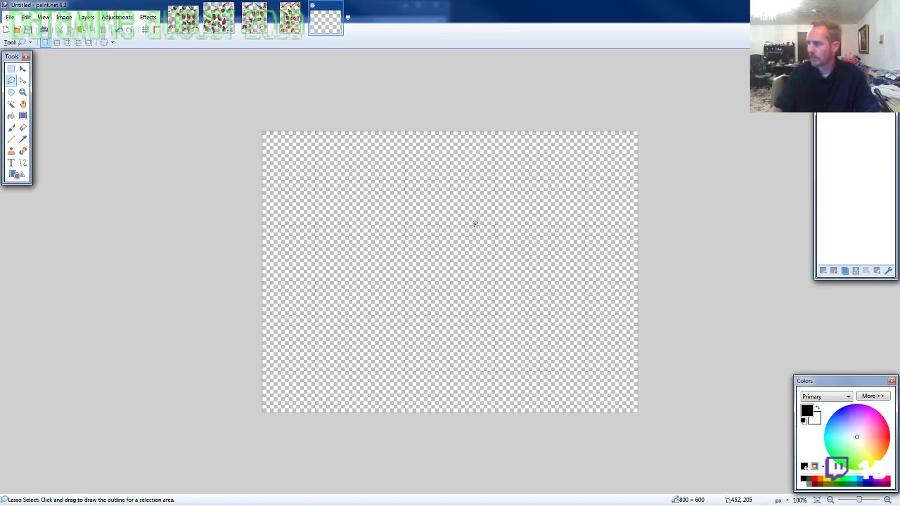
pyautogui.hotkey('ctrl', 'v')
pyautogui.moveTo(322, 414); pyautogui.dragTo(499, 275)
# Lasso-select the torso with the lowered arm, directly below the helmet on the ARMOR6-FF-M-EVO2 sprite sheet.
pyautogui.click(290, 21)
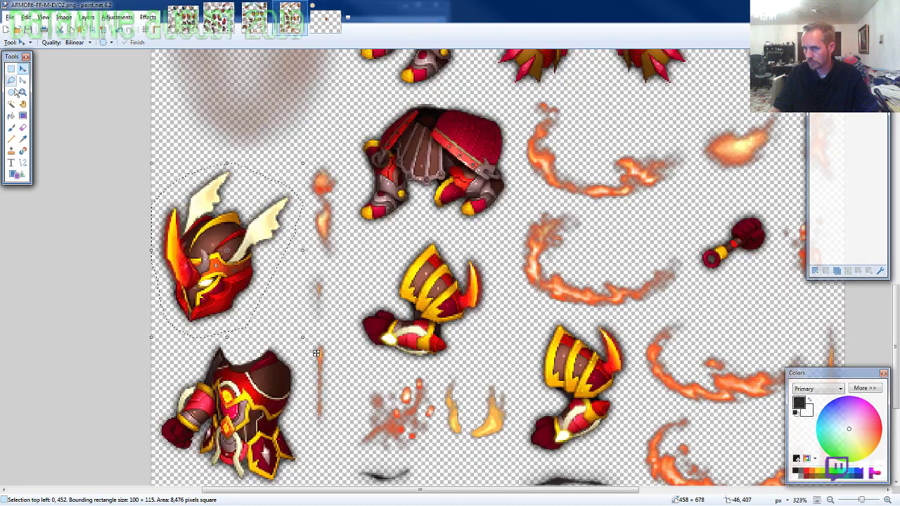
pyautogui.click(12, 81)
pyautogui.scroll(-2, 152, 199)
pyautogui.scroll(1, 264, 349)
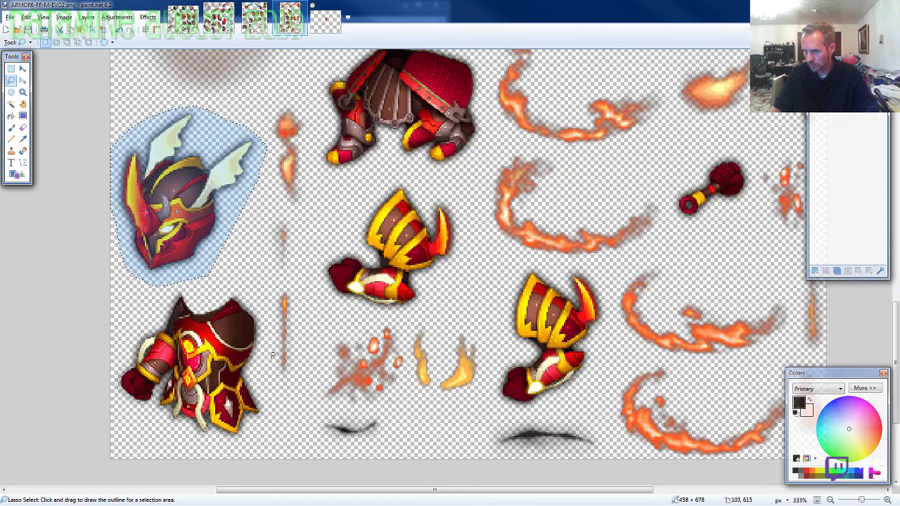
pyautogui.moveTo(272, 372)
pyautogui.mouseDown()
pyautogui.moveTo(258, 305)
pyautogui.moveTo(204, 283)
pyautogui.moveTo(162, 292)
pyautogui.moveTo(105, 377)
pyautogui.moveTo(111, 412)
pyautogui.moveTo(151, 431)
pyautogui.moveTo(211, 444)
pyautogui.moveTo(257, 410)
pyautogui.moveTo(267, 433)
pyautogui.mouseUp()
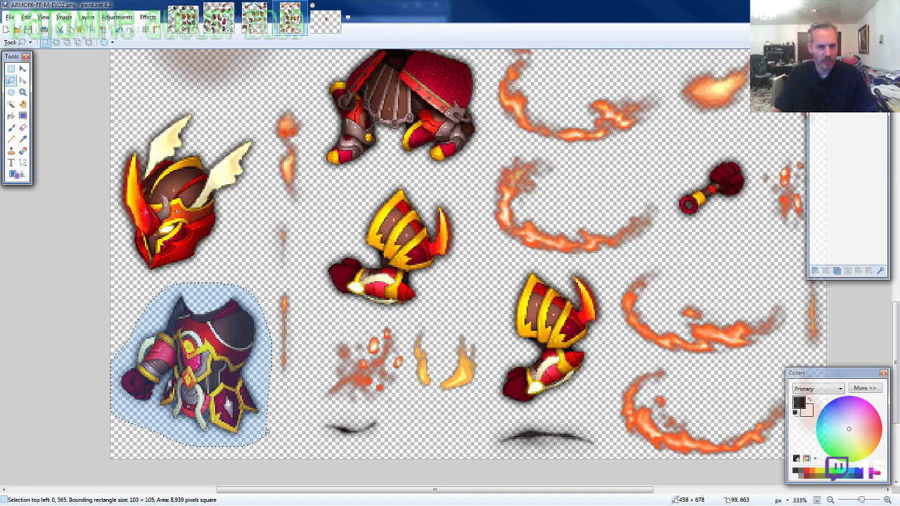
# Paste the torso into the new image and place it under the helmet at about 352, 242.
pyautogui.click(325, 21)
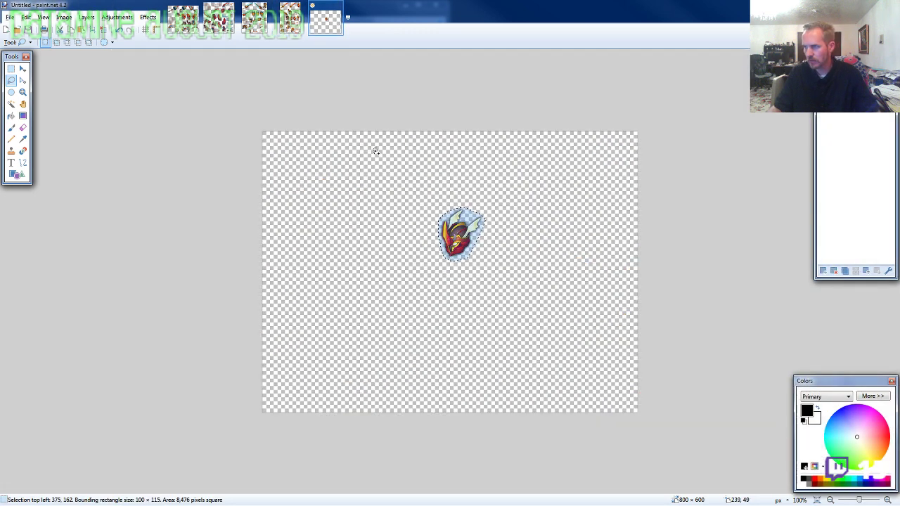
pyautogui.scroll(8, 493, 243)
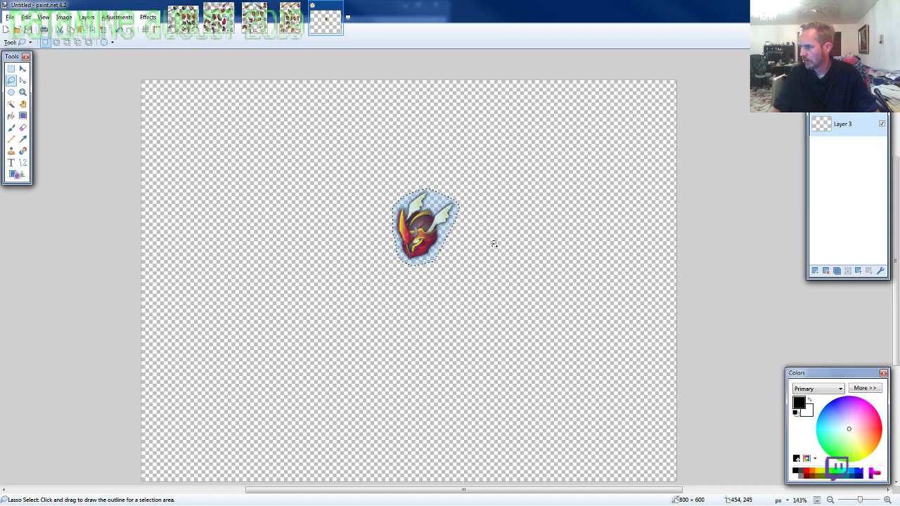
pyautogui.hotkey('ctrl', 'v')
pyautogui.moveTo(225, 309); pyautogui.dragTo(491, 258)
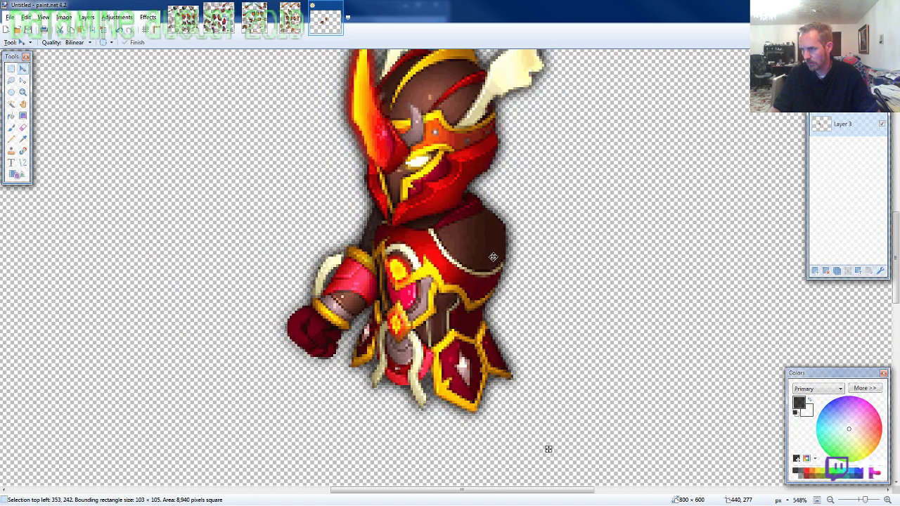
pyautogui.scroll(-2, 491, 258)
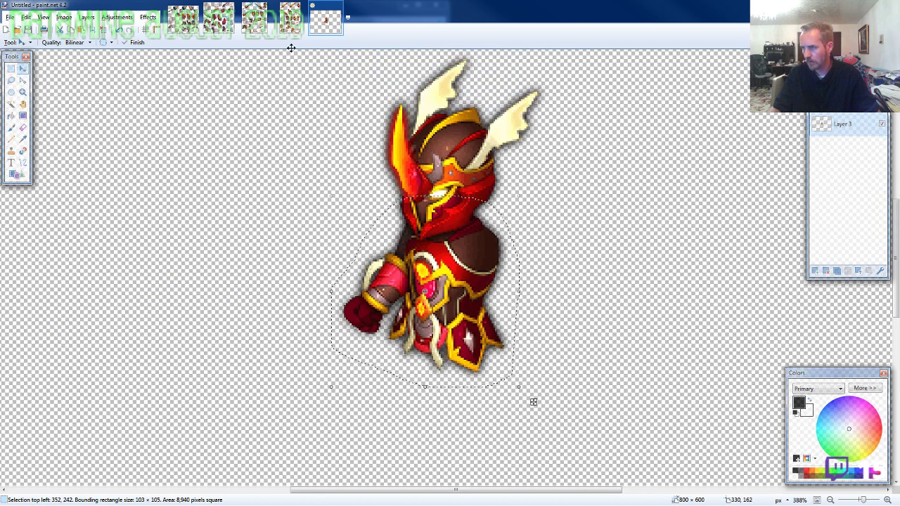
# Lasso-select the standing legs with the red skirt on the ARMOR6-FF-M-EVO2 sprite sheet.
pyautogui.click(290, 17)
pyautogui.click(10, 80)
pyautogui.scroll(3, 307, 263)
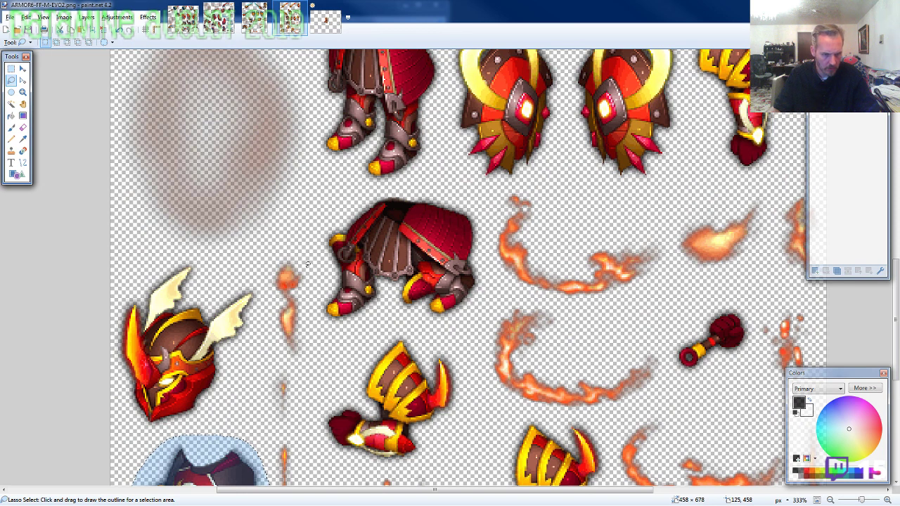
pyautogui.scroll(-3, 308, 264)
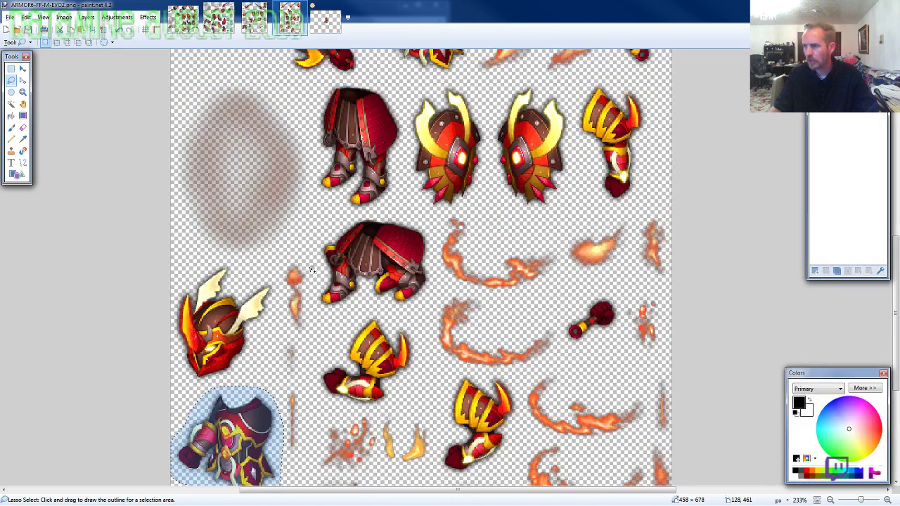
pyautogui.scroll(5, 369, 262)
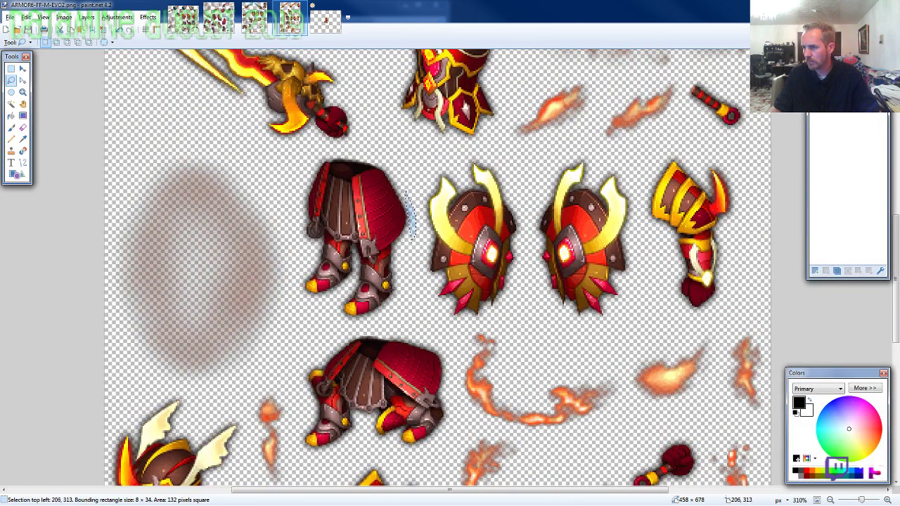
pyautogui.moveTo(385, 160)
pyautogui.mouseDown()
pyautogui.moveTo(325, 150)
pyautogui.moveTo(298, 204)
pyautogui.moveTo(297, 267)
pyautogui.moveTo(309, 302)
pyautogui.moveTo(352, 332)
pyautogui.moveTo(415, 309)
pyautogui.moveTo(417, 233)
pyautogui.mouseUp()
# Paste the legs on a new layer below the torso's layer and align them under the torso at about 372, 295.
pyautogui.click(325, 21)
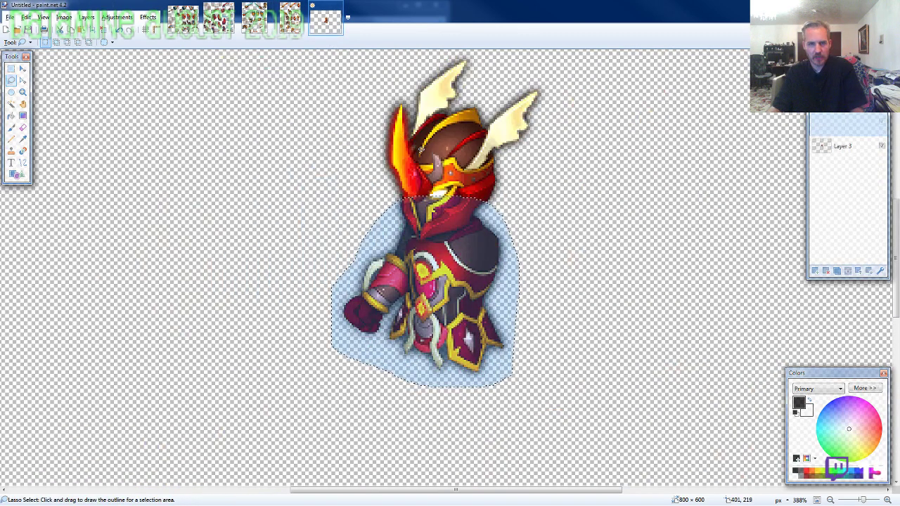
pyautogui.moveTo(843, 124); pyautogui.dragTo(843, 151)
pyautogui.scroll(-3, 519, 279)
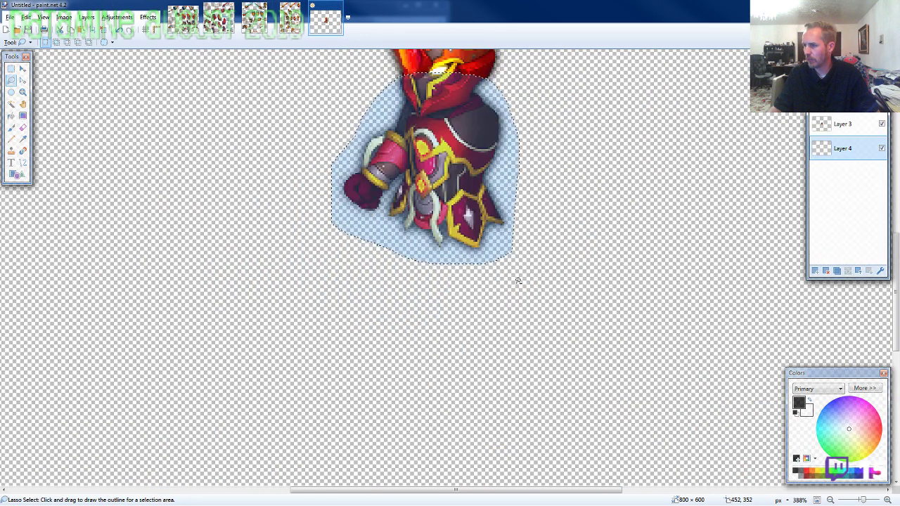
pyautogui.hotkey('ctrl', 'v')
pyautogui.moveTo(133, 210); pyautogui.dragTo(498, 235)
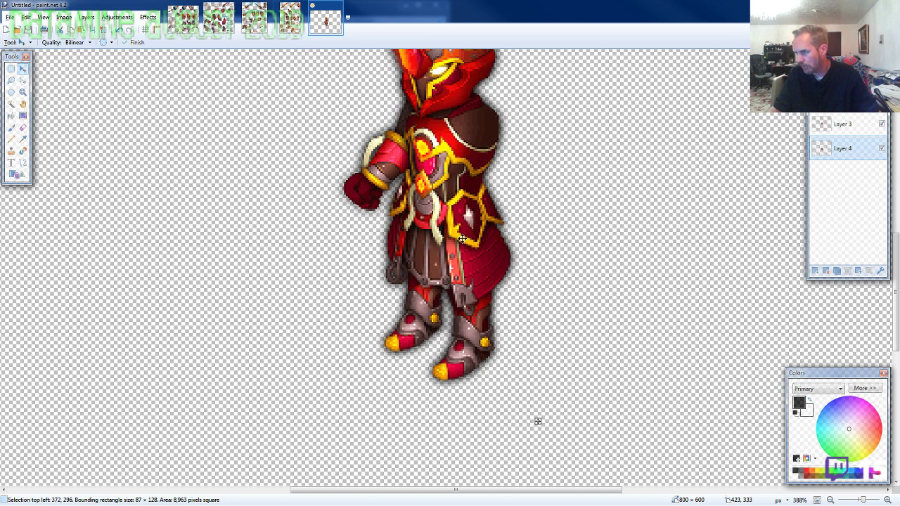
pyautogui.press('Up')
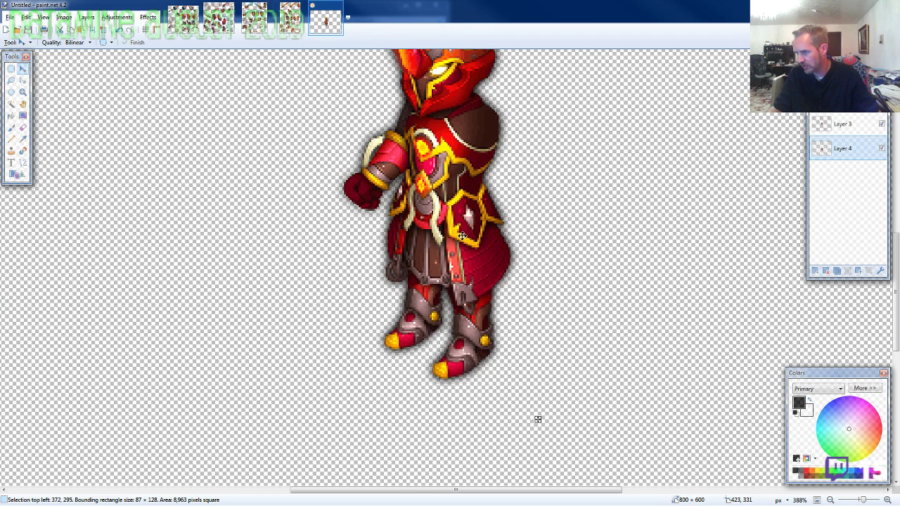
# Lasso-select the straight hanging arm with the yellow-striped shoulder guard beside the shields on the ARMOR6-FF-M-EVO2 sprite sheet.
pyautogui.click(289, 20)
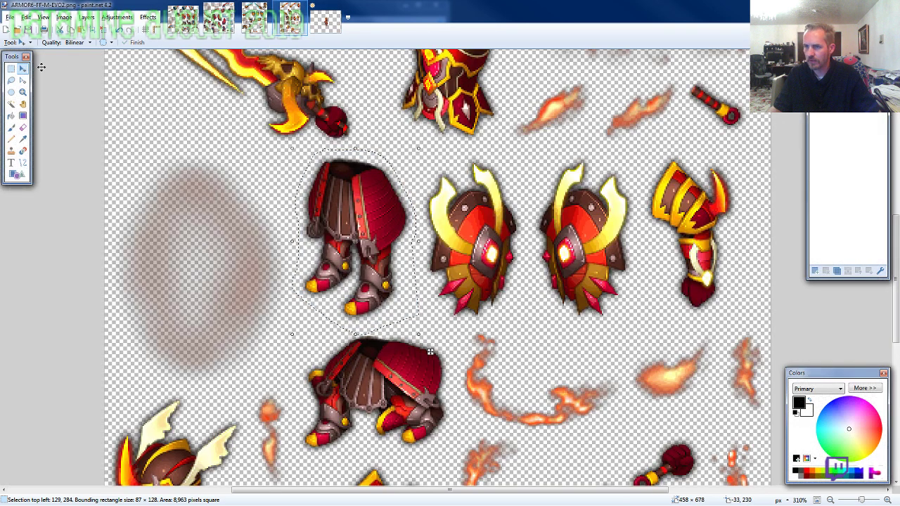
pyautogui.click(10, 81)
pyautogui.scroll(-4, 189, 220)
pyautogui.scroll(3, 514, 259)
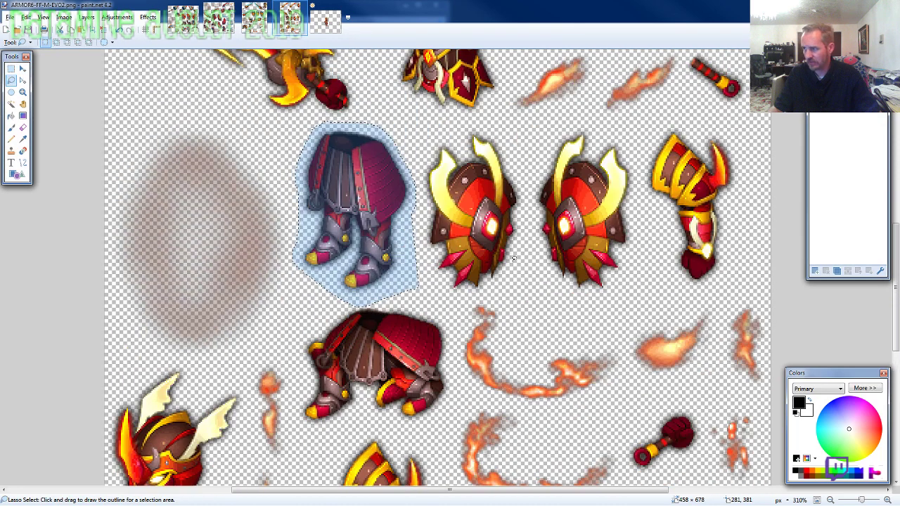
pyautogui.scroll(1, 514, 260)
pyautogui.moveTo(740, 283); pyautogui.dragTo(741, 278)
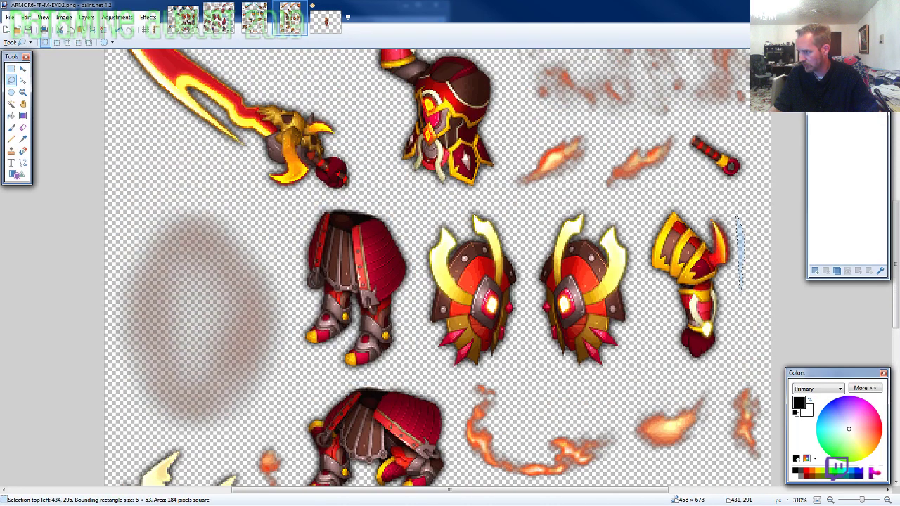
pyautogui.moveTo(732, 209)
pyautogui.mouseDown()
pyautogui.moveTo(666, 200)
pyautogui.moveTo(655, 213)
pyautogui.moveTo(645, 261)
pyautogui.moveTo(715, 367)
pyautogui.mouseUp()
# Paste the arm on a new layer above the torso and place it at the character's shoulder at about 410, 231.
pyautogui.click(328, 23)
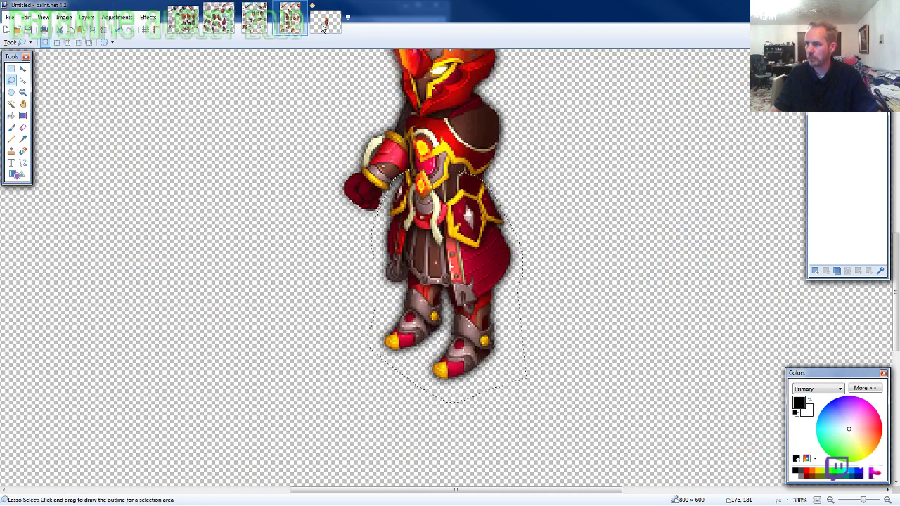
pyautogui.hotkey('ctrl', 'shift', 'v')
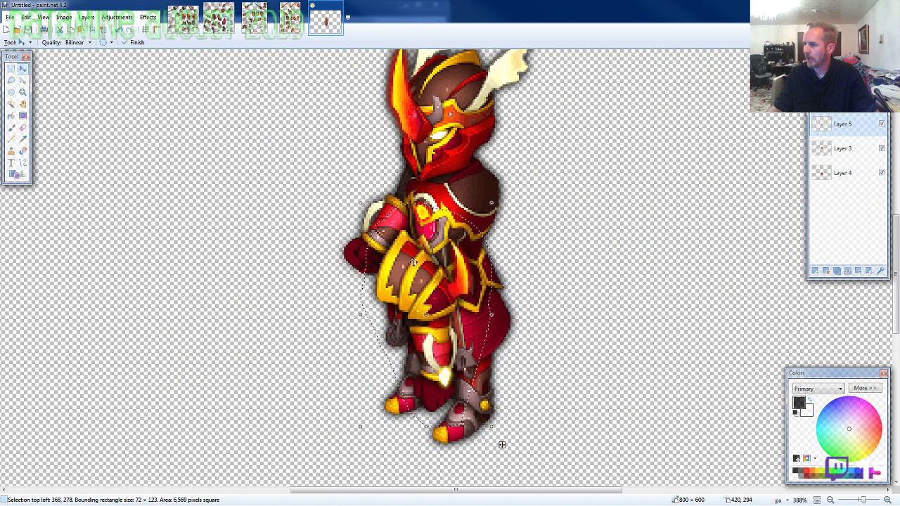
pyautogui.moveTo(414, 262); pyautogui.dragTo(494, 207)
pyautogui.scroll(-2, 494, 206)
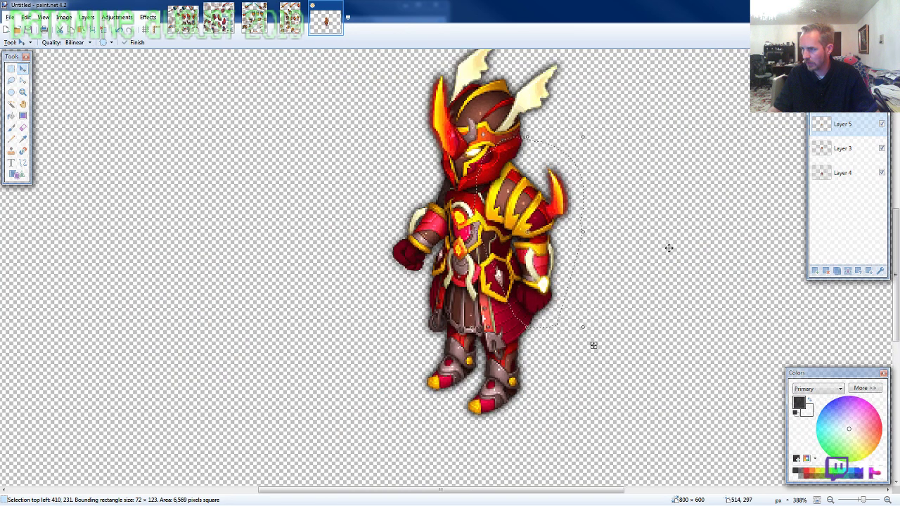
# Lasso-select the horned shield next to the standing legs on the ARMOR6-FF-M-EVO2 sprite sheet.
pyautogui.click(290, 20)
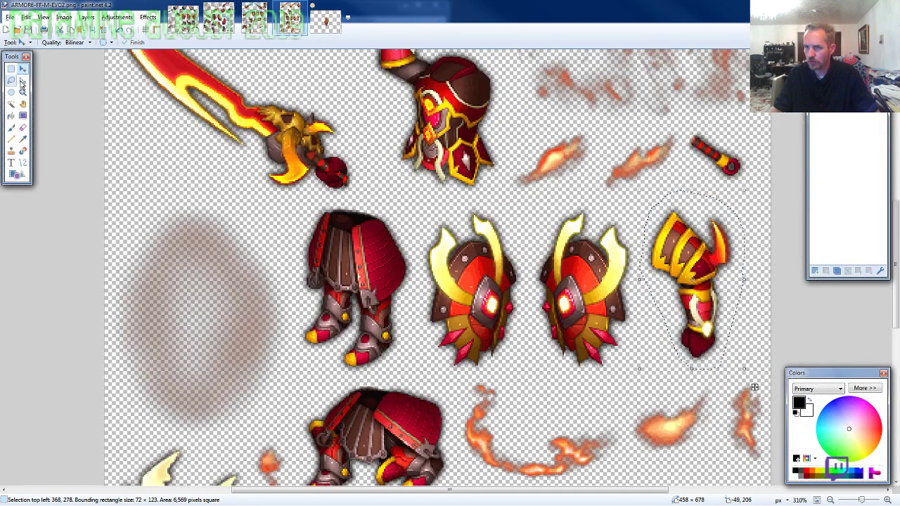
pyautogui.click(10, 80)
pyautogui.scroll(1, 156, 240)
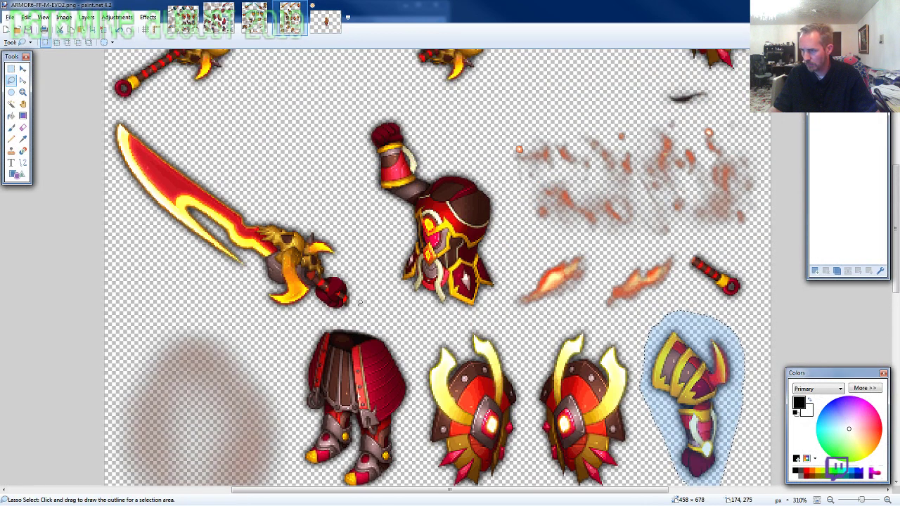
pyautogui.moveTo(358, 303)
pyautogui.mouseDown()
pyautogui.moveTo(338, 229)
pyautogui.moveTo(199, 146)
pyautogui.mouseUp()
pyautogui.scroll(-2, 455, 299)
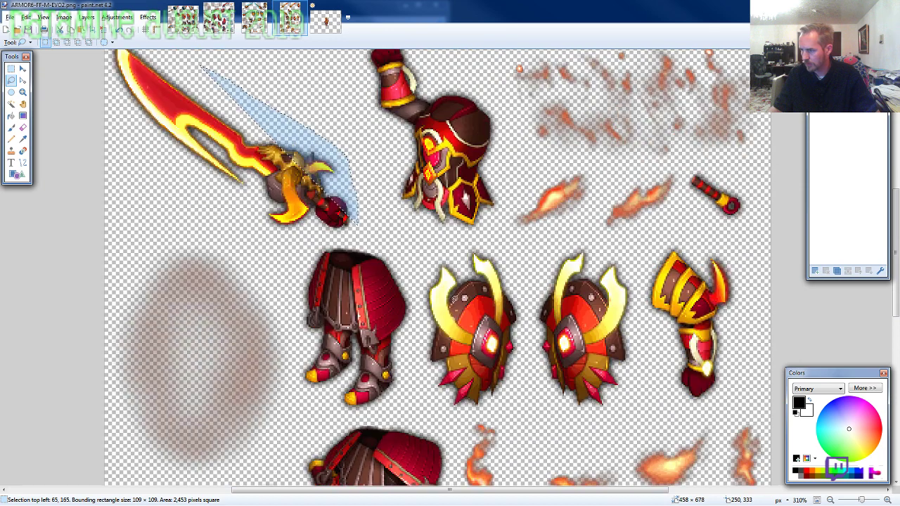
pyautogui.scroll(-3, 454, 299)
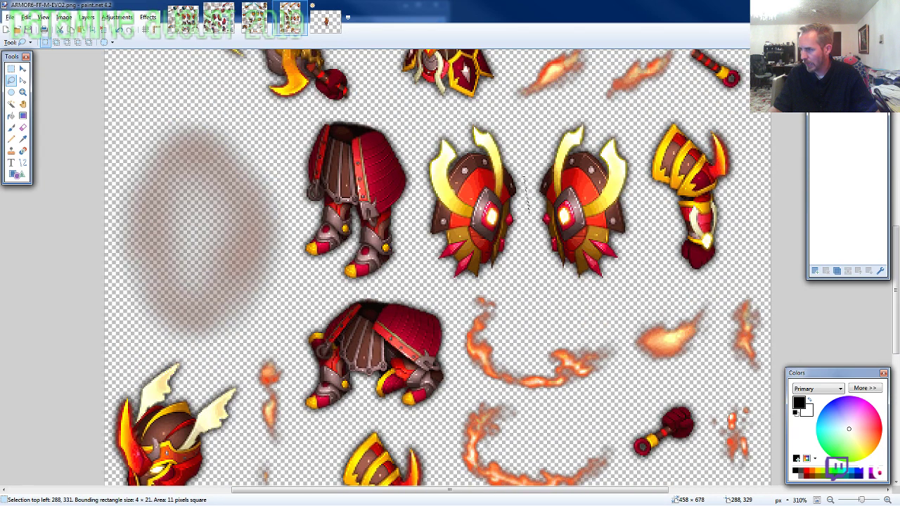
pyautogui.moveTo(524, 175)
pyautogui.mouseDown()
pyautogui.moveTo(498, 109)
pyautogui.moveTo(434, 121)
pyautogui.moveTo(414, 138)
pyautogui.moveTo(430, 186)
pyautogui.moveTo(419, 229)
pyautogui.moveTo(458, 256)
pyautogui.moveTo(448, 278)
pyautogui.moveTo(476, 278)
pyautogui.moveTo(455, 285)
pyautogui.moveTo(501, 283)
pyautogui.mouseUp()
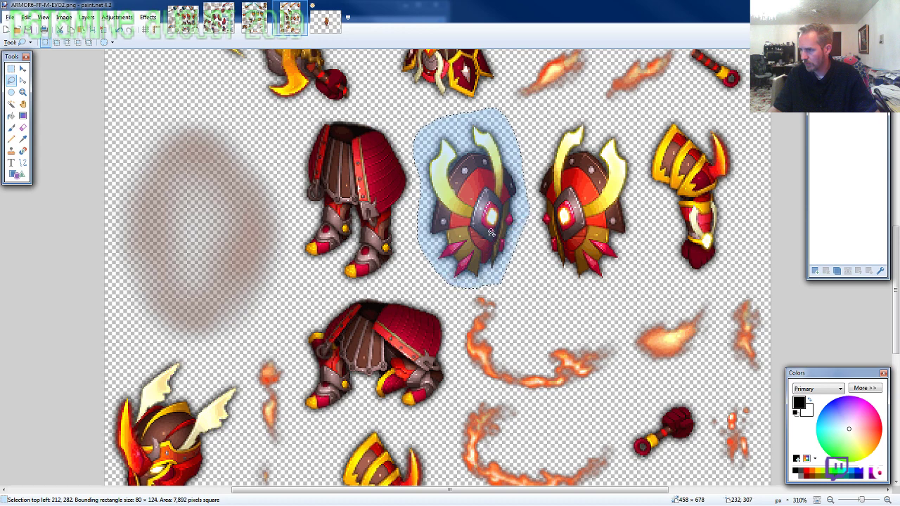
# Paste the shield on a new top layer and position it over the hanging arm at about 411, 253.
pyautogui.click(336, 17)
pyautogui.hotkey('ctrl', 'shift', 'v')
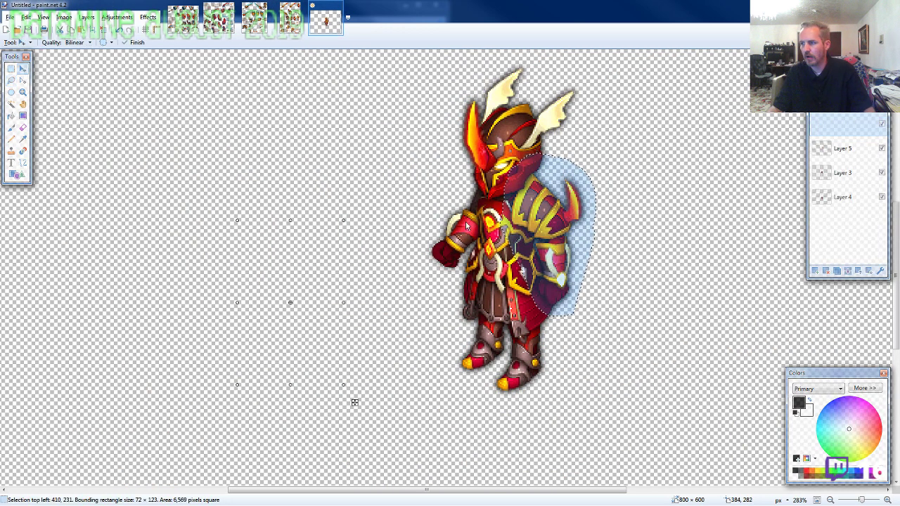
pyautogui.moveTo(326, 296); pyautogui.dragTo(595, 261)
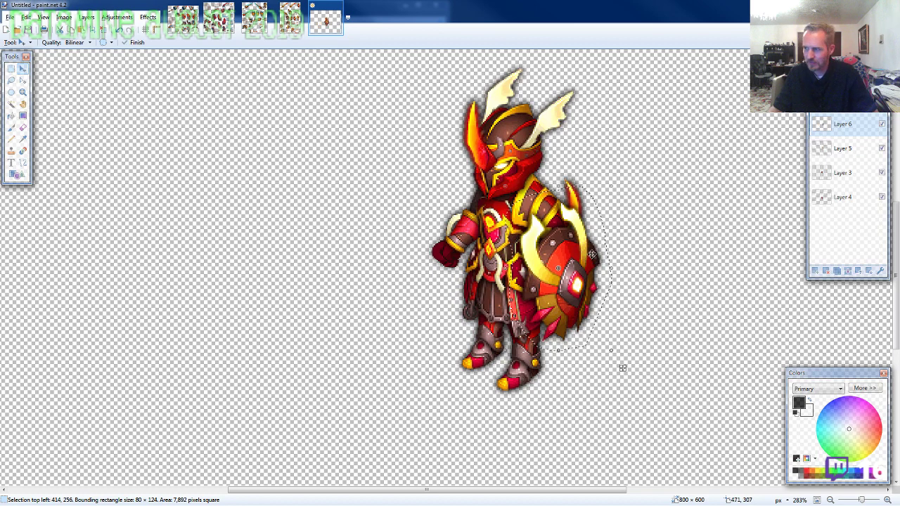
pyautogui.moveTo(622, 368)
pyautogui.mouseDown()
pyautogui.moveTo(689, 389)
pyautogui.moveTo(620, 364)
pyautogui.mouseUp()
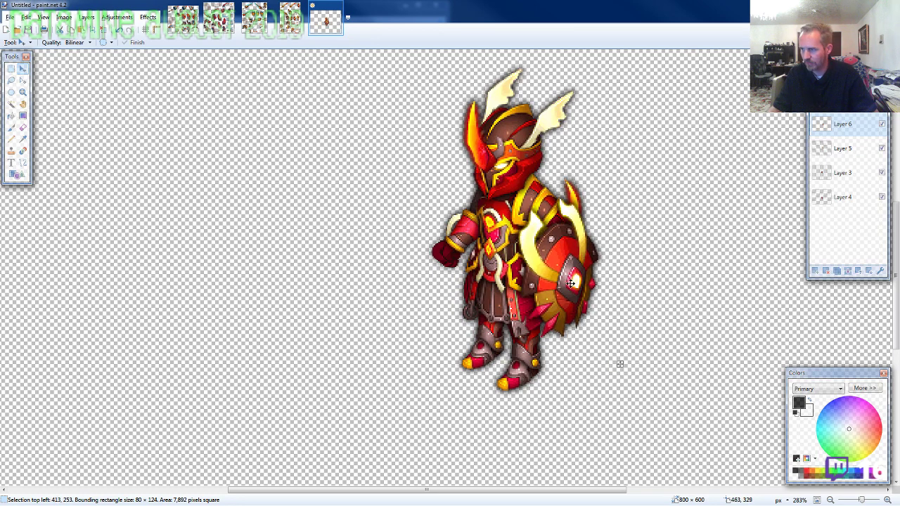
pyautogui.moveTo(571, 282); pyautogui.dragTo(567, 283)
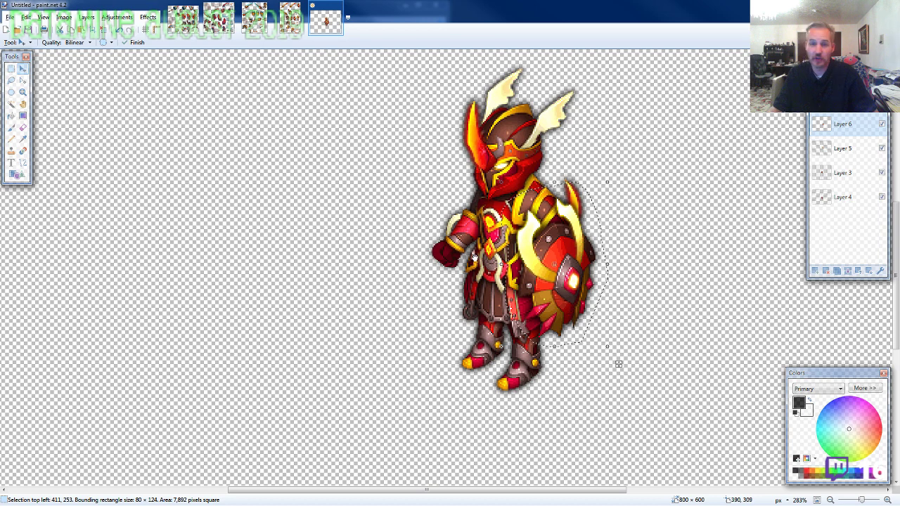
# Lasso-select the whole sword held by a fist, left of the raised-arm torso, on the ARMOR6-FF-M-EVO2 sprite sheet.
pyautogui.click(289, 20)
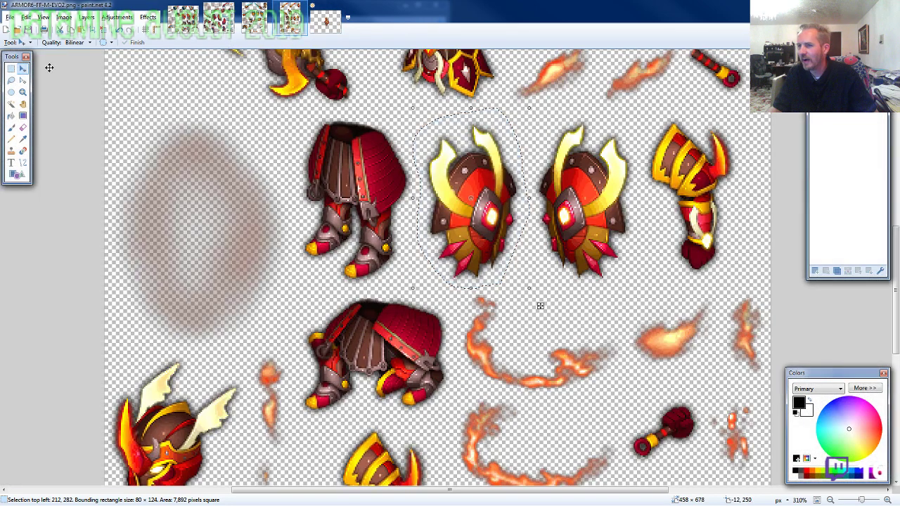
pyautogui.click(10, 81)
pyautogui.scroll(3, 135, 205)
pyautogui.moveTo(368, 330)
pyautogui.mouseDown()
pyautogui.moveTo(323, 258)
pyautogui.moveTo(208, 186)
pyautogui.moveTo(110, 155)
pyautogui.moveTo(94, 199)
pyautogui.moveTo(125, 251)
pyautogui.moveTo(168, 296)
pyautogui.moveTo(257, 349)
pyautogui.mouseUp()
pyautogui.moveTo(324, 356); pyautogui.dragTo(361, 341)
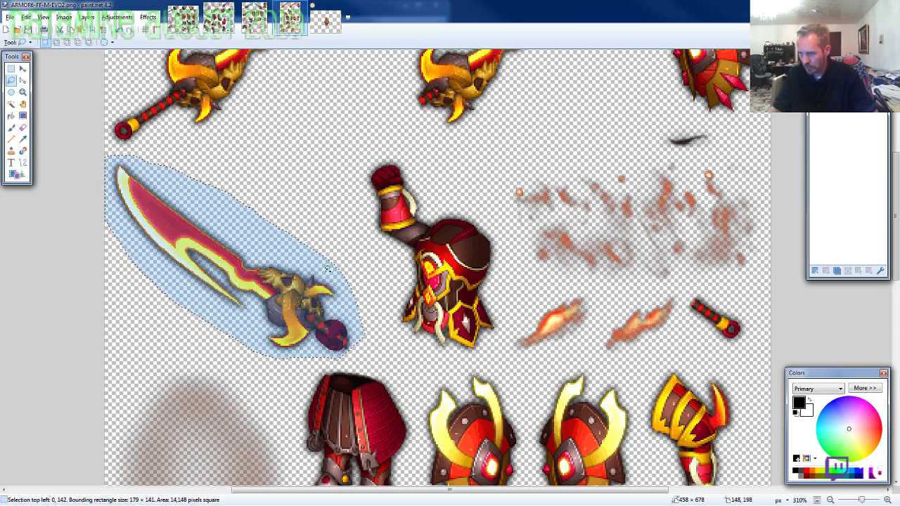
# Paste the sword into the untitled character image and position its fist over the character's forward hand at about 215, 183.
pyautogui.click(325, 20)
pyautogui.scroll(2, 299, 274)
pyautogui.hotkey('ctrl', 'v')
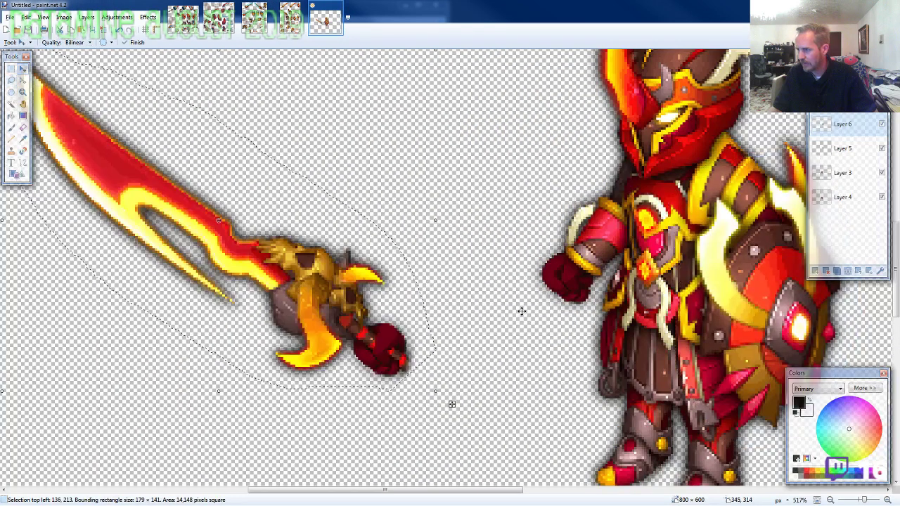
pyautogui.moveTo(387, 348); pyautogui.dragTo(577, 288)
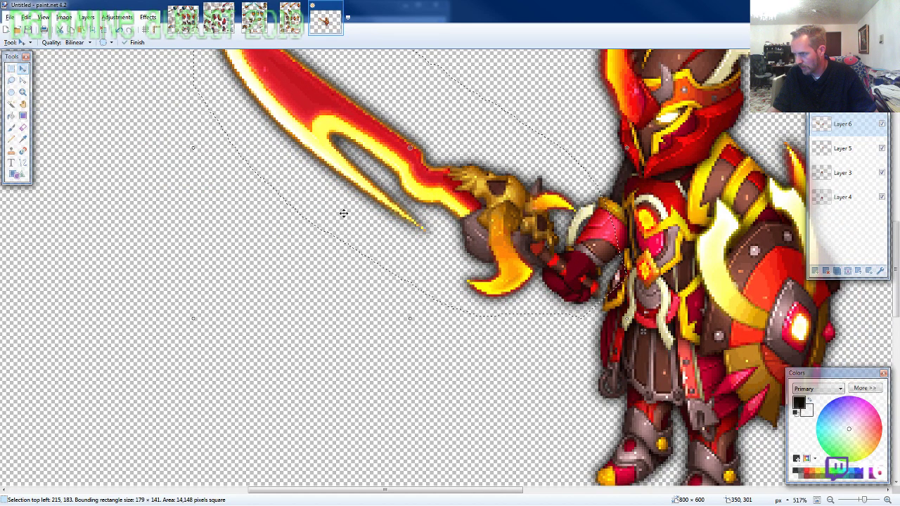
# Erase the part of the pasted sword layer that covers the golden cuff of the forearm just above the fist.
pyautogui.click(23, 128)
pyautogui.scroll(2, 559, 255)
pyautogui.scroll(2, 603, 261)
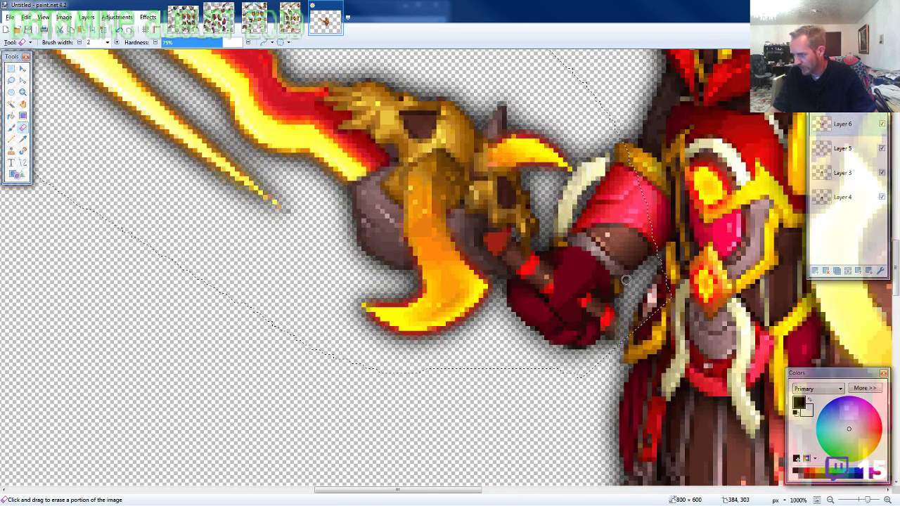
pyautogui.moveTo(604, 281)
pyautogui.mouseDown()
pyautogui.moveTo(563, 254)
pyautogui.moveTo(597, 285)
pyautogui.moveTo(566, 267)
pyautogui.moveTo(576, 275)
pyautogui.mouseUp()
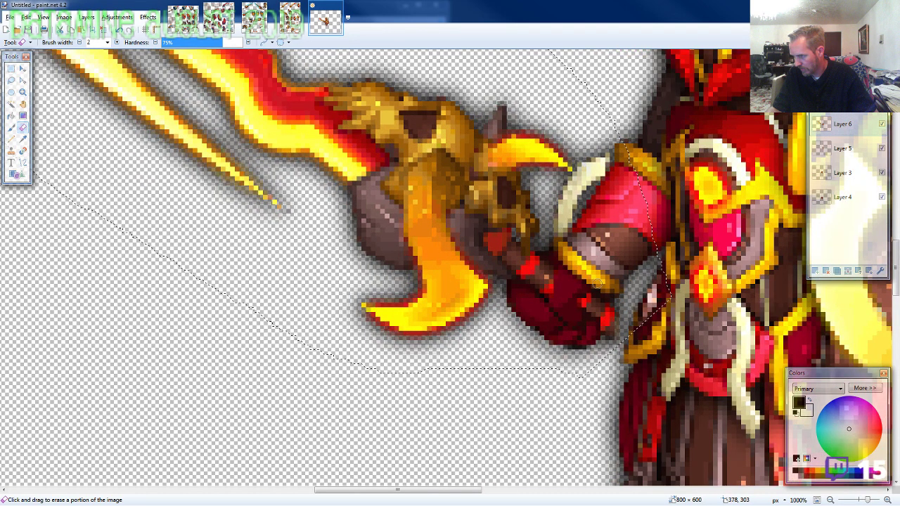
pyautogui.scroll(-4, 288, 287)
pyautogui.scroll(-2, 288, 287)
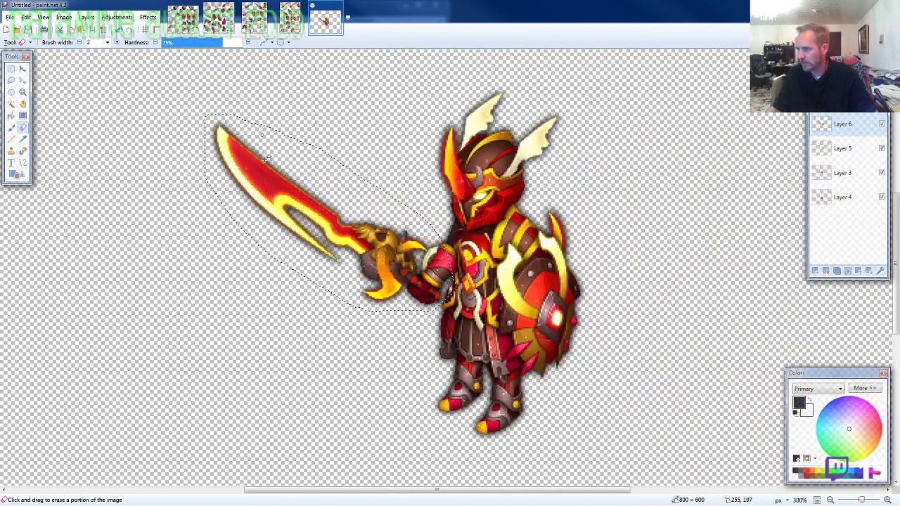
# Lasso-select the short loose sword hilt beside the two flame shapes on the ARMOR6-FF-M-EVO2 sprite sheet.
pyautogui.click(289, 20)
pyautogui.press('s')
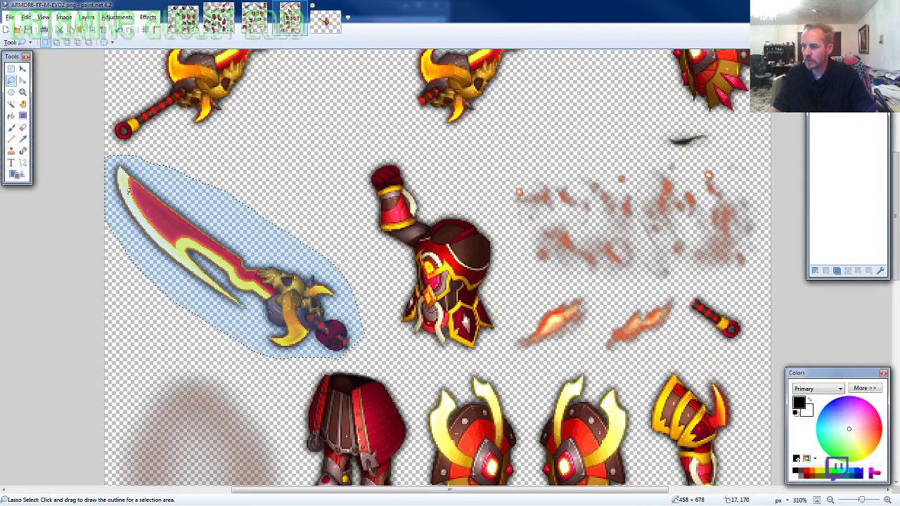
pyautogui.scroll(-3, 228, 206)
pyautogui.scroll(3, 668, 274)
pyautogui.scroll(2, 750, 261)
pyautogui.moveTo(755, 306)
pyautogui.mouseDown()
pyautogui.moveTo(742, 258)
pyautogui.moveTo(684, 226)
pyautogui.moveTo(652, 223)
pyautogui.moveTo(665, 282)
pyautogui.mouseUp()
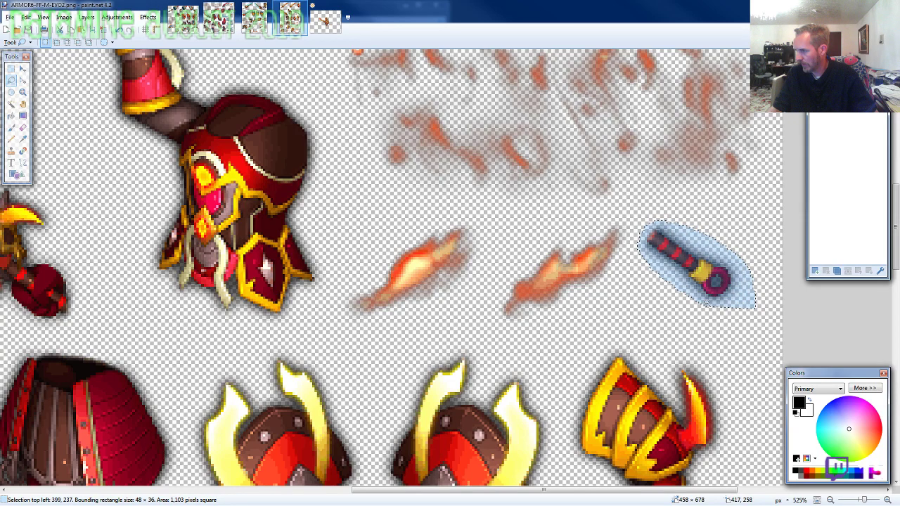
# Paste the hilt on a new layer below all the others and position it behind the fist at about 364, 298.
pyautogui.click(325, 21)
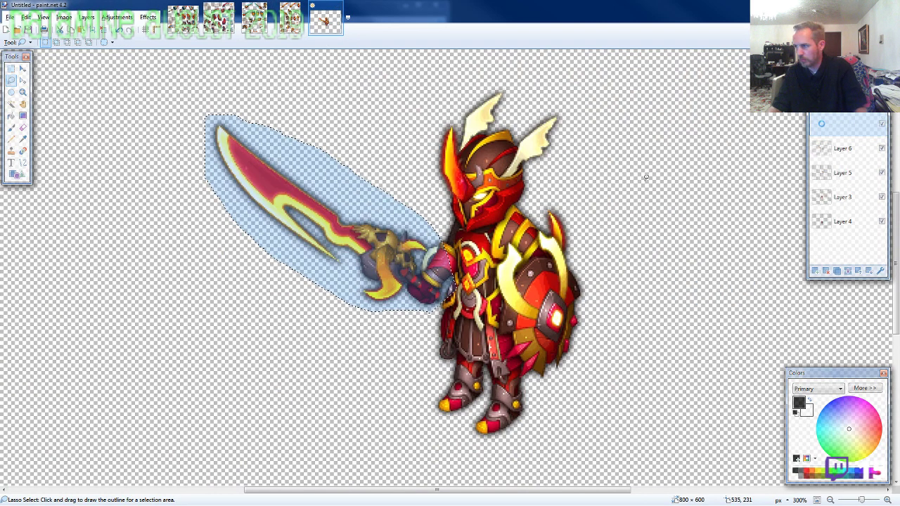
pyautogui.moveTo(860, 121); pyautogui.dragTo(844, 230)
pyautogui.scroll(6, 482, 306)
pyautogui.hotkey('ctrl', 'v')
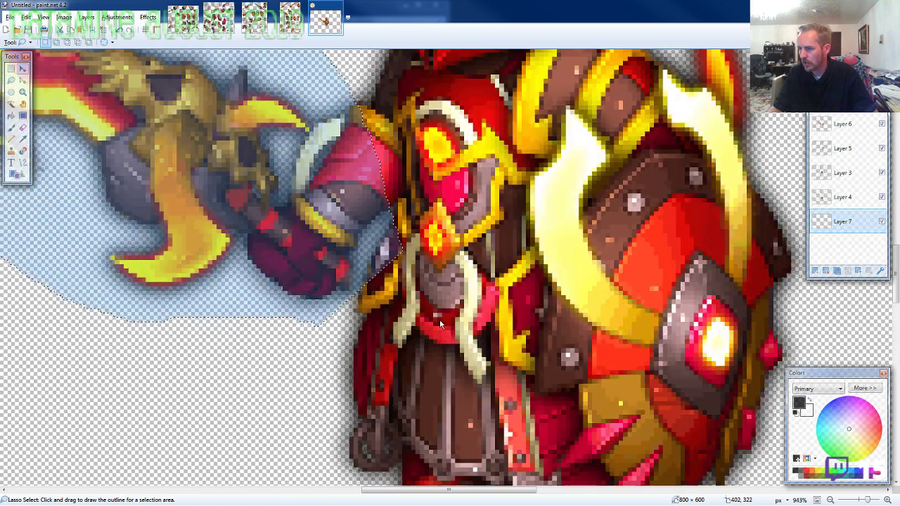
pyautogui.moveTo(510, 159); pyautogui.dragTo(356, 321)
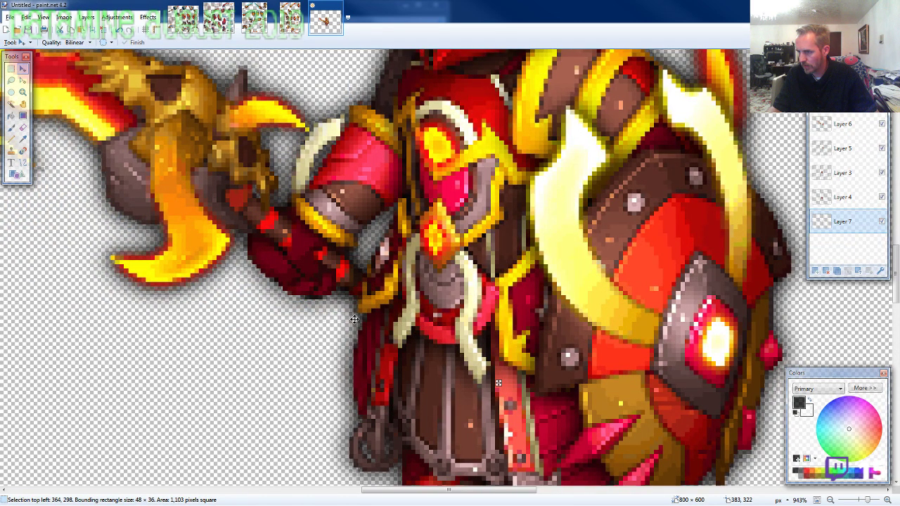
pyautogui.scroll(-9, 354, 320)
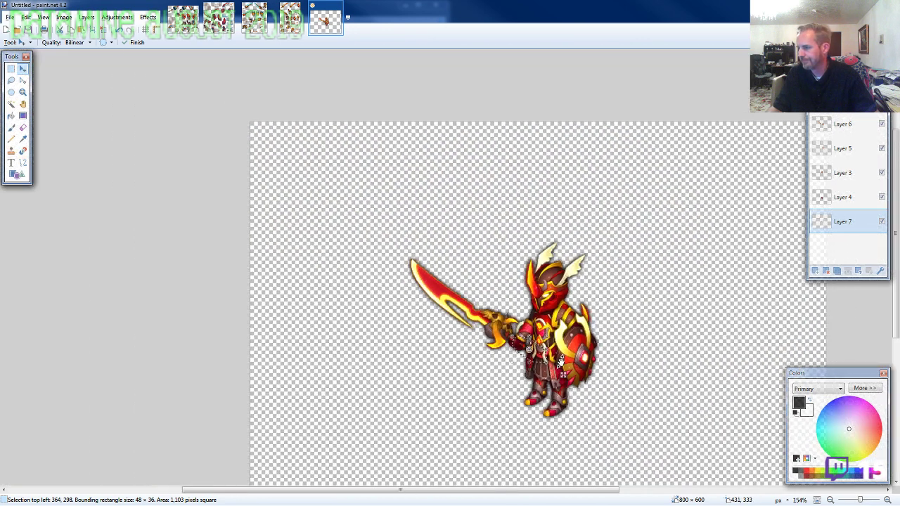
pyautogui.scroll(-3, 561, 362)
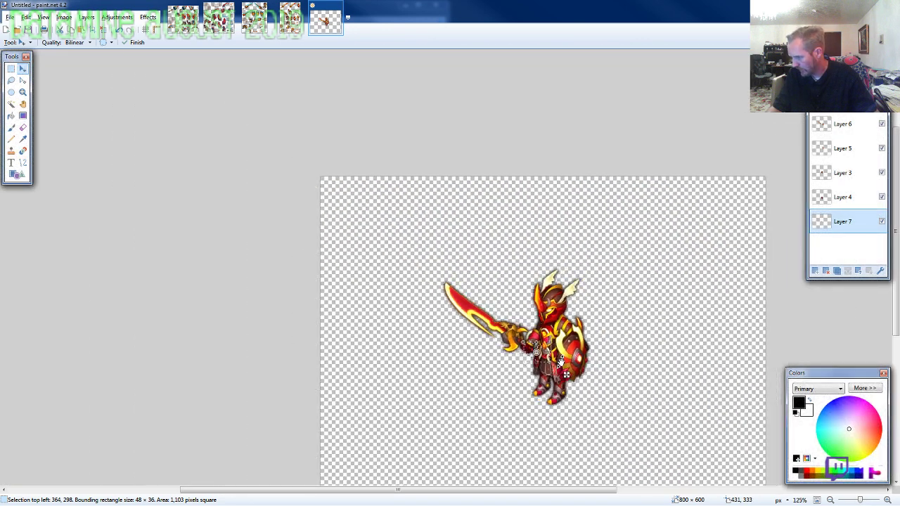
# Select the whole image, flatten it, and move the character toward the canvas's top-left corner, offset about -207, -153.
pyautogui.hotkey('ctrl', 'a')
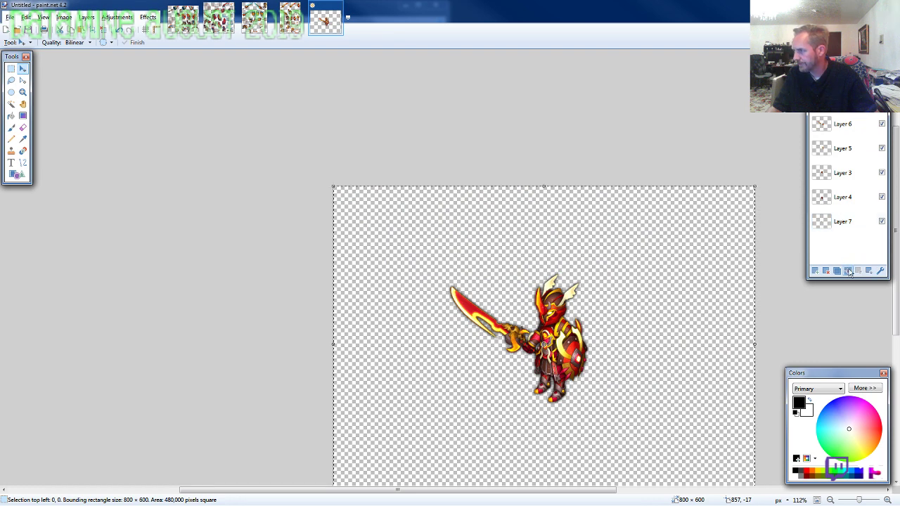
pyautogui.hotkey('ctrl', 'shift', 'f')
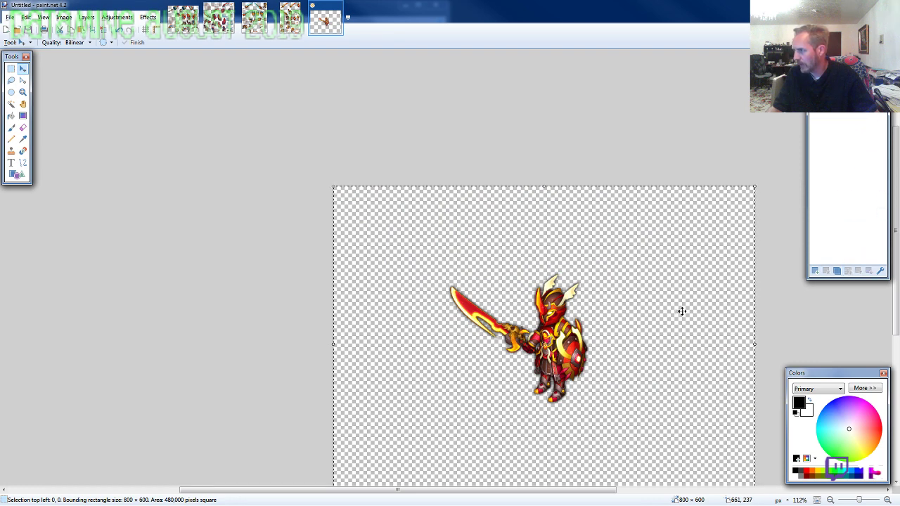
pyautogui.moveTo(682, 311); pyautogui.dragTo(569, 234)
pyautogui.press('Left')
pyautogui.press('Left')
pyautogui.press('Left')
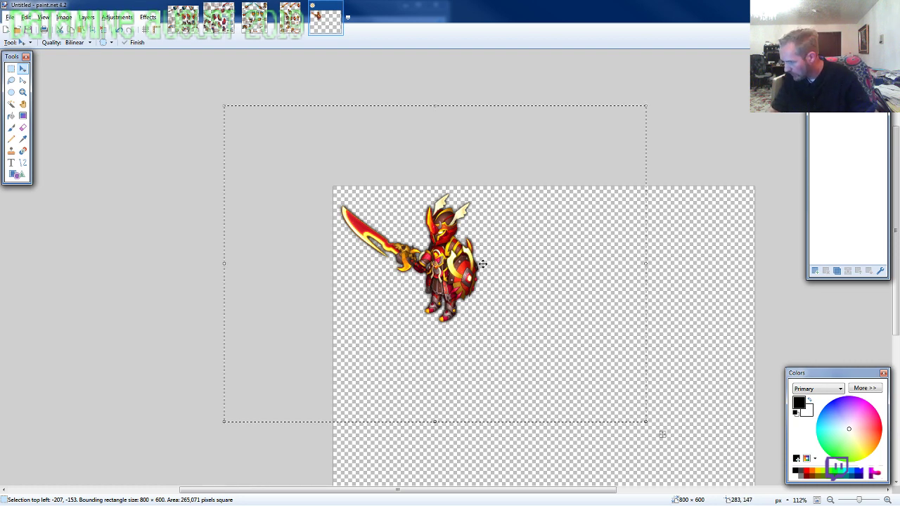
# Resize the canvas to 285 × 285 pixels with the anchor at Top Left.
pyautogui.hotkey('ctrl', 'shift', 'r')
pyautogui.write('2')
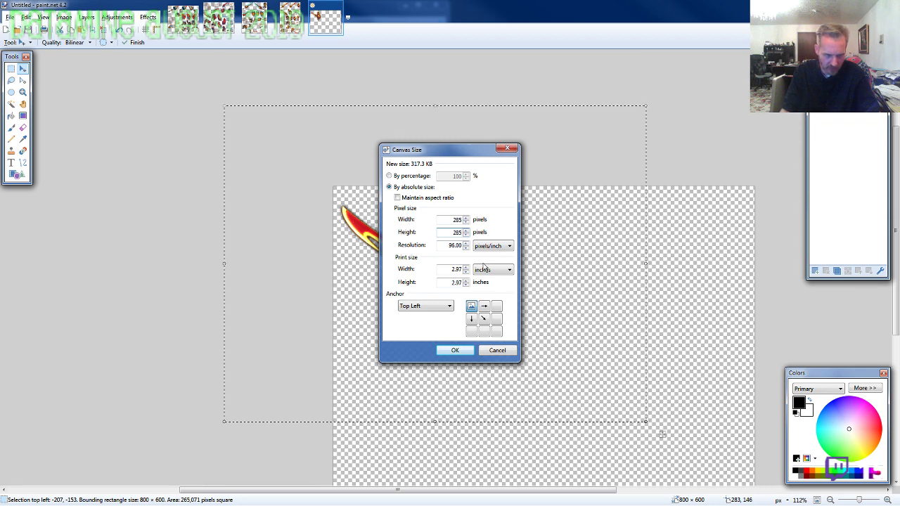
pyautogui.press('Return')
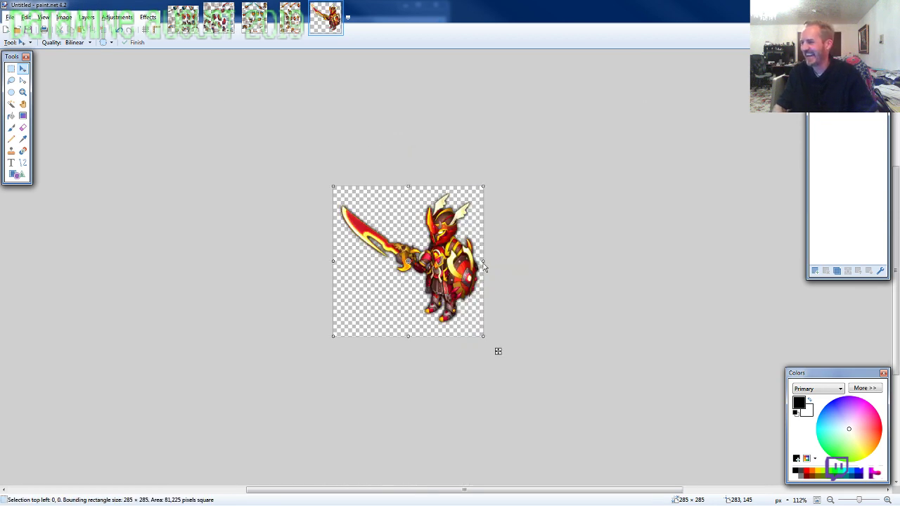
# Nudge the character down 4 pixels to center it in the cropped canvas.
pyautogui.press('Down')
pyautogui.press('Down')
pyautogui.press('Down')
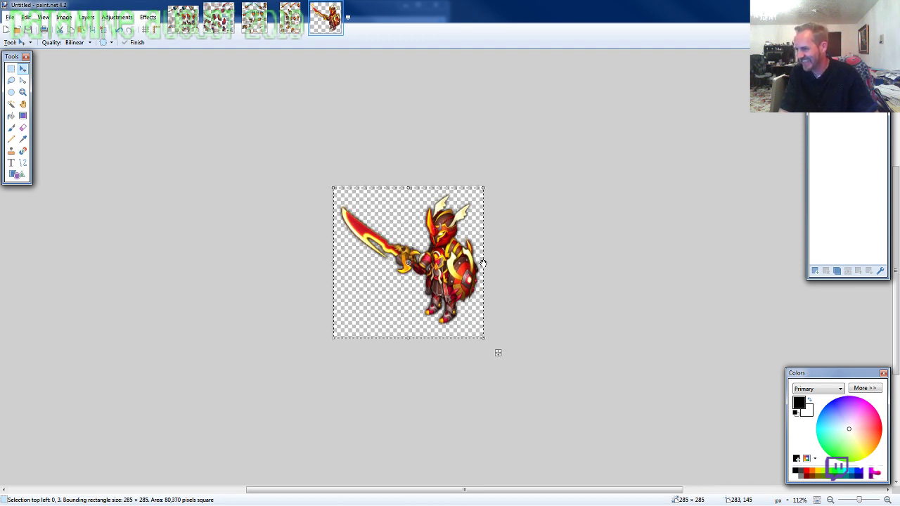
pyautogui.press('Left')
pyautogui.press('Right')
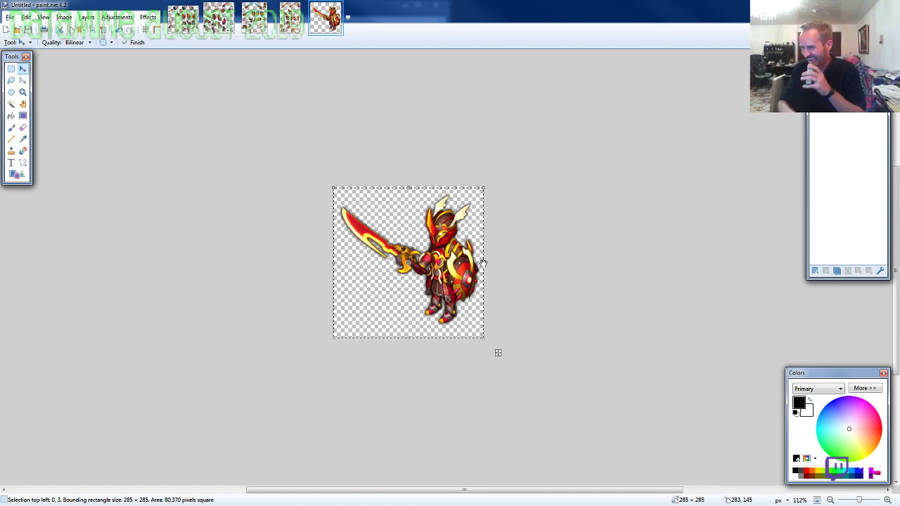
pyautogui.hotkey('ctrl', 'd')
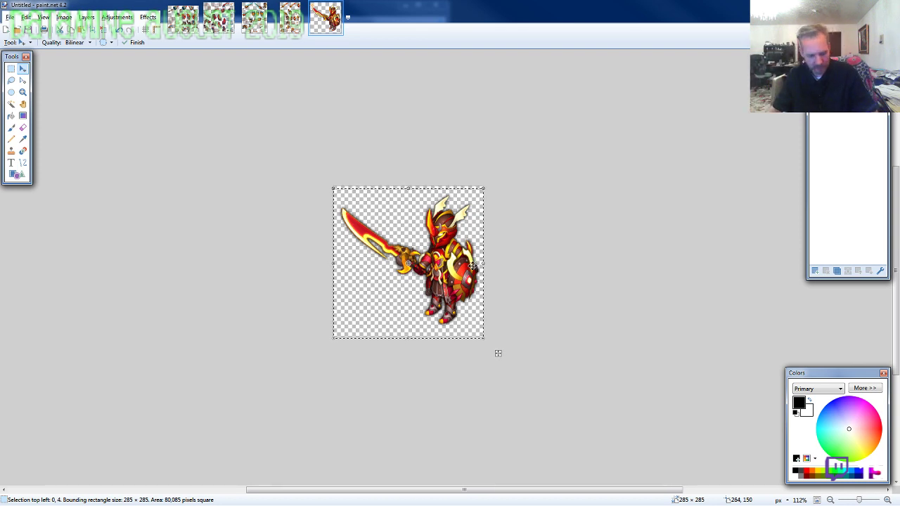
# Save the image as a PNG named ARMOR6-FF-M-EVO2 in the 2019-08 folder, and close it and its sprite sheet.
pyautogui.hotkey('ctrl', 's')
pyautogui.write('ARMOR')
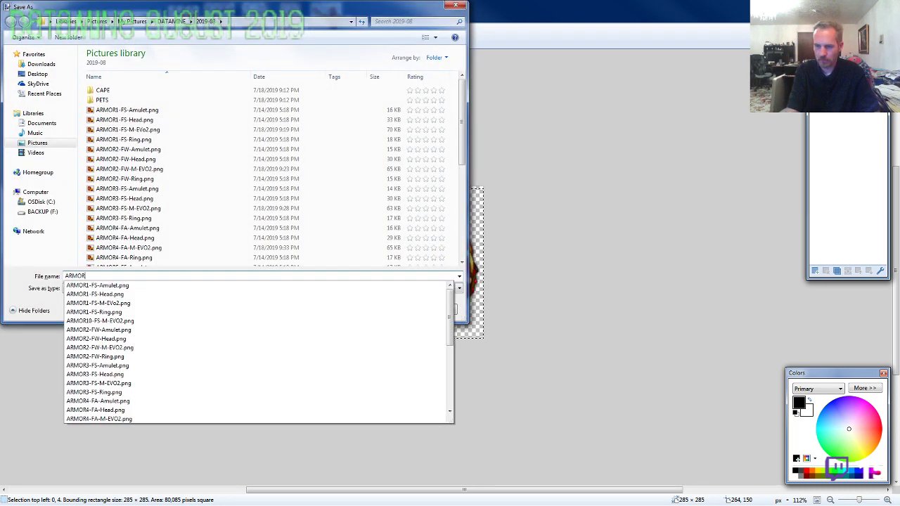
pyautogui.write('6-FF-M-EV')
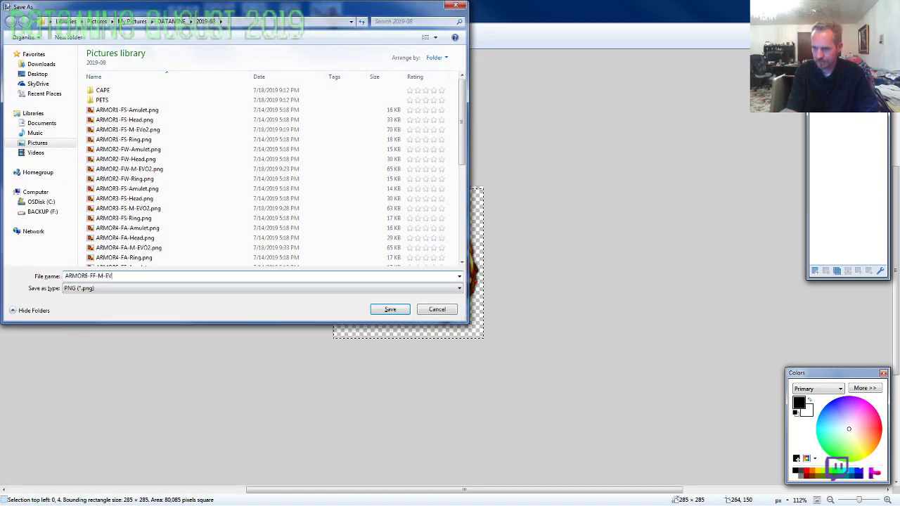
pyautogui.write('O2')
pyautogui.press('Return')
pyautogui.press('Return')
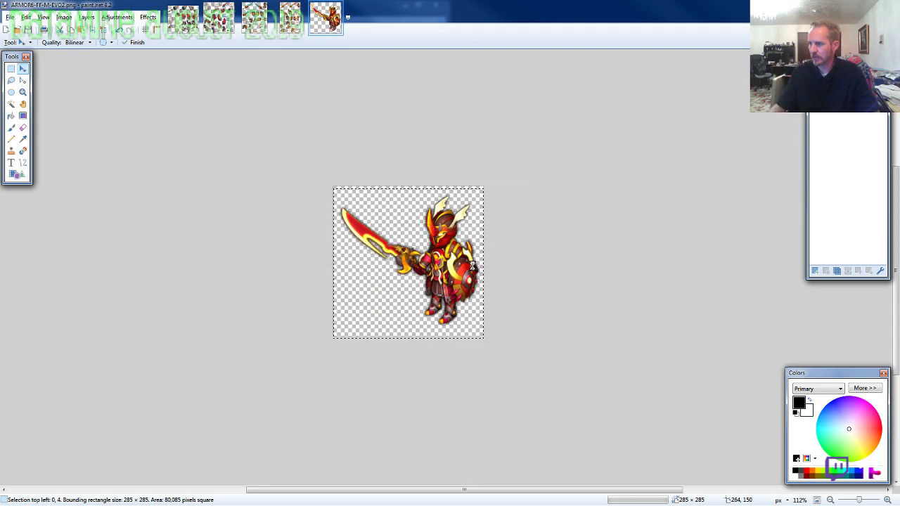
pyautogui.hotkey('ctrl', 'w')
pyautogui.hotkey('ctrl', 'w')
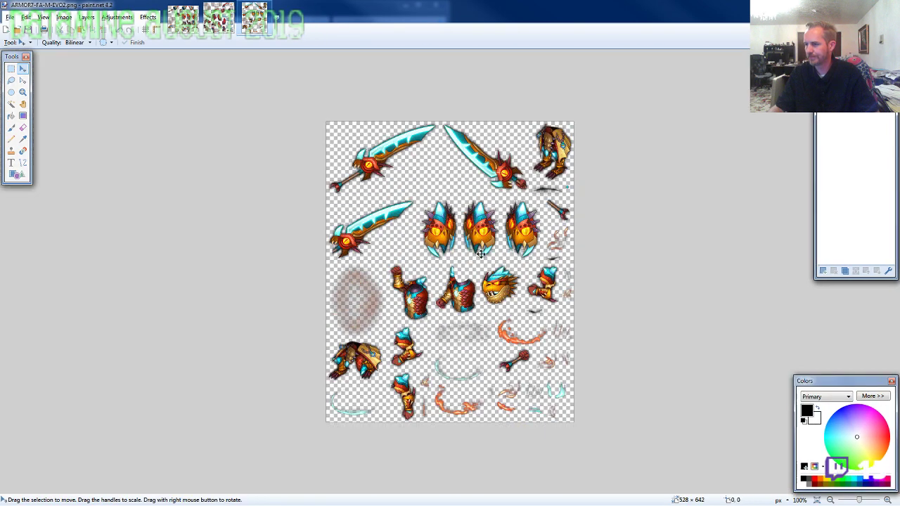
# Lasso-select the spiked dragon head in the middle row of the ARMOR7-FA-M-EVO2 sprite sheet.
pyautogui.click(17, 82)
pyautogui.scroll(8, 493, 309)
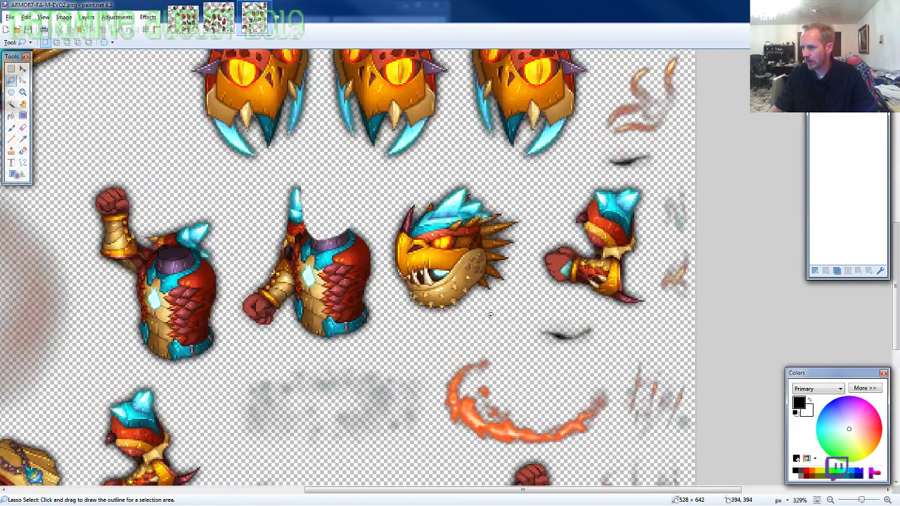
pyautogui.moveTo(526, 232)
pyautogui.mouseDown()
pyautogui.moveTo(489, 186)
pyautogui.moveTo(468, 178)
pyautogui.moveTo(443, 178)
pyautogui.moveTo(400, 199)
pyautogui.moveTo(385, 244)
pyautogui.moveTo(387, 284)
pyautogui.moveTo(422, 328)
pyautogui.mouseUp()
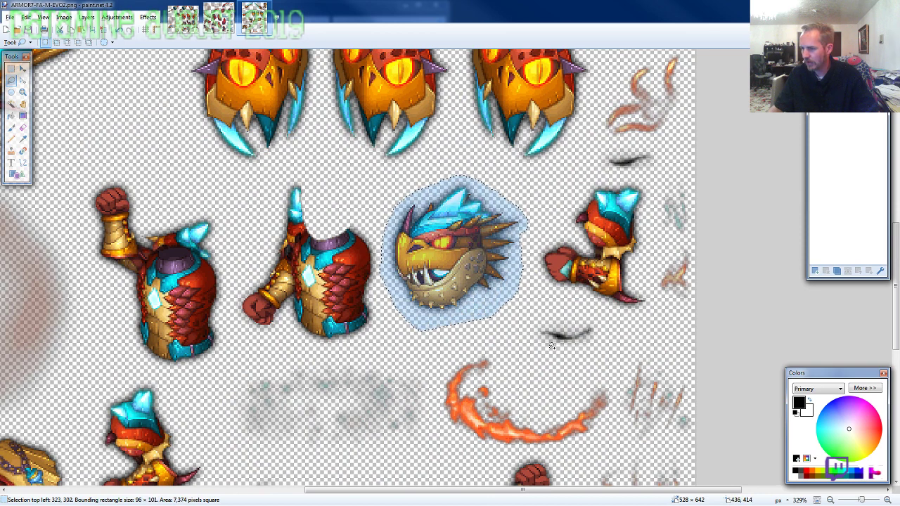
pyautogui.scroll(-4, 552, 345)
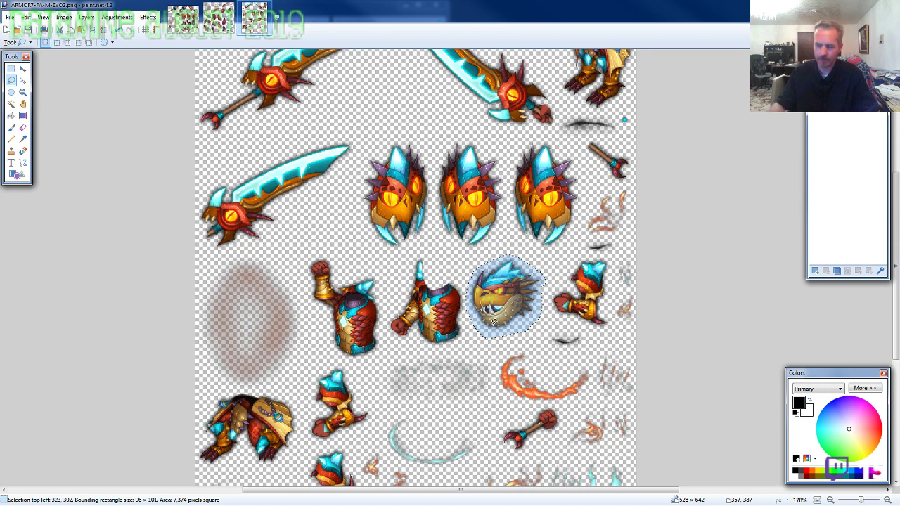
# Create a new 800 × 600 pixel image and paste the dragon head near the middle of its canvas.
pyautogui.hotkey('ctrl', 'n')
pyautogui.write('60')
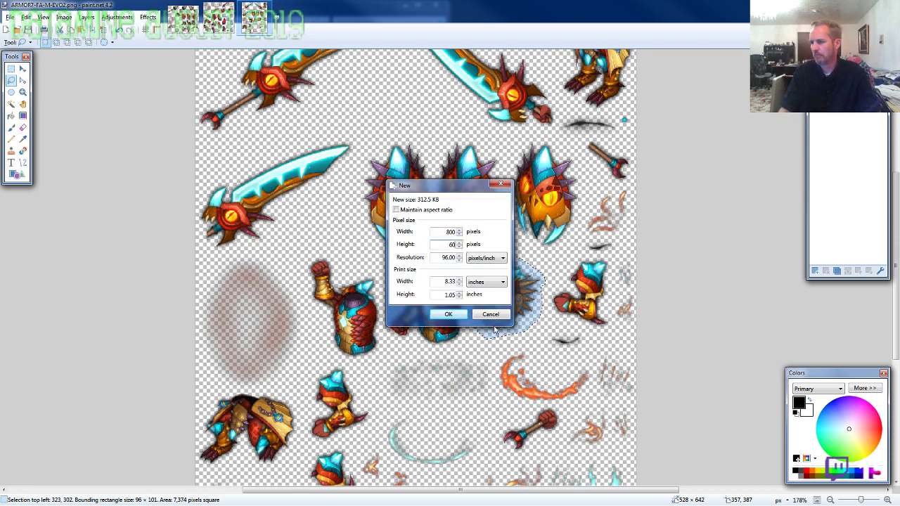
pyautogui.write('0')
pyautogui.press('Return')
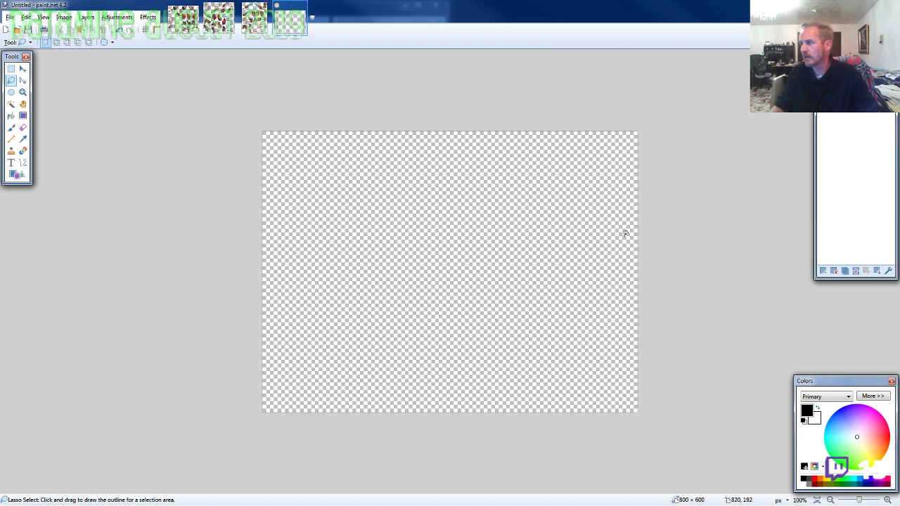
pyautogui.hotkey('ctrl', 'v')
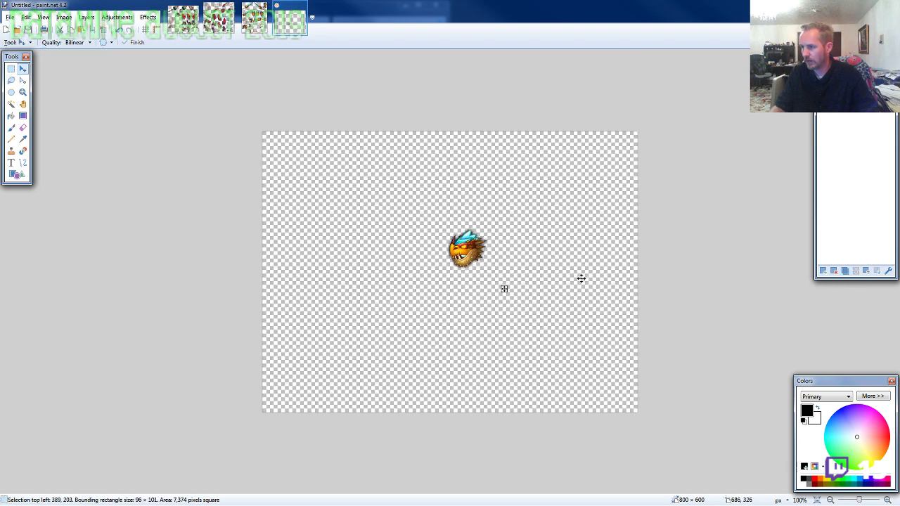
# Lasso-select the torso with the lowered arm beside the dragon head on the ARMOR7-FA-M-EVO2 sheet, and return to the untitled image.
pyautogui.click(257, 21)
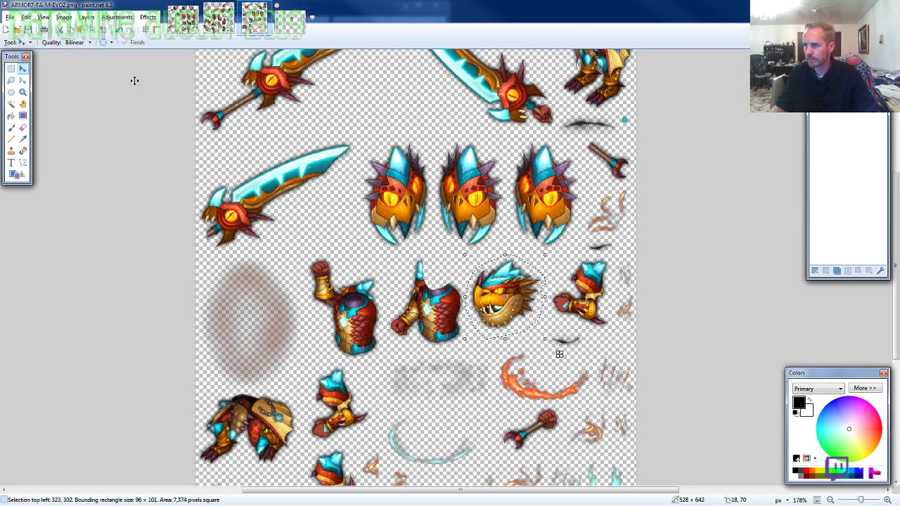
pyautogui.click(12, 81)
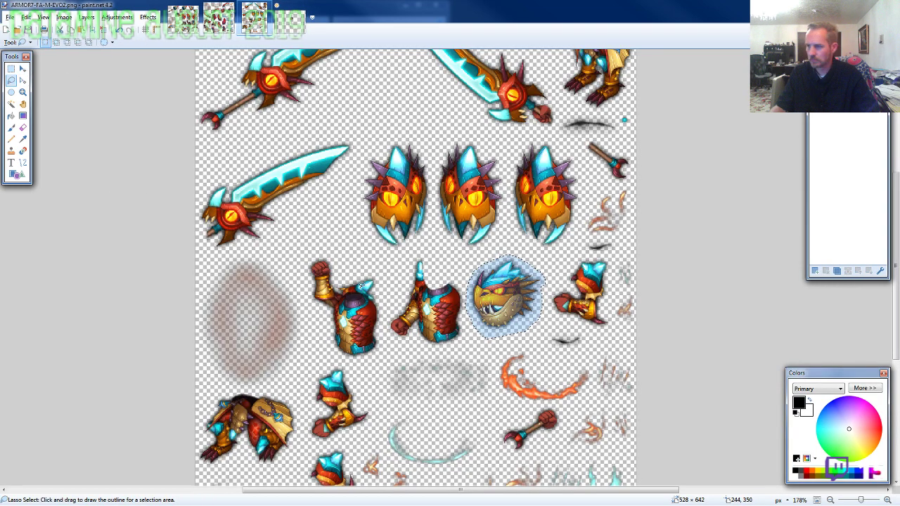
pyautogui.scroll(4, 361, 284)
pyautogui.click(494, 313)
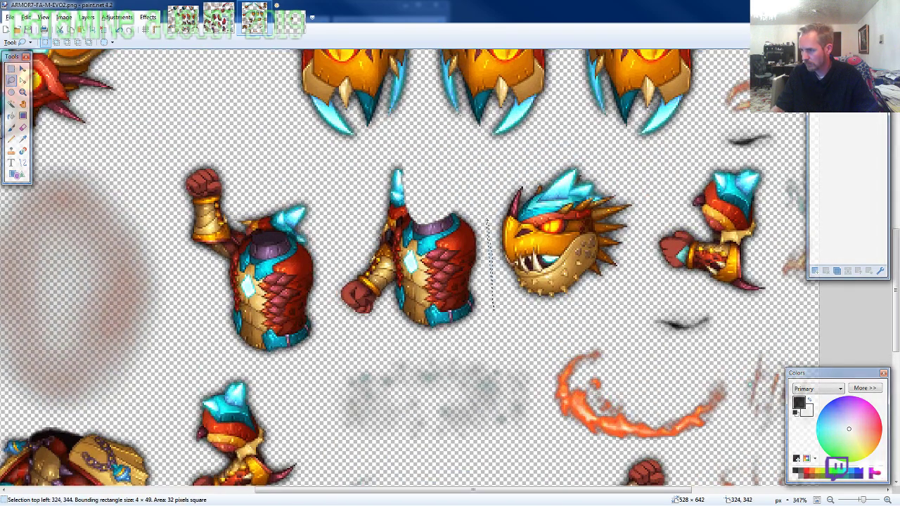
pyautogui.moveTo(486, 215)
pyautogui.mouseDown()
pyautogui.moveTo(440, 162)
pyautogui.moveTo(412, 149)
pyautogui.moveTo(366, 182)
pyautogui.moveTo(334, 284)
pyautogui.moveTo(342, 314)
pyautogui.moveTo(413, 341)
pyautogui.mouseUp()
pyautogui.scroll(-3, 516, 358)
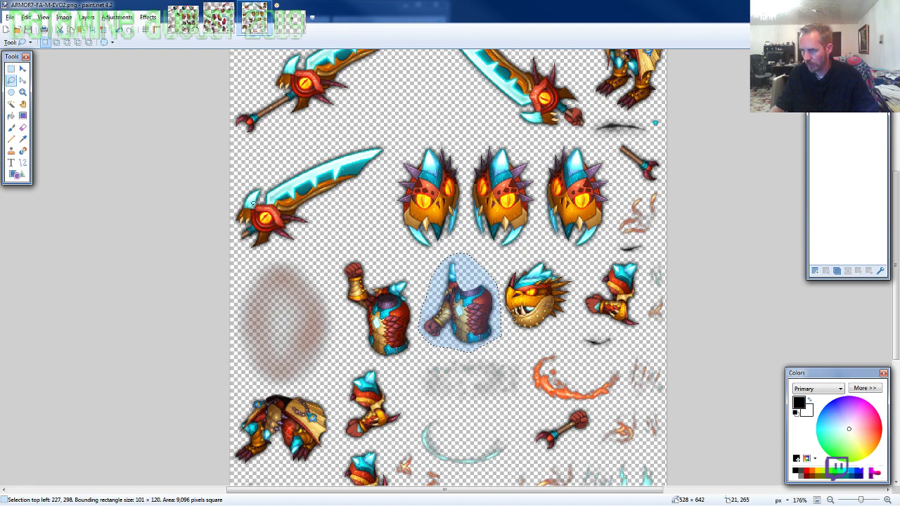
pyautogui.click(294, 28)
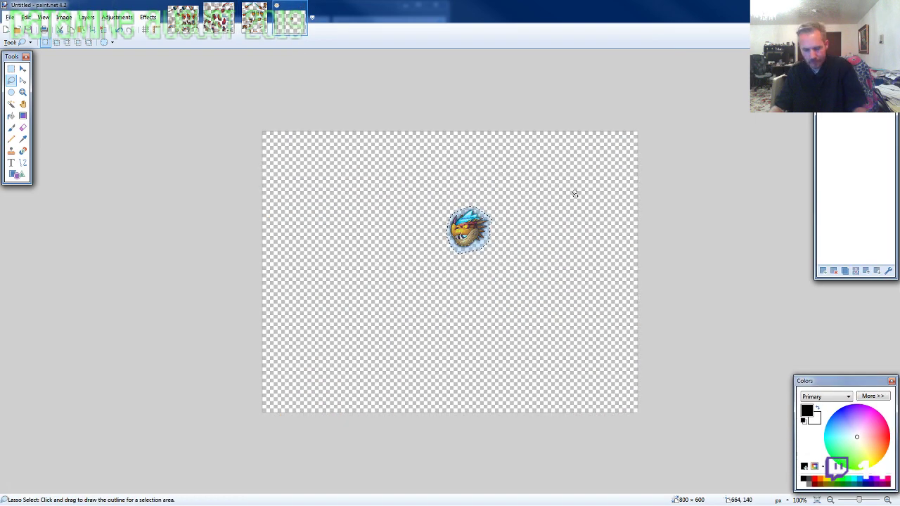
# Paste the torso on a layer beneath the dragon head and move it so the neck meets the head.
pyautogui.moveTo(864, 99); pyautogui.dragTo(858, 189)
pyautogui.scroll(6, 492, 238)
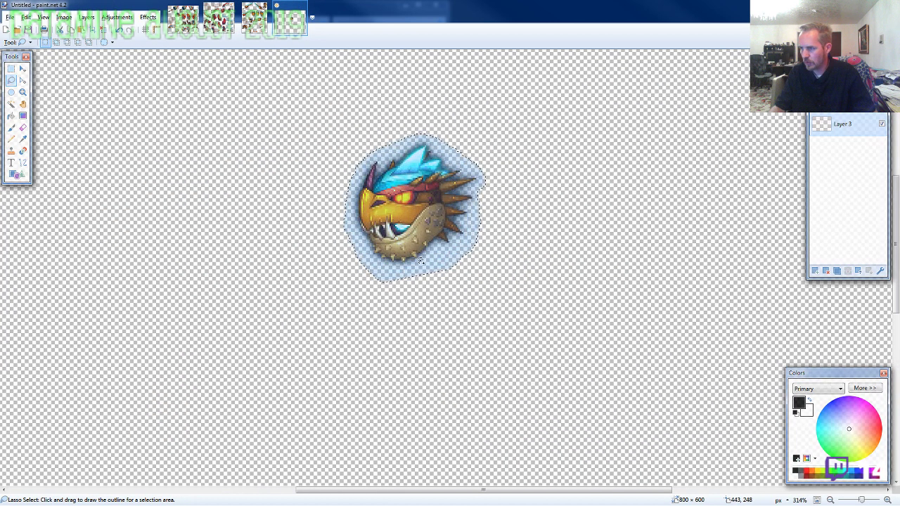
pyautogui.hotkey('ctrl', 'v')
pyautogui.scroll(1, 373, 316)
pyautogui.moveTo(342, 354); pyautogui.dragTo(562, 237)
pyautogui.scroll(-1, 523, 298)
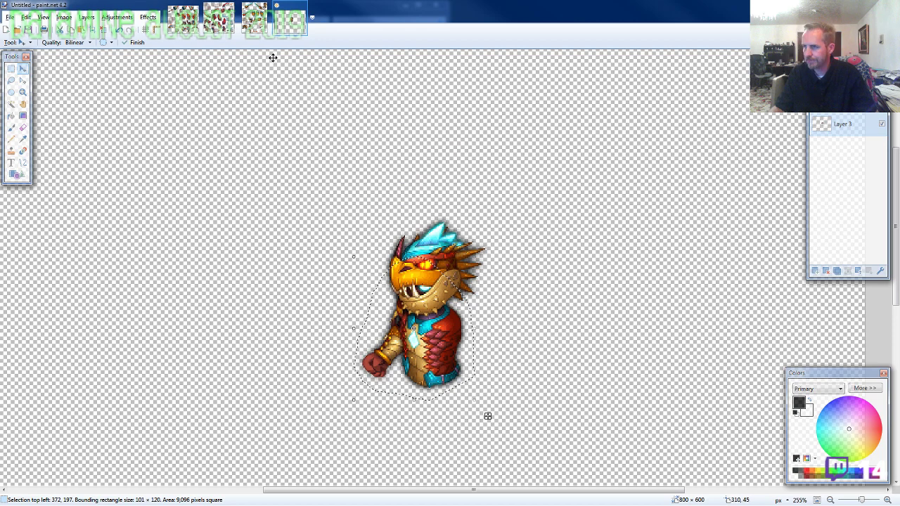
# Lasso-select the standing legs in the upper corner of the ARMOR7-FA-M-EVO2 sheet, and return to the untitled image.
pyautogui.click(255, 17)
pyautogui.click(11, 80)
pyautogui.scroll(-2, 379, 256)
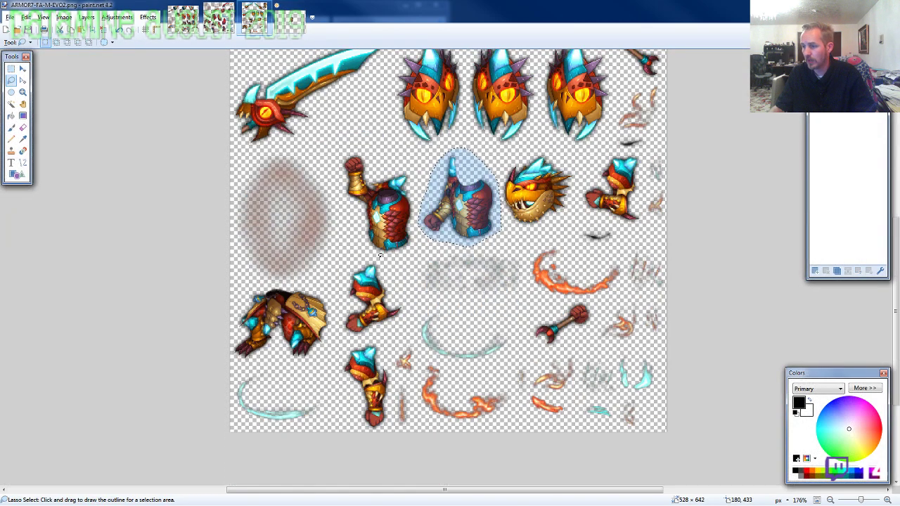
pyautogui.scroll(3, 380, 256)
pyautogui.scroll(3, 691, 254)
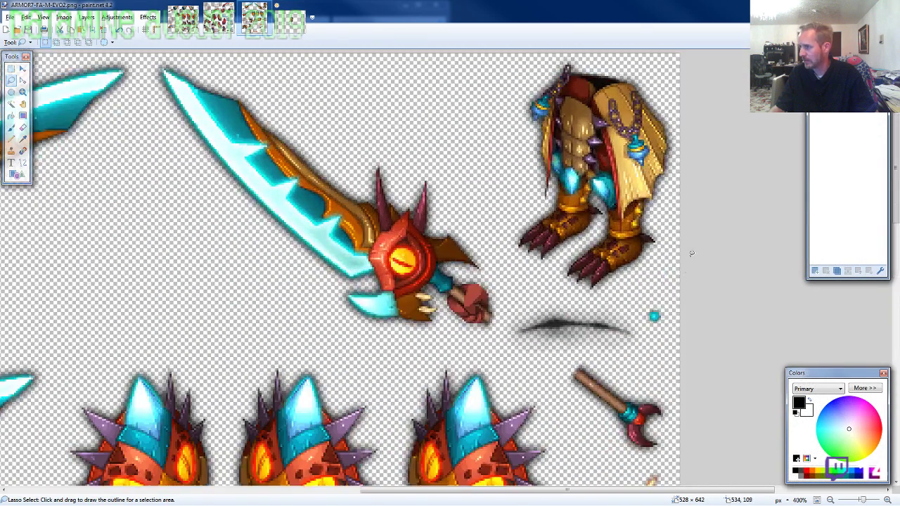
pyautogui.scroll(2, 691, 254)
pyautogui.moveTo(656, 135)
pyautogui.mouseDown()
pyautogui.moveTo(573, 109)
pyautogui.moveTo(524, 130)
pyautogui.moveTo(499, 177)
pyautogui.moveTo(495, 278)
pyautogui.moveTo(527, 323)
pyautogui.moveTo(581, 347)
pyautogui.moveTo(623, 344)
pyautogui.moveTo(690, 312)
pyautogui.mouseUp()
pyautogui.click(290, 21)
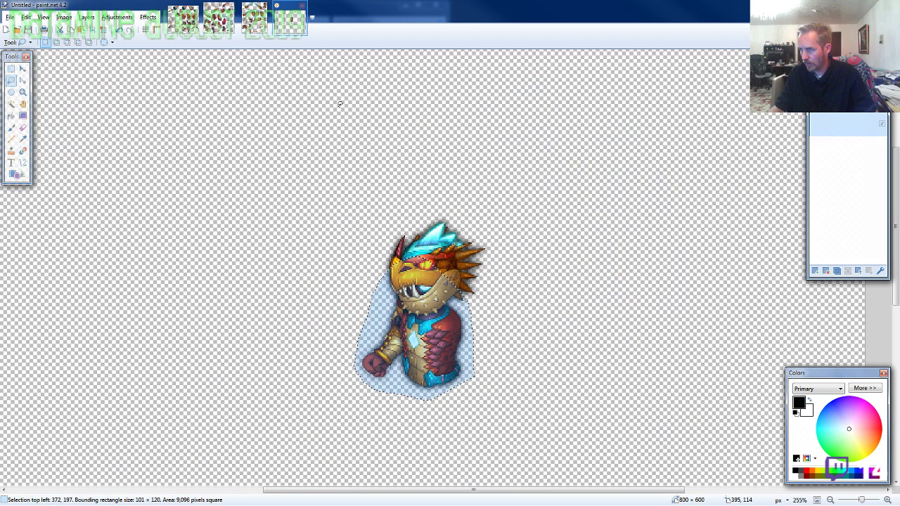
# Paste the legs on Layer 4 beneath the torso and align them with the waist.
pyautogui.scroll(-3, 641, 225)
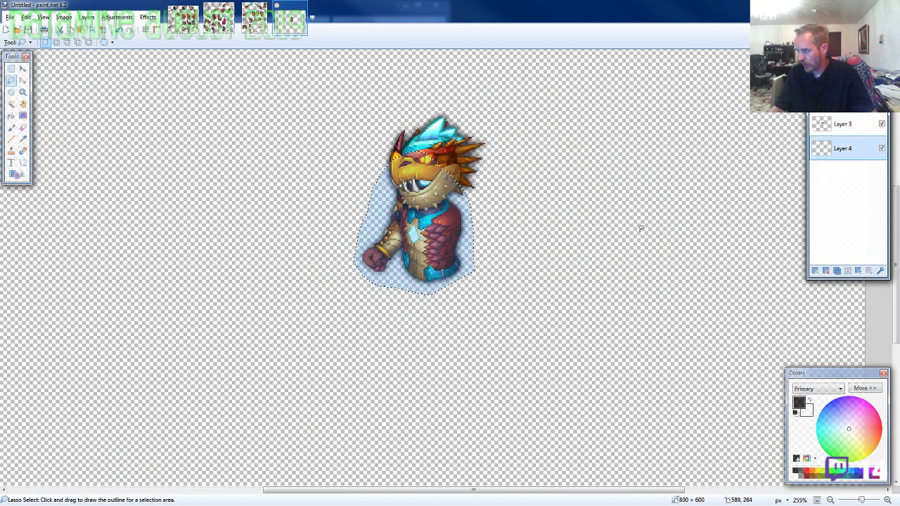
pyautogui.hotkey('ctrl', 'v')
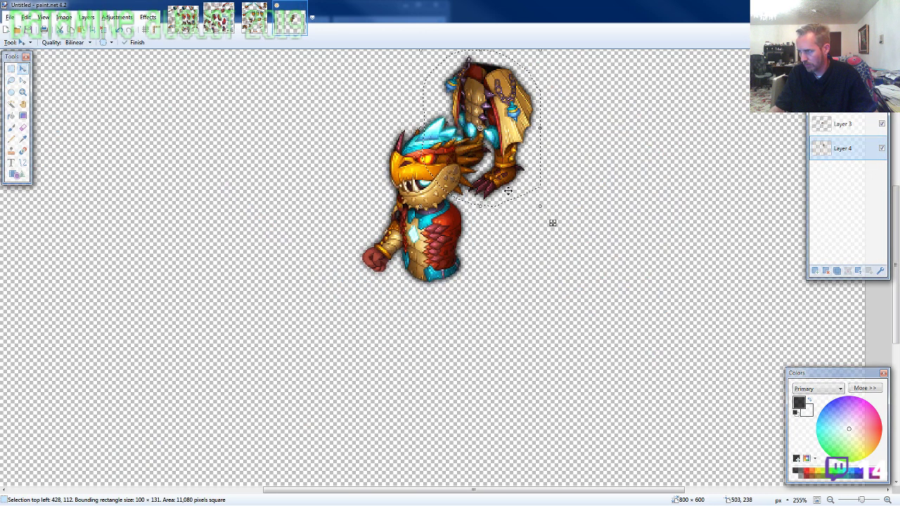
pyautogui.moveTo(508, 190); pyautogui.dragTo(453, 326)
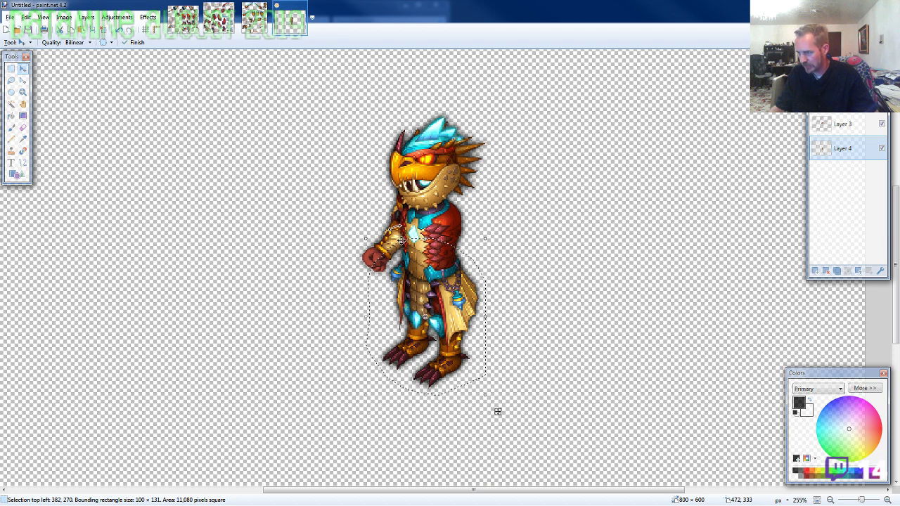
# Lasso-select the straight hanging arm at the bottom of the ARMOR7-FA-M-EVO2 sheet, and return to the untitled image.
pyautogui.click(254, 19)
pyautogui.click(11, 79)
pyautogui.scroll(-5, 327, 236)
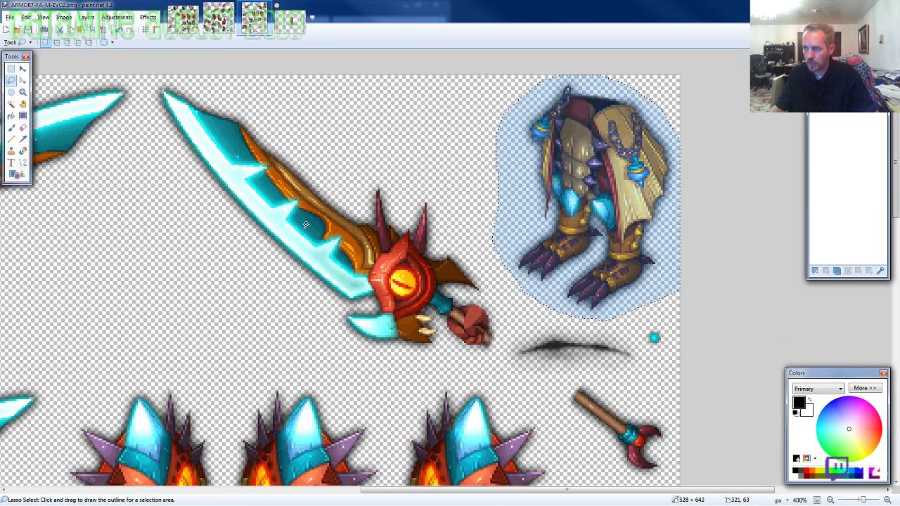
pyautogui.keyDown('ctrl'); pyautogui.scroll(-2, 327, 236); pyautogui.keyUp('ctrl')
pyautogui.scroll(-3, 440, 275)
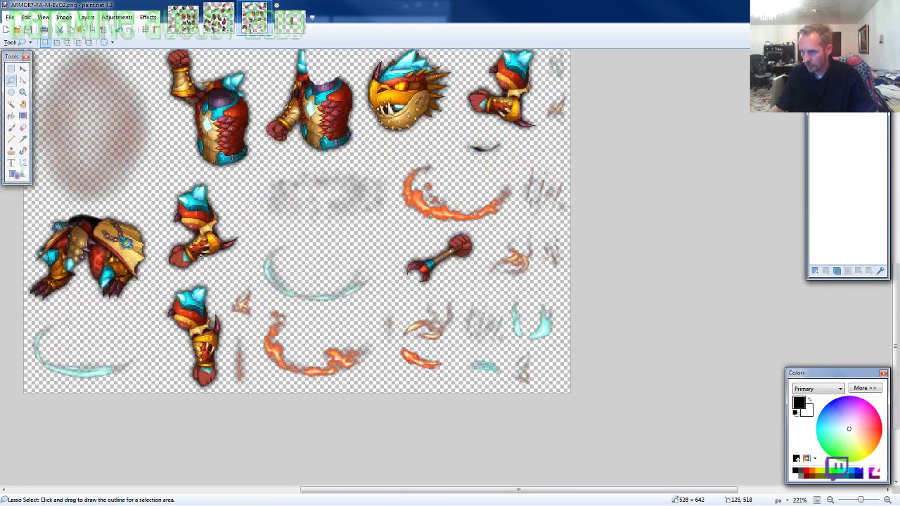
pyautogui.keyDown('ctrl'); pyautogui.scroll(2, 199, 257); pyautogui.keyUp('ctrl')
pyautogui.scroll(-2, 211, 267)
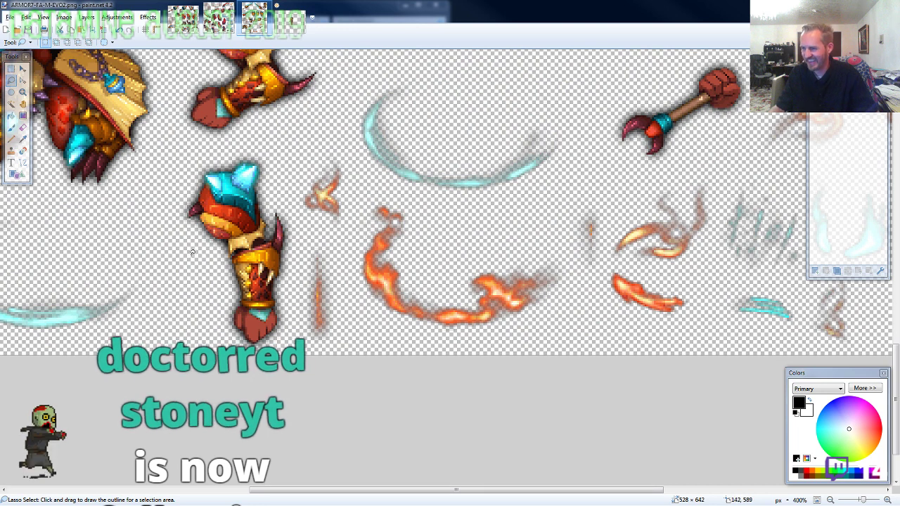
pyautogui.moveTo(266, 152)
pyautogui.mouseDown()
pyautogui.moveTo(177, 232)
pyautogui.moveTo(215, 348)
pyautogui.moveTo(289, 390)
pyautogui.mouseUp()
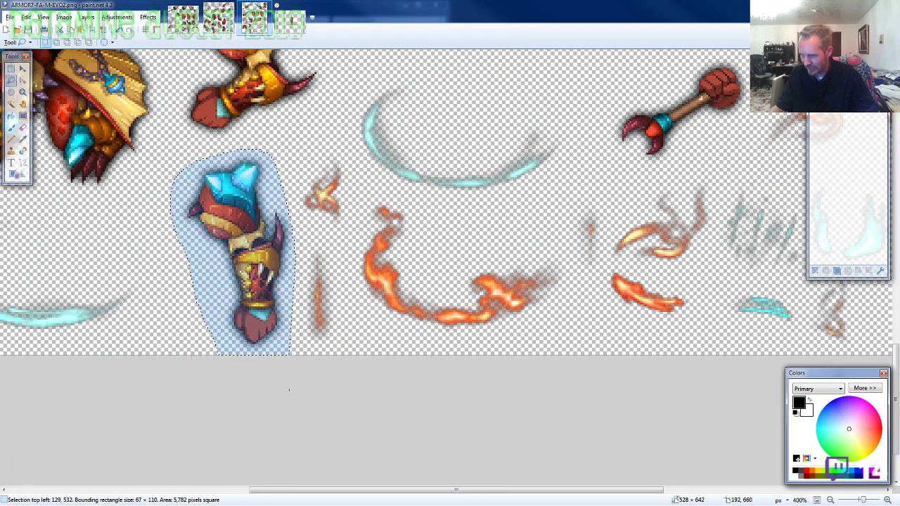
pyautogui.click(301, 31)
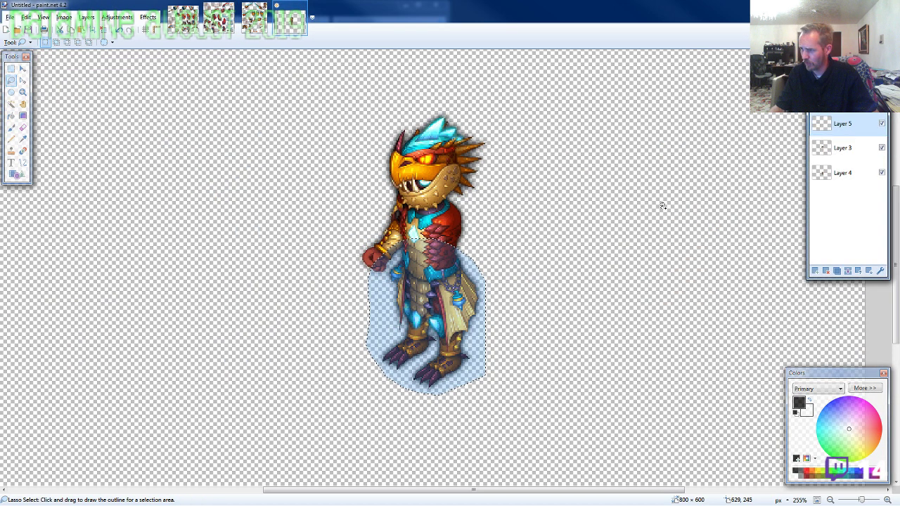
# Paste the hanging arm on Layer 5 above the torso, fit it to the shoulder, and clear the selection.
pyautogui.hotkey('ctrl', 'v')
pyautogui.moveTo(240, 368); pyautogui.dragTo(600, 202)
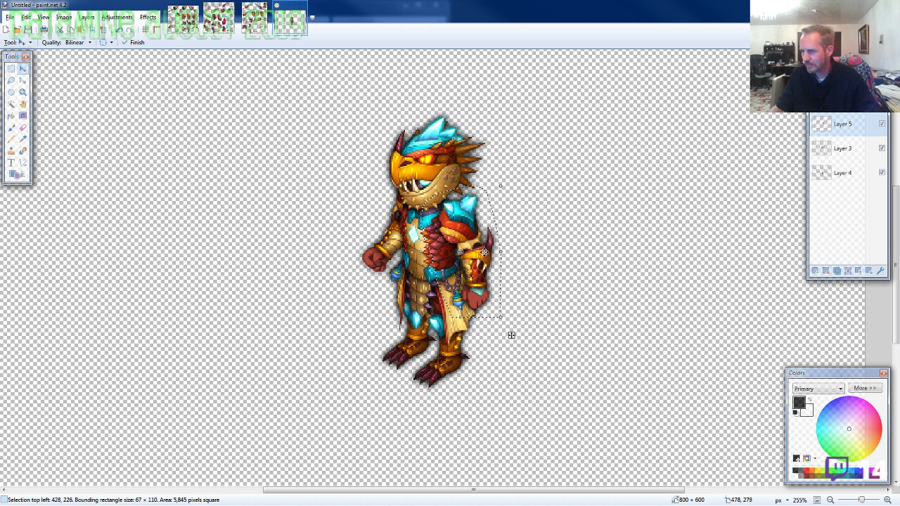
pyautogui.moveTo(480, 248); pyautogui.dragTo(476, 245)
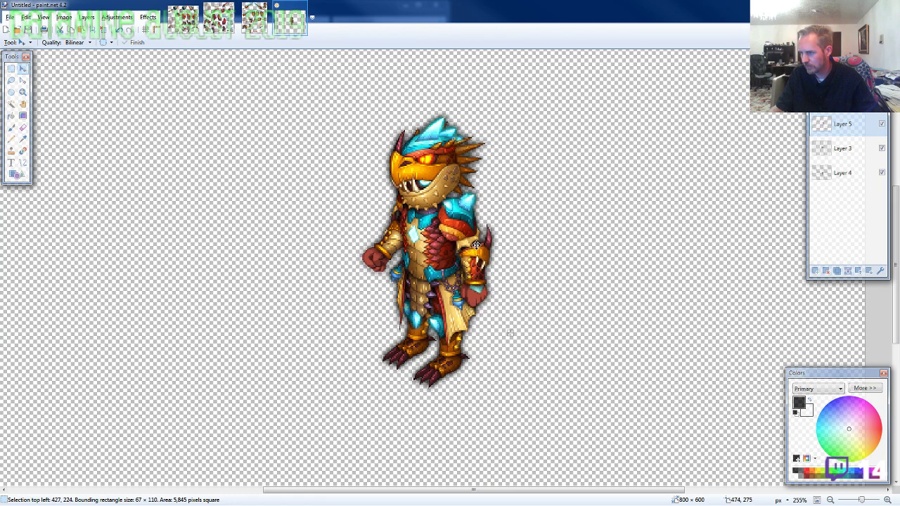
pyautogui.click(11, 80)
pyautogui.click(109, 166)
# Lasso-select the leftmost of the three spiked shields on the sheet, copy it, and paste it over the character's hanging arm.
pyautogui.click(253, 22)
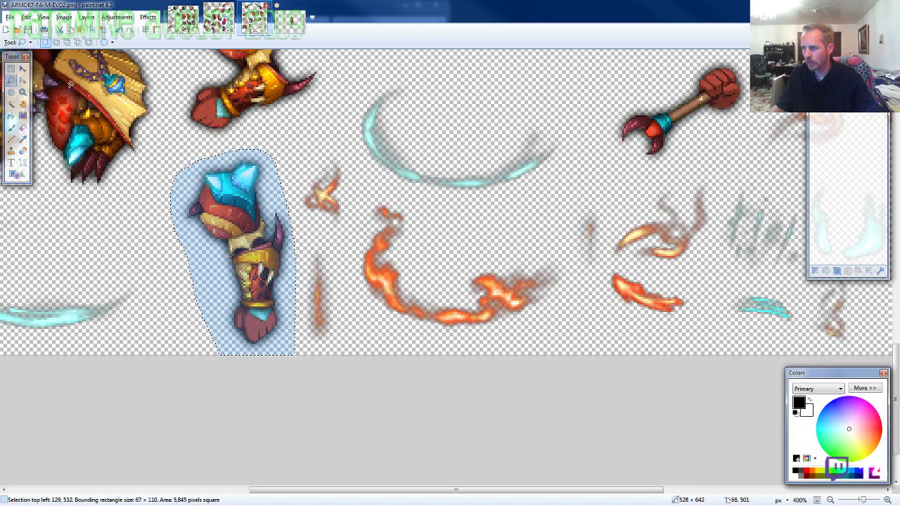
pyautogui.scroll(5, 343, 204)
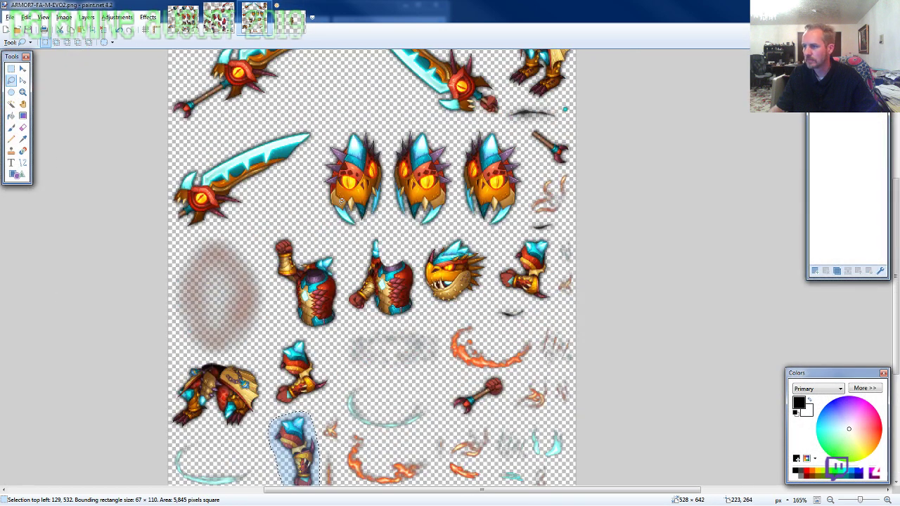
pyautogui.scroll(3, 416, 203)
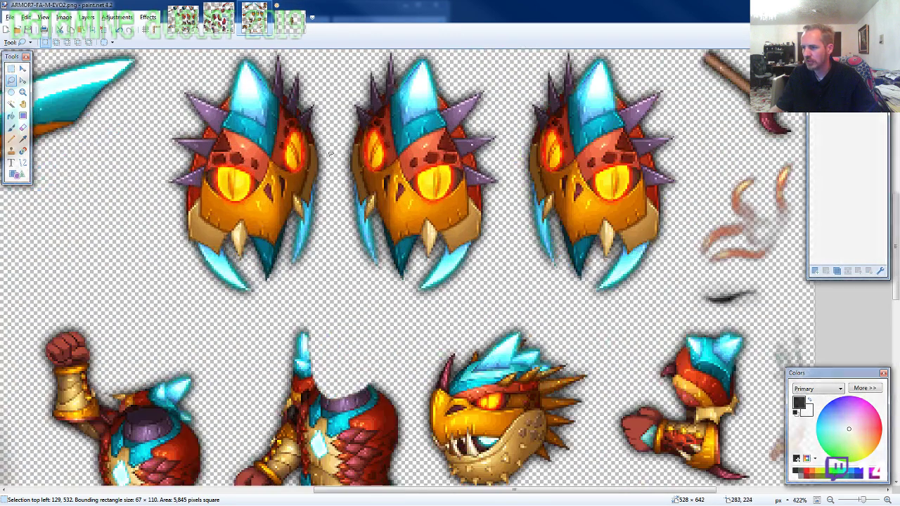
pyautogui.scroll(-1, 346, 210)
pyautogui.moveTo(306, 174)
pyautogui.mouseDown()
pyautogui.moveTo(226, 161)
pyautogui.moveTo(158, 235)
pyautogui.moveTo(155, 282)
pyautogui.moveTo(194, 397)
pyautogui.moveTo(241, 422)
pyautogui.moveTo(336, 289)
pyautogui.mouseUp()
pyautogui.hotkey('ctrl', 'c')
pyautogui.hotkey('ctrl', 'Tab')
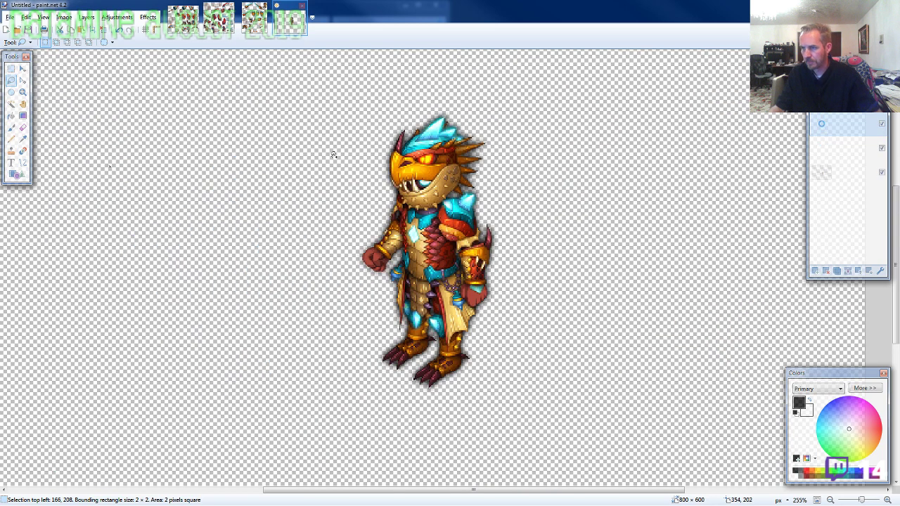
pyautogui.hotkey('ctrl', 'shift', 'v')
pyautogui.moveTo(208, 209); pyautogui.dragTo(485, 296)
# Lasso-select the downward-angled sword with the gripping fist beside the standing legs on the ARMOR7-FA-M-EVO2 sheet.
pyautogui.click(249, 27)
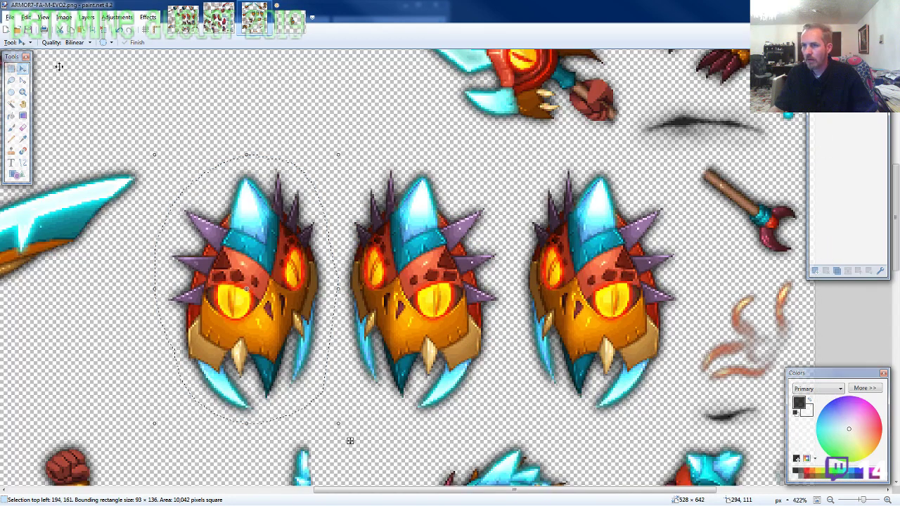
pyautogui.click(11, 80)
pyautogui.scroll(-3, 345, 222)
pyautogui.scroll(2, 443, 222)
pyautogui.scroll(2, 443, 223)
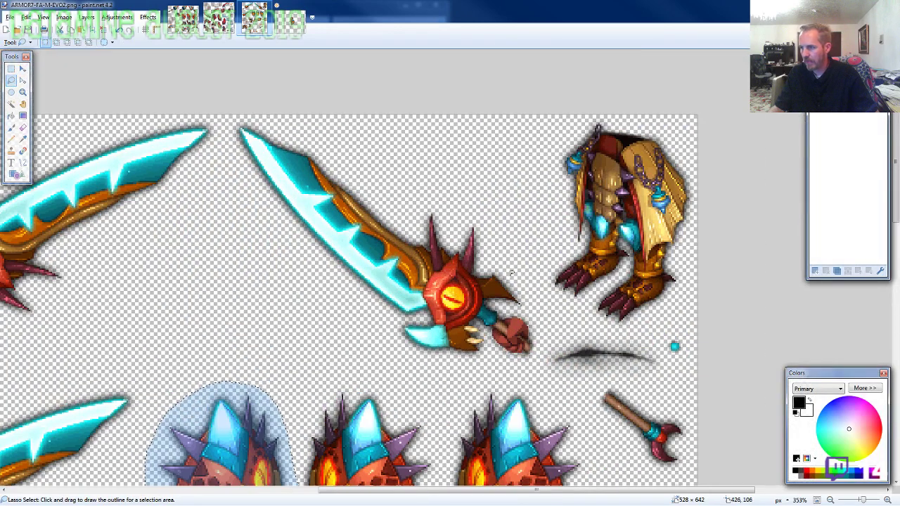
pyautogui.moveTo(541, 326)
pyautogui.mouseDown()
pyautogui.moveTo(482, 209)
pyautogui.moveTo(410, 166)
pyautogui.moveTo(329, 135)
pyautogui.moveTo(232, 117)
pyautogui.moveTo(238, 170)
pyautogui.moveTo(266, 233)
pyautogui.moveTo(333, 329)
pyautogui.moveTo(388, 360)
pyautogui.moveTo(484, 372)
pyautogui.moveTo(537, 363)
pyautogui.mouseUp()
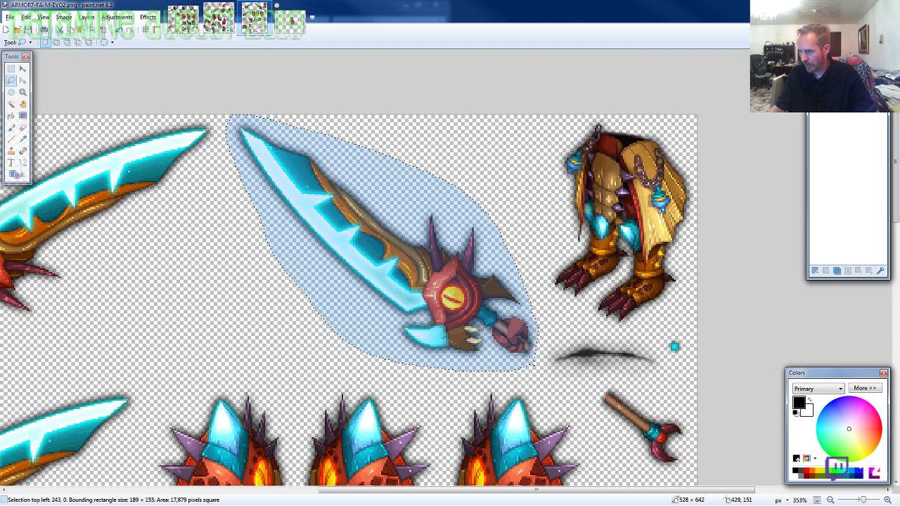
# Paste the sword into the untitled image on Layer 6 and place its fist over the character's free hand.
pyautogui.click(297, 25)
pyautogui.scroll(5, 324, 162)
pyautogui.hotkey('ctrl', 'shift', 'v')
pyautogui.moveTo(473, 402); pyautogui.dragTo(442, 354)
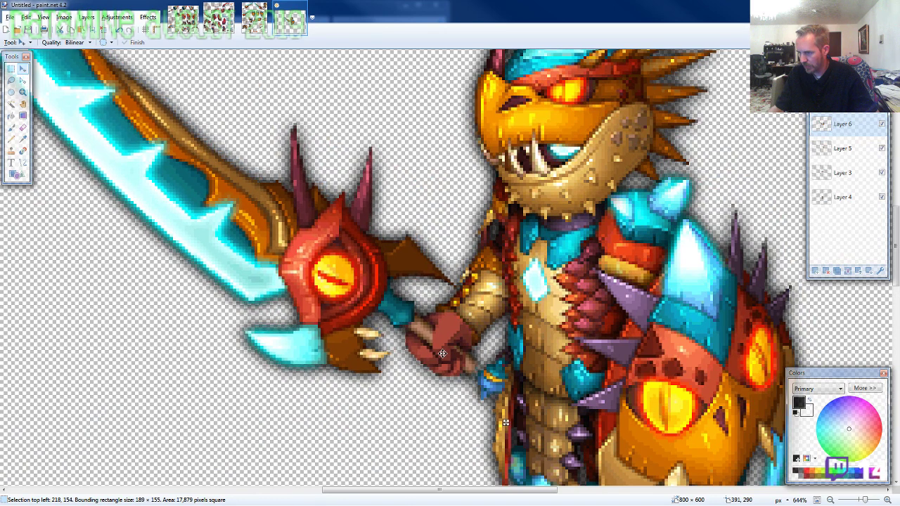
# Erase the edge of the sword's fist covering the gold wristband, using a 2-pixel eraser on Layer 6.
pyautogui.click(23, 127)
pyautogui.scroll(3, 473, 331)
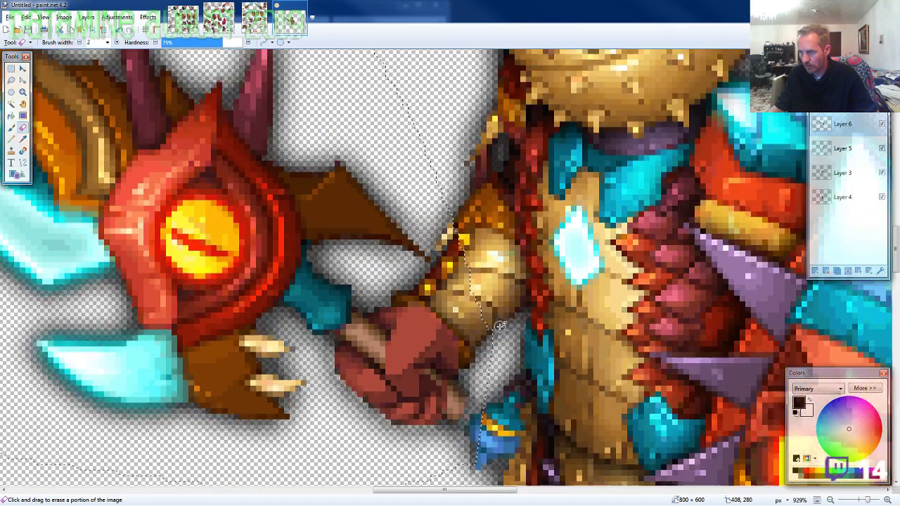
pyautogui.moveTo(398, 297); pyautogui.dragTo(467, 354)
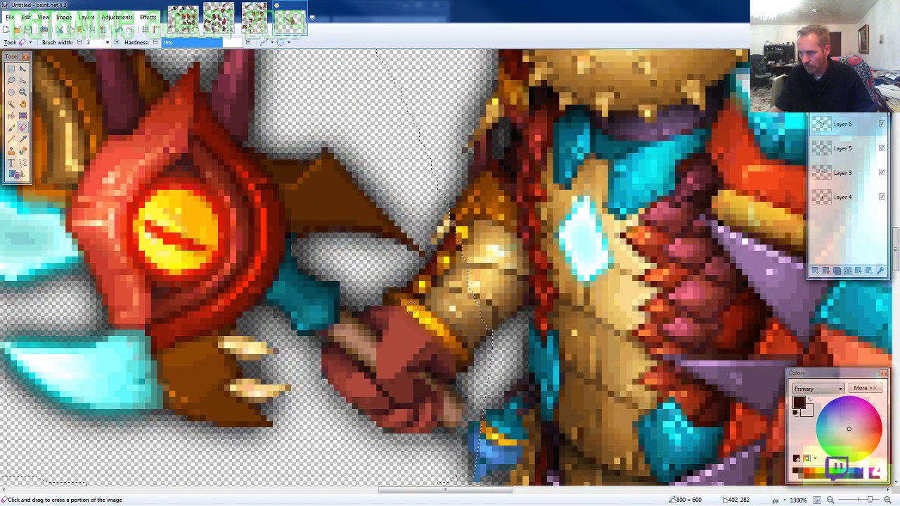
pyautogui.moveTo(389, 294); pyautogui.dragTo(455, 373)
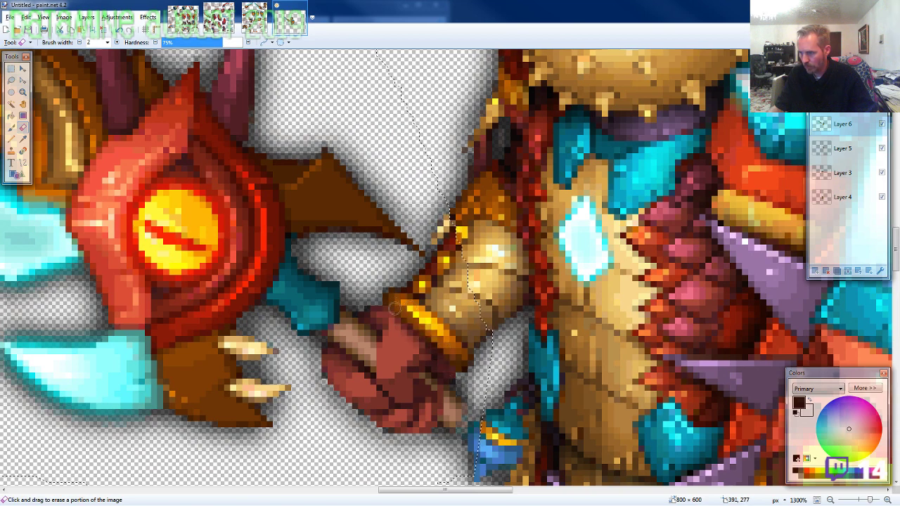
pyautogui.scroll(-8, 398, 317)
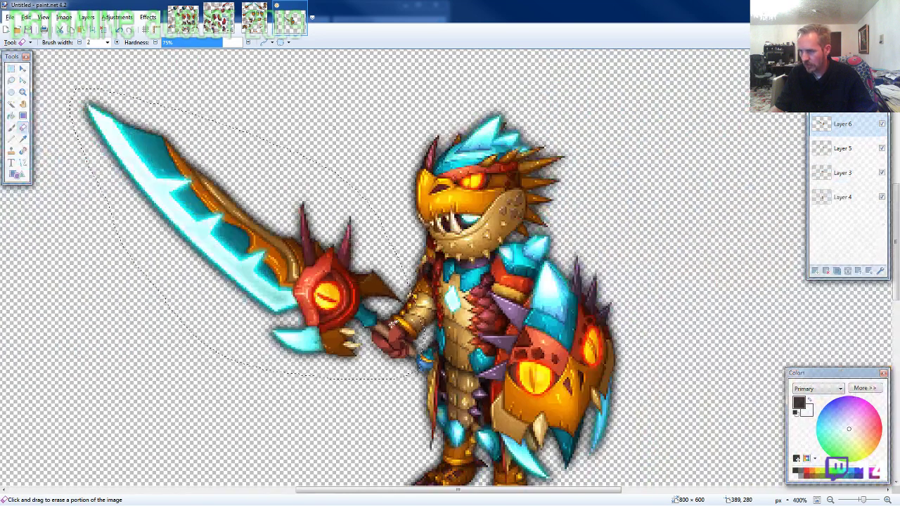
pyautogui.scroll(-1, 398, 322)
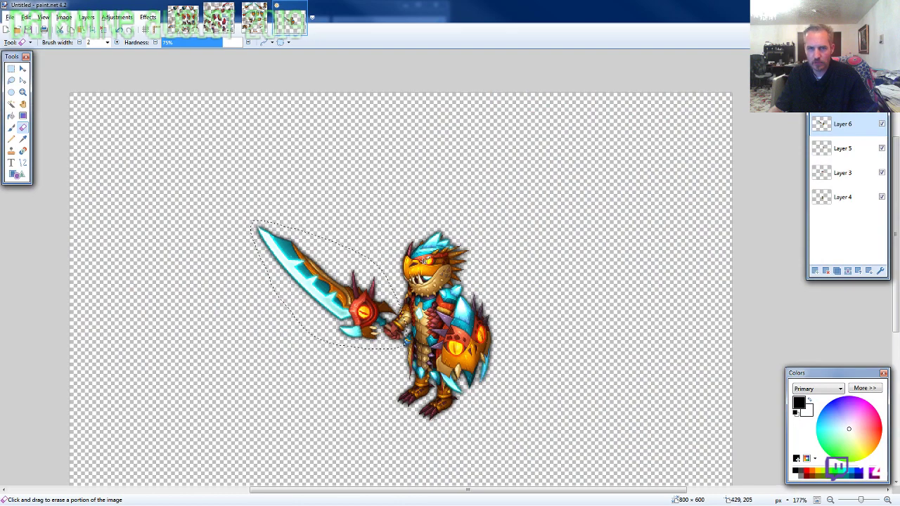
# Lasso-select the clawed sword pommel with its short handle, right of the shields on the ARMOR7-FA-M-EVO2 sheet.
pyautogui.click(254, 15)
pyautogui.click(11, 80)
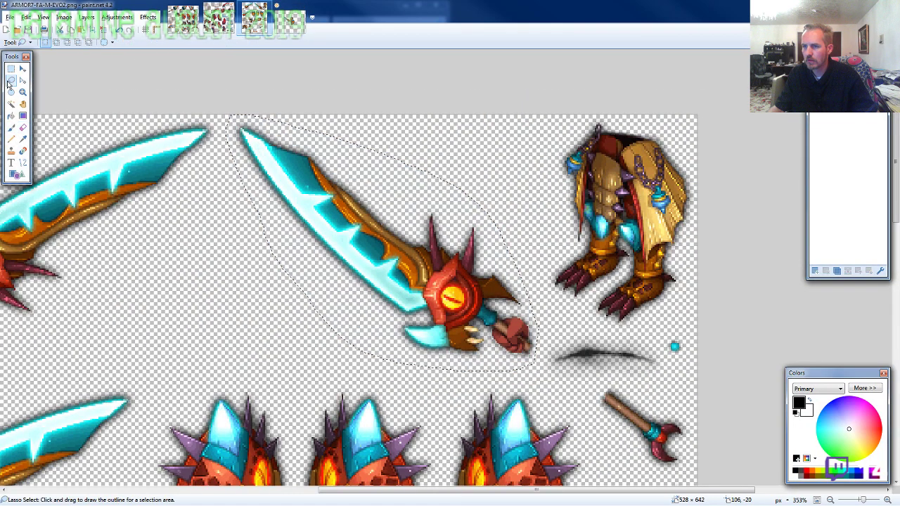
pyautogui.scroll(-1, 178, 211)
pyautogui.scroll(-6, 455, 203)
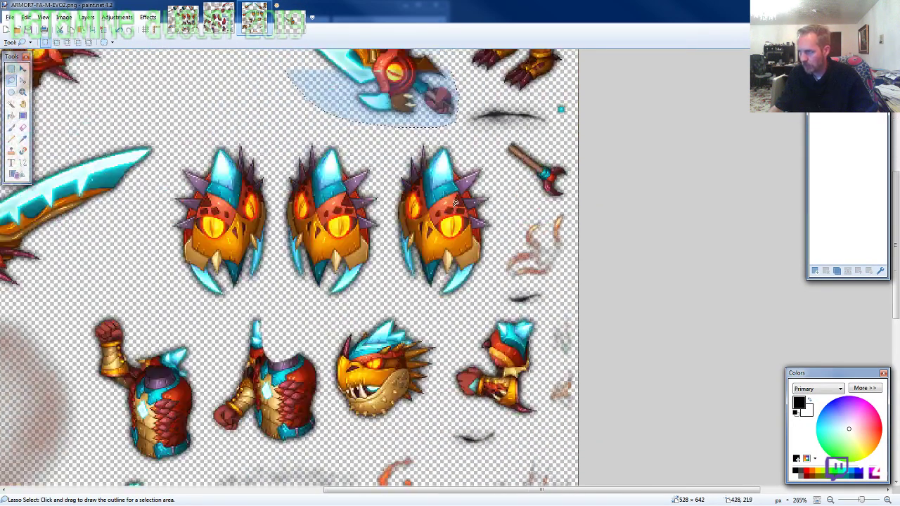
pyautogui.scroll(2, 455, 202)
pyautogui.moveTo(616, 235)
pyautogui.mouseDown()
pyautogui.moveTo(543, 185)
pyautogui.moveTo(501, 186)
pyautogui.moveTo(530, 261)
pyautogui.mouseUp()
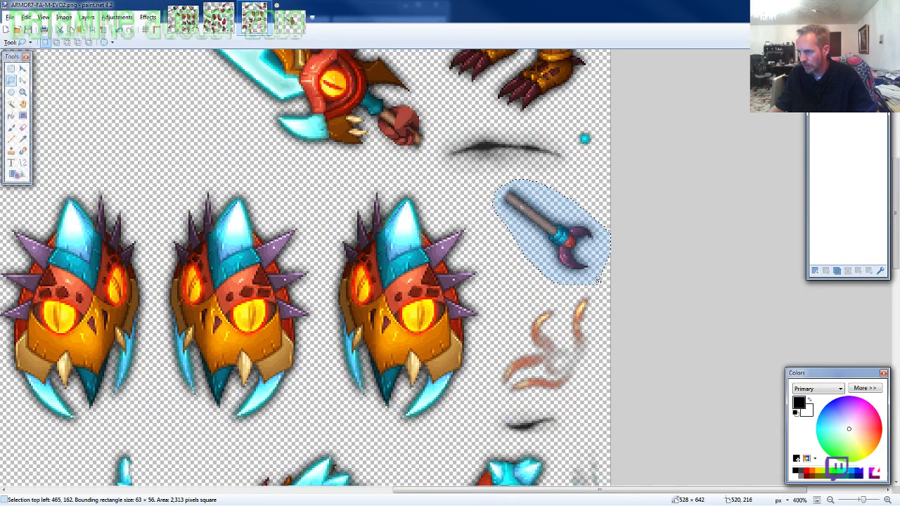
# Paste the pommel into the untitled image on Layer 7 below all other parts, and align its handle with the sword fist.
pyautogui.click(300, 27)
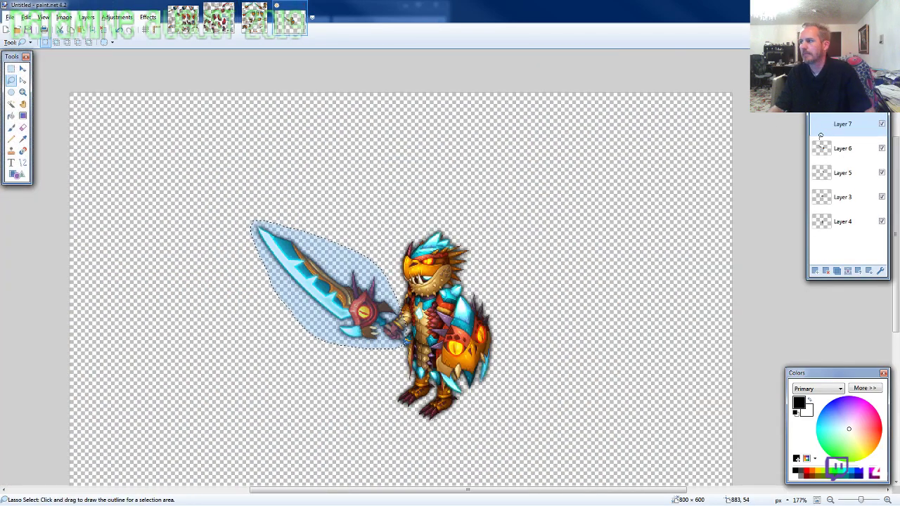
pyautogui.scroll(3, 625, 322)
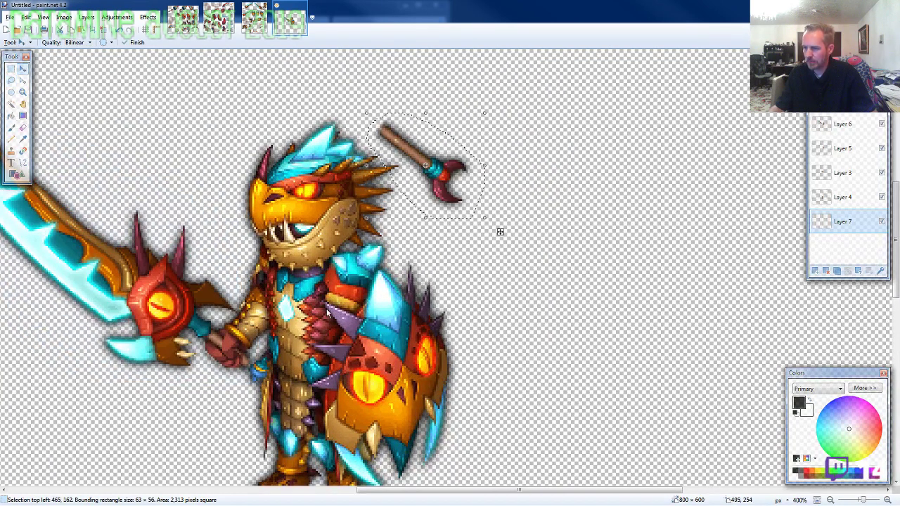
pyautogui.moveTo(500, 232); pyautogui.dragTo(278, 402)
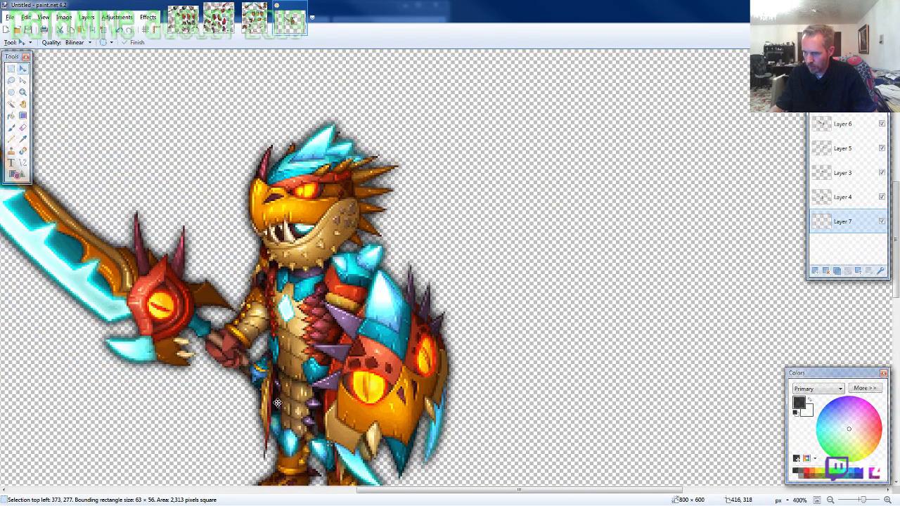
pyautogui.scroll(-5, 507, 396)
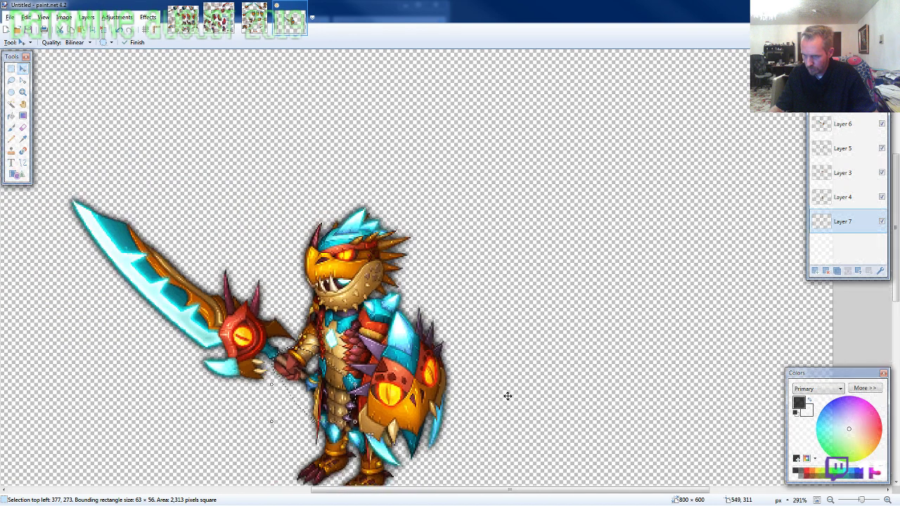
pyautogui.scroll(-1, 535, 384)
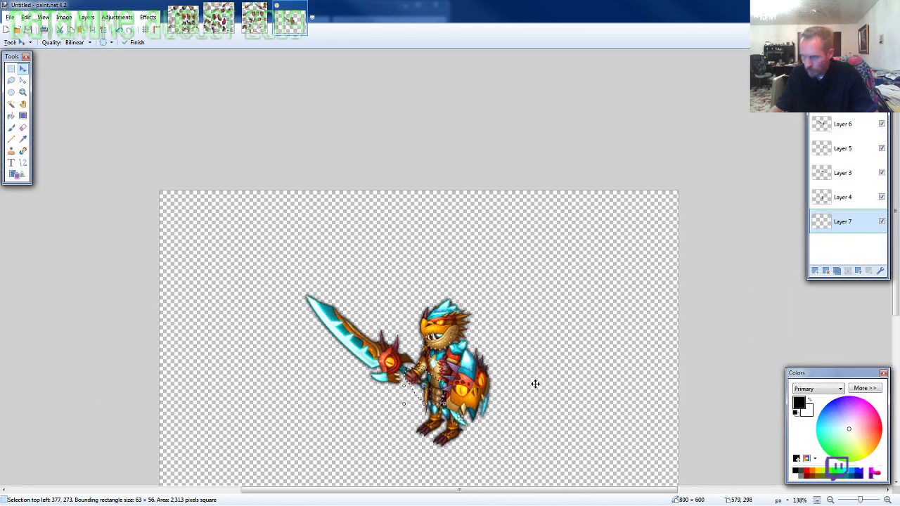
pyautogui.scroll(-4, 535, 384)
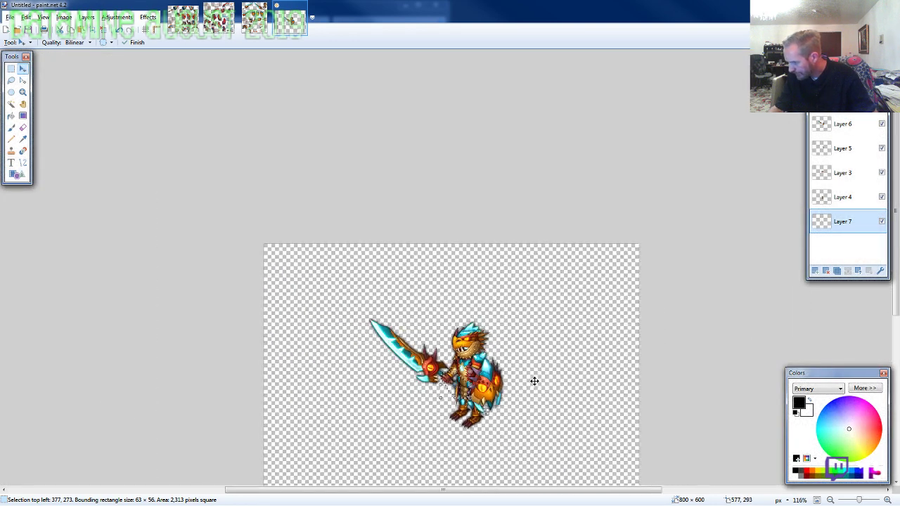
pyautogui.scroll(2, 534, 380)
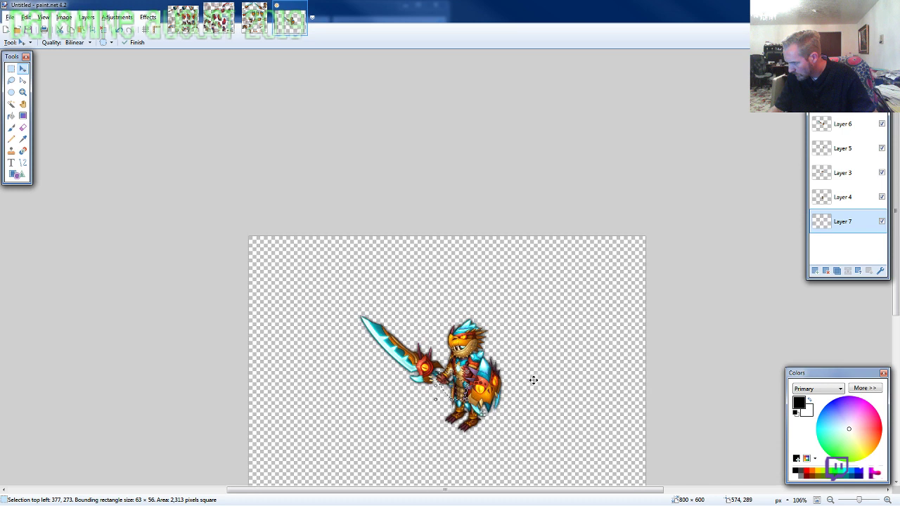
pyautogui.scroll(2, 534, 380)
pyautogui.scroll(-1, 534, 381)
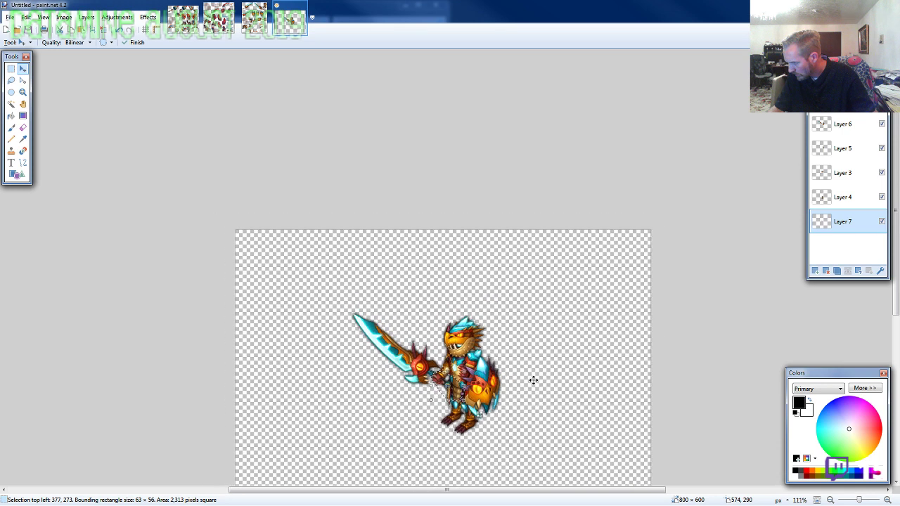
pyautogui.hotkey('ctrl', 'd')
pyautogui.moveTo(458, 288); pyautogui.dragTo(456, 286)
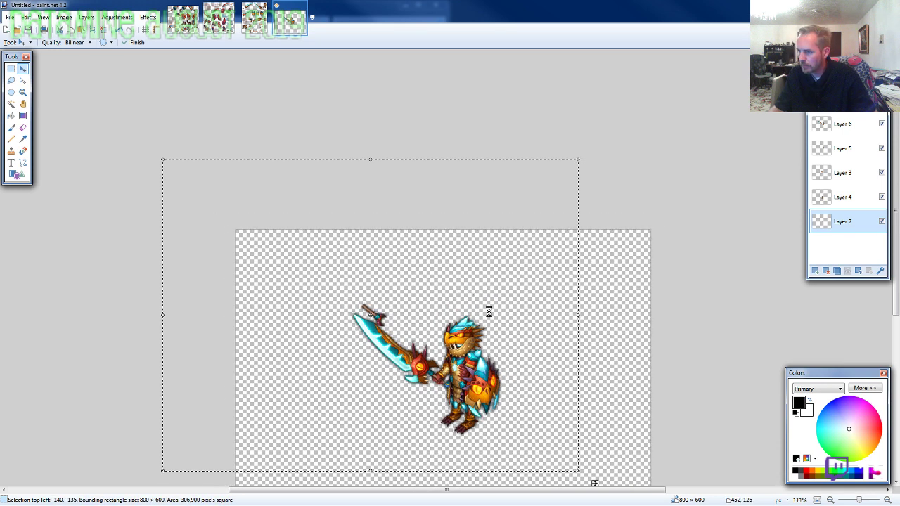
pyautogui.hotkey('ctrl', 'z')
# Flatten the assembled character's layers and move the whole character to the upper-left corner of the canvas.
pyautogui.click(843, 99)
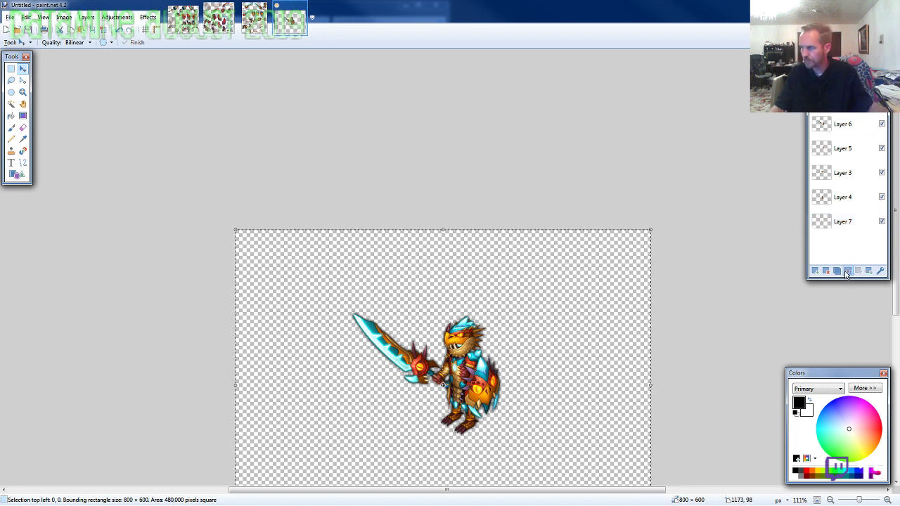
pyautogui.hotkey('ctrl', 'shift', 'f')
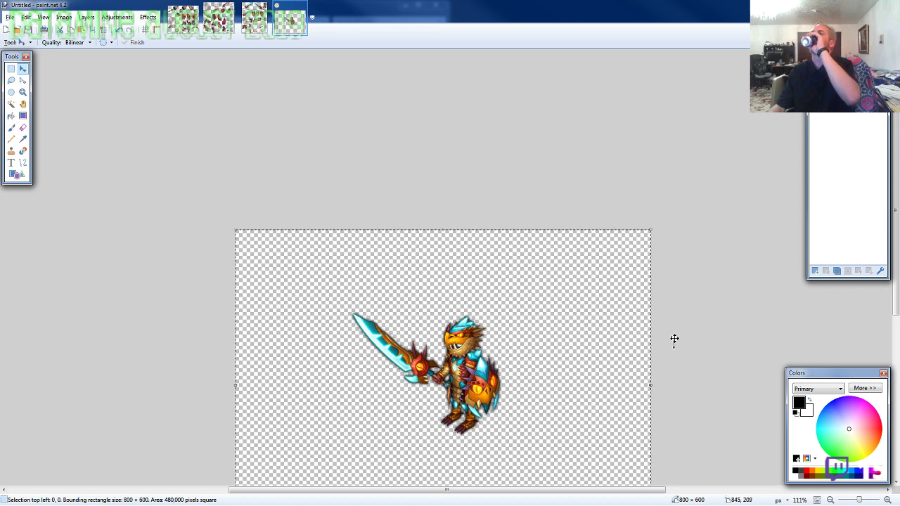
pyautogui.moveTo(569, 335); pyautogui.dragTo(442, 259)
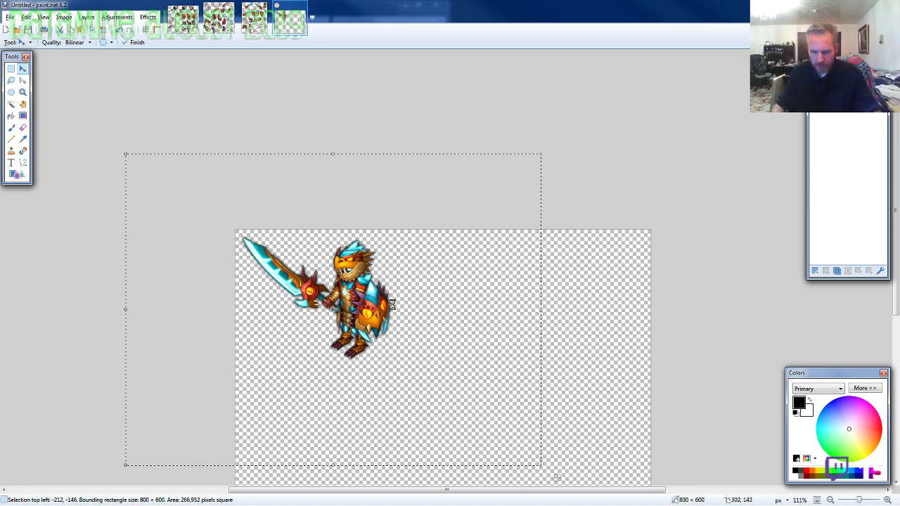
# Resize the canvas to 310 × 310 pixels, keeping the upper-left area that holds the character.
pyautogui.hotkey('ctrl', 'shift', 'r')
pyautogui.write('310')
pyautogui.press('Return')
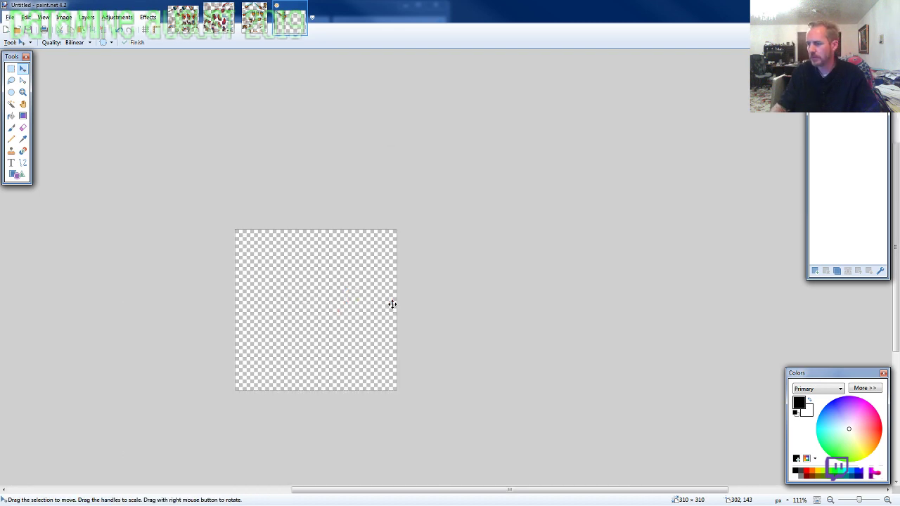
# Nudge the character 22 pixels down so that it sits about vertically centred on the canvas.
pyautogui.press('Down')
pyautogui.press('Down')
pyautogui.press('Down')
pyautogui.press('Down')
pyautogui.press('Down')
pyautogui.press('Down')
pyautogui.press('Down')
pyautogui.press('Down')
pyautogui.press('Down')
pyautogui.press('Down')
pyautogui.press('Down')
pyautogui.press('Down')
pyautogui.press('Down')
pyautogui.press('Down')
pyautogui.press('Down')
pyautogui.press('Down')
pyautogui.press('Down')
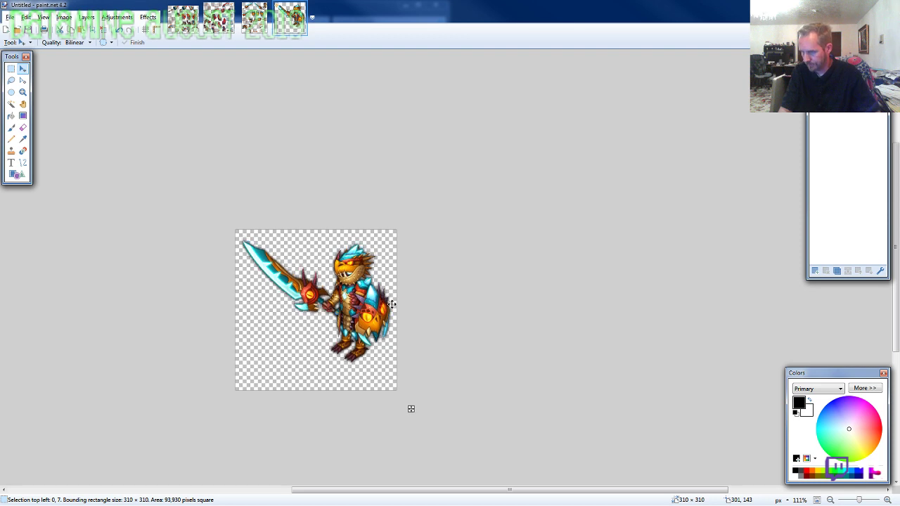
pyautogui.press('Down')
pyautogui.press('Down')
pyautogui.press('Down')
pyautogui.press('Down')
pyautogui.press('Down')
pyautogui.press('Down')
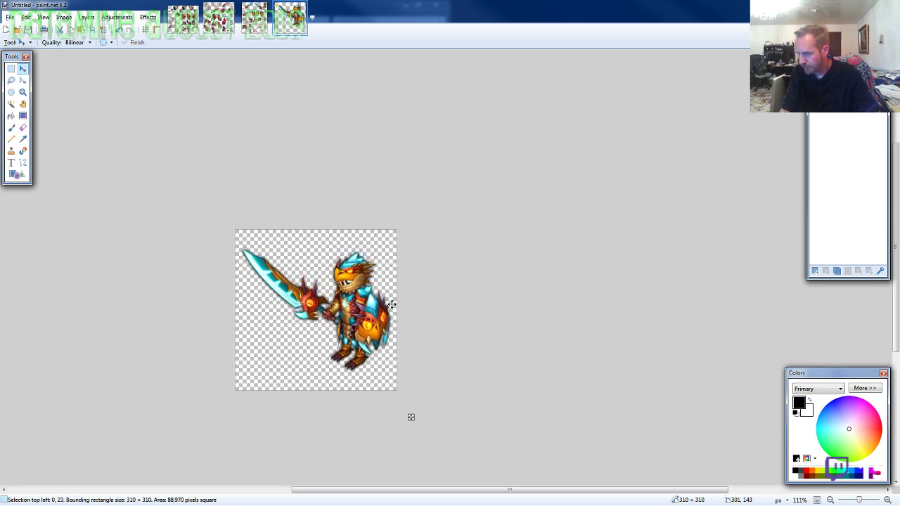
pyautogui.press('Down')
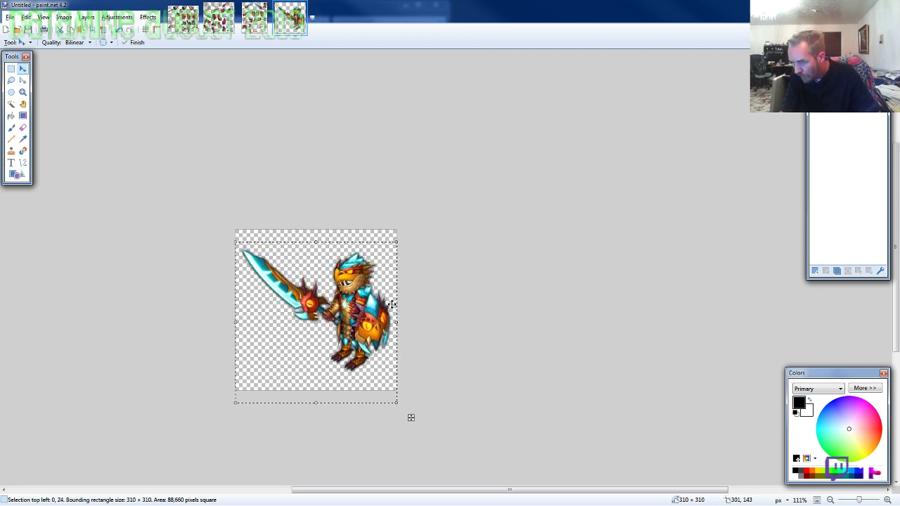
pyautogui.press('Up')
pyautogui.press('Up')
pyautogui.press('Return')
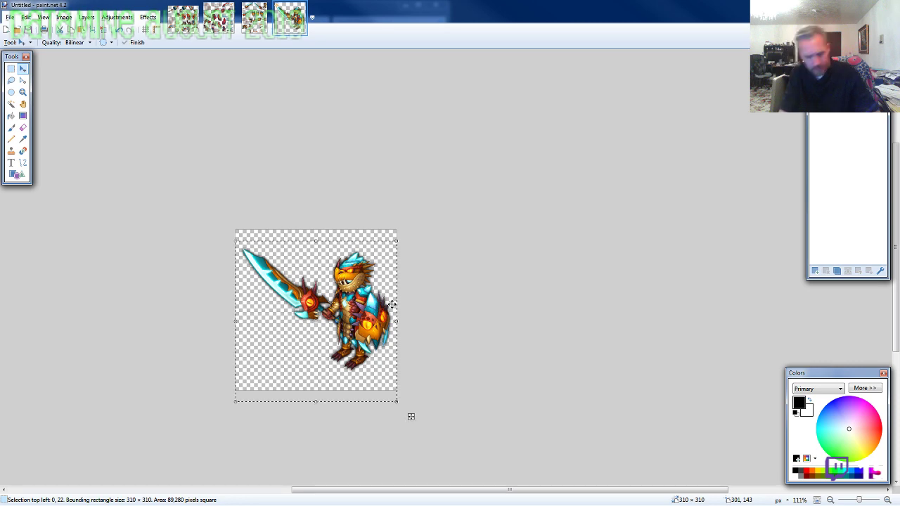
# Save the image as ARMOR7-FA-M-EVO2 in PNG format in the 2019-08 folder, keeping the offered save settings.
pyautogui.hotkey('ctrl', 's')
pyautogui.write('ARMOR7-0')
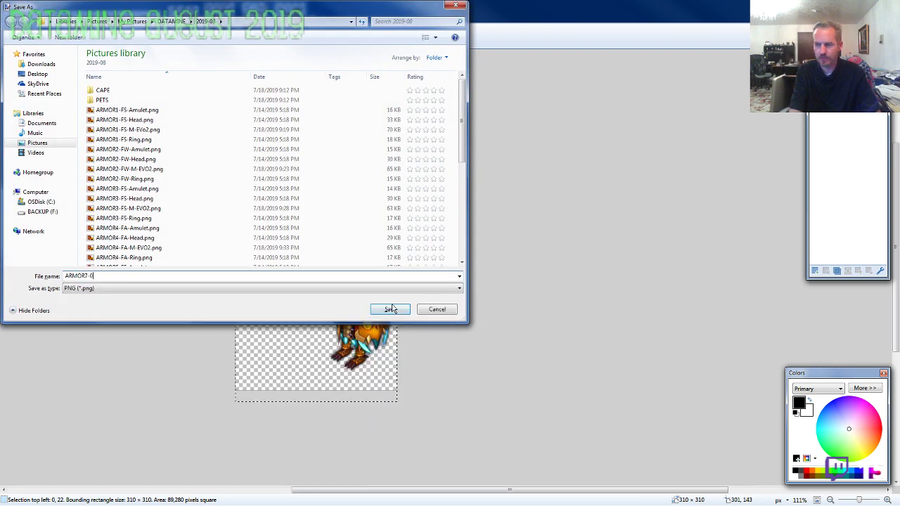
pyautogui.press('BackSpace')
pyautogui.write('-FA-')
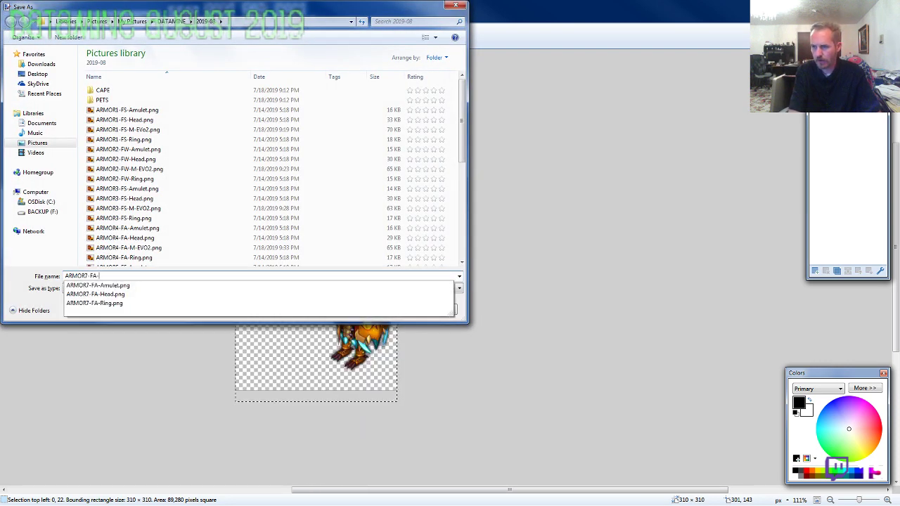
pyautogui.write('M-EVO2')
pyautogui.press('Return')
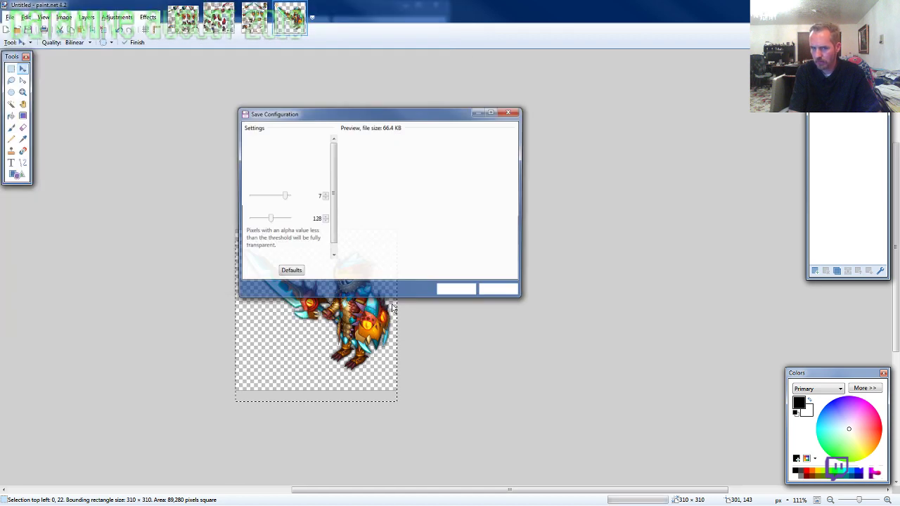
pyautogui.press('Return')
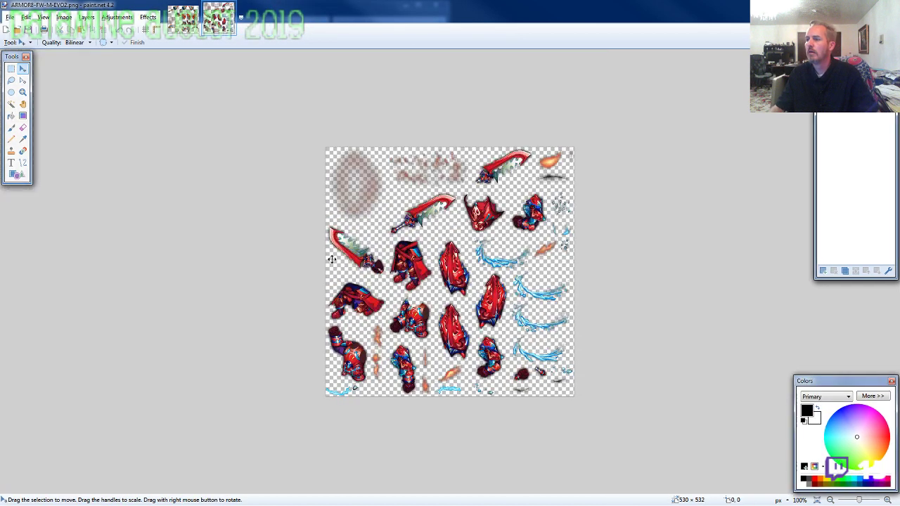
# Lasso-select the horned skull helmet on the ARMOR8-FW-M-EVO2 sheet.
pyautogui.click(12, 80)
pyautogui.scroll(5, 494, 240)
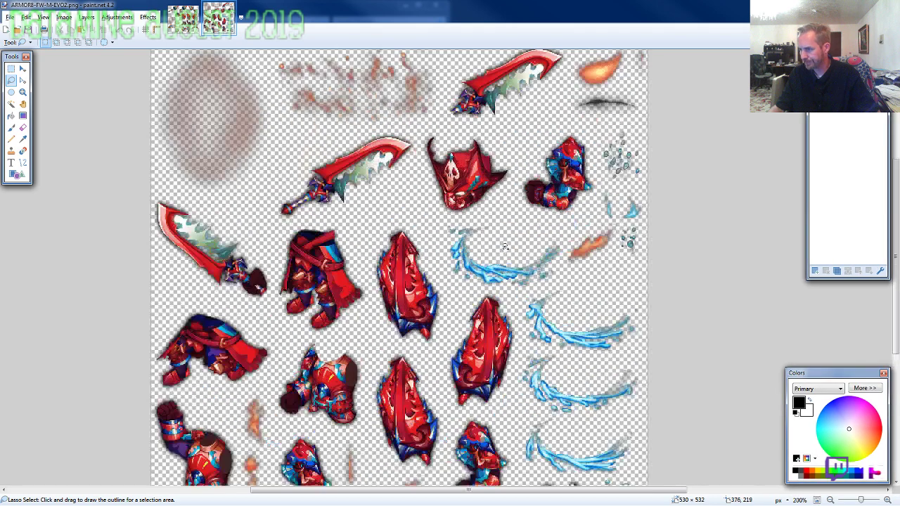
pyautogui.moveTo(410, 365)
pyautogui.mouseDown()
pyautogui.moveTo(512, 334)
pyautogui.moveTo(526, 299)
pyautogui.moveTo(500, 249)
pyautogui.moveTo(442, 228)
pyautogui.moveTo(389, 229)
pyautogui.moveTo(374, 281)
pyautogui.mouseUp()
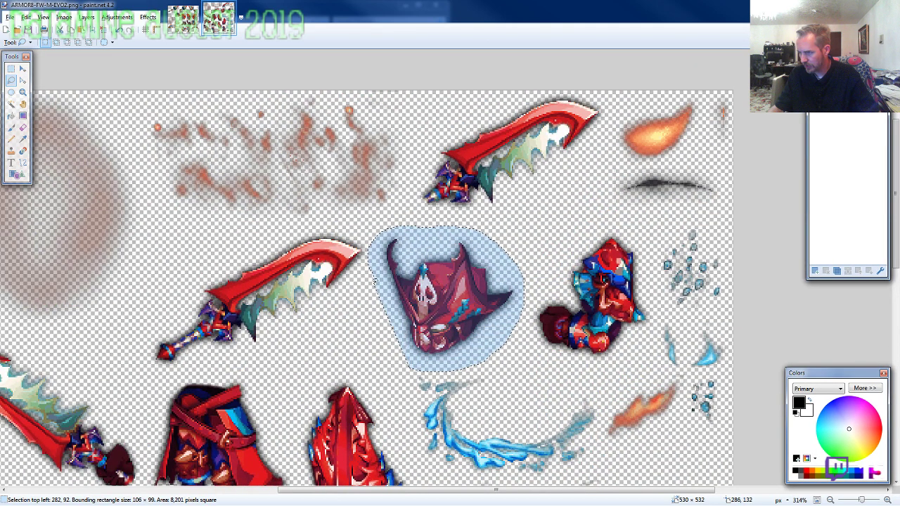
# Create a new 800 × 600 pixel image and paste the horned helmet into it.
pyautogui.hotkey('ctrl', 'n')
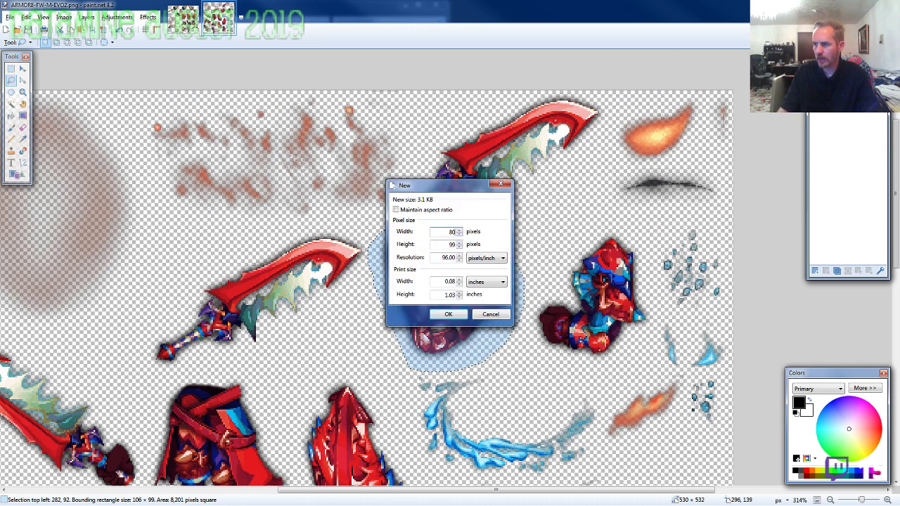
pyautogui.write('600')
pyautogui.press('Return')
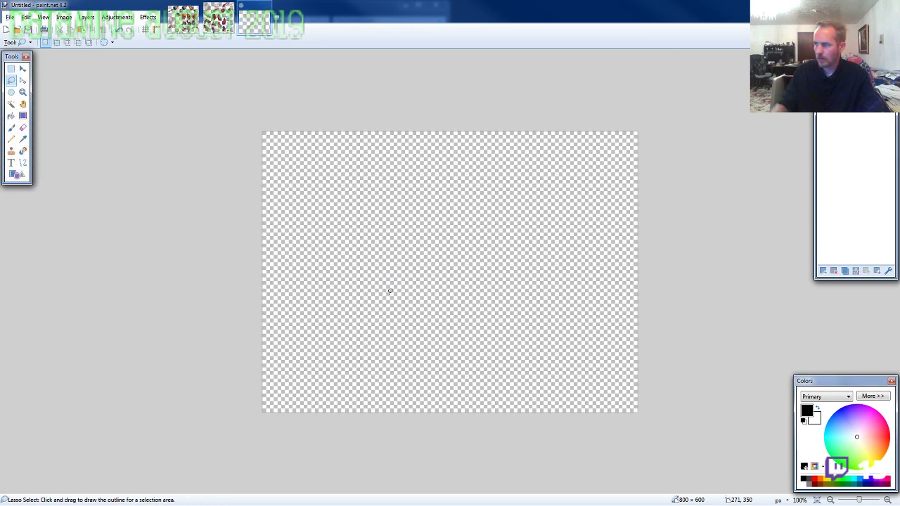
pyautogui.hotkey('ctrl', 'v')
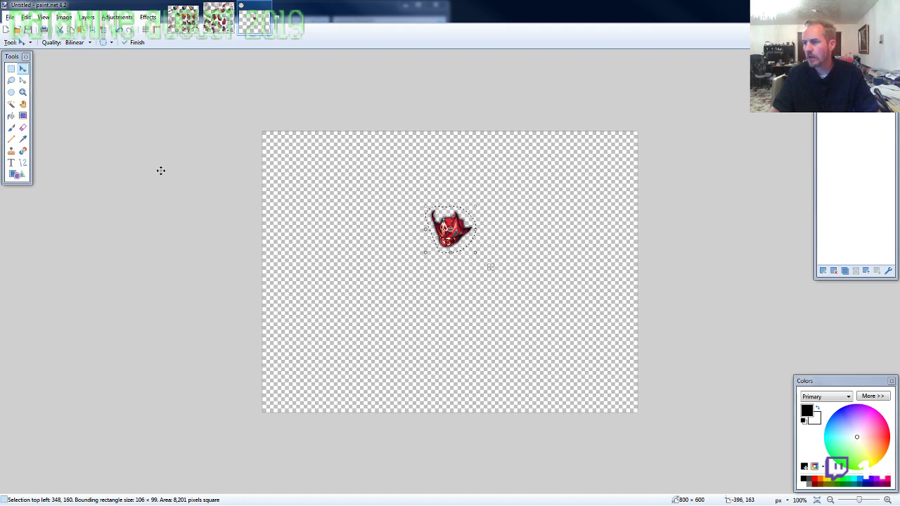
# Lasso-select the red torso with the lowered arm, beside the shields on the ARMOR8-FW-M-EVO2 sheet.
pyautogui.hotkey('ctrl', 'Tab')
pyautogui.press('s')
pyautogui.press('s')
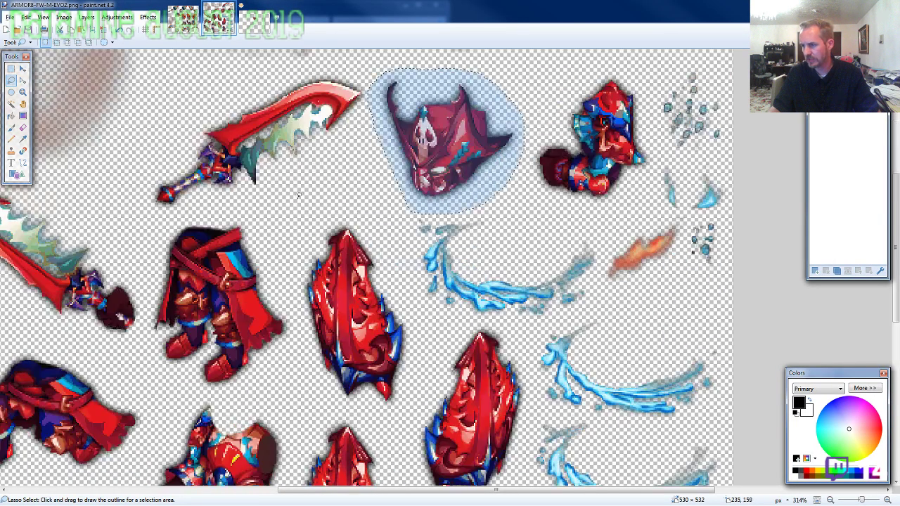
pyautogui.scroll(-4, 299, 194)
pyautogui.scroll(3, 316, 260)
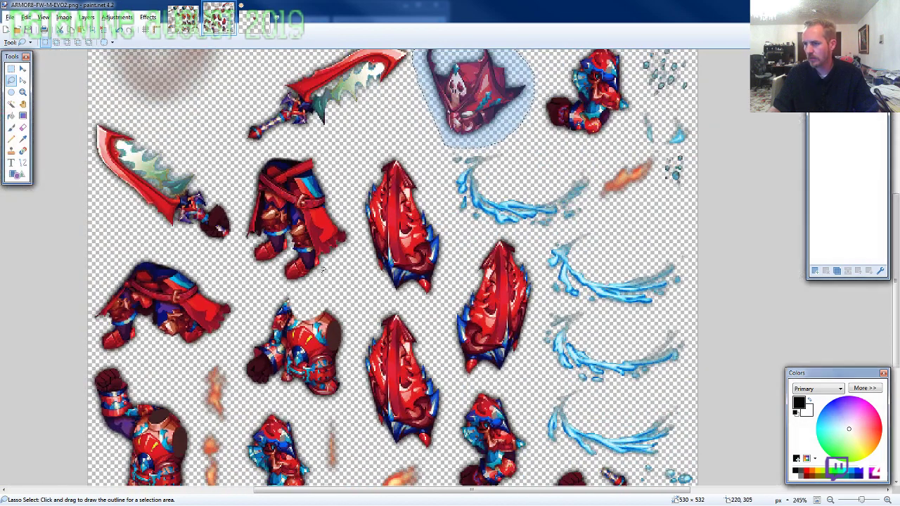
pyautogui.scroll(2, 321, 271)
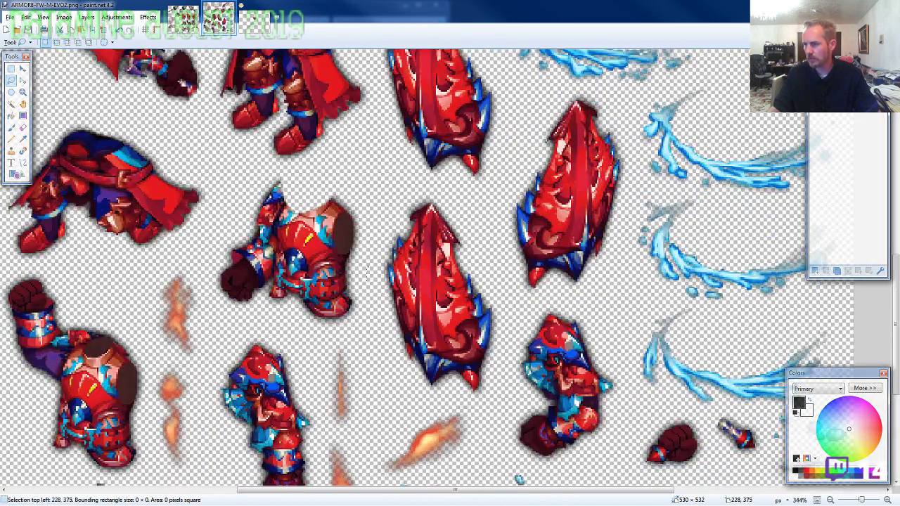
pyautogui.moveTo(361, 209)
pyautogui.mouseDown()
pyautogui.moveTo(295, 170)
pyautogui.moveTo(235, 204)
pyautogui.moveTo(211, 273)
pyautogui.moveTo(218, 306)
pyautogui.moveTo(355, 320)
pyautogui.moveTo(358, 331)
pyautogui.mouseUp()
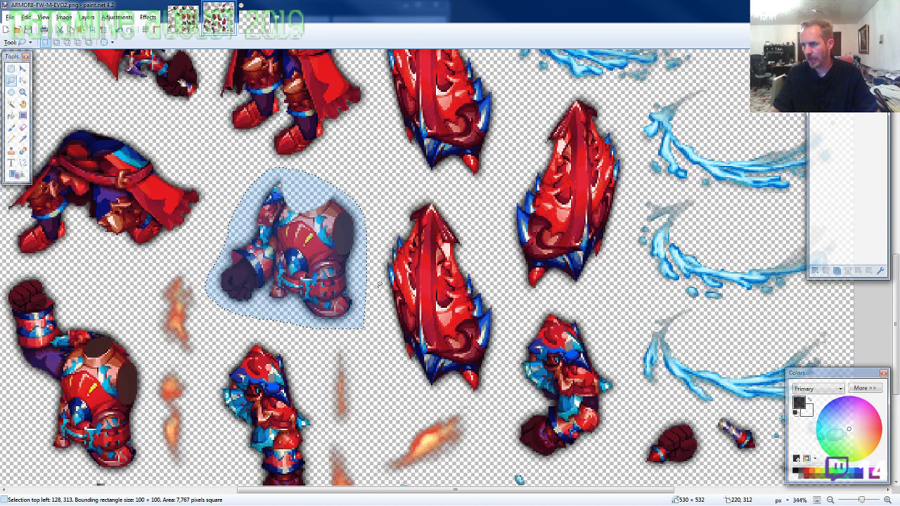
# Paste the torso into the untitled image on Layer 3 and place its neck directly beneath the helmet.
pyautogui.click(266, 33)
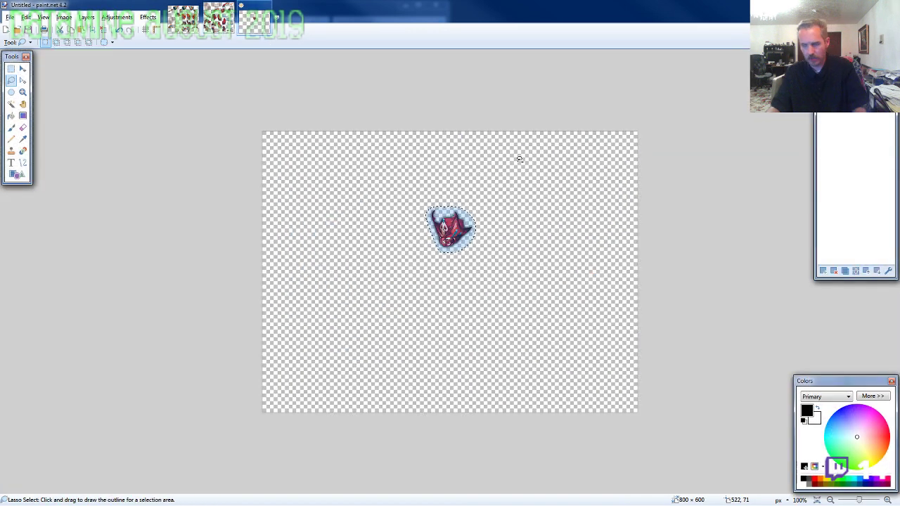
pyautogui.scroll(5, 513, 242)
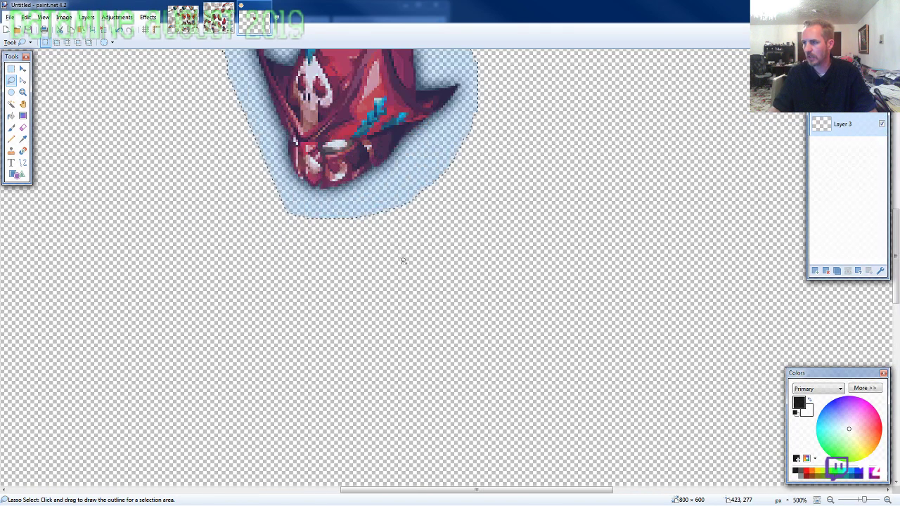
pyautogui.hotkey('ctrl', 'shift', 'v')
pyautogui.moveTo(197, 350); pyautogui.dragTo(369, 229)
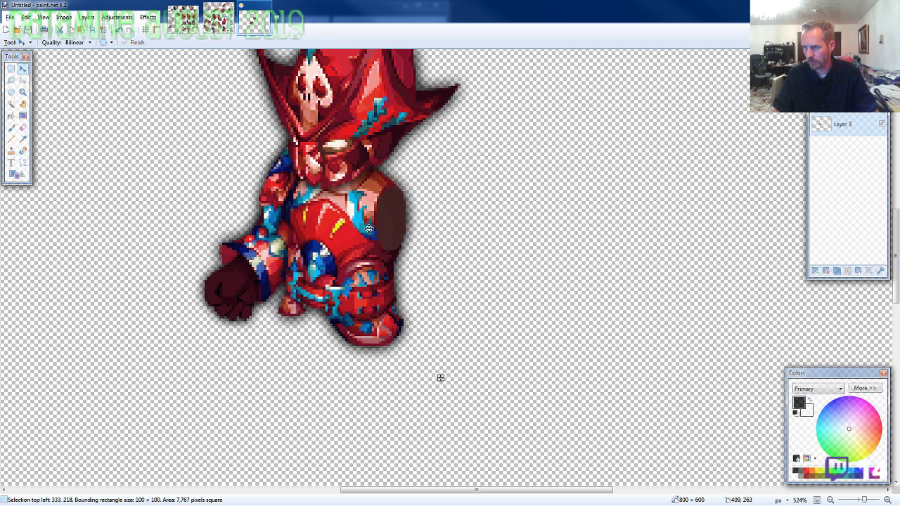
pyautogui.scroll(-1, 409, 295)
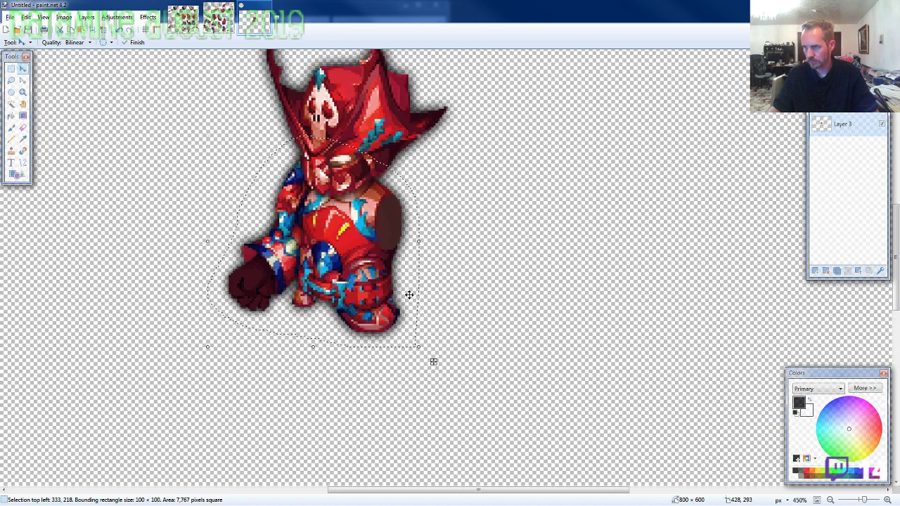
# Lasso-select the standing legs with the belt and red cape, above the torso on the ARMOR8-FW-M-EVO2 sheet.
pyautogui.click(227, 31)
pyautogui.click(12, 80)
pyautogui.scroll(3, 261, 190)
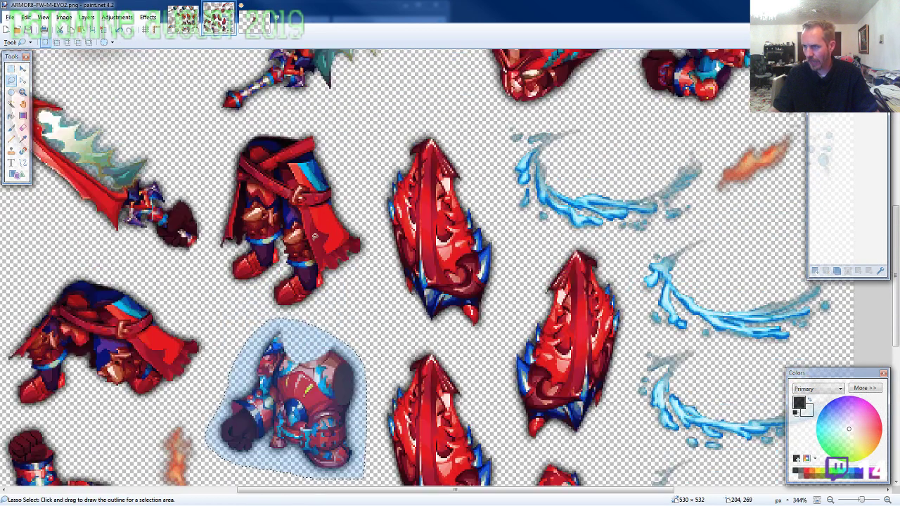
pyautogui.click(374, 251)
pyautogui.moveTo(296, 125)
pyautogui.mouseDown()
pyautogui.moveTo(230, 204)
pyautogui.moveTo(212, 257)
pyautogui.moveTo(250, 304)
pyautogui.moveTo(290, 321)
pyautogui.mouseUp()
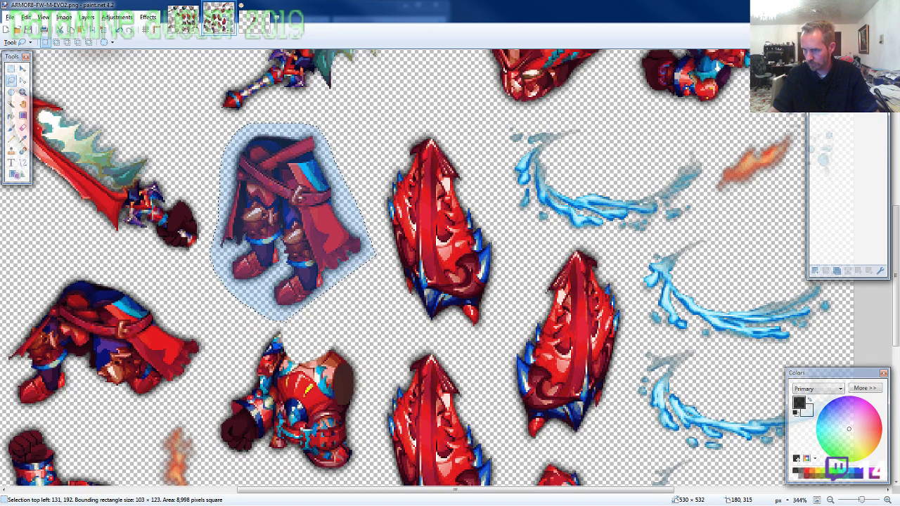
# Paste the legs into the untitled image on Layer 4 and place them under the torso's lower edge.
pyautogui.click(257, 21)
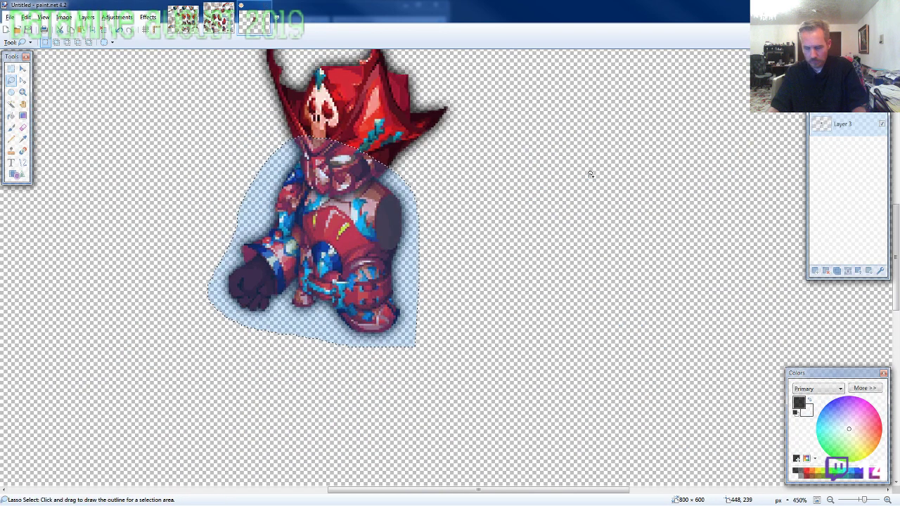
pyautogui.scroll(-4, 488, 257)
pyautogui.hotkey('ctrl', 'v')
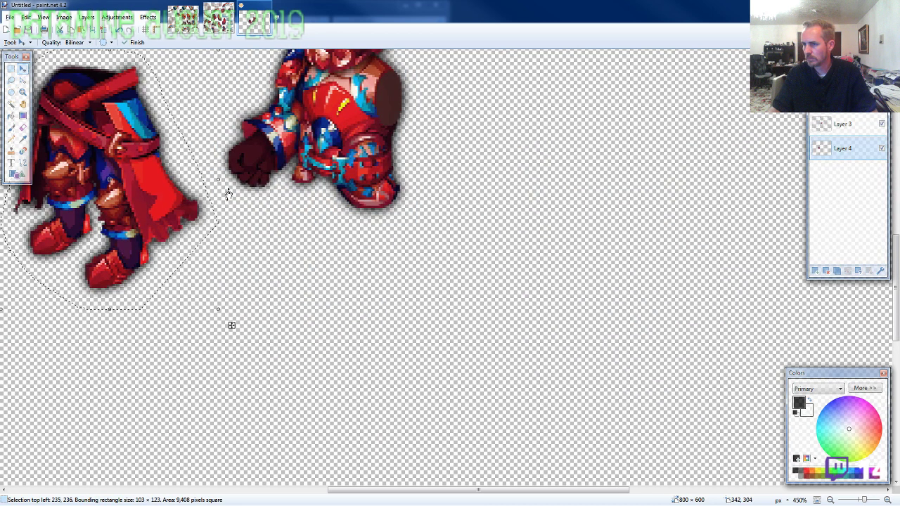
pyautogui.moveTo(232, 326)
pyautogui.mouseDown()
pyautogui.moveTo(295, 383)
pyautogui.moveTo(480, 438)
pyautogui.moveTo(484, 416)
pyautogui.mouseUp()
pyautogui.scroll(-2, 484, 416)
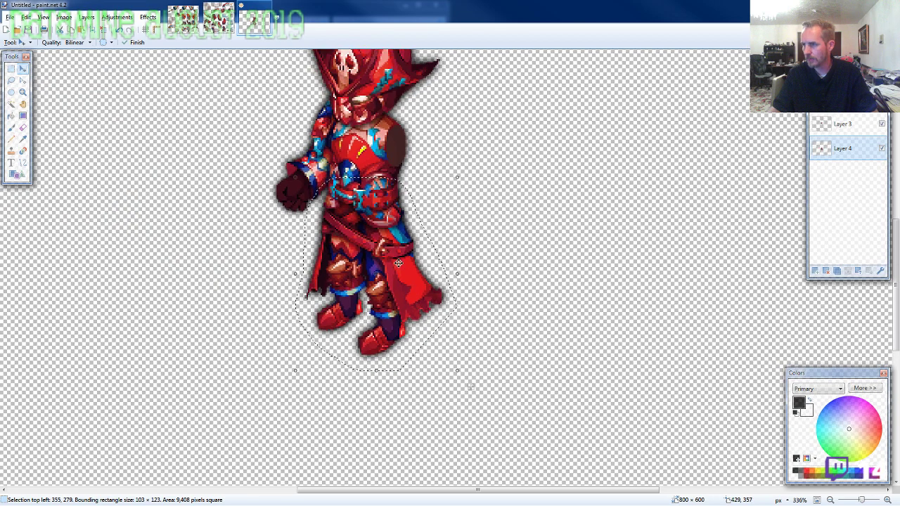
# Lasso-select the straight hanging arm with the blue shoulder fins and clenched fist near the lower edge of the ARMOR8-FW-M-EVO2 sheet.
pyautogui.click(230, 25)
pyautogui.click(11, 80)
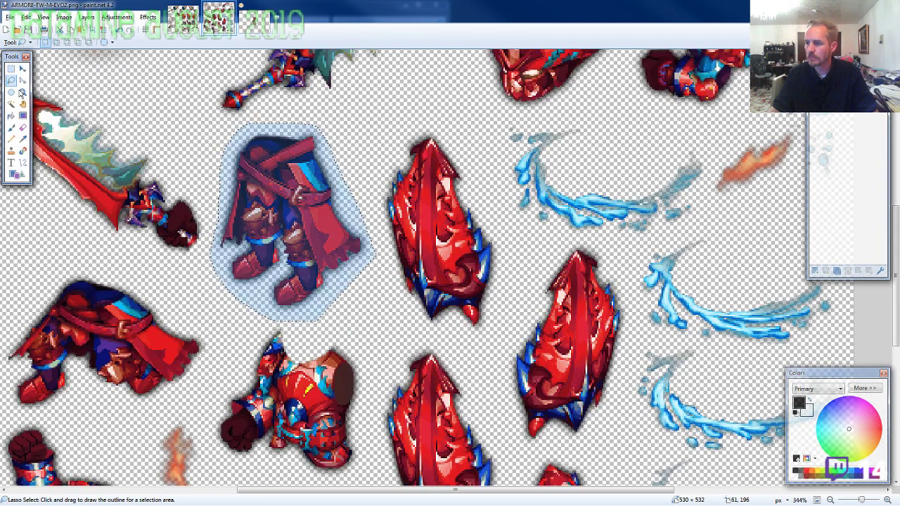
pyautogui.scroll(-3, 272, 233)
pyautogui.scroll(-5, 272, 234)
pyautogui.scroll(6, 325, 291)
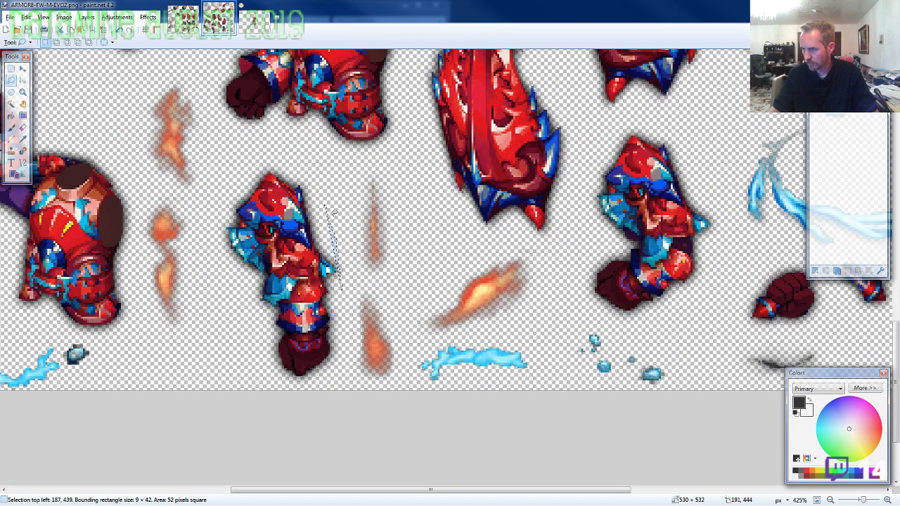
pyautogui.moveTo(331, 212)
pyautogui.mouseDown()
pyautogui.moveTo(212, 225)
pyautogui.moveTo(285, 387)
pyautogui.moveTo(324, 404)
pyautogui.mouseUp()
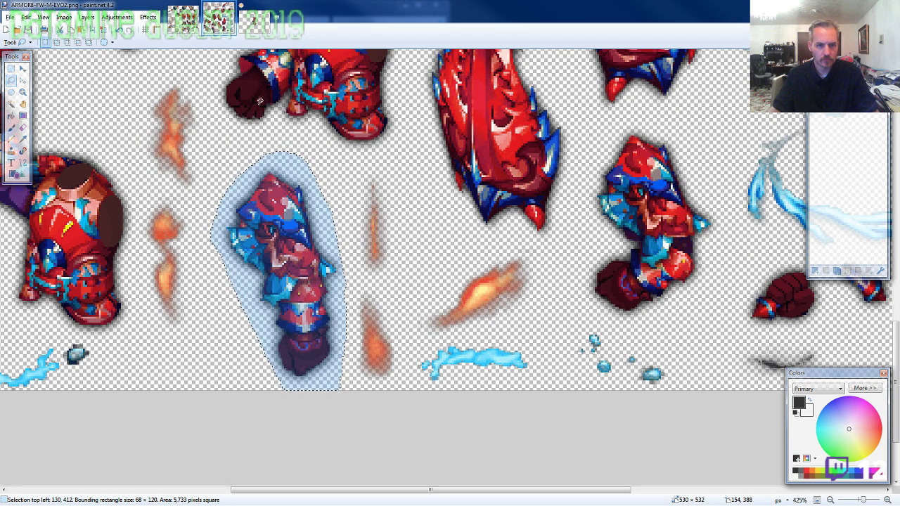
# Paste the hanging arm into the untitled image on Layer 5 above Layer 3 and place it over the torso's bare shoulder socket.
pyautogui.click(261, 20)
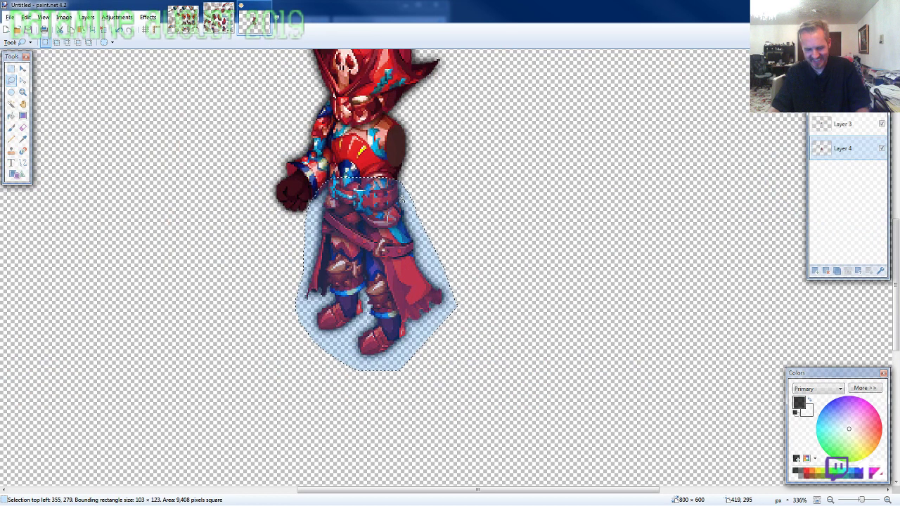
pyautogui.moveTo(838, 151); pyautogui.dragTo(841, 128)
pyautogui.scroll(3, 519, 258)
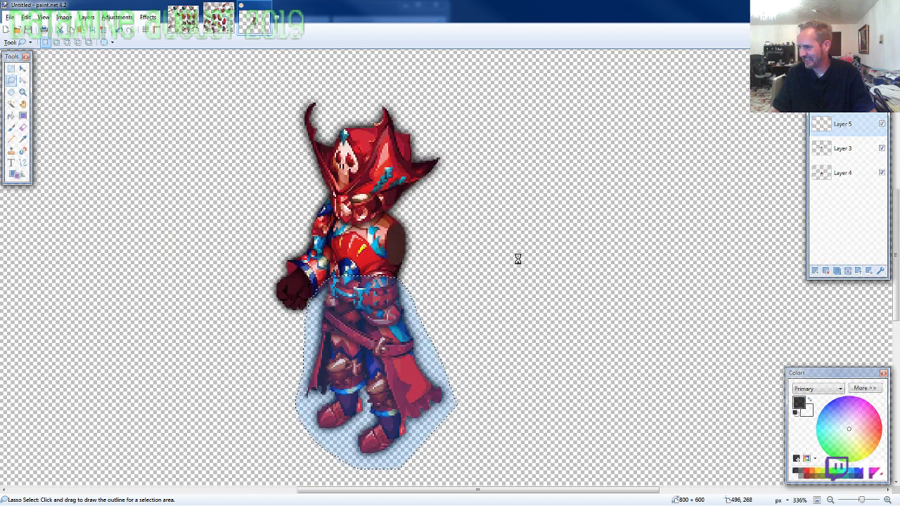
pyautogui.hotkey('ctrl', 'v')
pyautogui.moveTo(62, 358); pyautogui.dragTo(410, 252)
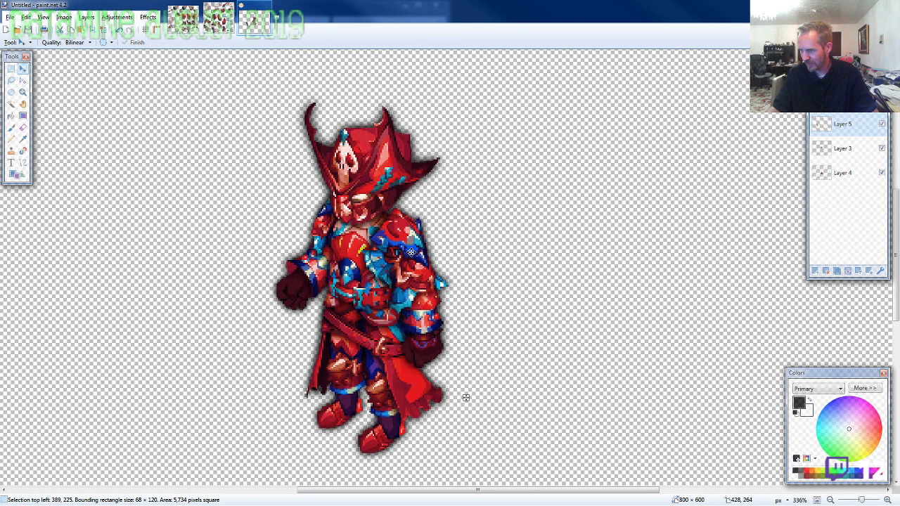
# Lasso-select the red shield with its point leaning toward the water splashes on the ARMOR8-FW-M-EVO2 sheet.
pyautogui.click(218, 17)
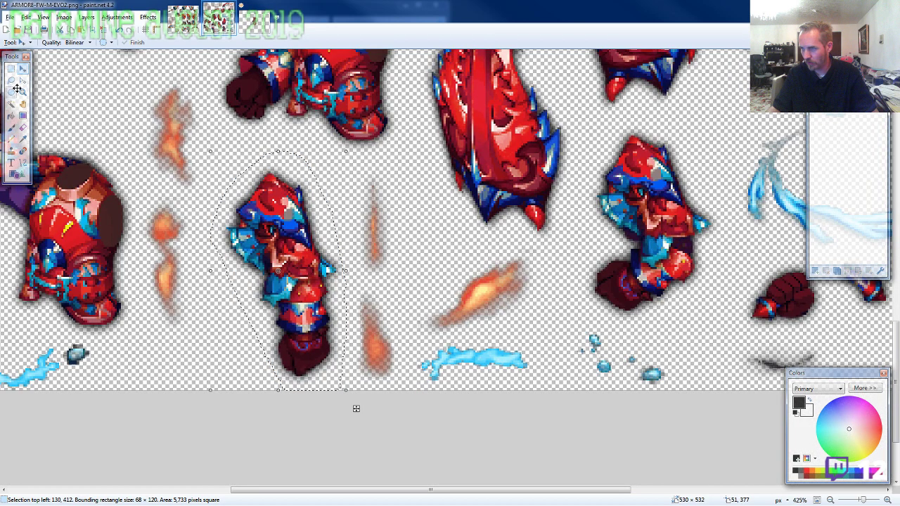
pyautogui.click(11, 80)
pyautogui.scroll(3, 249, 199)
pyautogui.scroll(-2, 287, 251)
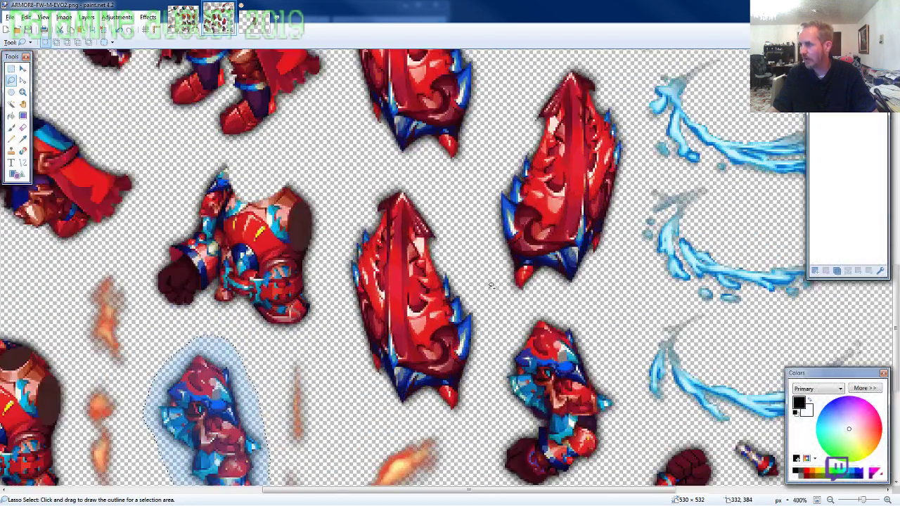
pyautogui.scroll(1, 595, 287)
pyautogui.moveTo(634, 277); pyautogui.dragTo(632, 264)
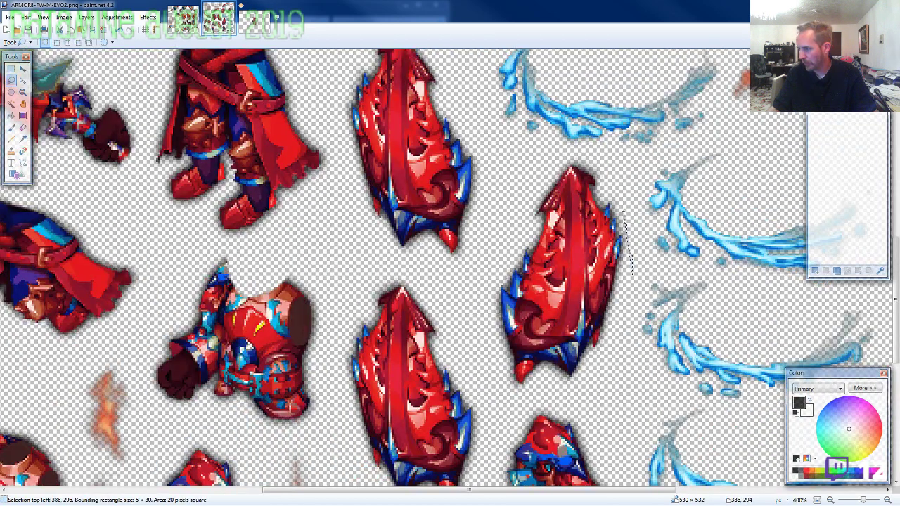
pyautogui.moveTo(594, 161)
pyautogui.mouseDown()
pyautogui.moveTo(563, 165)
pyautogui.moveTo(536, 193)
pyautogui.moveTo(500, 245)
pyautogui.moveTo(475, 323)
pyautogui.moveTo(507, 390)
pyautogui.moveTo(571, 392)
pyautogui.moveTo(609, 366)
pyautogui.mouseUp()
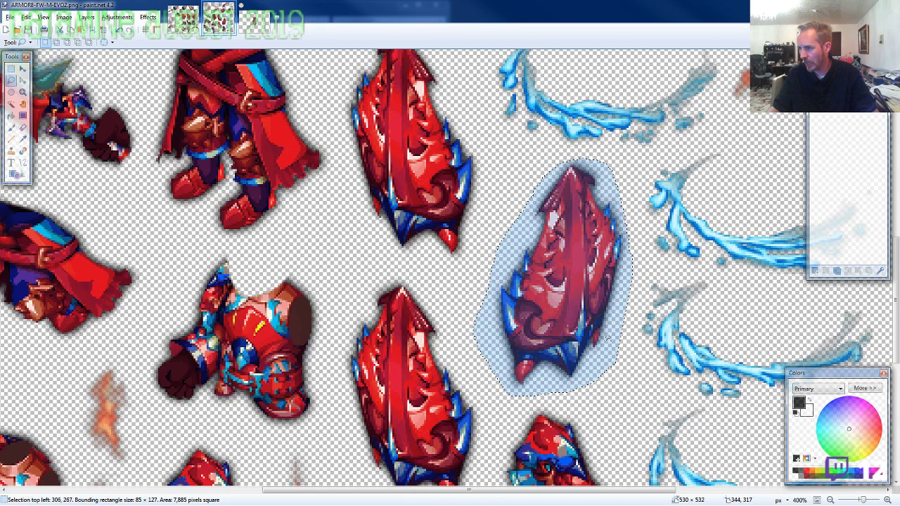
# Paste the shield into the untitled image on Layer 6 and place it over the hanging arm's forearm and hand.
pyautogui.click(254, 21)
pyautogui.hotkey('ctrl', 'shift', 'n')
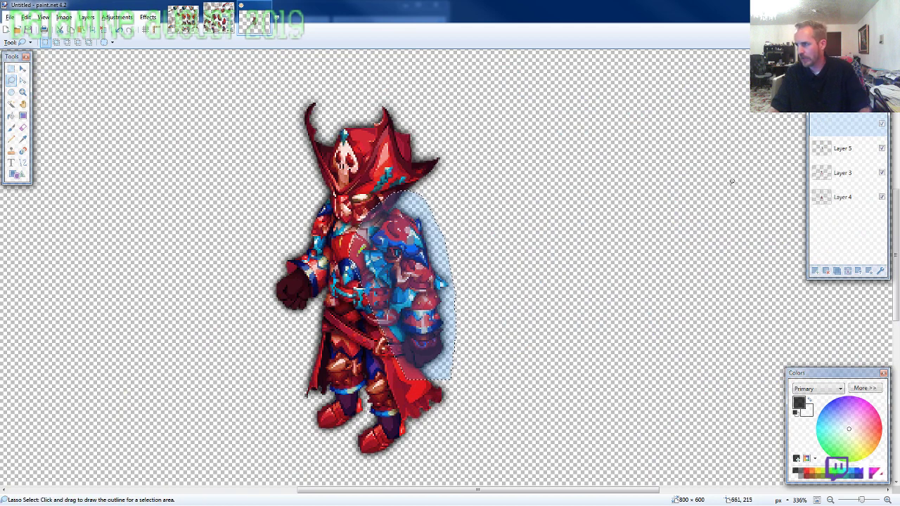
pyautogui.hotkey('ctrl', 'v')
pyautogui.moveTo(308, 332); pyautogui.dragTo(434, 306)
# Lasso-select the red sword held by a hand at the edge of the ARMOR8-FW-M-EVO2 sheet, beside the standing legs.
pyautogui.hotkey('ctrl', 'shift', 'Tab')
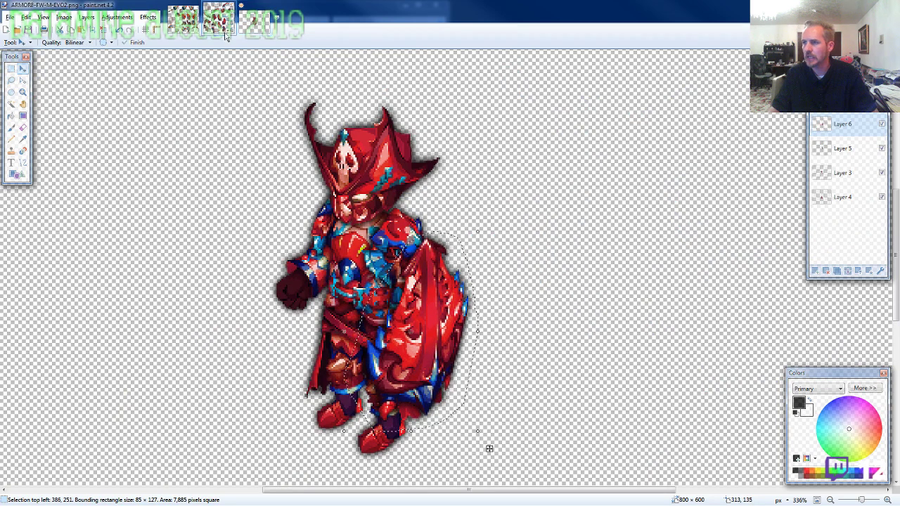
pyautogui.click(11, 80)
pyautogui.scroll(-2, 493, 316)
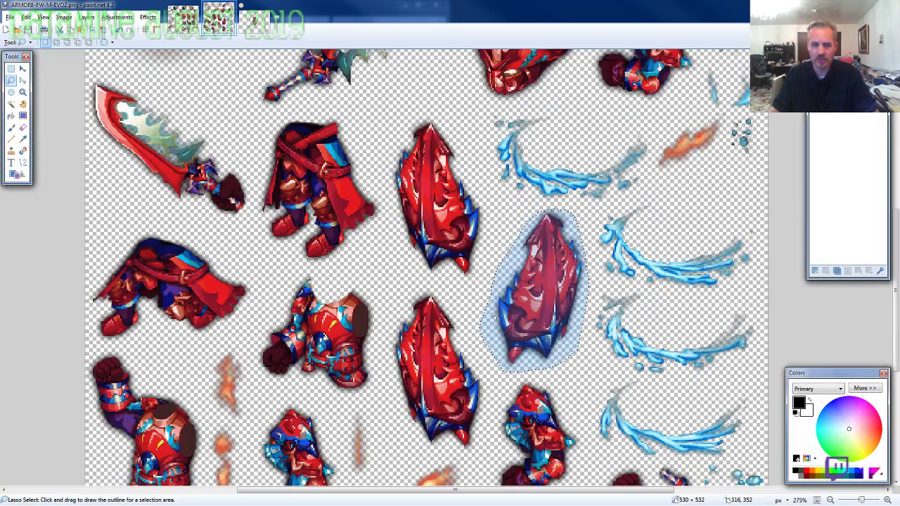
pyautogui.scroll(2, 156, 281)
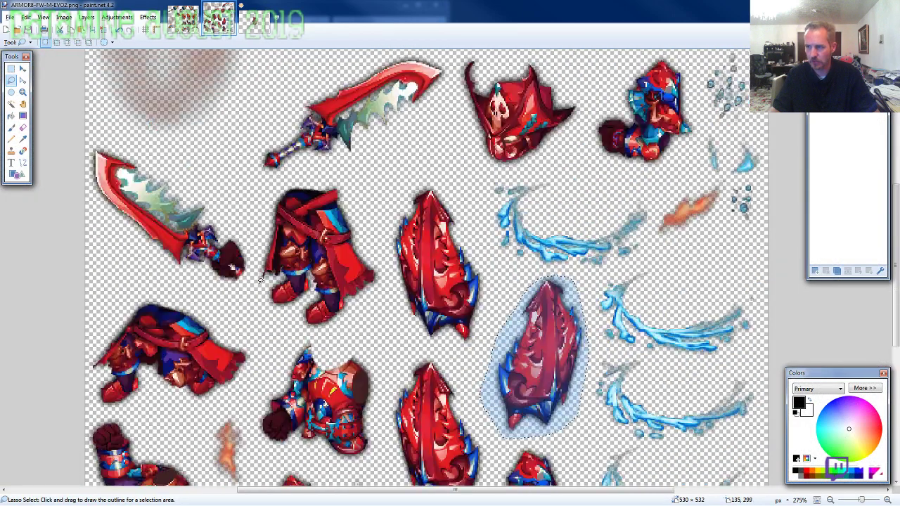
pyautogui.scroll(1, 157, 282)
pyautogui.scroll(-1, 253, 330)
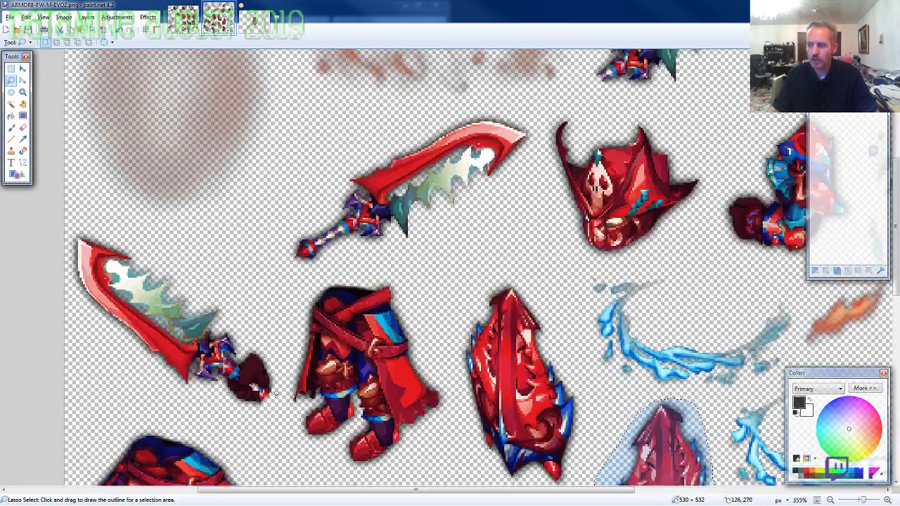
pyautogui.moveTo(273, 407)
pyautogui.mouseDown()
pyautogui.moveTo(287, 371)
pyautogui.moveTo(257, 320)
pyautogui.moveTo(149, 247)
pyautogui.moveTo(53, 221)
pyautogui.moveTo(44, 285)
pyautogui.moveTo(62, 324)
pyautogui.moveTo(191, 406)
pyautogui.mouseUp()
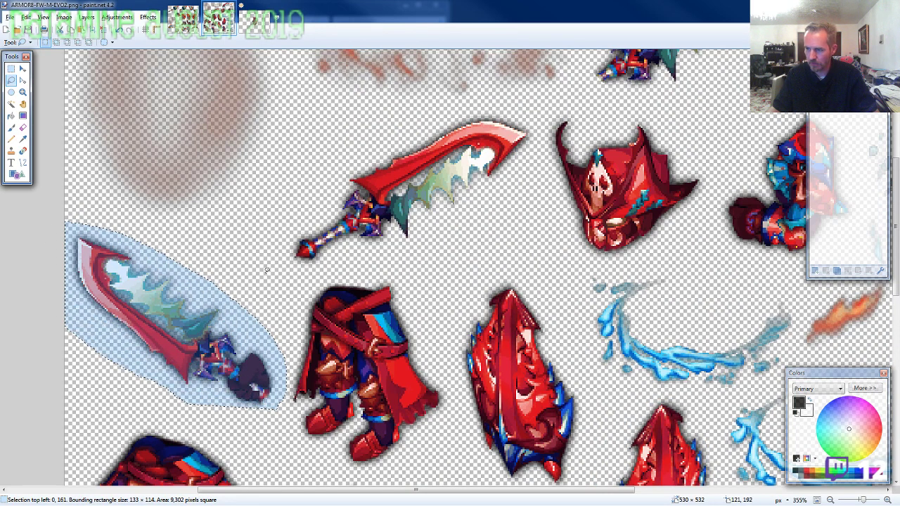
# Paste the sword into the untitled image on Layer 6 and align its hand over the fist of the torso's lowered arm.
pyautogui.click(255, 21)
pyautogui.hotkey('ctrl', 'shift', 'v')
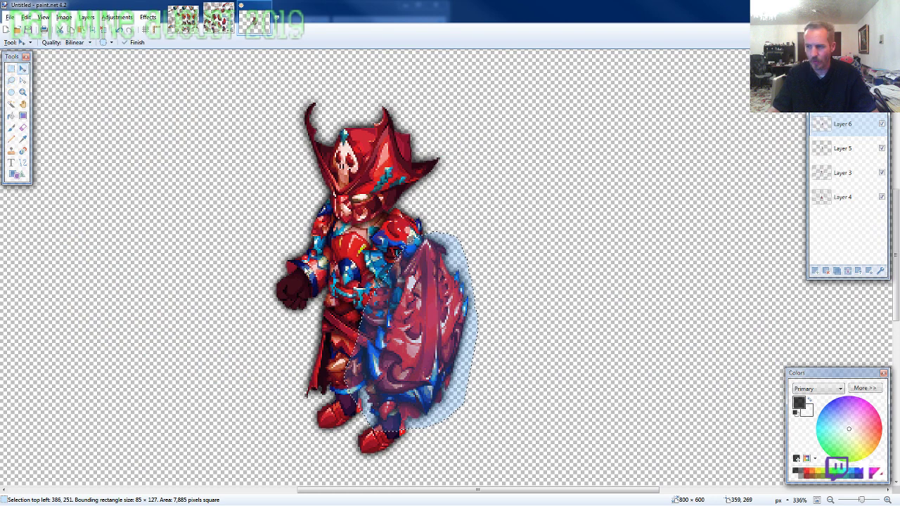
pyautogui.scroll(2, 251, 311)
pyautogui.moveTo(131, 200); pyautogui.dragTo(309, 273)
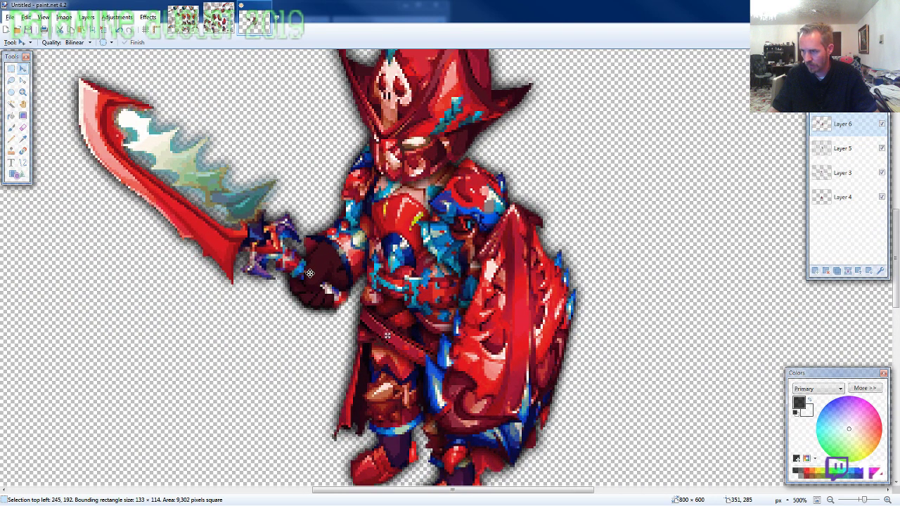
pyautogui.click(23, 127)
pyautogui.scroll(4, 349, 277)
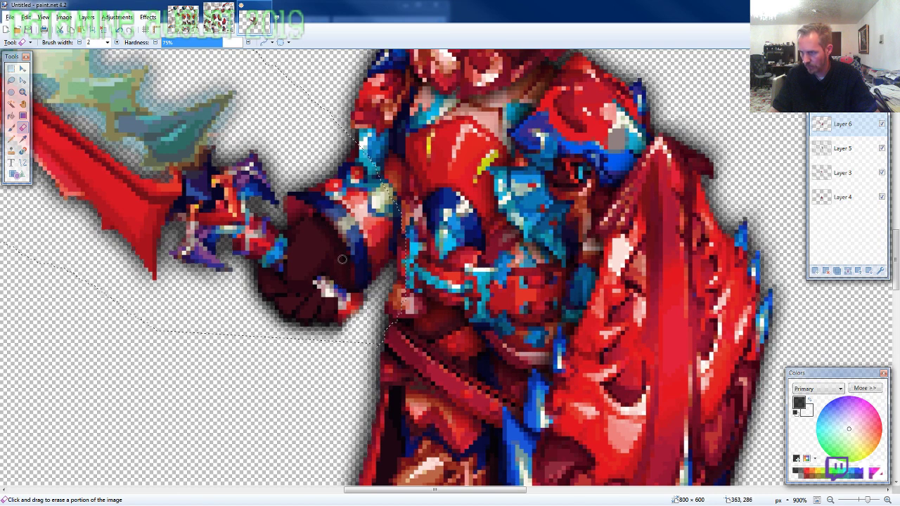
pyautogui.scroll(-5, 343, 259)
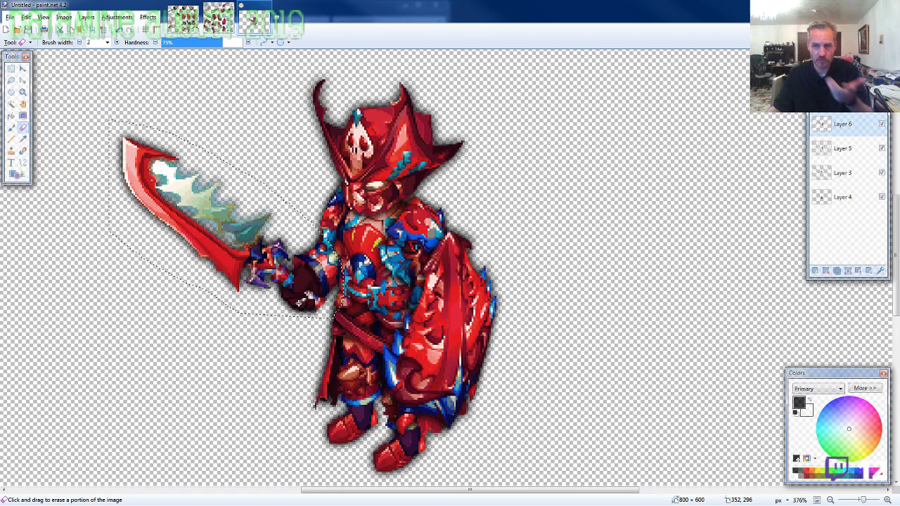
# Lasso-select the small sword pommel piece beside the loose fist in the lower corner of the ARMOR8-FW-M-EVO2 sheet.
pyautogui.click(220, 20)
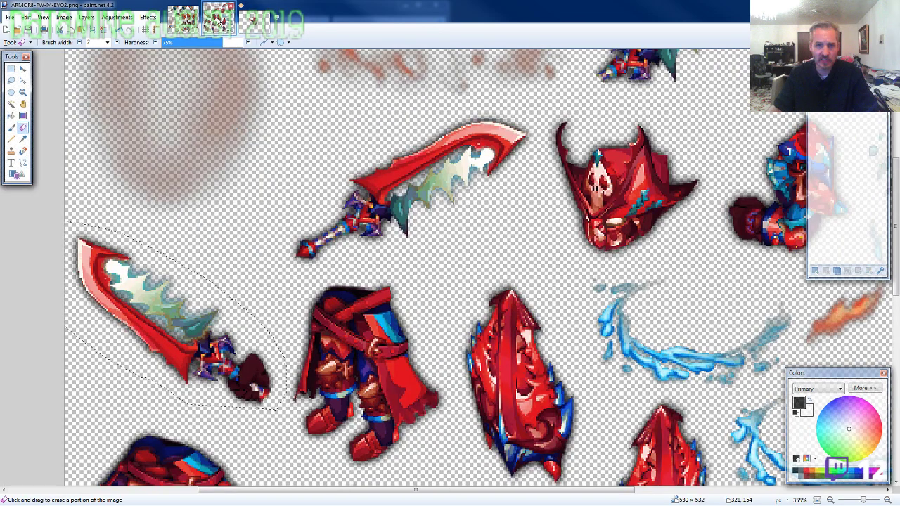
pyautogui.click(11, 80)
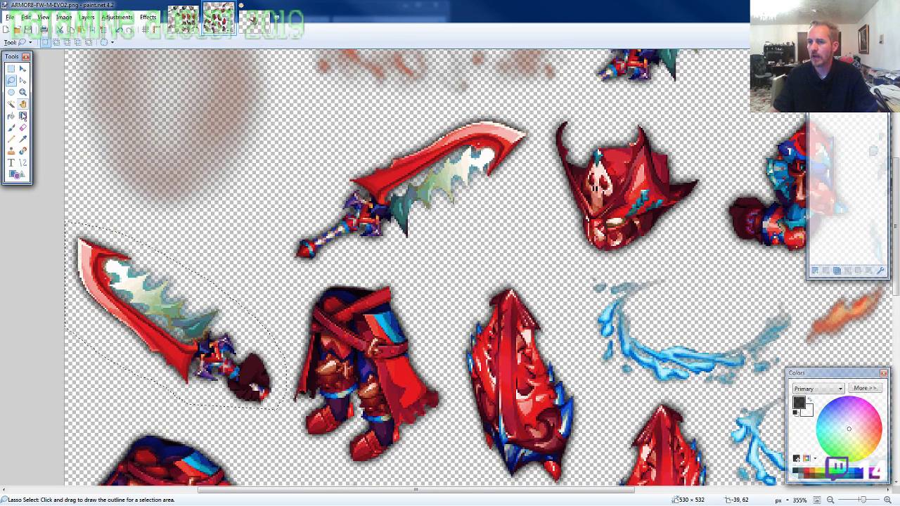
pyautogui.scroll(-5, 112, 203)
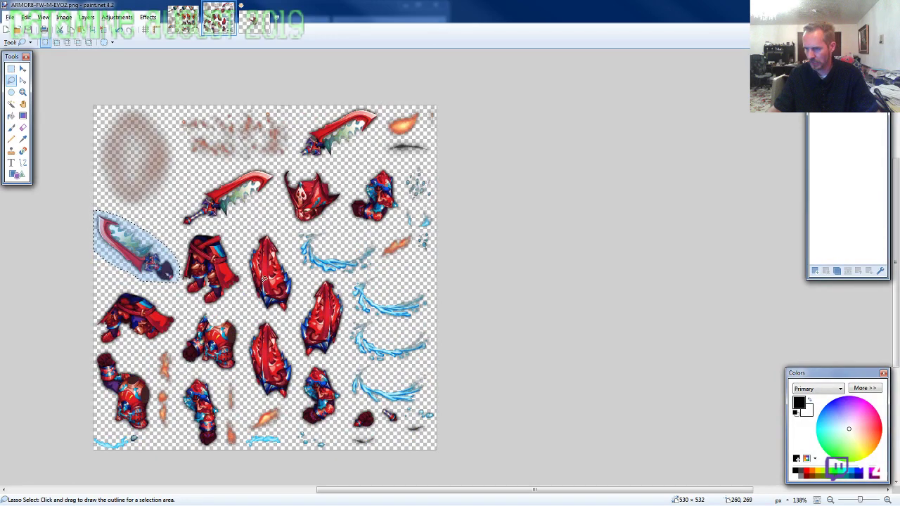
pyautogui.scroll(5, 371, 432)
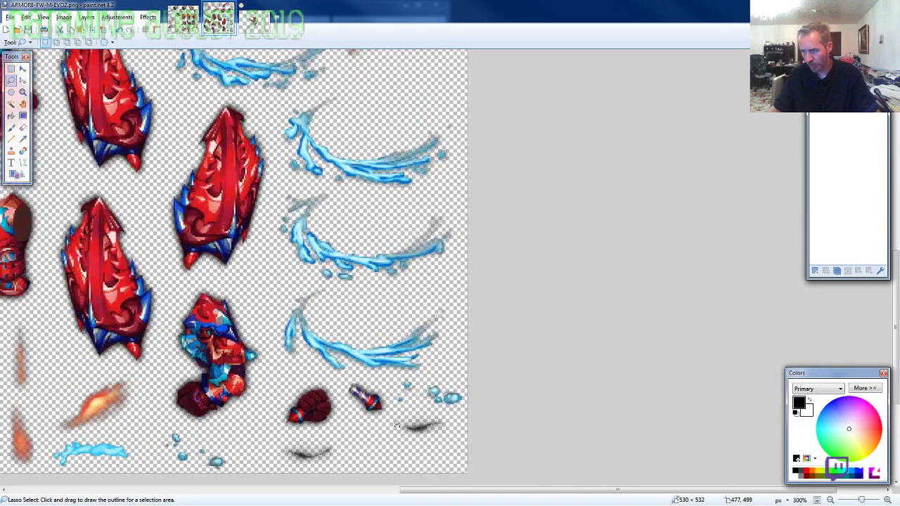
pyautogui.moveTo(391, 411)
pyautogui.mouseDown()
pyautogui.moveTo(386, 394)
pyautogui.moveTo(339, 354)
pyautogui.moveTo(332, 401)
pyautogui.mouseUp()
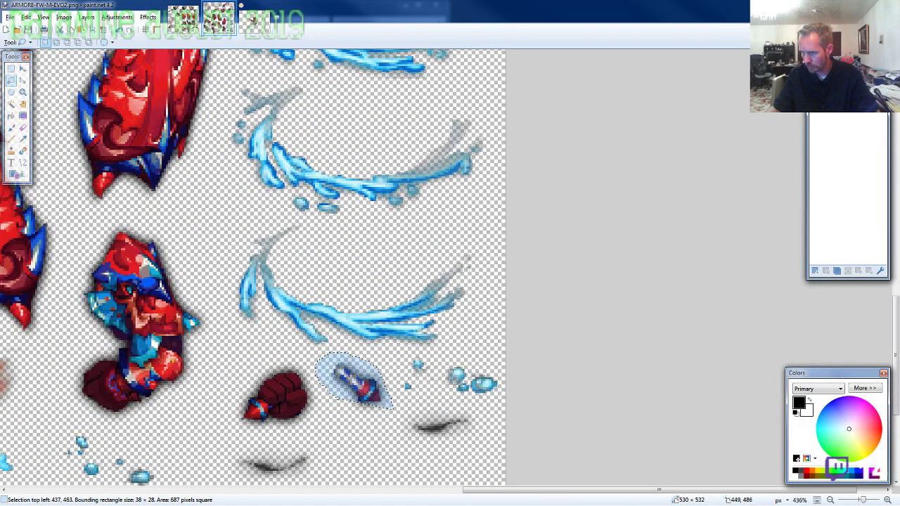
# Paste the pommel into the untitled image on Layer 7 beneath Layer 4 and place it behind the fist, in line with the sword's handle.
pyautogui.hotkey('ctrl', 'Tab')
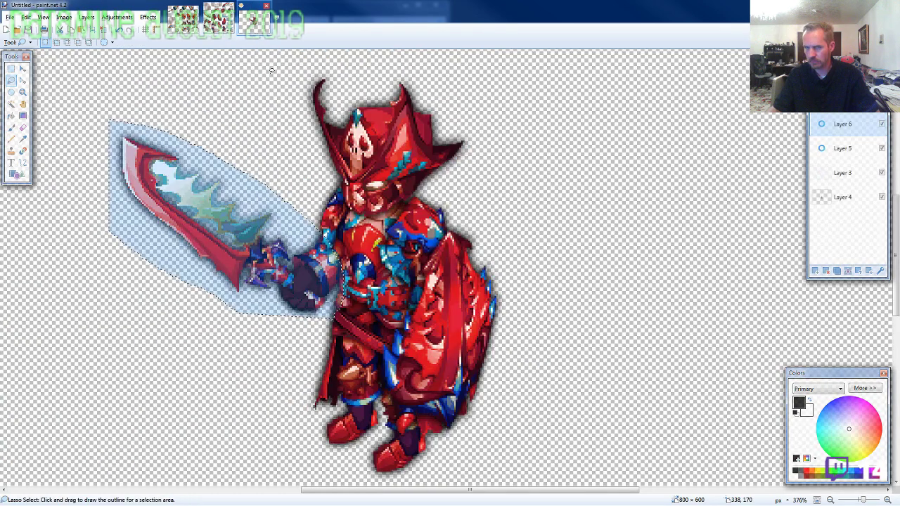
pyautogui.hotkey('ctrl', 'shift', 'n')
pyautogui.moveTo(828, 124); pyautogui.dragTo(839, 220)
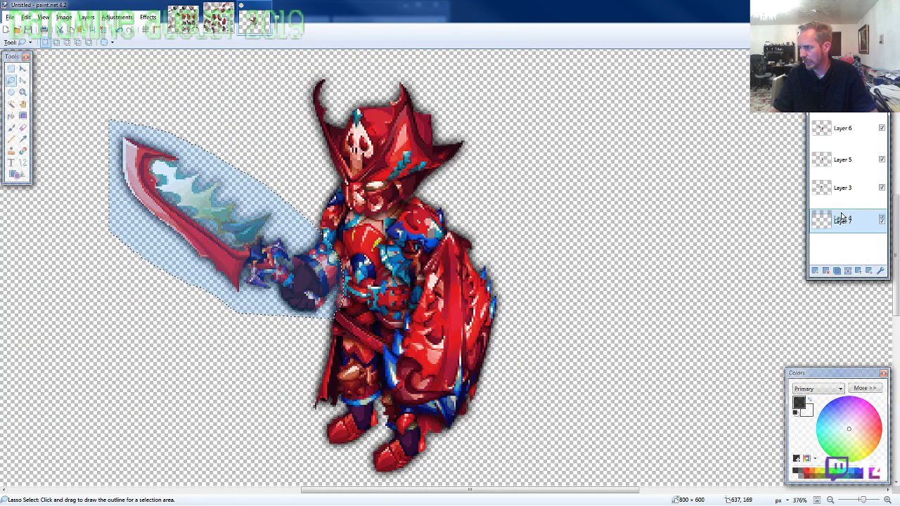
pyautogui.scroll(5, 492, 224)
pyautogui.hotkey('ctrl', 'v')
pyautogui.scroll(-1, 422, 309)
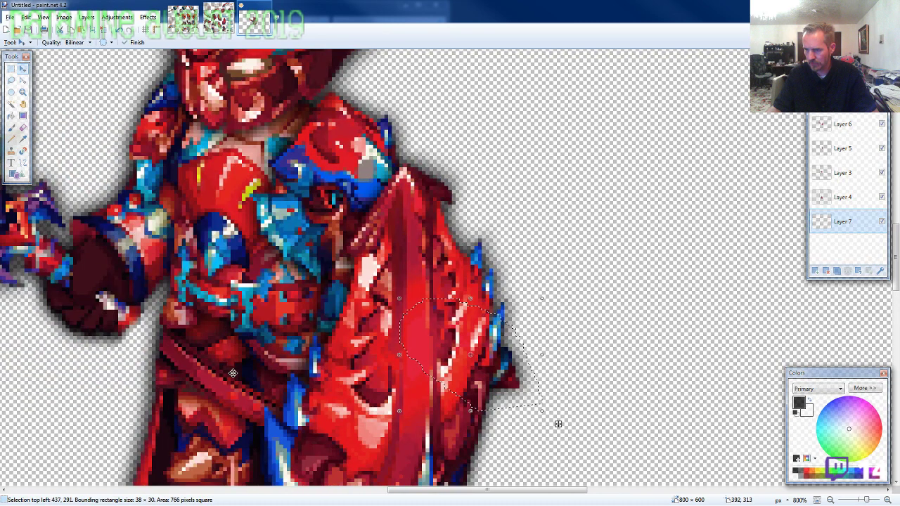
pyautogui.moveTo(457, 382); pyautogui.dragTo(446, 381)
pyautogui.moveTo(547, 424); pyautogui.dragTo(363, 424)
pyautogui.moveTo(178, 367); pyautogui.dragTo(95, 335)
pyautogui.scroll(-4, 422, 397)
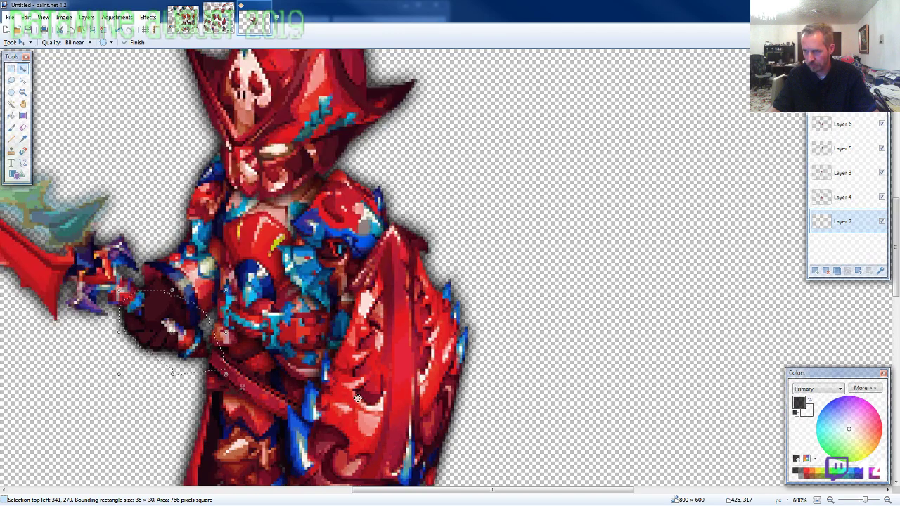
pyautogui.scroll(-2, 454, 392)
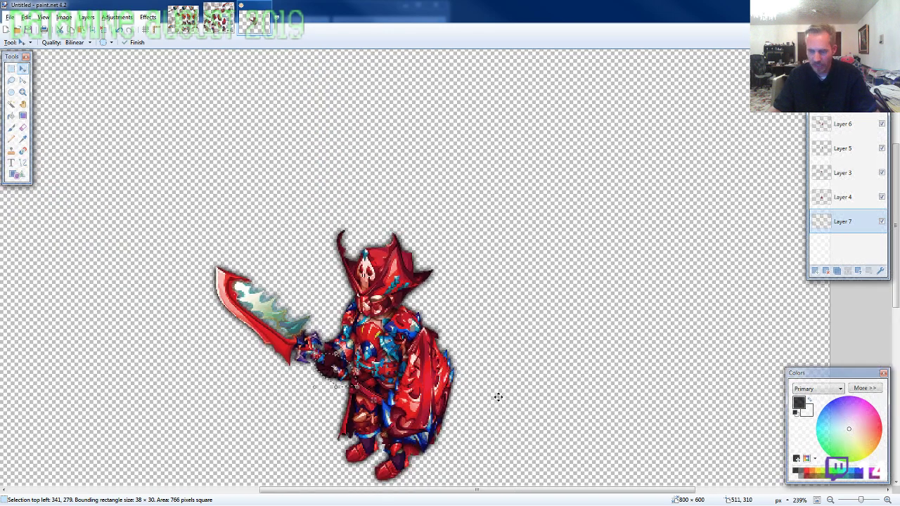
# Flatten the untitled image and move the whole character to the upper-left corner of the canvas.
pyautogui.hotkey('ctrl', 'a')
pyautogui.hotkey('ctrl', 's')
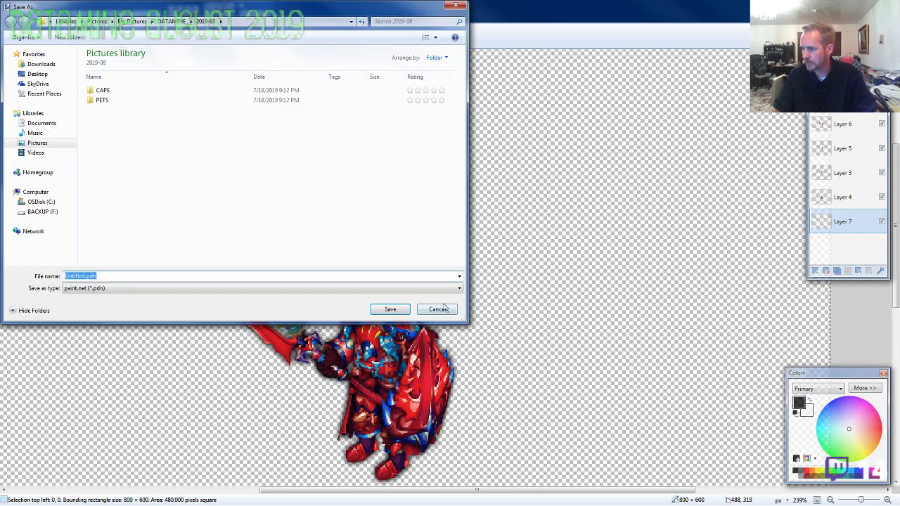
pyautogui.click(446, 309)
pyautogui.scroll(-4, 672, 378)
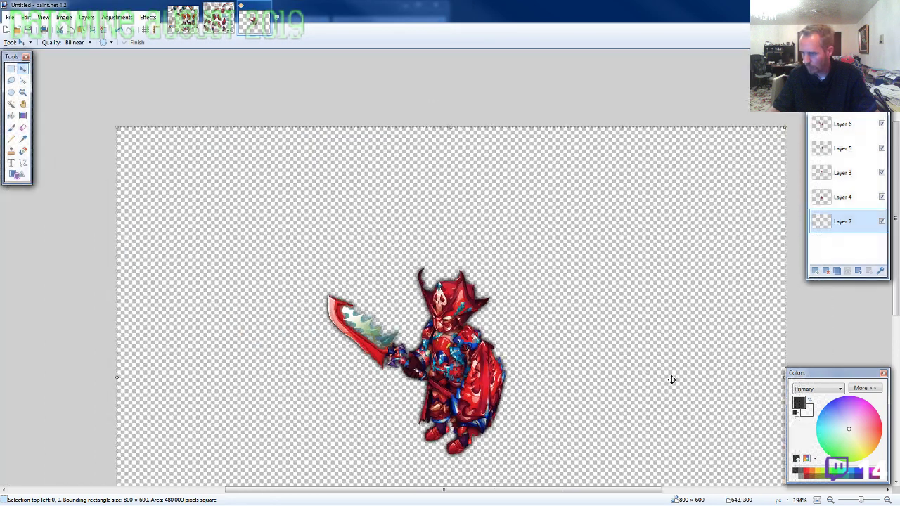
pyautogui.scroll(-1, 672, 380)
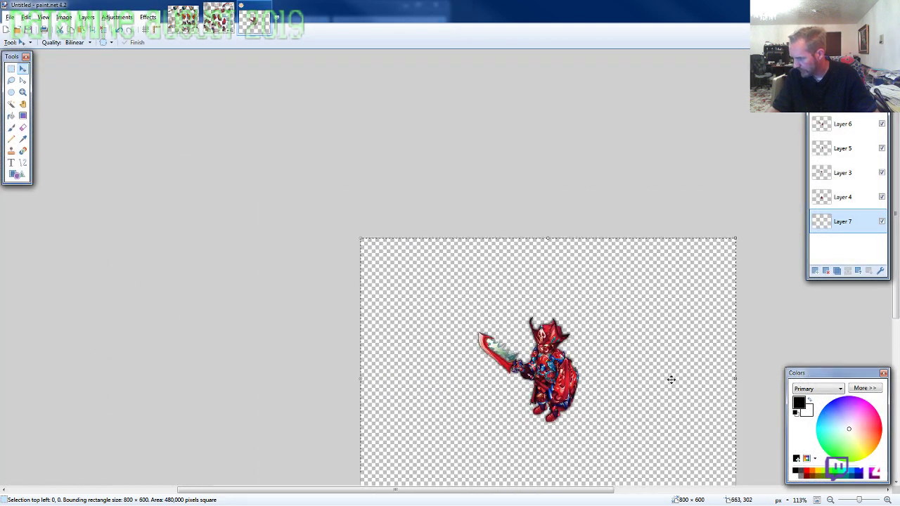
pyautogui.scroll(2, 672, 379)
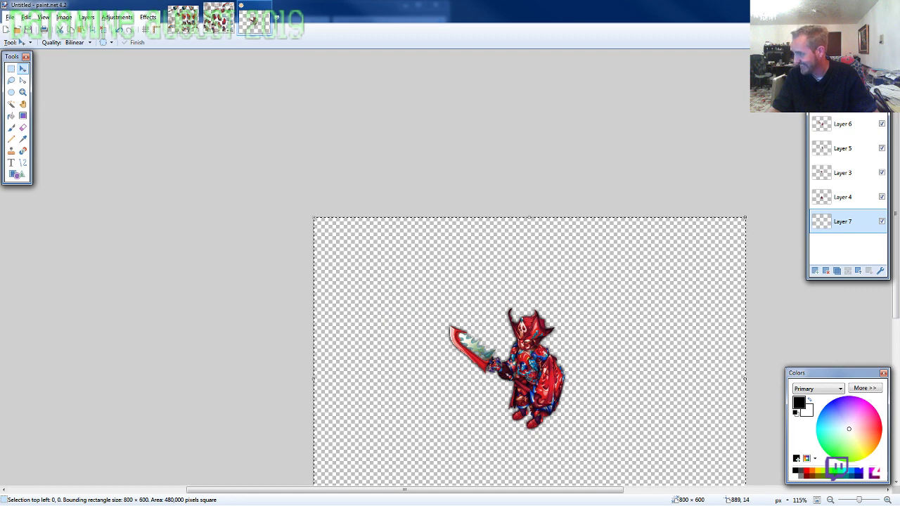
pyautogui.click(844, 99)
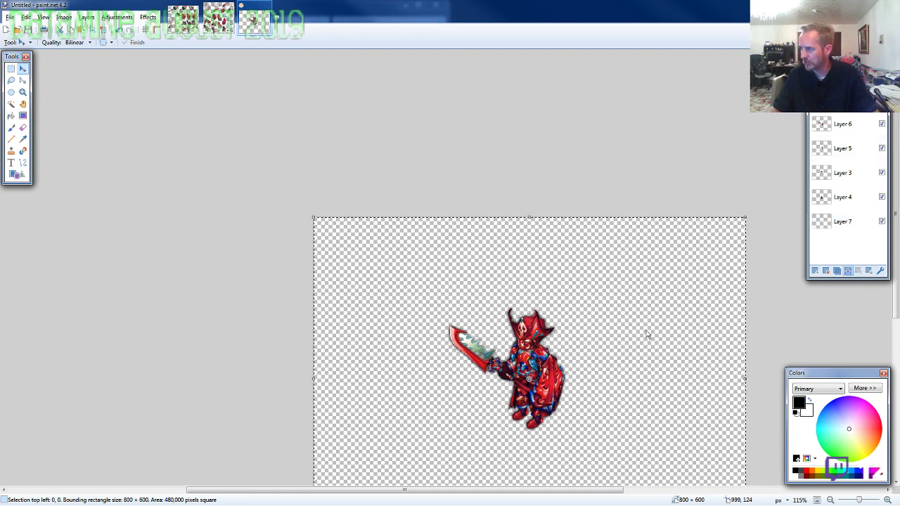
pyautogui.moveTo(642, 352); pyautogui.dragTo(502, 269)
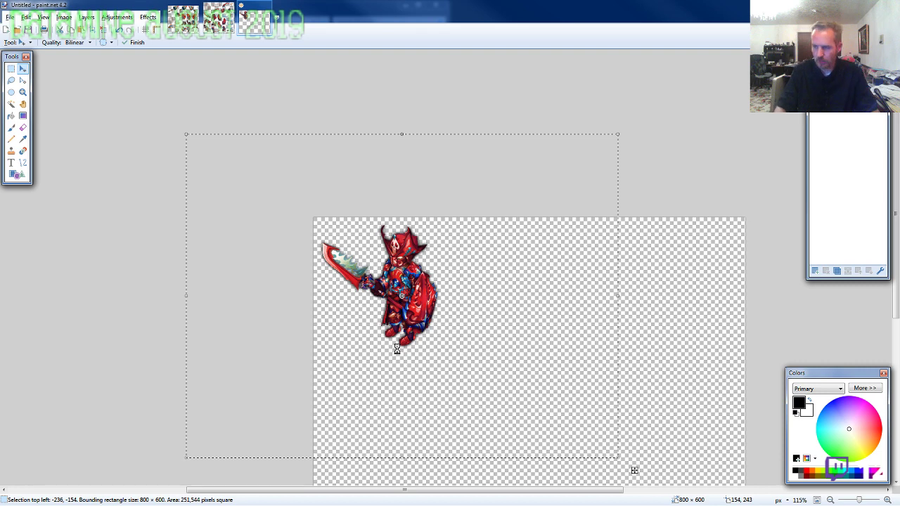
# Resize the canvas to 250 × 250 pixels, anchored at the top left.
pyautogui.hotkey('ctrl', 'shift', 'r')
pyautogui.write('50')
pyautogui.press('Tab')
pyautogui.write('250')
pyautogui.hotkey('shift', 'Tab')
pyautogui.write('2')
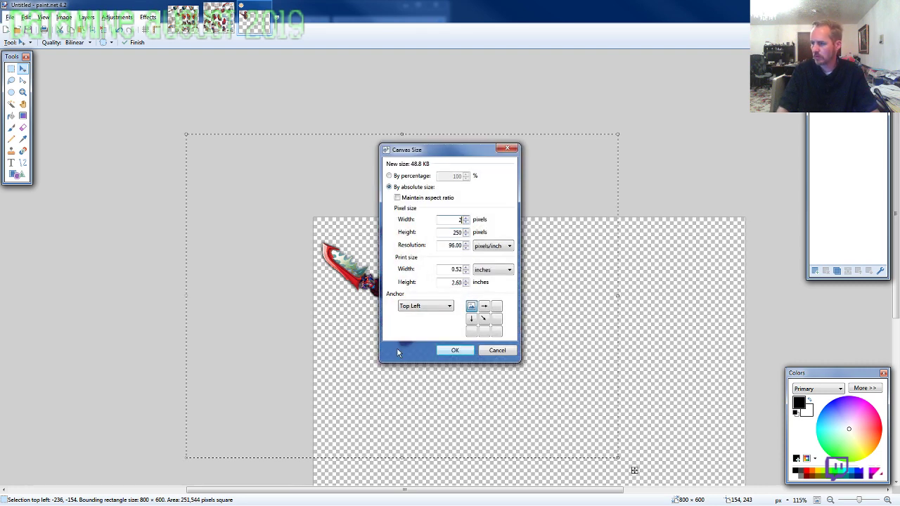
pyautogui.write('50')
pyautogui.press('Return')
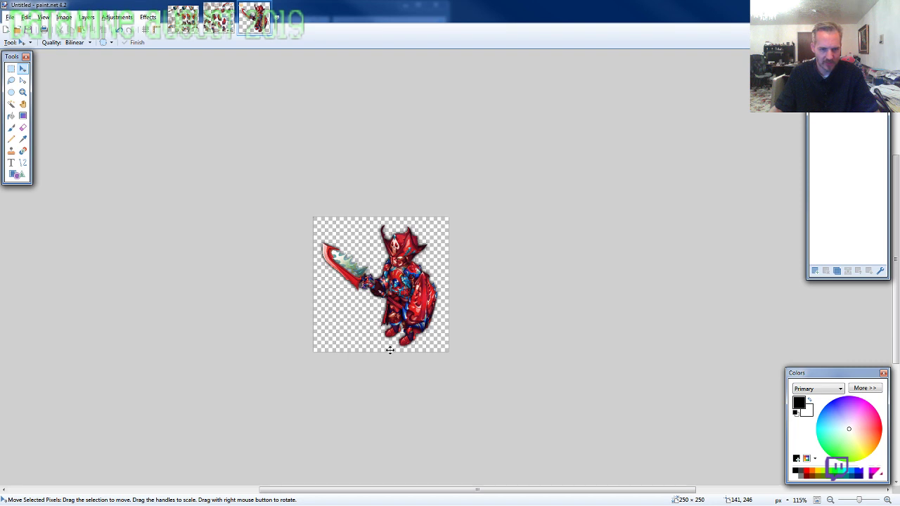
# Select the whole cropped image and nudge the character slightly to the right.
pyautogui.hotkey('ctrl', 'a')
pyautogui.press('Right')
pyautogui.press('Right')
pyautogui.press('Right')
pyautogui.press('Right')
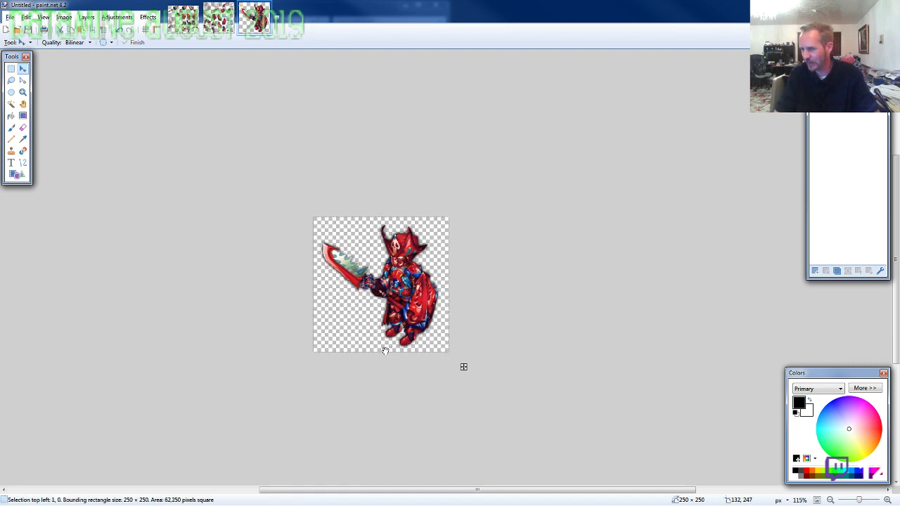
pyautogui.press('Left')
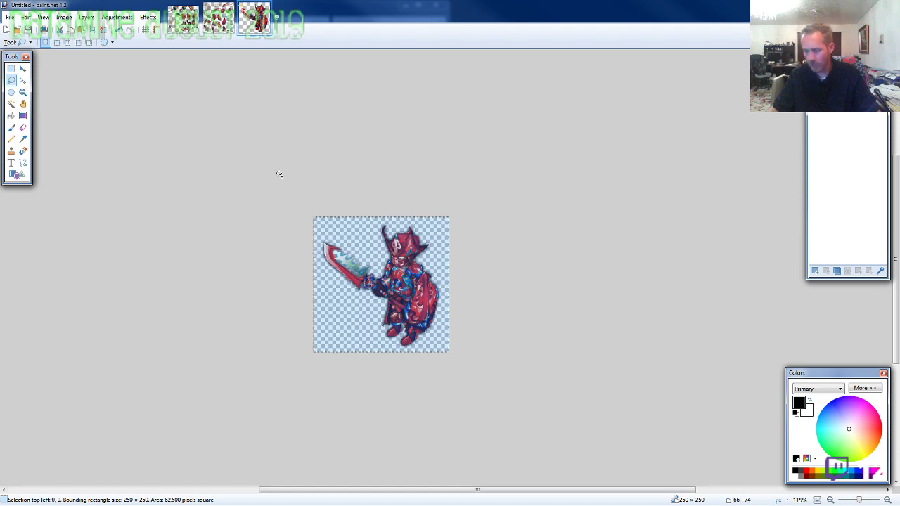
# Save the cropped character as the PNG ARMOR8-FW-M-EVO2 in the 2019-08 folder, and close it together with its sprite sheet.
pyautogui.hotkey('ctrl', 's')
pyautogui.write('ARMOR98')
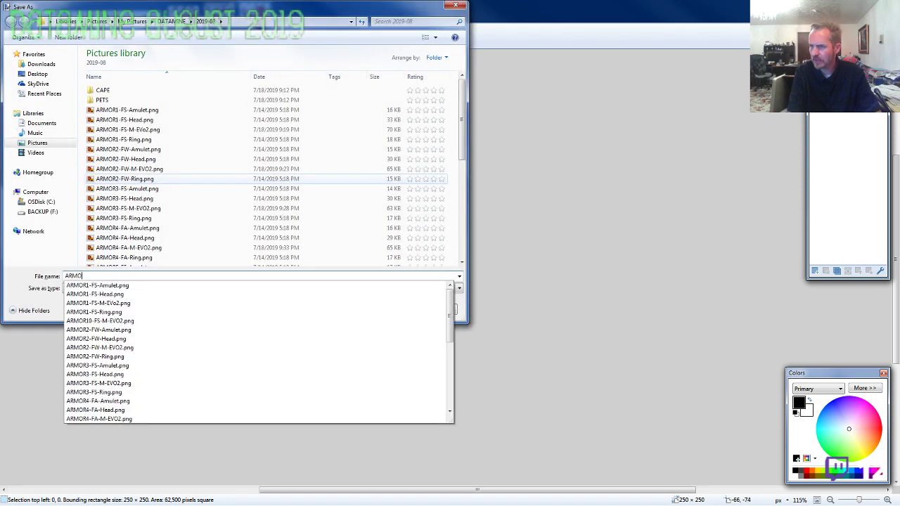
pyautogui.press('BackSpace')
pyautogui.press('BackSpace')
pyautogui.write('8-')
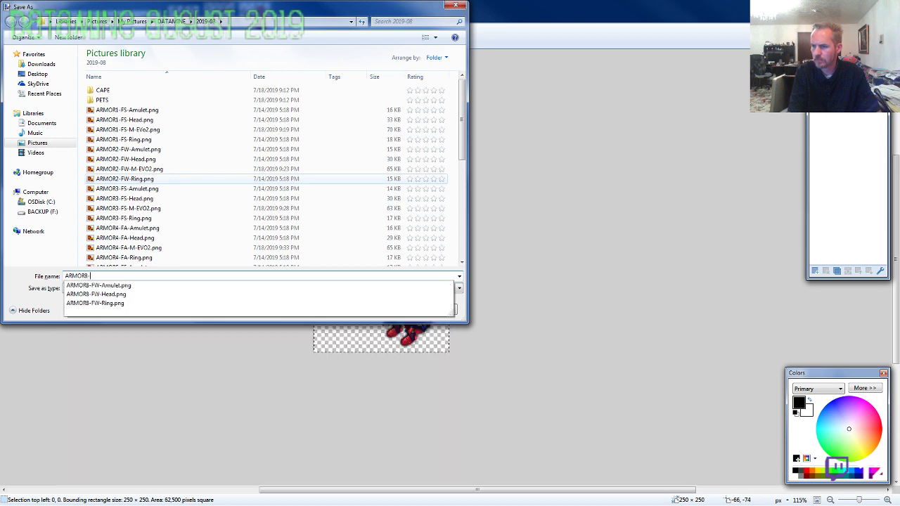
pyautogui.write('FW-M-EVO2')
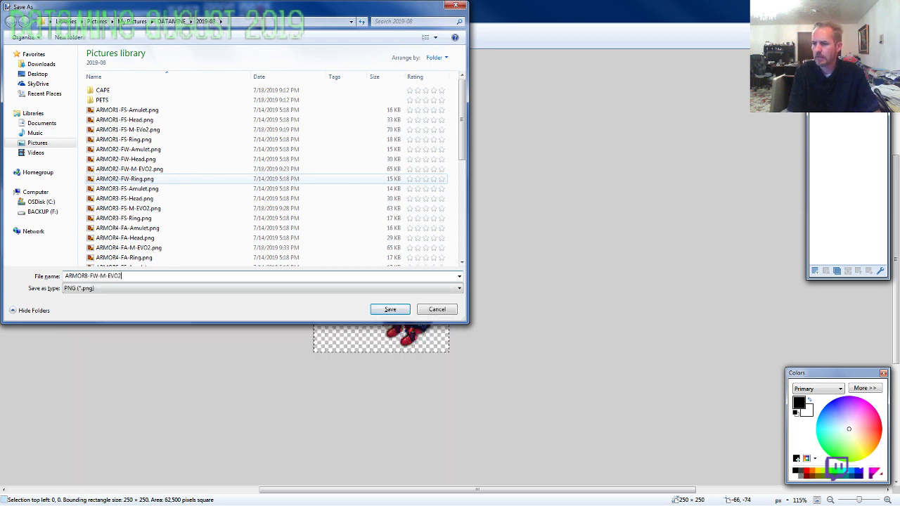
pyautogui.press('Return')
pyautogui.press('Return')
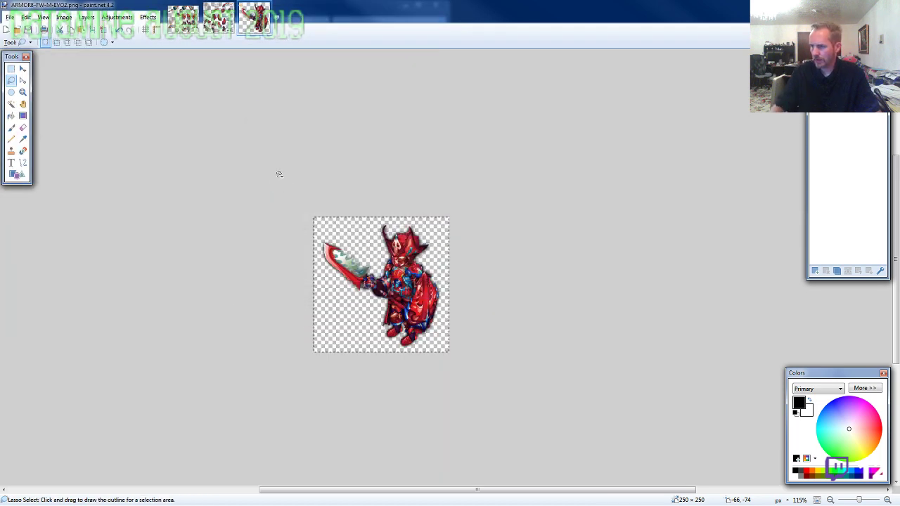
pyautogui.hotkey('ctrl', 'w')
pyautogui.hotkey('ctrl', 'w')
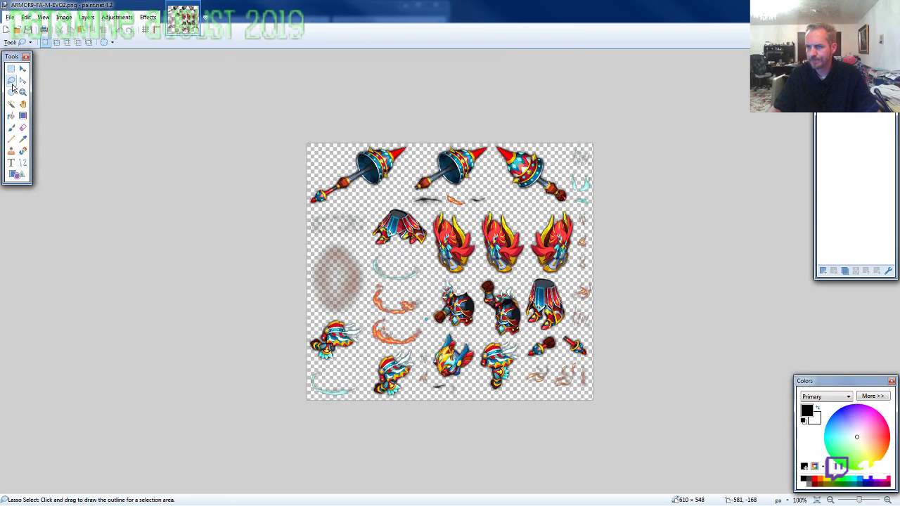
# Copy the winged yellow-and-blue helmet from the ARMOR9-FA-M-EVO2 sheet into a new 800 × 600 image, placing it above the canvas centre.
pyautogui.scroll(5, 489, 333)
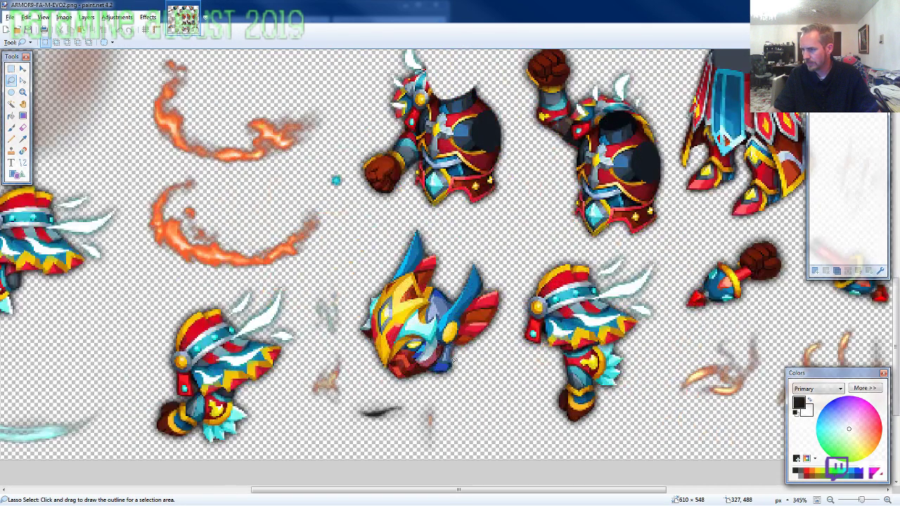
pyautogui.moveTo(502, 362)
pyautogui.mouseDown()
pyautogui.moveTo(508, 281)
pyautogui.moveTo(419, 218)
pyautogui.moveTo(387, 238)
pyautogui.moveTo(354, 338)
pyautogui.moveTo(374, 353)
pyautogui.moveTo(385, 386)
pyautogui.moveTo(438, 395)
pyautogui.mouseUp()
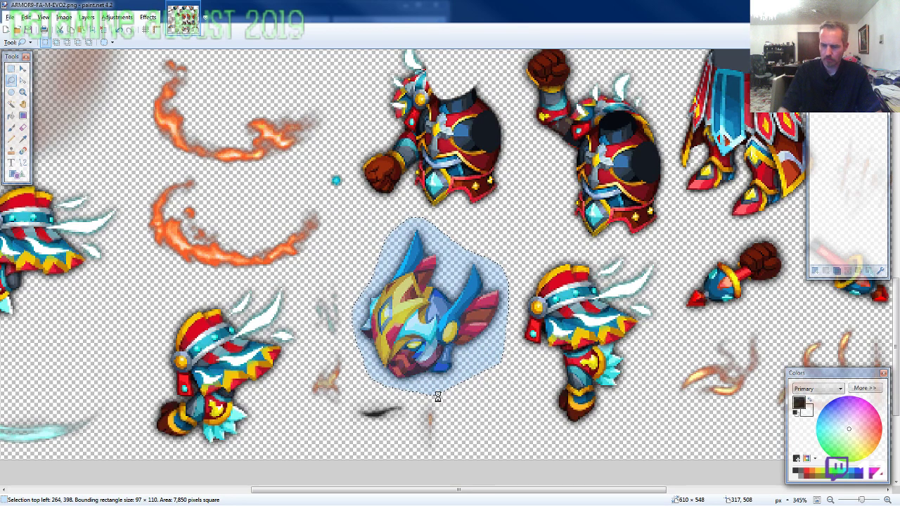
pyautogui.hotkey('ctrl', 'n')
pyautogui.press('Return')
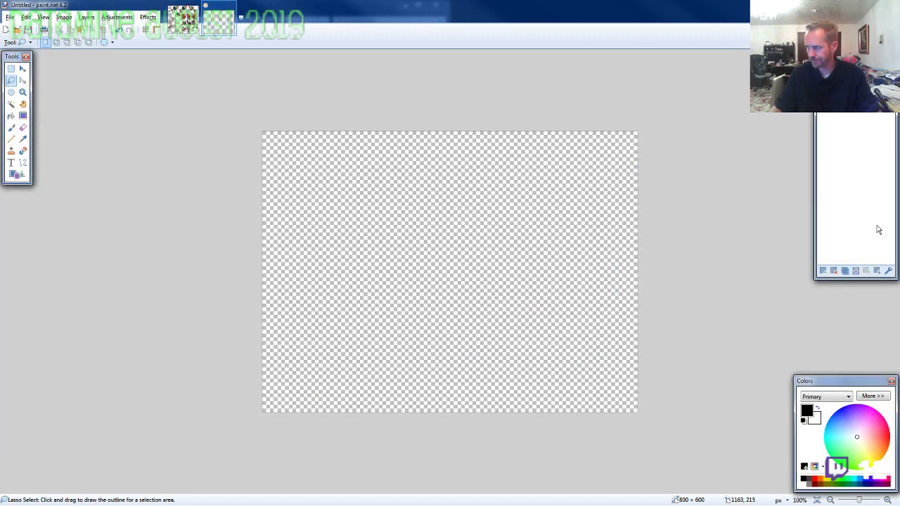
pyautogui.hotkey('ctrl', 'v')
pyautogui.moveTo(558, 301); pyautogui.dragTo(608, 189)
# Lasso-select the torso with the lowered arm on the ARMOR9-FA-M-EVO2 sheet.
pyautogui.click(182, 20)
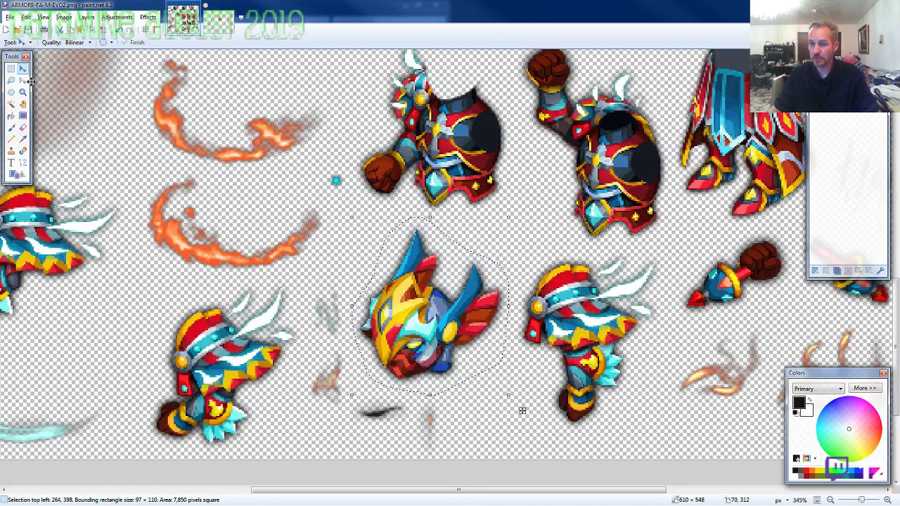
pyautogui.click(12, 80)
pyautogui.scroll(1, 451, 213)
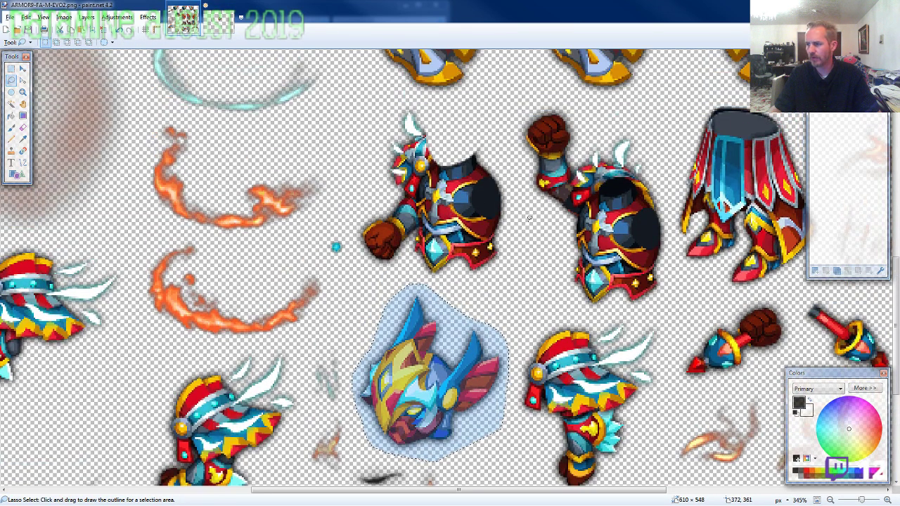
pyautogui.moveTo(524, 226)
pyautogui.mouseDown()
pyautogui.moveTo(505, 165)
pyautogui.moveTo(450, 109)
pyautogui.moveTo(406, 91)
pyautogui.moveTo(373, 116)
pyautogui.moveTo(355, 209)
pyautogui.moveTo(364, 260)
pyautogui.moveTo(411, 260)
pyautogui.moveTo(399, 271)
pyautogui.moveTo(435, 285)
pyautogui.moveTo(511, 284)
pyautogui.mouseUp()
# Paste the torso into the untitled image on Layer 3 and fit its neck beneath the helmet.
pyautogui.hotkey('ctrl', 'Tab')
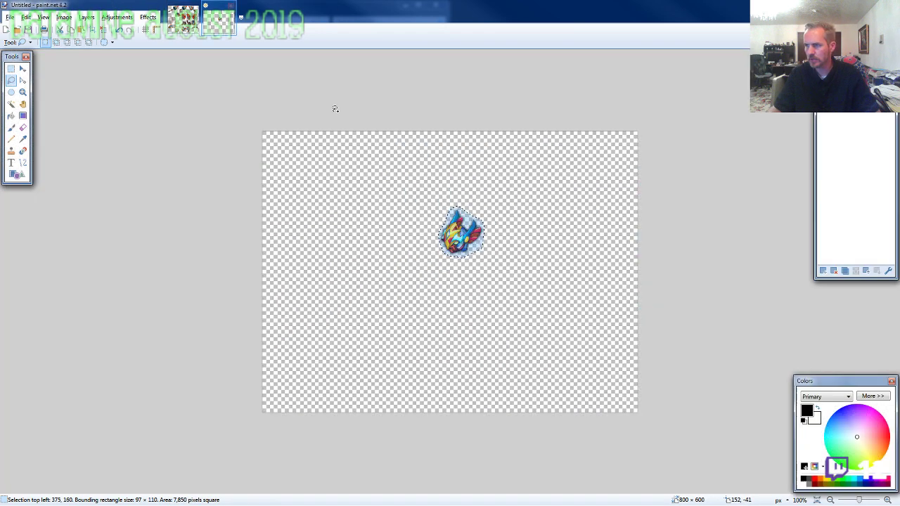
pyautogui.scroll(3, 560, 246)
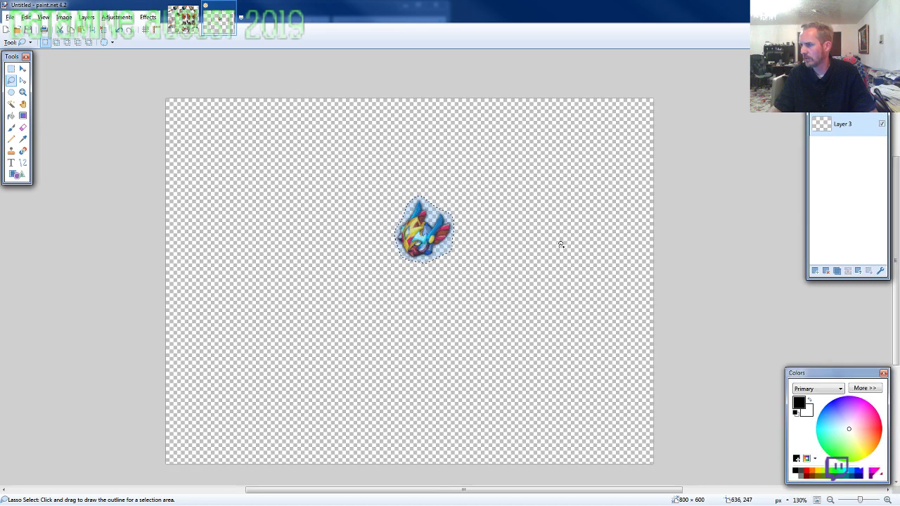
pyautogui.scroll(1, 393, 224)
pyautogui.hotkey('ctrl', 'v')
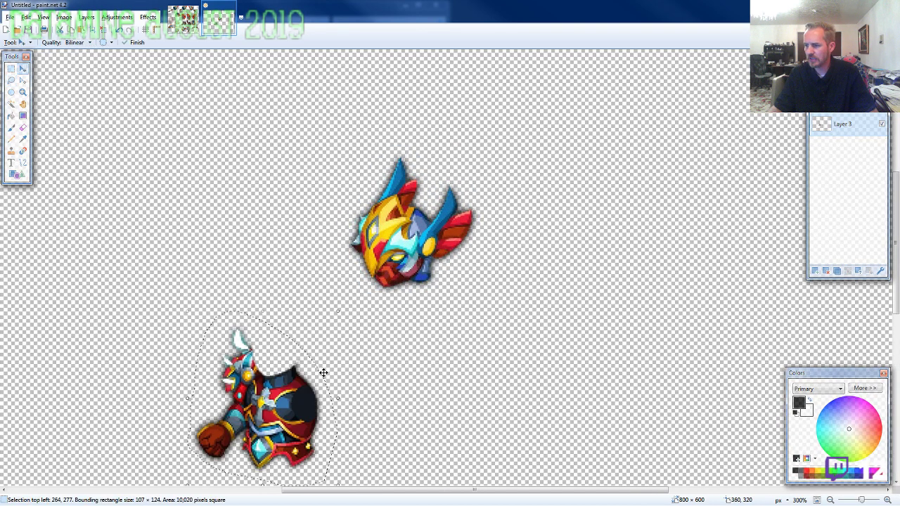
pyautogui.moveTo(323, 373); pyautogui.dragTo(423, 320)
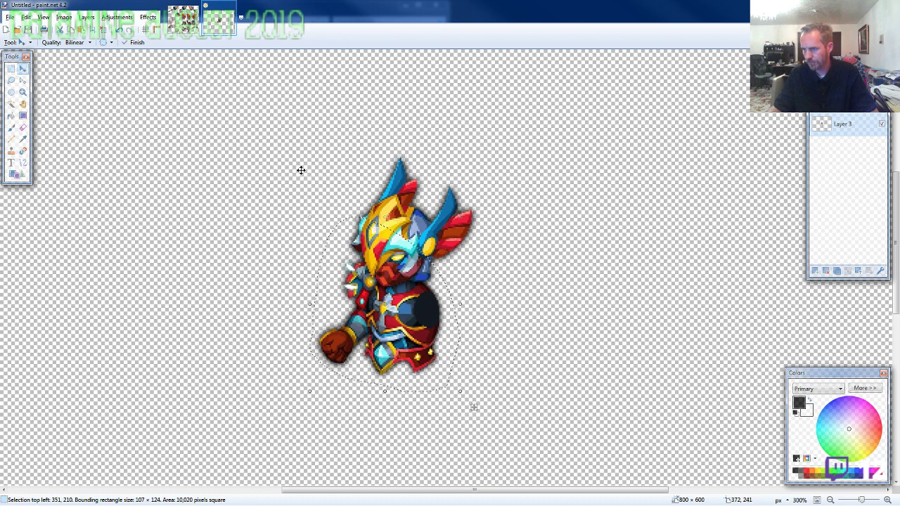
# Look over the ARMOR9-FA-M-EVO2 sheet for the remaining parts: legs, lances, arms and the bird-shaped shields.
pyautogui.hotkey('ctrl', 'Tab')
pyautogui.press('s')
pyautogui.press('s')
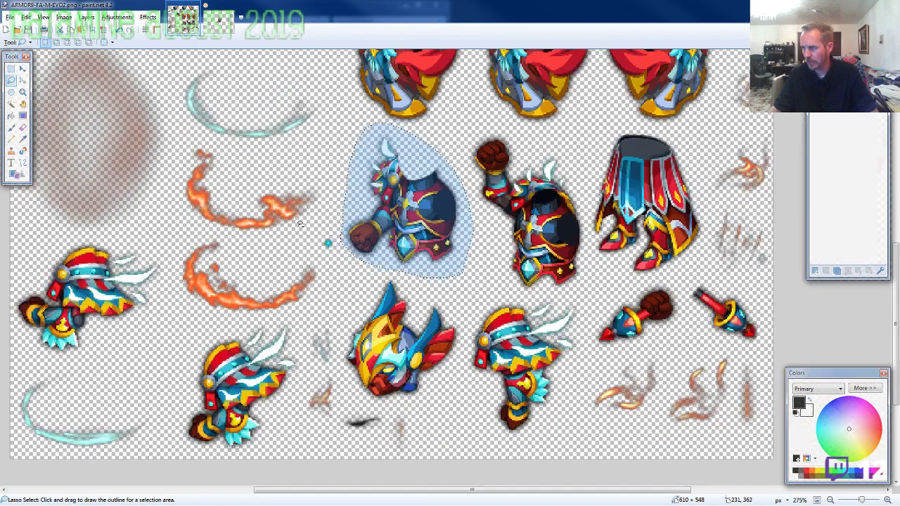
pyautogui.scroll(5, 300, 224)
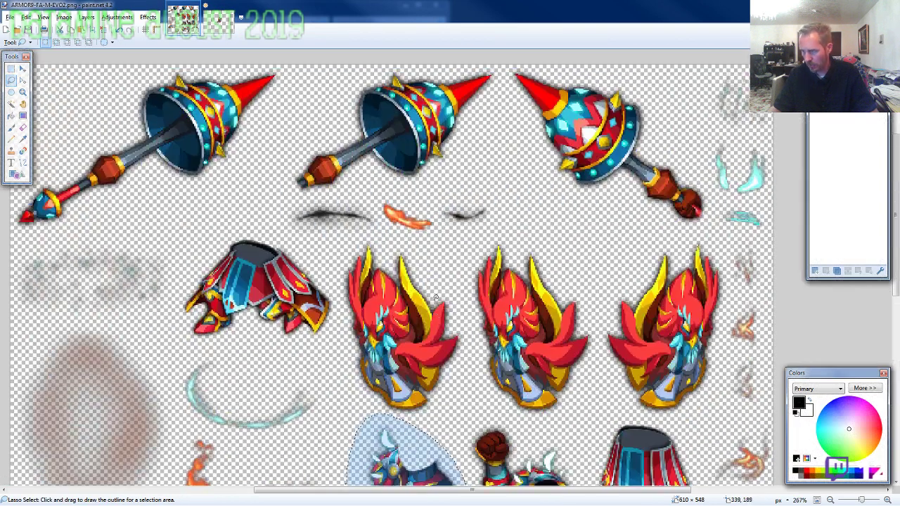
pyautogui.scroll(-4, 435, 297)
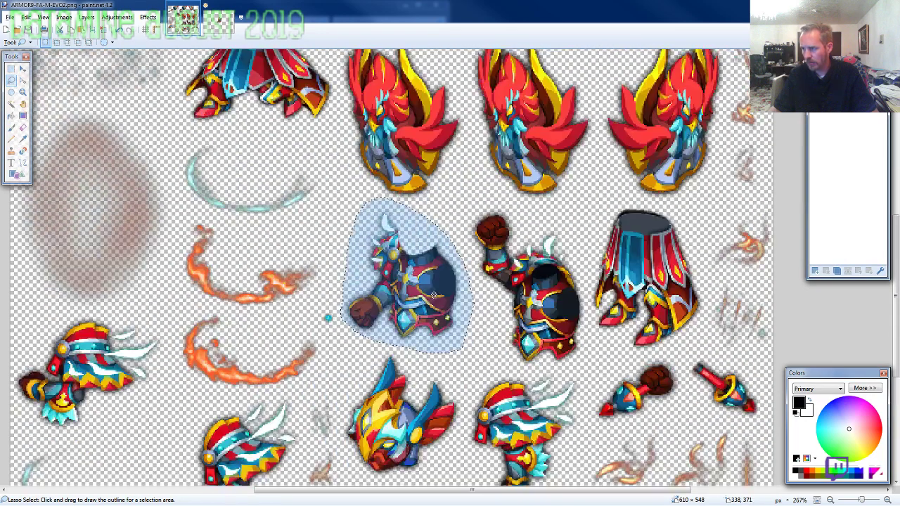
pyautogui.scroll(3, 434, 295)
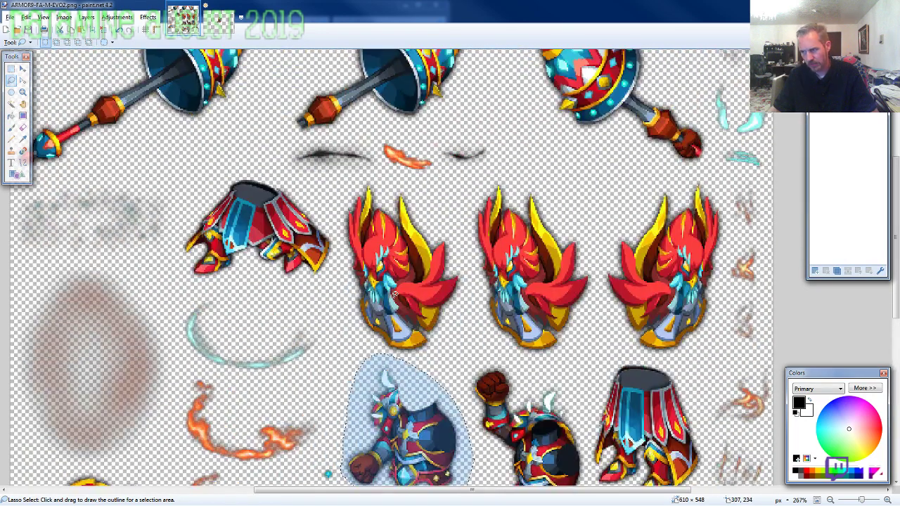
pyautogui.scroll(-1, 395, 294)
pyautogui.scroll(2, 395, 294)
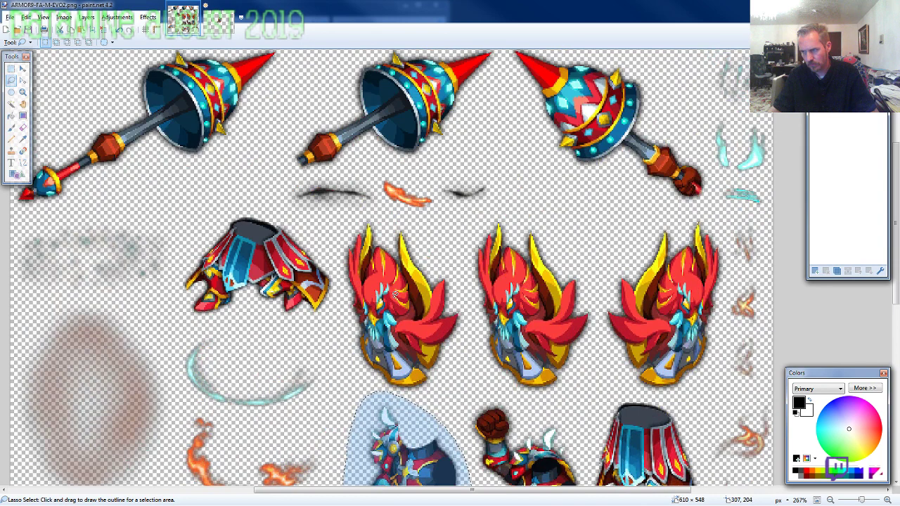
pyautogui.scroll(1, 396, 294)
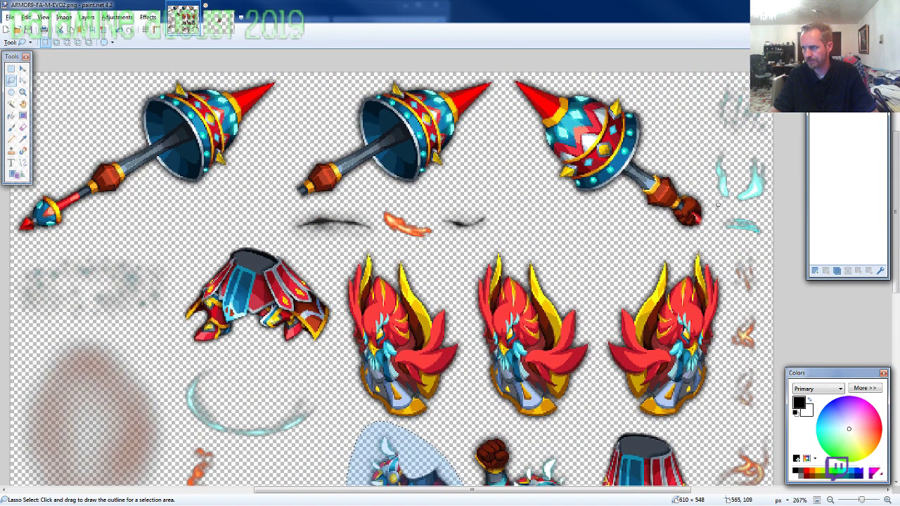
pyautogui.moveTo(717, 206); pyautogui.dragTo(689, 146)
pyautogui.scroll(-2, 610, 154)
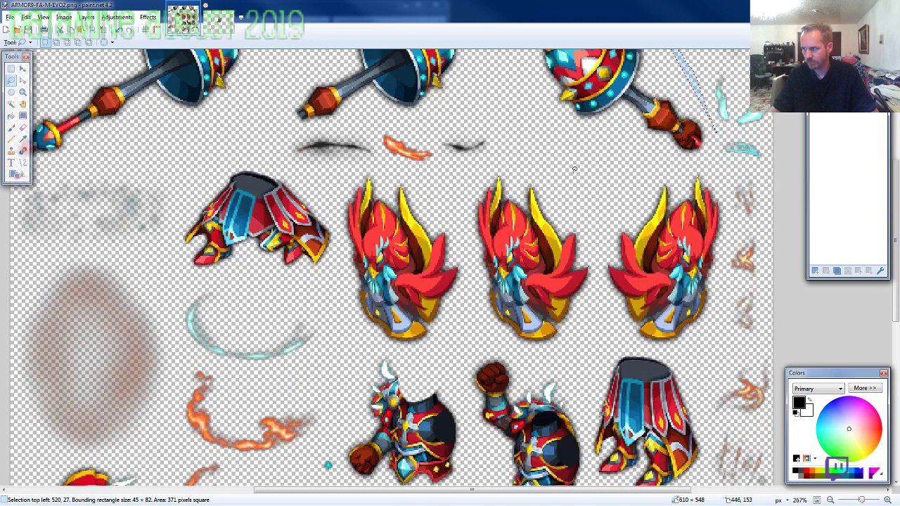
pyautogui.scroll(-2, 574, 169)
pyautogui.click(218, 21)
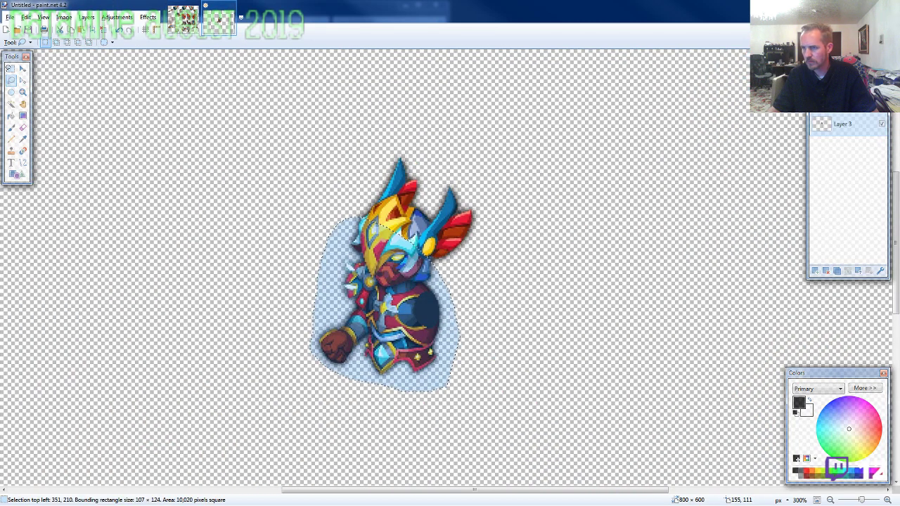
# Lasso-select the standing legs with the long skirt on the ARMOR9-FA-M-EVO2 sheet.
pyautogui.click(183, 20)
pyautogui.scroll(-3, 341, 199)
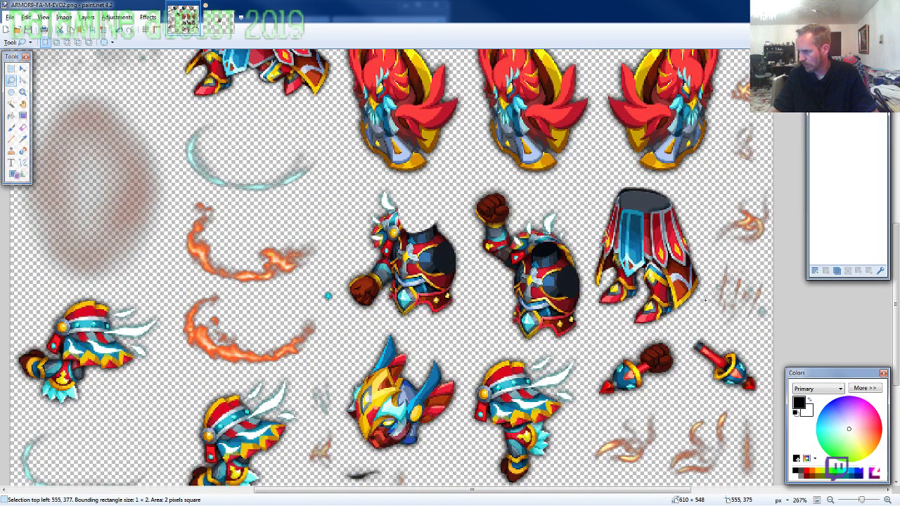
pyautogui.moveTo(693, 216)
pyautogui.mouseDown()
pyautogui.moveTo(675, 188)
pyautogui.moveTo(634, 178)
pyautogui.moveTo(613, 184)
pyautogui.moveTo(602, 207)
pyautogui.moveTo(588, 259)
pyautogui.moveTo(595, 314)
pyautogui.moveTo(629, 335)
pyautogui.moveTo(658, 330)
pyautogui.mouseUp()
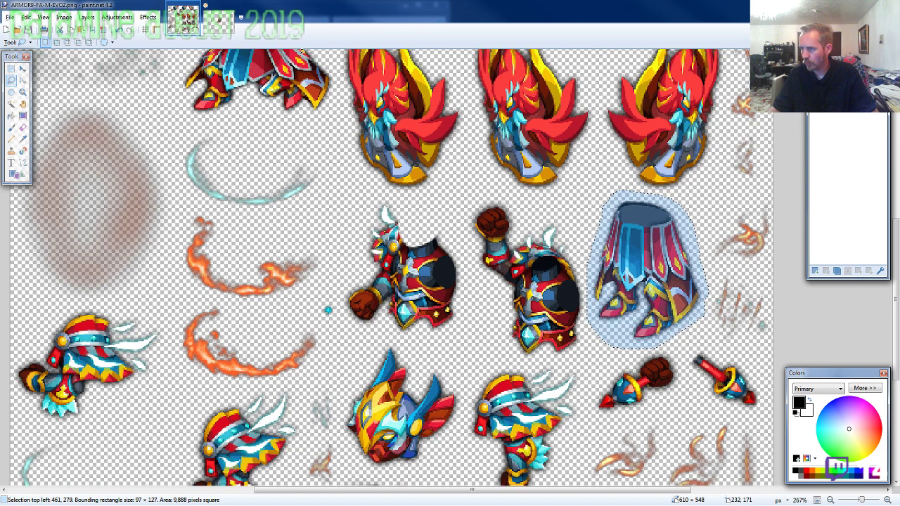
# Paste the skirted legs on a new Layer 4 beneath the torso layer and fit the waist under the belt.
pyautogui.hotkey('ctrl', 'Tab')
pyautogui.hotkey('ctrl', 'shift', 'n')
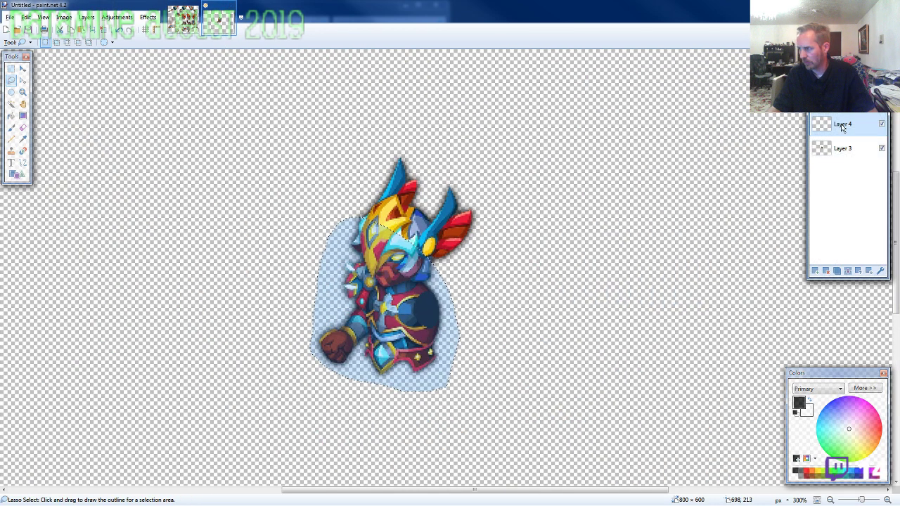
pyautogui.scroll(-3, 475, 225)
pyautogui.hotkey('ctrl', 'v')
pyautogui.moveTo(605, 347); pyautogui.dragTo(477, 371)
pyautogui.moveTo(401, 244); pyautogui.dragTo(404, 235)
pyautogui.moveTo(482, 351); pyautogui.dragTo(484, 352)
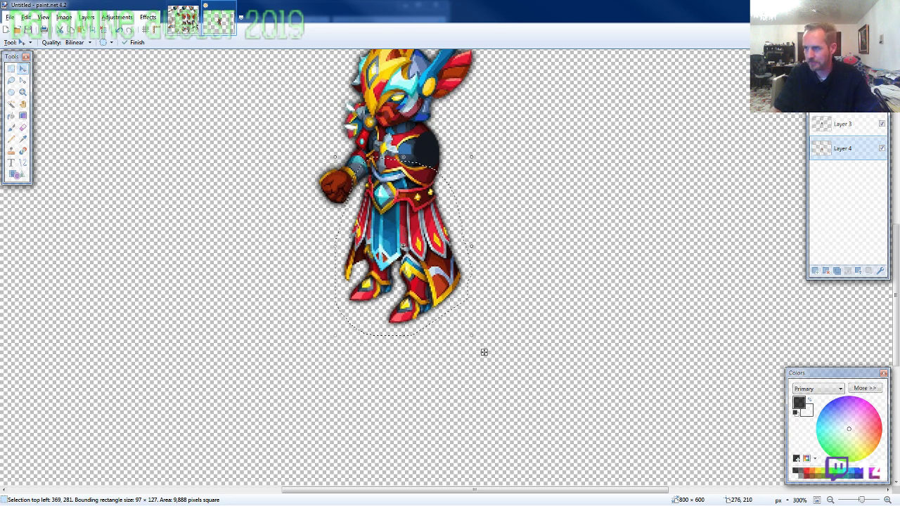
# Lasso-select the caped shoulder with the straight hanging arm on the ARMOR9-FA-M-EVO2 sheet.
pyautogui.hotkey('ctrl', 'Tab')
pyautogui.press('s')
pyautogui.scroll(-3, 398, 296)
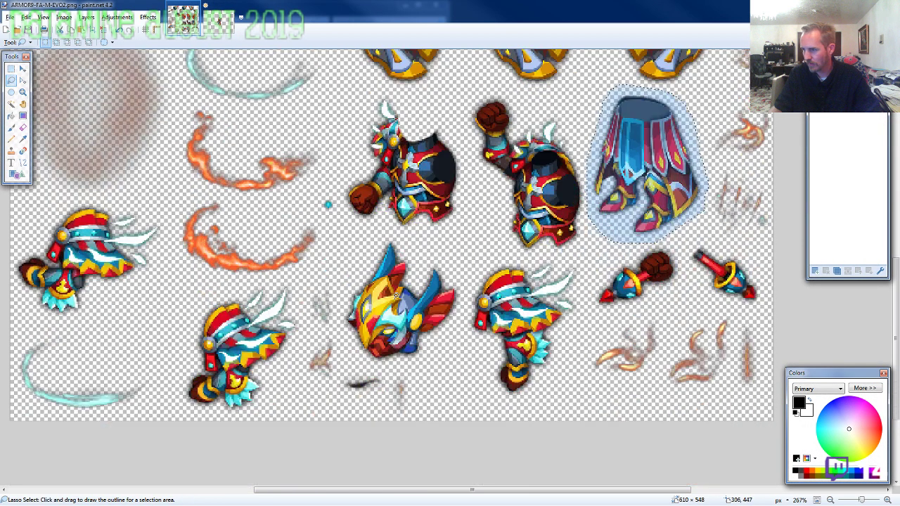
pyautogui.moveTo(584, 325)
pyautogui.mouseDown()
pyautogui.moveTo(580, 264)
pyautogui.moveTo(513, 255)
pyautogui.moveTo(480, 275)
pyautogui.moveTo(467, 355)
pyautogui.moveTo(493, 396)
pyautogui.moveTo(539, 404)
pyautogui.mouseUp()
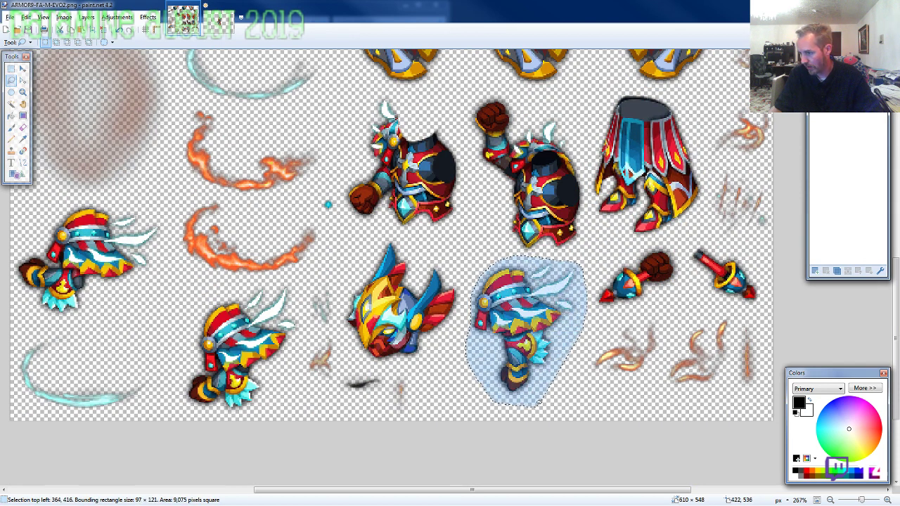
# Paste the caped arm on a new Layer 5 above Layer 3 and fit it over the torso's empty shoulder.
pyautogui.click(220, 21)
pyautogui.hotkey('ctrl', 'shift', 'n')
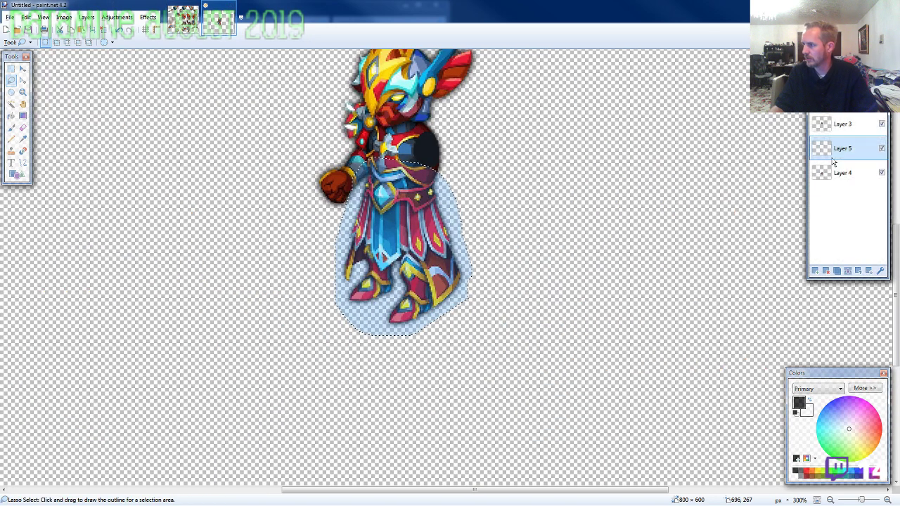
pyautogui.moveTo(833, 156); pyautogui.dragTo(829, 128)
pyautogui.hotkey('ctrl', 'v')
pyautogui.moveTo(389, 380); pyautogui.dragTo(450, 156)
pyautogui.scroll(-2, 498, 223)
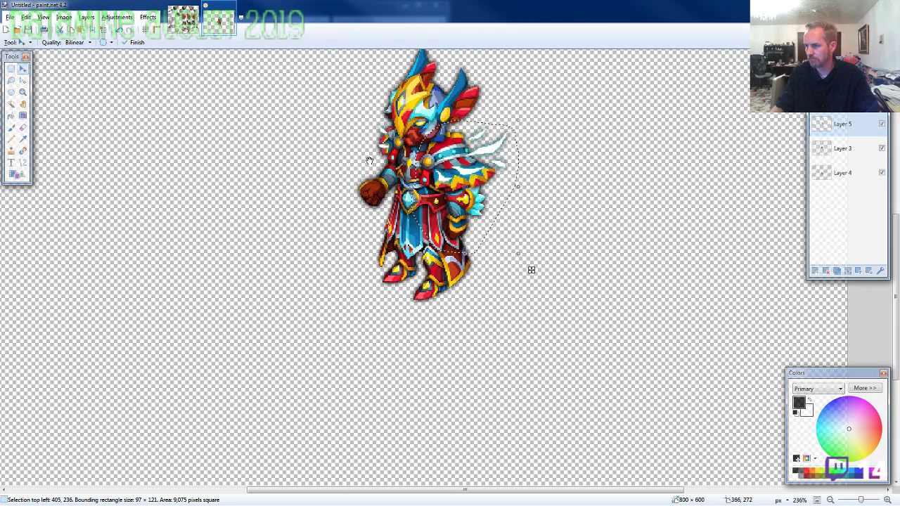
# Lasso-select the mirrored bird-shaped shield, the last of the three in its row on the ARMOR9-FA-M-EVO2 sheet.
pyautogui.click(178, 28)
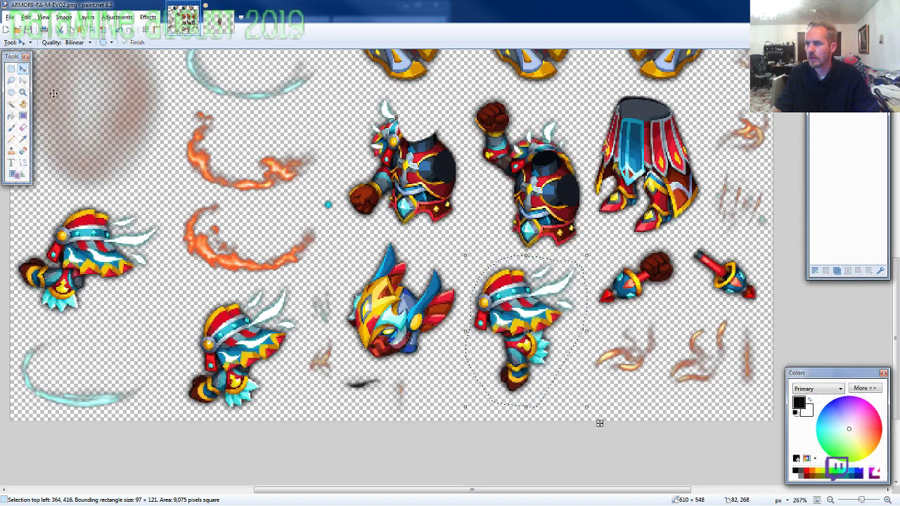
pyautogui.click(11, 80)
pyautogui.scroll(2, 452, 241)
pyautogui.scroll(3, 452, 240)
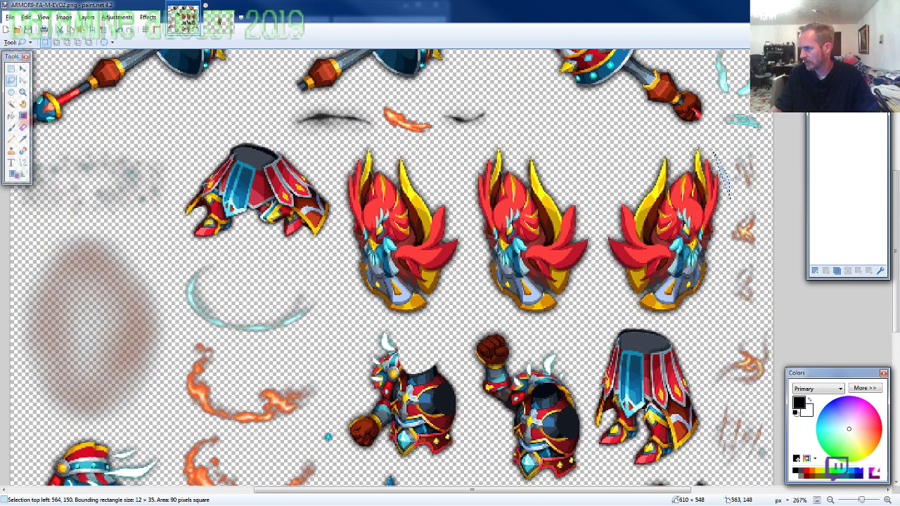
pyautogui.moveTo(715, 152)
pyautogui.mouseDown()
pyautogui.moveTo(668, 136)
pyautogui.moveTo(623, 161)
pyautogui.moveTo(598, 214)
pyautogui.moveTo(605, 265)
pyautogui.moveTo(636, 313)
pyautogui.moveTo(710, 309)
pyautogui.moveTo(732, 202)
pyautogui.mouseUp()
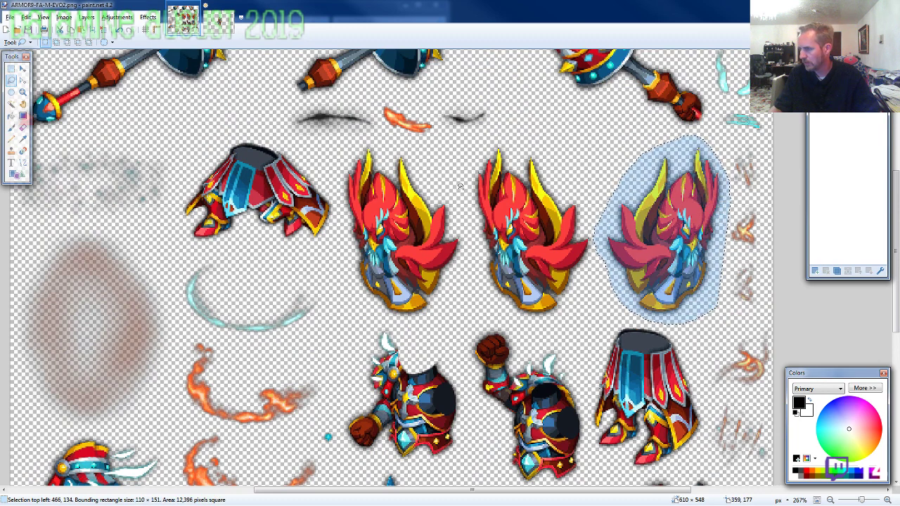
# Paste the bird shield on a new Layer 6 and place it over the hanging arm's hand.
pyautogui.click(222, 30)
pyautogui.hotkey('ctrl', 'shift', 'v')
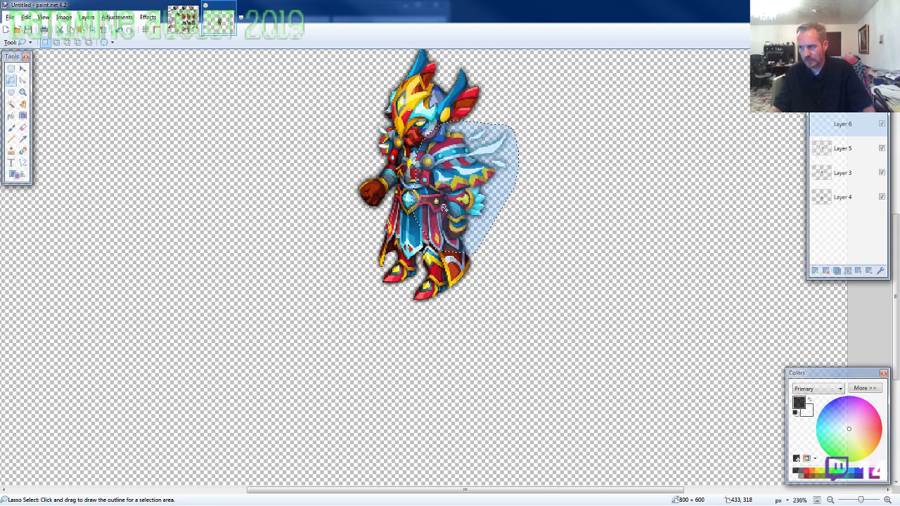
pyautogui.moveTo(612, 231); pyautogui.dragTo(525, 306)
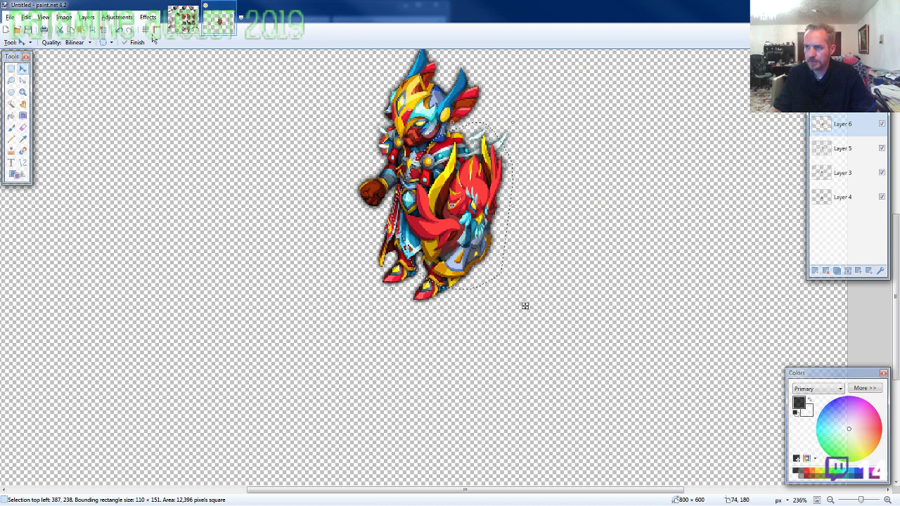
# Lasso-select the whole lance with the gripping fist, including its handle, on the ARMOR9-FA-M-EVO2 sheet.
pyautogui.click(184, 21)
pyautogui.click(12, 80)
pyautogui.scroll(2, 248, 167)
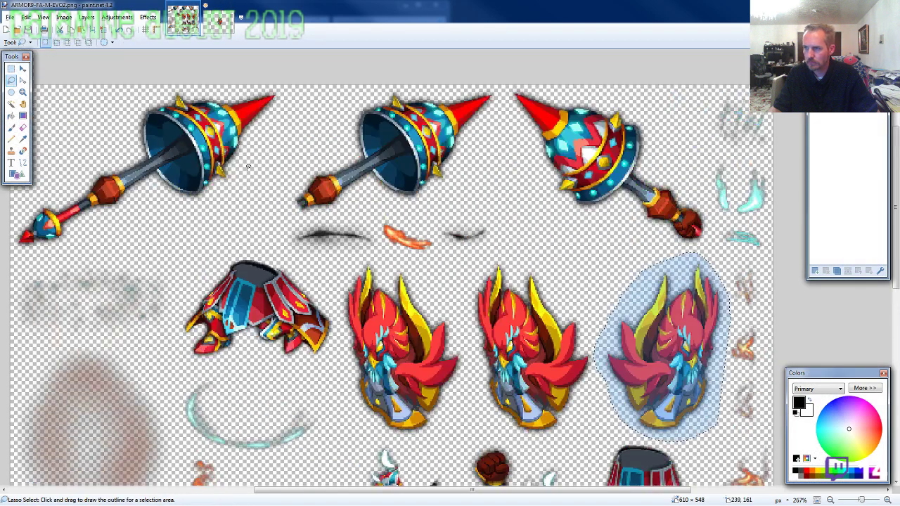
pyautogui.scroll(1, 248, 166)
pyautogui.moveTo(505, 120)
pyautogui.mouseDown()
pyautogui.moveTo(545, 236)
pyautogui.moveTo(706, 281)
pyautogui.moveTo(696, 225)
pyautogui.moveTo(711, 163)
pyautogui.mouseUp()
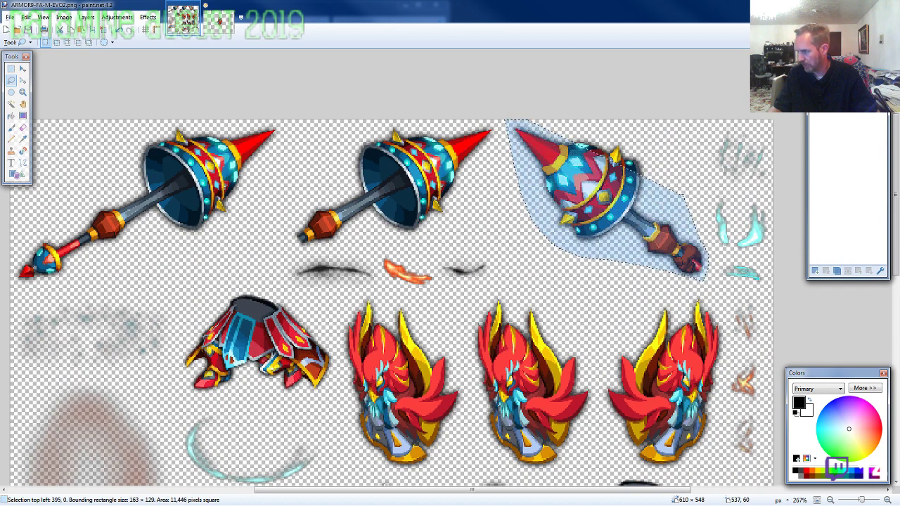
pyautogui.moveTo(684, 195); pyautogui.dragTo(643, 140)
# Paste the lance on Layer 6 and align its gripping fist with the fist of the torso's lowered arm.
pyautogui.click(223, 22)
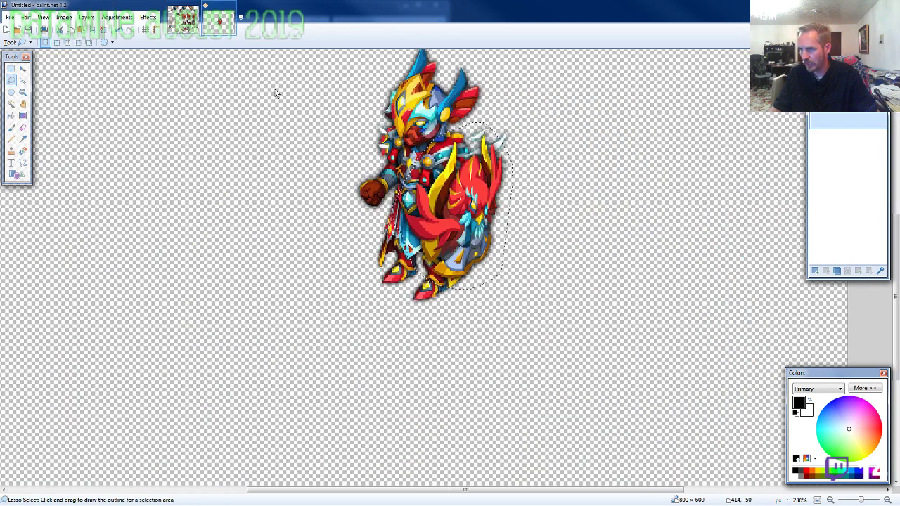
pyautogui.scroll(5, 344, 162)
pyautogui.hotkey('ctrl', 'v')
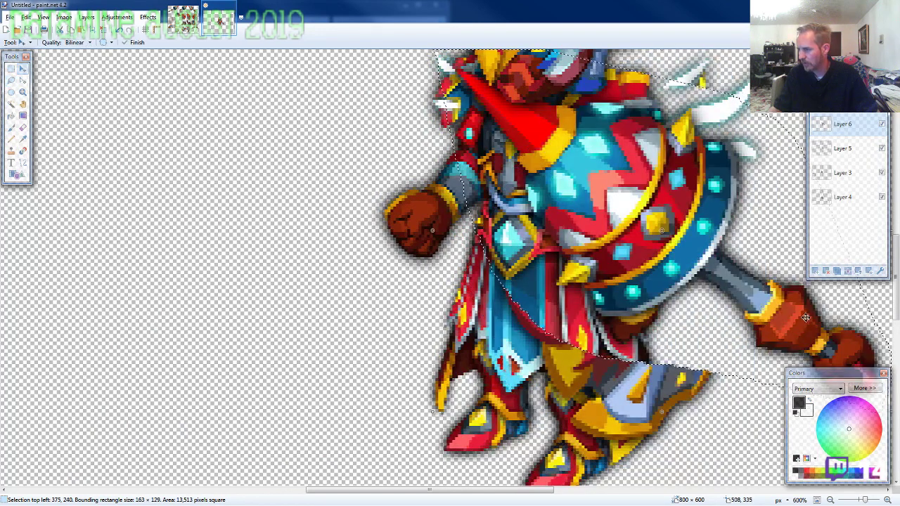
pyautogui.moveTo(857, 339); pyautogui.dragTo(439, 222)
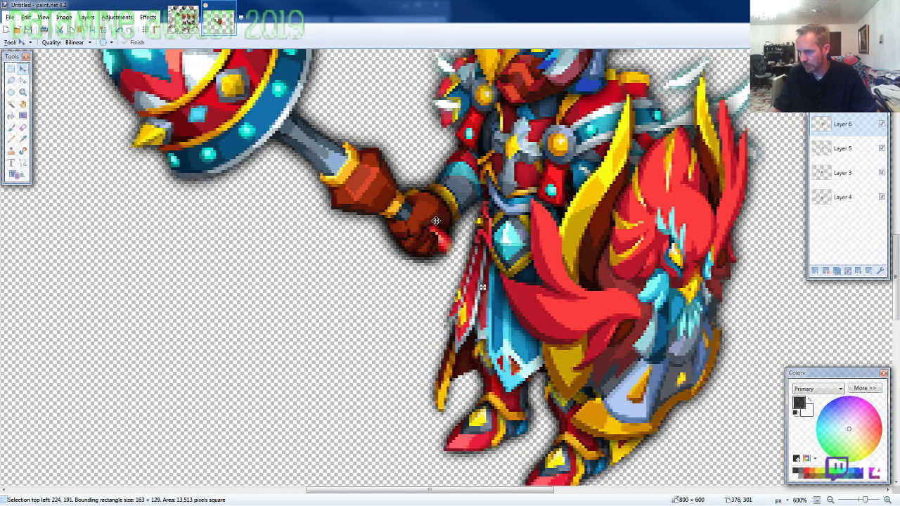
pyautogui.scroll(-1, 434, 279)
pyautogui.scroll(-5, 434, 280)
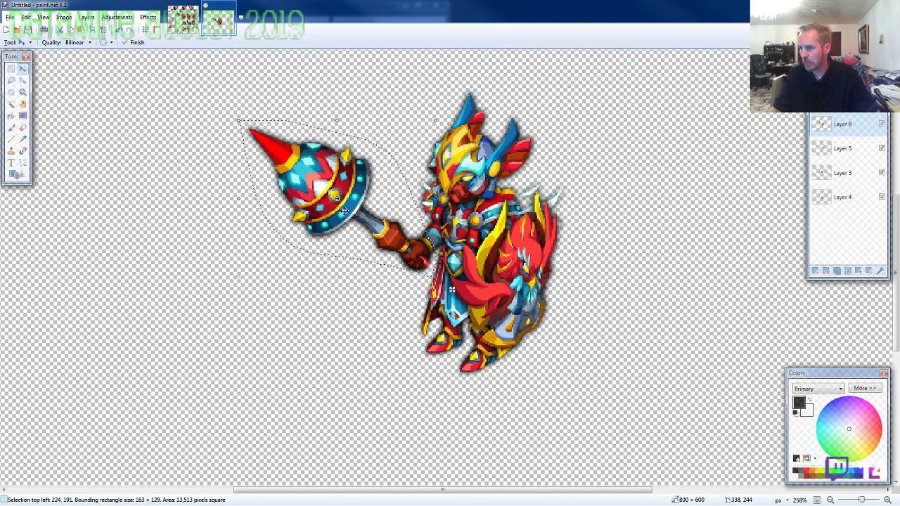
# Lasso-select the separate lance pommel without a fist on the ARMOR9-FA-M-EVO2 sheet.
pyautogui.click(183, 20)
pyautogui.press('s')
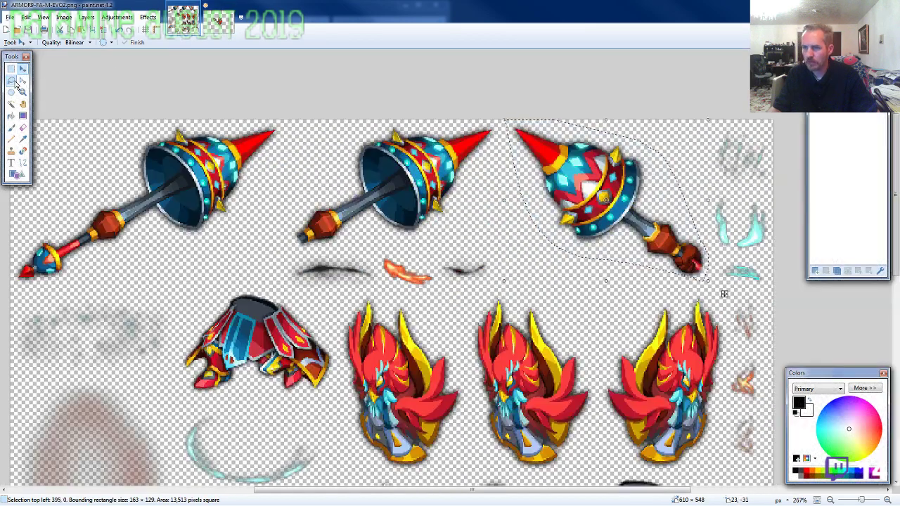
pyautogui.scroll(-5, 206, 208)
pyautogui.scroll(-3, 205, 208)
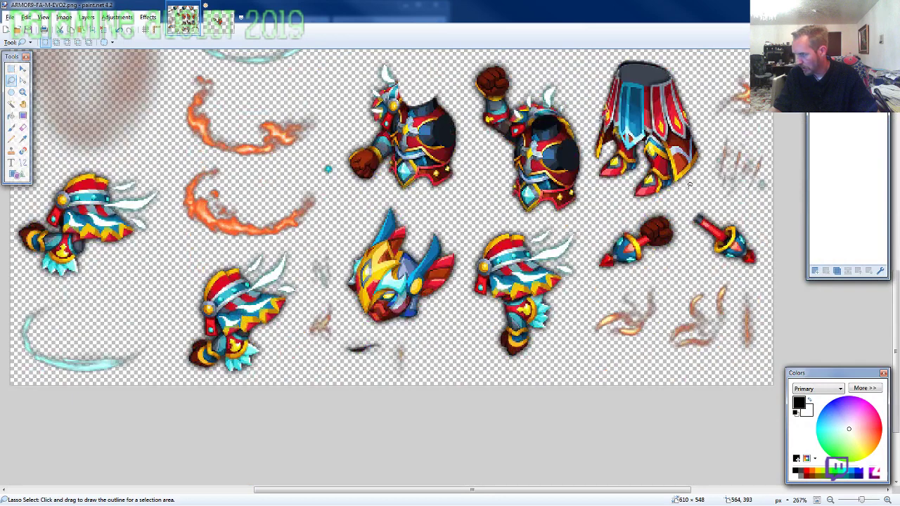
pyautogui.moveTo(696, 201)
pyautogui.mouseDown()
pyautogui.moveTo(712, 263)
pyautogui.moveTo(732, 271)
pyautogui.mouseUp()
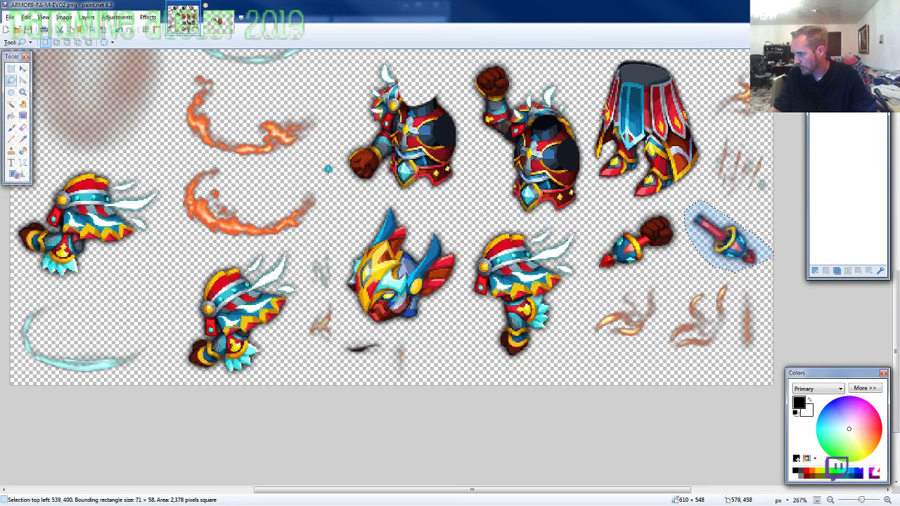
# Paste the lance pommel on a new Layer 7 beneath all other layers and line it up behind the gripping fist.
pyautogui.click(225, 26)
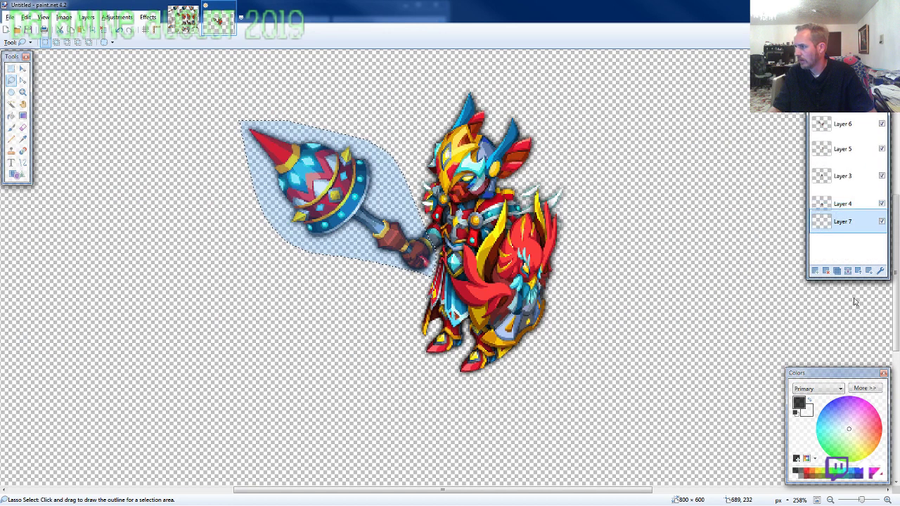
pyautogui.scroll(4, 490, 289)
pyautogui.hotkey('ctrl', 'v')
pyautogui.moveTo(704, 386); pyautogui.dragTo(302, 235)
pyautogui.scroll(-6, 301, 235)
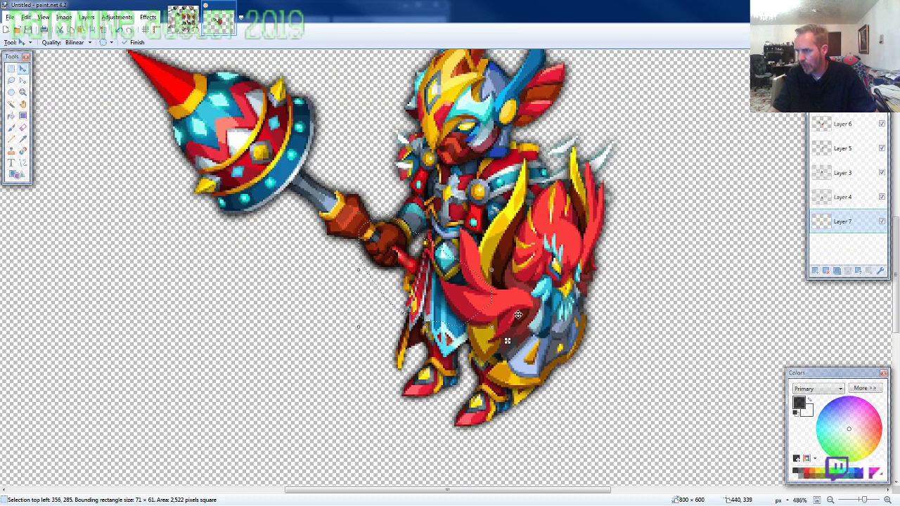
pyautogui.scroll(-2, 584, 313)
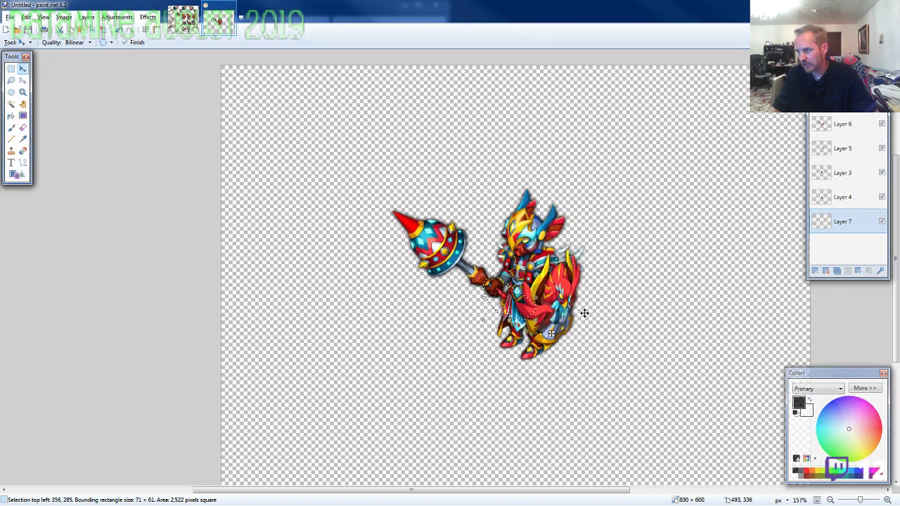
# Select the whole canvas and flatten all the character's layers into one.
pyautogui.hotkey('ctrl', 'a')
pyautogui.scroll(-3, 584, 313)
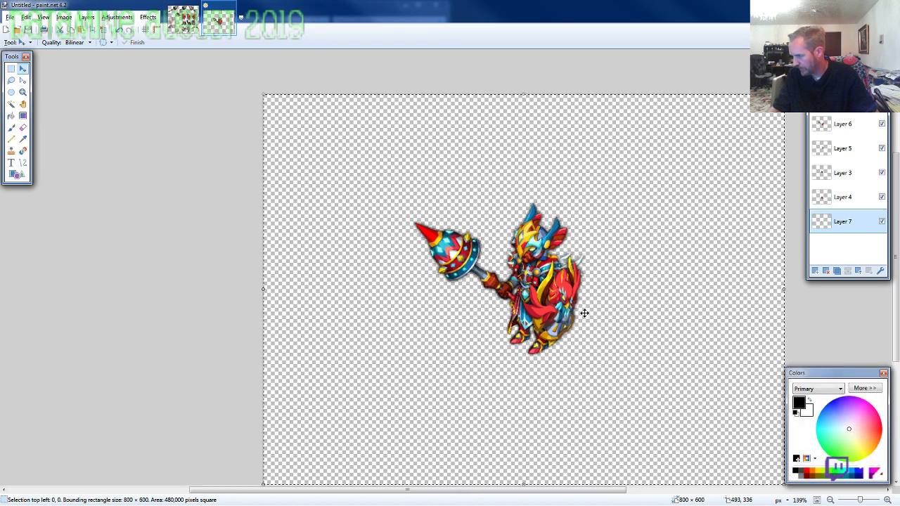
pyautogui.scroll(-2, 584, 313)
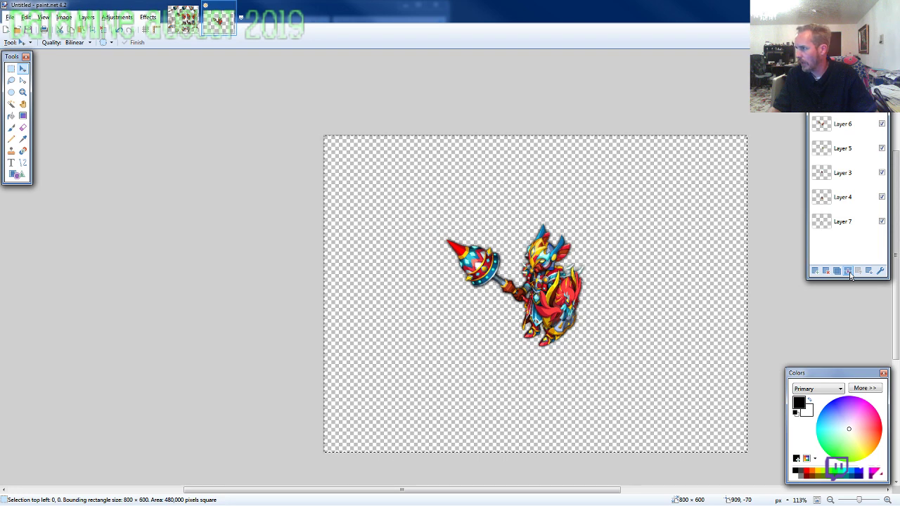
pyautogui.hotkey('ctrl', 'shift', 'f')
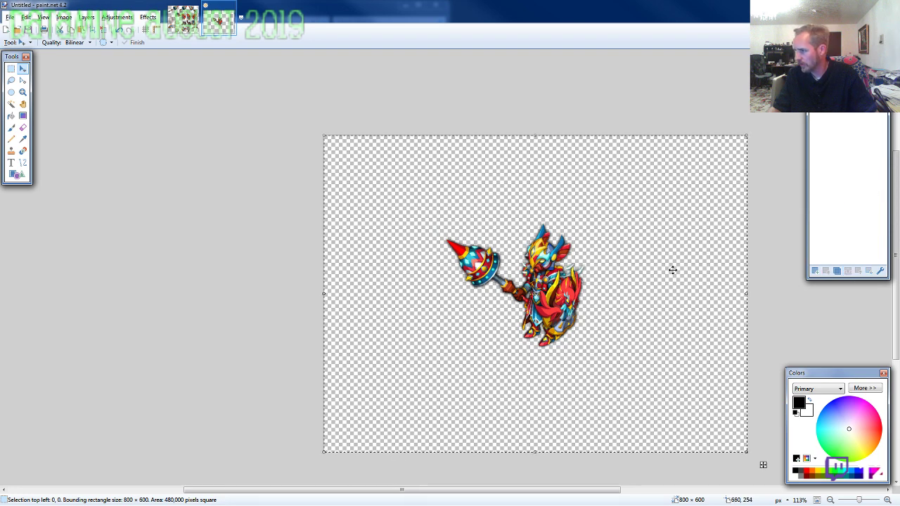
# Move the flattened character close to the canvas's upper-left corner, offsetting the selection to about -218, -154 pixels.
pyautogui.moveTo(673, 270); pyautogui.dragTo(565, 192)
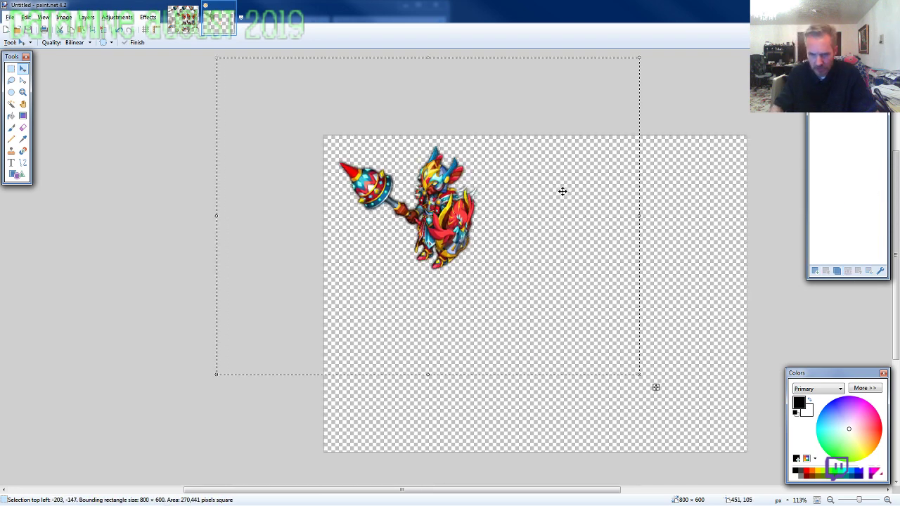
pyautogui.press('Left')
pyautogui.press('Left')
pyautogui.press('Left')
pyautogui.press('Left')
pyautogui.press('Left')
pyautogui.press('Left')
pyautogui.press('Up')
pyautogui.press('Up')
pyautogui.press('Up')
pyautogui.press('Up')
pyautogui.press('Up')
pyautogui.press('Up')
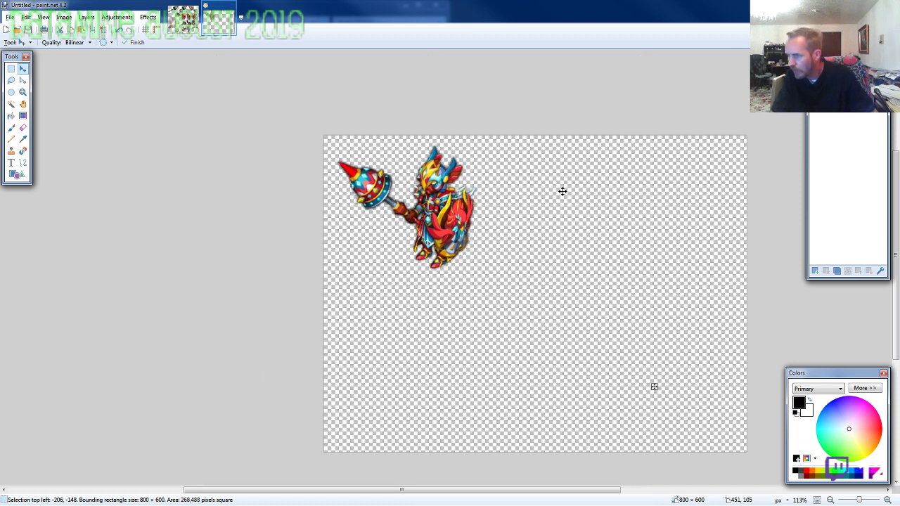
pyautogui.press('Left')
pyautogui.press('Left')
pyautogui.press('Left')
pyautogui.press('Left')
pyautogui.press('Left')
pyautogui.press('Left')
pyautogui.press('Left')
pyautogui.press('Left')
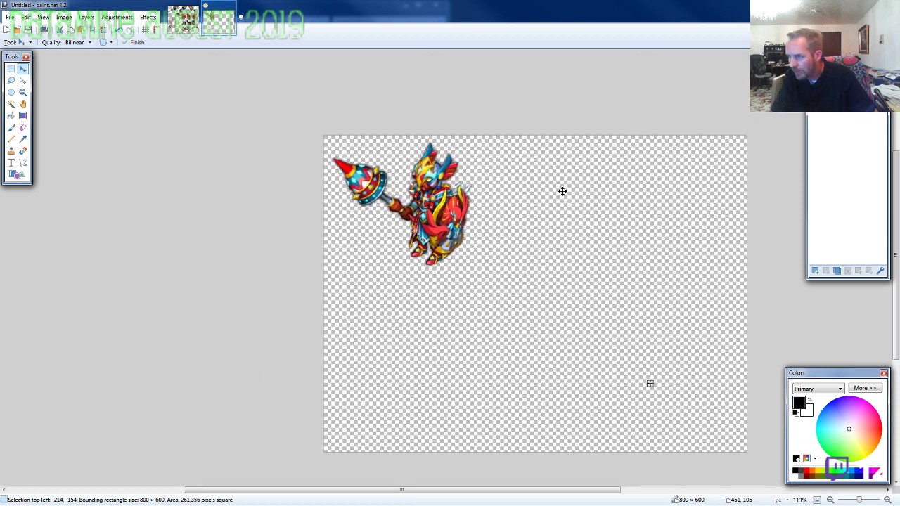
pyautogui.press('Up')
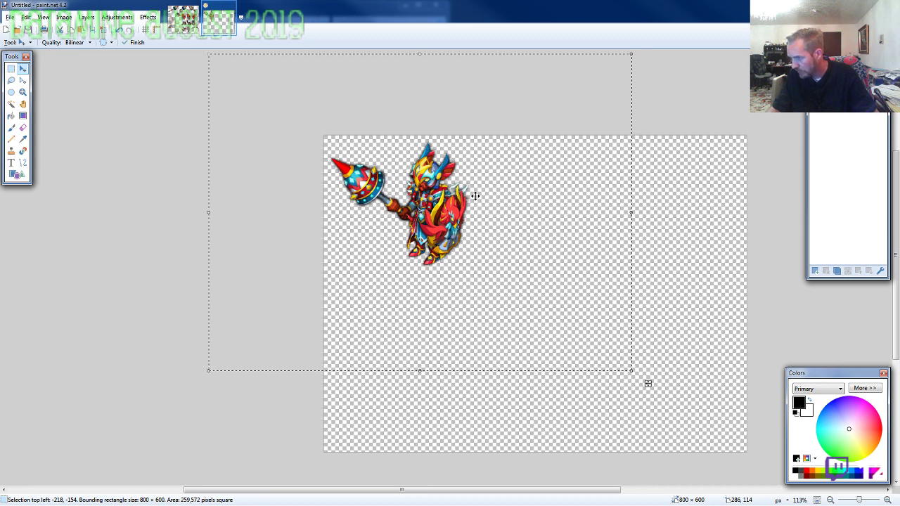
# Resize the canvas to 290 × 290 pixels and trim it further to 285 × 285 pixels, anchored top left.
pyautogui.hotkey('ctrl', 'shift', 'r')
pyautogui.write('2')
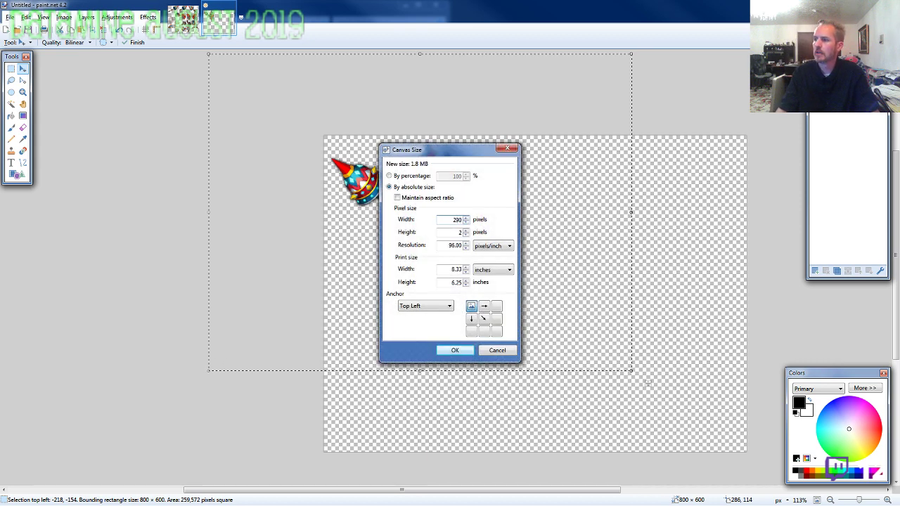
pyautogui.write('90')
pyautogui.press('Return')
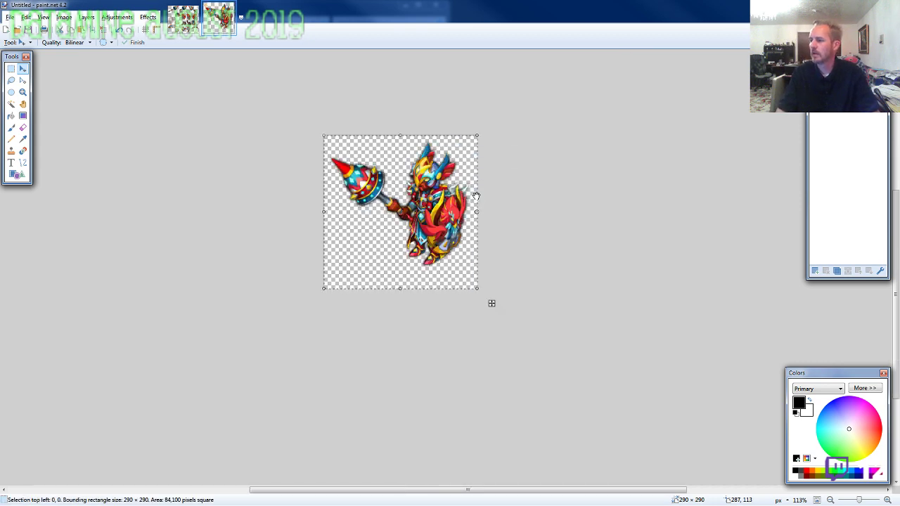
pyautogui.hotkey('ctrl', 'shift', 'r')
pyautogui.write('285')
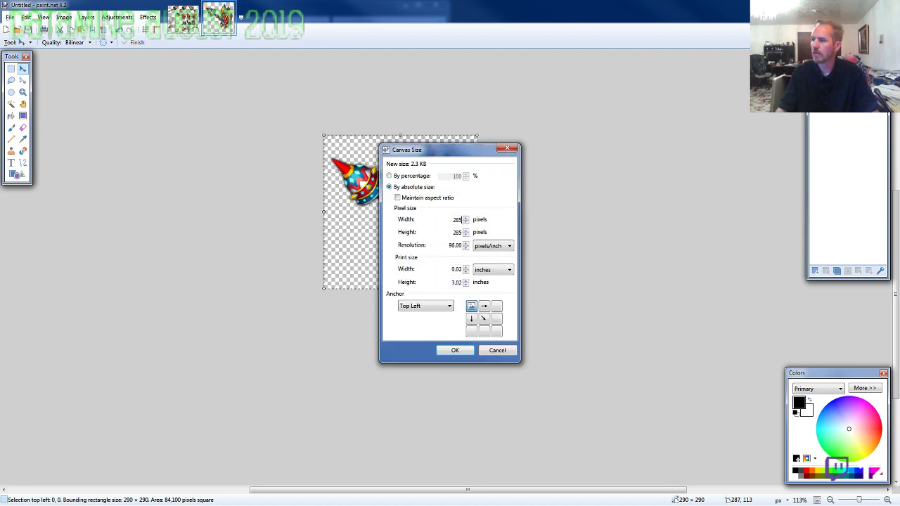
pyautogui.press('Return')
# Select the whole image and shift the character down about 10 pixels within the cropped canvas.
pyautogui.hotkey('ctrl', 'a')
pyautogui.press('Down')
pyautogui.press('Down')
pyautogui.press('Down')
pyautogui.press('Down')
pyautogui.press('Down')
pyautogui.press('Down')
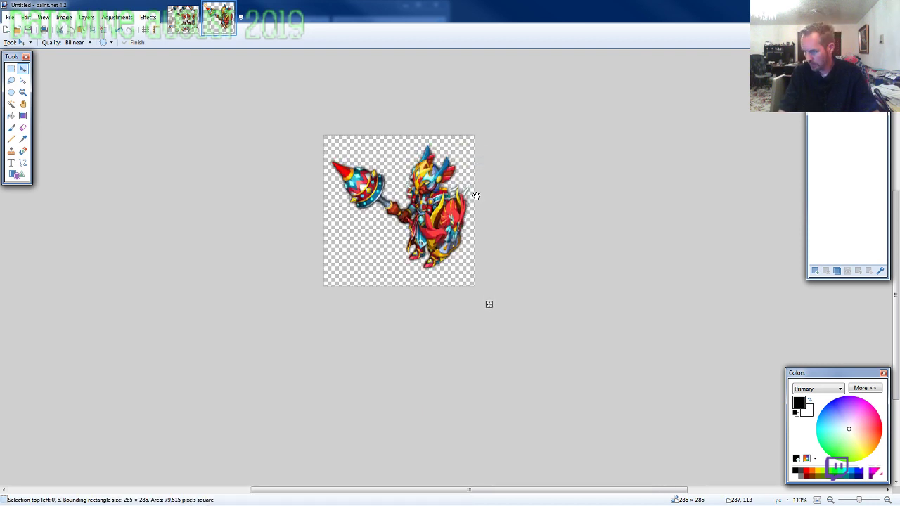
pyautogui.moveTo(489, 304); pyautogui.dragTo(489, 306)
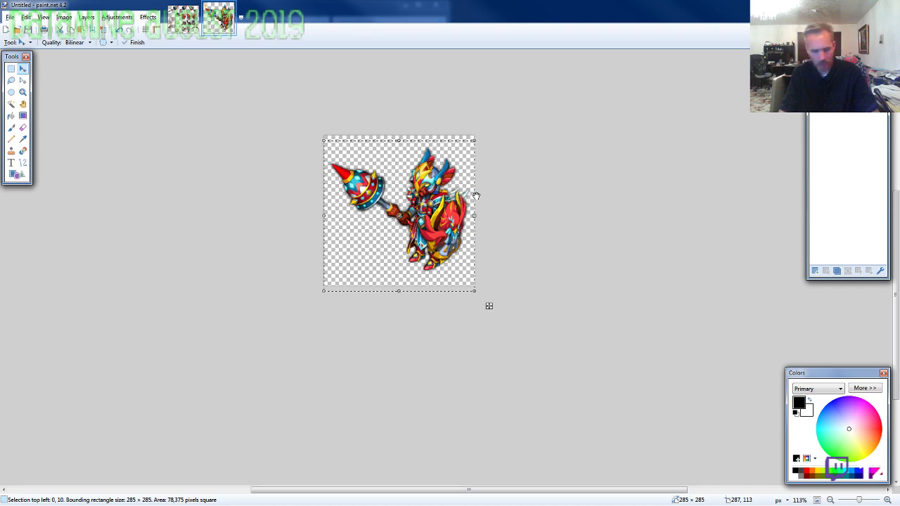
# Save the character as PNG file ARMOR9-FA-M-EVO2 in the 2019-08 folder and close both open images.
pyautogui.hotkey('ctrl', 'shift', 's')
pyautogui.write('ARMOR9-')
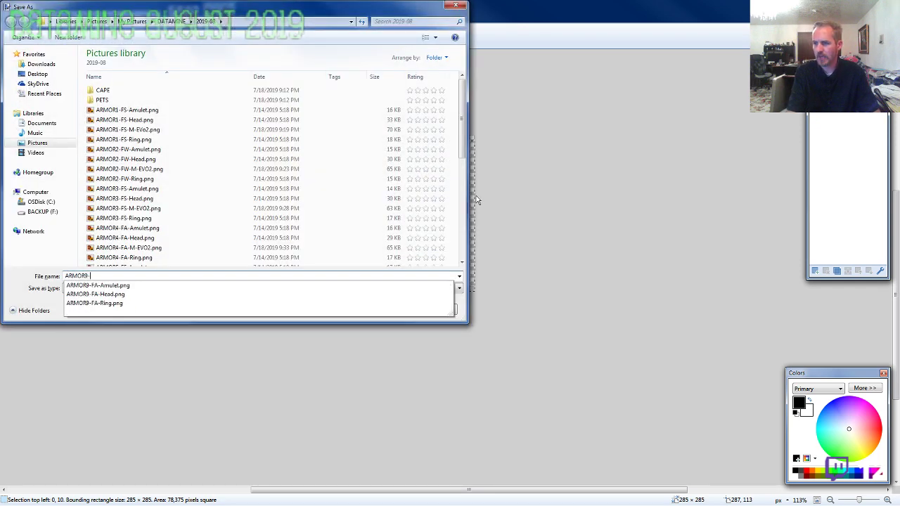
pyautogui.write('FA-M-EVO2')
pyautogui.press('Return')
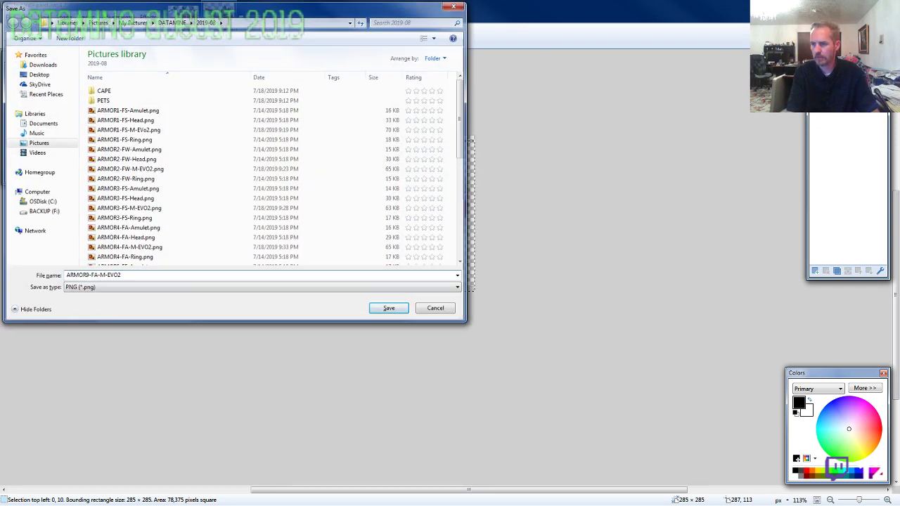
pyautogui.hotkey('ctrl', 'w')
pyautogui.hotkey('ctrl', 'w')
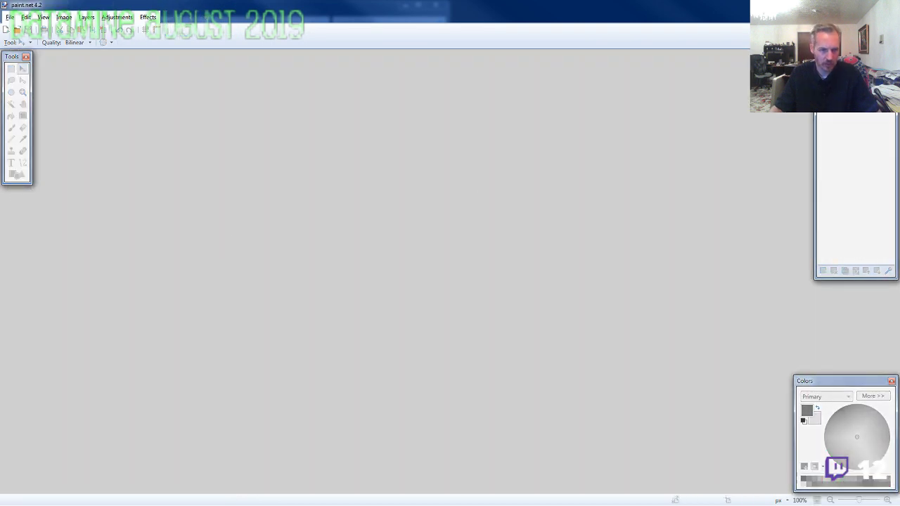
# Create a new 1450 × 1100 pixel image and clear its white background to transparent.
pyautogui.hotkey('alt', 'Tab')
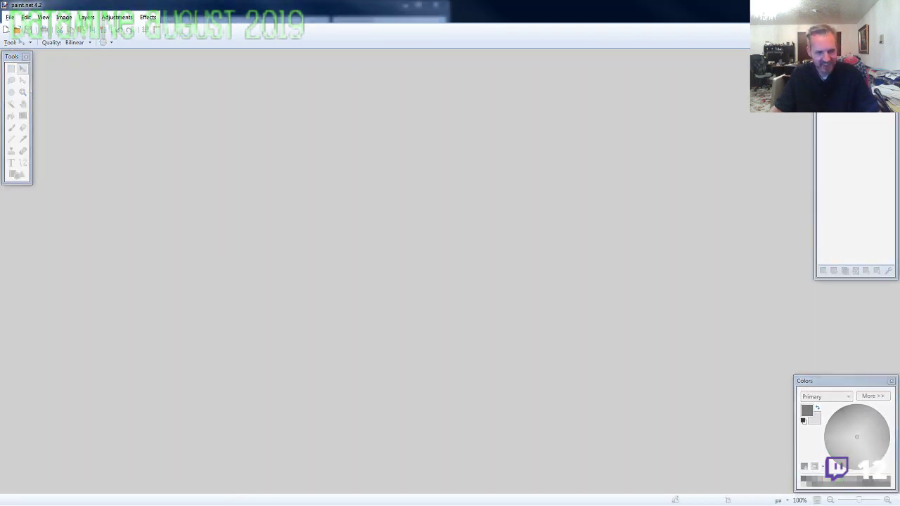
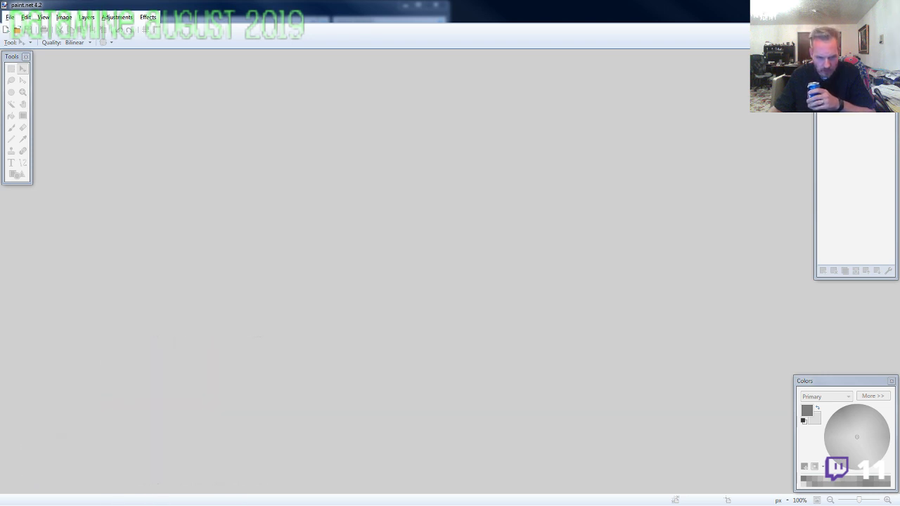
pyautogui.click(308, 5)
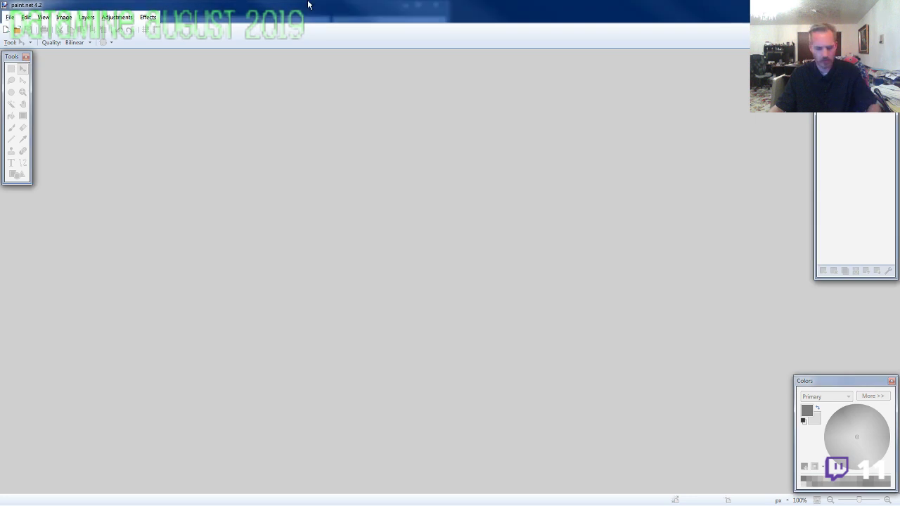
pyautogui.hotkey('ctrl', 'n')
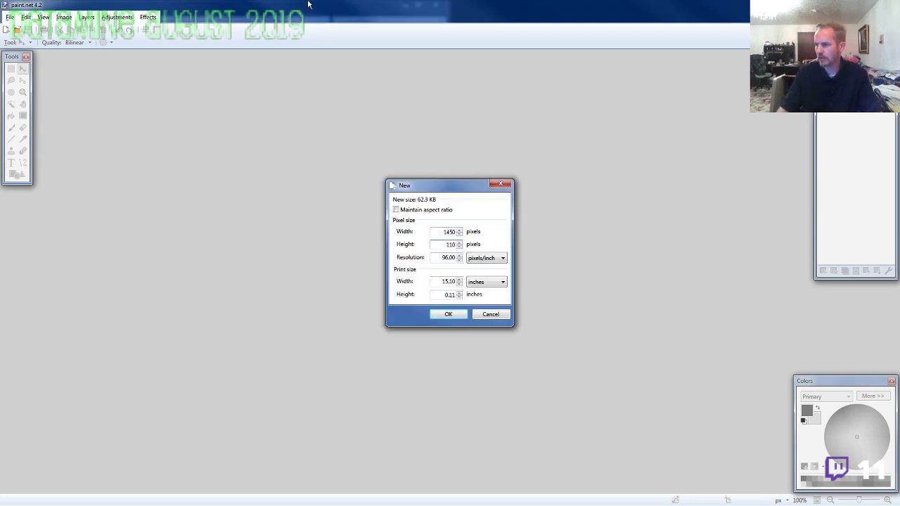
pyautogui.write('0')
pyautogui.press('Return')
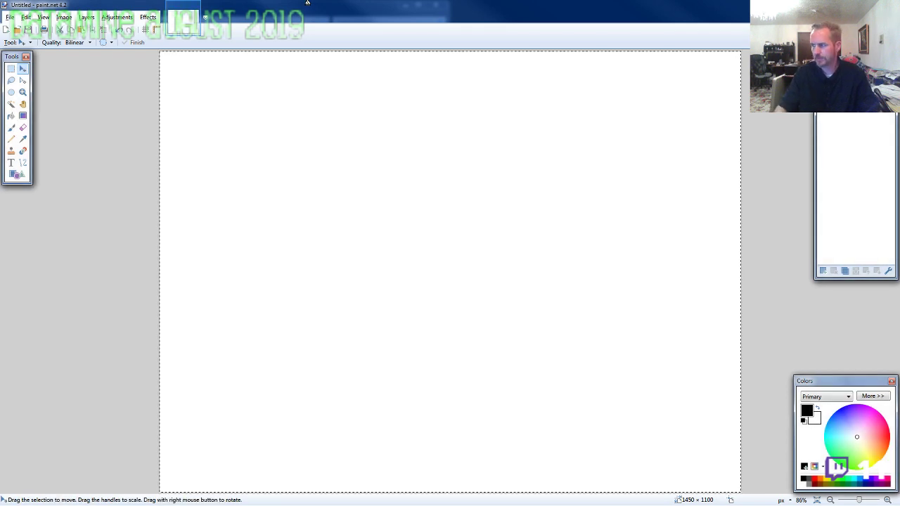
pyautogui.press('Delete')
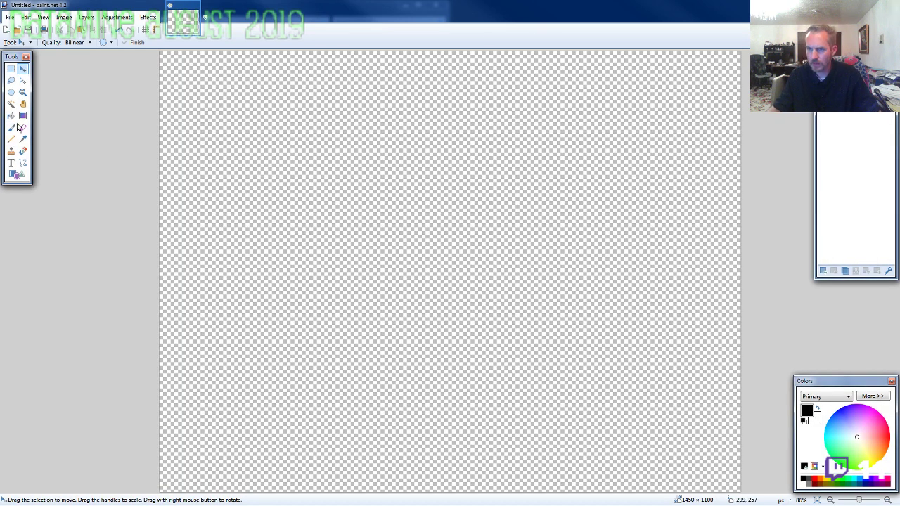
# Draw a black rectangle outline about 1681 × 351 pixels extending past both canvas sides, leaving two horizontal divider lines across it.
pyautogui.click(13, 172)
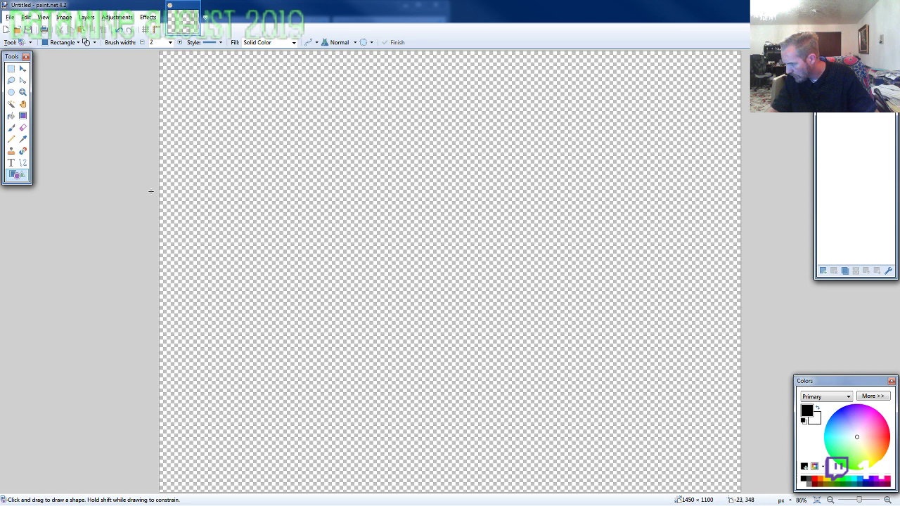
pyautogui.moveTo(151, 192); pyautogui.dragTo(825, 332)
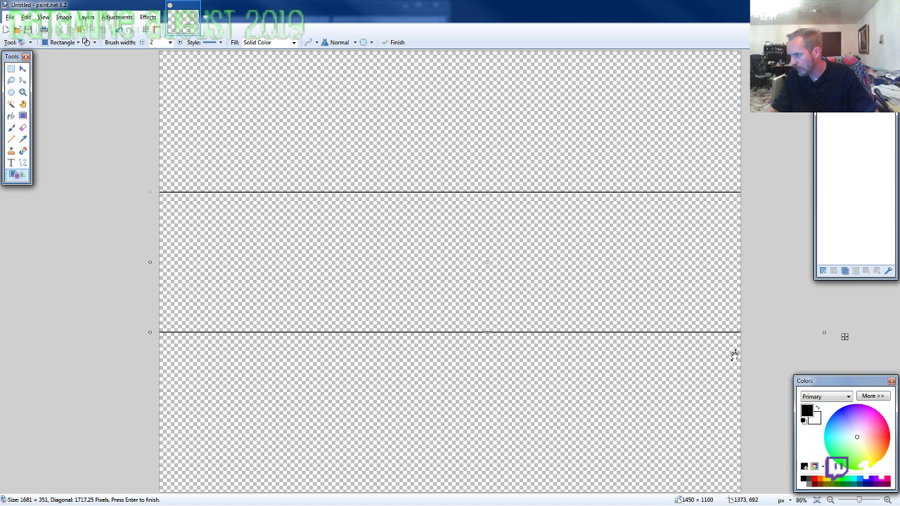
pyautogui.click(11, 81)
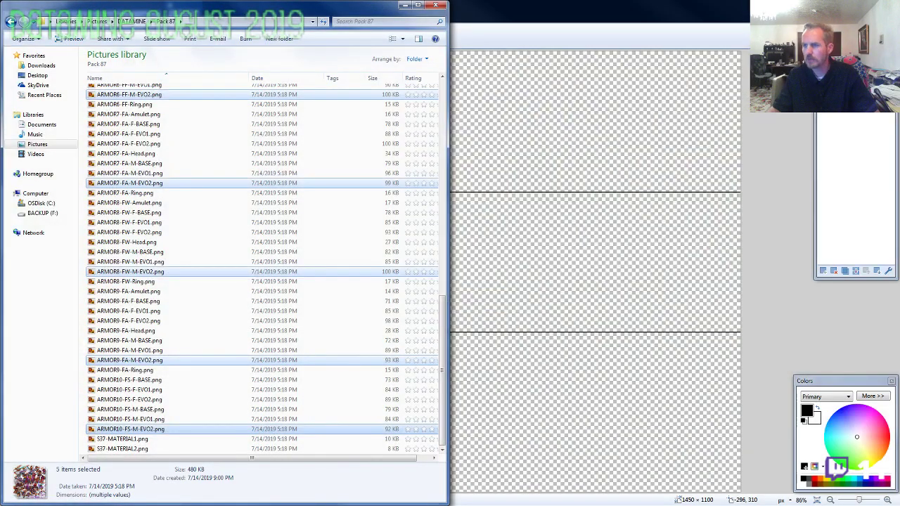
# In the DATAMINE 2019-08 folder, rename the ARMOR1-FS male evolution file as ARMOR1-FS-M-EVO2.png.
pyautogui.click(132, 21)
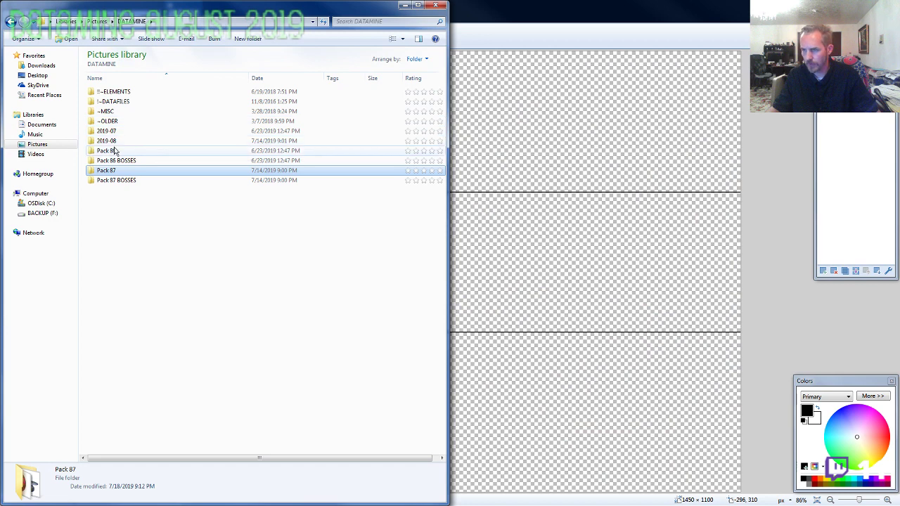
pyautogui.doubleClick(113, 144)
pyautogui.click(150, 132)
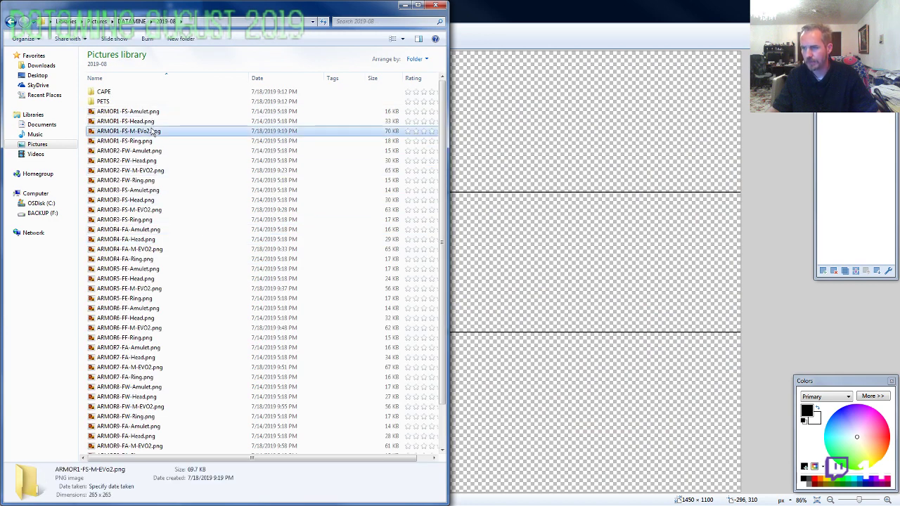
pyautogui.click(152, 135)
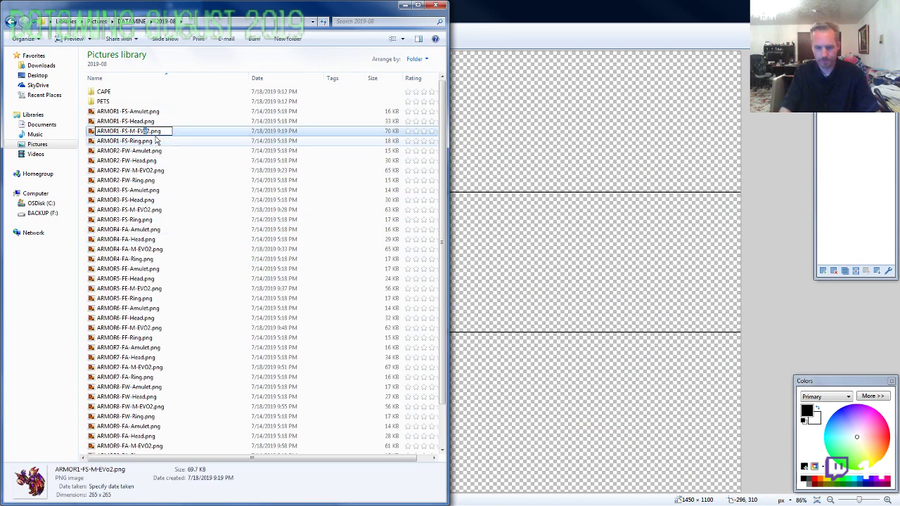
pyautogui.press('Return')
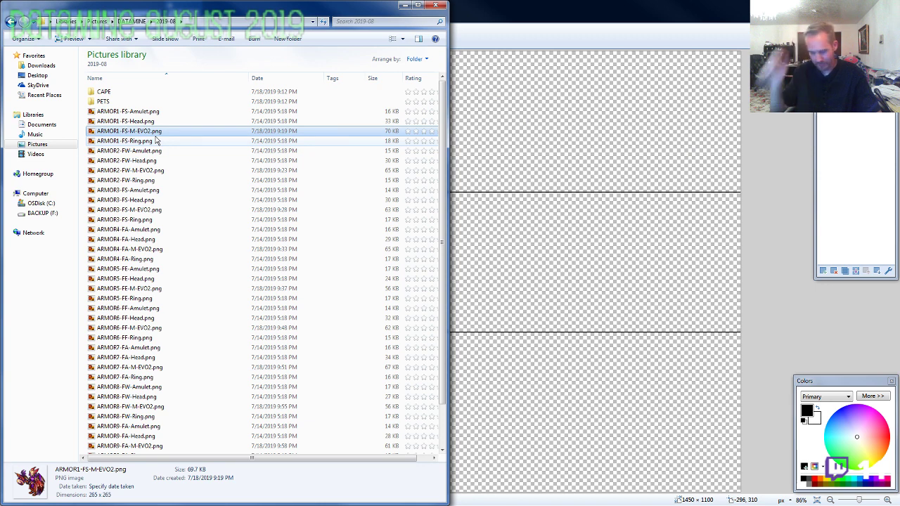
# Paste the ARMOR1-FS-M-EVO2 character into the new image and stand it on the upper line at about -1, 111 pixels.
pyautogui.click(494, 13)
pyautogui.hotkey('ctrl', 'v')
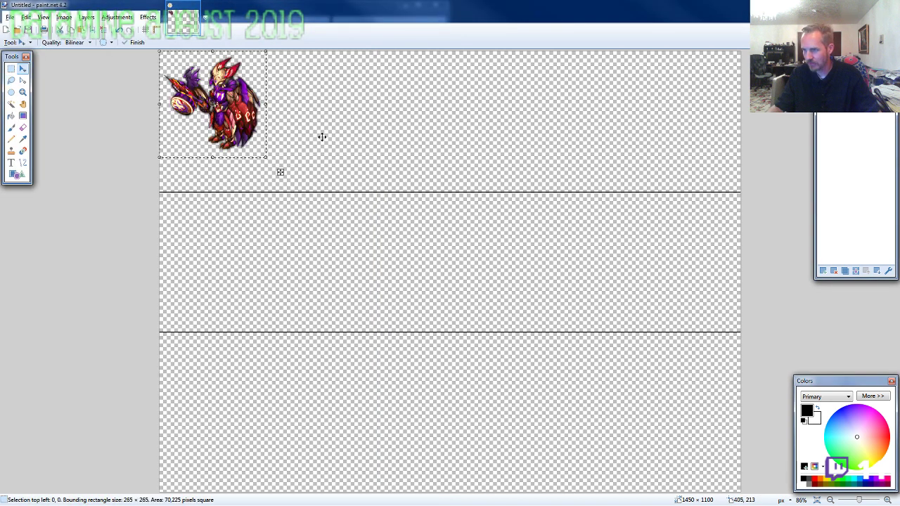
pyautogui.moveTo(250, 119); pyautogui.dragTo(254, 165)
pyautogui.scroll(3, 230, 192)
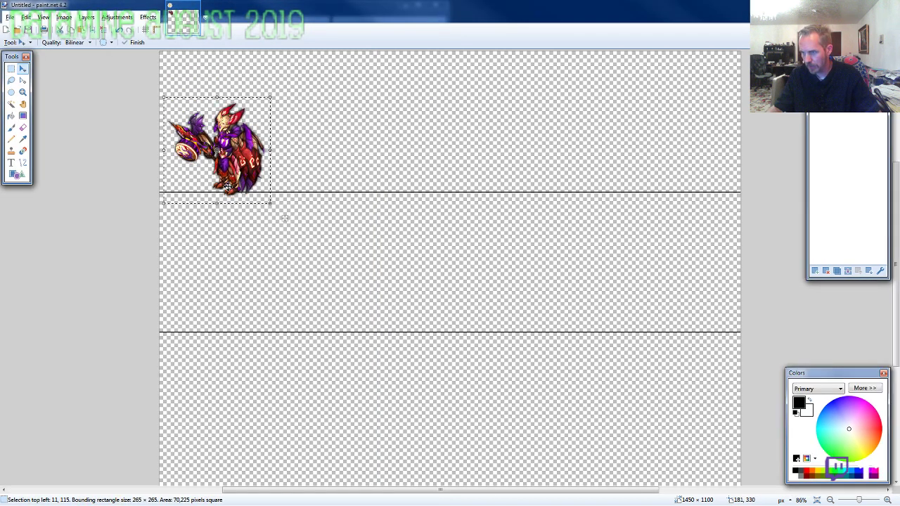
pyautogui.scroll(1, 324, 230)
pyautogui.scroll(-4, 373, 239)
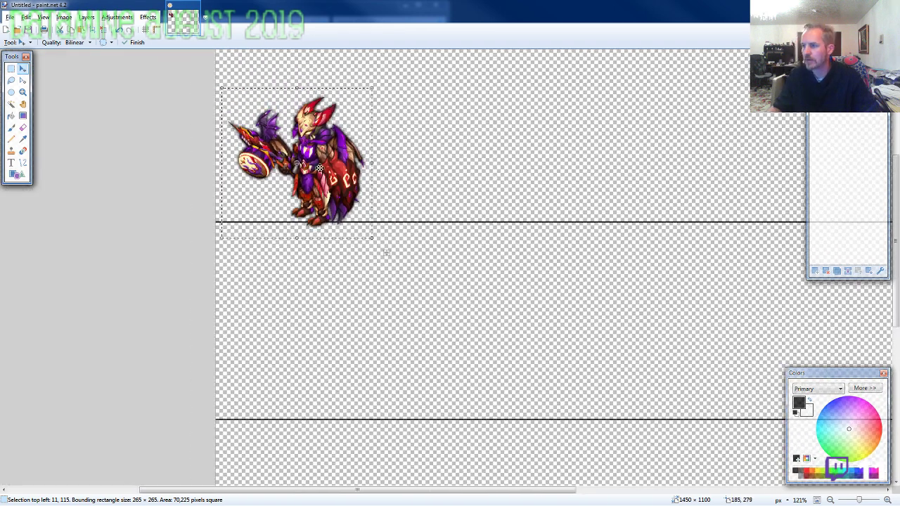
pyautogui.moveTo(380, 251); pyautogui.dragTo(379, 250)
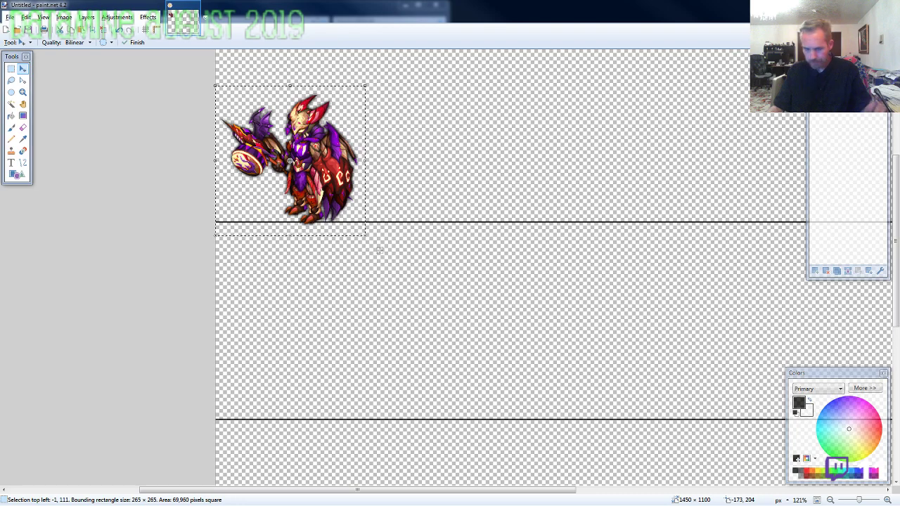
# Copy ARMOR2-FW-M-EVO2.png into the image and stand it on the upper line beside the first character, at about 250, 96 pixels.
pyautogui.hotkey('alt', 'Tab')
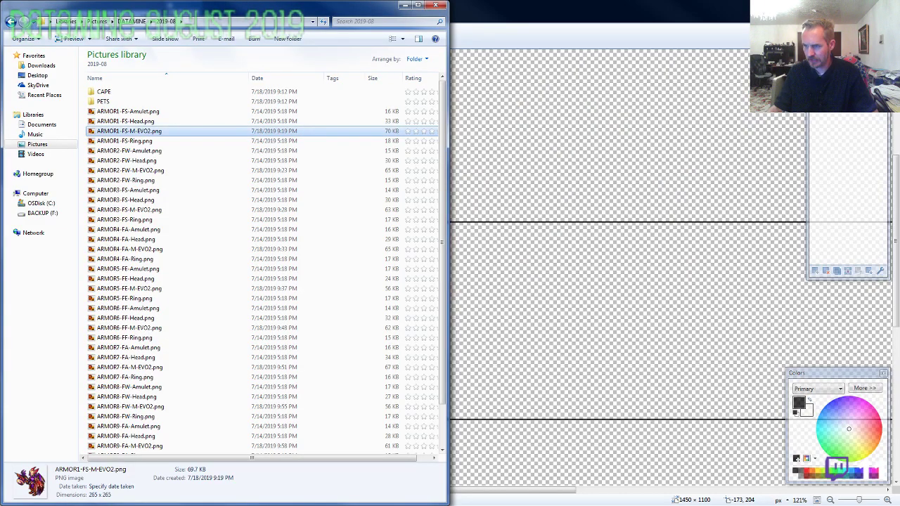
pyautogui.click(157, 171)
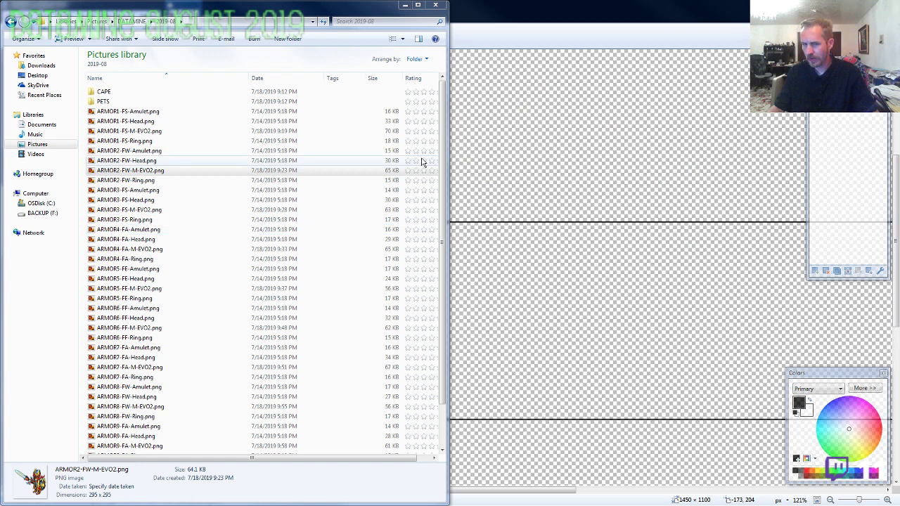
pyautogui.hotkey('ctrl', 'c')
pyautogui.hotkey('alt', 'Tab')
pyautogui.hotkey('ctrl', 'v')
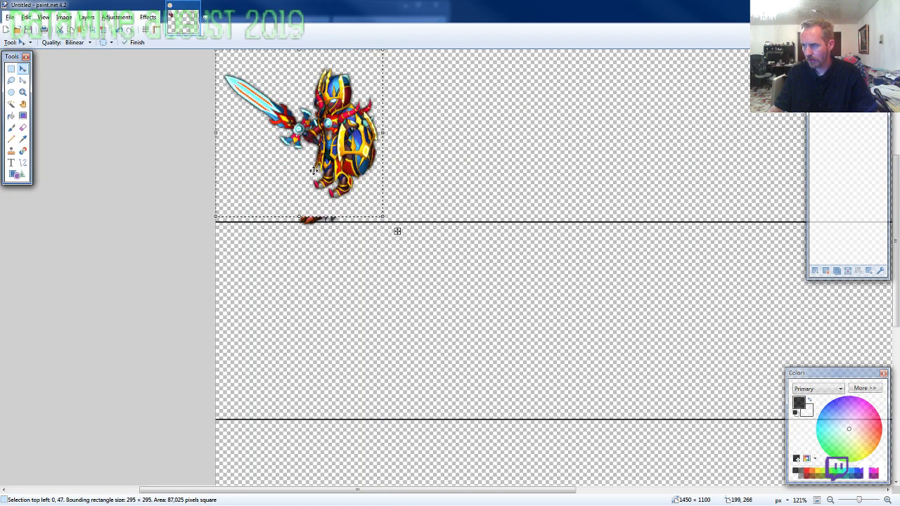
pyautogui.moveTo(396, 231); pyautogui.dragTo(538, 259)
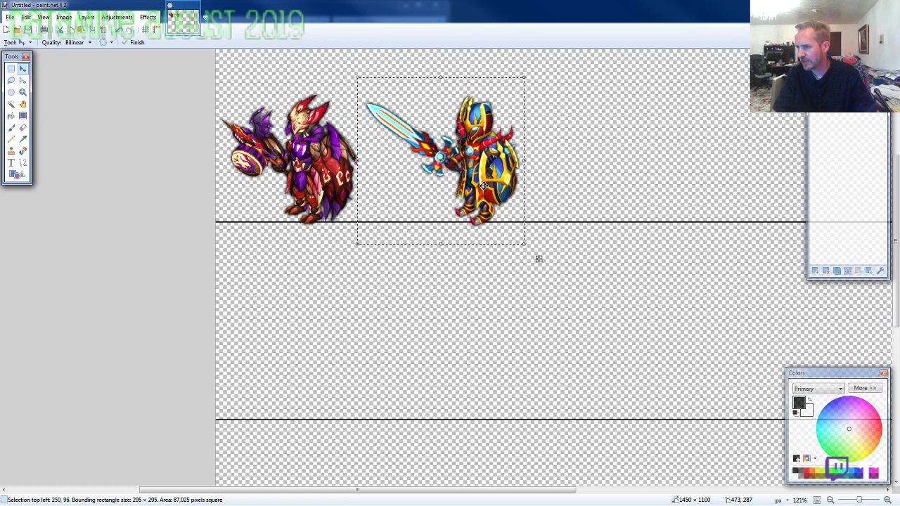
# Lasso-select the second character and nudge it left toward the first, bringing the selection to about 238, 116 pixels.
pyautogui.click(11, 80)
pyautogui.moveTo(383, 85); pyautogui.dragTo(360, 102)
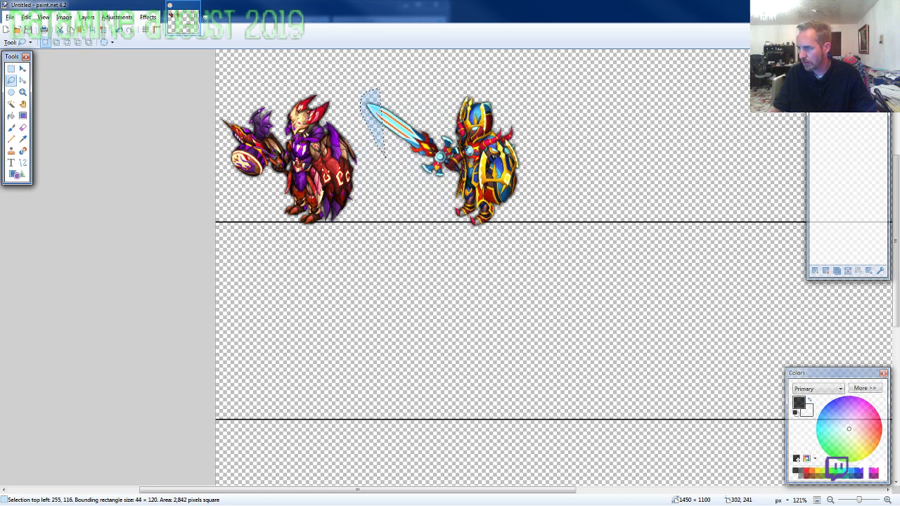
pyautogui.moveTo(388, 162)
pyautogui.mouseDown()
pyautogui.moveTo(441, 220)
pyautogui.moveTo(500, 225)
pyautogui.moveTo(524, 176)
pyautogui.moveTo(520, 130)
pyautogui.moveTo(507, 92)
pyautogui.mouseUp()
pyautogui.press('m')
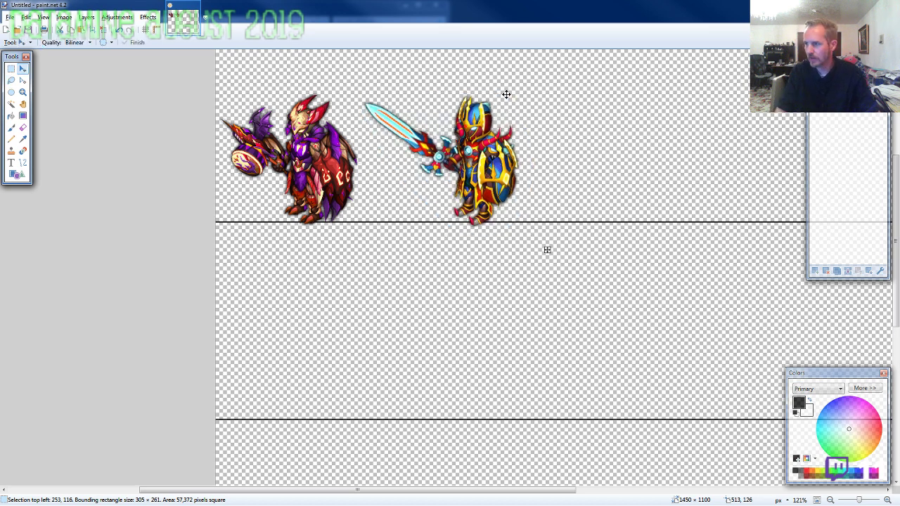
pyautogui.press('Left')
pyautogui.press('Left')
pyautogui.press('Left')
pyautogui.press('Left')
pyautogui.press('Left')
pyautogui.press('Left')
pyautogui.press('Left')
pyautogui.press('Left')
pyautogui.press('Left')
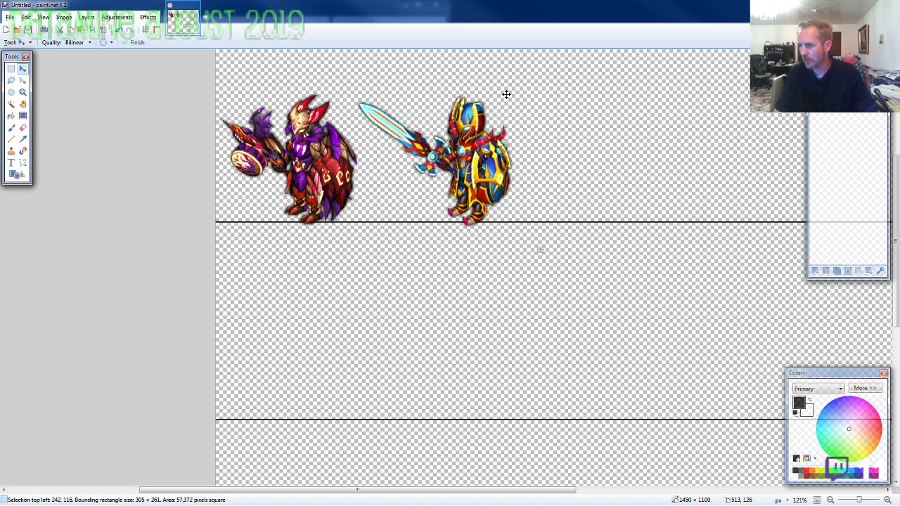
pyautogui.press('Right')
pyautogui.press('Return')
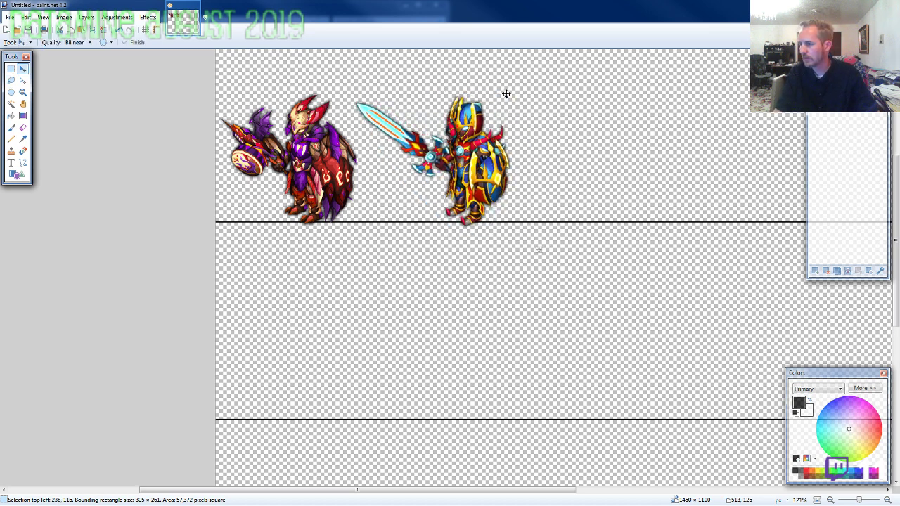
# Copy ARMOR3-FS-M-EVO2.png into the image and stand it on the upper line beside the second character, at about 527, 76 pixels.
pyautogui.scroll(-2, 539, 250)
pyautogui.scroll(3, 491, 233)
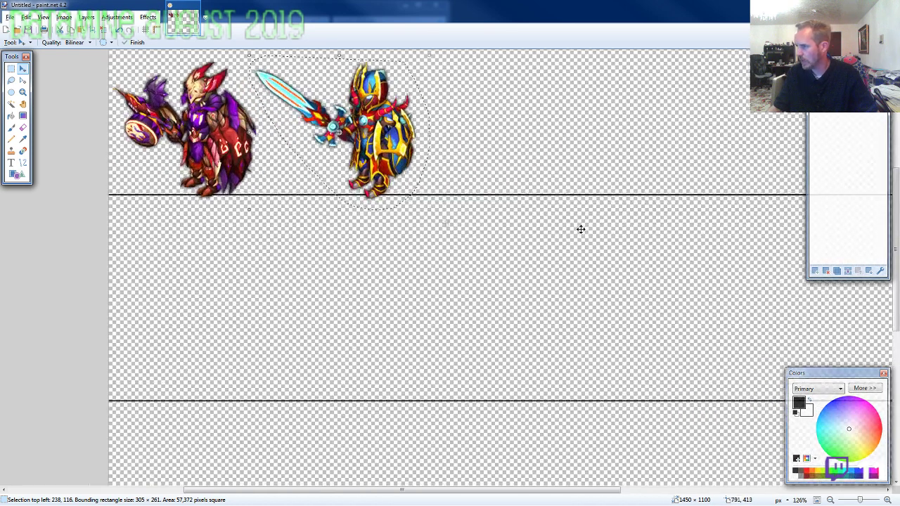
pyautogui.hotkey('alt', 'Tab')
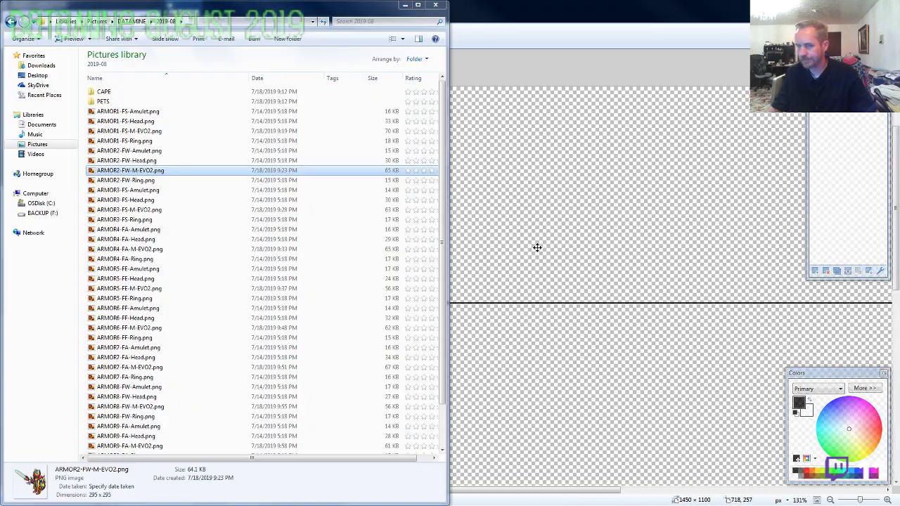
pyautogui.click(174, 215)
pyautogui.hotkey('ctrl', 'c')
pyautogui.hotkey('alt', 'Tab')
pyautogui.hotkey('ctrl', 'v')
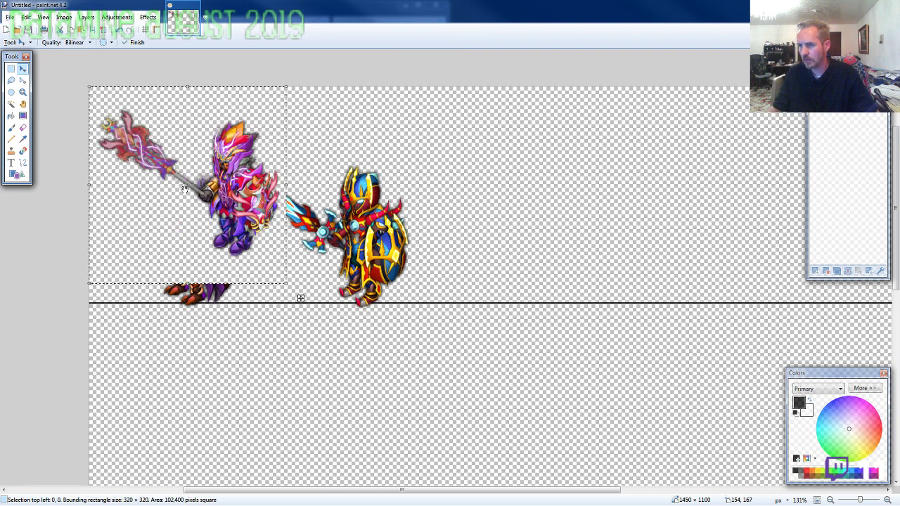
pyautogui.moveTo(247, 238); pyautogui.dragTo(570, 286)
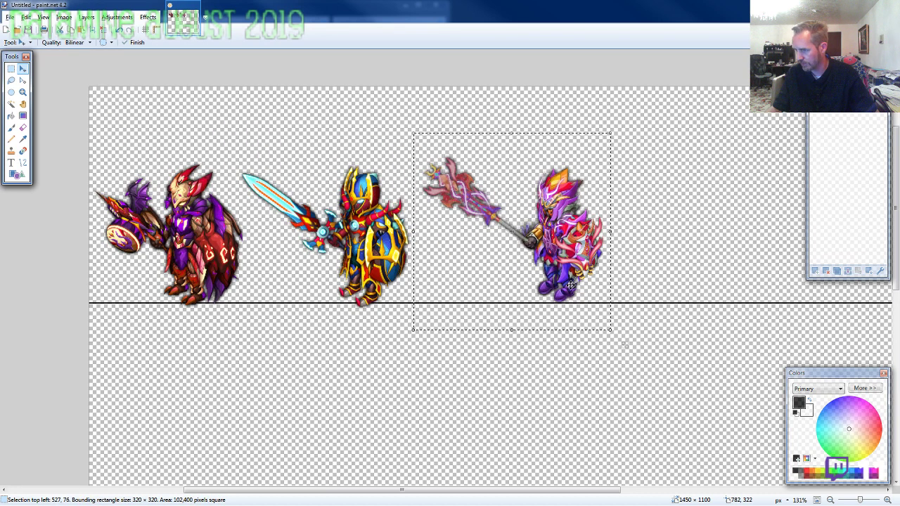
# Lasso-select the third character and nudge it left and down onto the upper line, bringing the selection to about 520, 100 pixels.
pyautogui.click(11, 80)
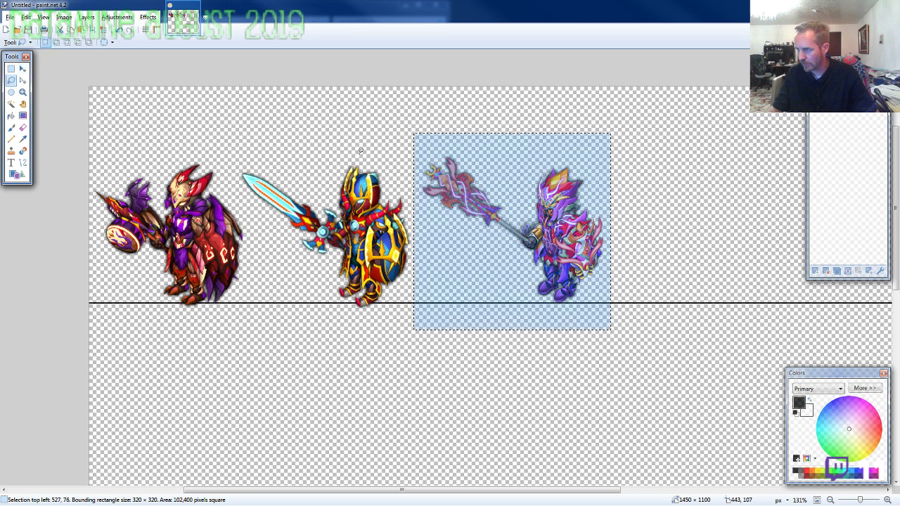
pyautogui.moveTo(430, 147); pyautogui.dragTo(418, 172)
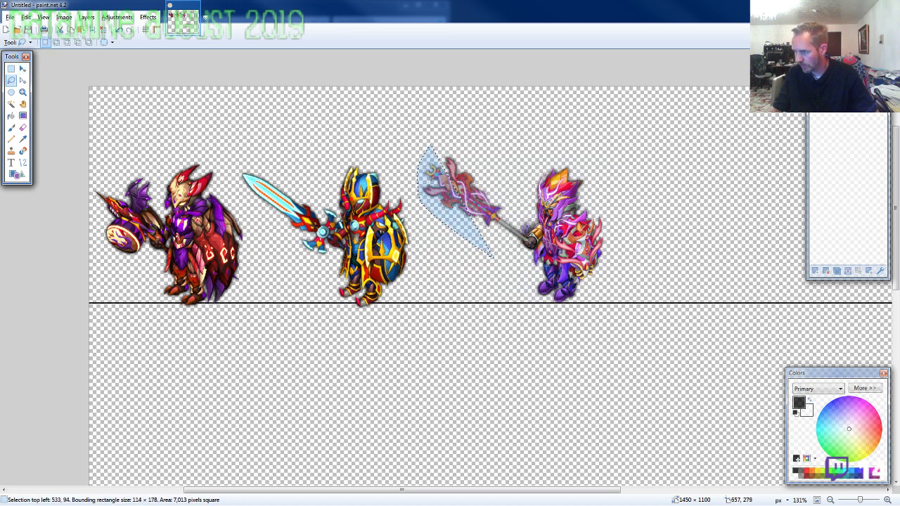
pyautogui.moveTo(541, 298)
pyautogui.mouseDown()
pyautogui.moveTo(576, 309)
pyautogui.moveTo(600, 289)
pyautogui.moveTo(616, 243)
pyautogui.moveTo(594, 170)
pyautogui.mouseUp()
pyautogui.press('m')
pyautogui.press('Left')
pyautogui.press('Left')
pyautogui.press('Left')
pyautogui.press('Left')
pyautogui.press('Left')
pyautogui.press('Left')
pyautogui.press('Left')
pyautogui.press('Left')
pyautogui.press('Left')
pyautogui.press('Left')
pyautogui.press('Left')
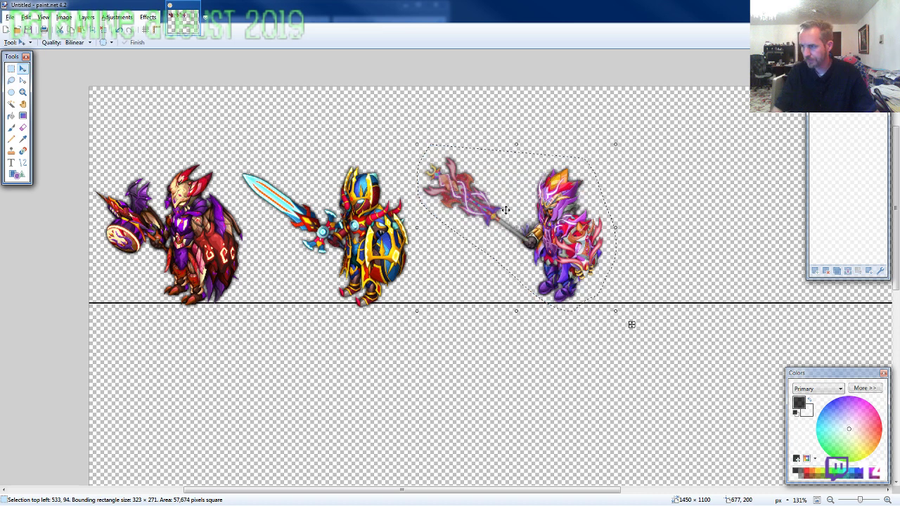
pyautogui.press('Down')
pyautogui.press('Down')
pyautogui.press('Down')
pyautogui.press('Down')
pyautogui.press('Down')
pyautogui.press('Down')
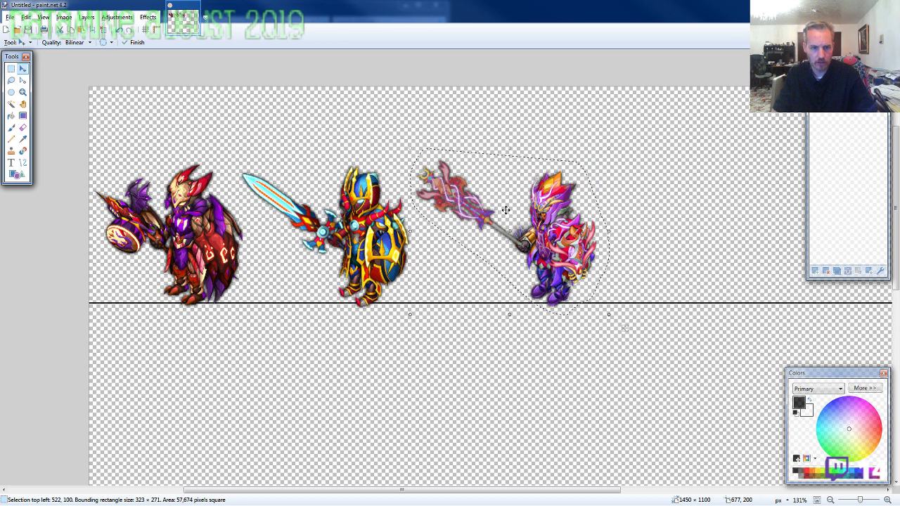
pyautogui.press('Left')
pyautogui.press('Left')
pyautogui.hotkey('ctrl', 'd')
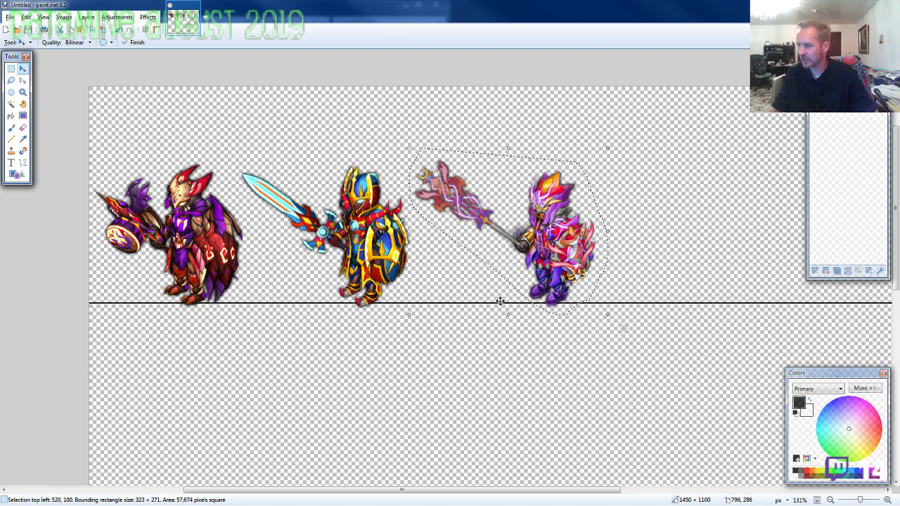
# Open ARMOR3-FS-M-EVO2.png from the 2019-08 folder for editing.
pyautogui.hotkey('alt', 'Tab')
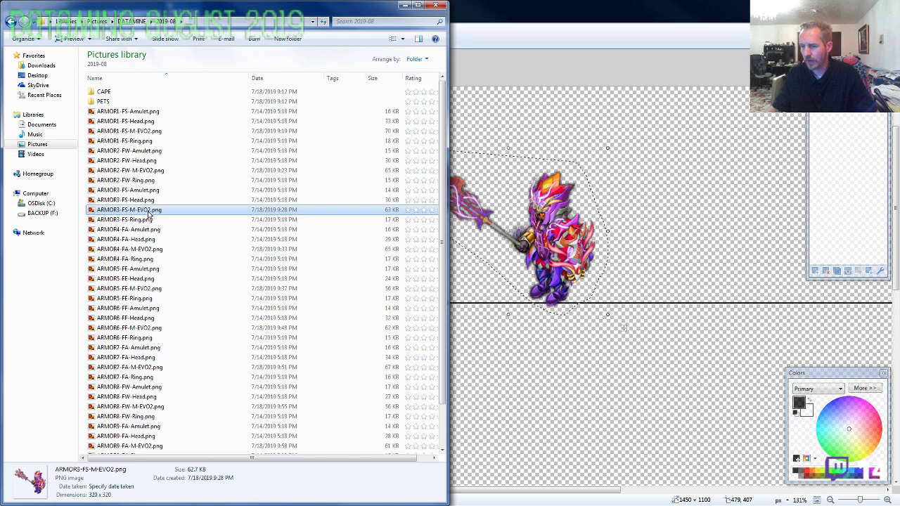
pyautogui.rightClick(146, 214)
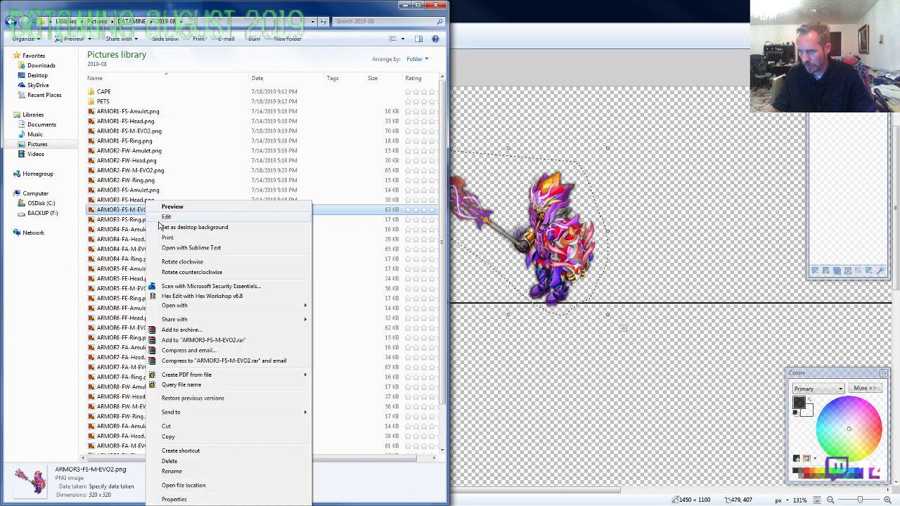
pyautogui.click(165, 216)
pyautogui.scroll(3, 511, 311)
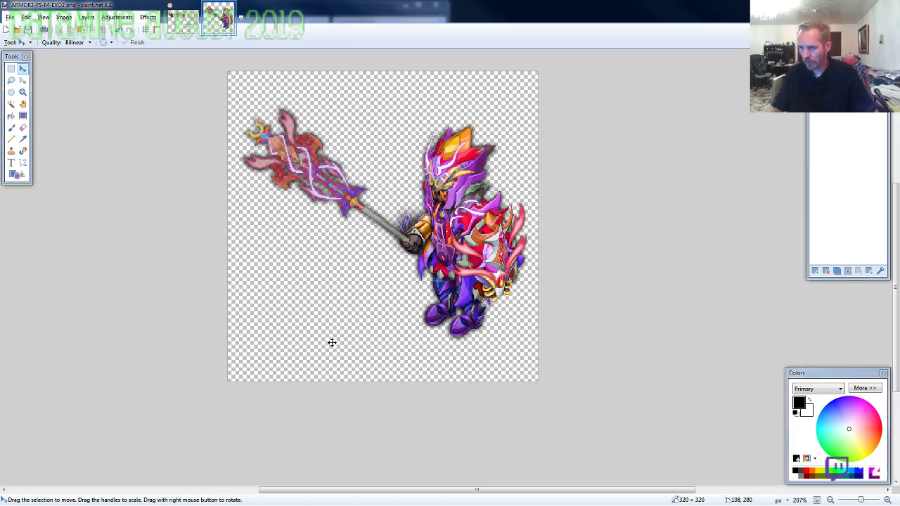
# Open image61.png from the CAPE folder for editing and lasso-select the upper pair of flame wings.
pyautogui.hotkey('alt', 'Tab')
pyautogui.doubleClick(117, 92)
pyautogui.click(120, 102)
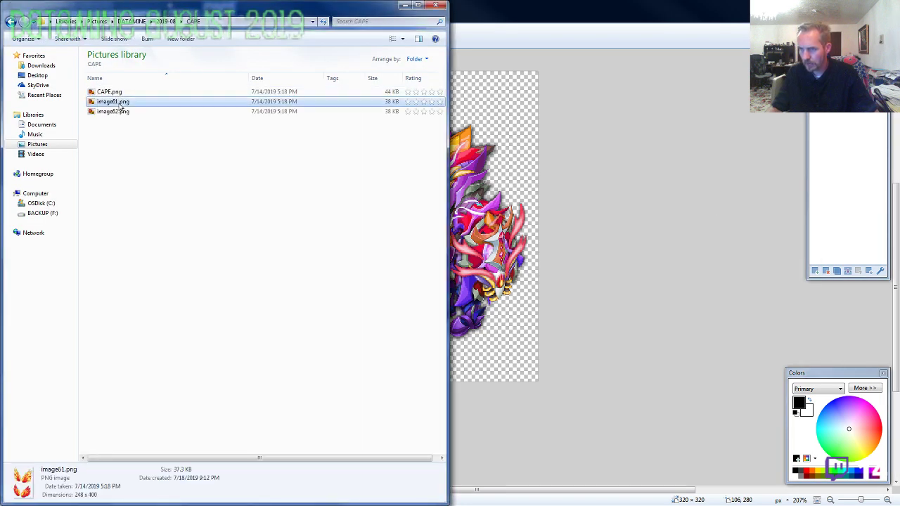
pyautogui.rightClick(120, 103)
pyautogui.click(138, 118)
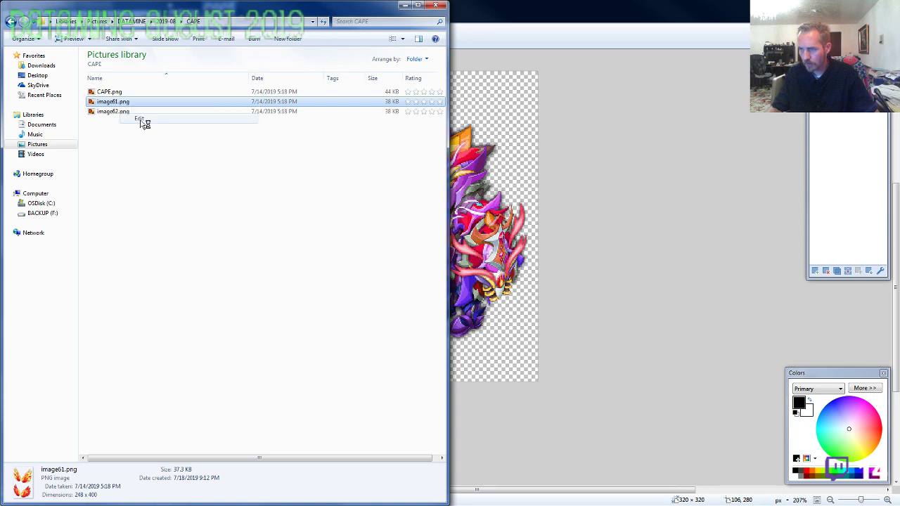
pyautogui.click(12, 80)
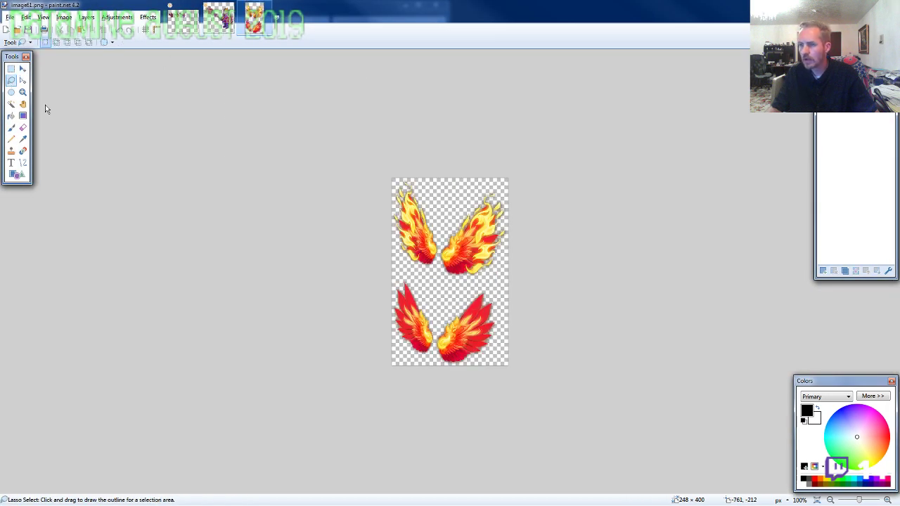
pyautogui.scroll(3, 539, 261)
pyautogui.moveTo(524, 201)
pyautogui.mouseDown()
pyautogui.moveTo(484, 117)
pyautogui.moveTo(433, 99)
pyautogui.moveTo(350, 90)
pyautogui.moveTo(283, 92)
pyautogui.moveTo(236, 108)
pyautogui.moveTo(213, 175)
pyautogui.moveTo(216, 225)
pyautogui.moveTo(270, 288)
pyautogui.moveTo(307, 314)
pyautogui.moveTo(355, 335)
pyautogui.moveTo(380, 315)
pyautogui.moveTo(400, 339)
pyautogui.moveTo(456, 340)
pyautogui.moveTo(500, 318)
pyautogui.mouseUp()
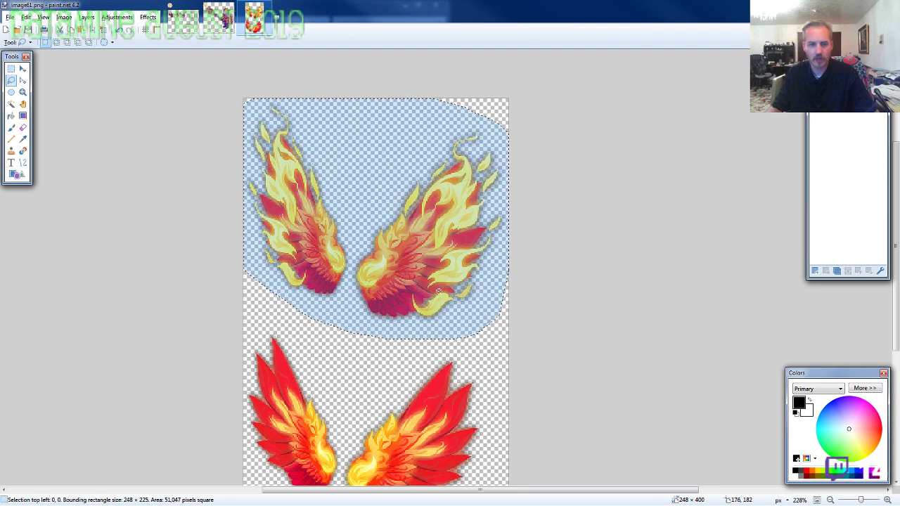
# Close ARMOR3-FS-M-EVO2.png without saving and return to the untitled composite image.
pyautogui.click(235, 16)
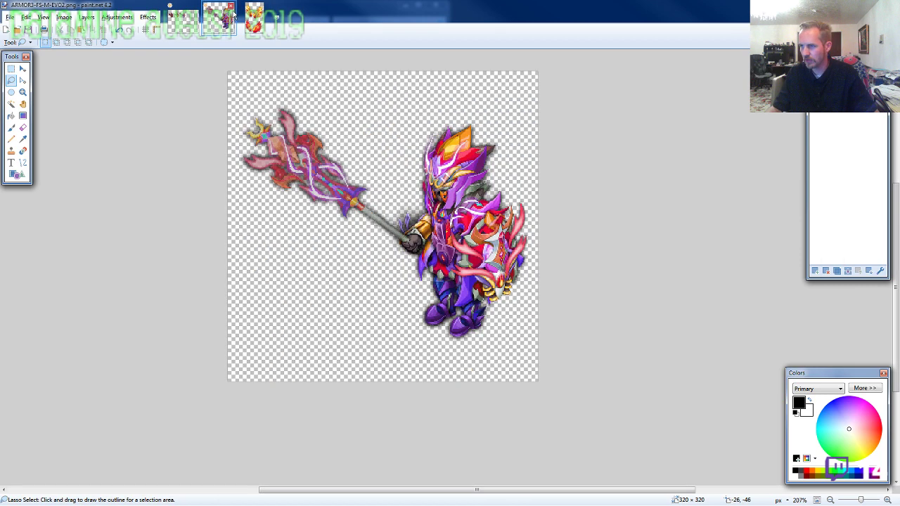
pyautogui.click(231, 7)
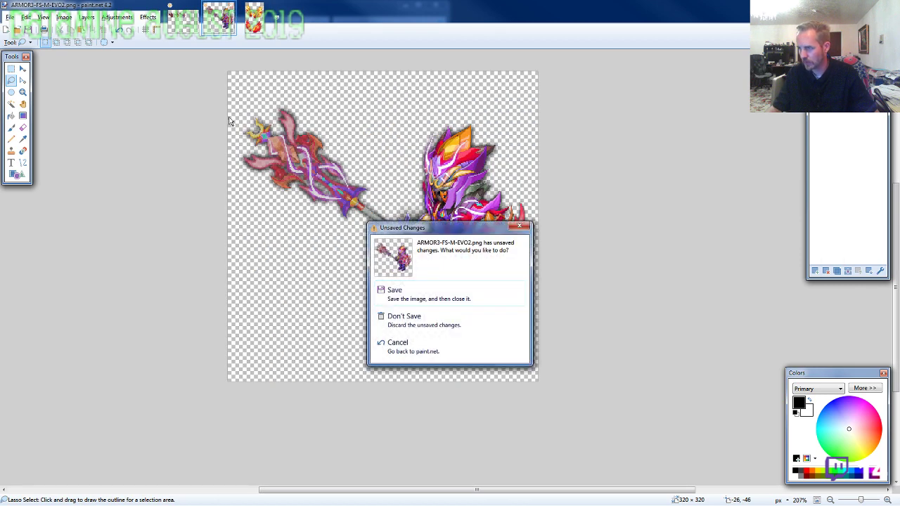
pyautogui.click(443, 318)
pyautogui.click(182, 22)
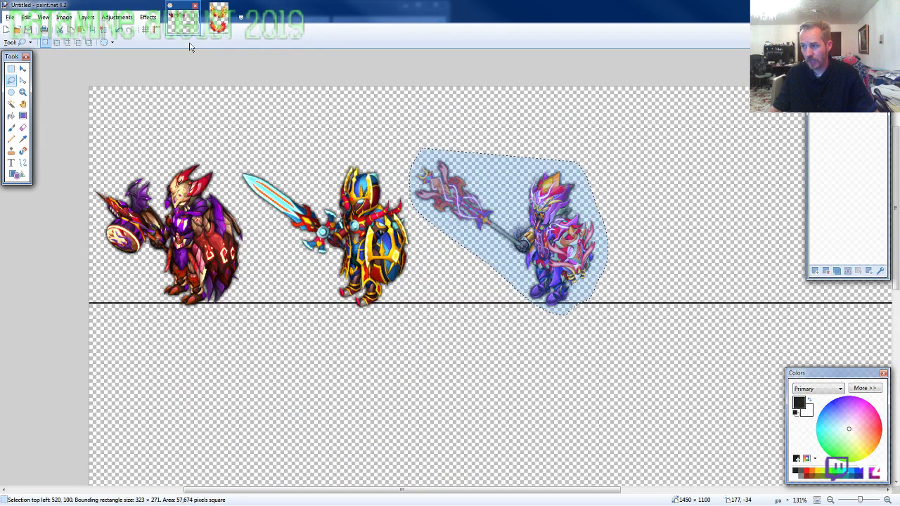
# Copy ARMOR4-FA-M-EVO2.png from the 2019-08 folder into the image and stand it on the upper line beside the third character, at about 827, 87 pixels.
pyautogui.scroll(-3, 589, 303)
pyautogui.scroll(2, 589, 303)
pyautogui.scroll(1, 532, 280)
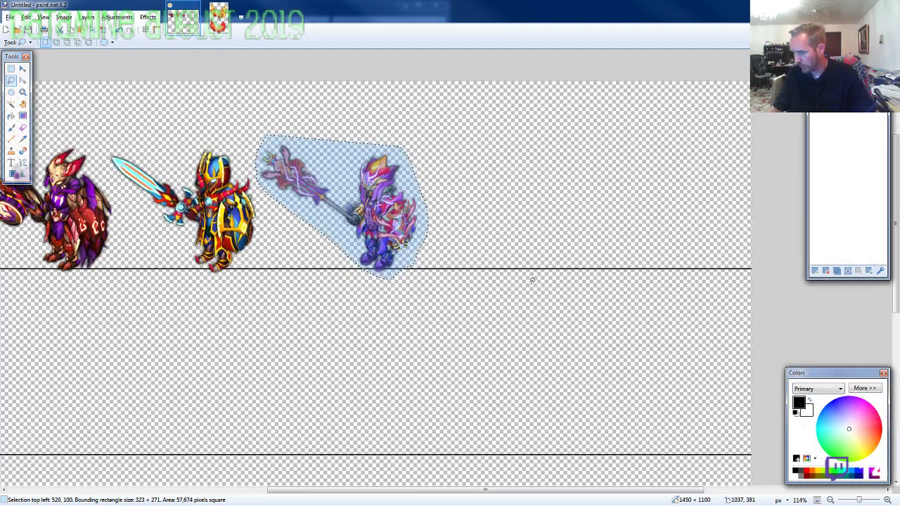
pyautogui.hotkey('alt', 'Tab')
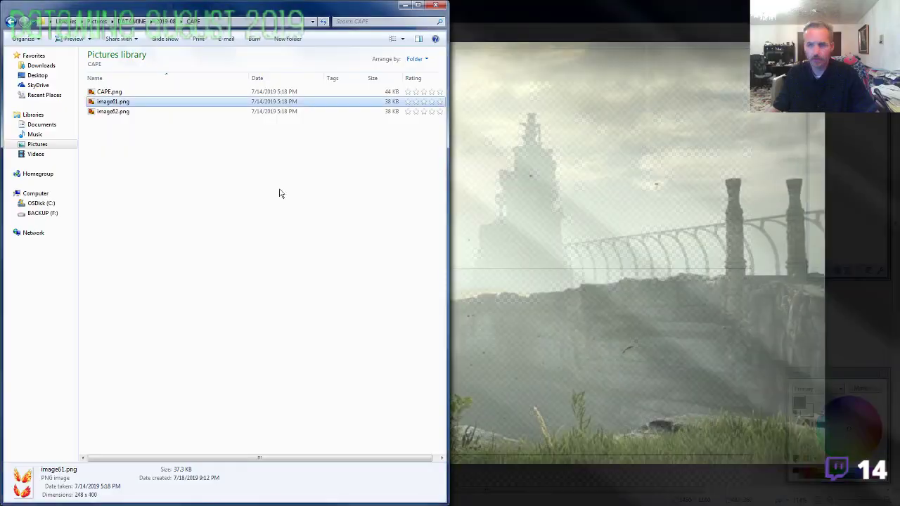
pyautogui.click(167, 21)
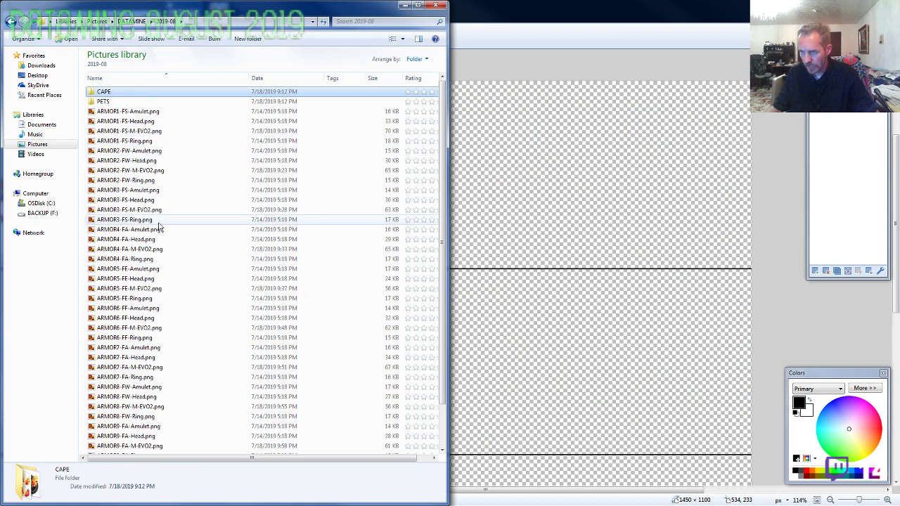
pyautogui.click(147, 249)
pyautogui.hotkey('ctrl', 'c')
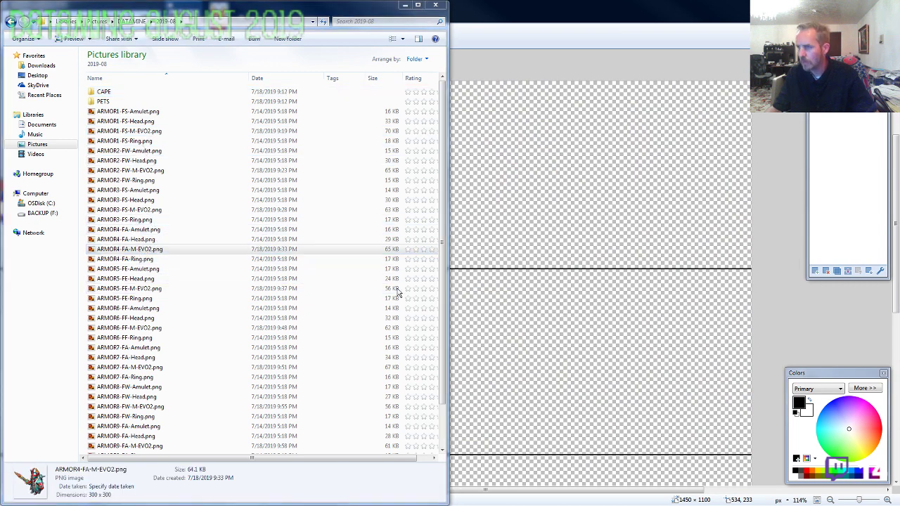
pyautogui.hotkey('alt', 'Tab')
pyautogui.hotkey('ctrl', 'v')
pyautogui.moveTo(116, 188); pyautogui.dragTo(542, 238)
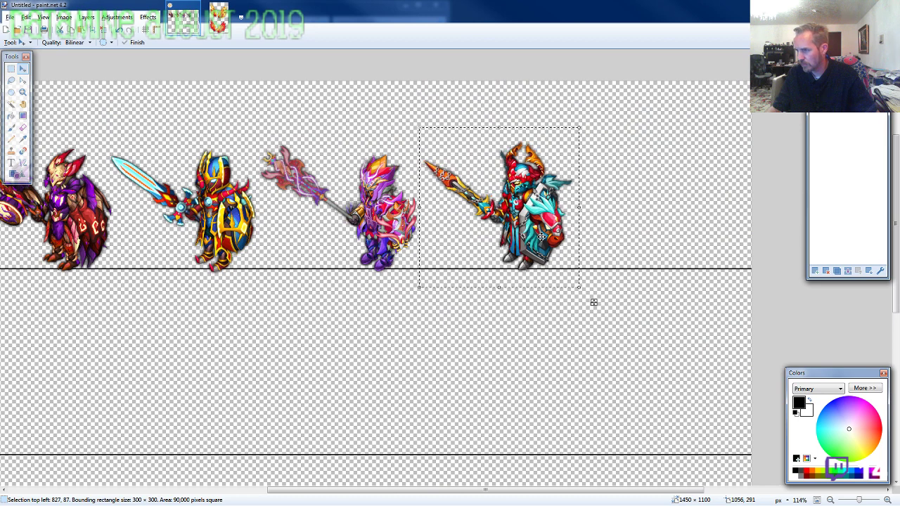
# Copy ARMOR5-FE-M-EVO2.png into the image and stand it on the upper line beside the fourth character, at about 1145, 118 pixels.
pyautogui.hotkey('alt', 'Tab')
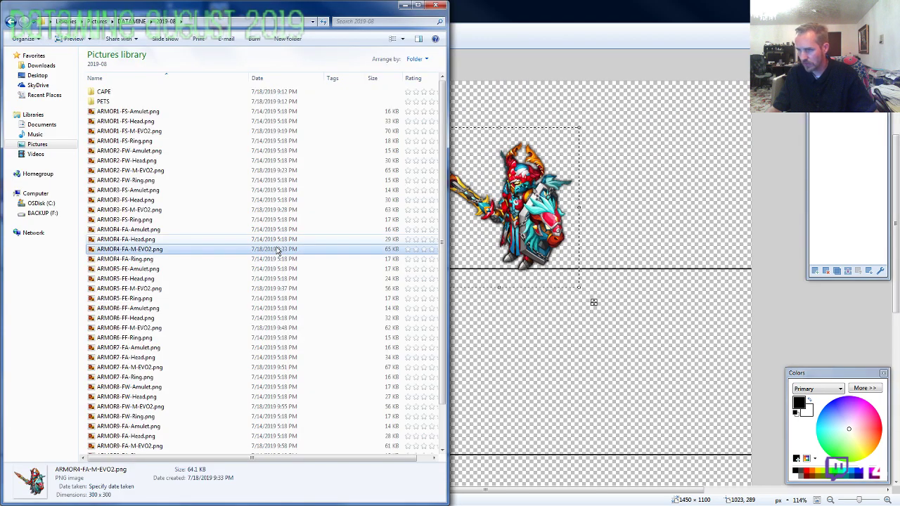
pyautogui.click(154, 291)
pyautogui.hotkey('ctrl', 'c')
pyautogui.hotkey('alt', 'Tab')
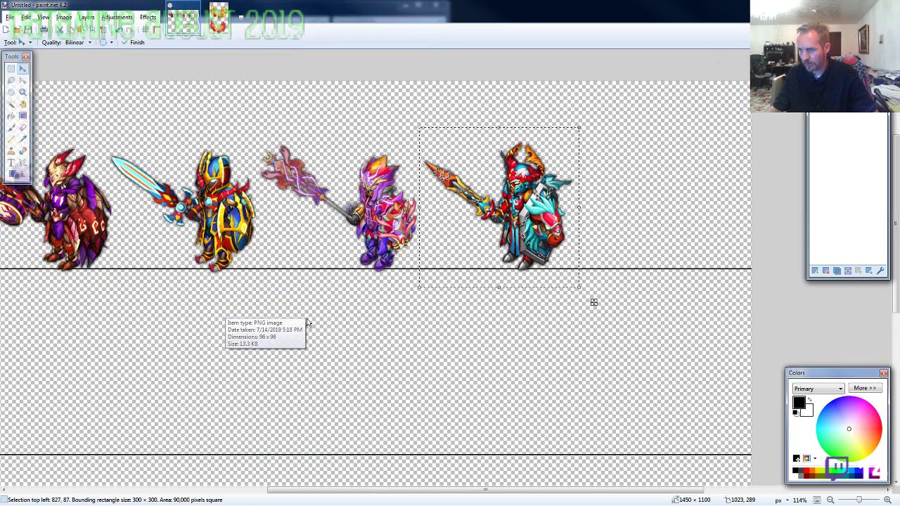
pyautogui.hotkey('ctrl', 'v')
pyautogui.moveTo(106, 173); pyautogui.dragTo(692, 239)
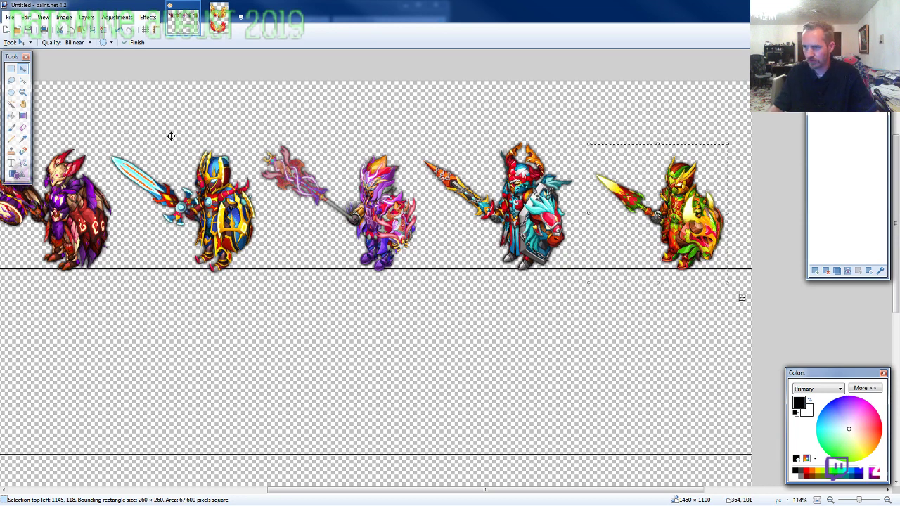
# Lasso-select the second through fifth characters together and nudge them right, bringing the selection to about 249, 84 pixels.
pyautogui.click(11, 81)
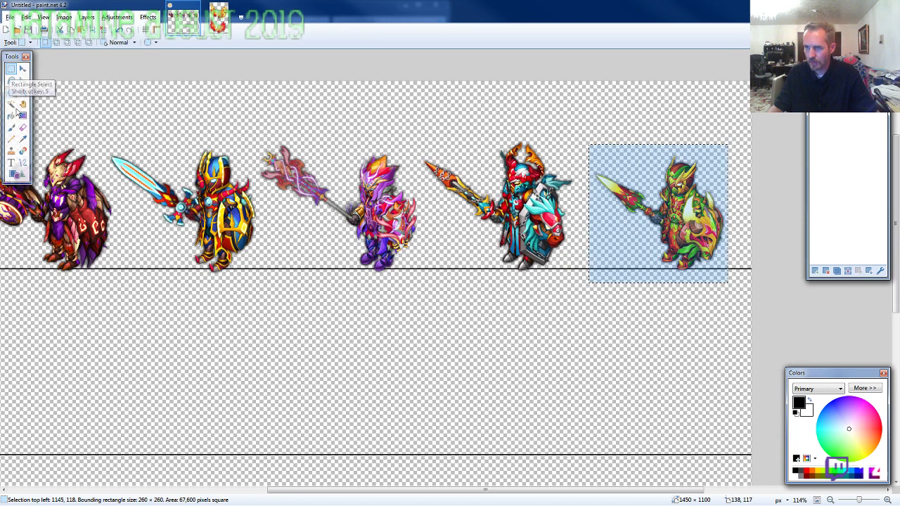
pyautogui.click(105, 134)
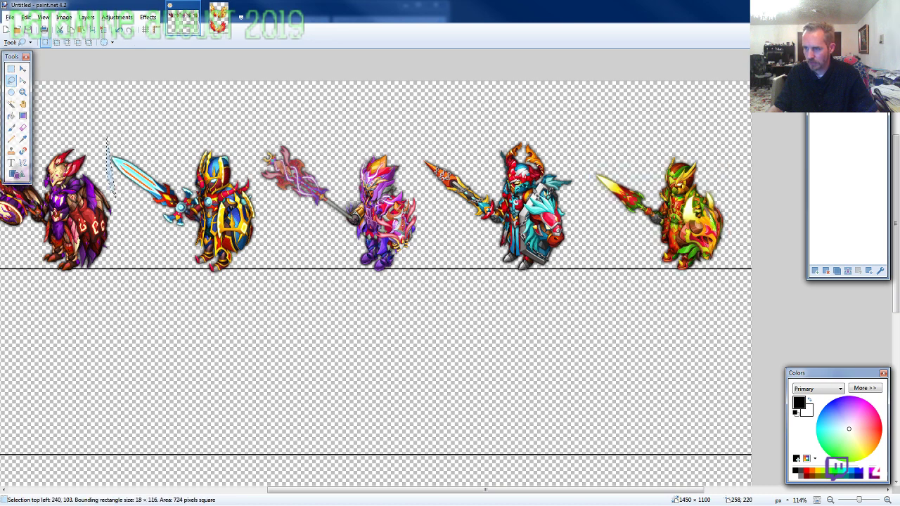
pyautogui.moveTo(115, 196)
pyautogui.mouseDown()
pyautogui.moveTo(167, 264)
pyautogui.moveTo(259, 301)
pyautogui.moveTo(510, 301)
pyautogui.moveTo(706, 284)
pyautogui.moveTo(745, 242)
pyautogui.moveTo(732, 187)
pyautogui.moveTo(699, 160)
pyautogui.moveTo(607, 143)
pyautogui.moveTo(703, 151)
pyautogui.moveTo(668, 135)
pyautogui.moveTo(467, 122)
pyautogui.mouseUp()
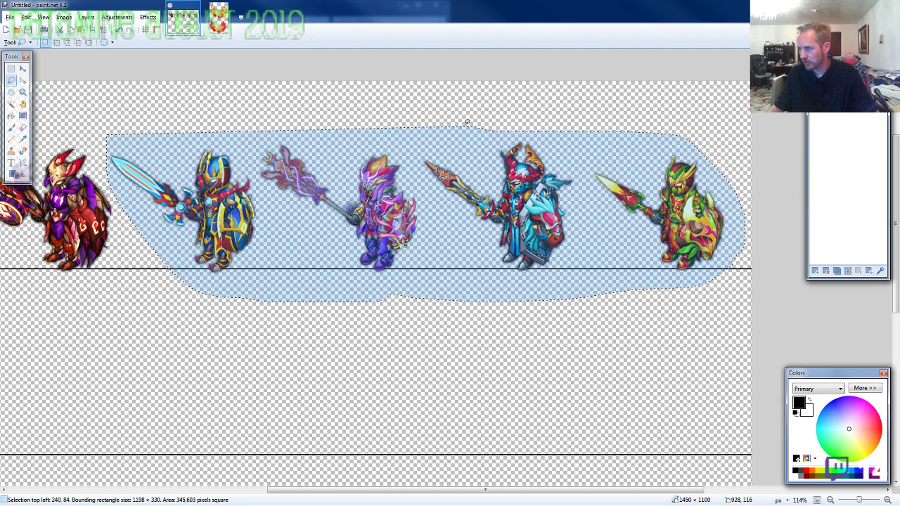
pyautogui.press('m')
pyautogui.press('Right')
pyautogui.press('Right')
pyautogui.press('Right')
pyautogui.press('Right')
pyautogui.press('Right')
pyautogui.press('Right')
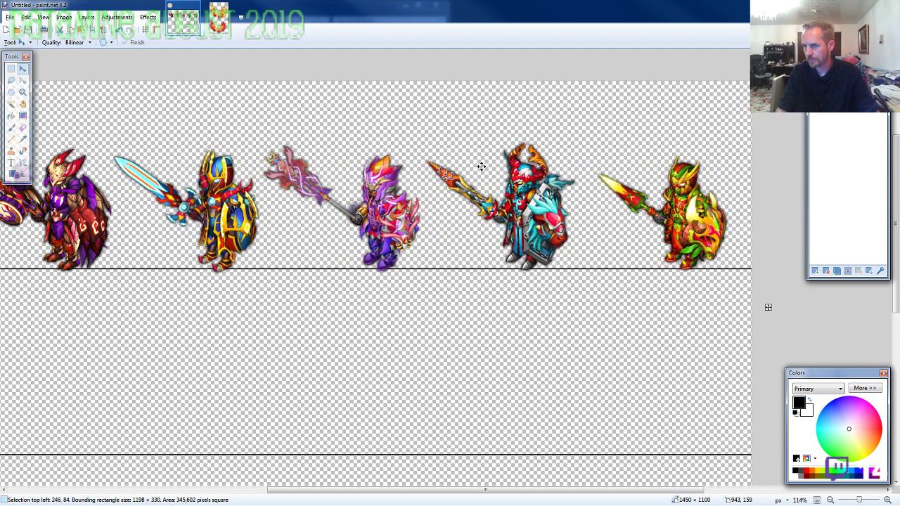
pyautogui.press('Right')
pyautogui.press('Right')
pyautogui.press('Right')
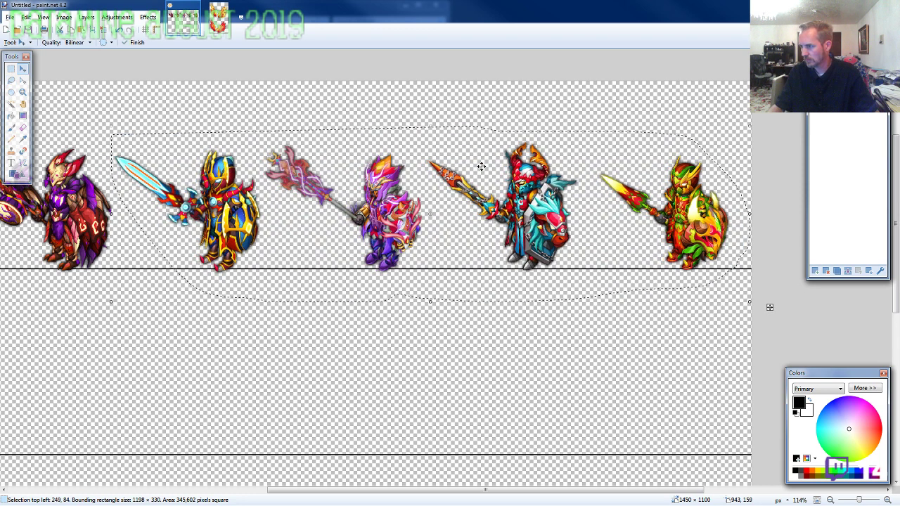
# Lasso-select the third through fifth characters together and nudge them right, bringing the selection to about 511, 84 pixels.
pyautogui.press('s')
pyautogui.click(235, 123)
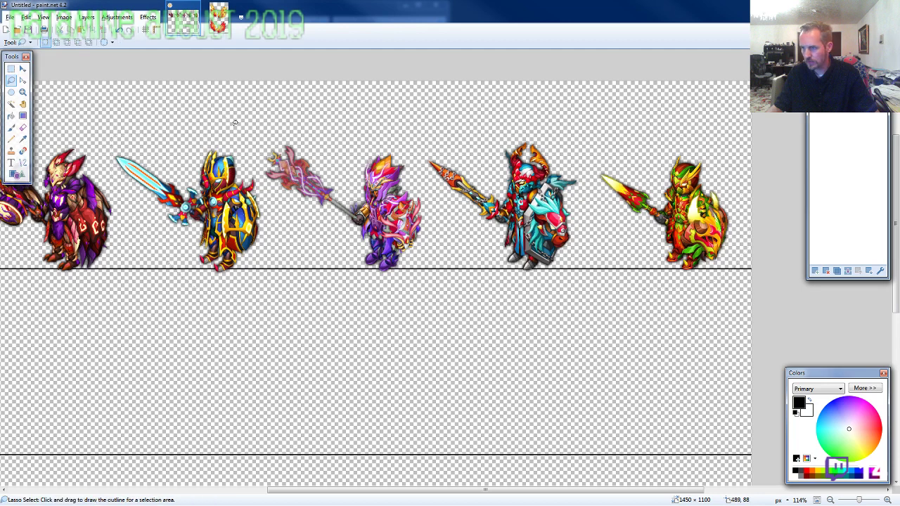
pyautogui.moveTo(272, 203)
pyautogui.mouseDown()
pyautogui.moveTo(304, 241)
pyautogui.moveTo(390, 282)
pyautogui.moveTo(518, 294)
pyautogui.moveTo(686, 287)
pyautogui.moveTo(718, 270)
pyautogui.moveTo(748, 227)
pyautogui.moveTo(740, 175)
pyautogui.moveTo(703, 133)
pyautogui.mouseUp()
pyautogui.press('m')
pyautogui.press('Right')
pyautogui.press('Right')
pyautogui.press('Right')
pyautogui.press('Right')
pyautogui.press('Right')
pyautogui.press('Right')
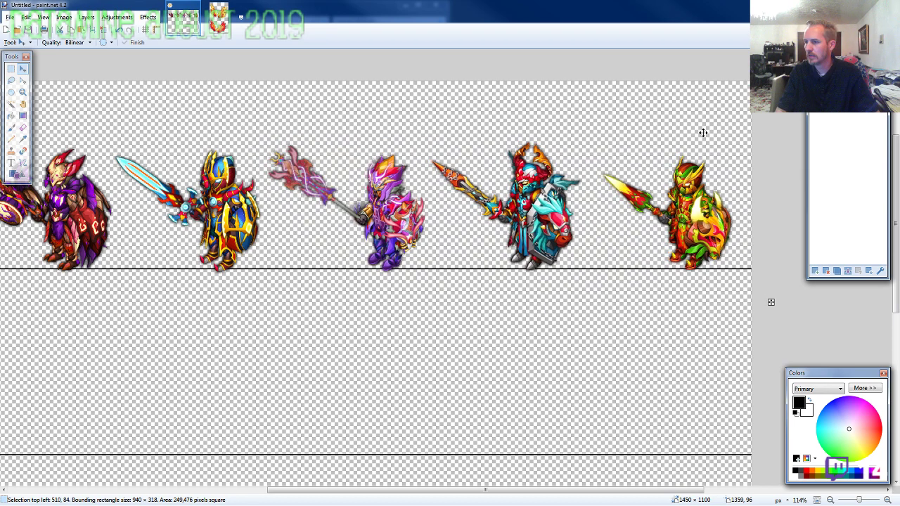
# Copy ARMOR6-FF-M-EVO2.png into the image and stand it at the start of the second line, at about 4, 443 pixels.
pyautogui.scroll(-1, 704, 132)
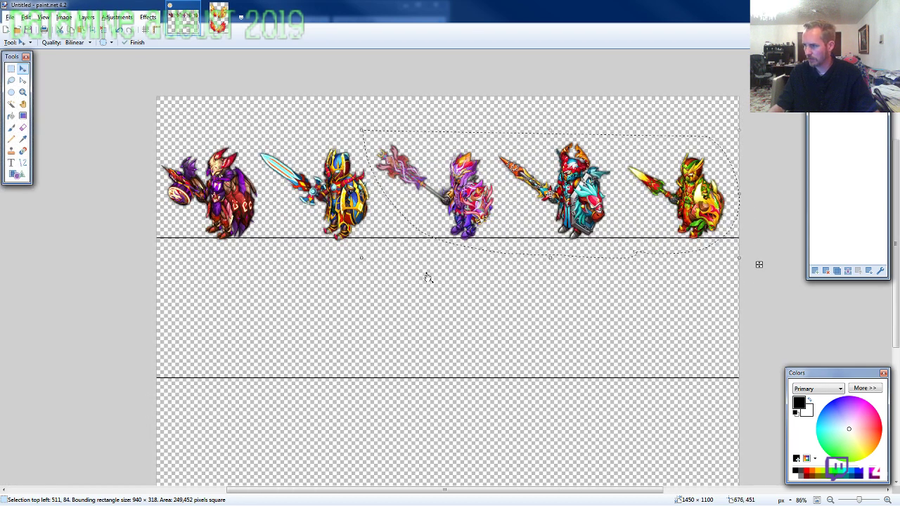
pyautogui.hotkey('alt', 'Tab')
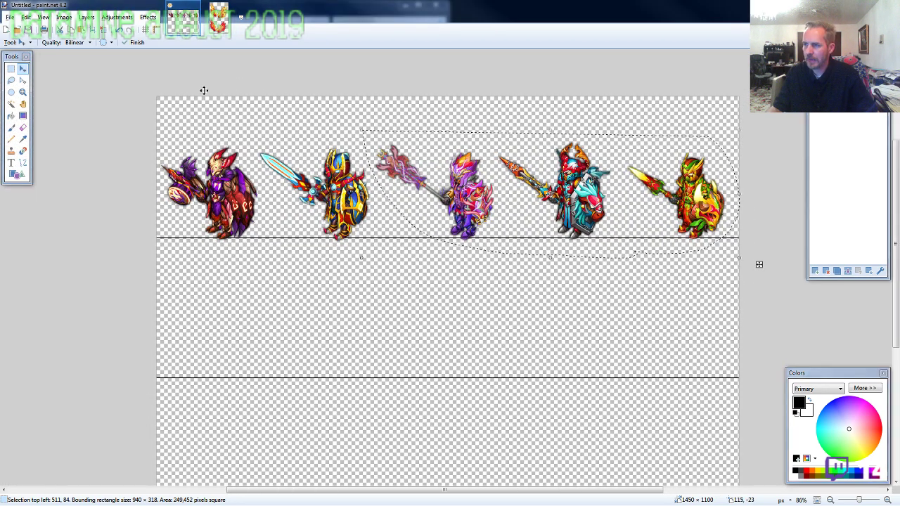
pyautogui.click(144, 329)
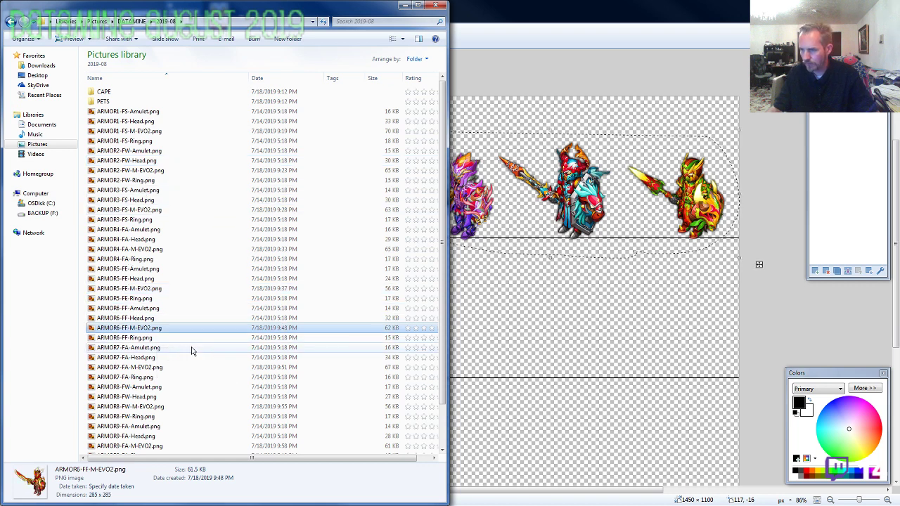
pyautogui.hotkey('alt', 'Tab')
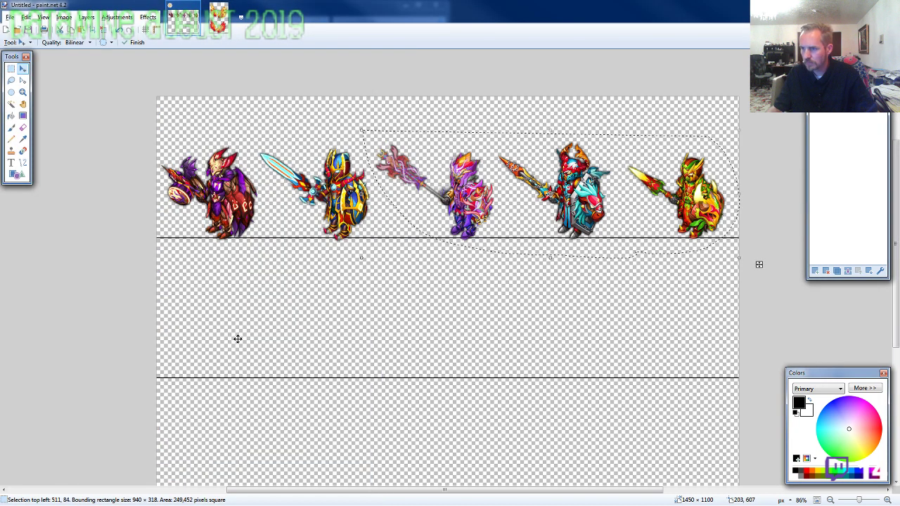
pyautogui.hotkey('ctrl', 'v')
pyautogui.moveTo(227, 168)
pyautogui.mouseDown()
pyautogui.moveTo(251, 243)
pyautogui.moveTo(245, 339)
pyautogui.moveTo(231, 344)
pyautogui.mouseUp()
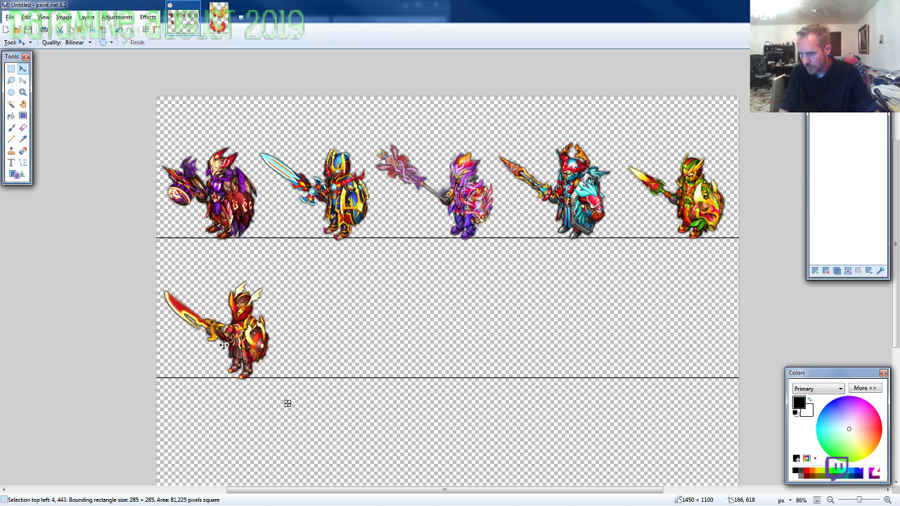
# Copy ARMOR7-FA-M-EVO2.png into the image and stand it on the second line beside the ARMOR6 character, at about 304, 438 pixels.
pyautogui.hotkey('alt', 'Tab')
pyautogui.click(169, 367)
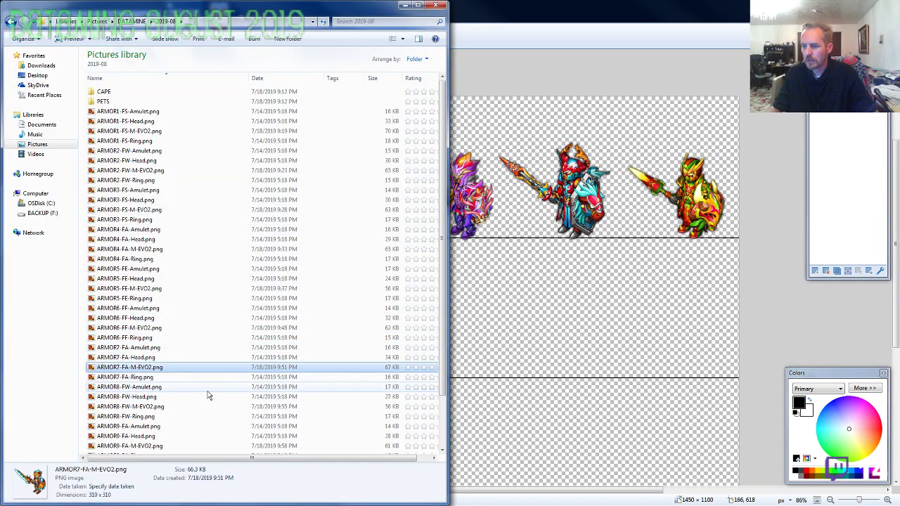
pyautogui.hotkey('ctrl', 'c')
pyautogui.hotkey('alt', 'Tab')
pyautogui.hotkey('ctrl', 'v')
pyautogui.moveTo(236, 196); pyautogui.dragTo(359, 372)
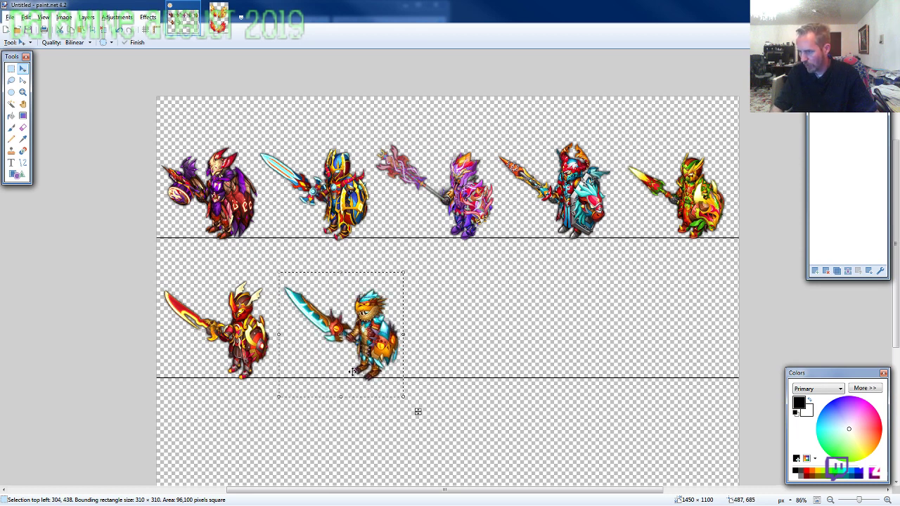
# Nudge the pasted ARMOR7 character left toward the ARMOR6 character, to about 281, 438 pixels.
pyautogui.press('Left')
pyautogui.press('Left')
pyautogui.press('Left')
pyautogui.press('Left')
pyautogui.press('Left')
pyautogui.press('Left')
pyautogui.press('Left')
pyautogui.press('Left')
pyautogui.press('Left')
pyautogui.press('Left')
pyautogui.hotkey('ctrl', 'd')
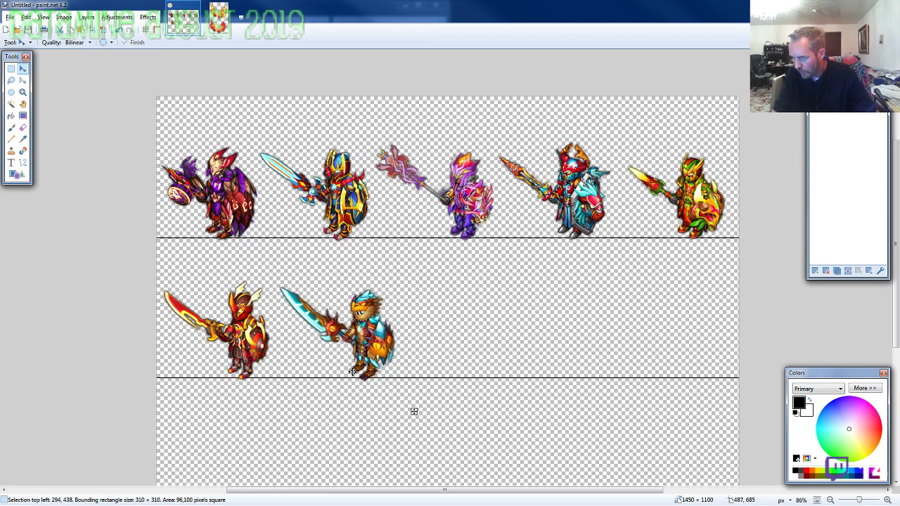
pyautogui.press('Left')
pyautogui.press('Left')
pyautogui.press('Left')
pyautogui.press('Left')
pyautogui.press('Left')
pyautogui.press('Left')
pyautogui.press('Left')
pyautogui.press('Left')
pyautogui.press('Left')
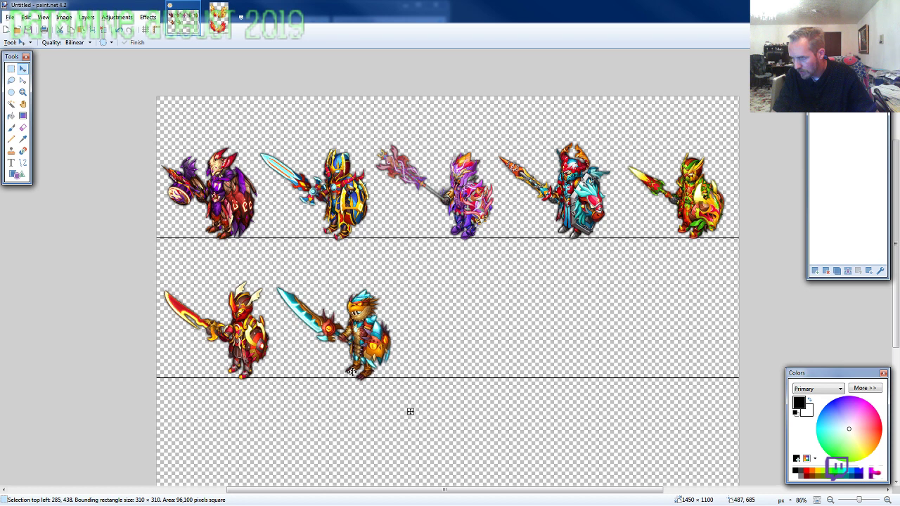
pyautogui.press('Left')
pyautogui.press('Left')
pyautogui.press('Left')
pyautogui.press('Left')
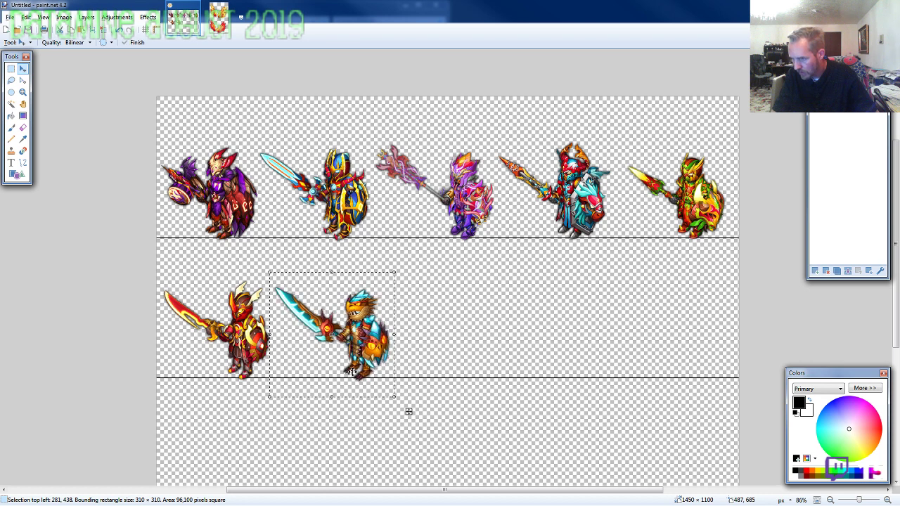